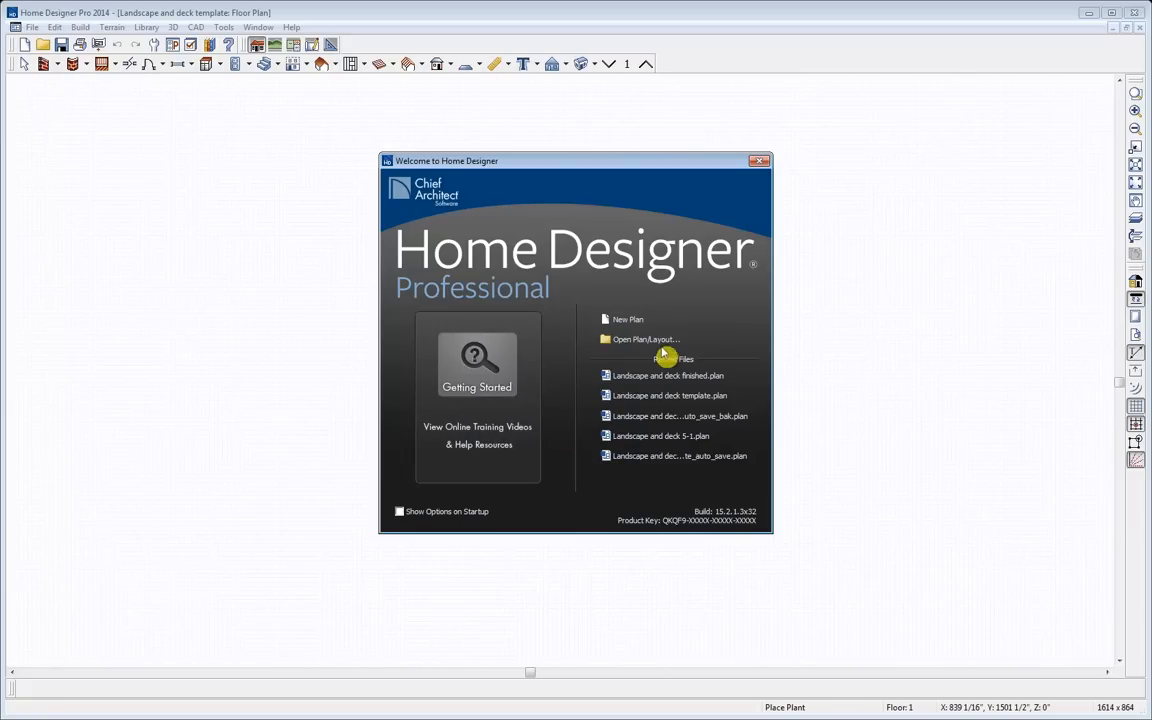
Review the new-plan templates in the home style, Landscape & Terrain and Landscaping Templates categories without creating a plan
left_click(660, 329)
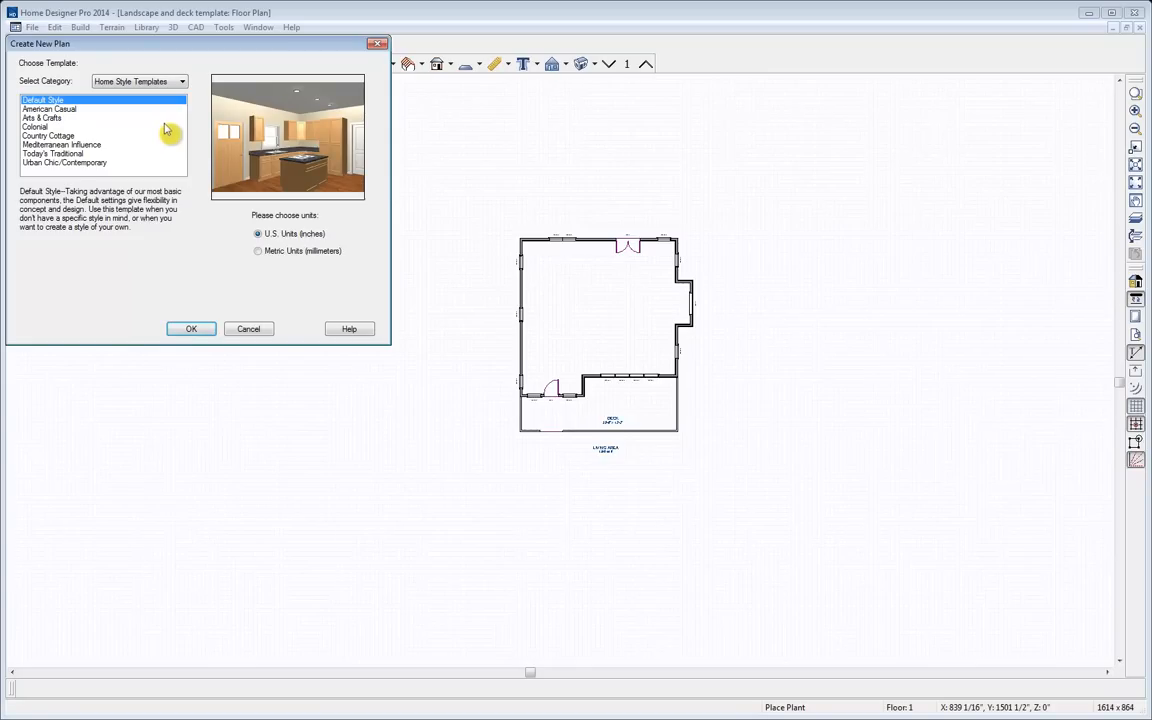
left_click(72, 127)
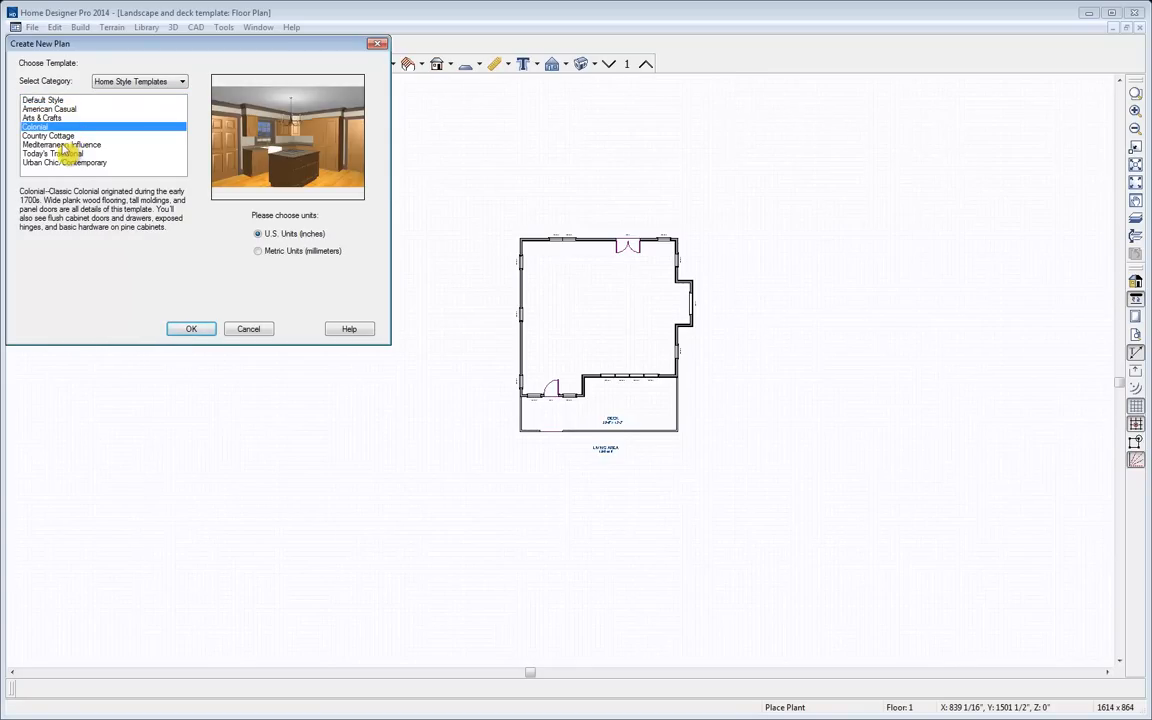
left_click(66, 145)
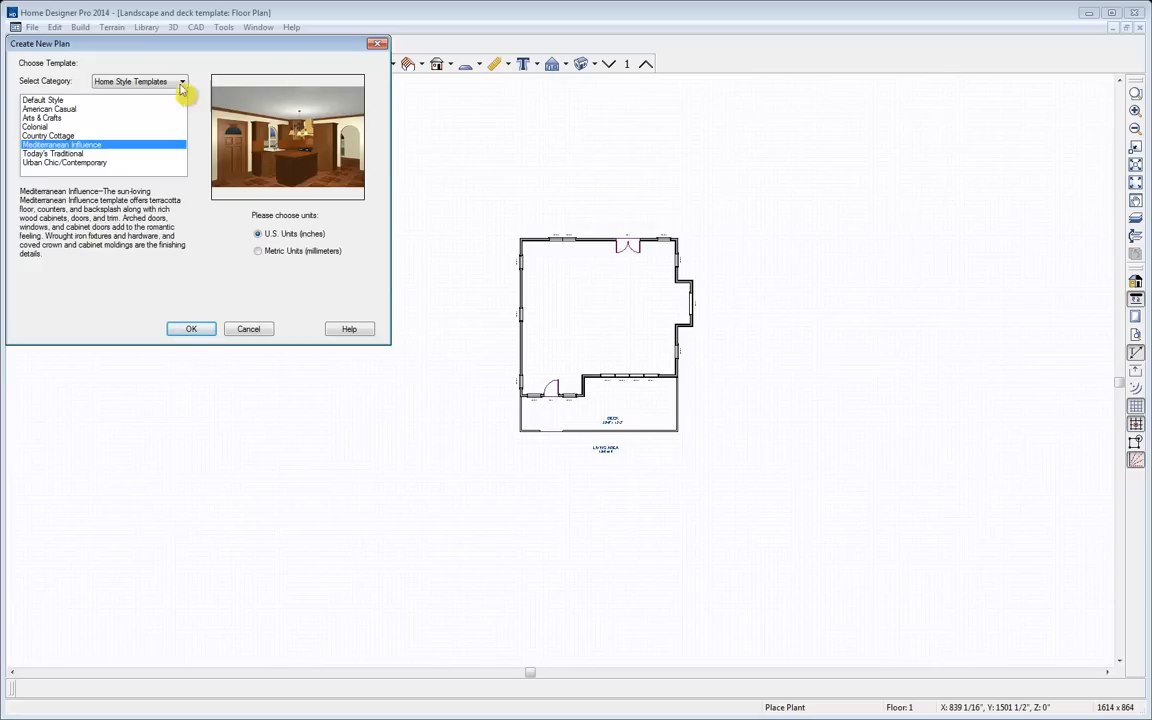
left_click(165, 84)
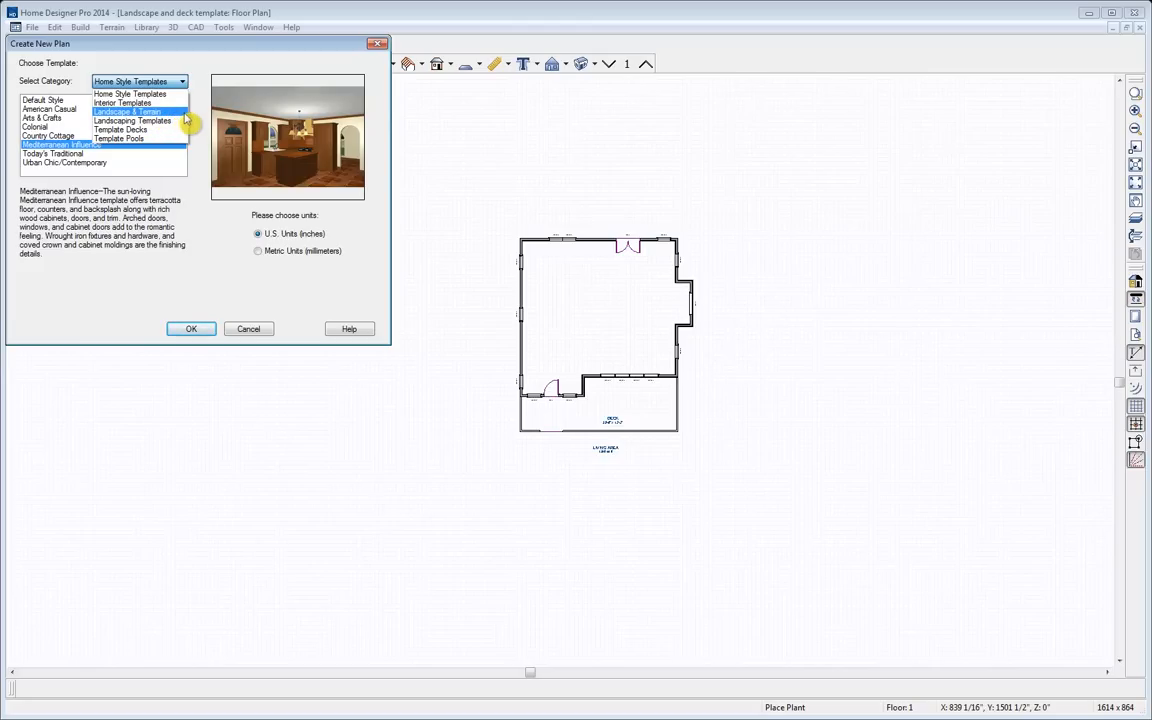
left_click(183, 112)
left_click(180, 81)
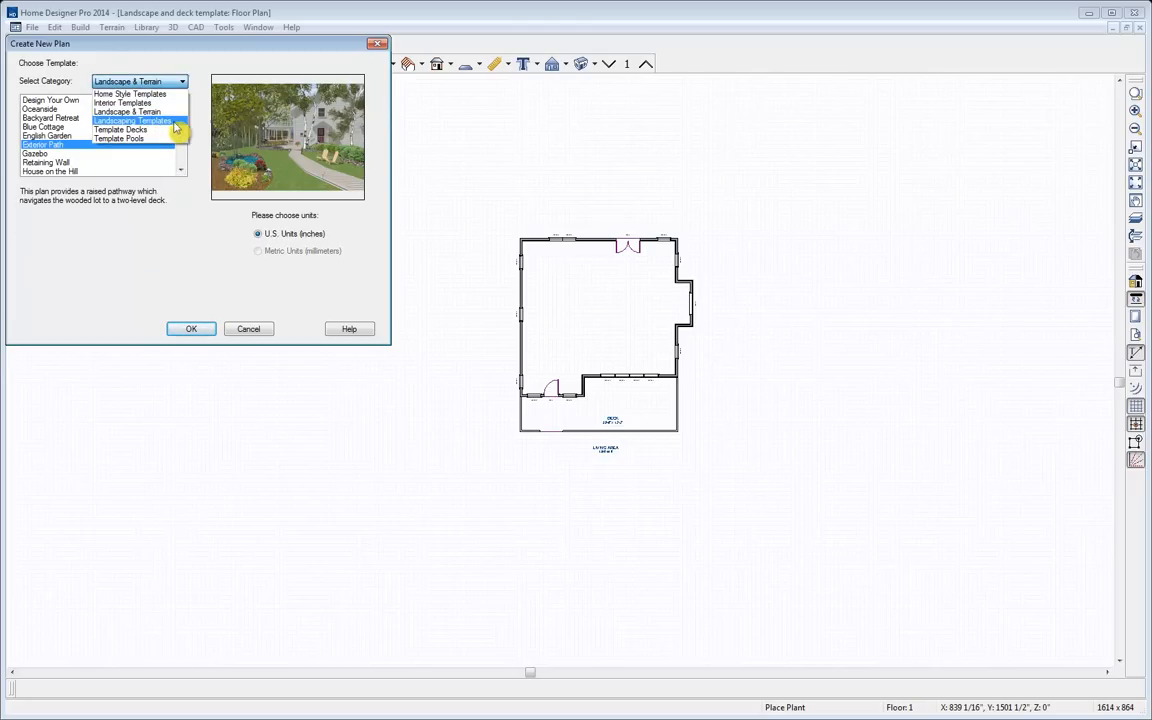
left_click(175, 121)
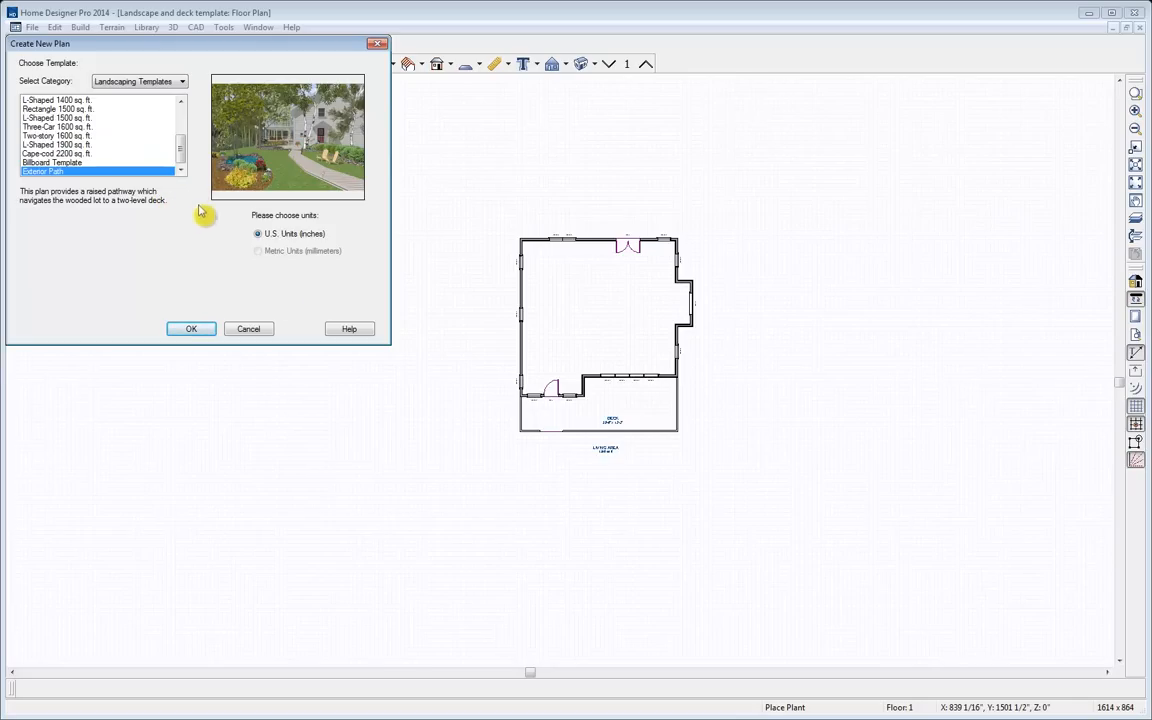
left_click(124, 82)
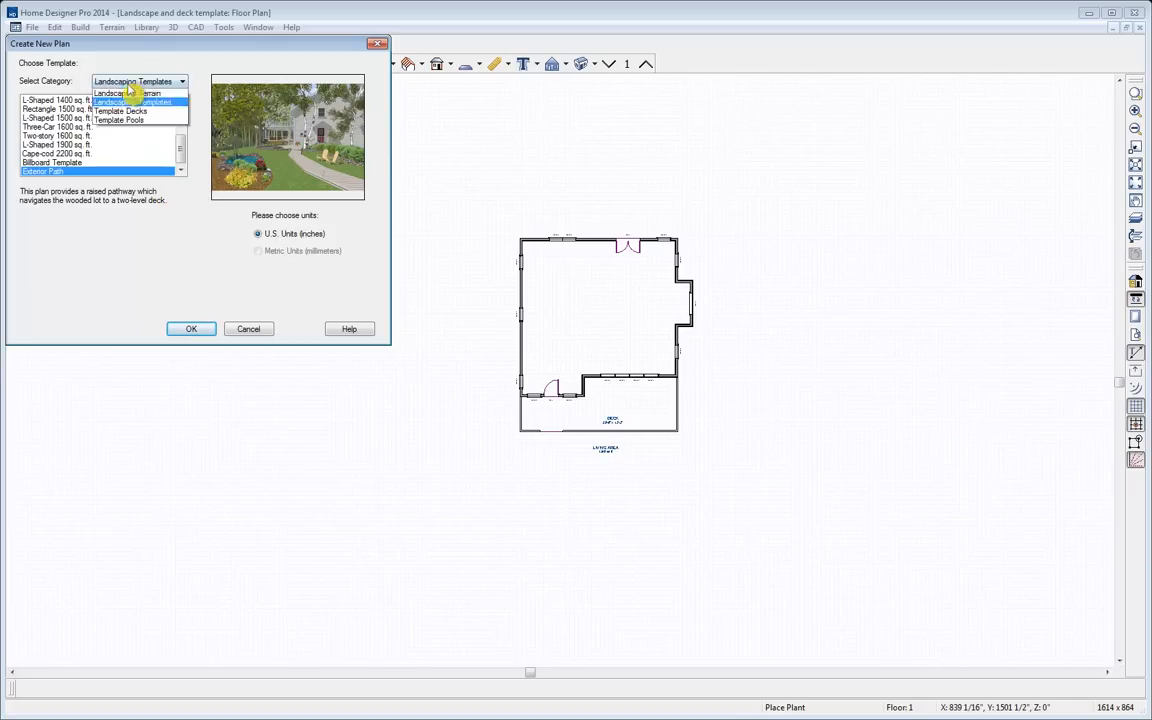
left_click(129, 94)
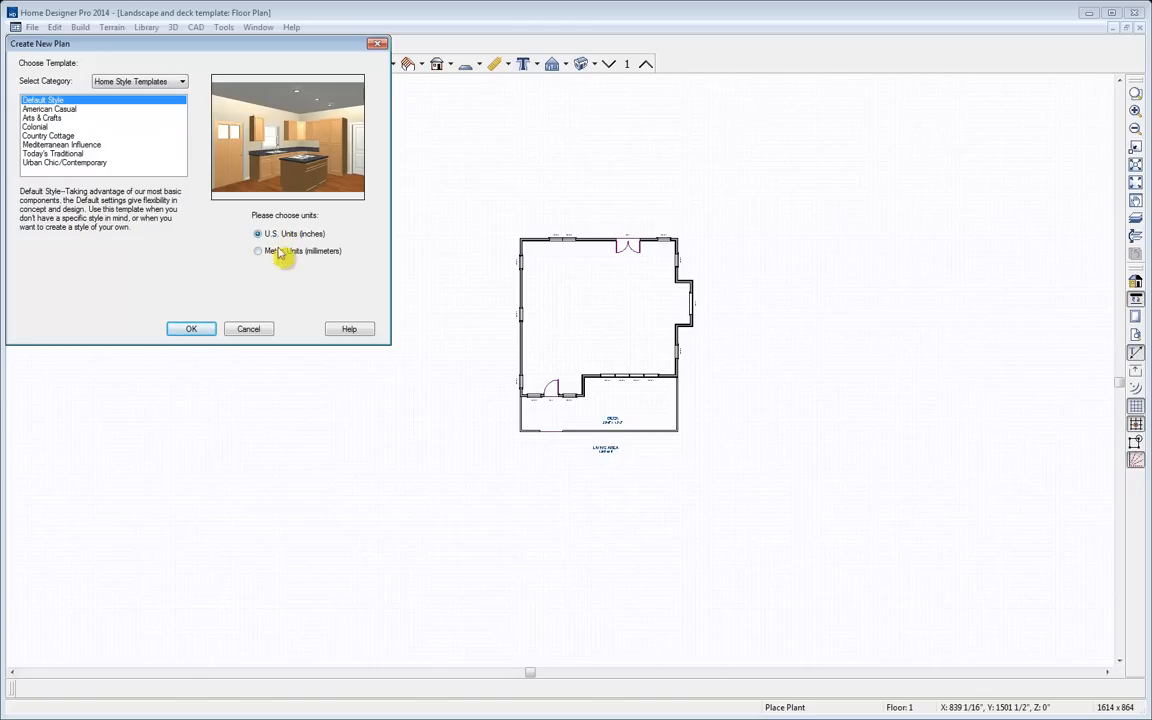
left_click(249, 330)
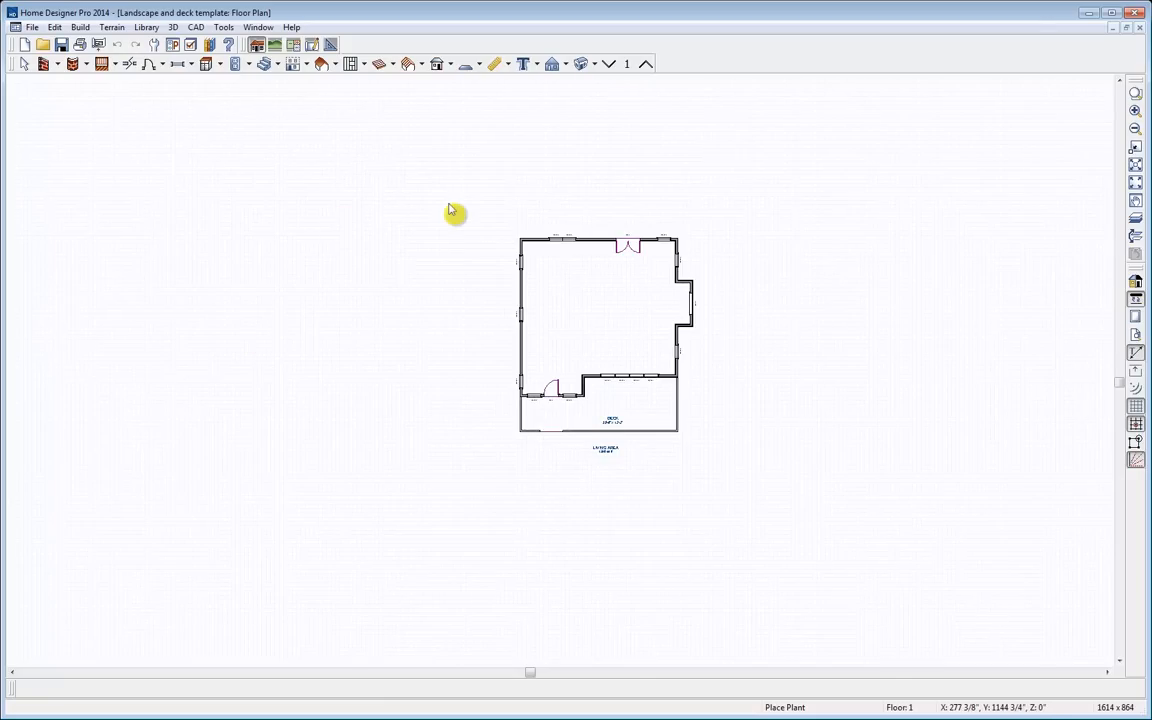
Generate a Perspective Full Overview of the house and orbit around it to examine the exterior and deck
left_click(596, 66)
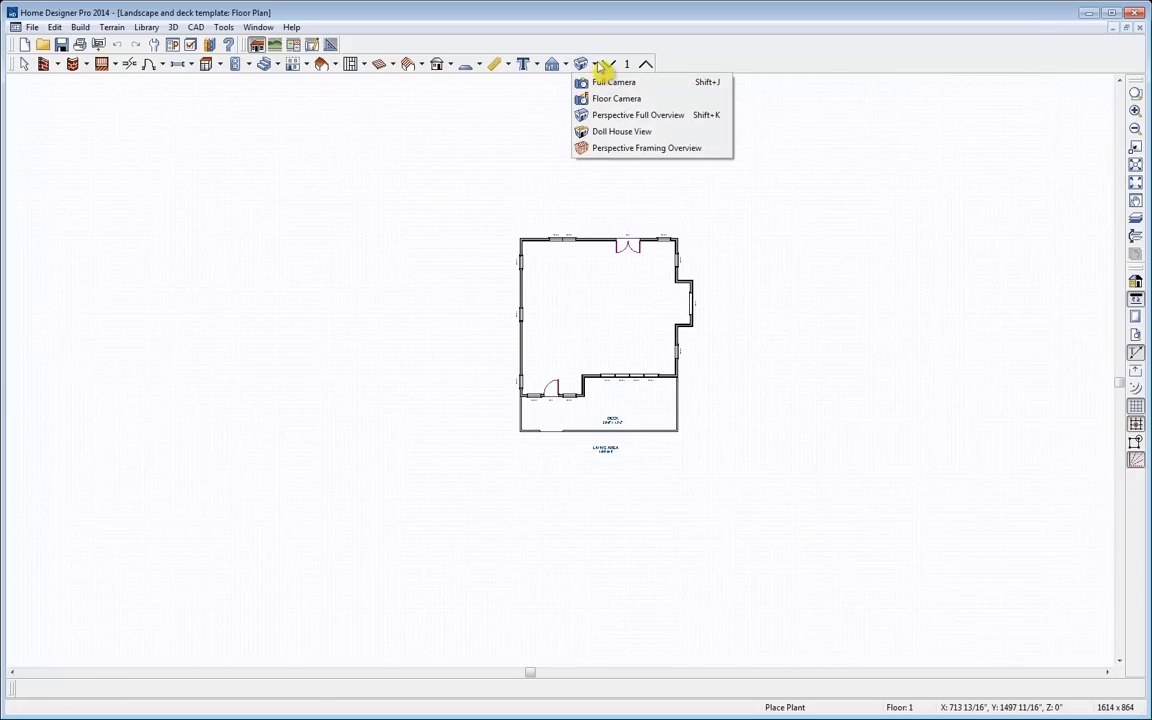
left_click(615, 120)
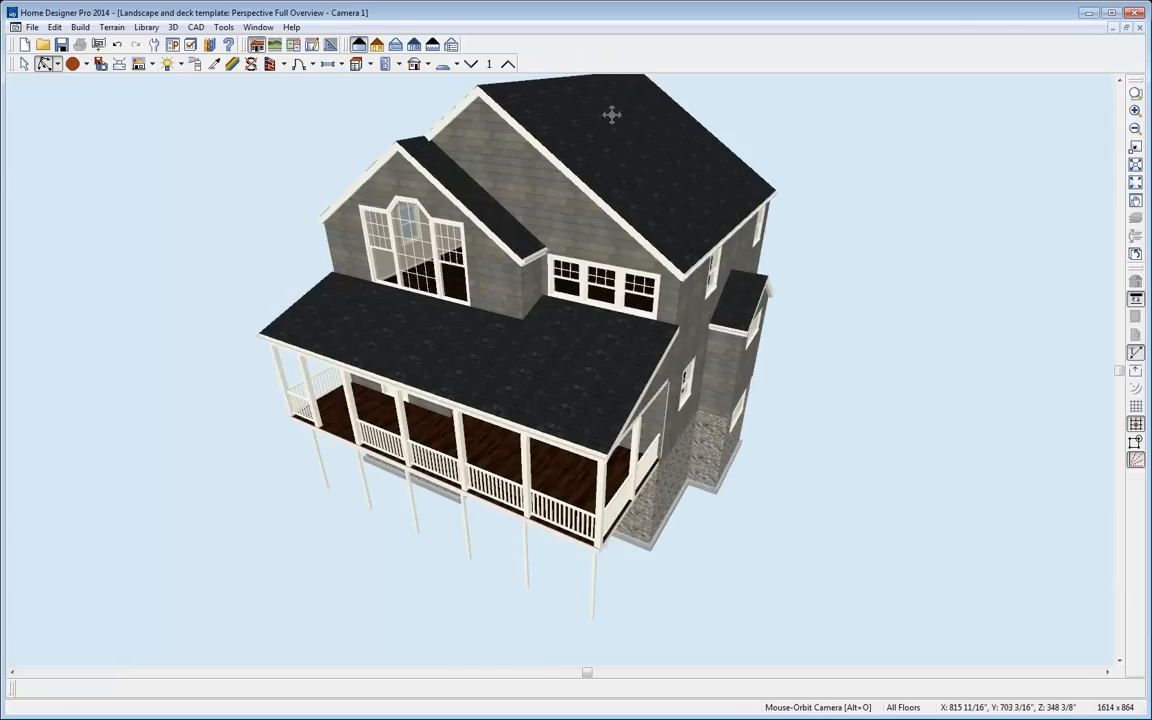
mouse_move(636, 166)
left_mouse_down()
mouse_move(645, 172)
mouse_move(631, 171)
left_mouse_up()
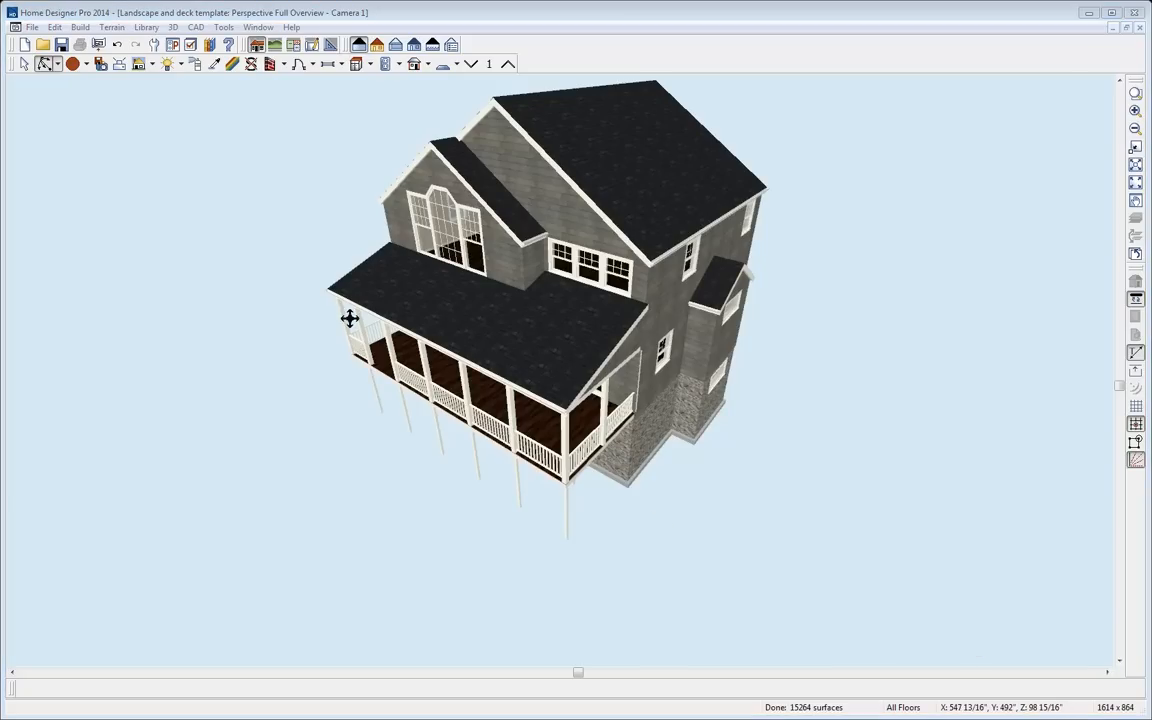
Return to the floor plan and create a terrain perimeter around the house
left_click(258, 27)
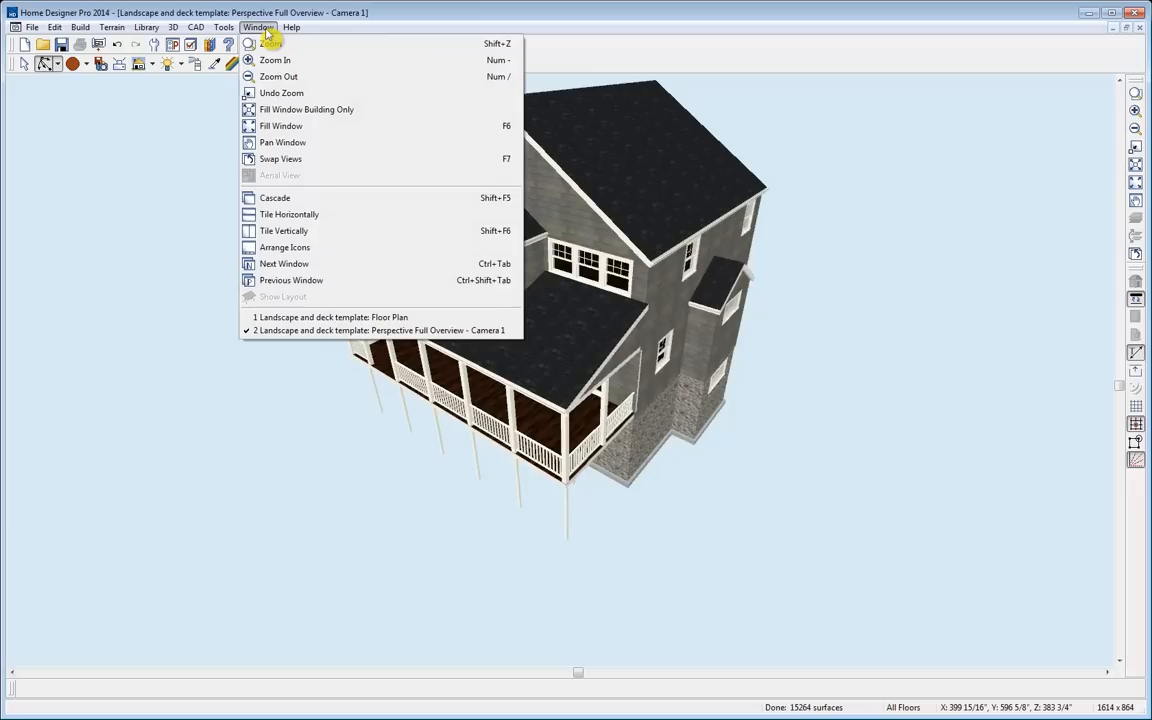
left_click(360, 317)
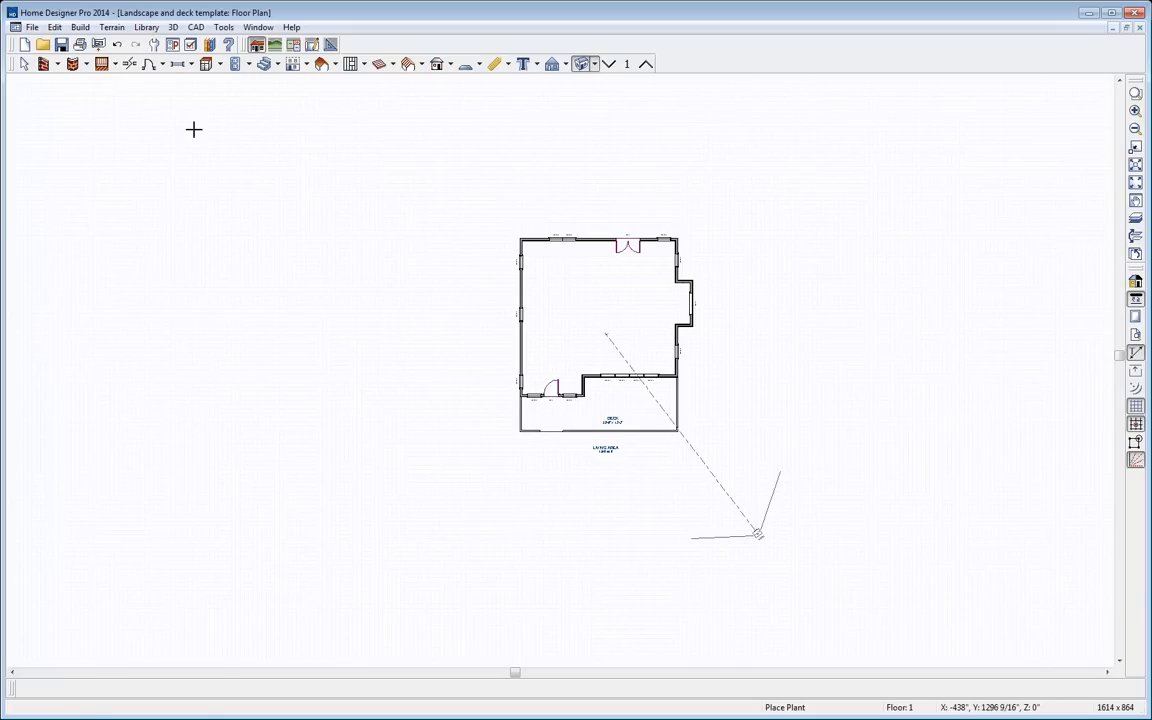
left_click(114, 28)
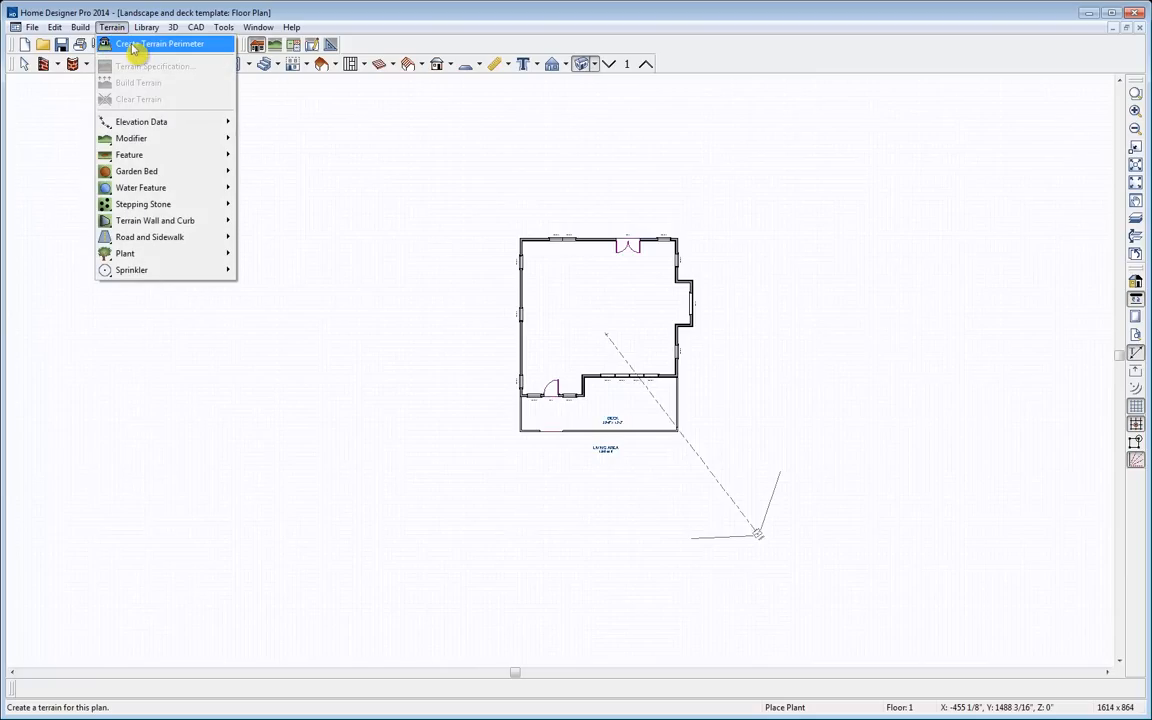
left_click(133, 46)
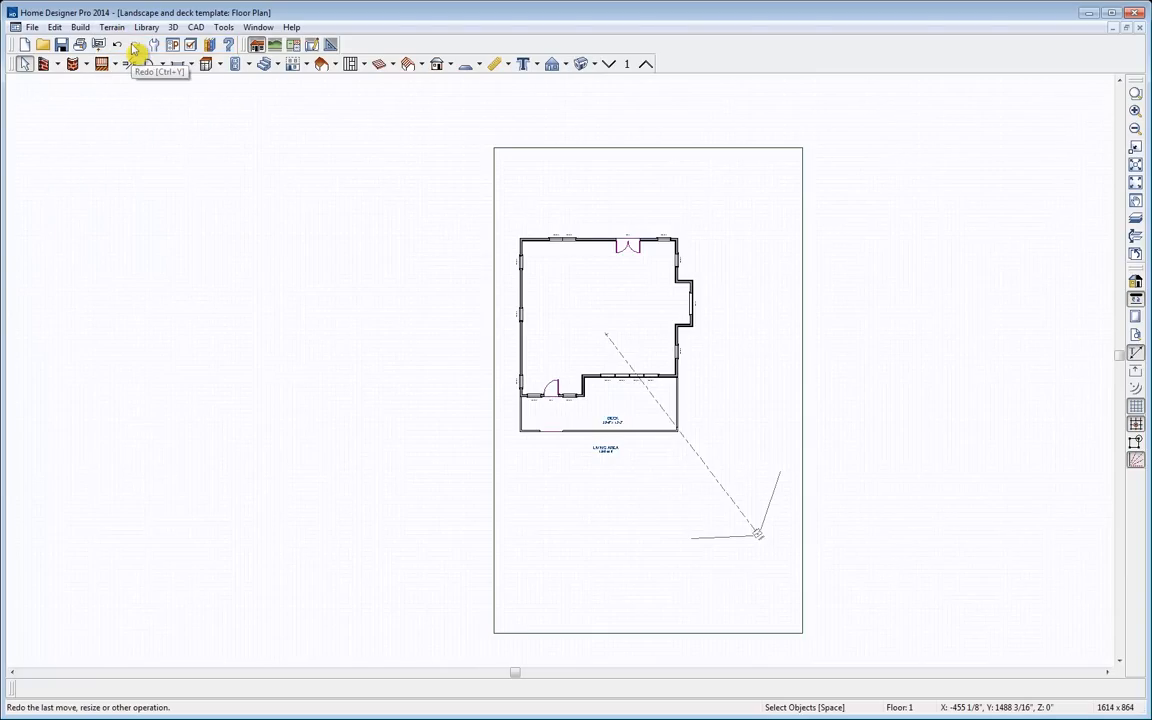
Stretch the terrain perimeter upward and to the left to about 96'-3" wide, and shift it up to surround the house
left_click(666, 159)
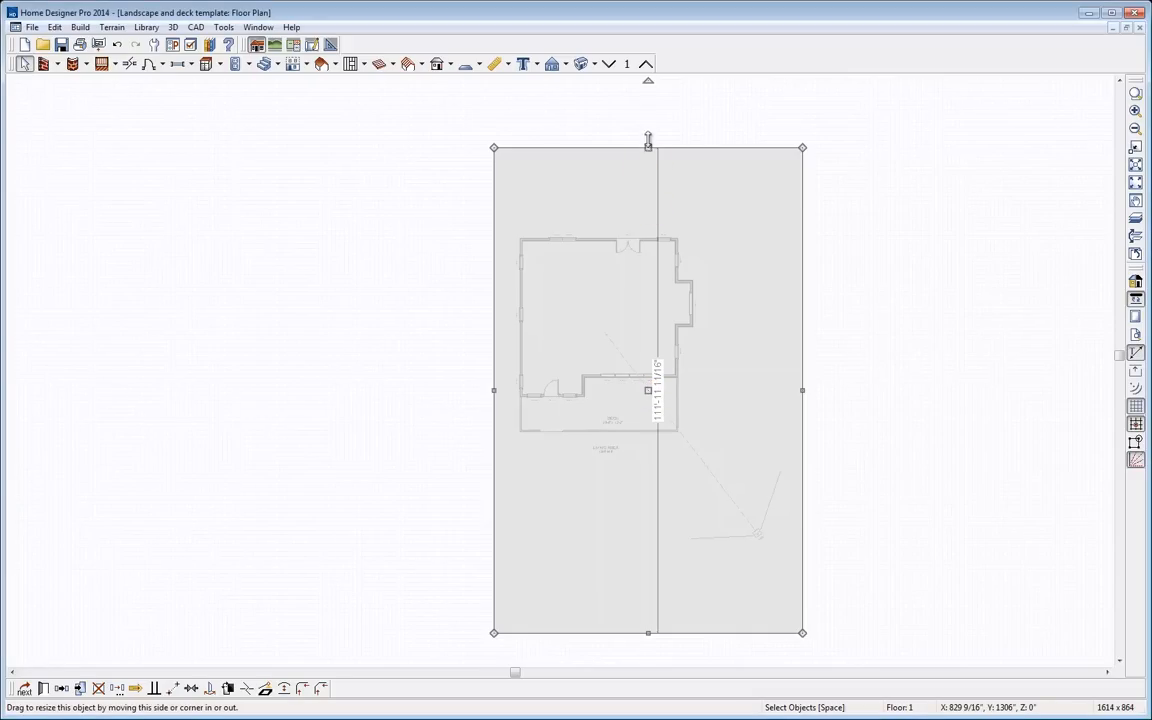
left_click_drag(648, 147, 648, 125)
left_click_drag(501, 379, 391, 397)
left_click_drag(594, 379, 595, 349)
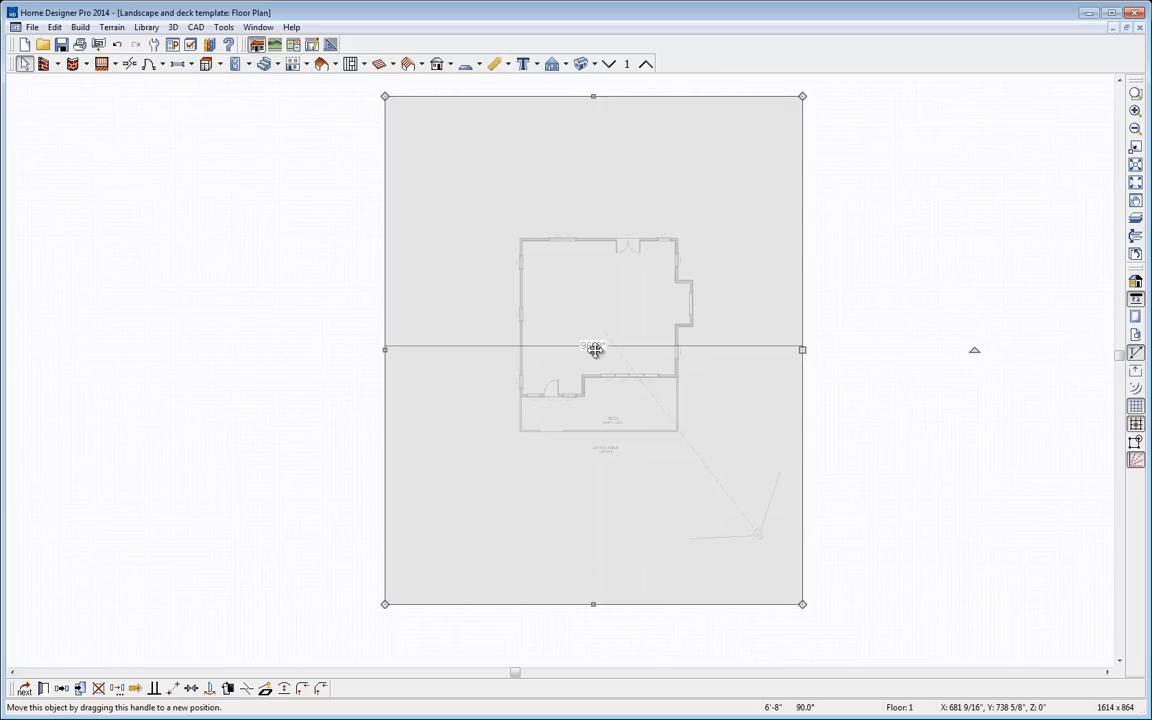
Open the terrain perimeter's width dimension for editing
left_click(803, 361)
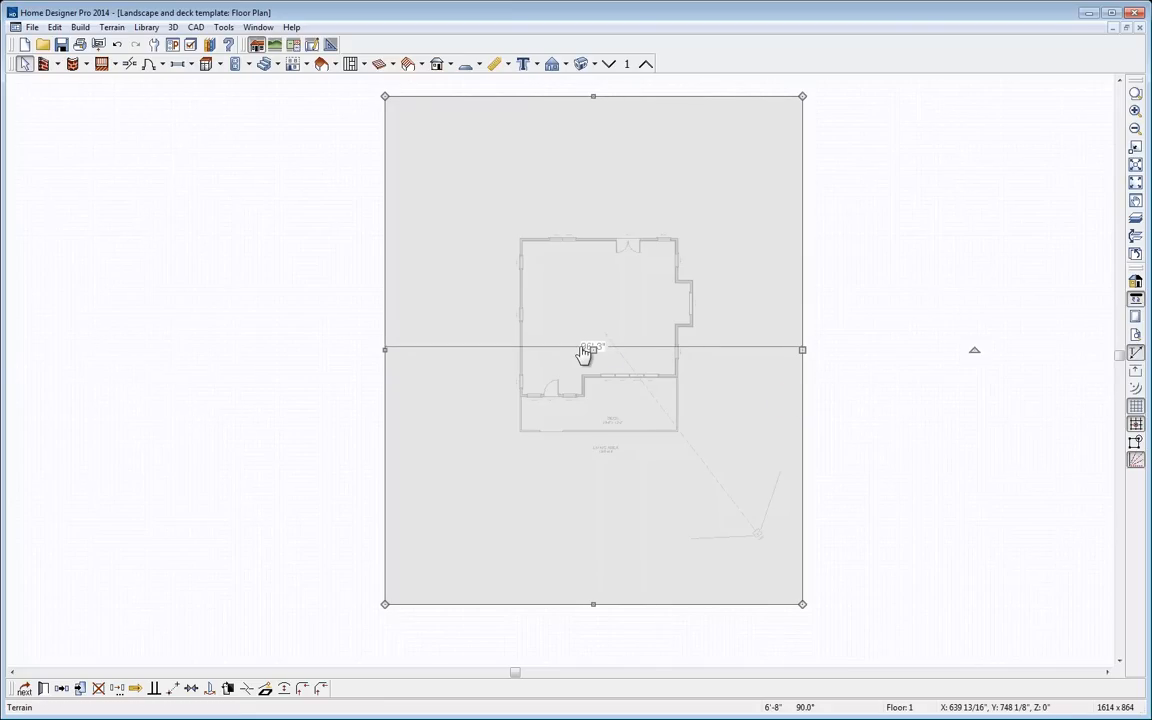
scroll(585, 353, "up", 5)
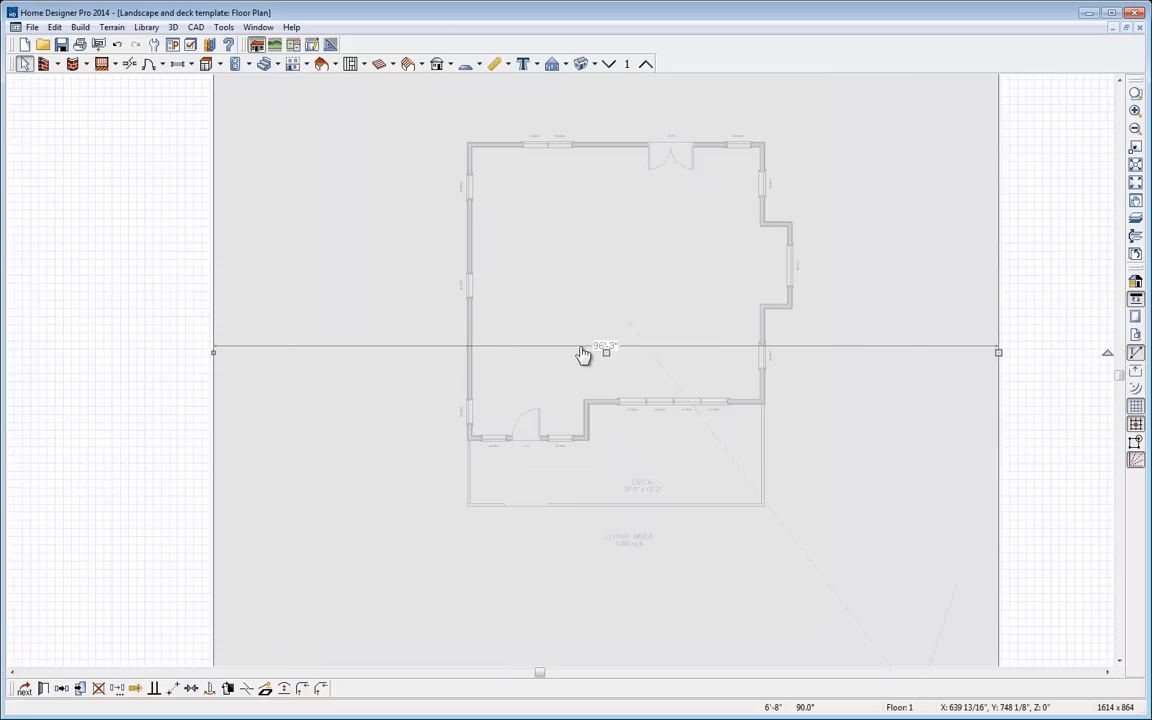
scroll(583, 355, "up", 1)
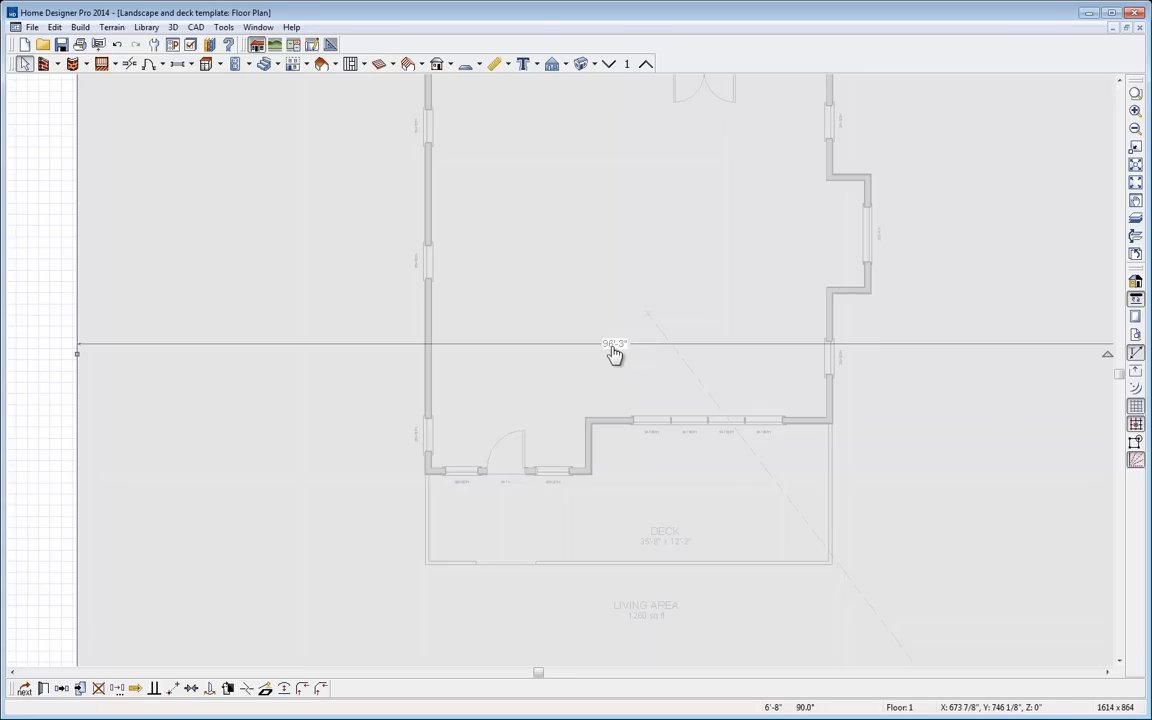
key("Tab")
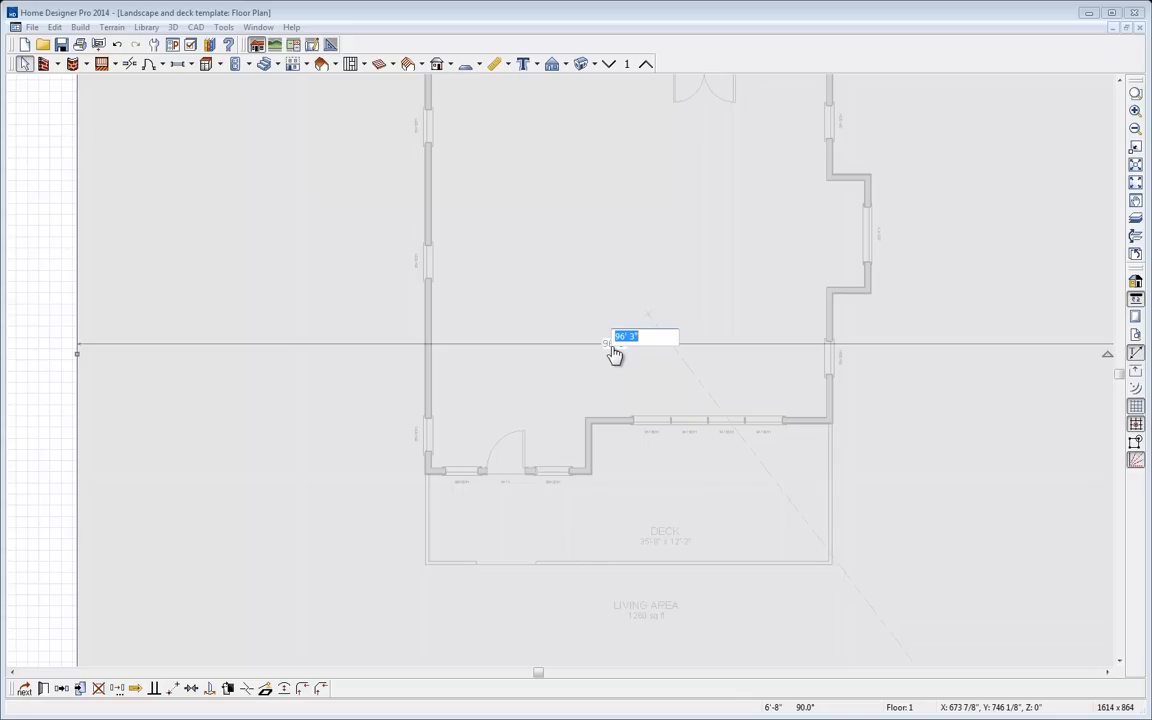
left_click(613, 355)
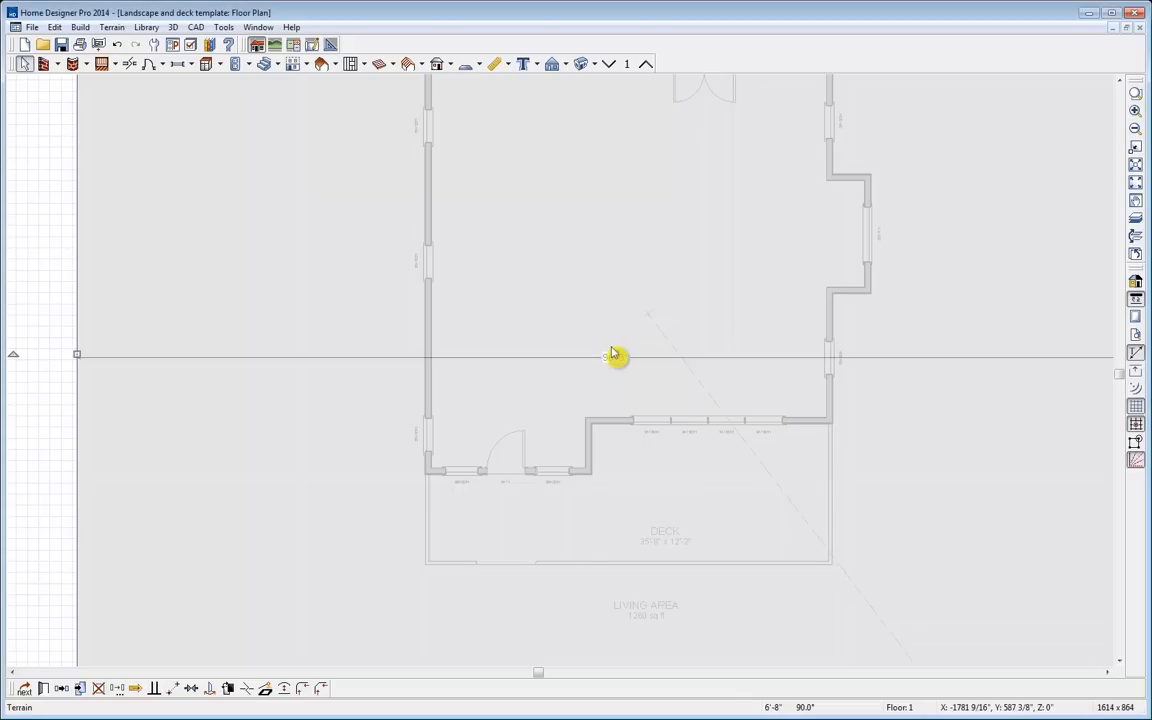
scroll(647, 308, "down", 3)
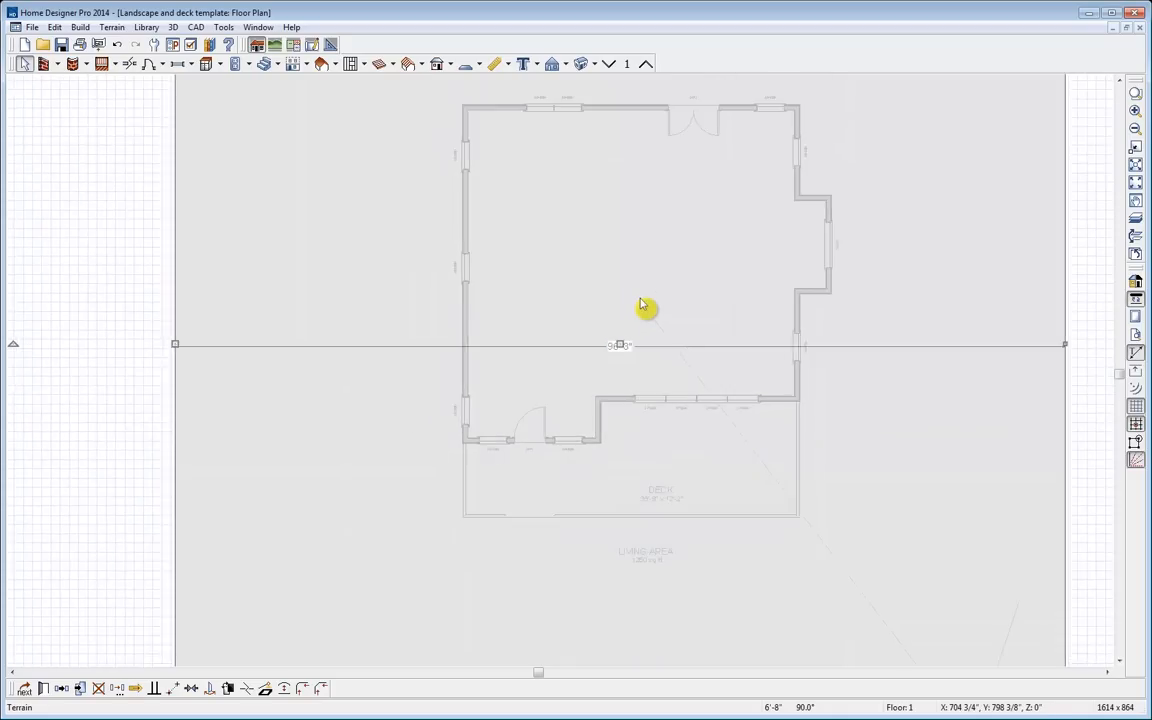
scroll(650, 290, "down", 3)
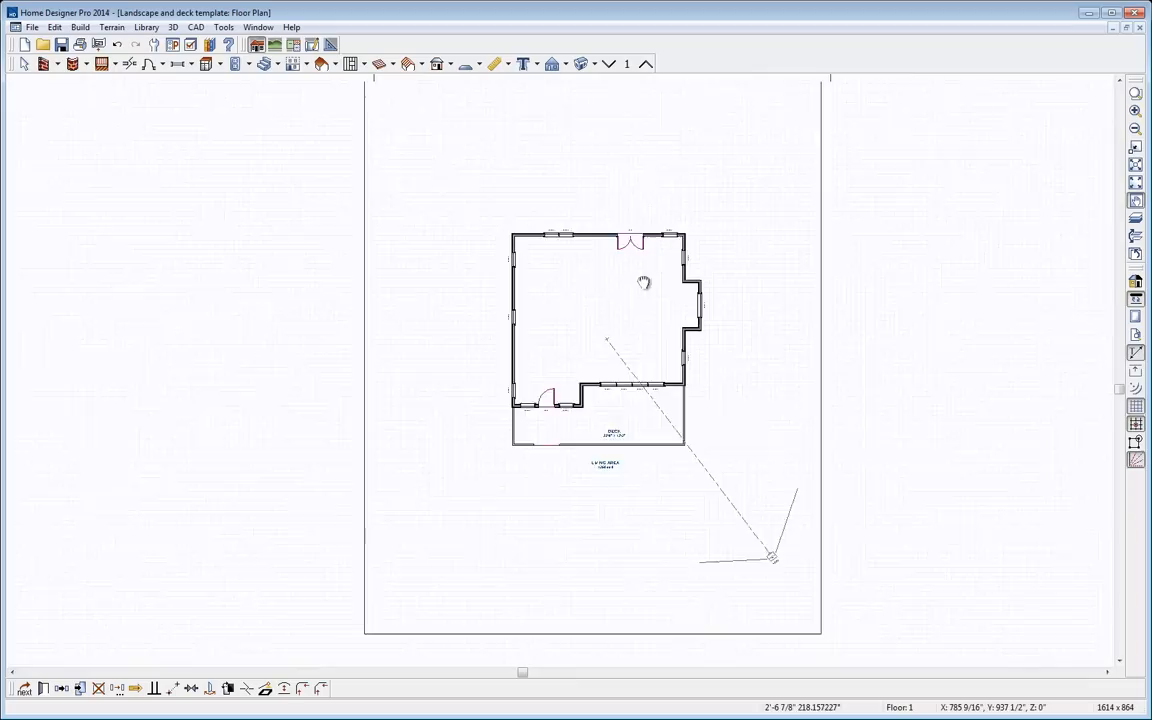
left_click(851, 258)
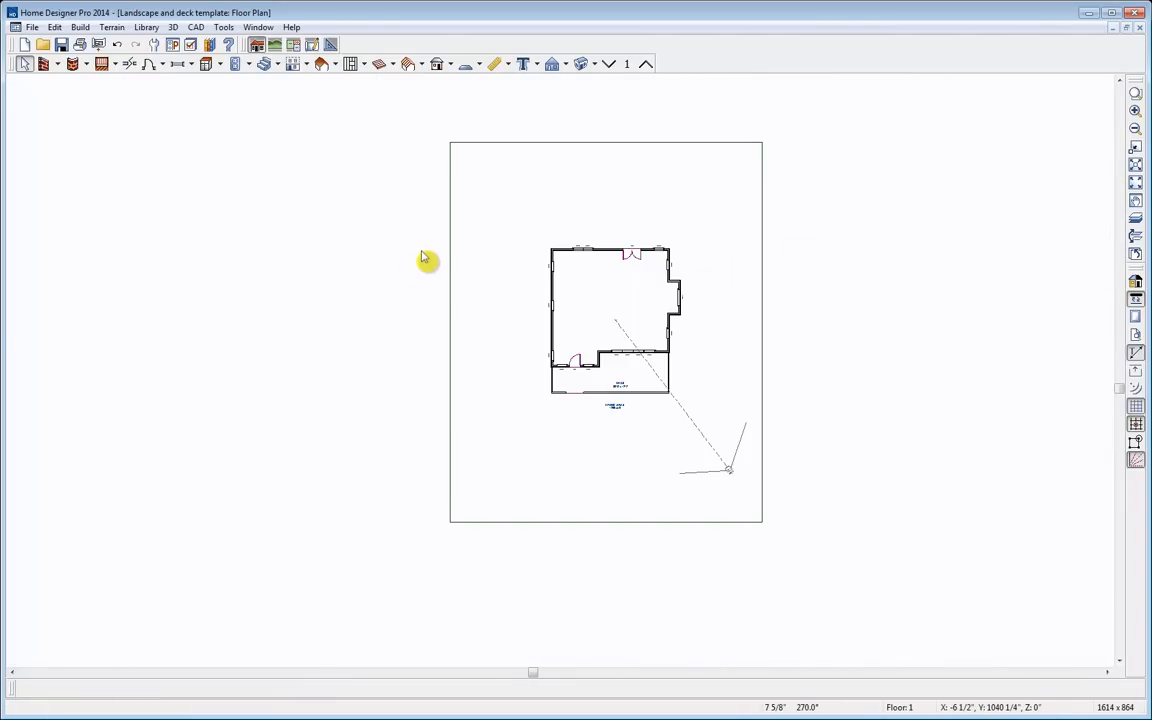
Add End to End Dimensions from the house's left, right and upper walls and the deck's lower edge to the terrain perimeter
left_click(507, 64)
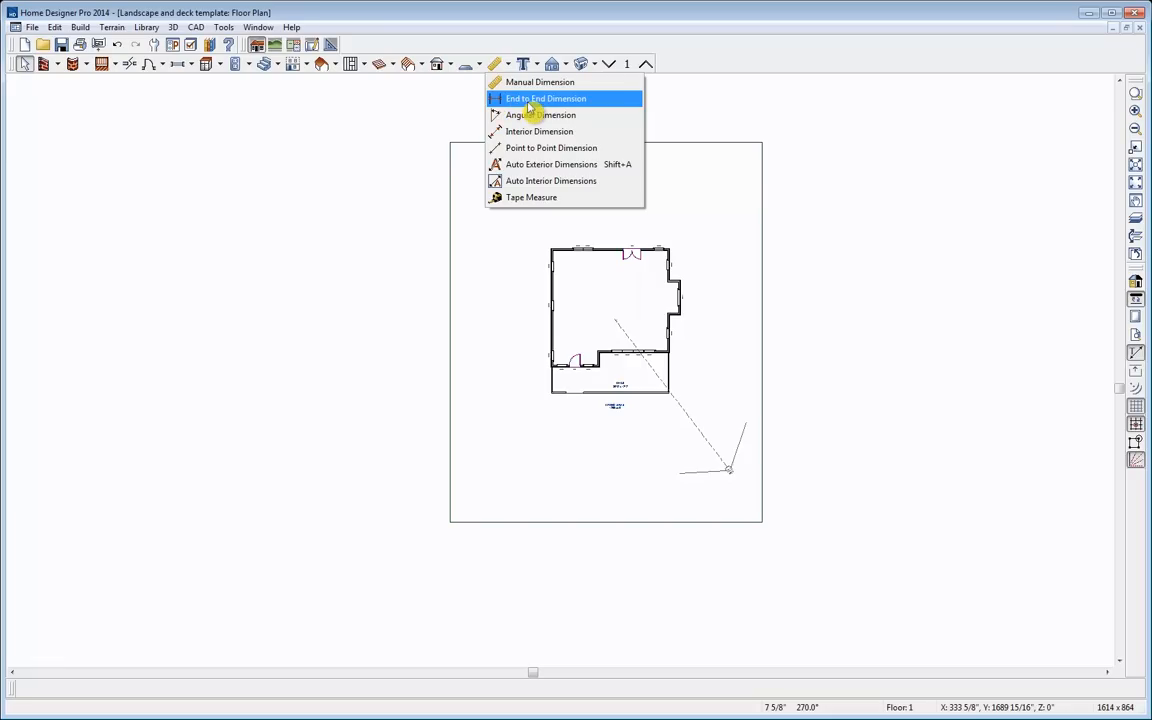
left_click(530, 99)
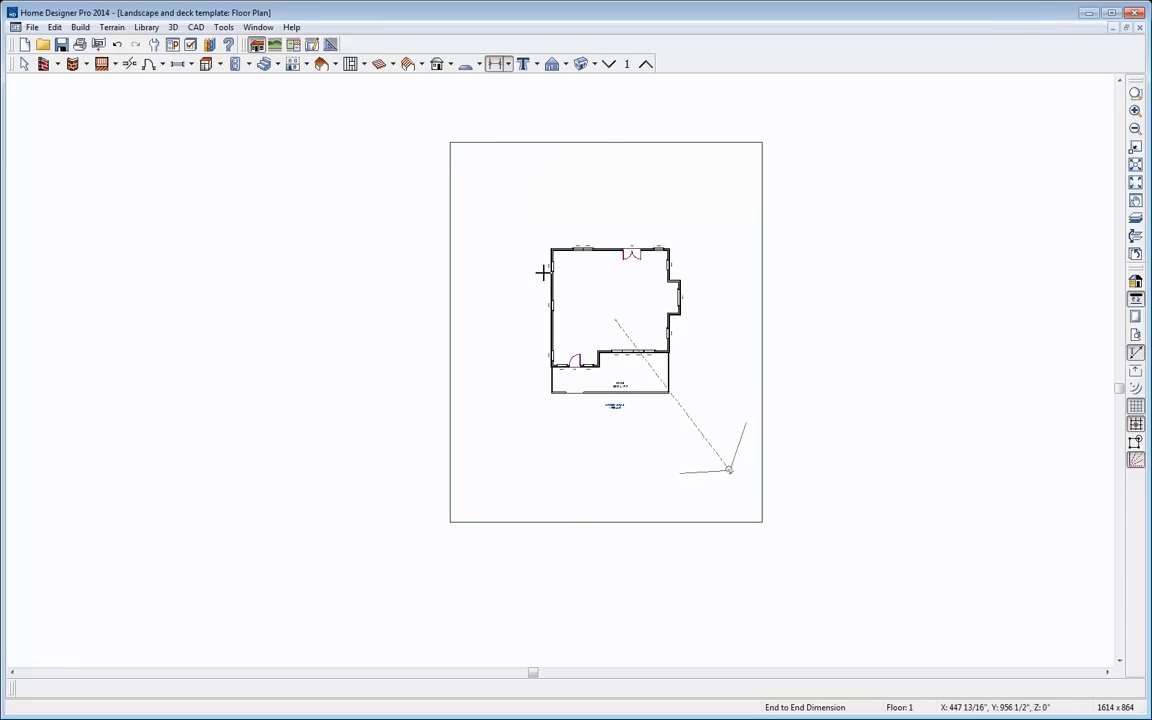
left_click_drag(549, 284, 450, 283)
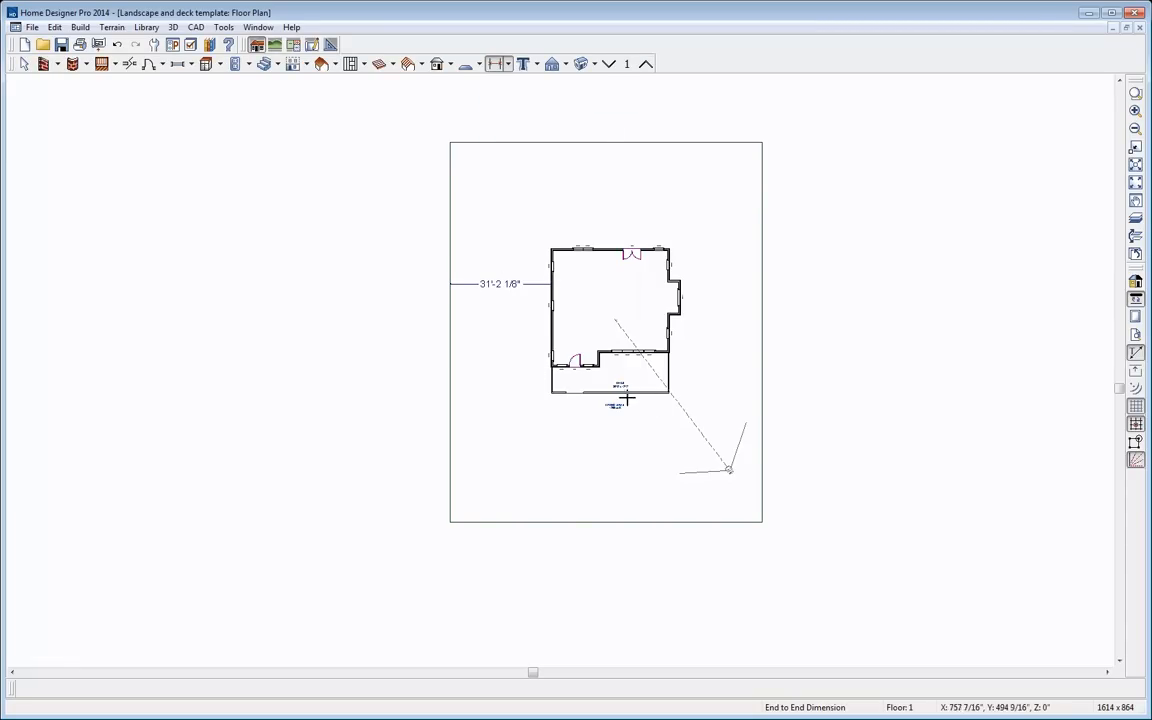
mouse_move(630, 395)
left_mouse_down()
mouse_move(633, 514)
mouse_move(650, 504)
left_mouse_up()
left_click_drag(681, 311, 775, 318)
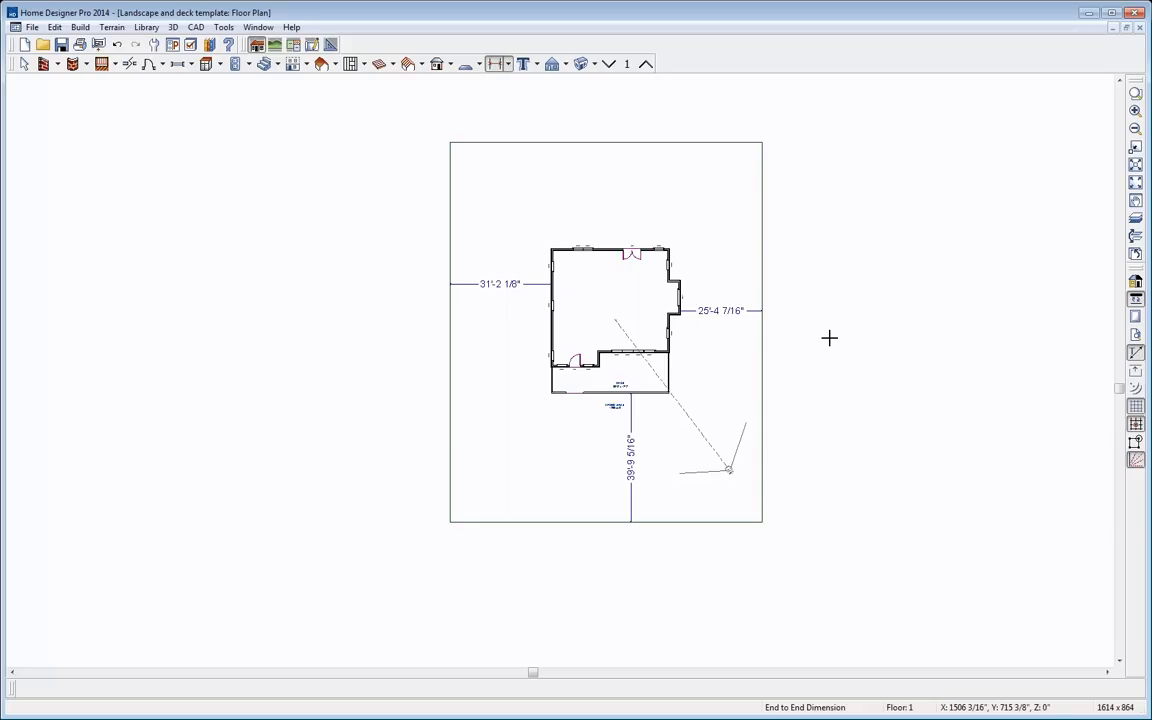
left_click_drag(611, 249, 611, 128)
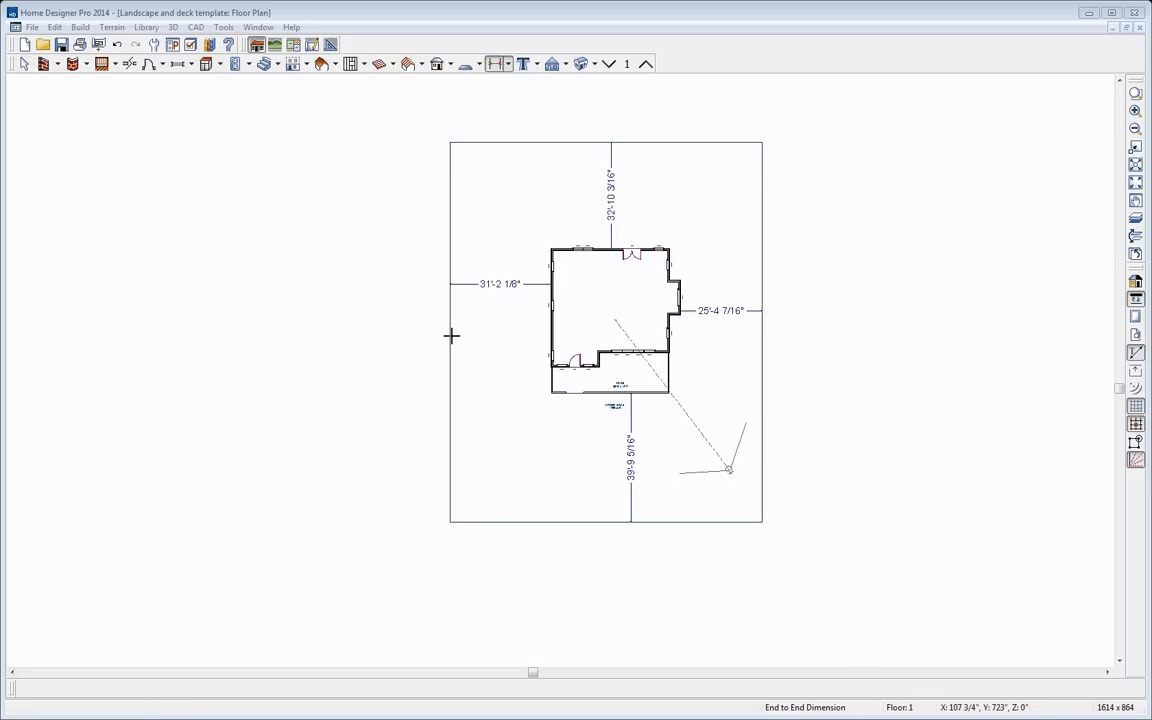
left_click(24, 64)
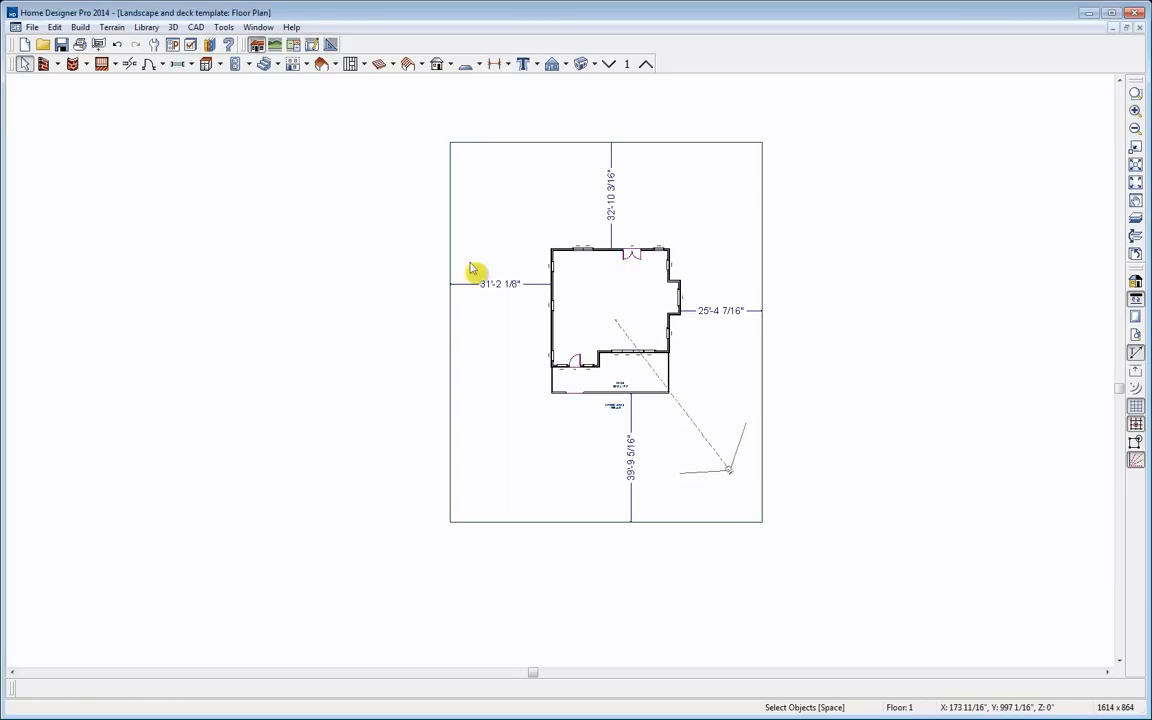
Set the distance from the house's left wall to the terrain perimeter's left edge to 32'
left_click(451, 323)
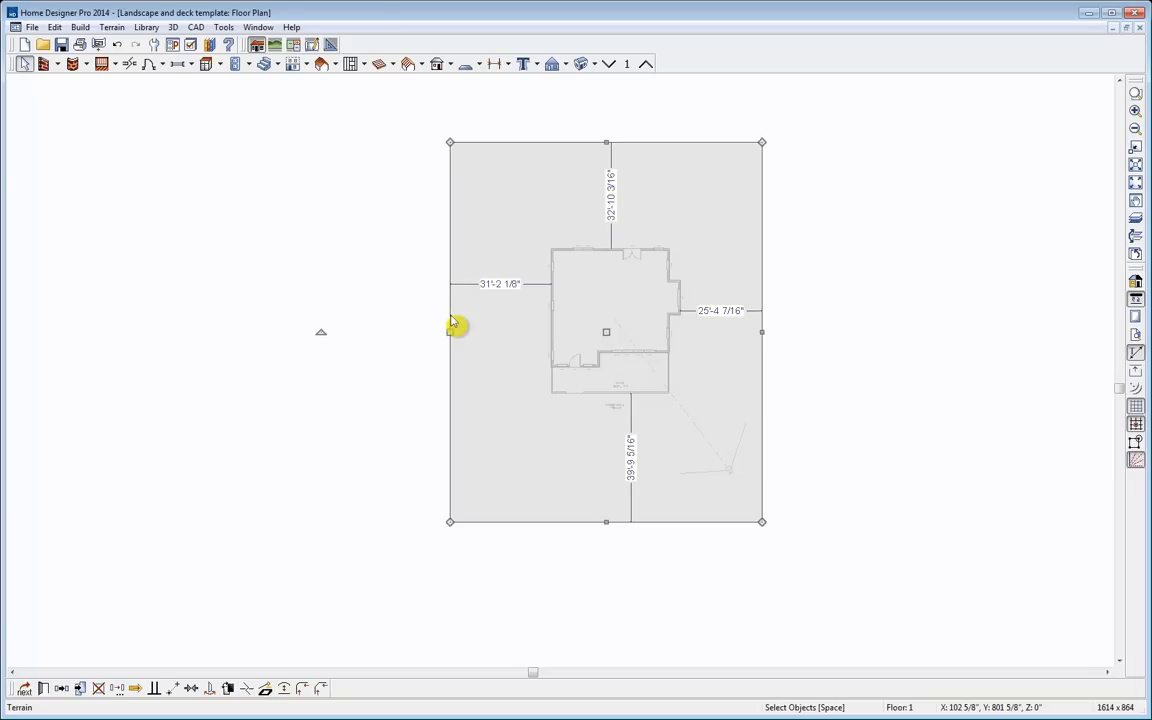
left_click(451, 332)
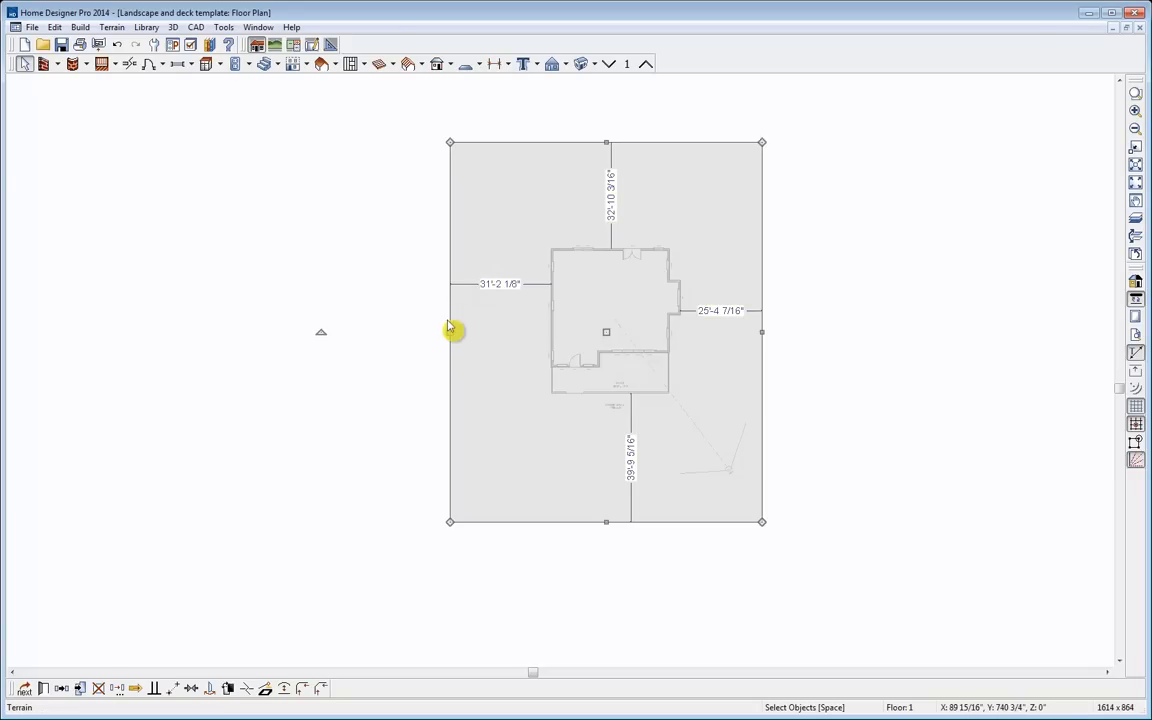
scroll(447, 306, "up", 4)
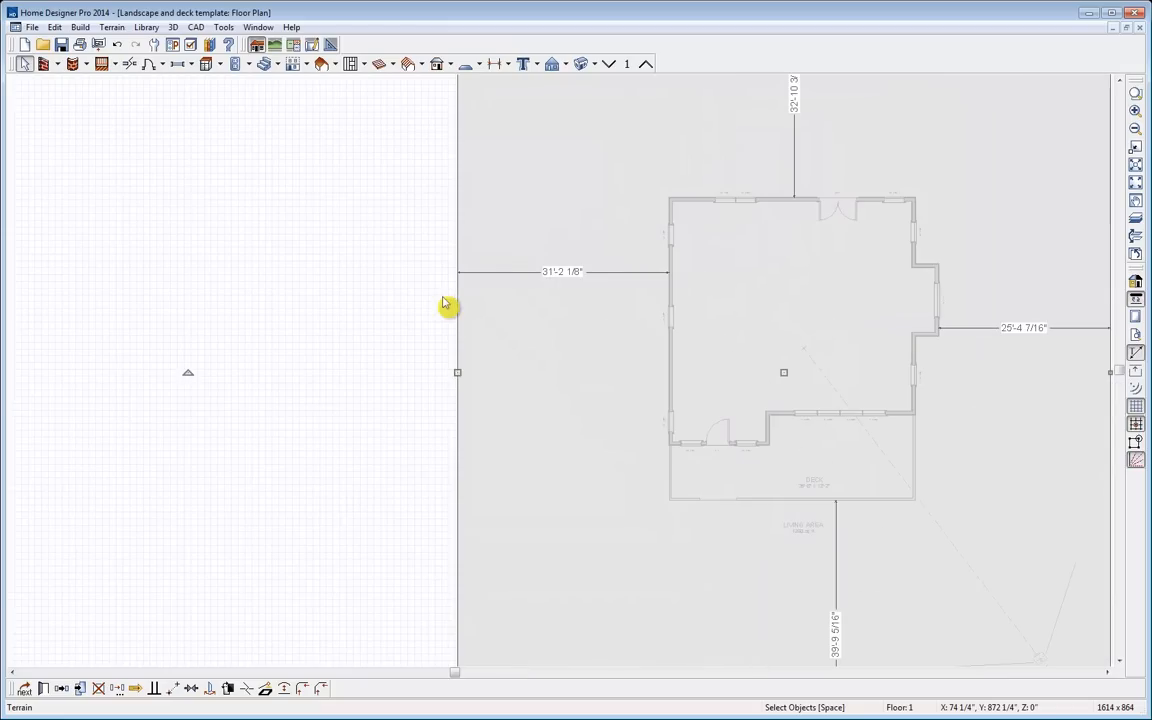
left_click(557, 280)
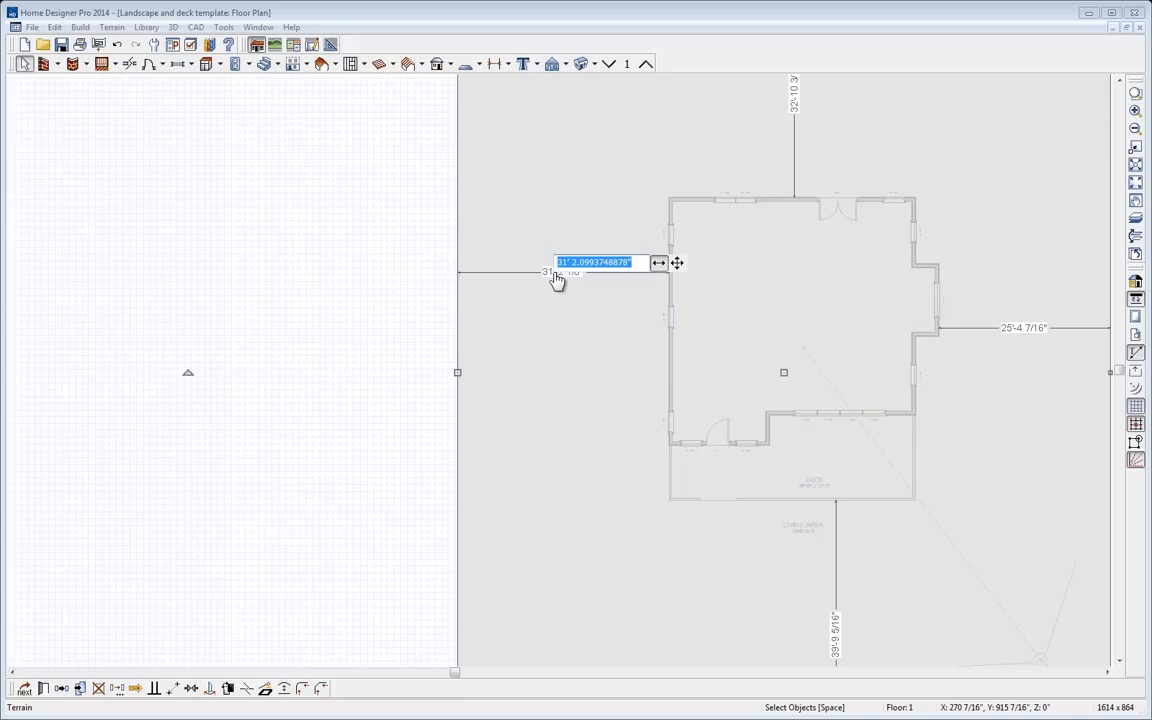
type("3")
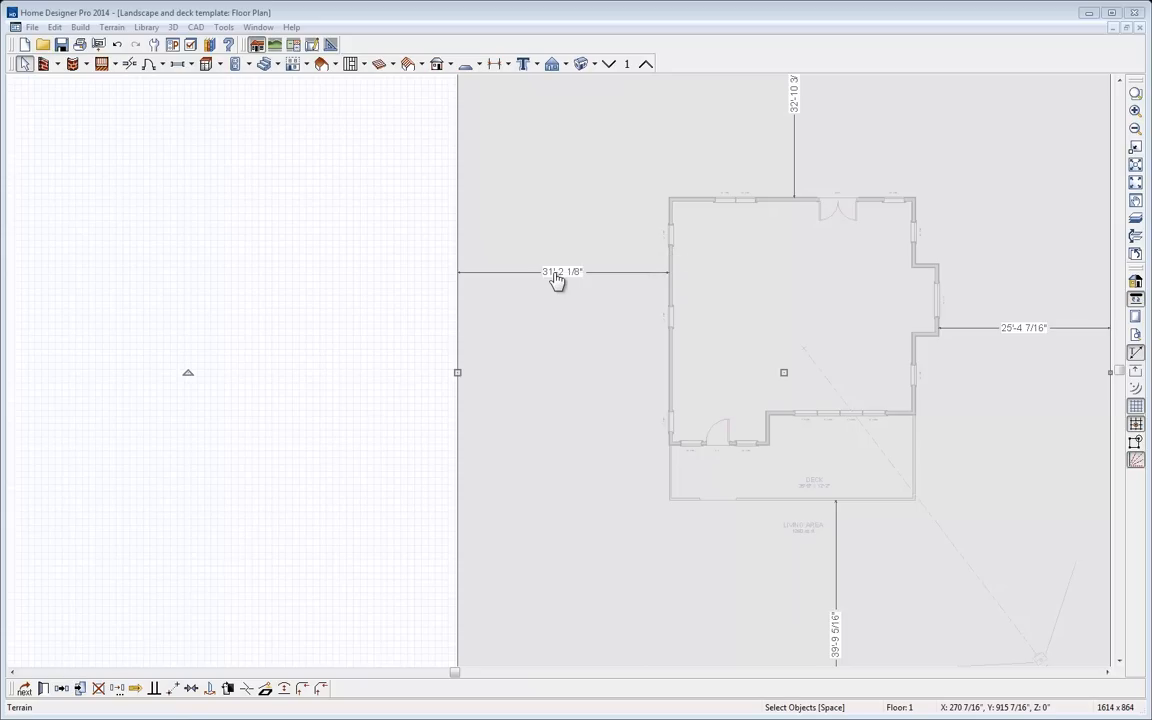
left_click(557, 280)
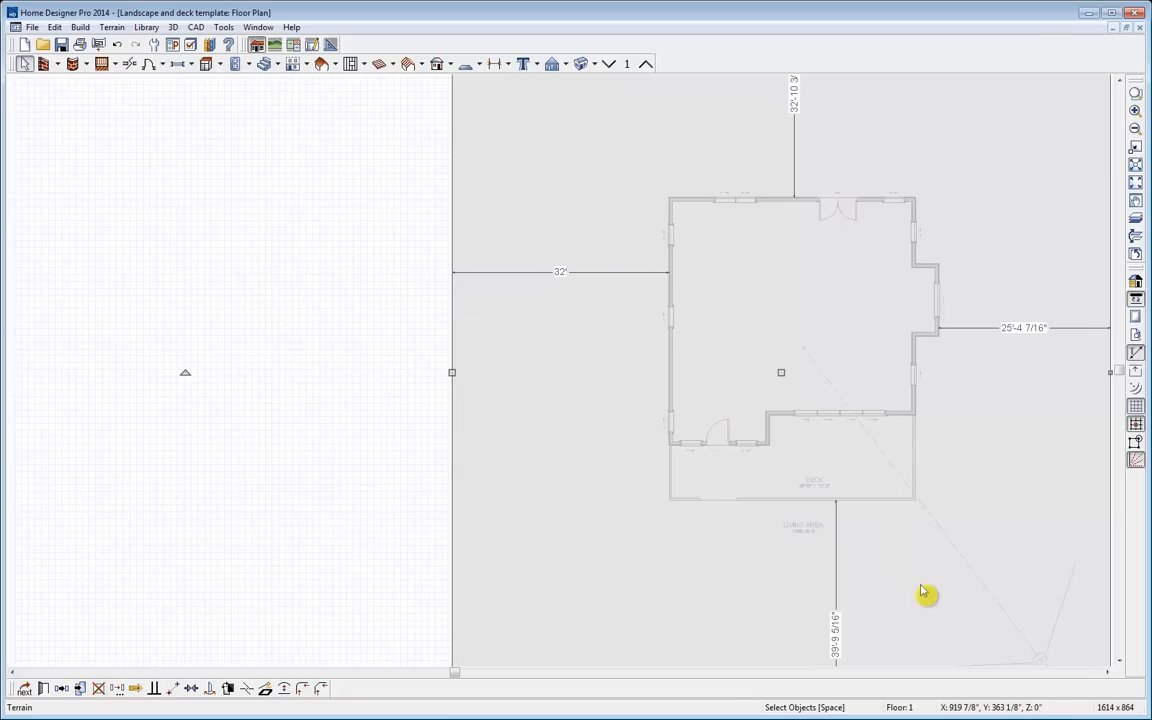
Set the distance from the deck's lower edge to the terrain perimeter's lower edge to 32'
middle_click_drag(924, 593, 831, 304)
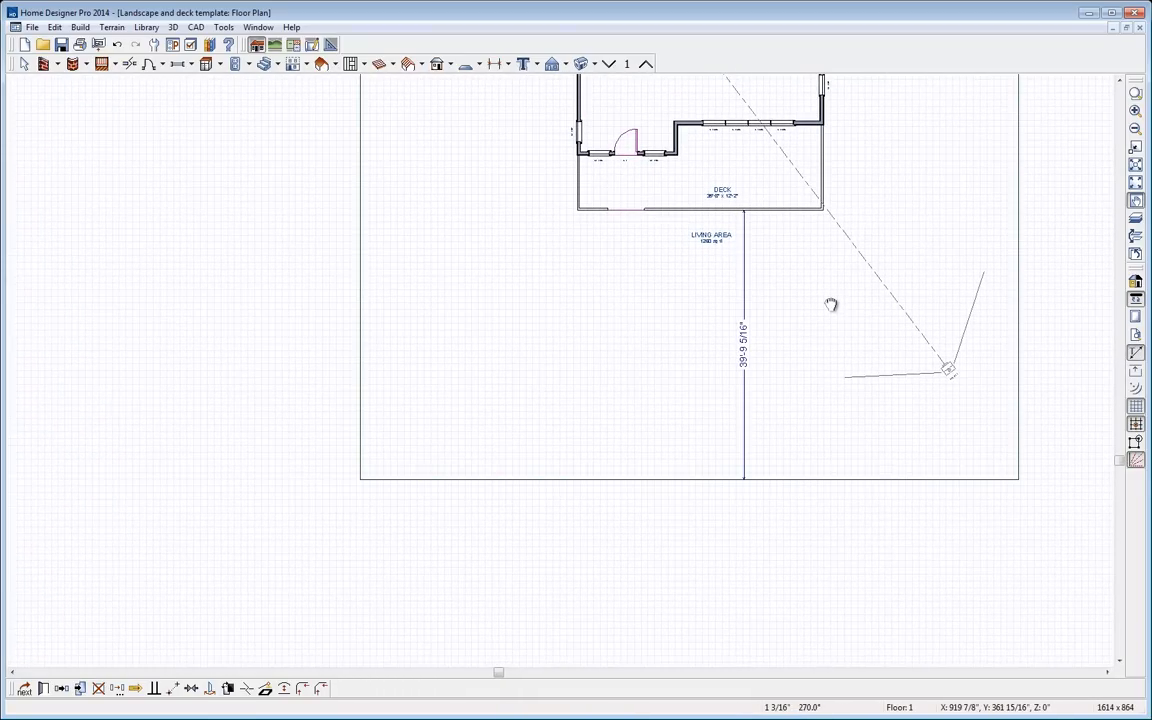
key("space")
left_click(831, 304)
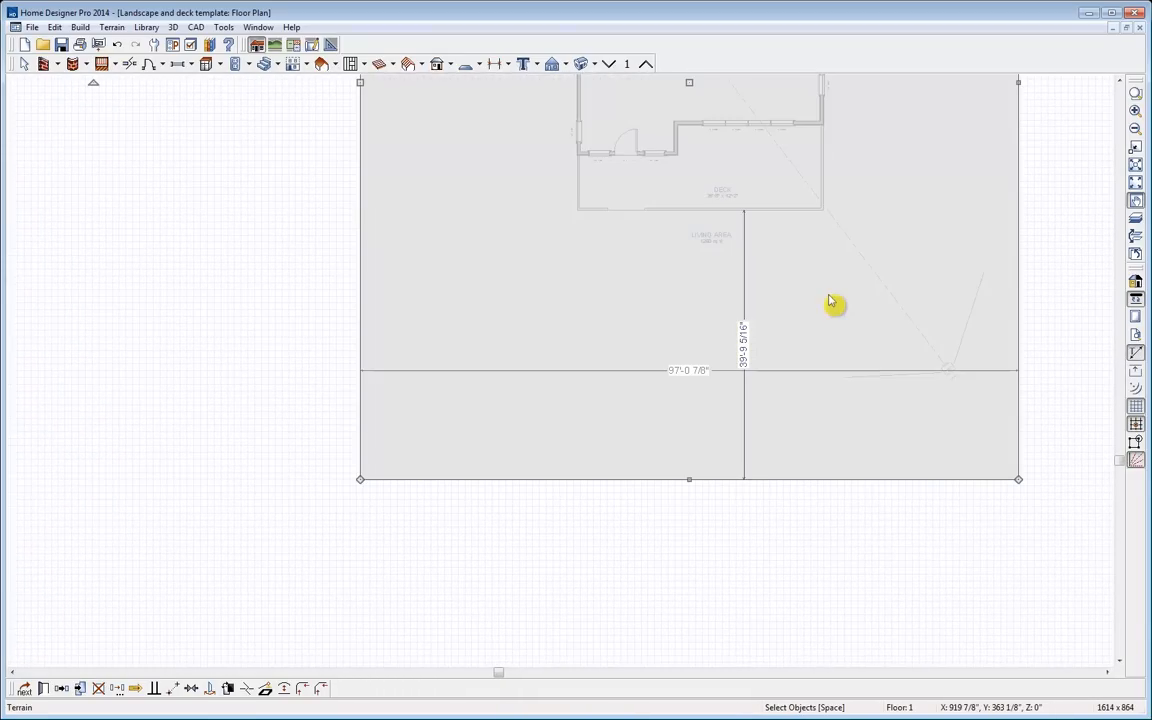
left_click(691, 481)
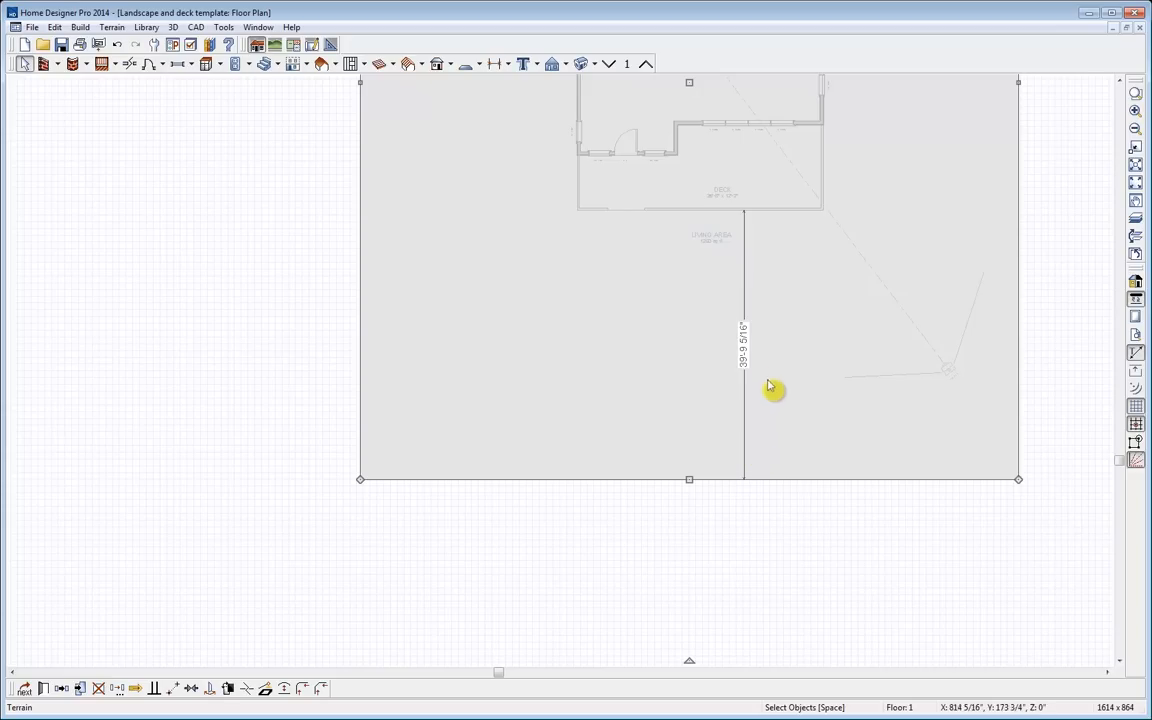
left_click(745, 358)
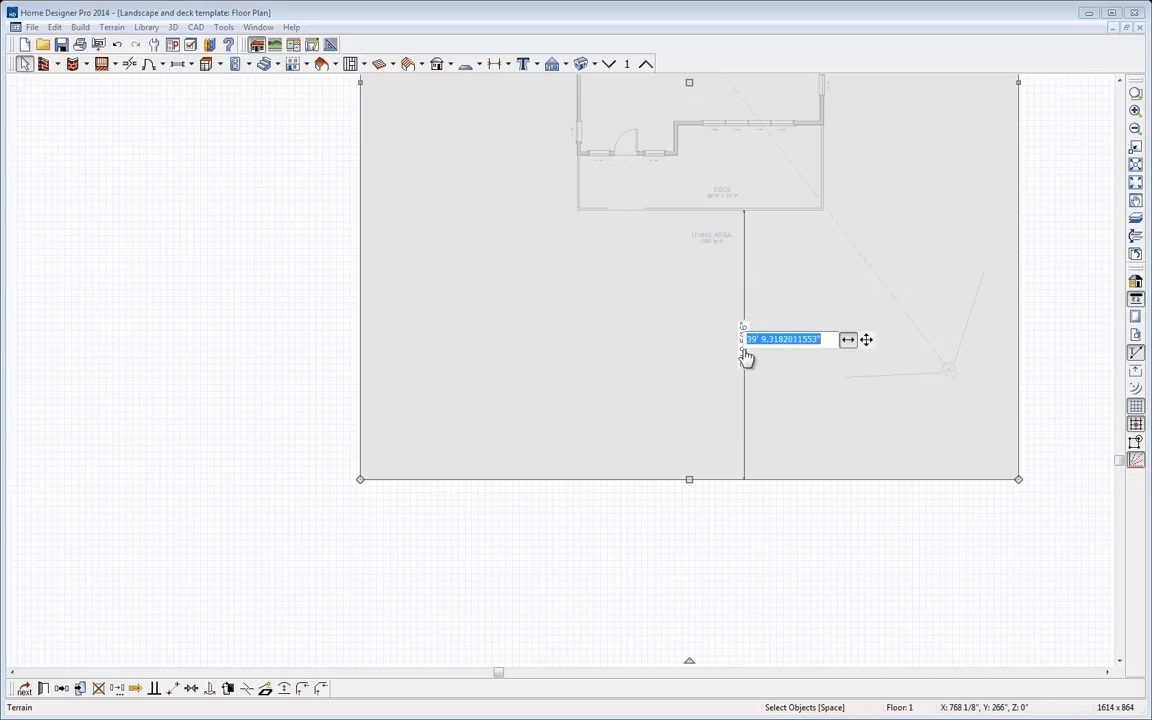
type("32")
key("Return")
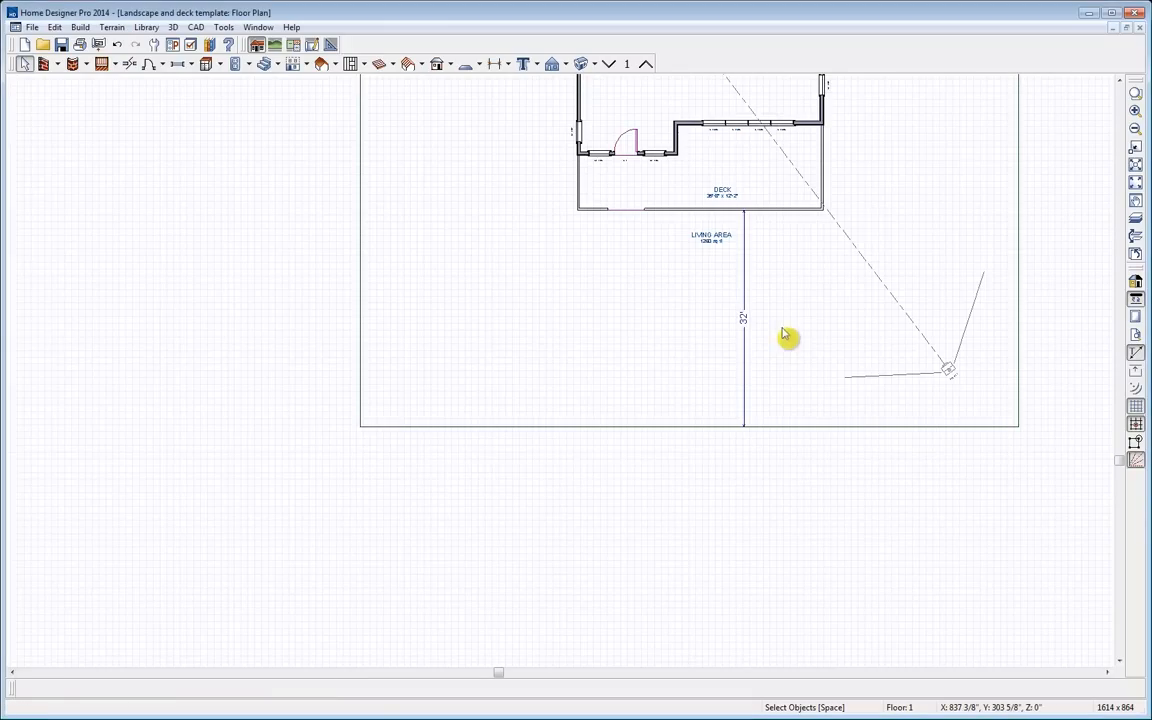
Set the distance from the house's right wall to the terrain perimeter's right edge to 26'
middle_click_drag(925, 141, 784, 442)
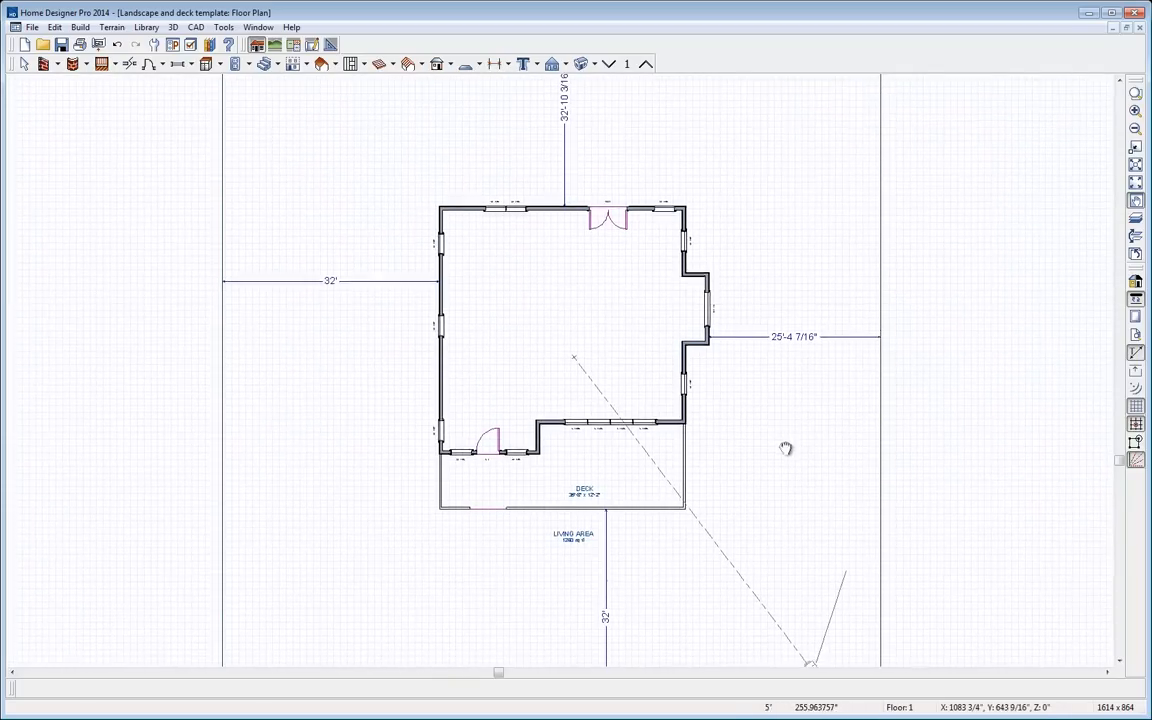
left_click(880, 312)
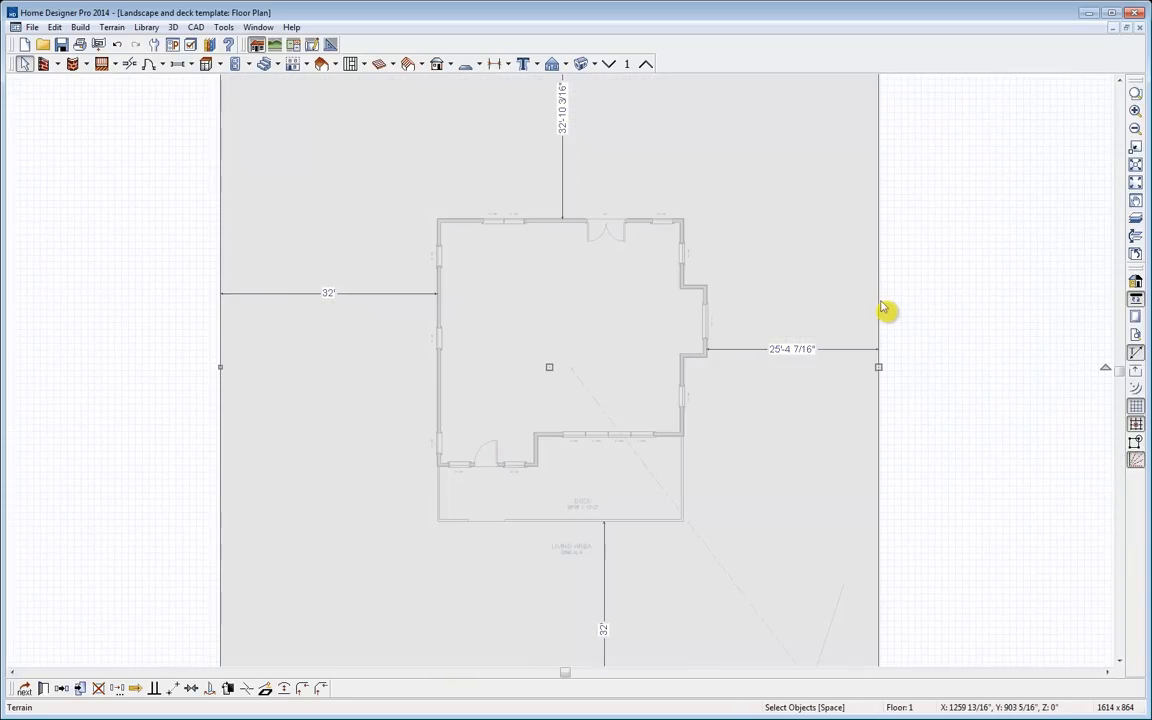
left_click(802, 350)
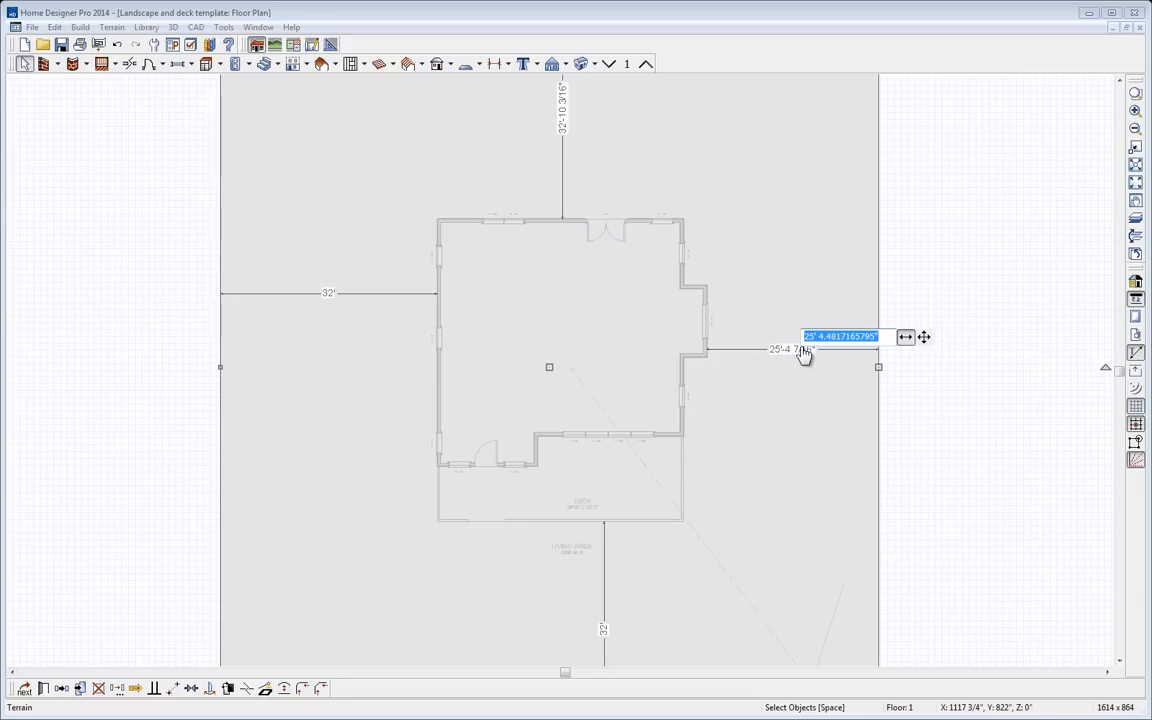
type("26")
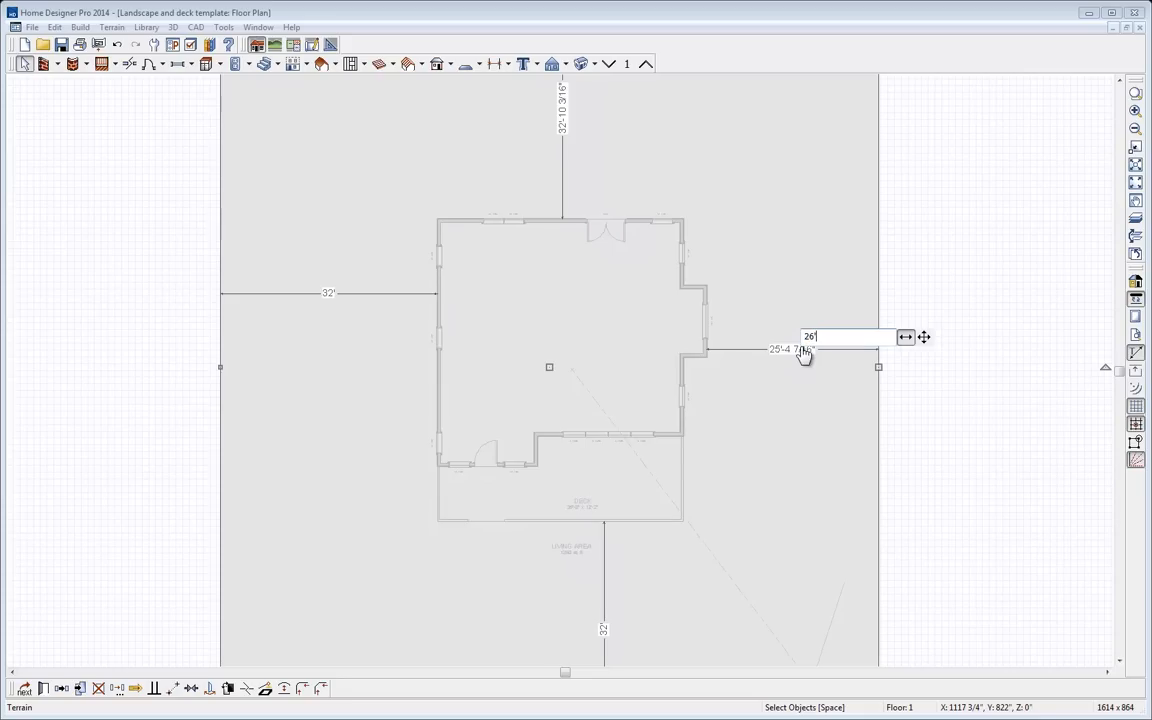
key("Return")
Set the distance from the house's upper wall to the terrain perimeter's upper edge to 70'
middle_click_drag(565, 170, 577, 234)
middle_click_drag(735, 232, 821, 556)
left_click(690, 322)
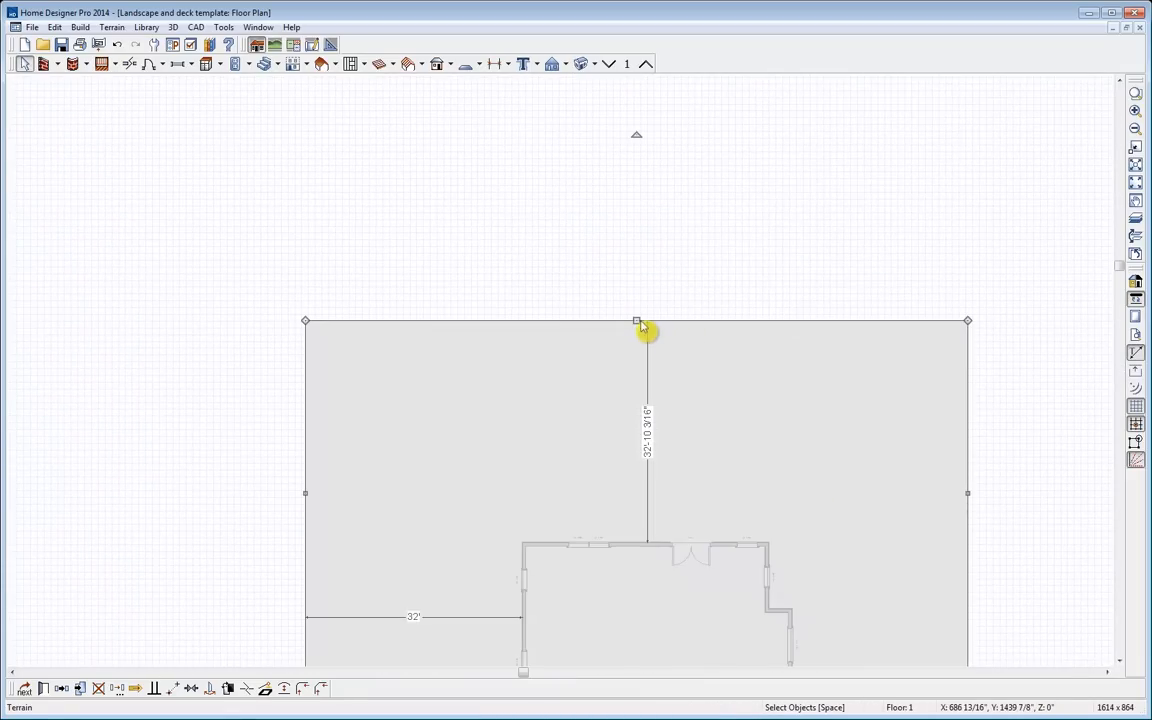
left_click(650, 439)
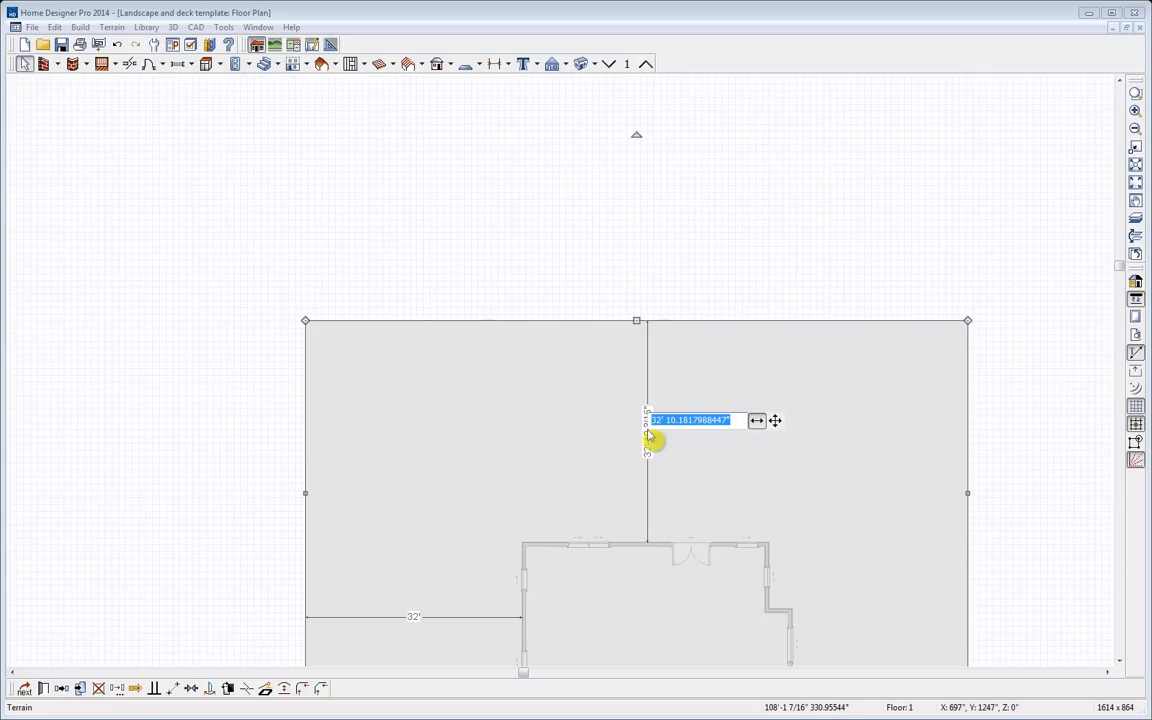
type("70")
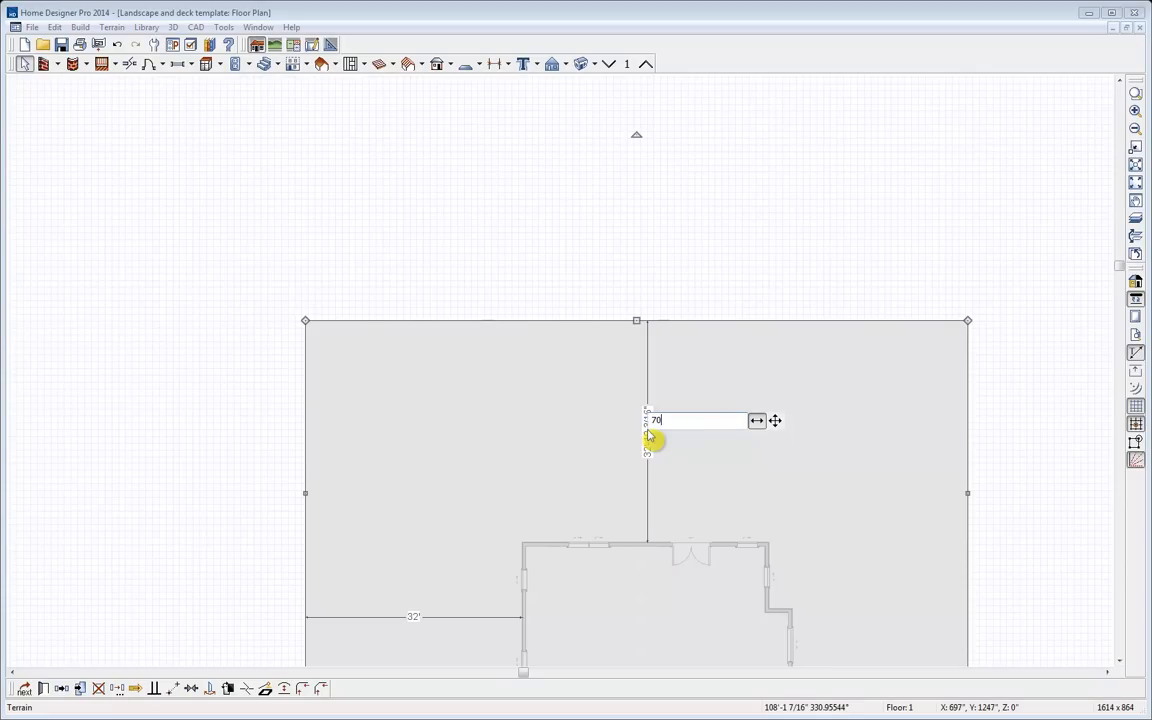
key("Return")
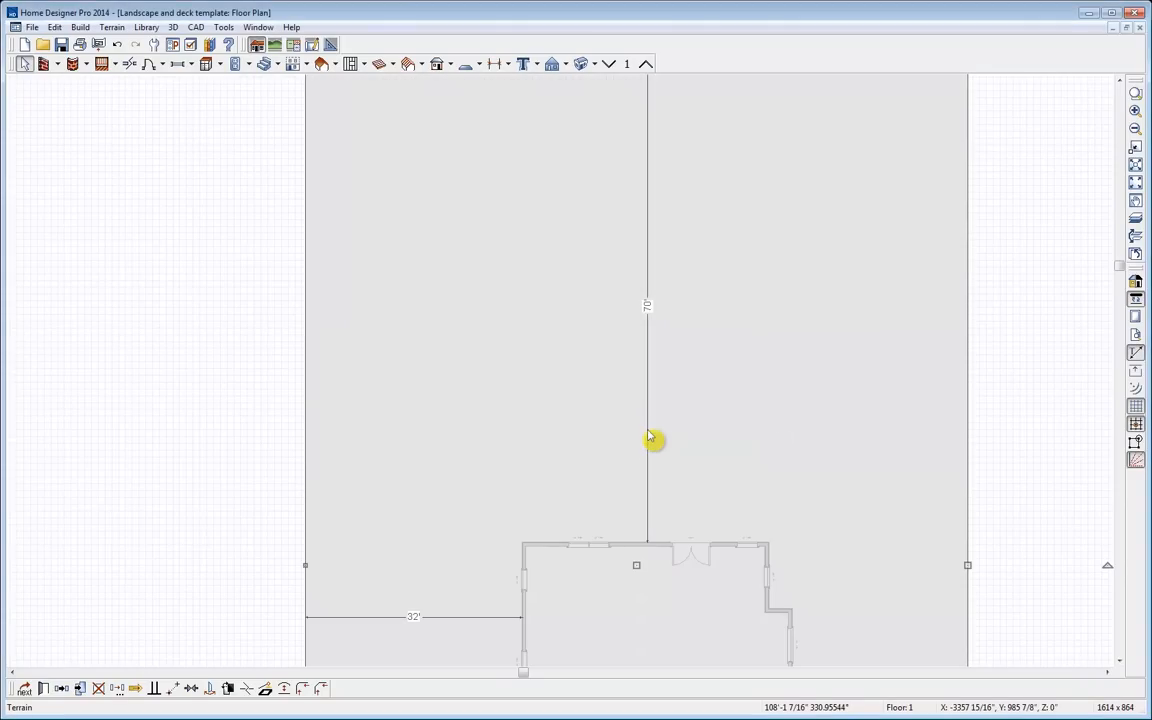
Delete the dimension line between the house's left wall and the terrain perimeter
scroll(648, 435, "down", 2)
scroll(704, 512, "down", 1)
middle_click_drag(704, 512, 689, 302)
left_click(697, 342)
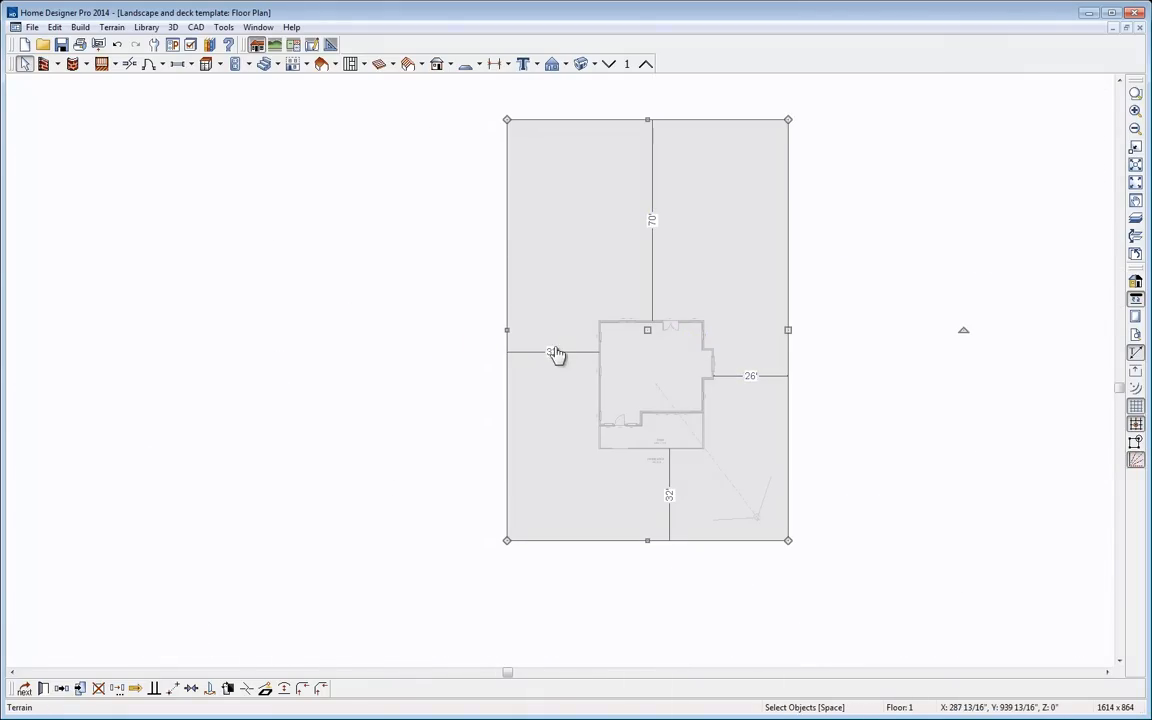
left_click(448, 391)
left_click(547, 352)
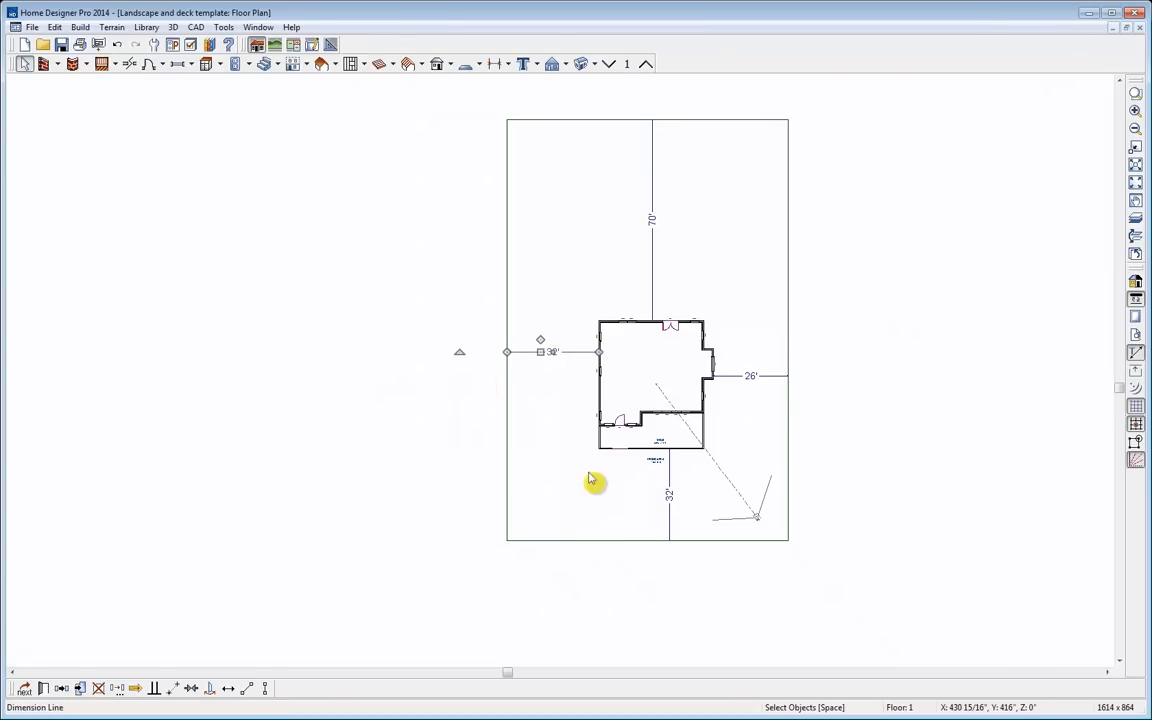
key("Delete")
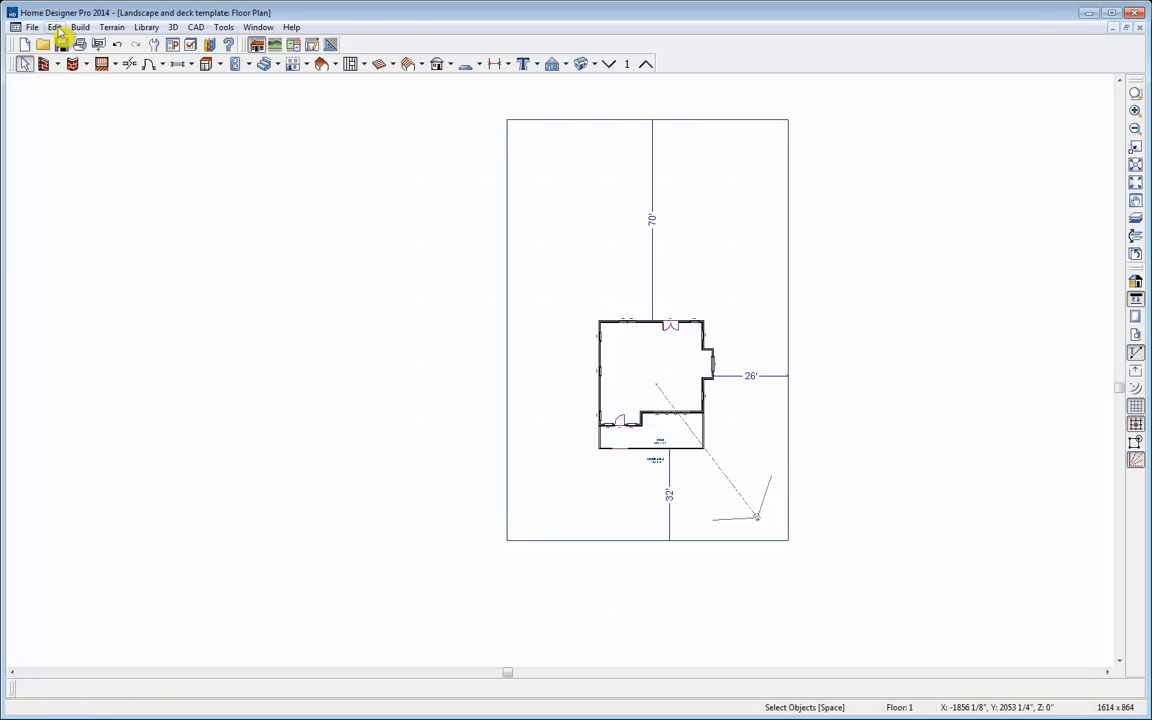
Delete all manual and automatic dimensions in all rooms on this floor using Delete Objects
left_click(56, 28)
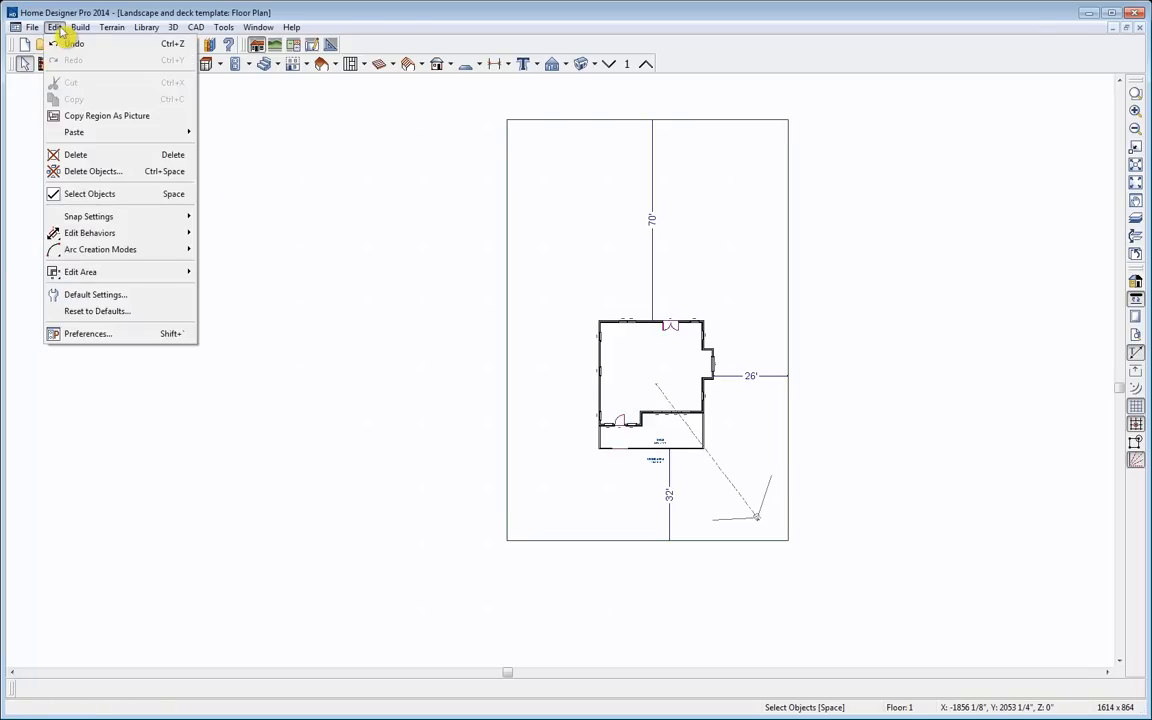
left_click(116, 174)
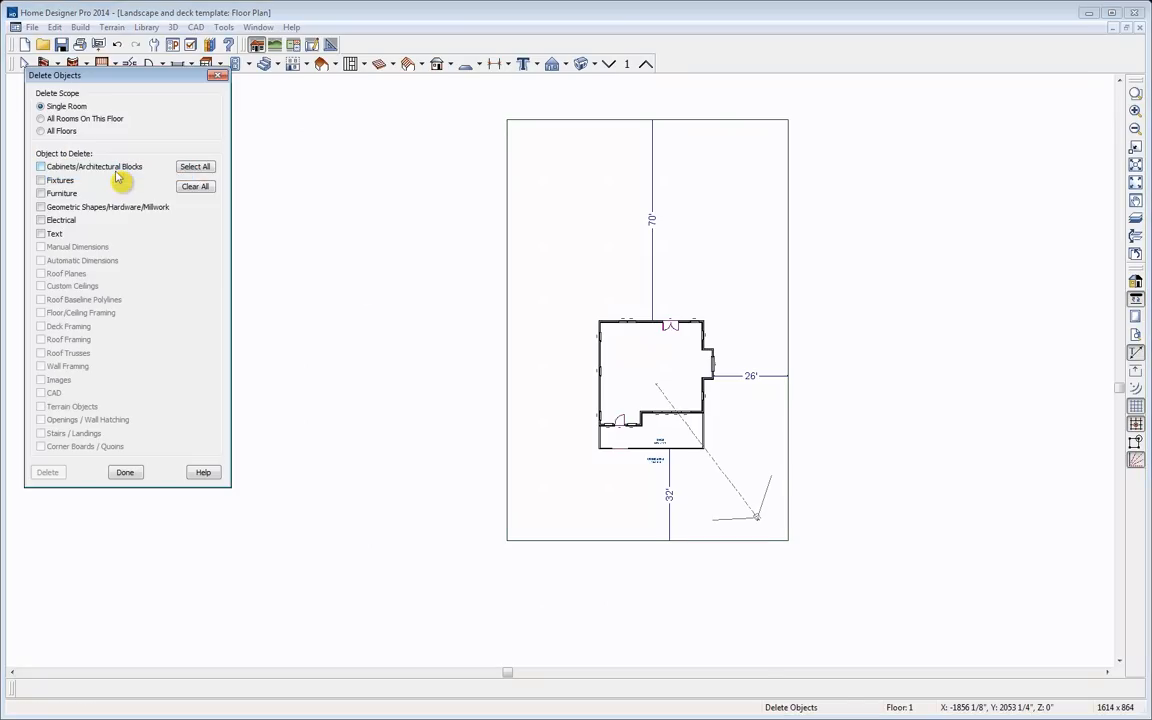
left_click(48, 119)
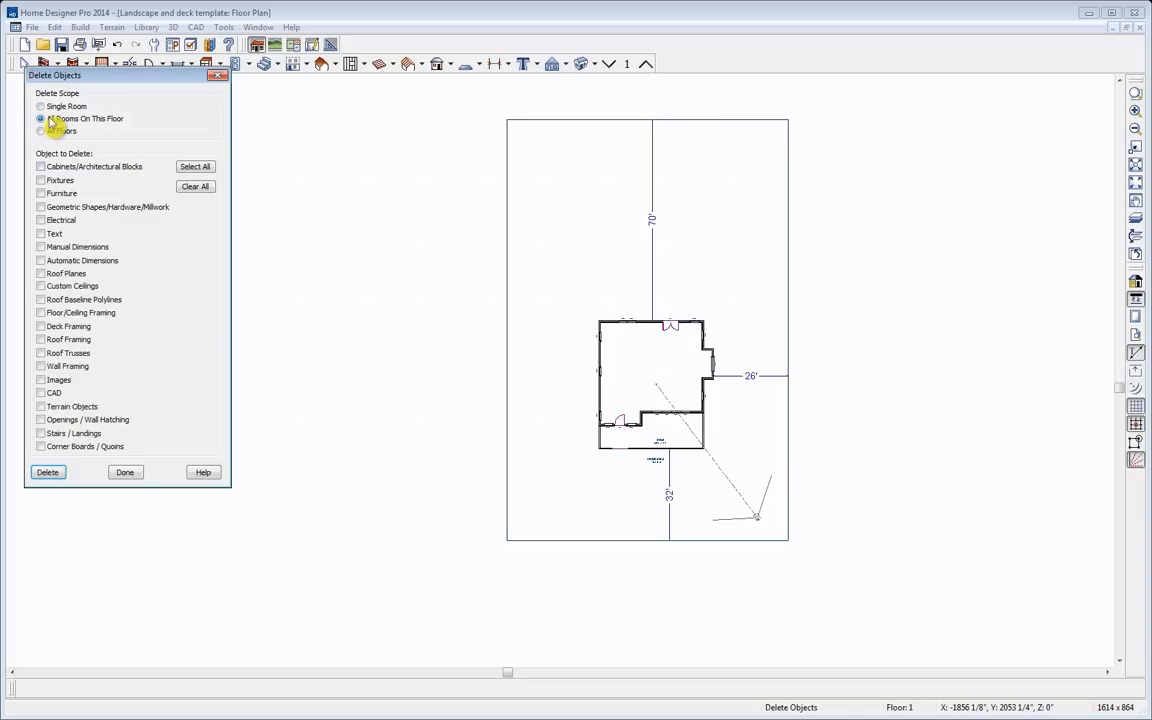
left_click(41, 247)
left_click(41, 260)
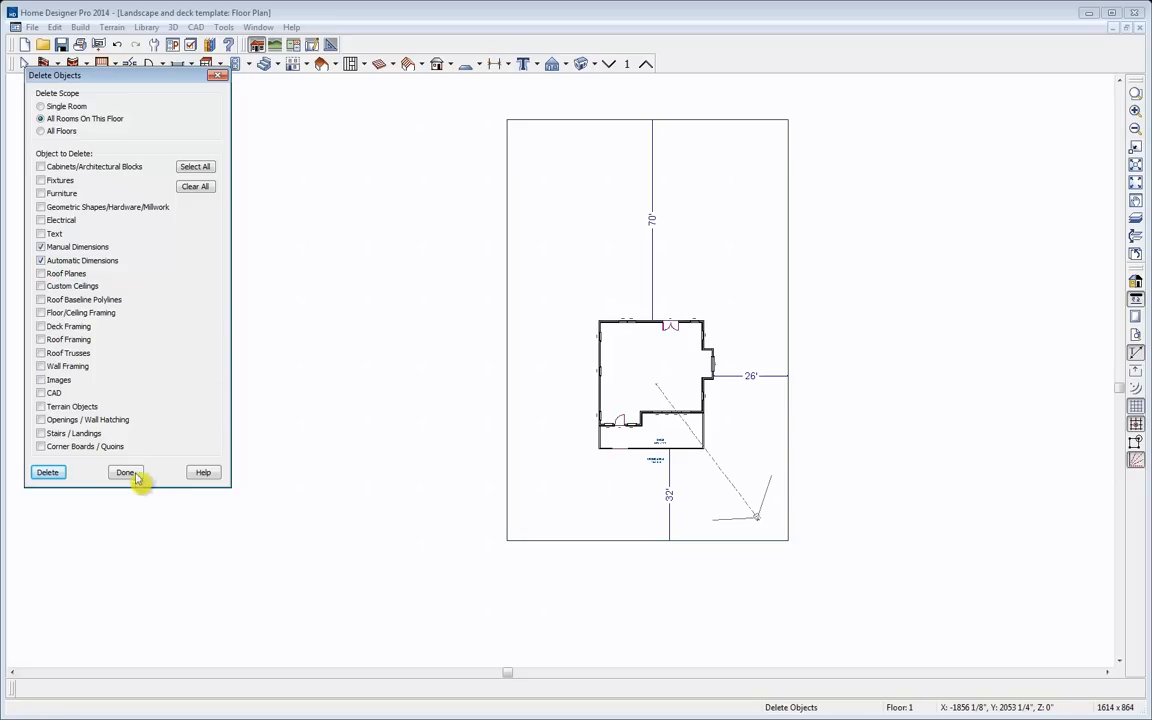
left_click(47, 473)
left_click(127, 477)
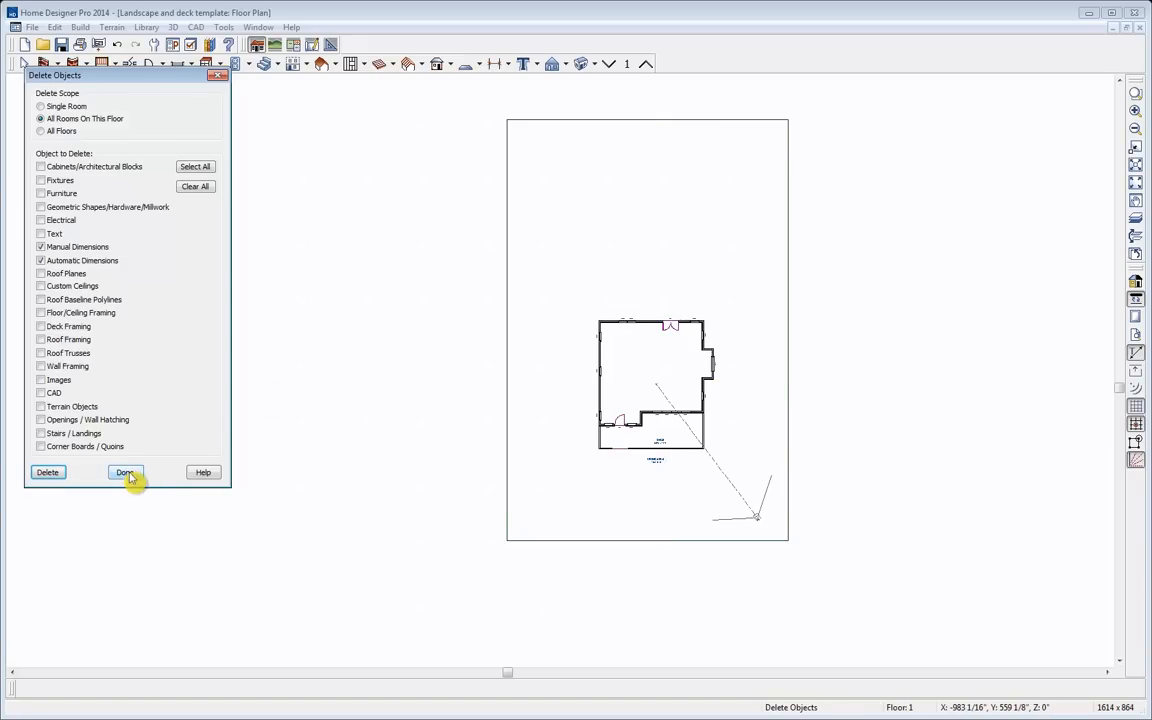
left_click(126, 474)
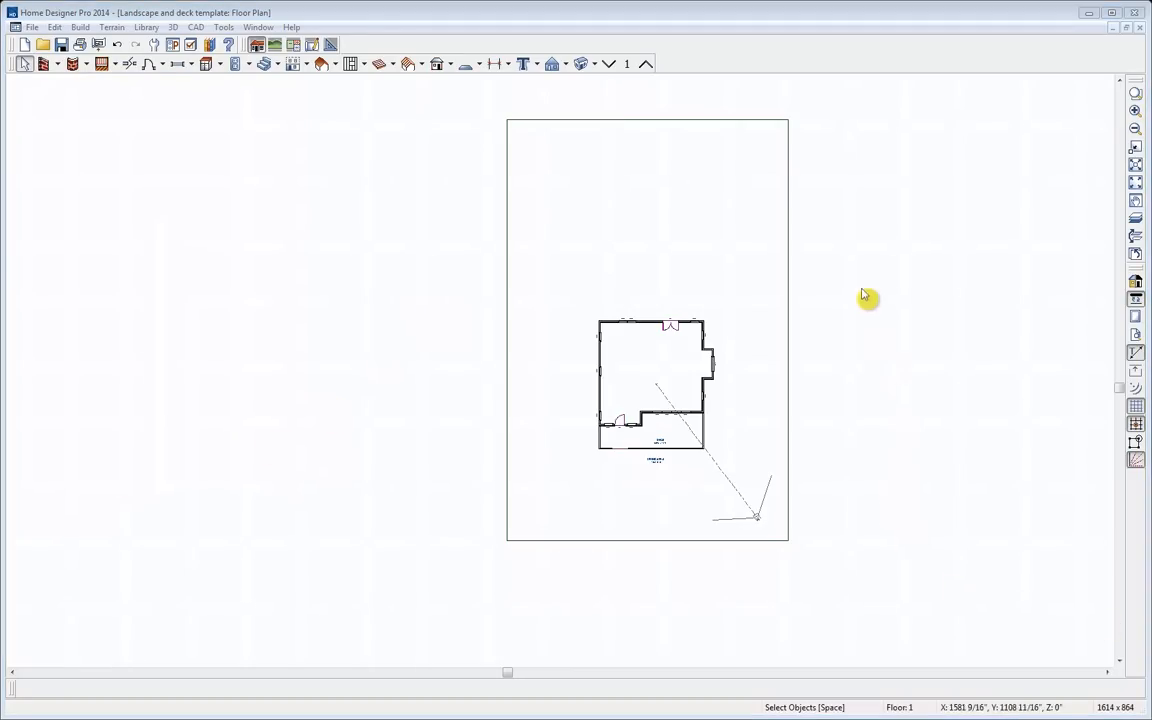
Move the terrain perimeter's upper-right corner straight up by about 26'-8", making the upper edge slanted
middle_click_drag(838, 201, 770, 270)
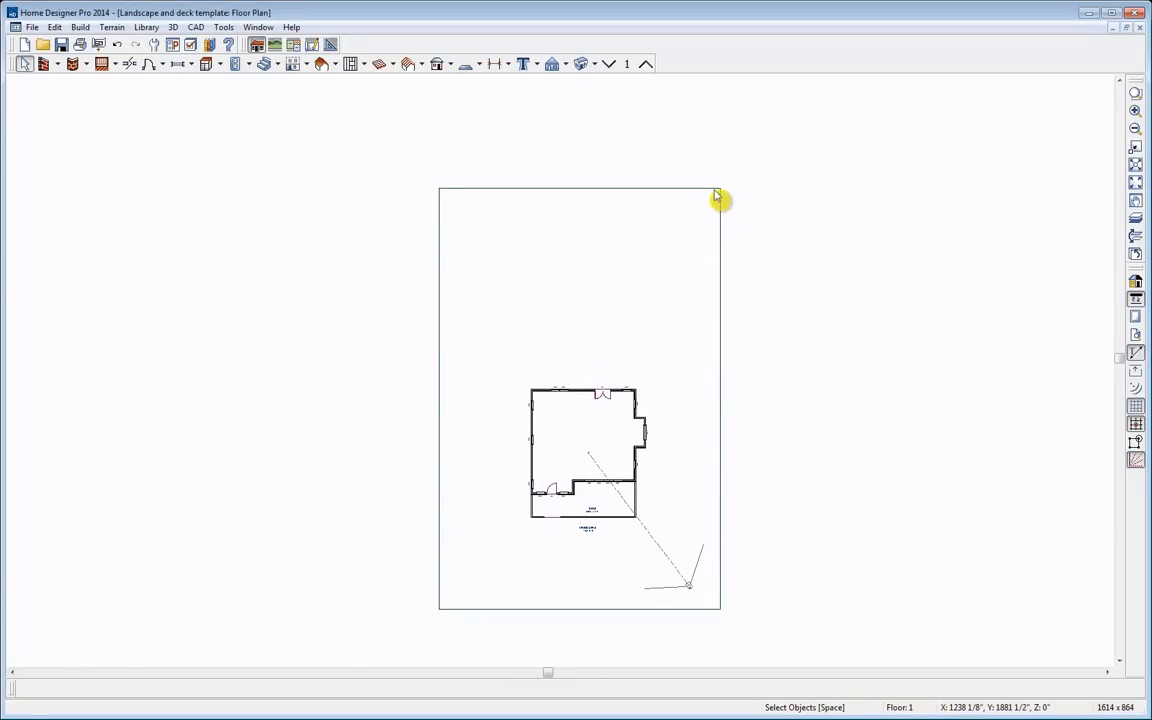
left_click(720, 198)
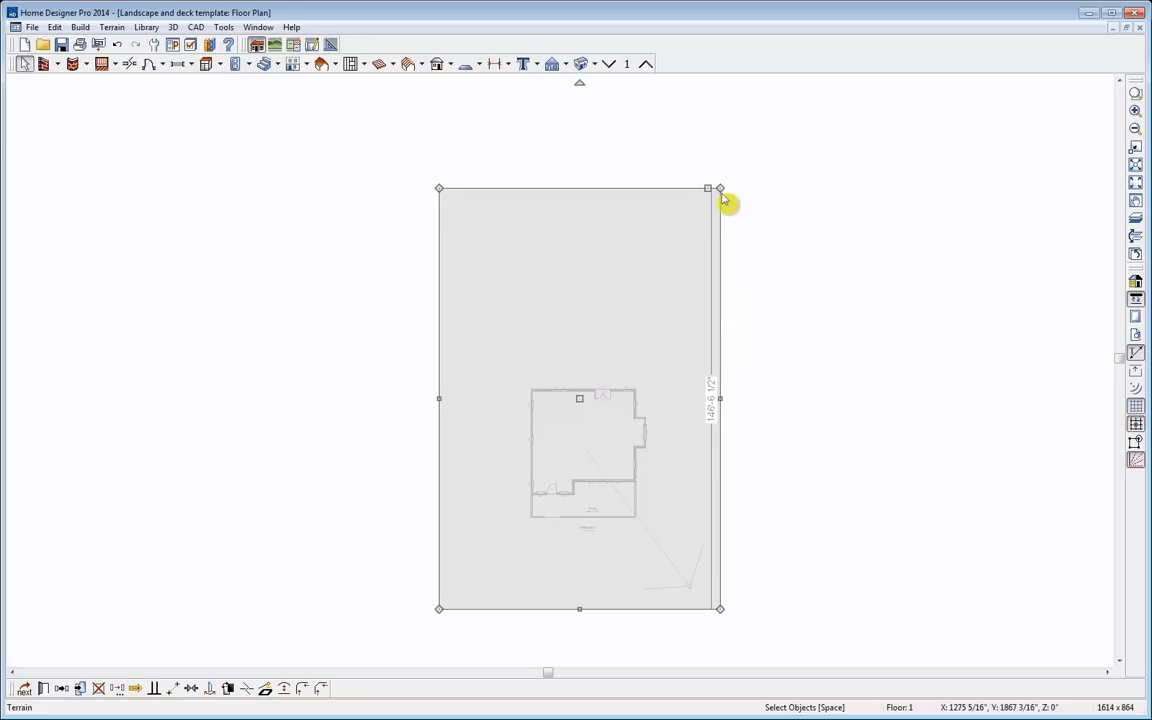
left_click_drag(720, 187, 720, 111)
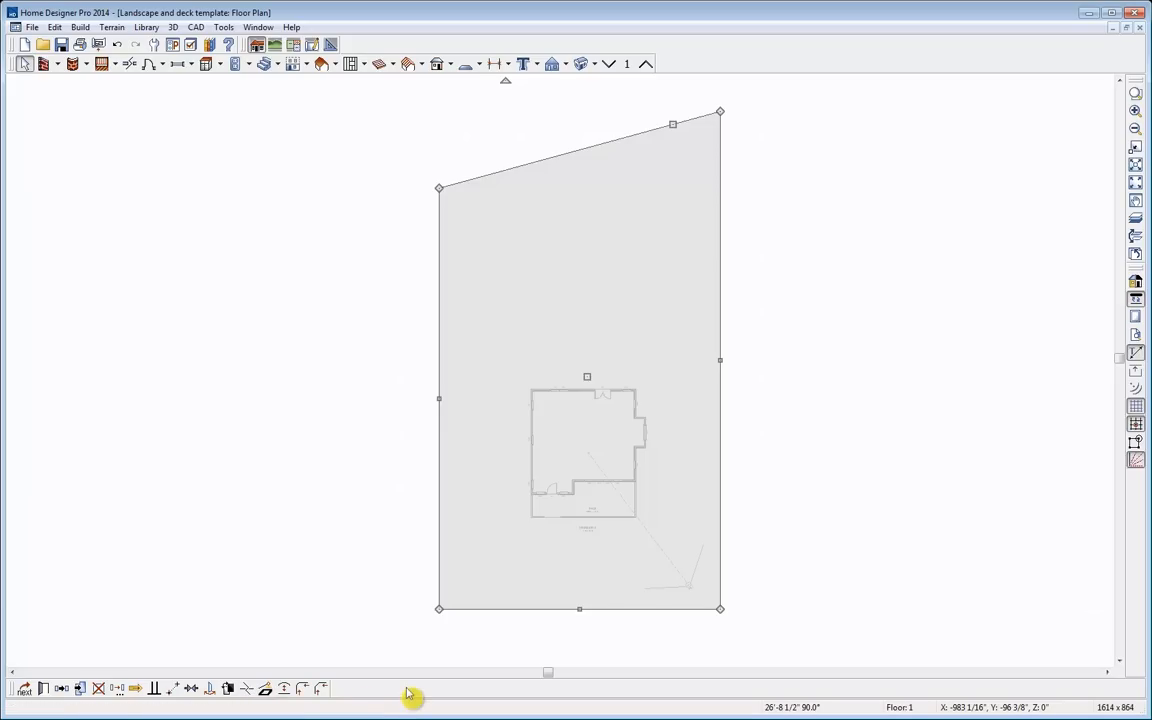
Try curving the terrain perimeter's slanted upper edge into an outward-bulging arc, and change it back to a straight line
left_click(286, 690)
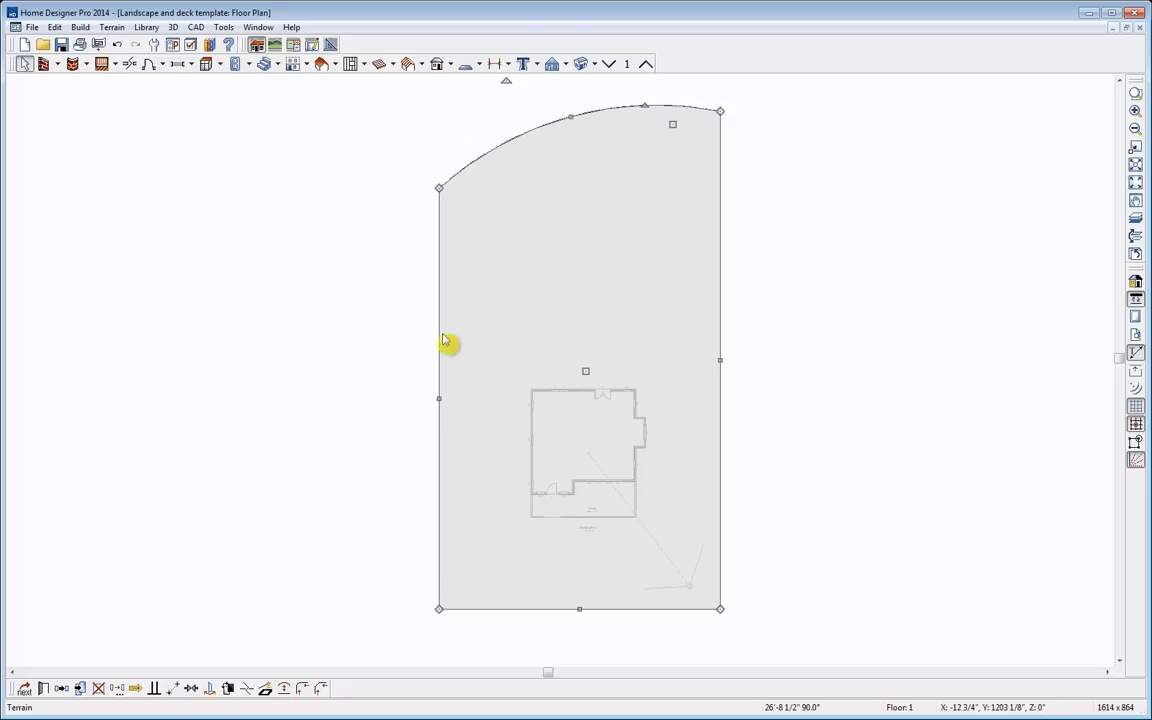
left_click_drag(645, 105, 646, 97)
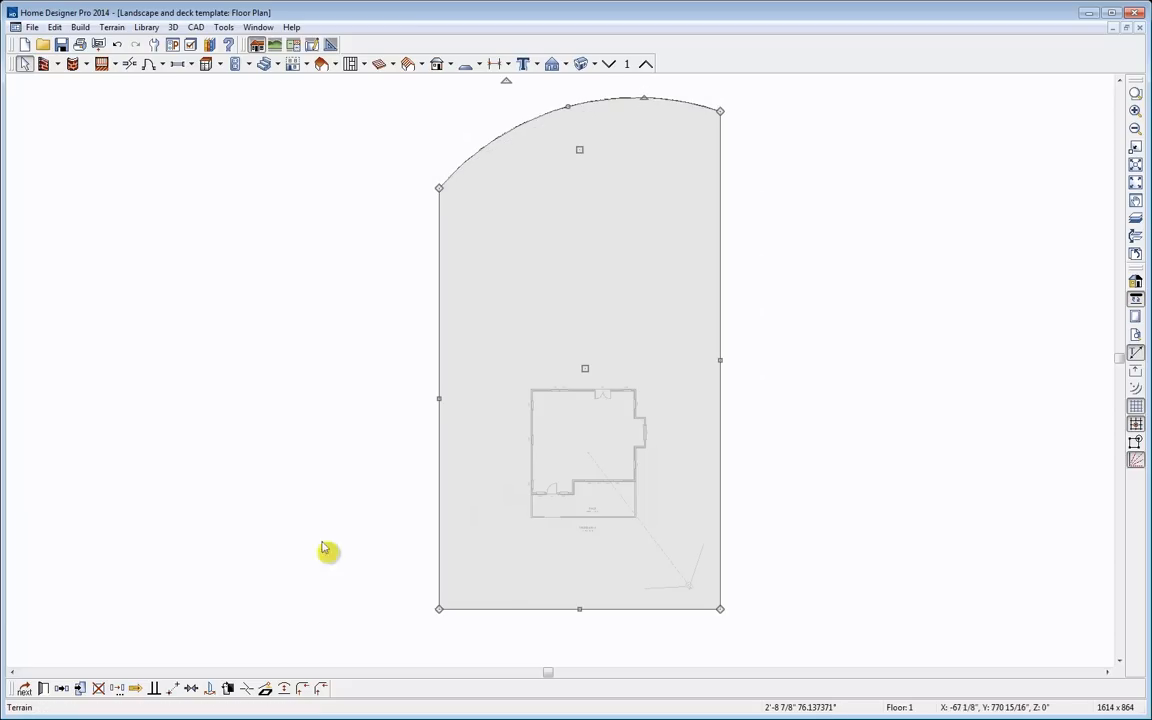
left_click(284, 689)
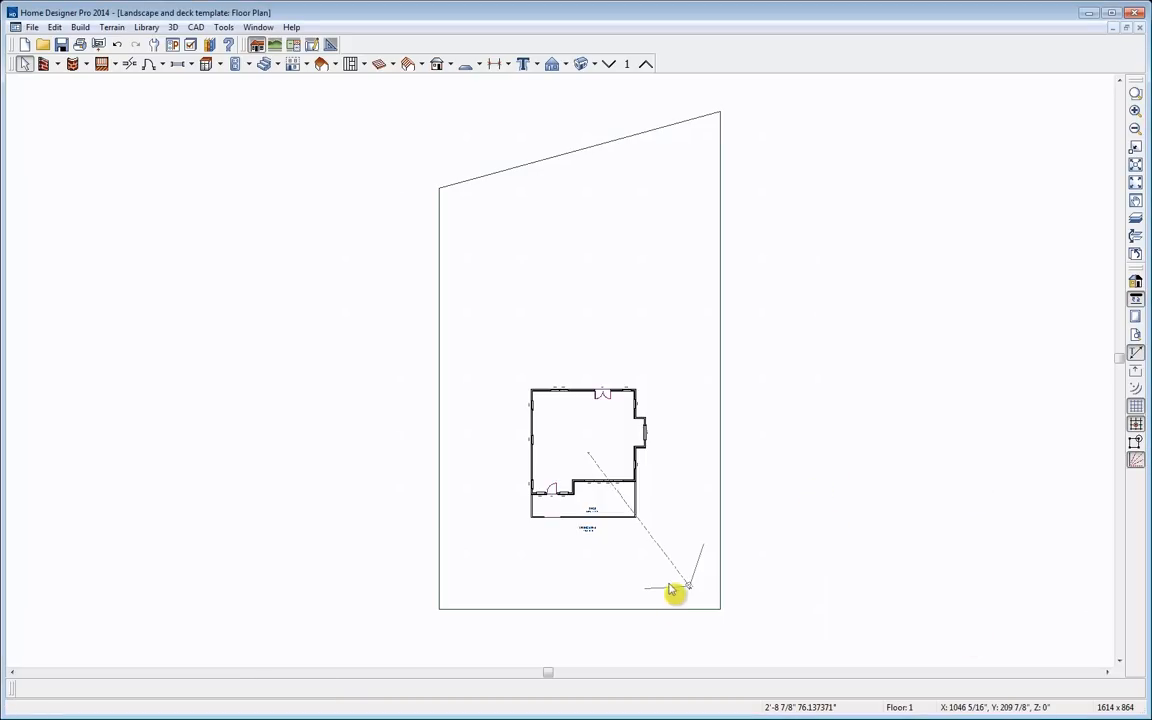
scroll(583, 139, "up", 2)
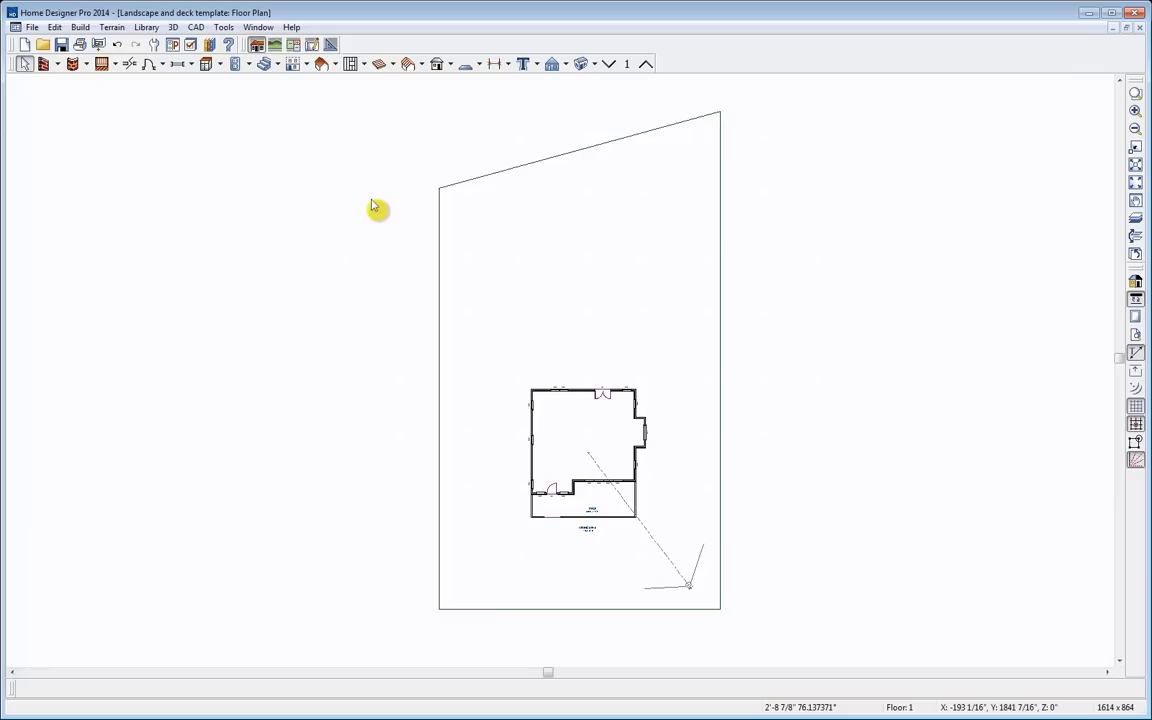
Open the perspective full overview camera's 3D view and tile it vertically beside the floor plan
left_click(689, 587)
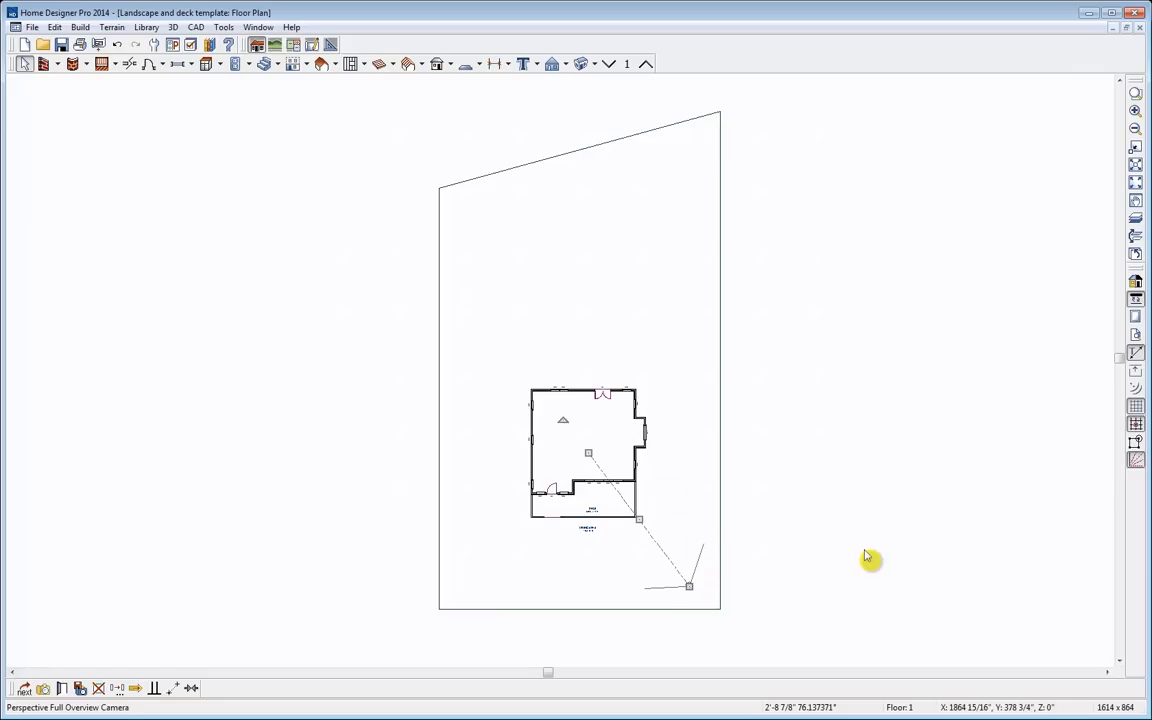
left_click(867, 557)
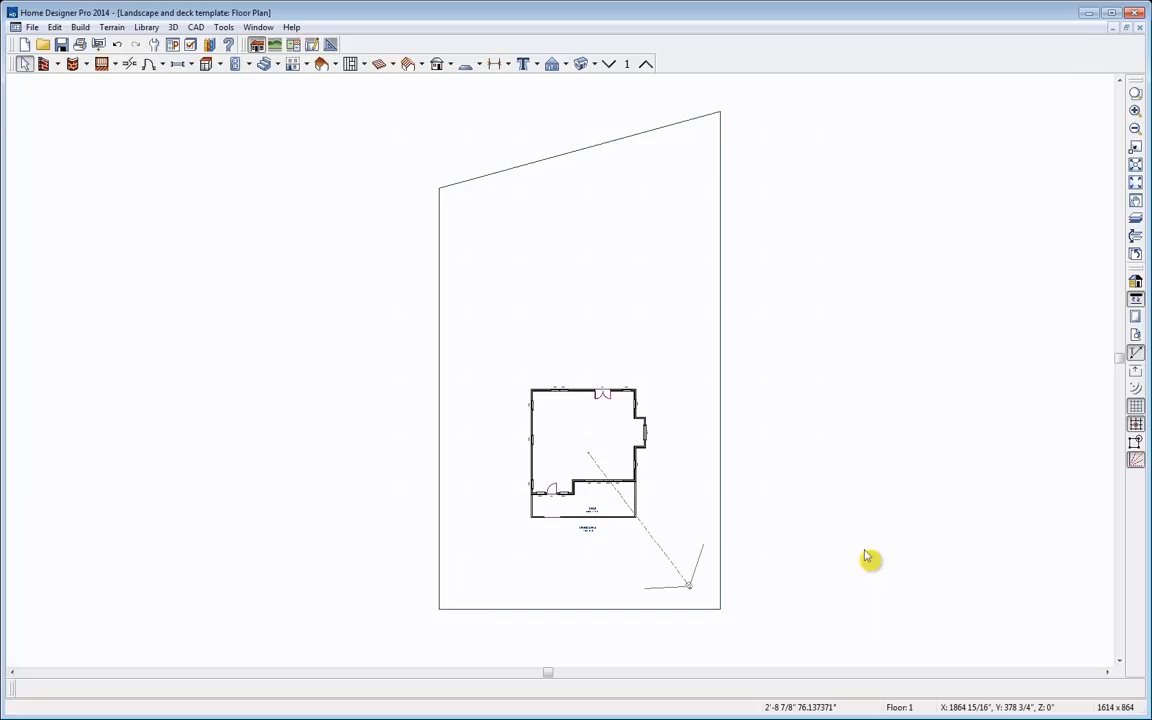
double_click(693, 587)
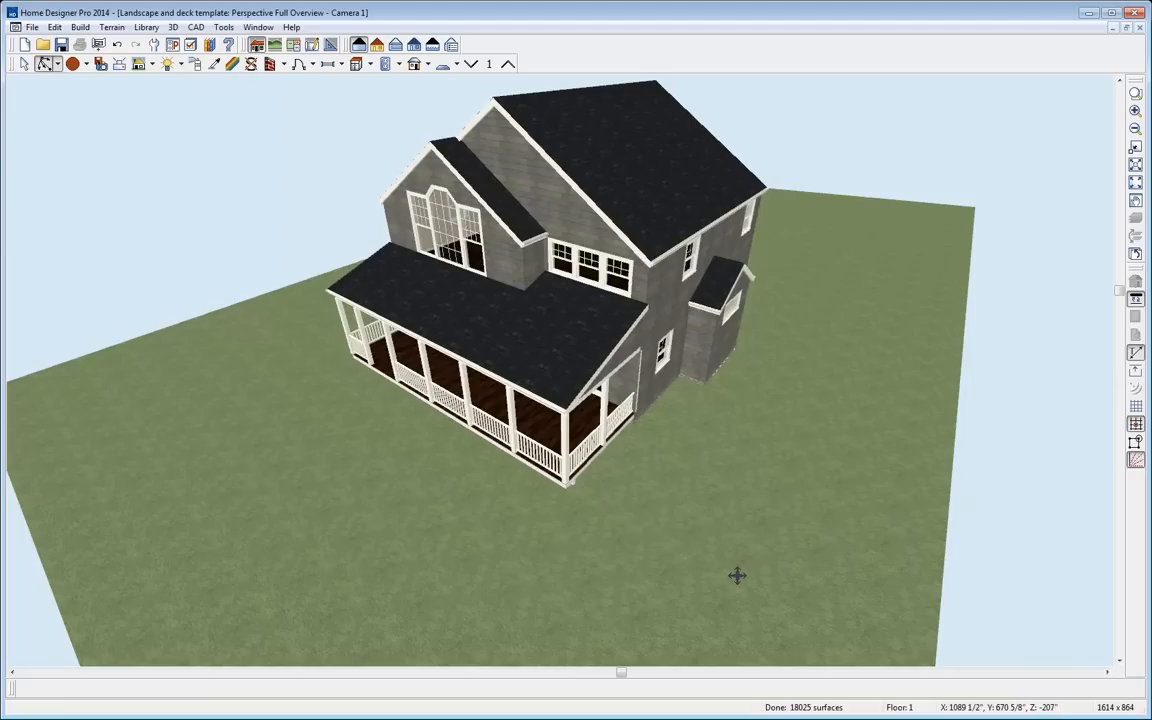
left_click(258, 27)
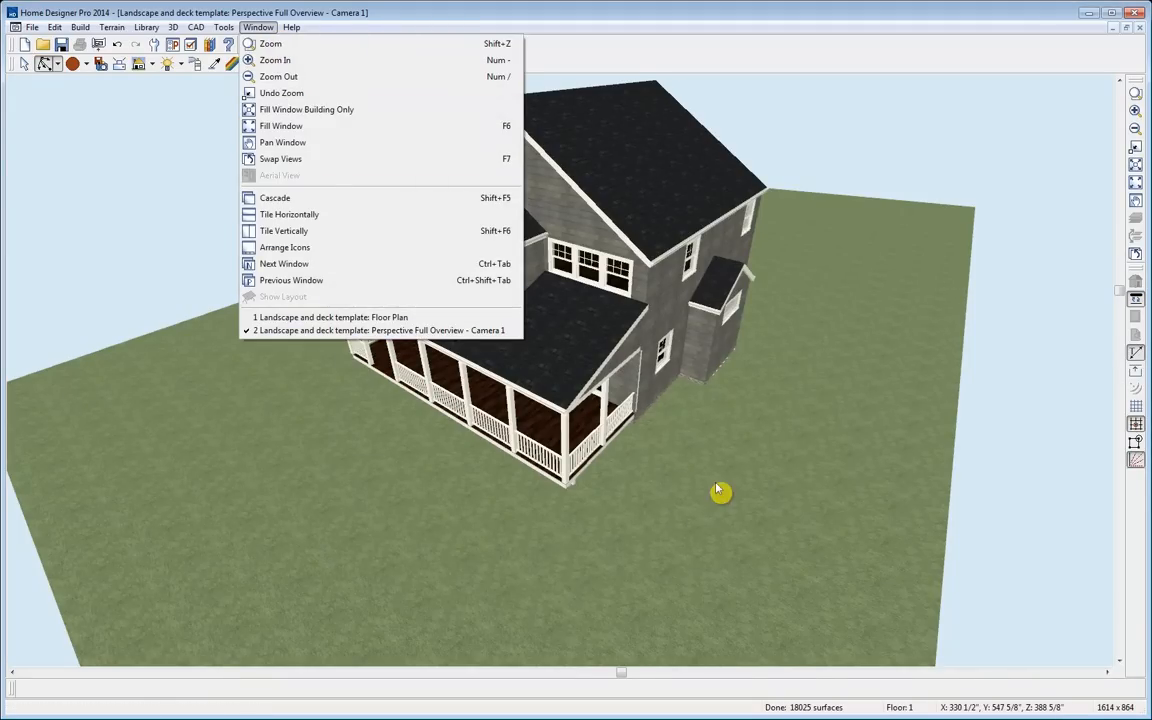
left_click(644, 433)
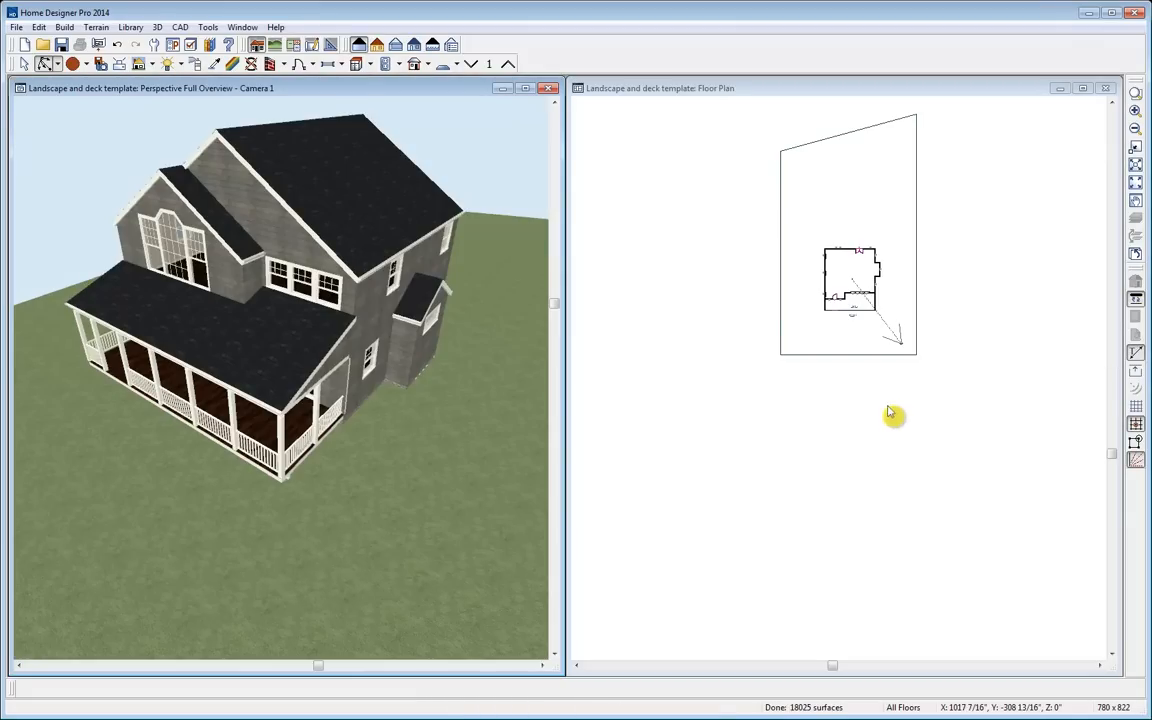
In the terrain perimeter's specification, turn off Auto Calculate Elevation and set the building pad elevation to 130"
middle_click_drag(869, 216, 838, 355)
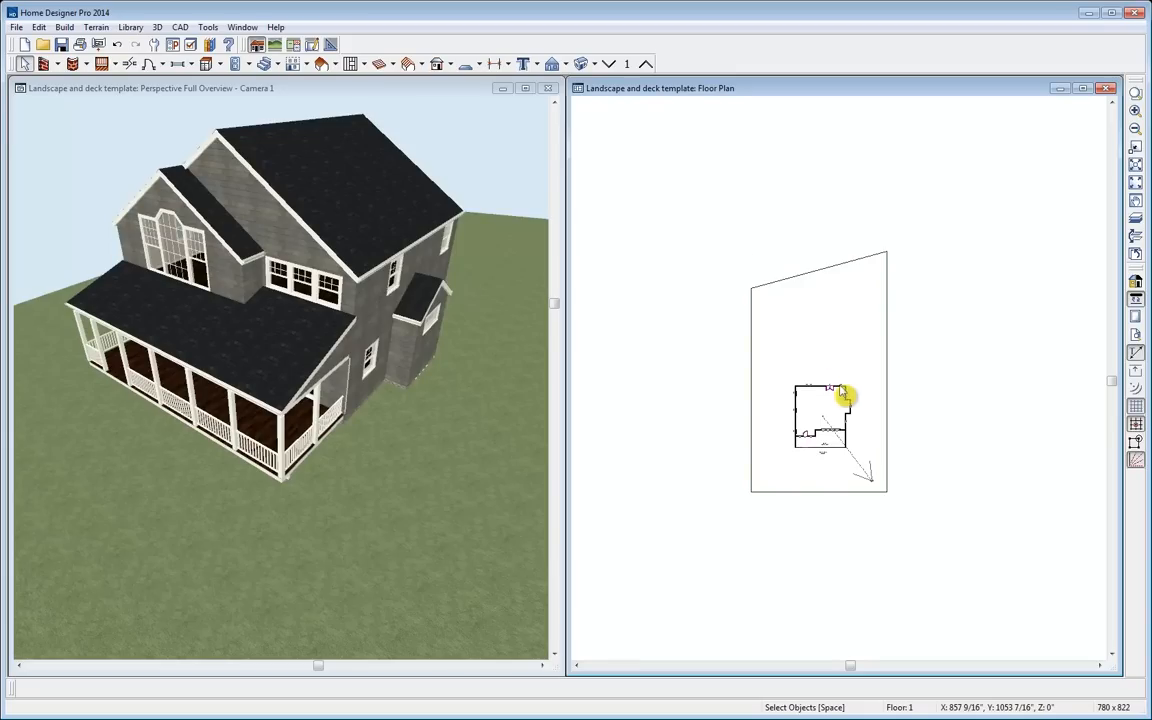
scroll(846, 396, "up", 1)
scroll(887, 481, "up", 1)
middle_click_drag(887, 481, 902, 386)
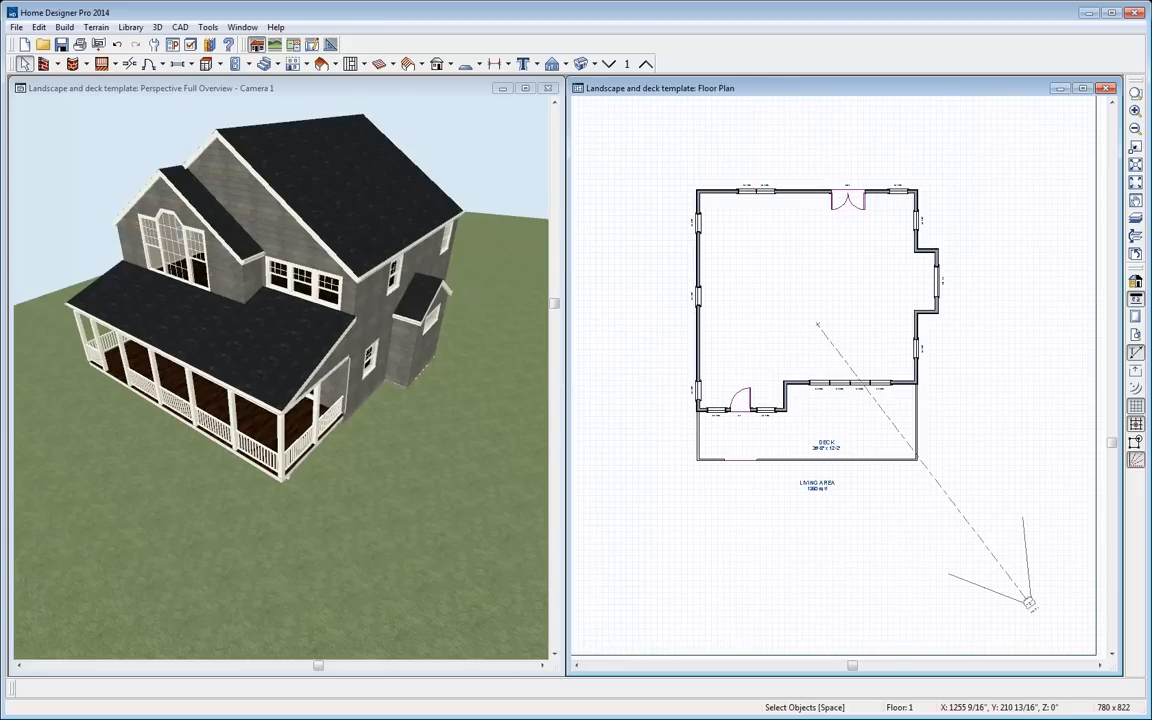
left_click(1094, 594)
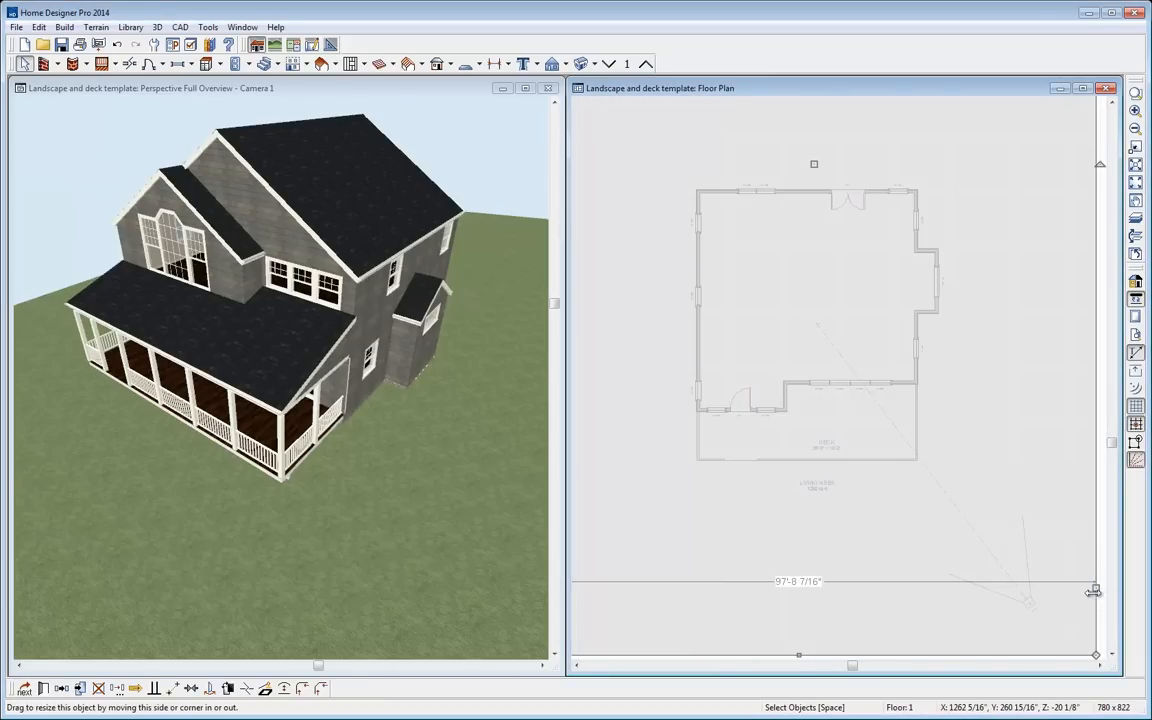
left_click(44, 690)
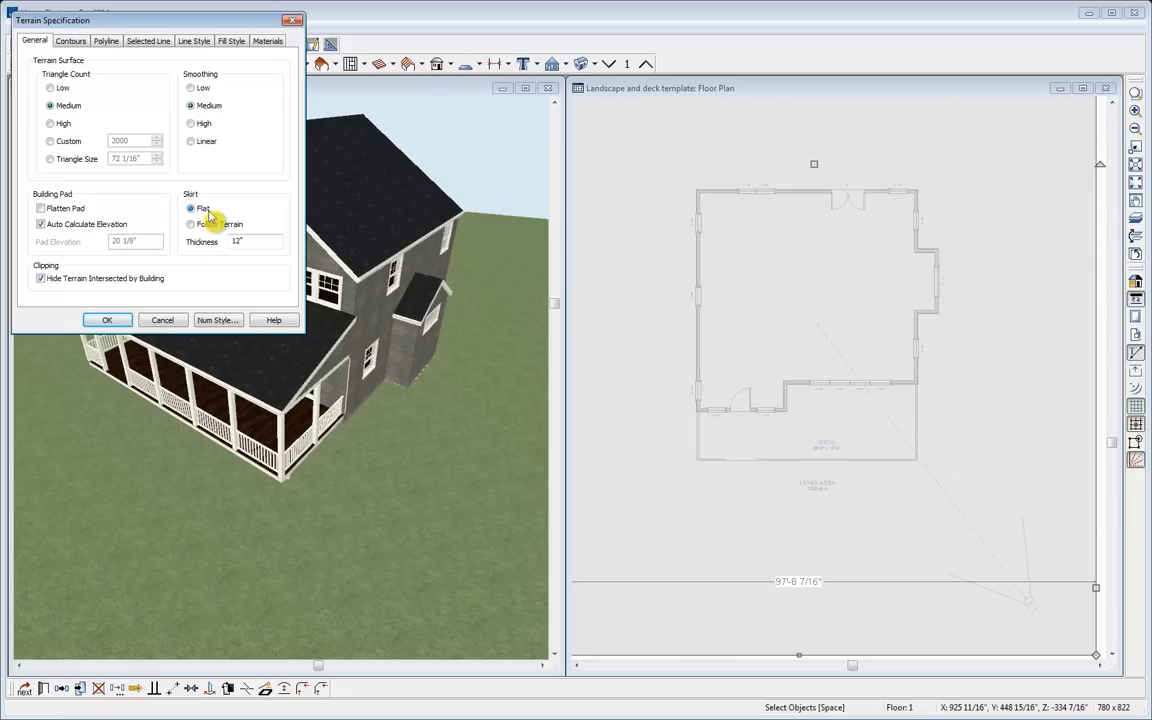
left_click(59, 226)
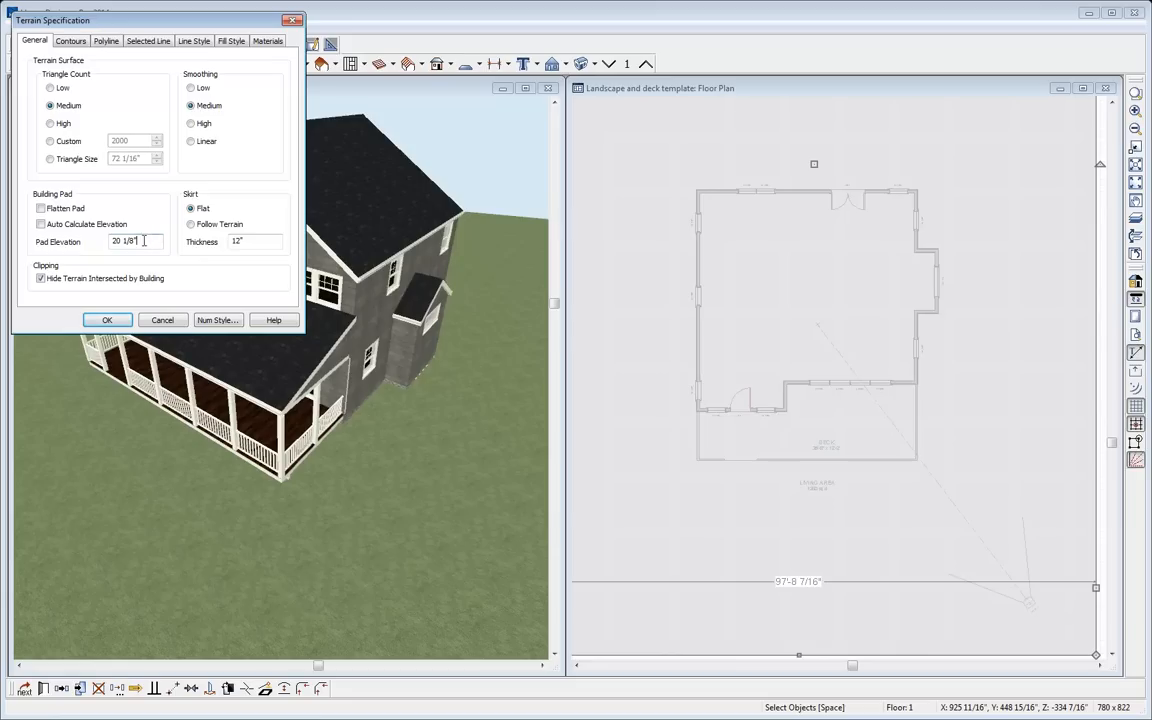
left_click_drag(154, 240, 82, 241)
type("130")
left_click(236, 241)
left_click(107, 321)
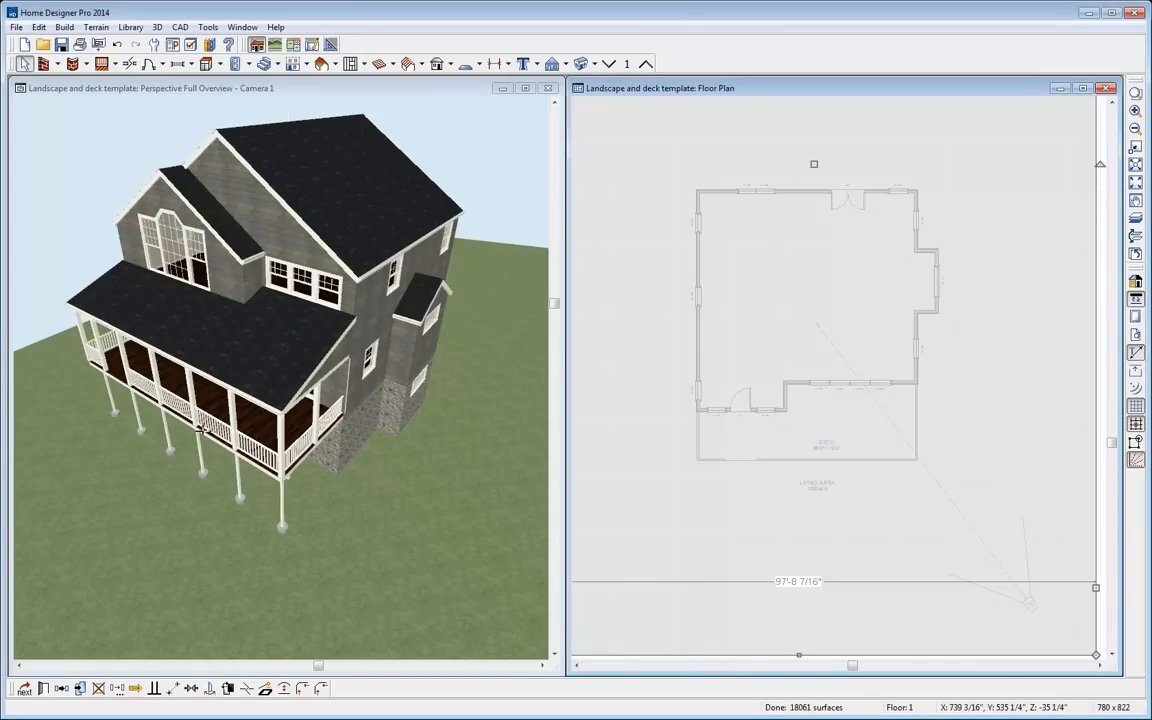
left_click(898, 543)
Draw a rectangular elevation region around the front deck and extend its outer edge to a depth of about 27'-3"
scroll(898, 543, "down", 2)
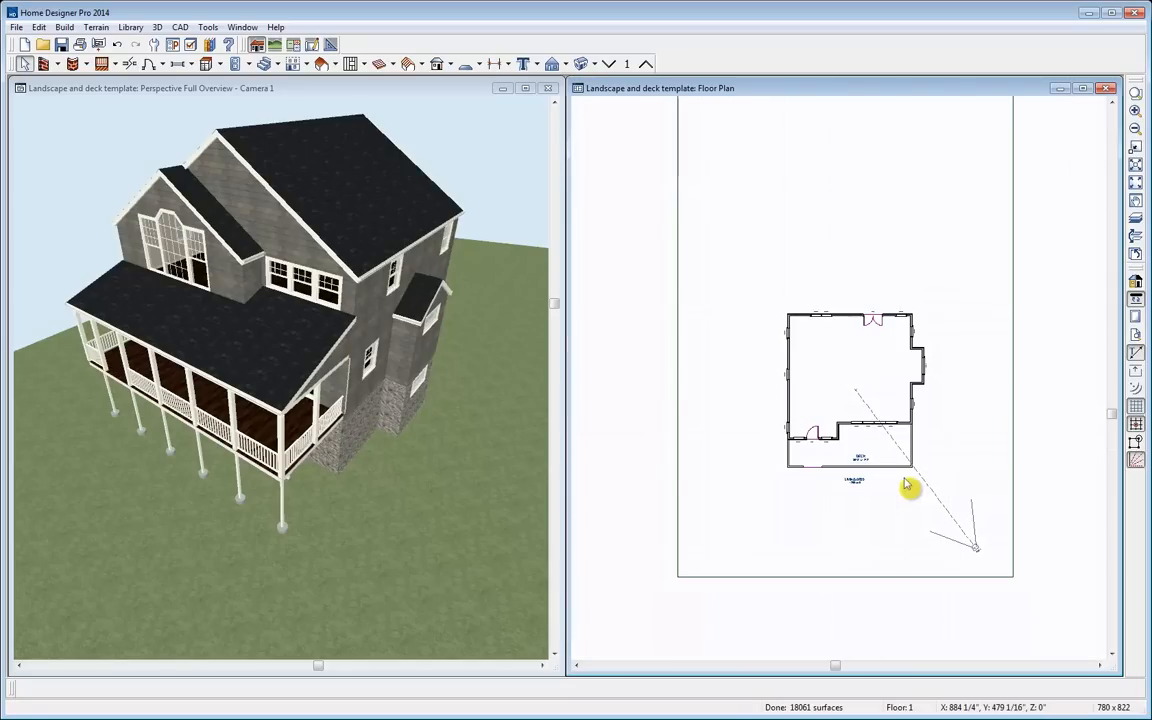
left_click(96, 27)
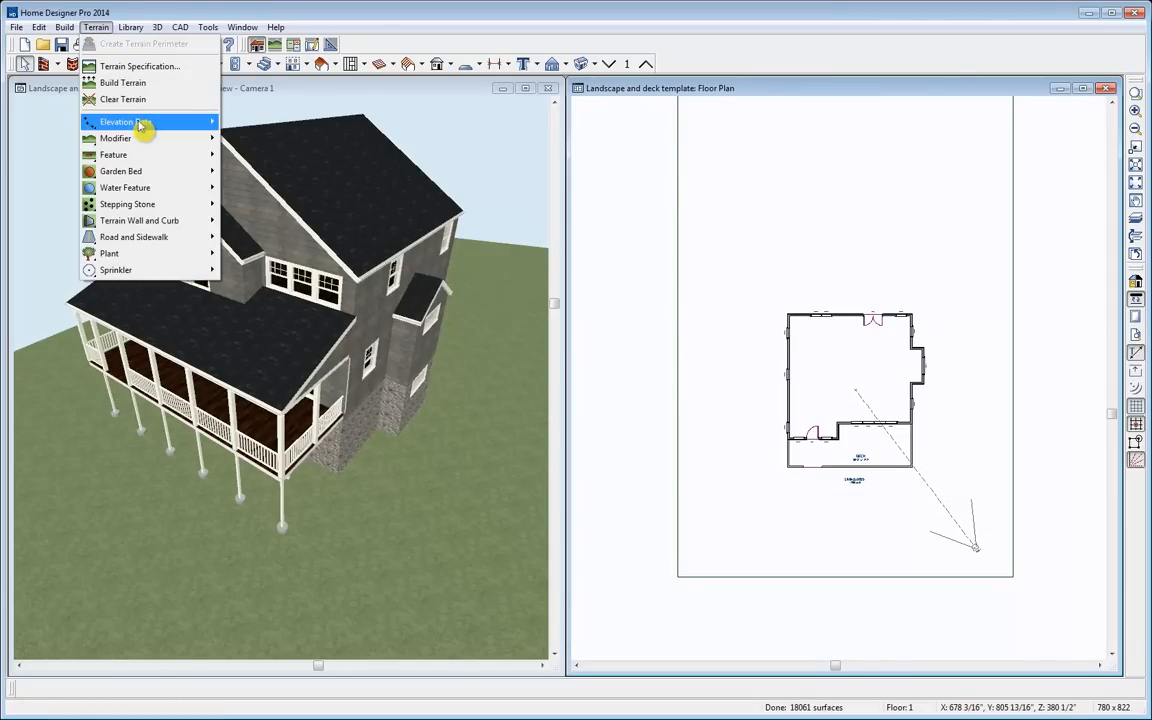
mouse_move(140, 125)
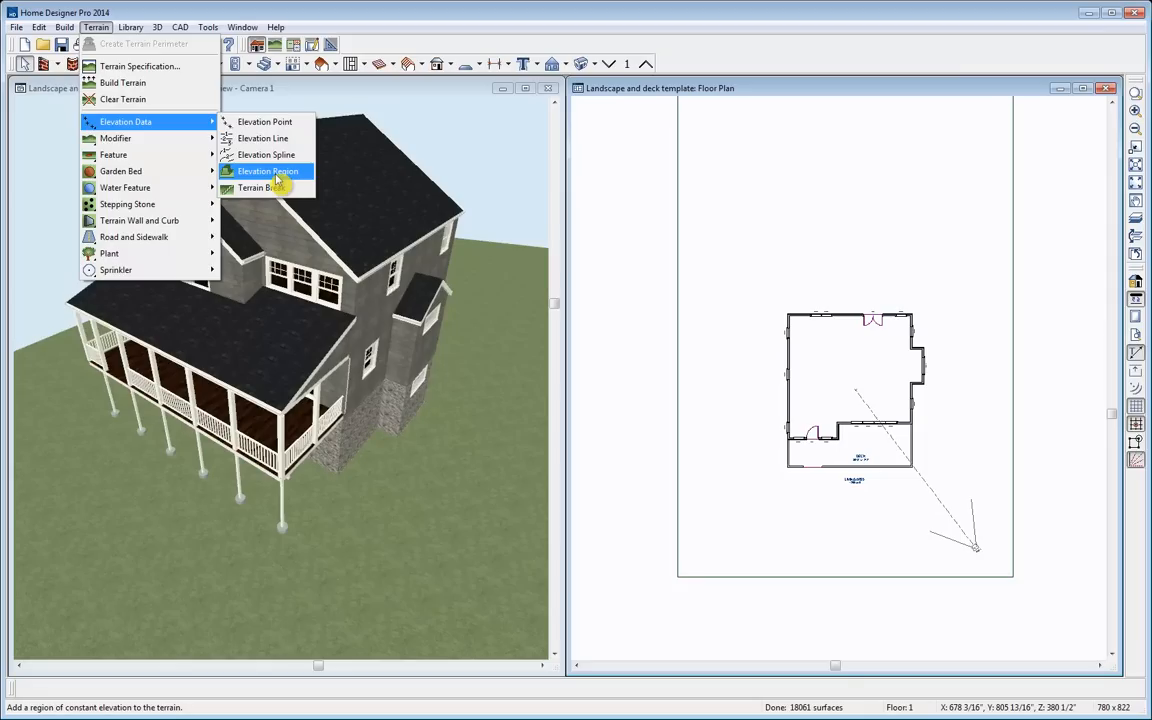
left_click(268, 172)
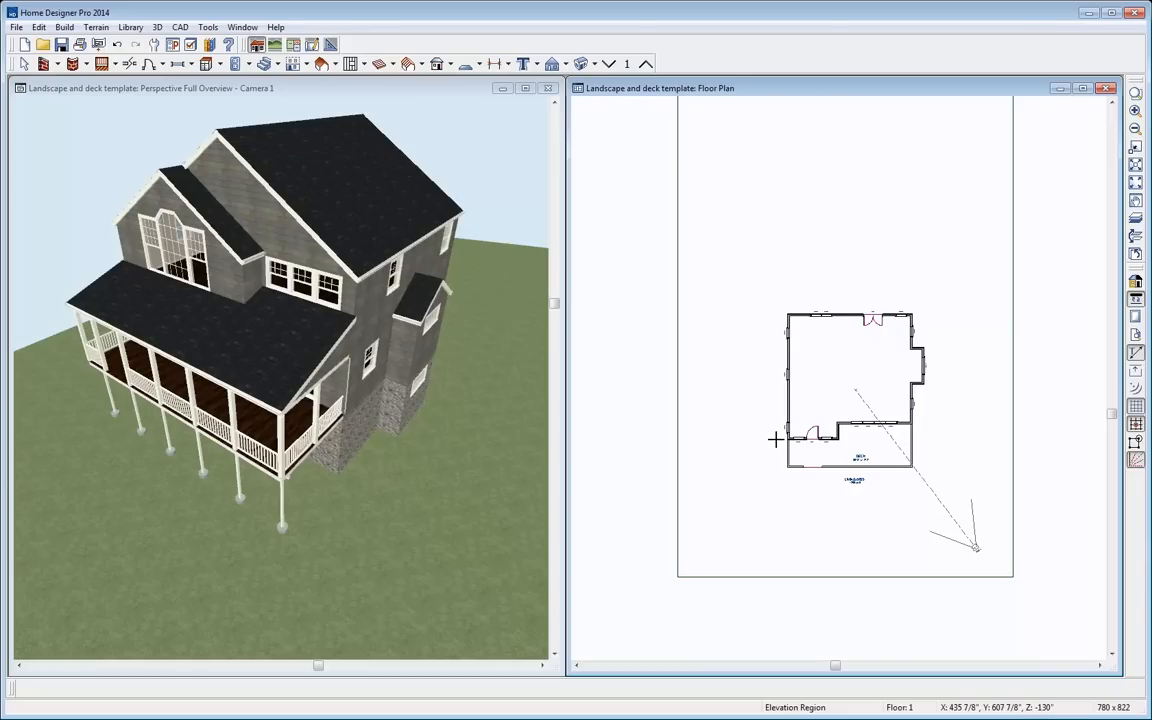
left_click_drag(768, 424, 946, 493)
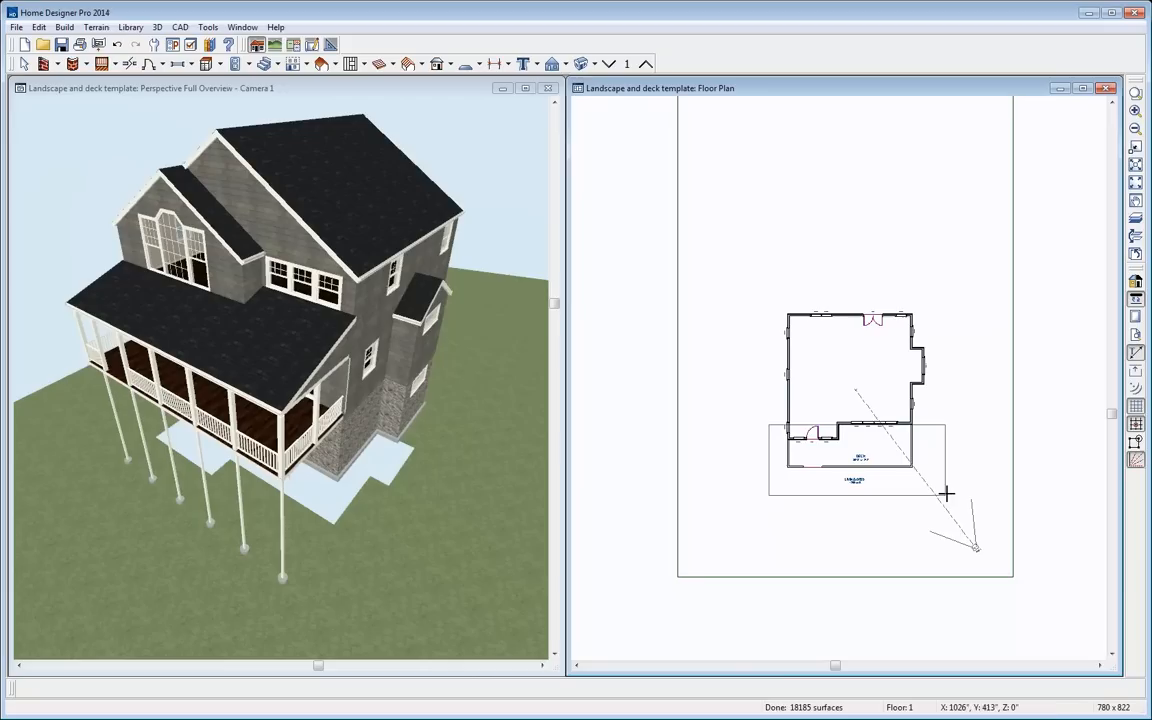
left_click(903, 498)
left_click_drag(911, 497, 909, 519)
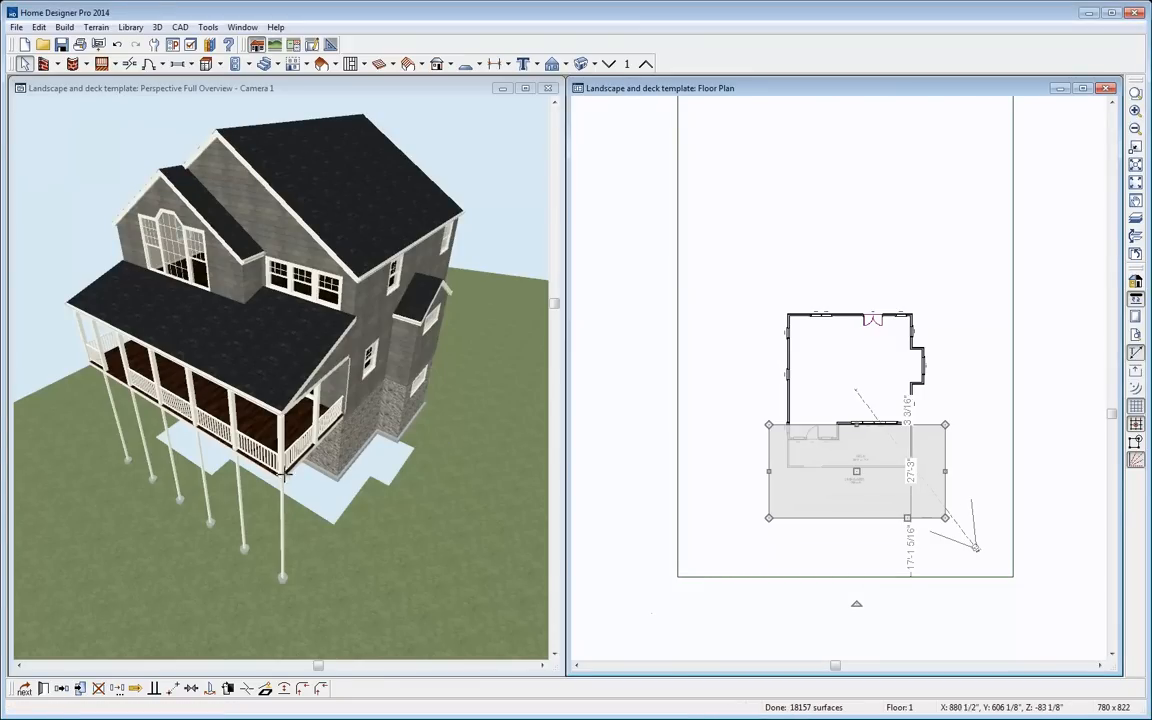
Set the front deck region's elevation to 100"
left_click(43, 688)
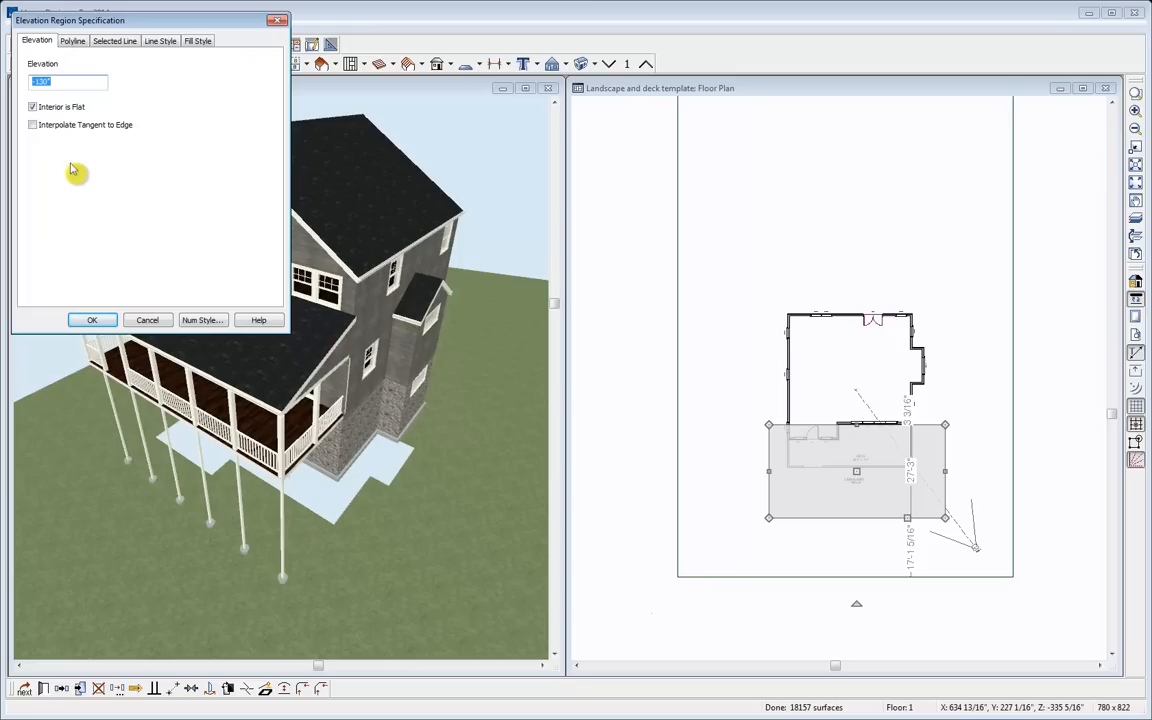
type("100")
left_click(92, 320)
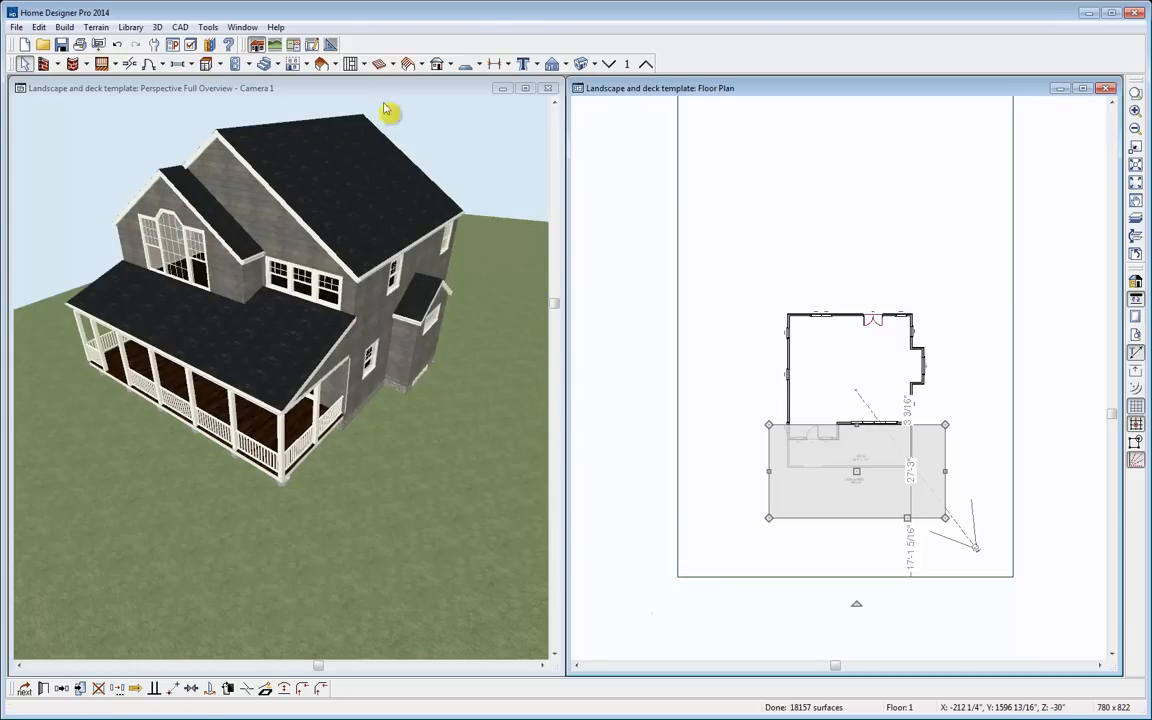
Draw a second elevation region, about 50'-5" by 26'-2", behind the house and overlapping its rear wall
left_click(96, 27)
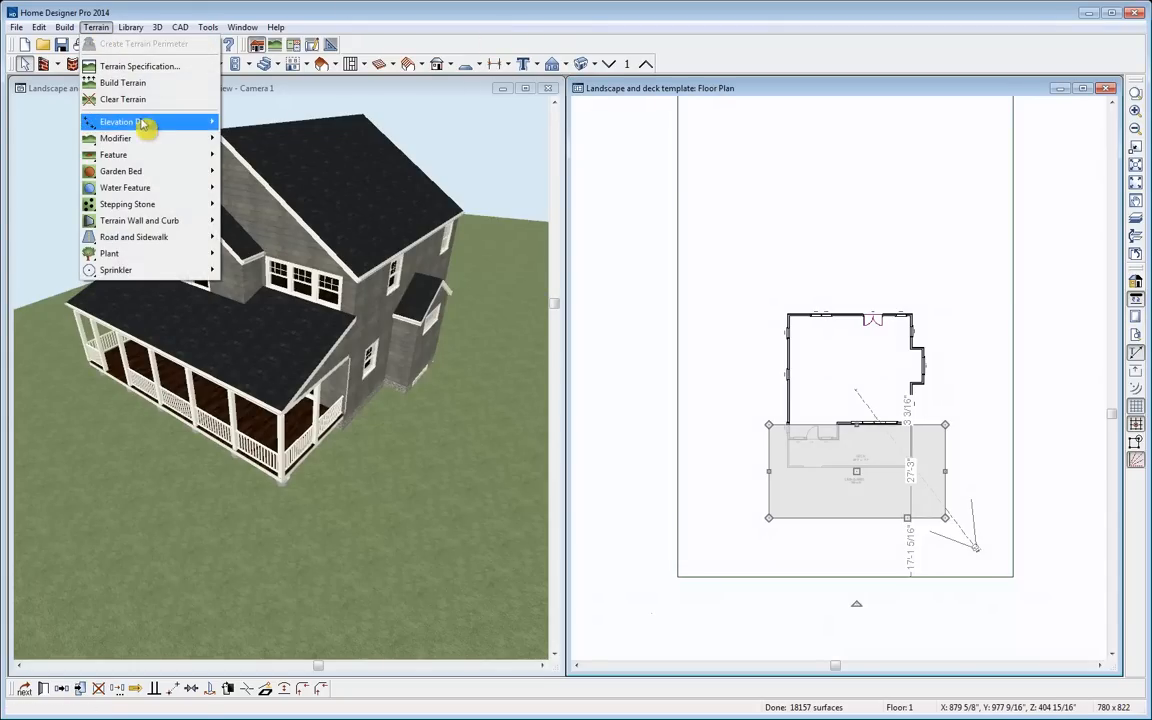
mouse_move(143, 122)
left_click(284, 172)
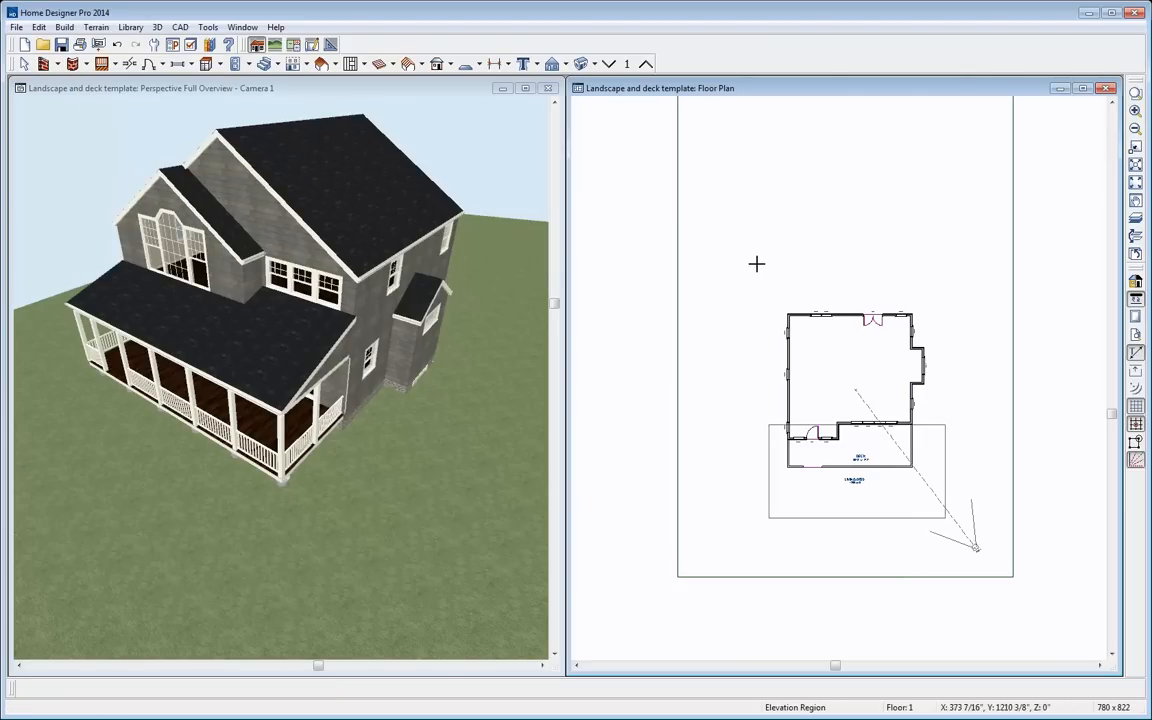
left_click_drag(749, 238, 922, 327)
key("space")
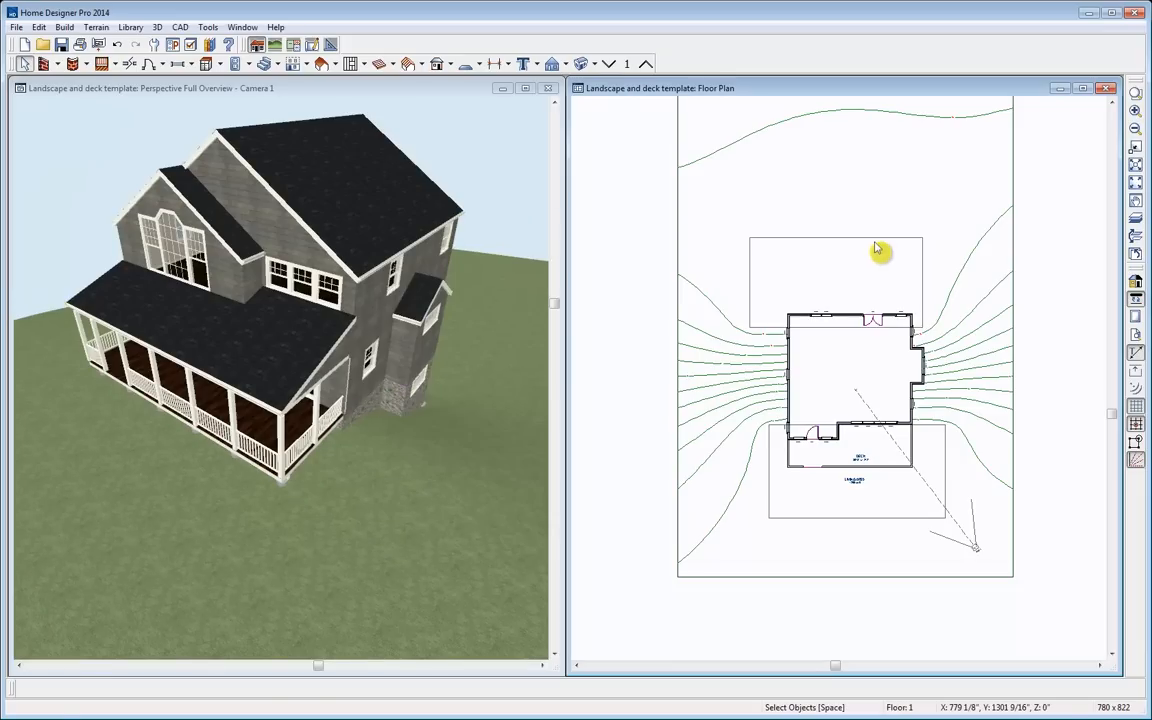
Set the rear elevation region's elevation to 0
left_click(876, 250)
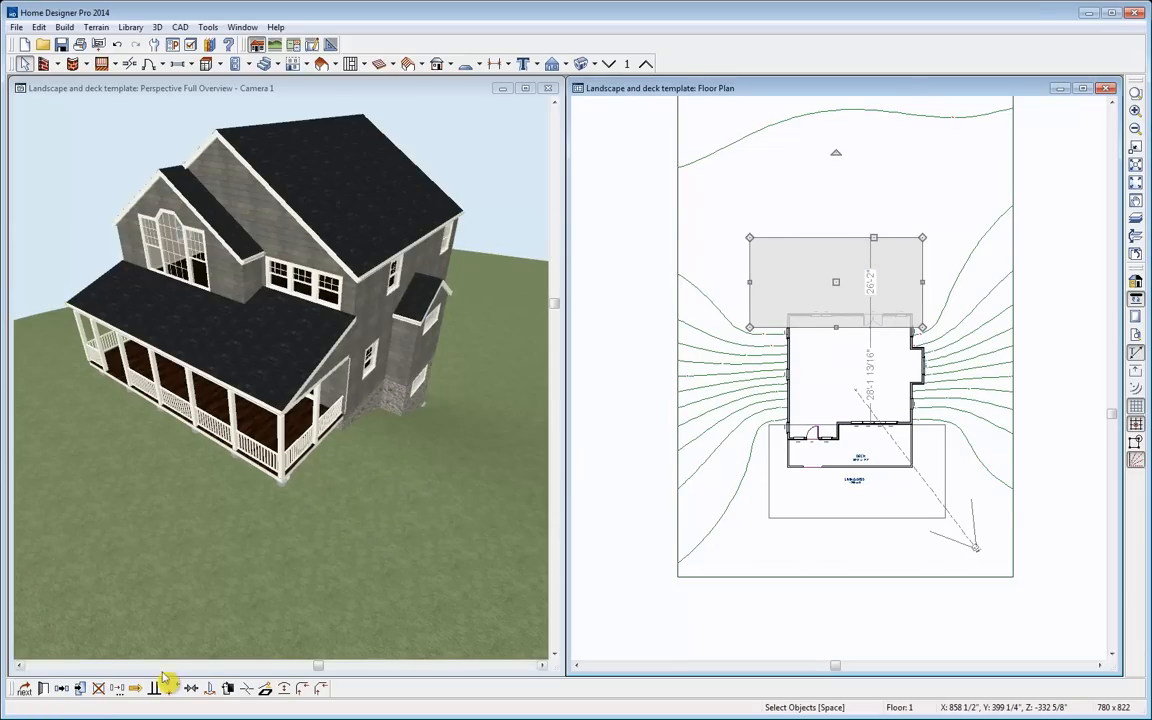
left_click(43, 688)
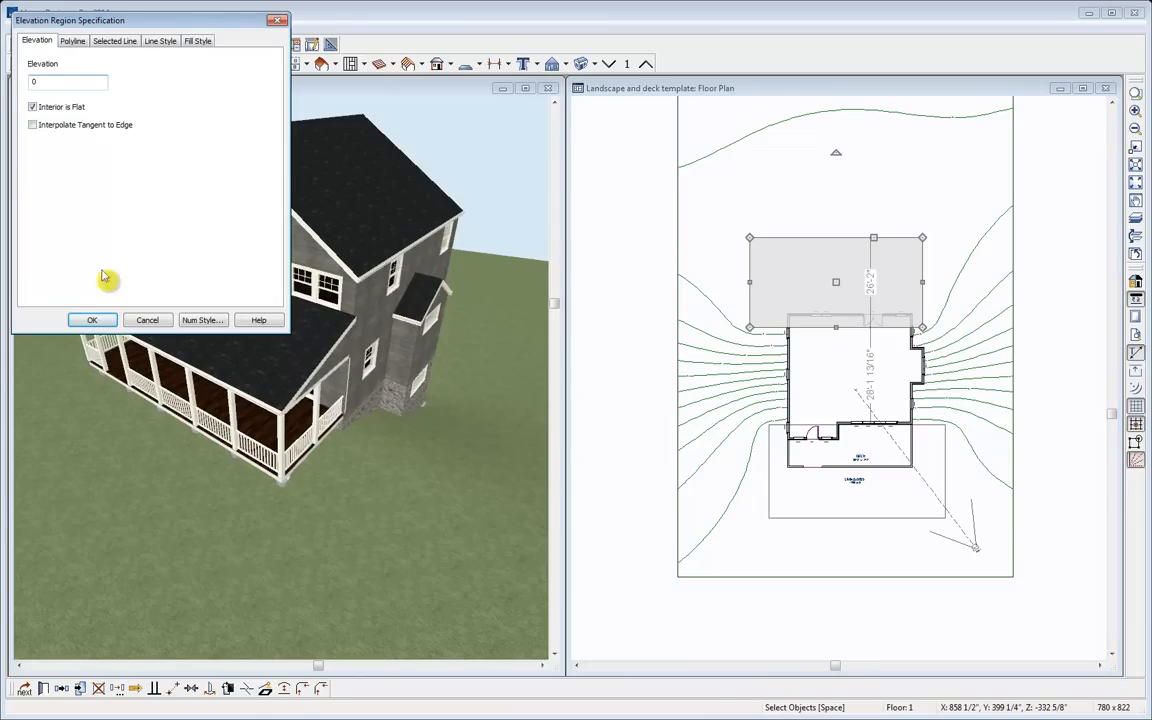
left_click(96, 321)
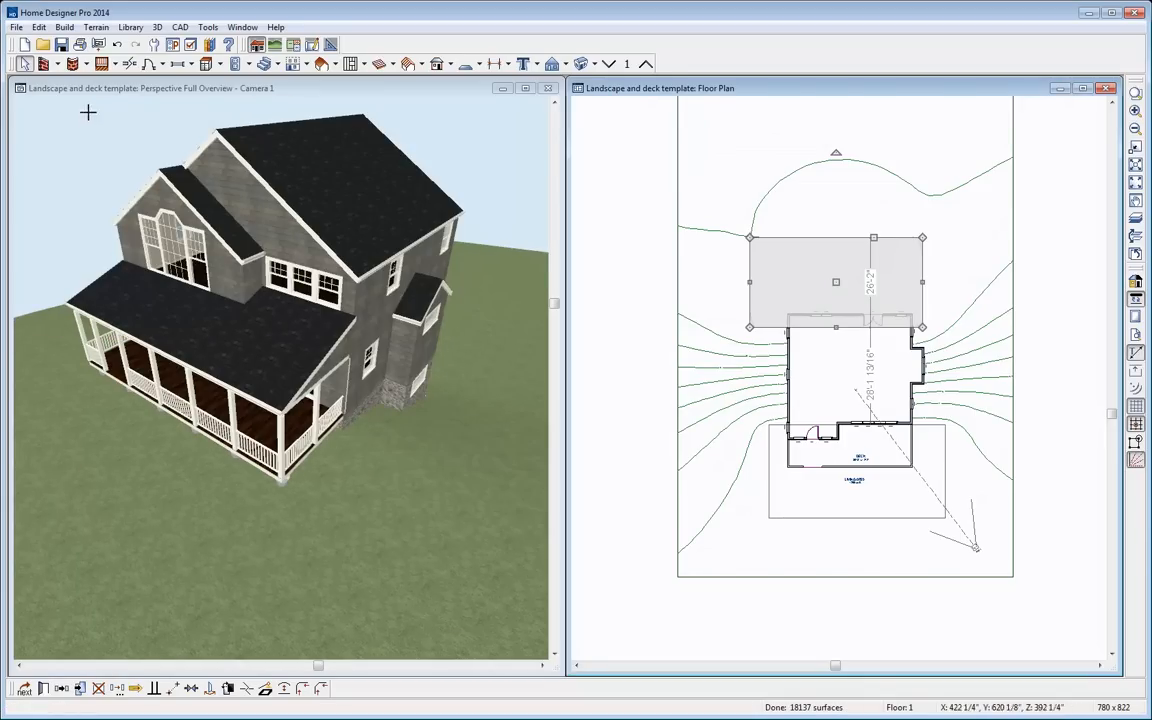
Add a break in the rear region's house-side edge at the left wall and align the overlapping segment with the rear wall
left_click(76, 88)
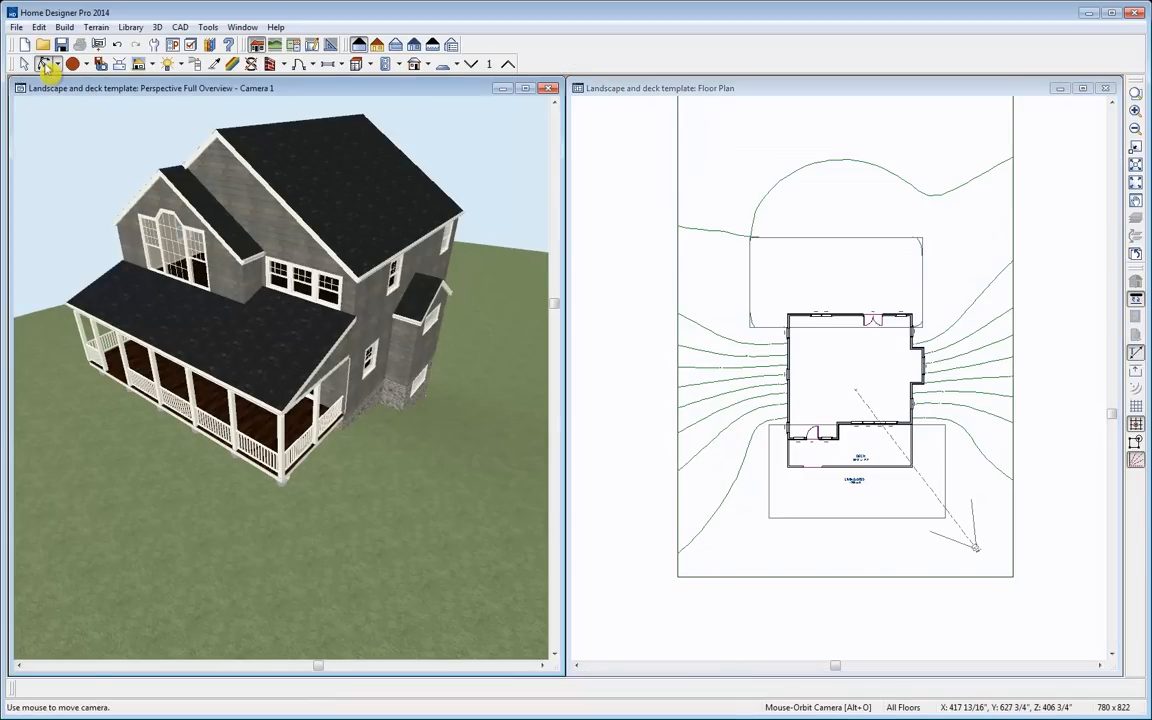
left_click_drag(308, 204, 70, 374)
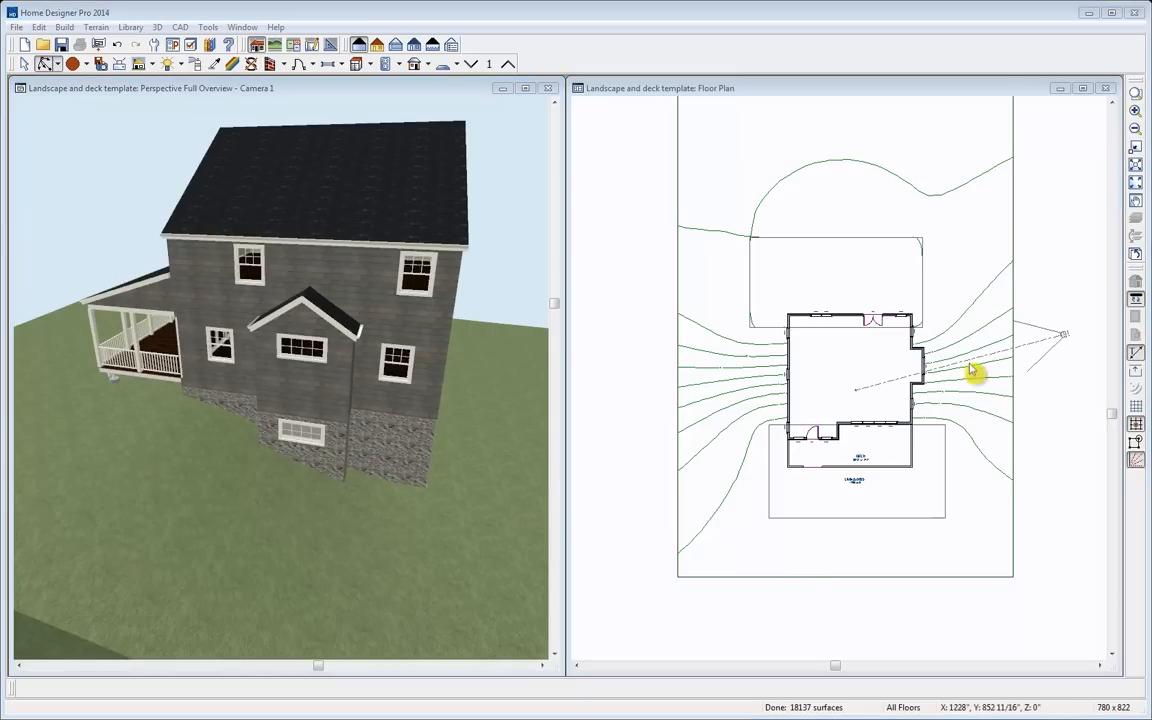
left_click(923, 284)
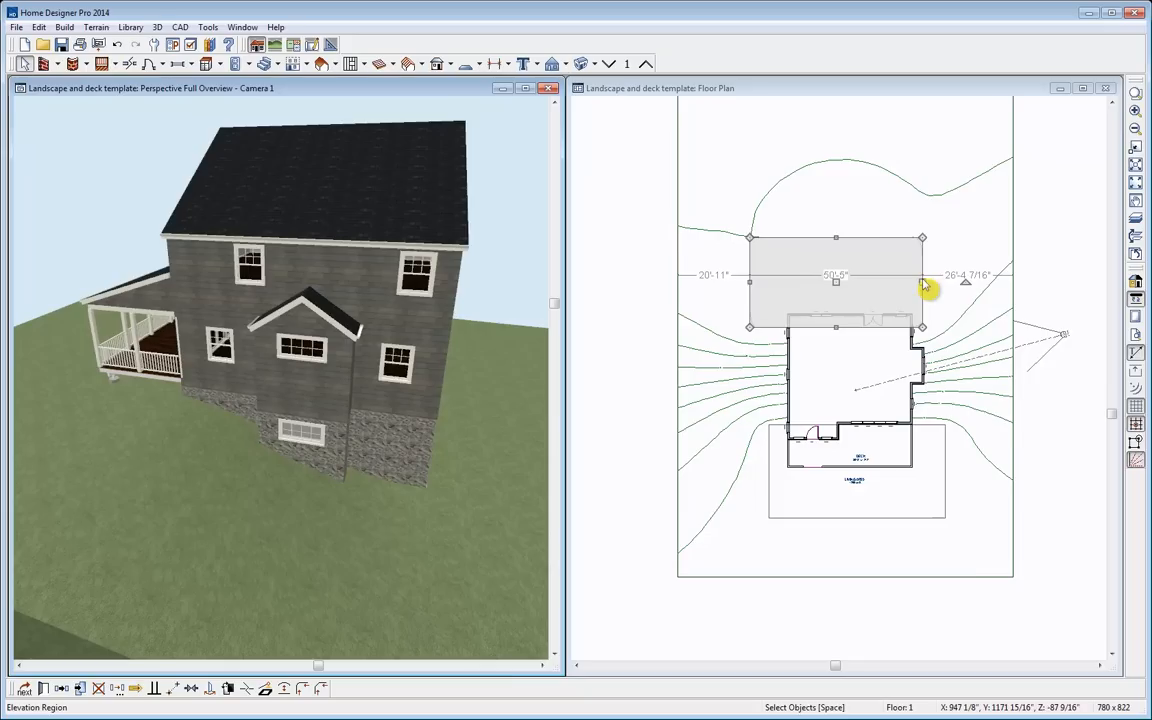
scroll(866, 312, "up", 1)
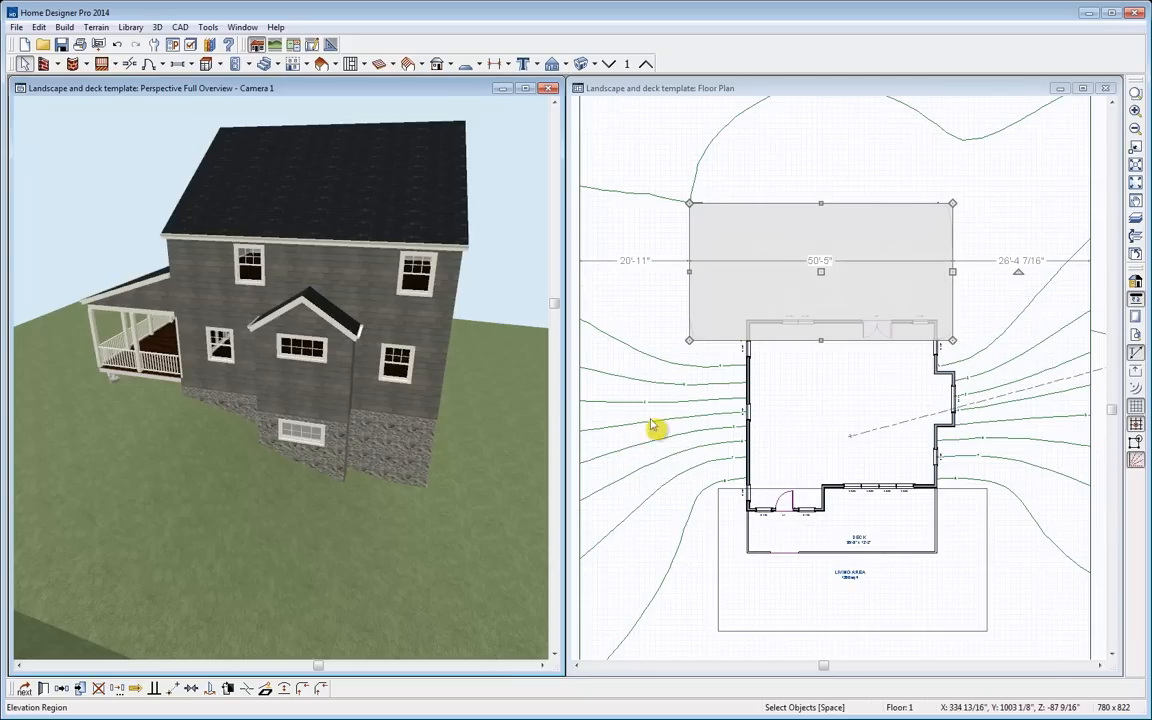
left_click(249, 690)
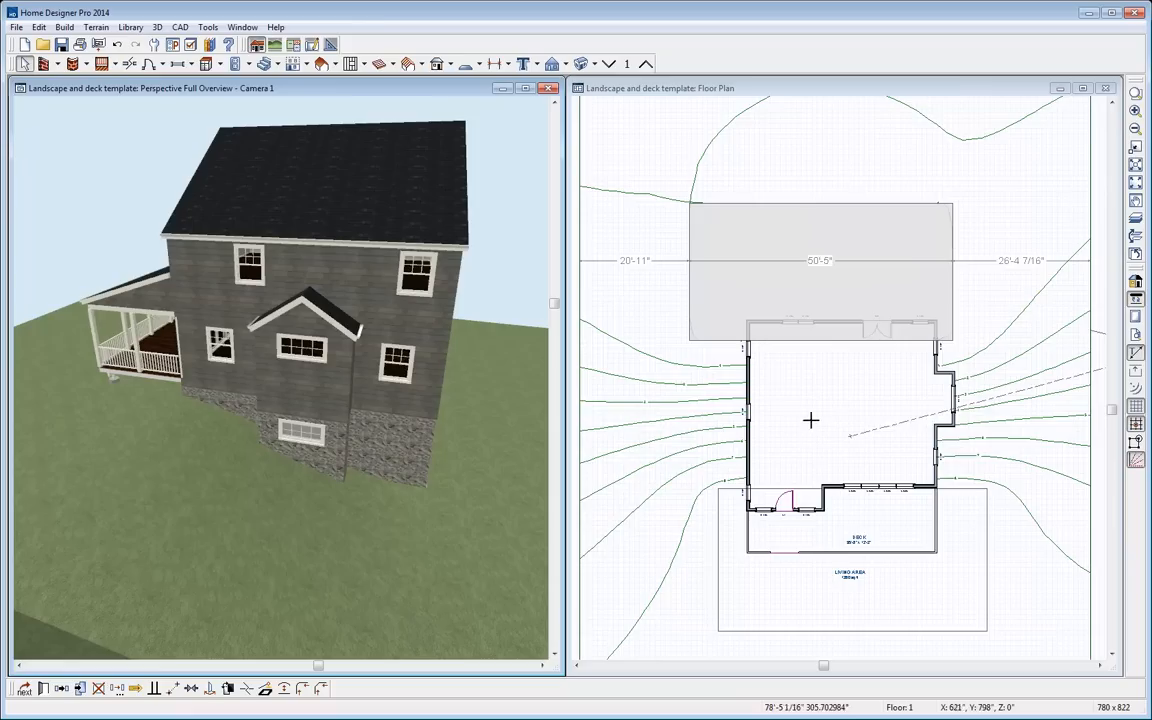
left_click(747, 340)
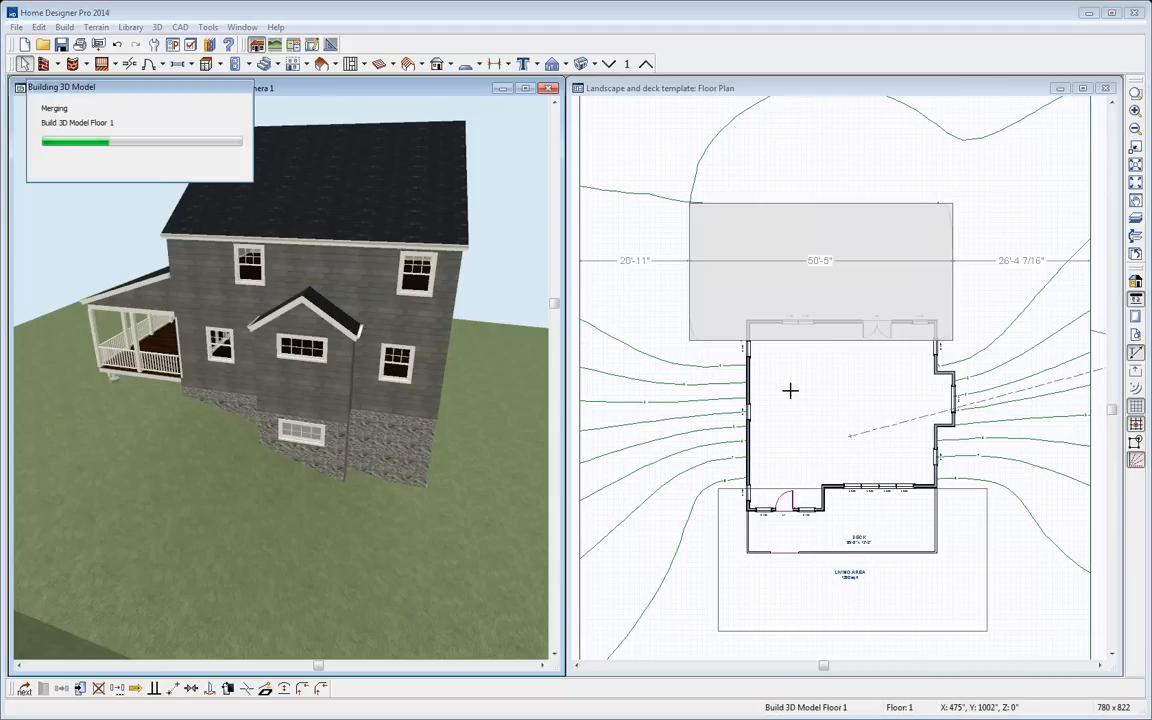
left_click_drag(760, 340, 762, 318)
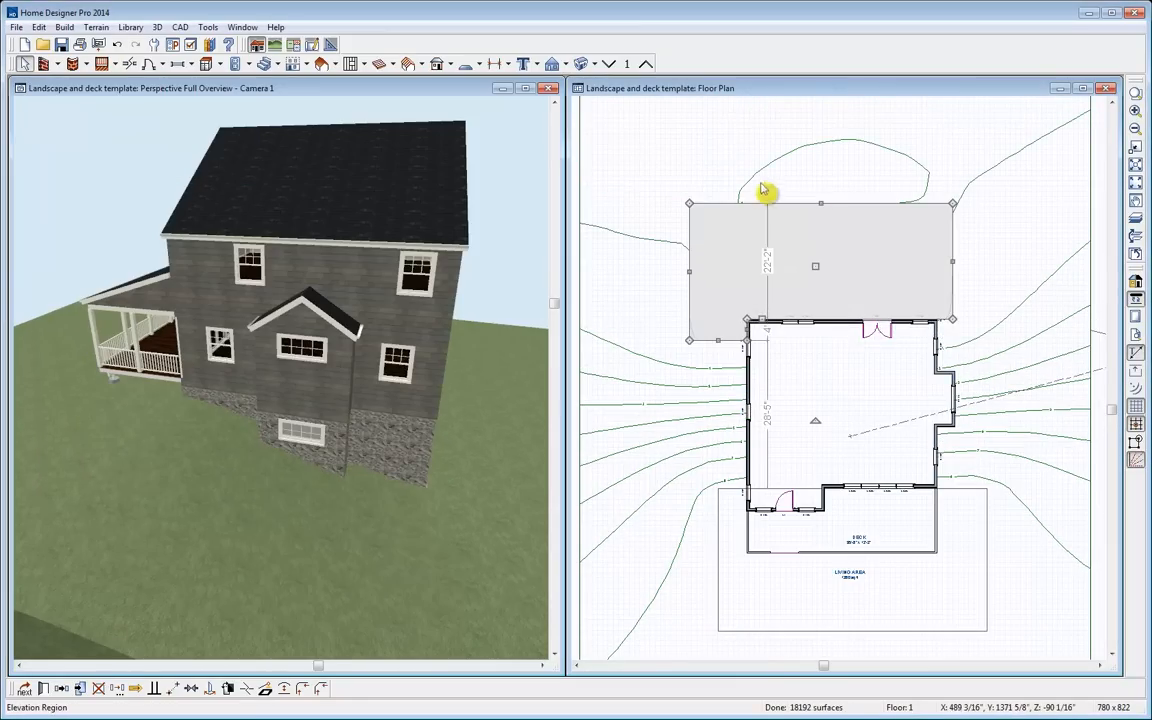
Extend the rear elevation region to about 37'-5" behind the house and widen it close to the terrain perimeter's left edge
left_click_drag(820, 206, 823, 150)
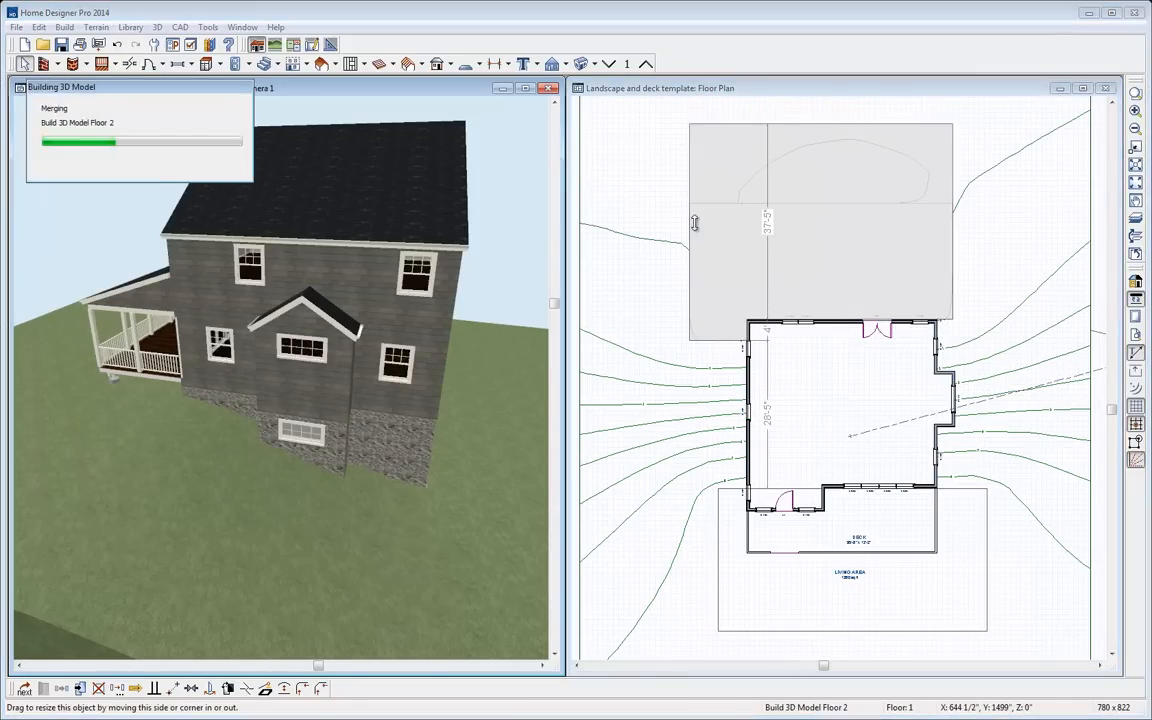
left_click_drag(689, 231, 602, 231)
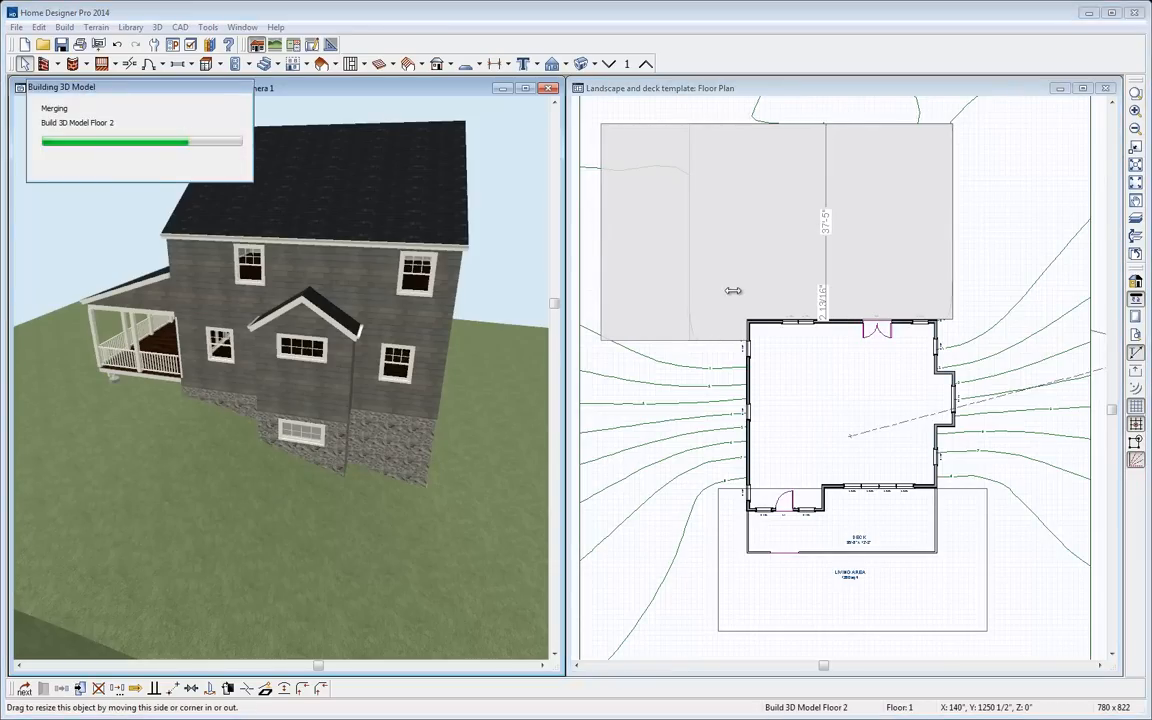
scroll(756, 259, "down", 2)
middle_click_drag(797, 208, 772, 318)
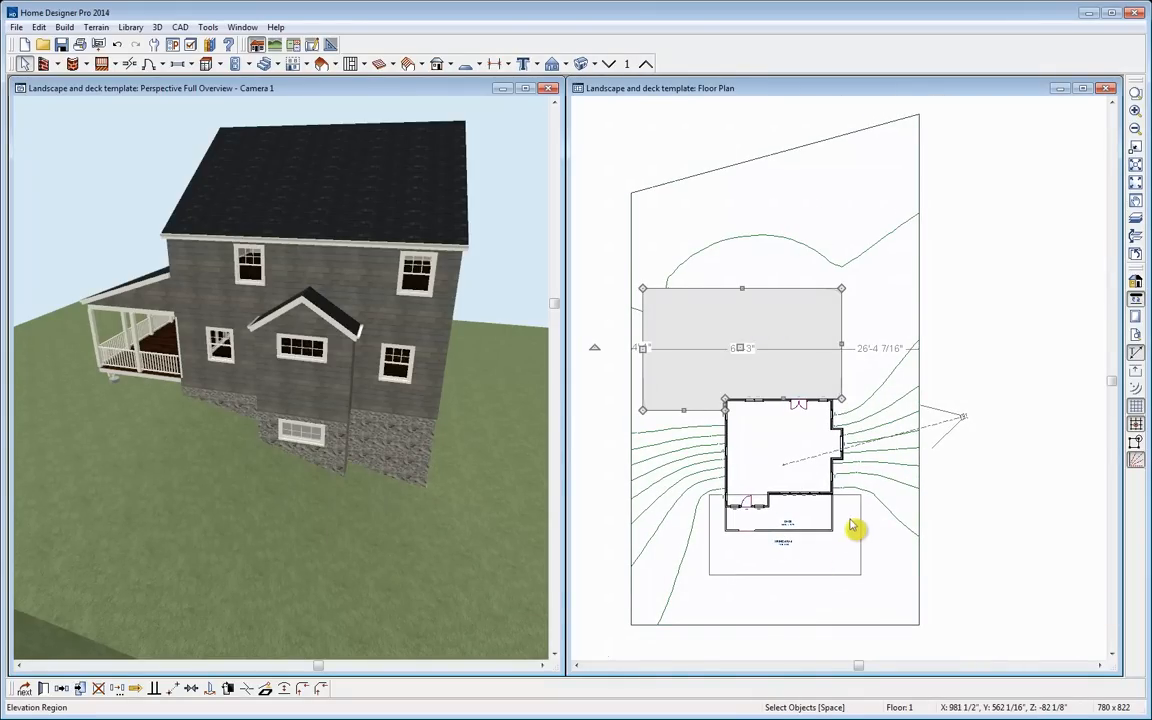
Draw an elevation region about 25'-7" by 9'-1" in the terrain perimeter's front-right corner and change its elevation
left_click(96, 28)
mouse_move(141, 124)
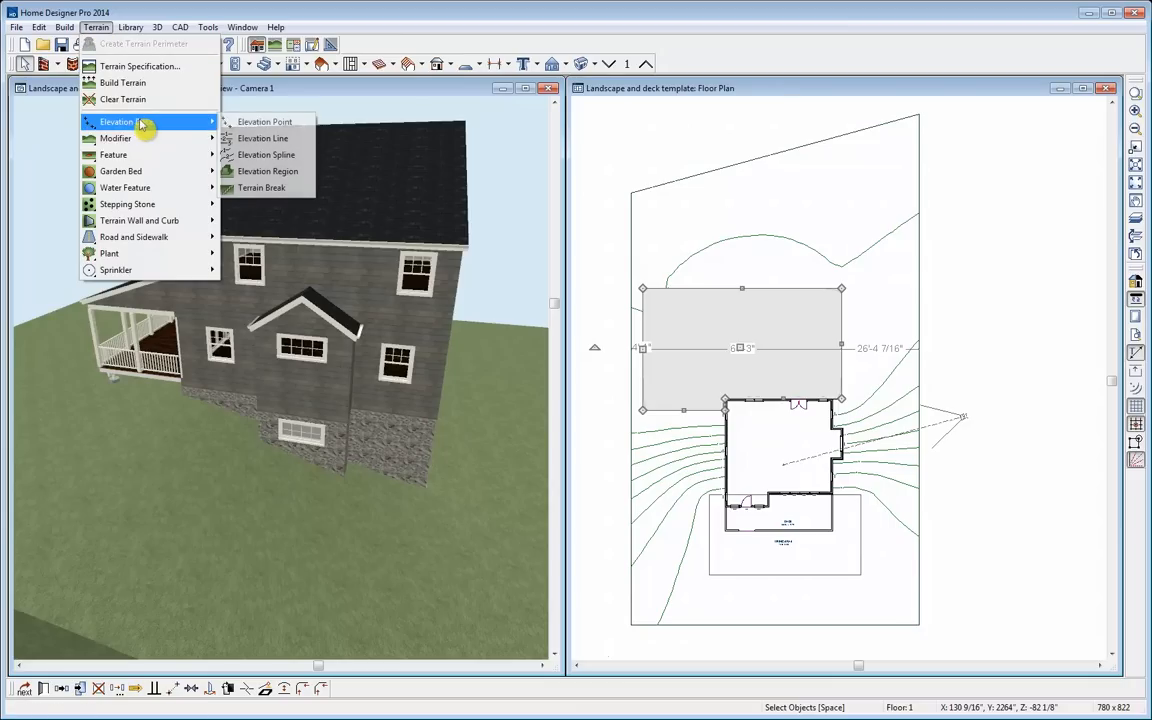
left_click(300, 177)
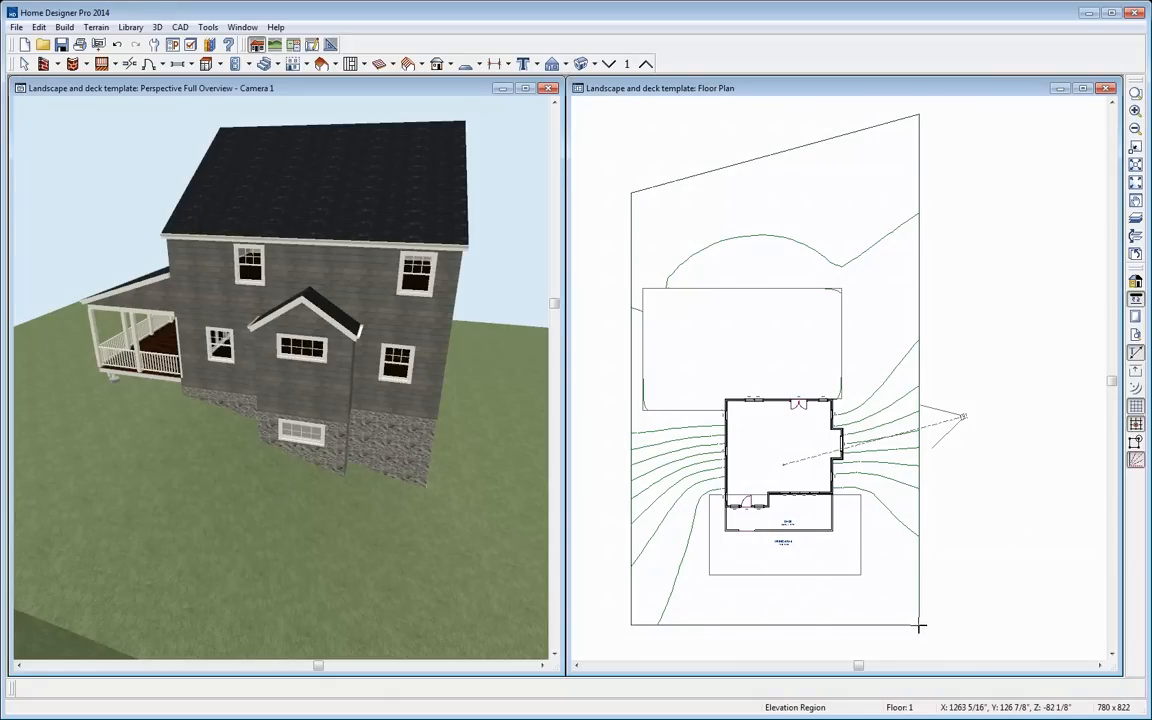
left_click_drag(896, 616, 842, 598)
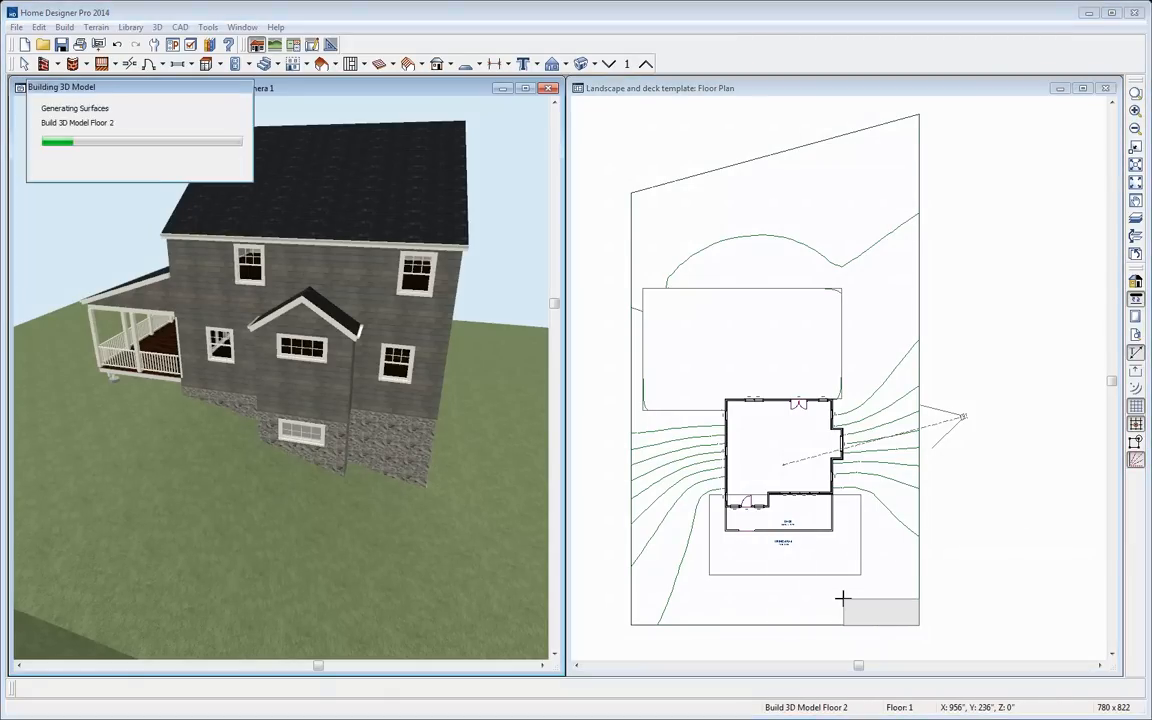
key("space")
left_click(854, 609)
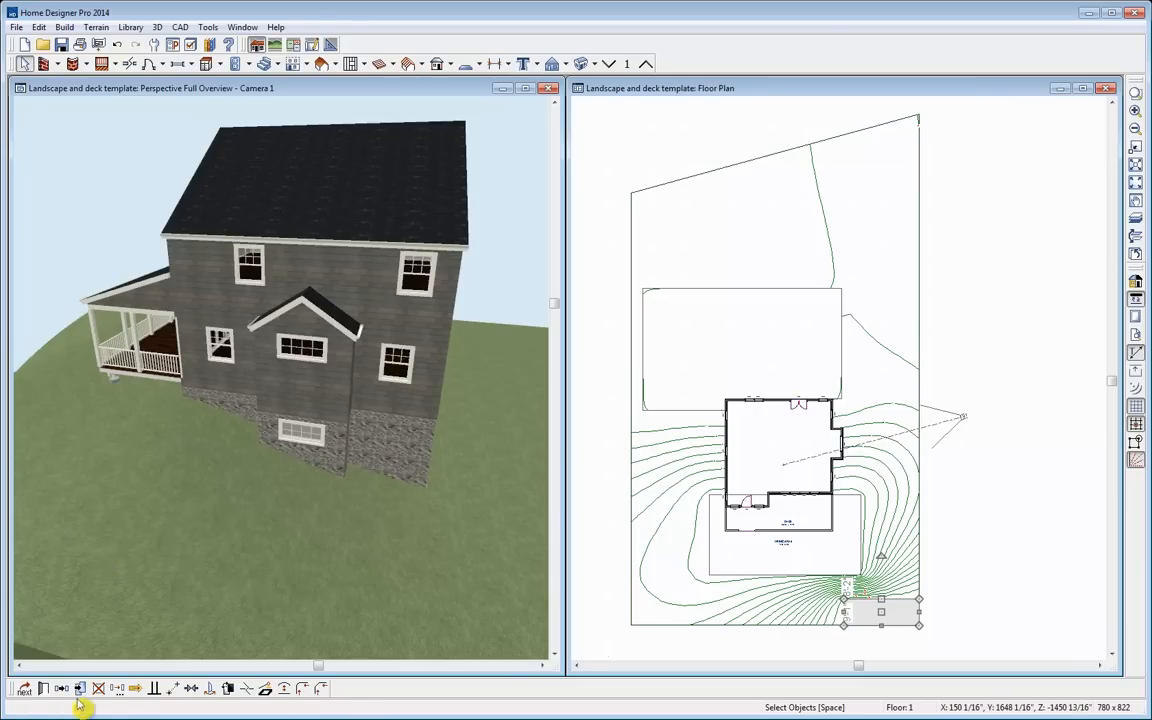
left_click(44, 689)
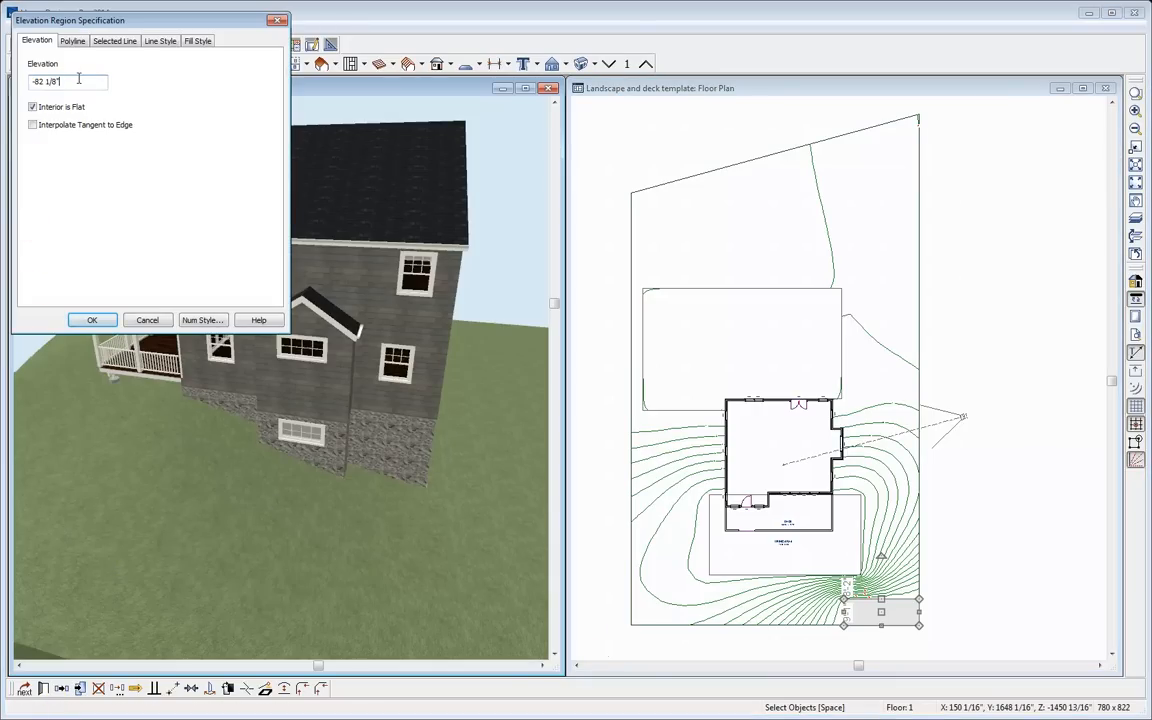
left_click_drag(85, 83, 36, 84)
left_click(92, 320)
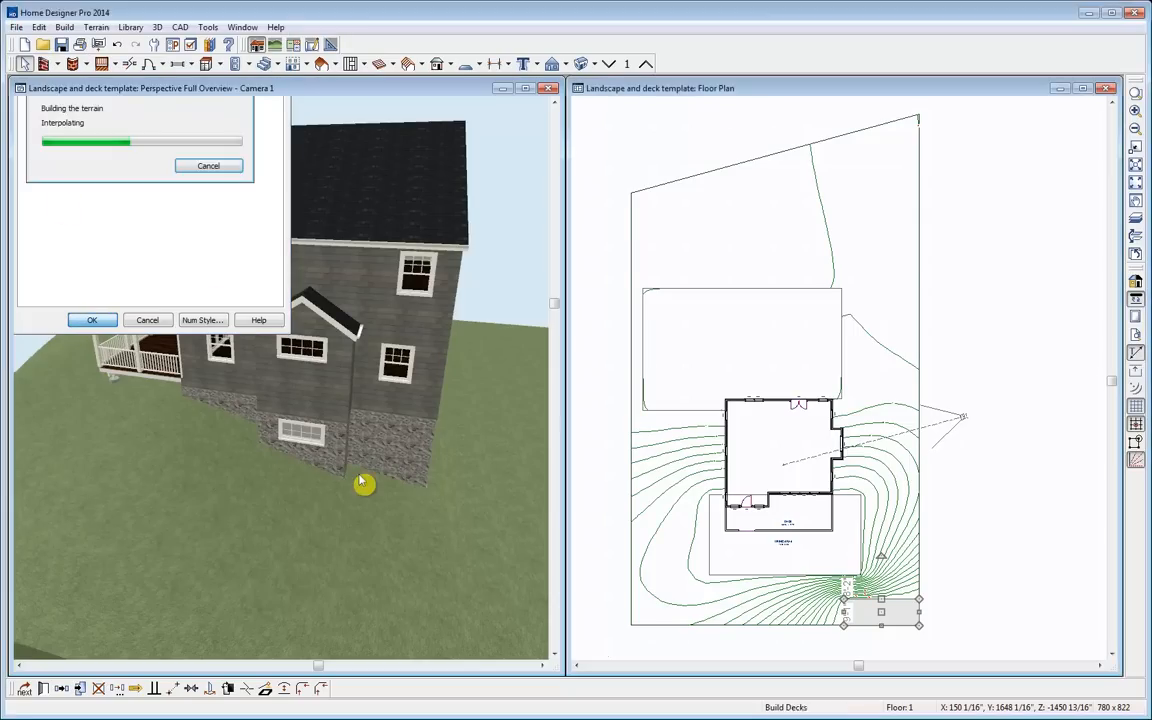
Close the current 3D camera view and place a new Perspective Full Overview beside the floor plan
left_click_drag(198, 368, 370, 385)
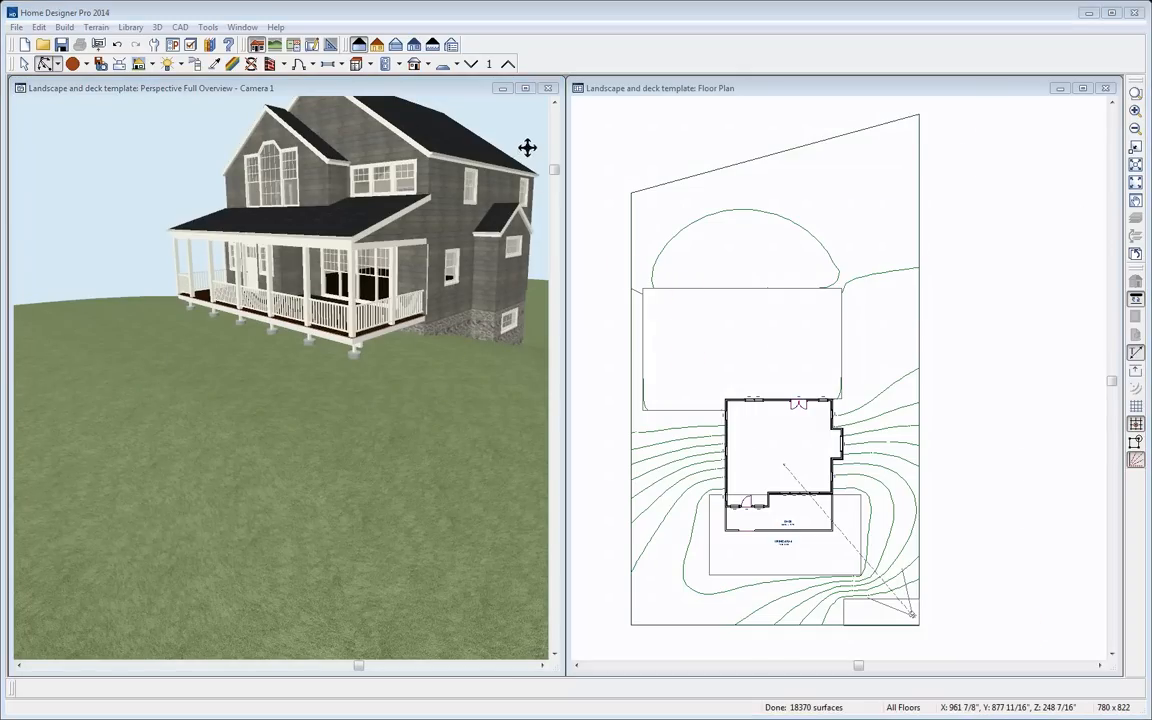
left_click(548, 90)
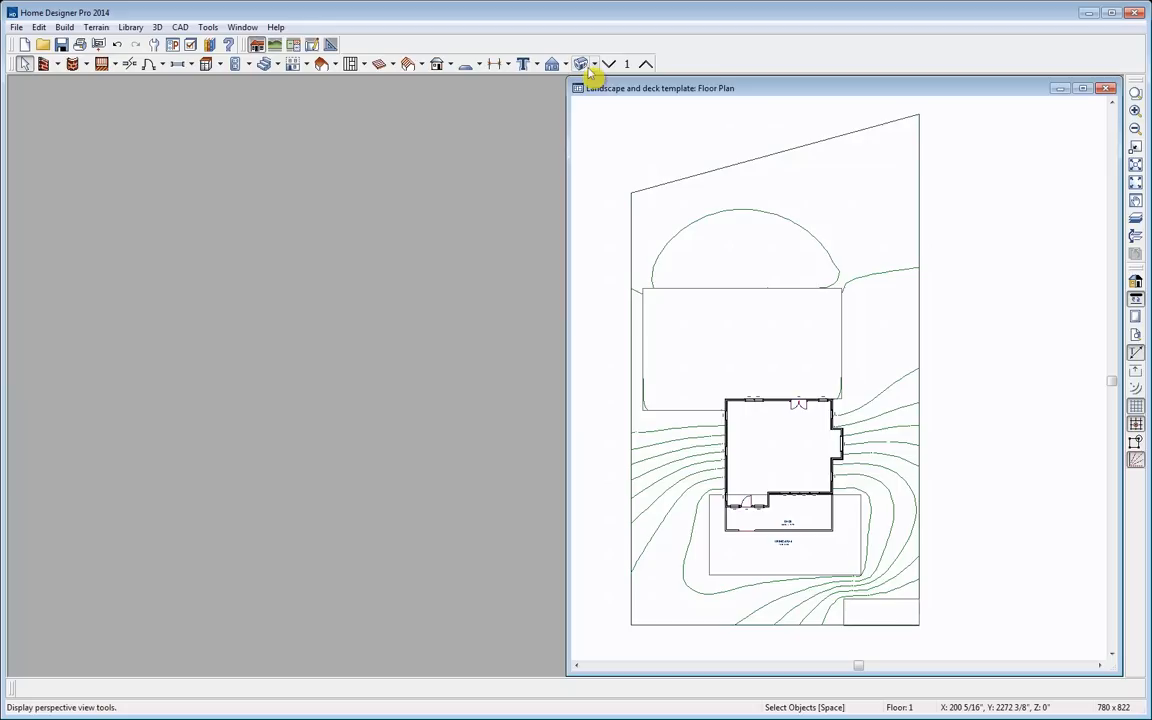
left_click(584, 65)
left_click_drag(508, 212, 386, 85)
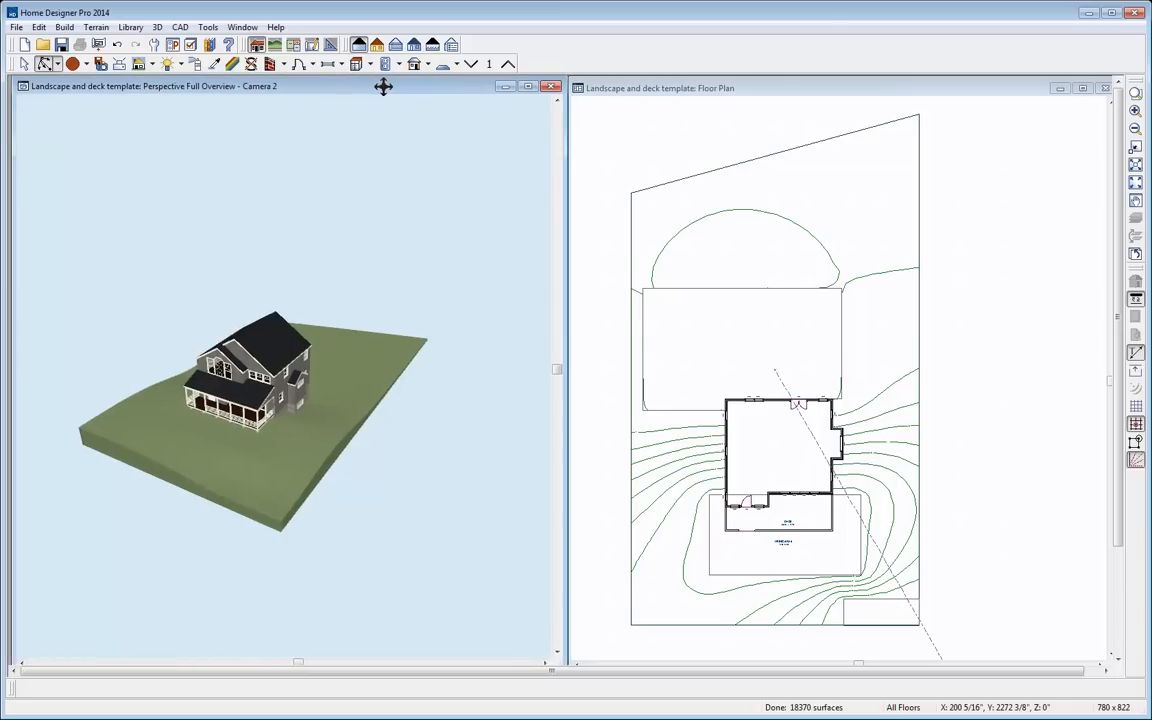
Examine the terrain's slope around the house from the front and the right side in the 3D overview
left_click_drag(329, 285, 252, 294)
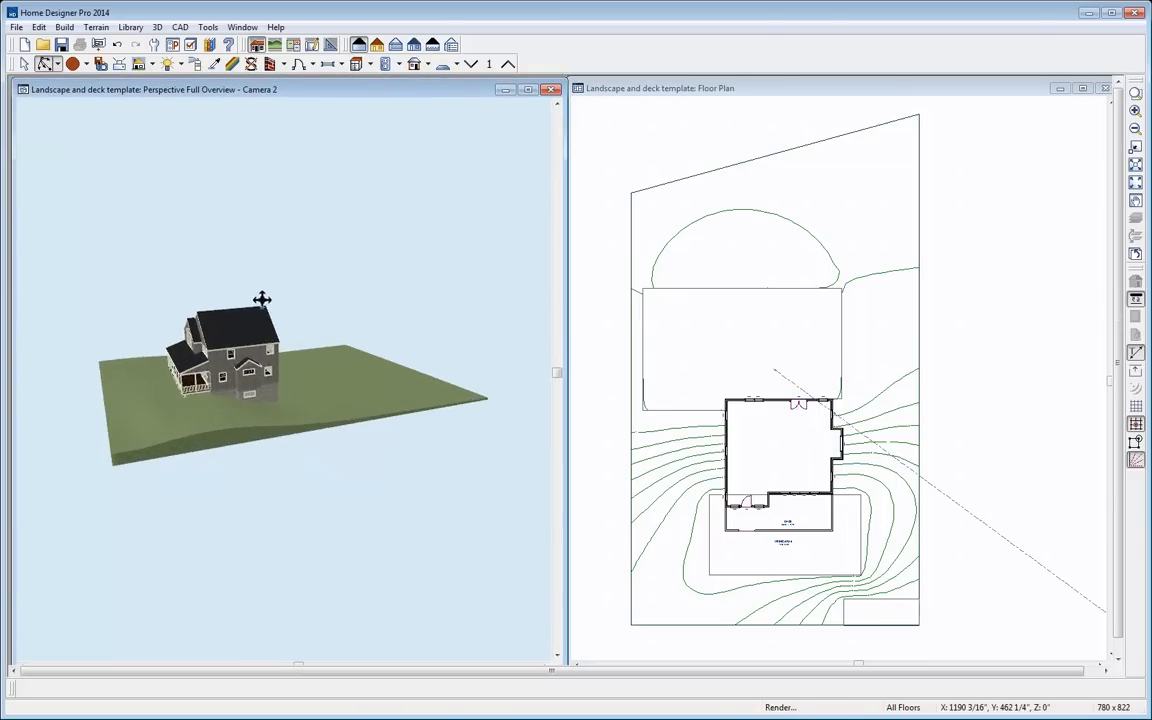
scroll(265, 318, "up", 3)
left_click_drag(239, 435, 220, 463)
scroll(222, 463, "down", 2)
middle_click_drag(236, 460, 302, 486)
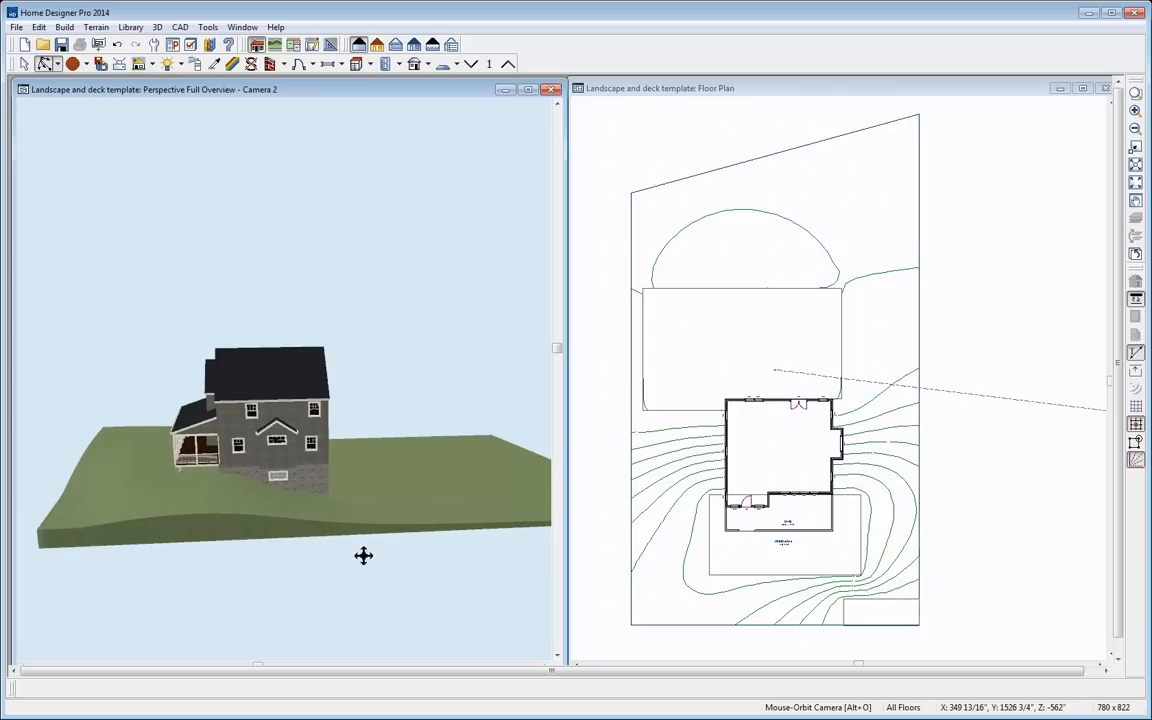
left_click_drag(192, 524, 207, 589)
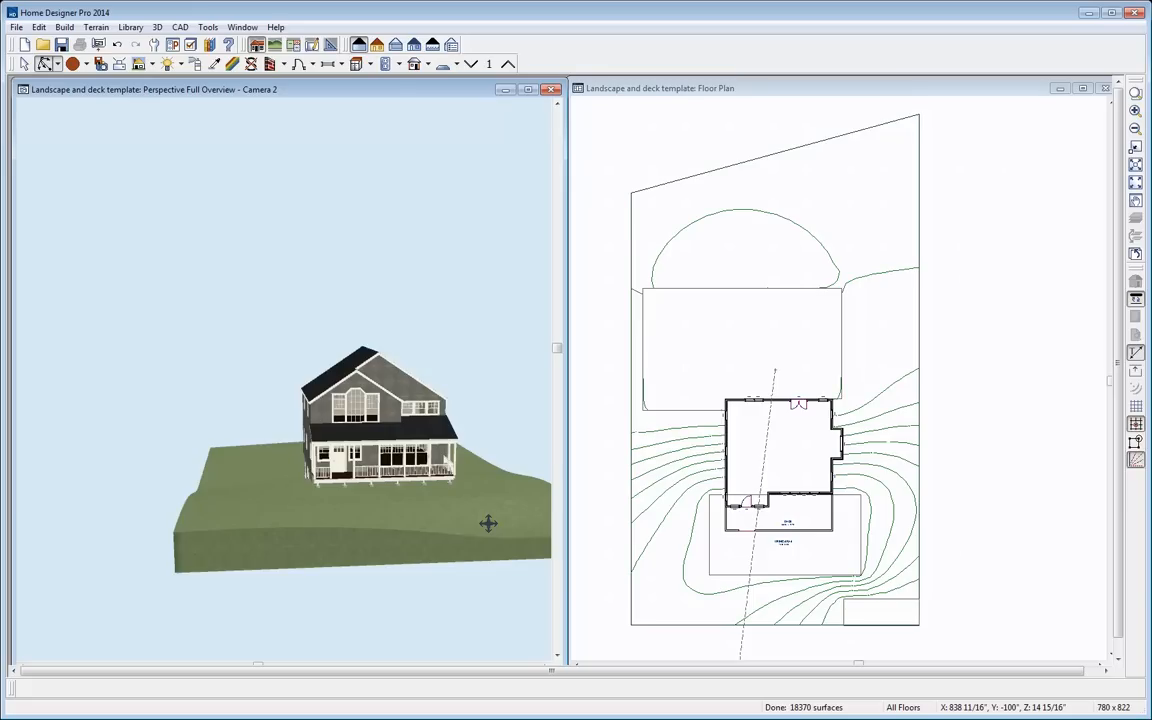
left_click_drag(466, 521, 160, 515)
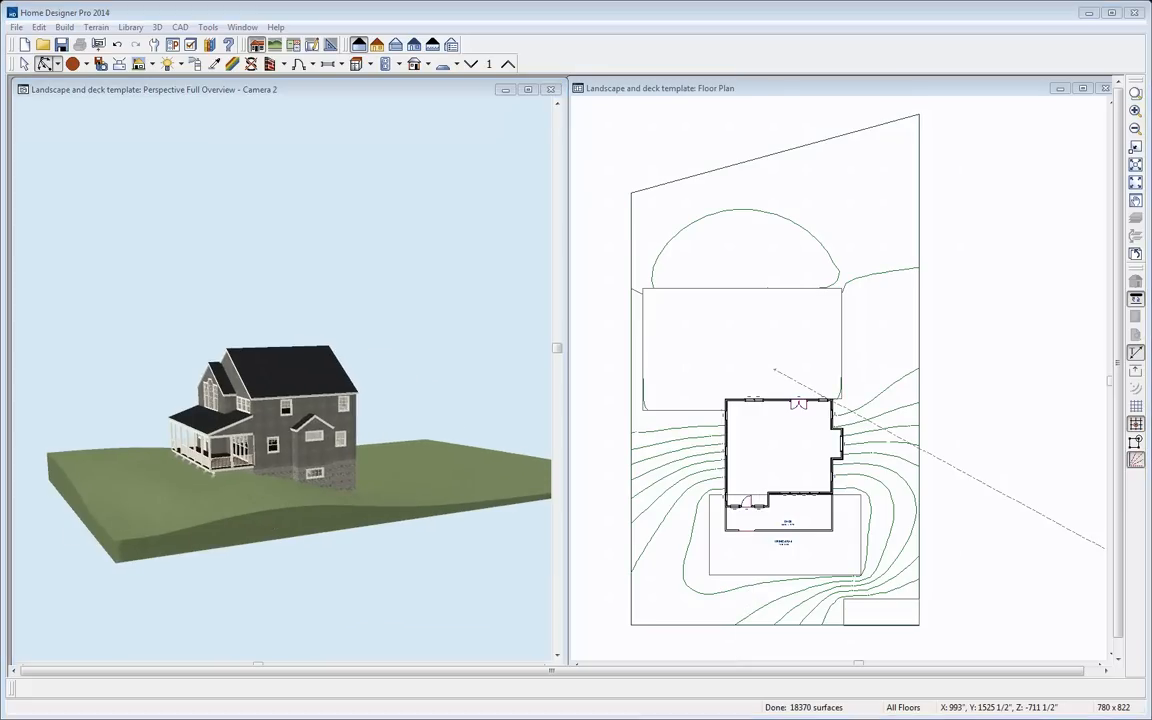
Draw an elevation region about 42' by 7'-2" against the perimeter's right edge behind the rear region and set its elevation to -100
left_click(746, 87)
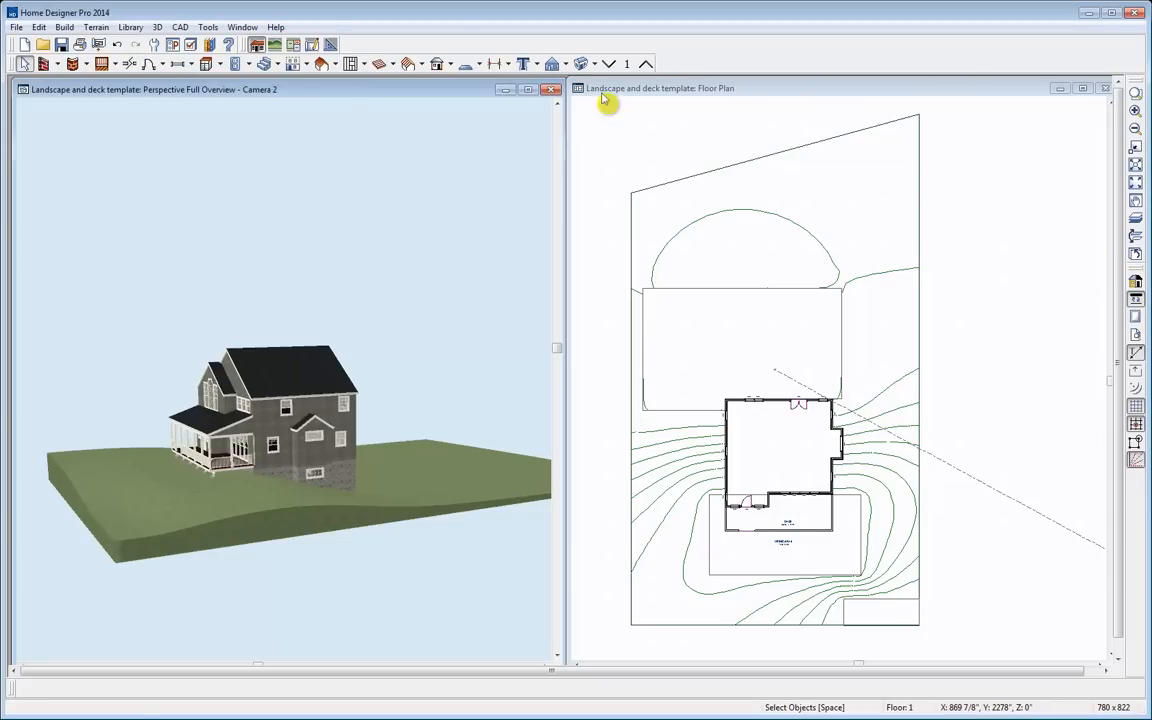
left_click(95, 28)
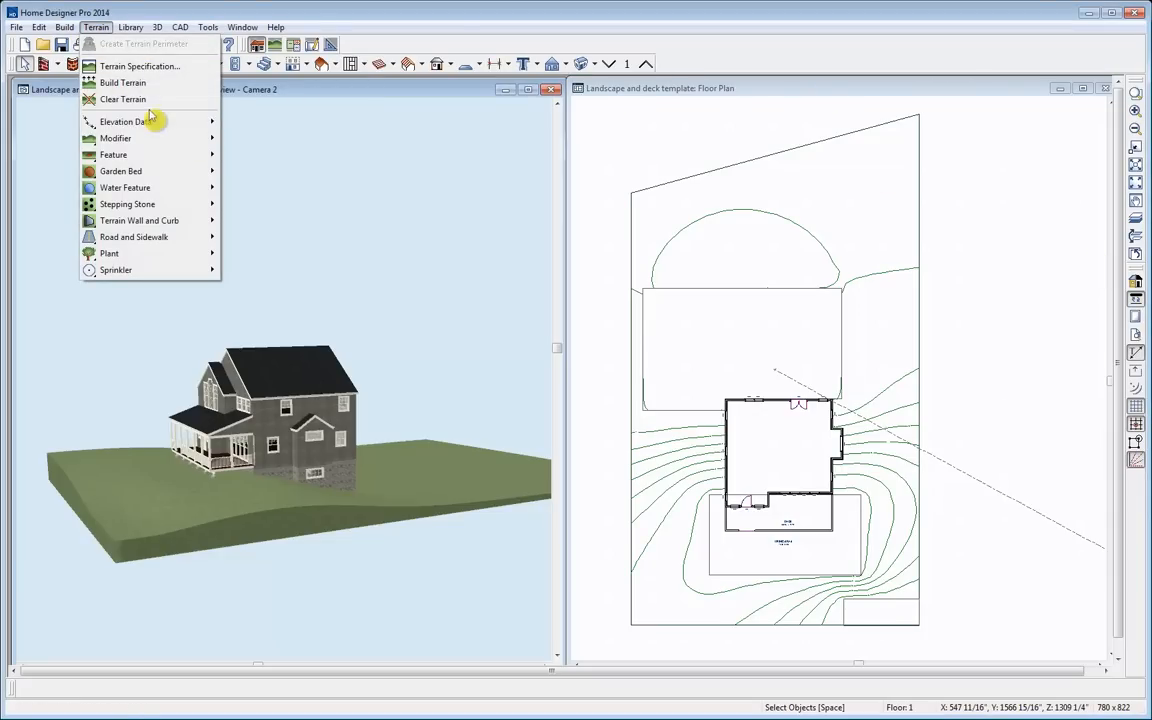
mouse_move(158, 124)
left_click(286, 172)
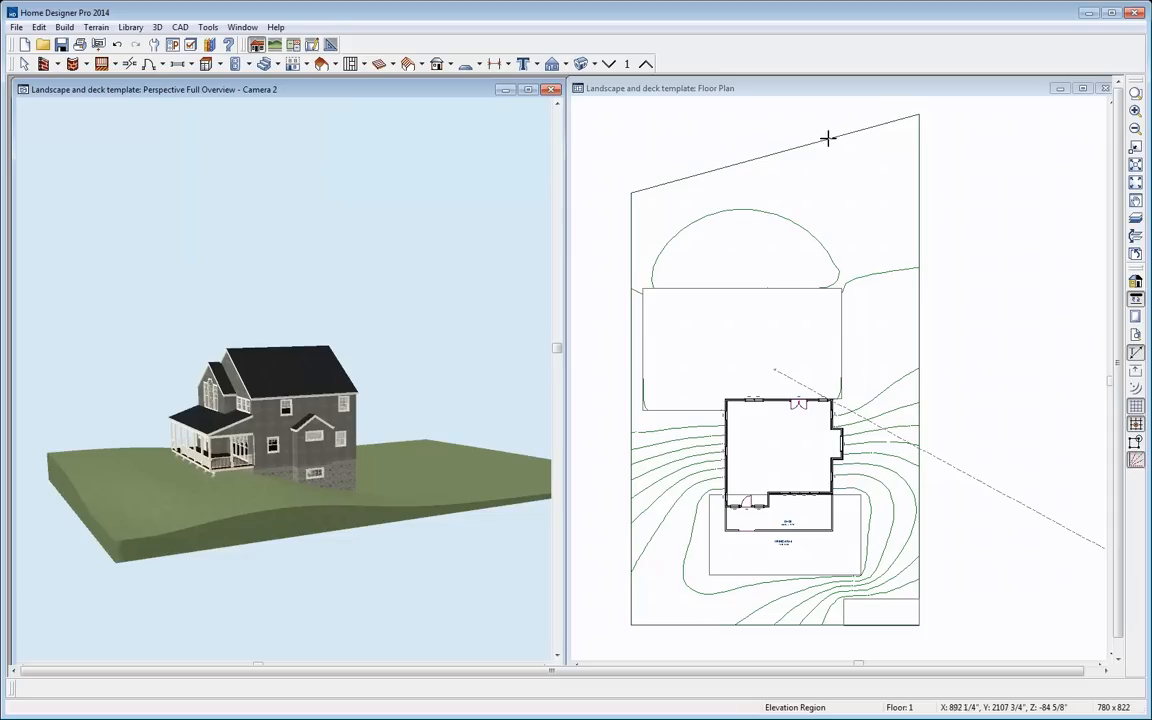
left_click_drag(791, 212, 918, 234)
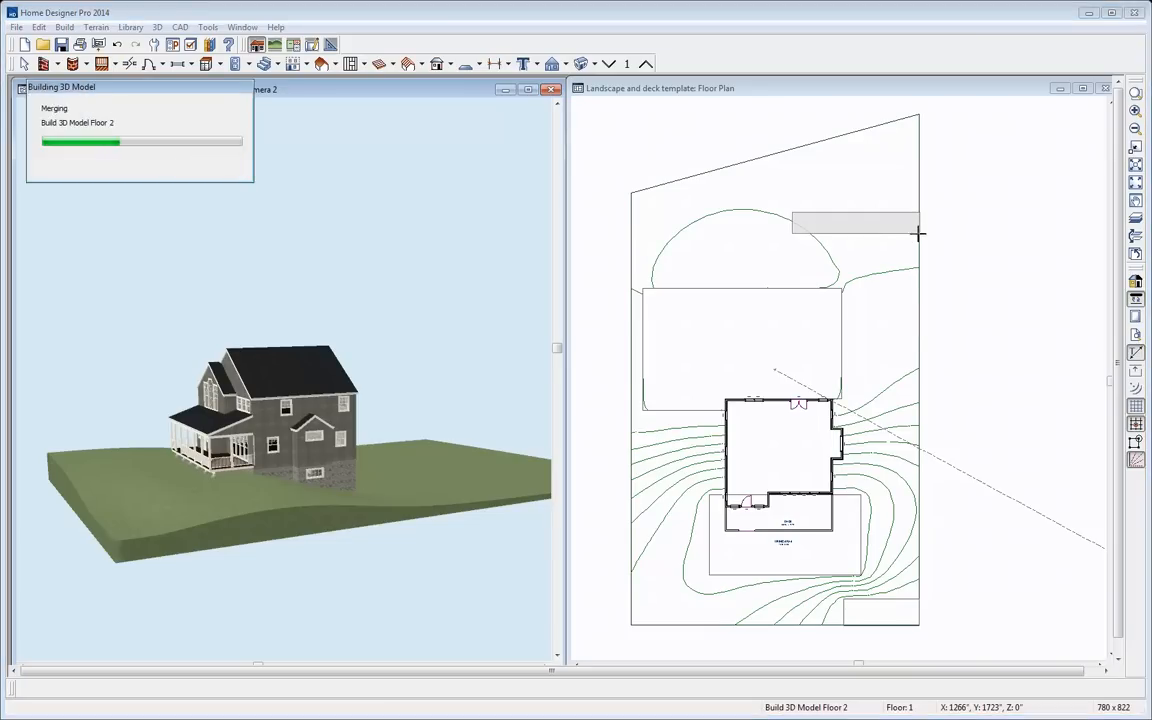
double_click(886, 223)
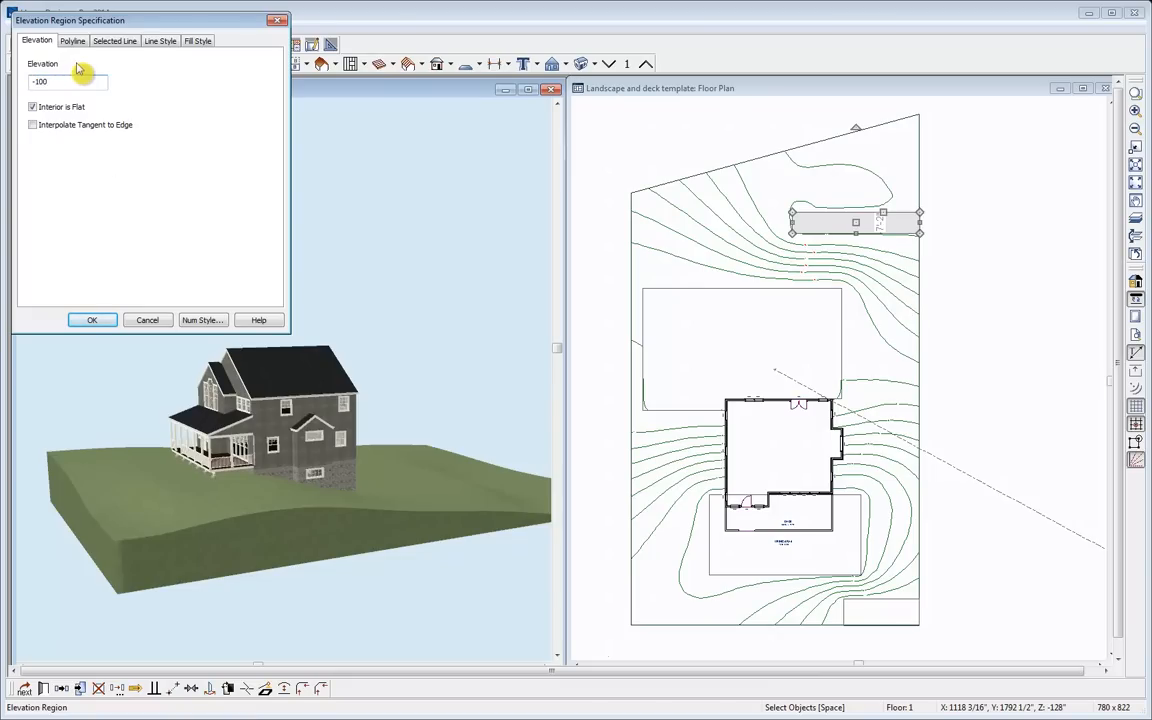
left_click(100, 320)
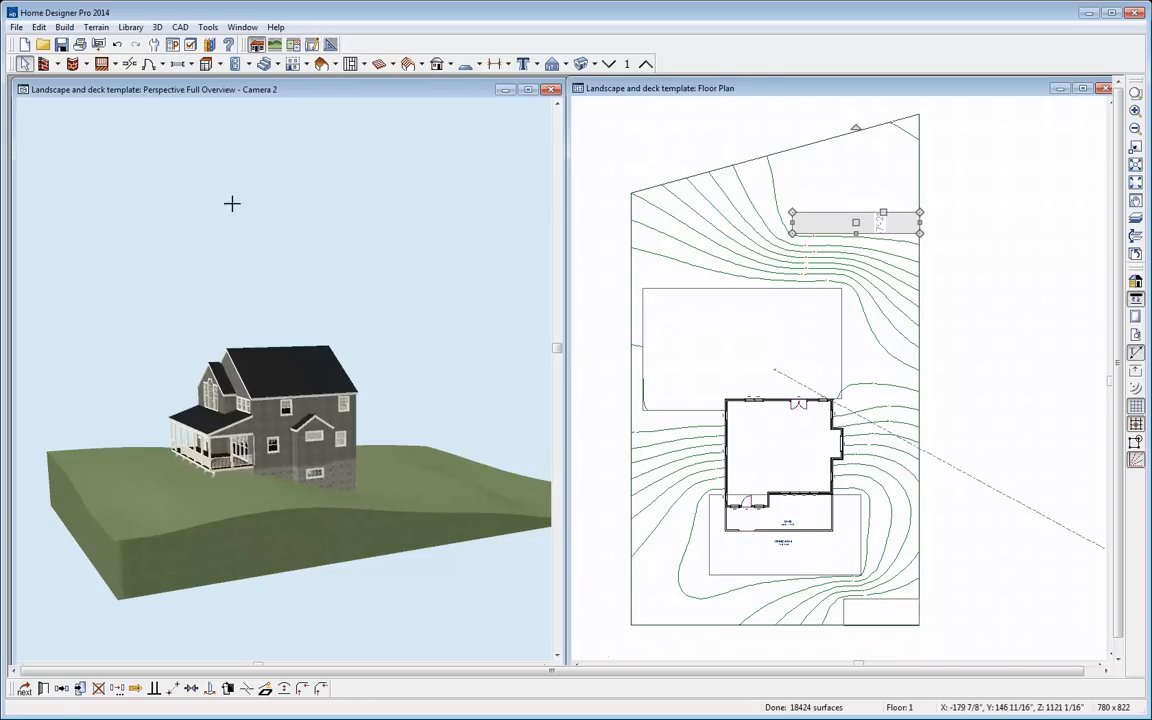
Draw a narrow elevation region alongside the rear region, about 19' from the perimeter's right edge, and raise its elevation
scroll(790, 313, "up", 3)
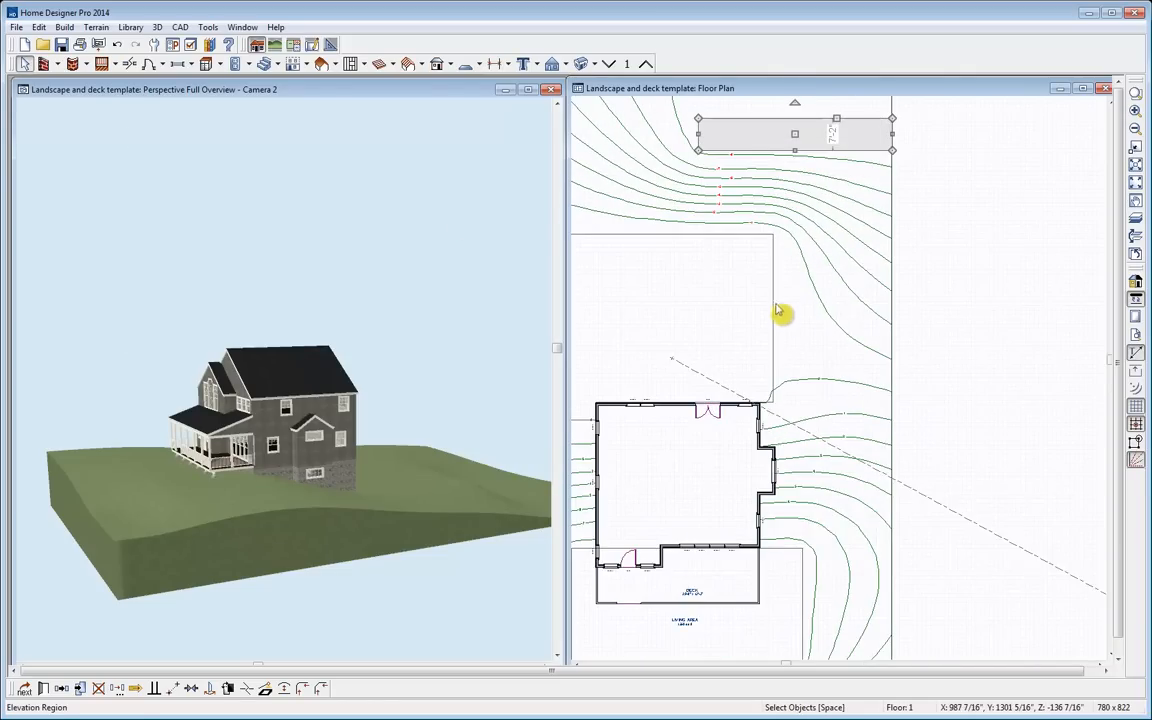
left_click(95, 28)
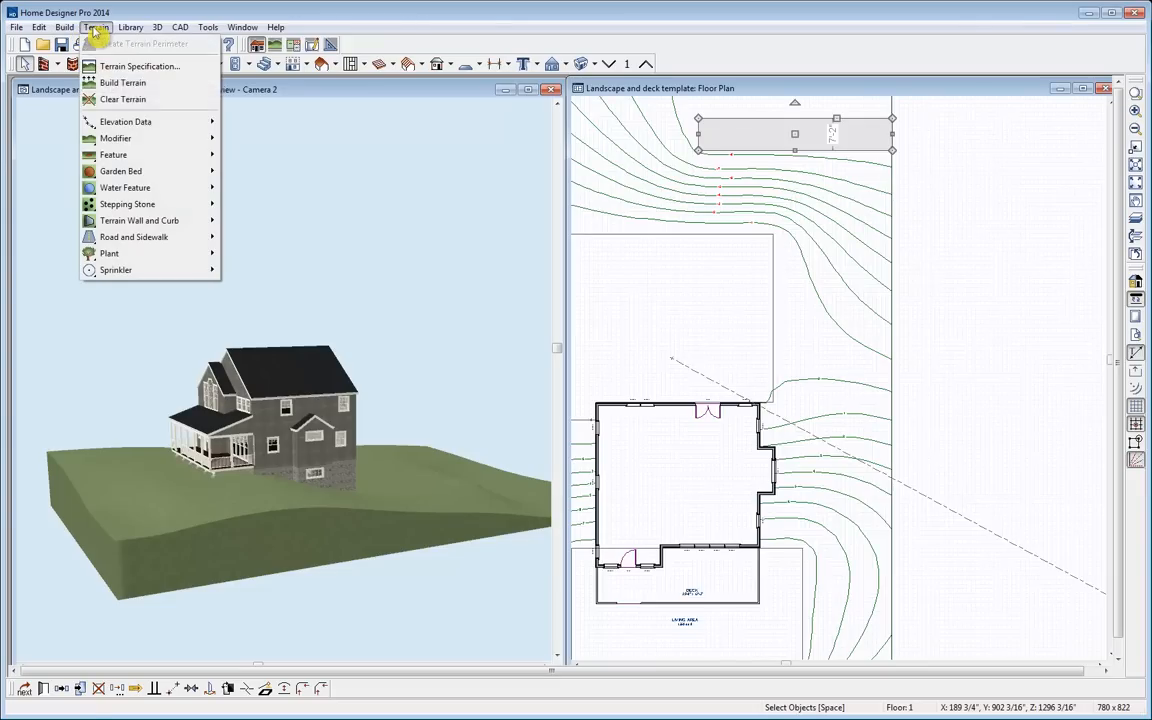
mouse_move(172, 124)
left_click(265, 175)
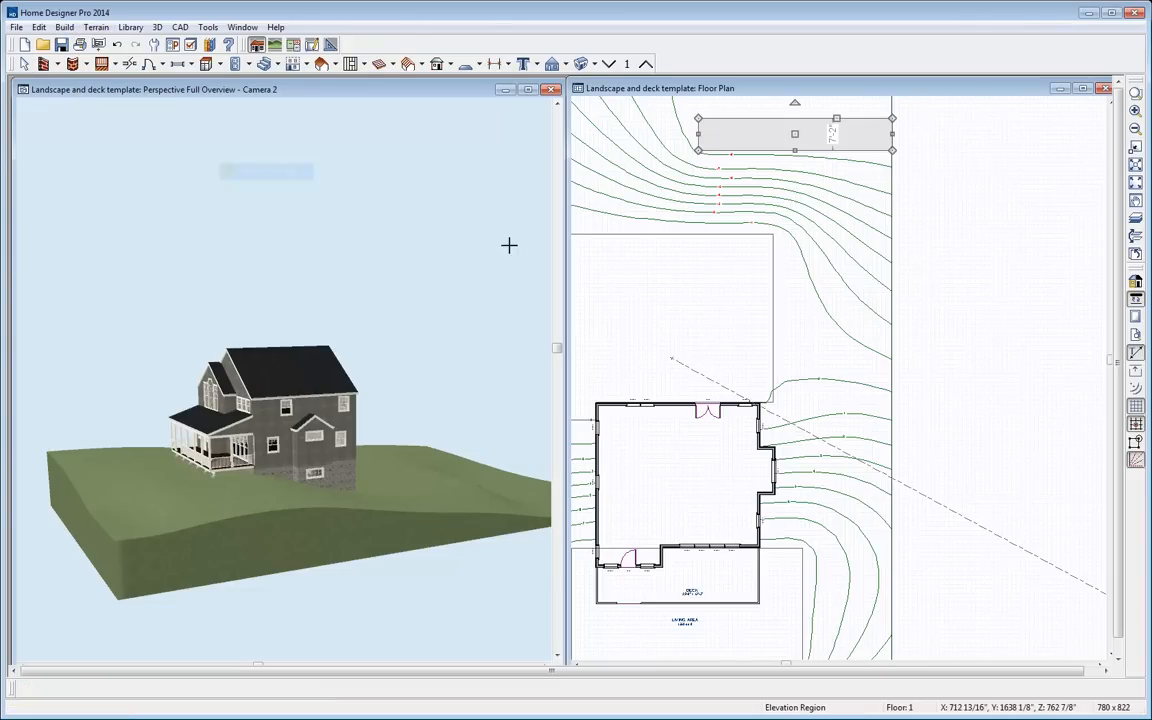
left_click_drag(787, 315, 806, 410)
key("space")
left_click(810, 381)
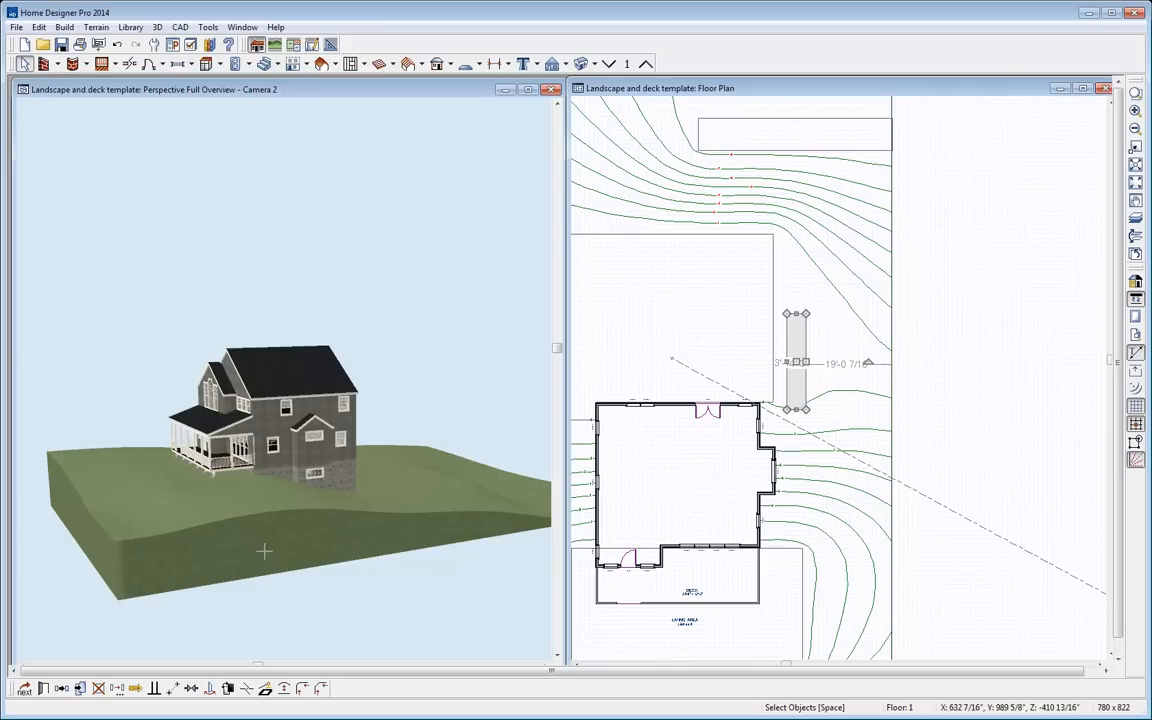
left_click(43, 688)
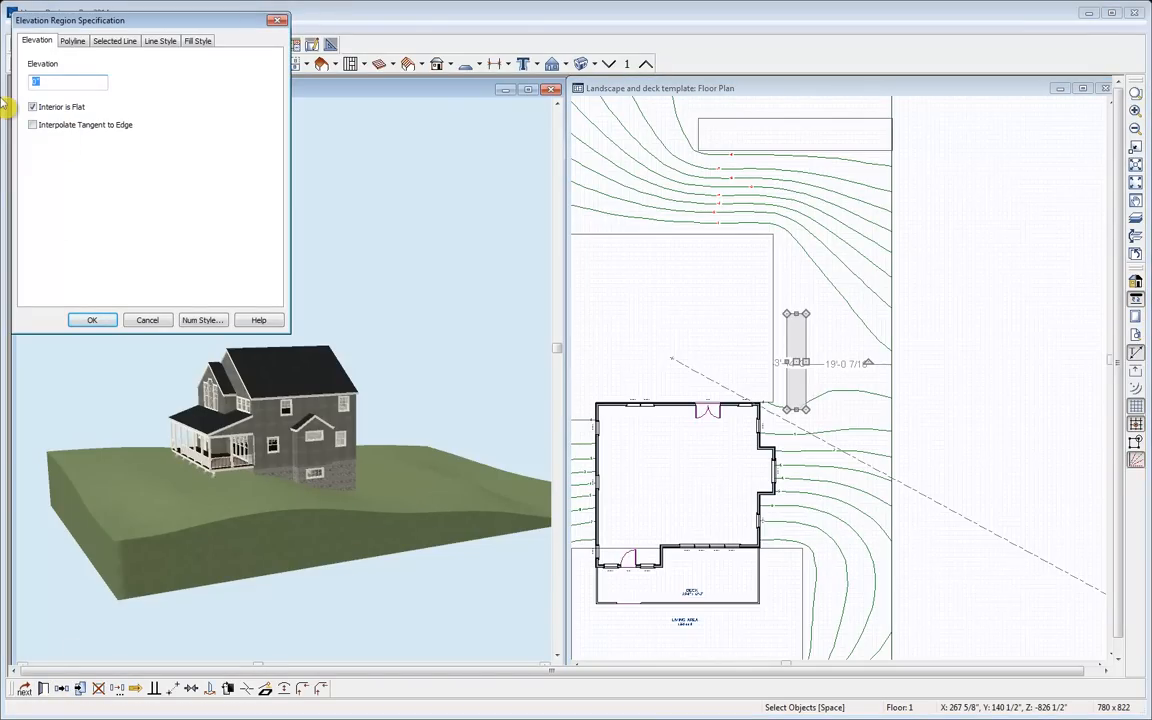
key("Return")
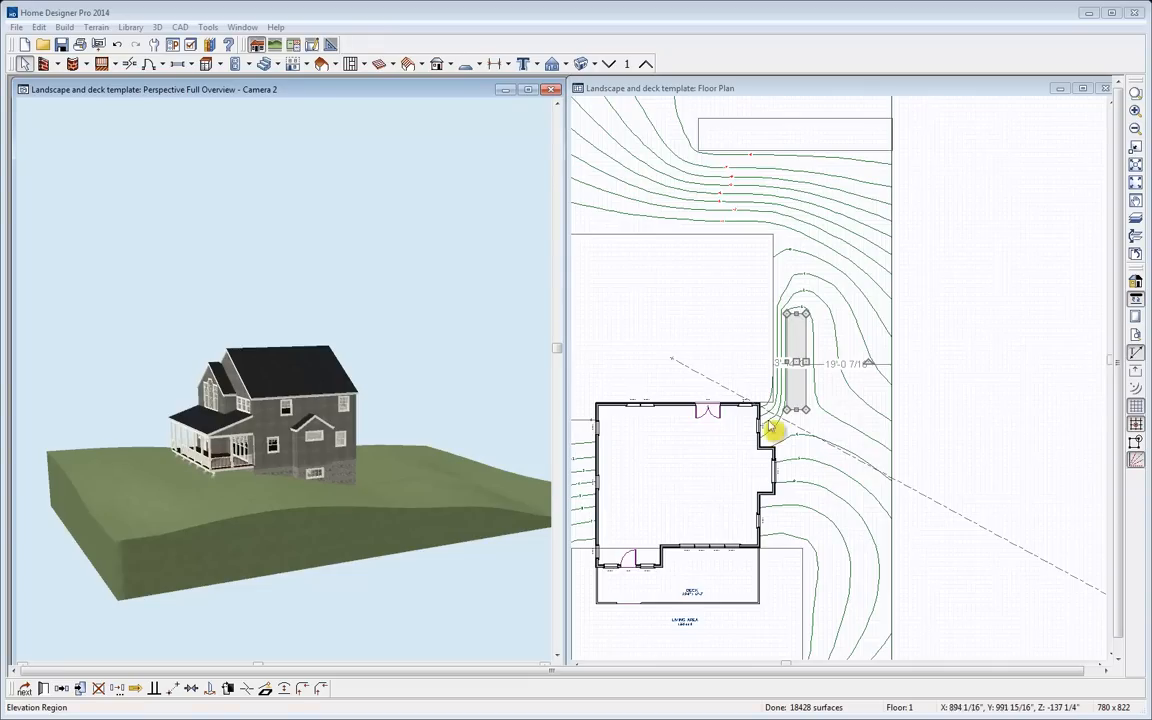
Draw a straight retaining wall out from the house's rear-right corner and another about 35' rearward between the rear and narrow elevation regions
left_click_drag(386, 419, 250, 480)
left_click_drag(288, 535, 402, 494)
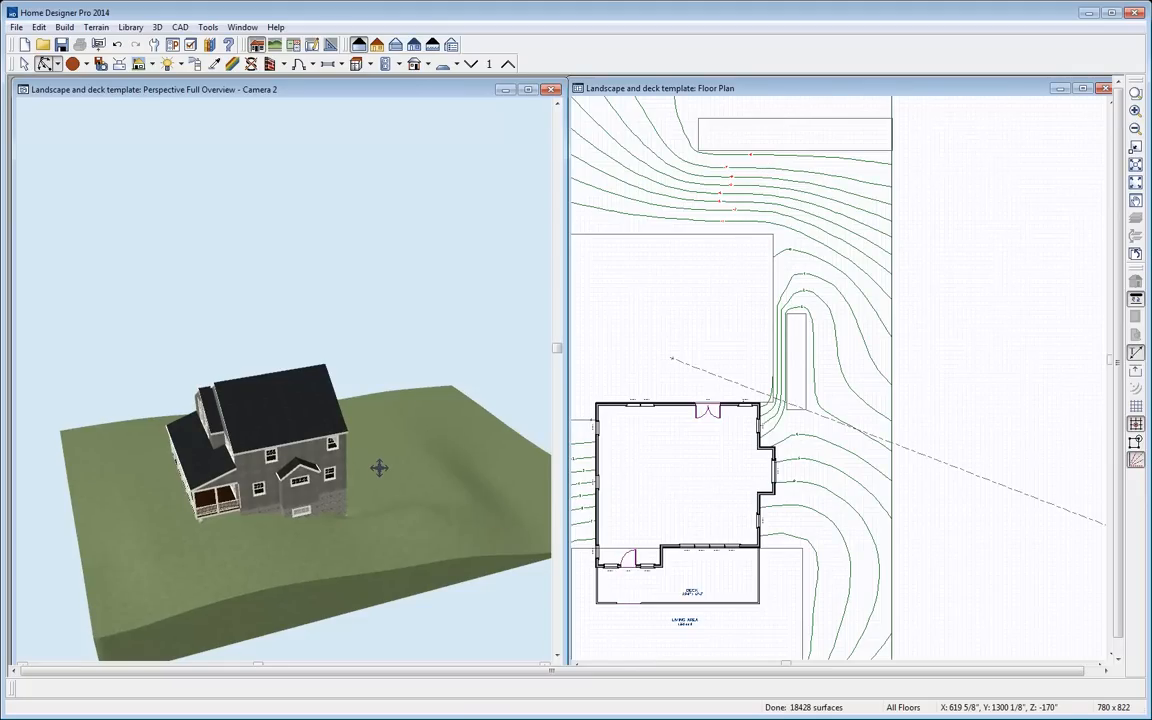
left_click_drag(453, 89, 449, 87)
left_click(697, 90)
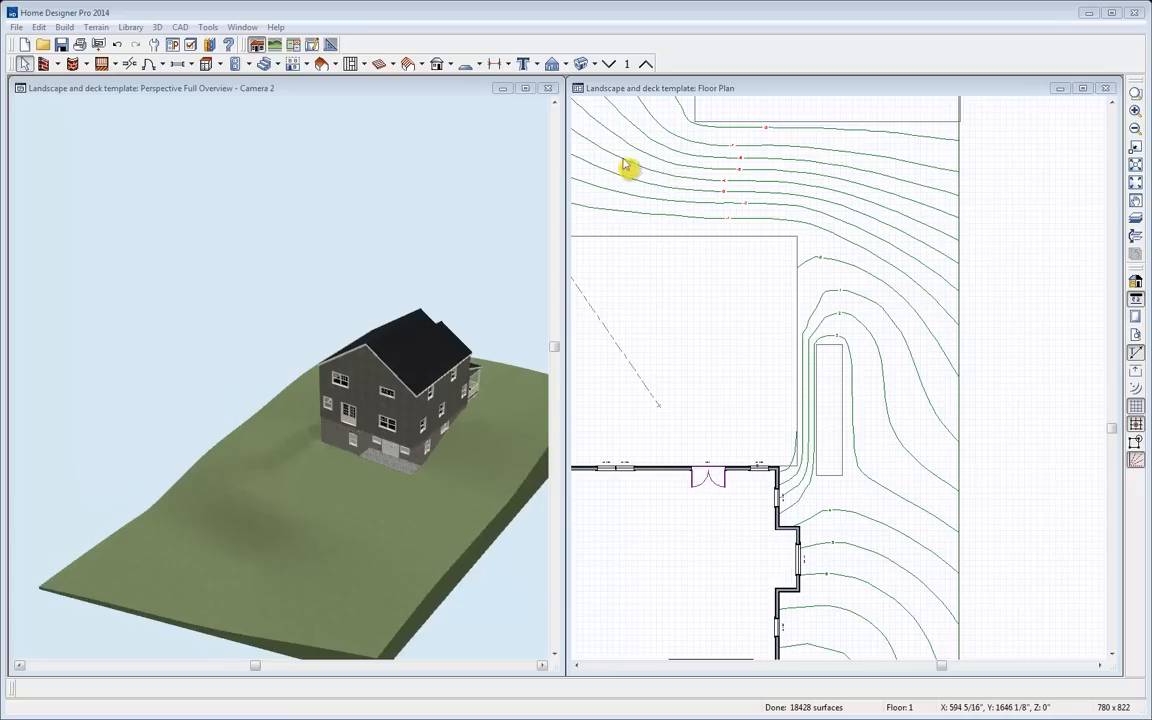
left_click(680, 93)
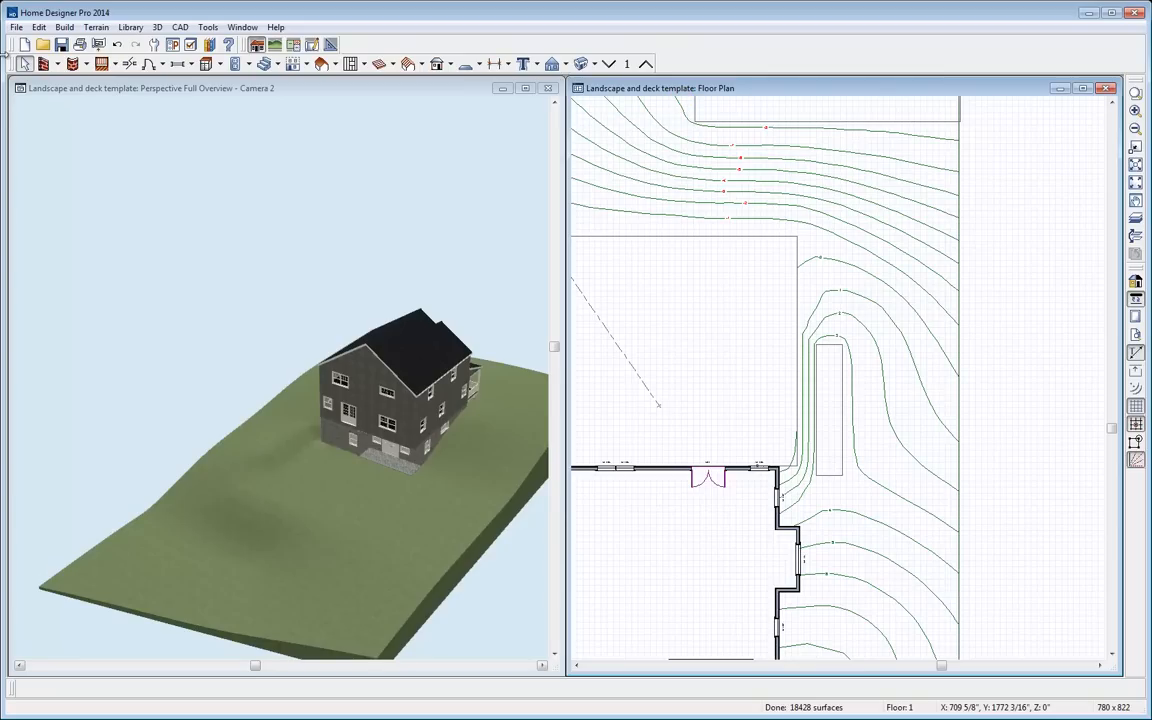
left_click(94, 28)
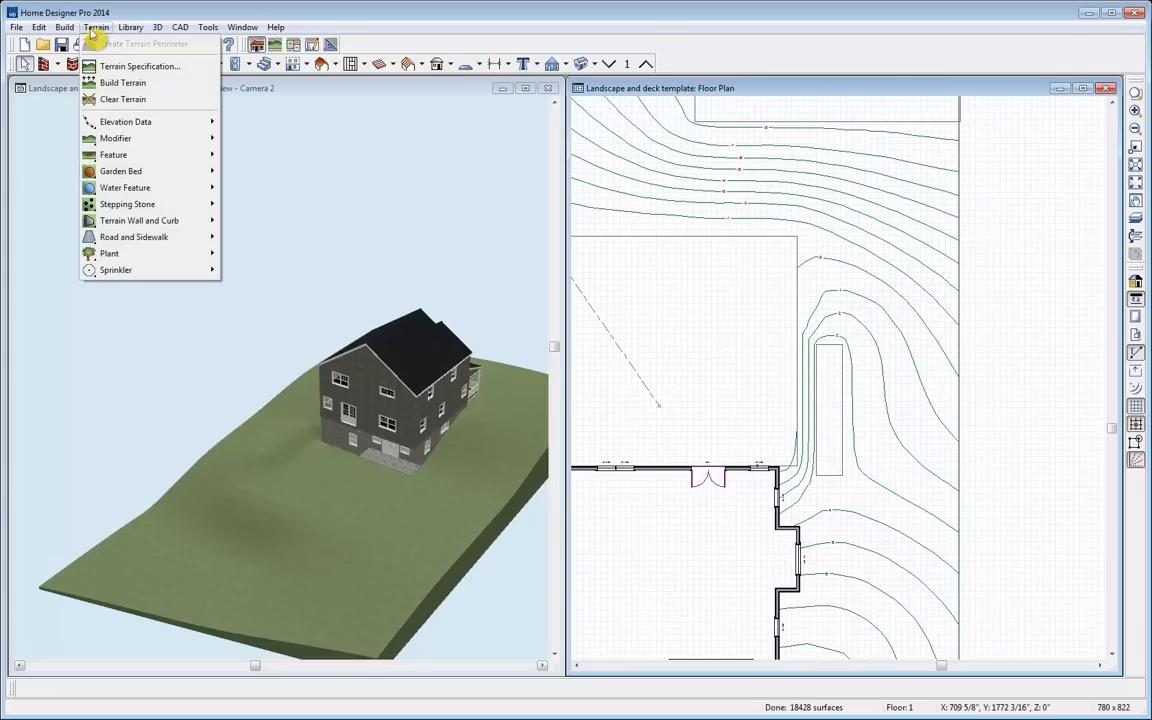
mouse_move(163, 224)
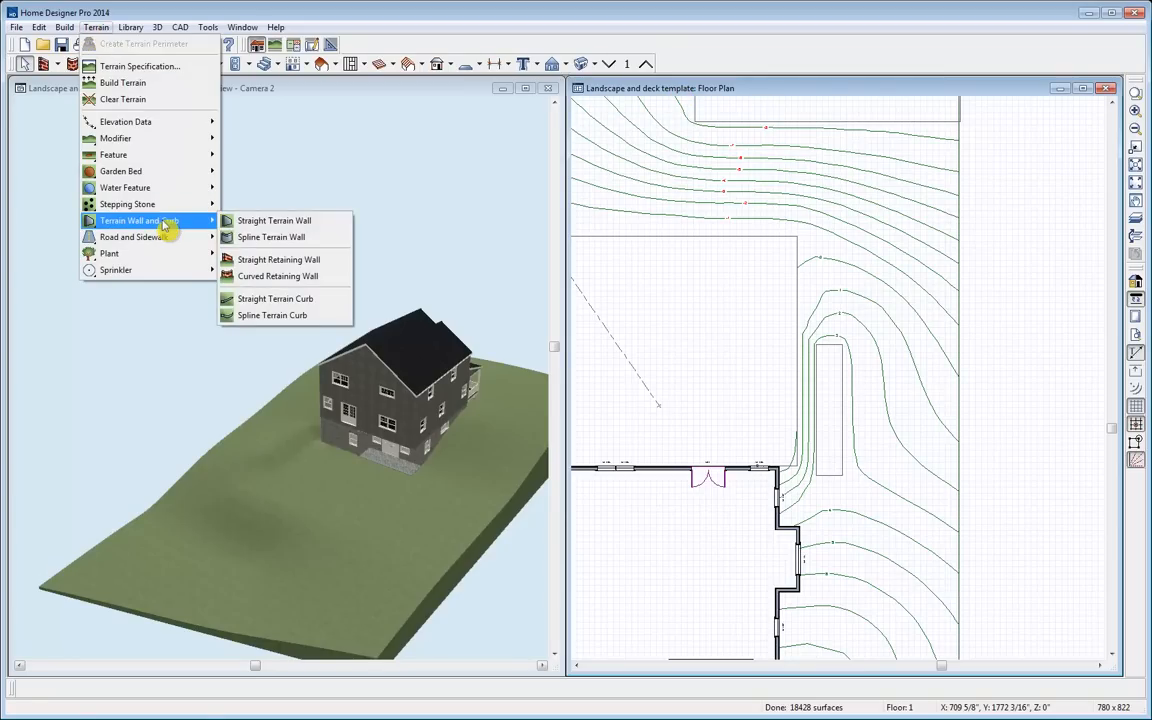
left_click(291, 262)
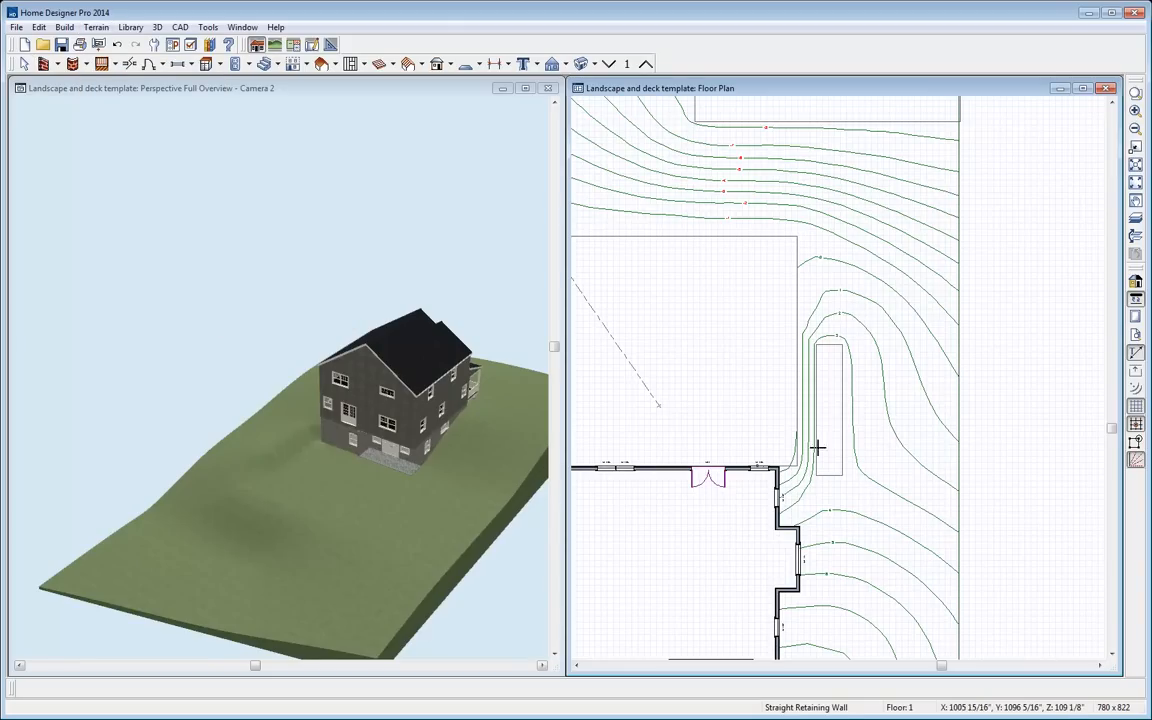
left_click_drag(777, 466, 810, 467)
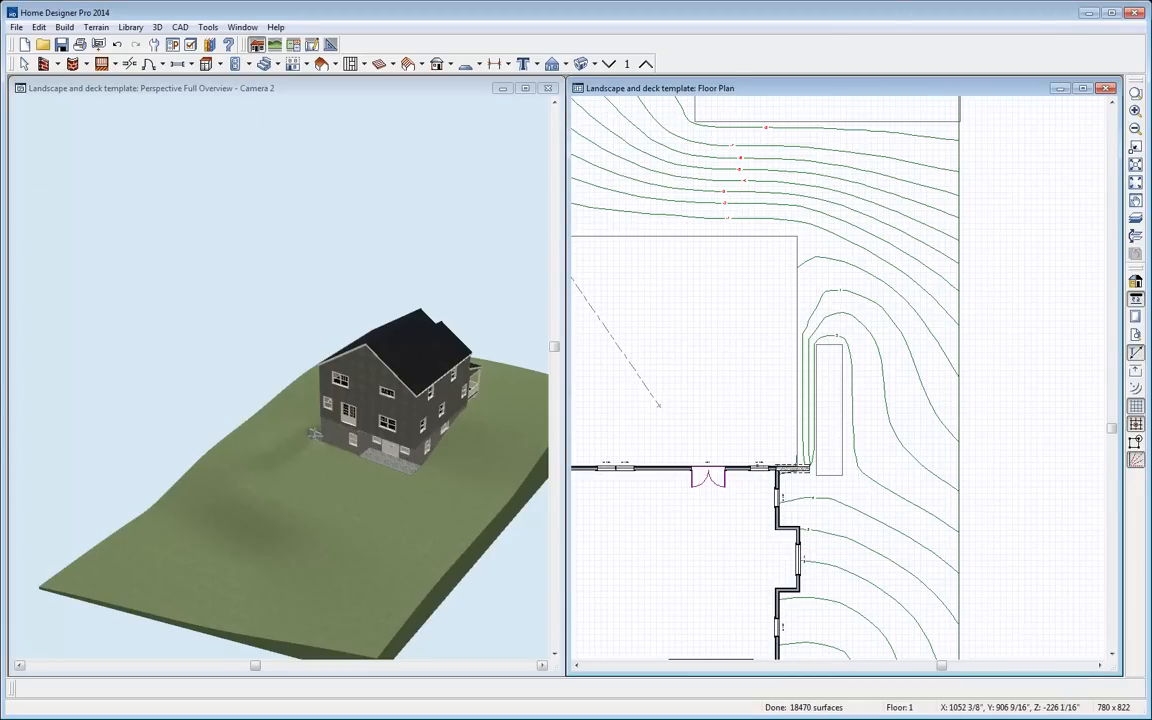
left_click_drag(810, 467, 810, 244)
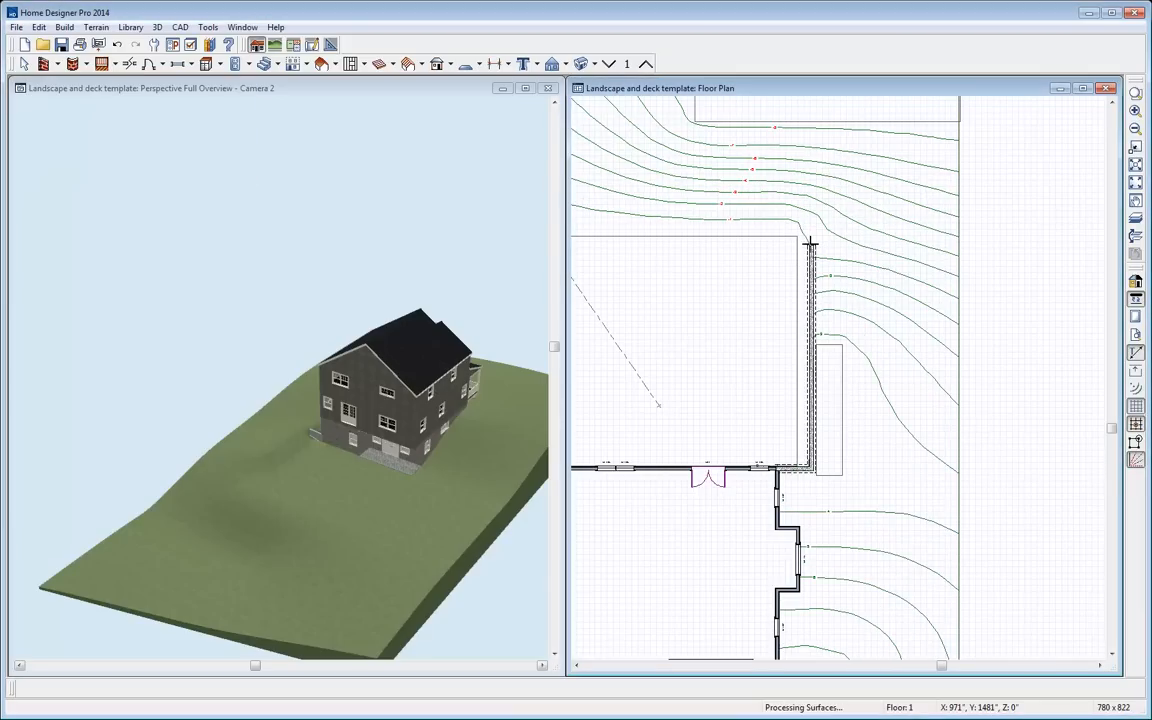
Draw a curved retaining wall from the straight wall's rear end, bulging rearward and spanning about 16'-10" between its ends
left_click(96, 27)
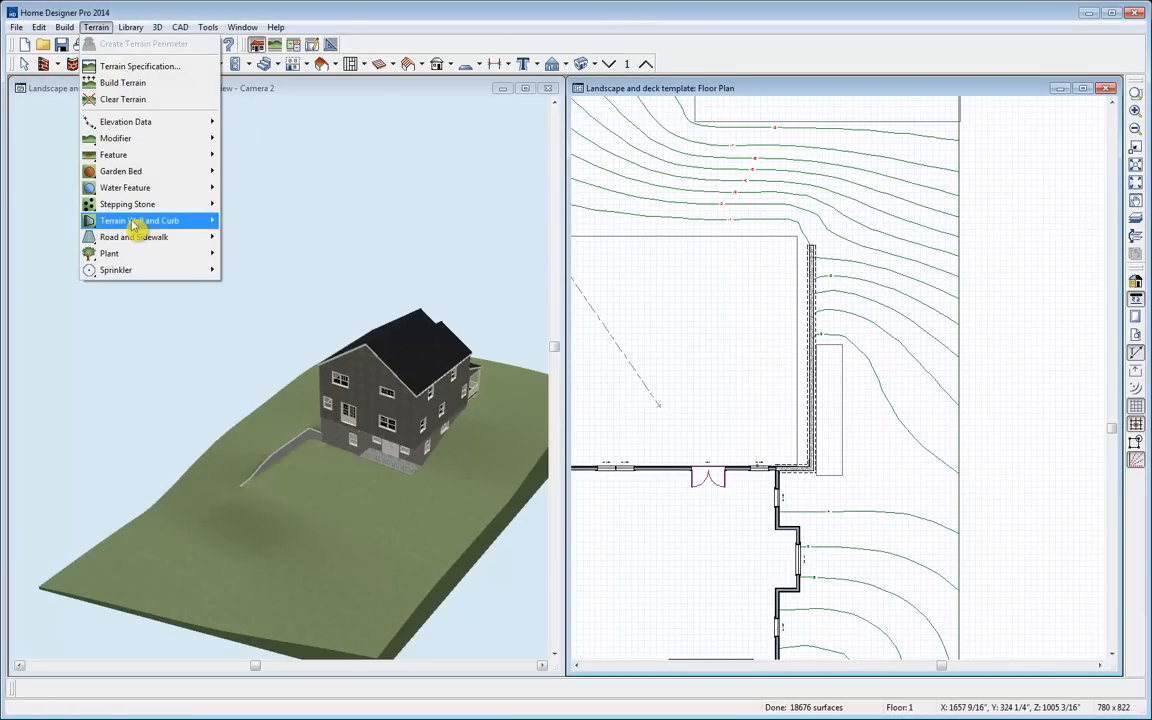
mouse_move(125, 221)
left_click(293, 277)
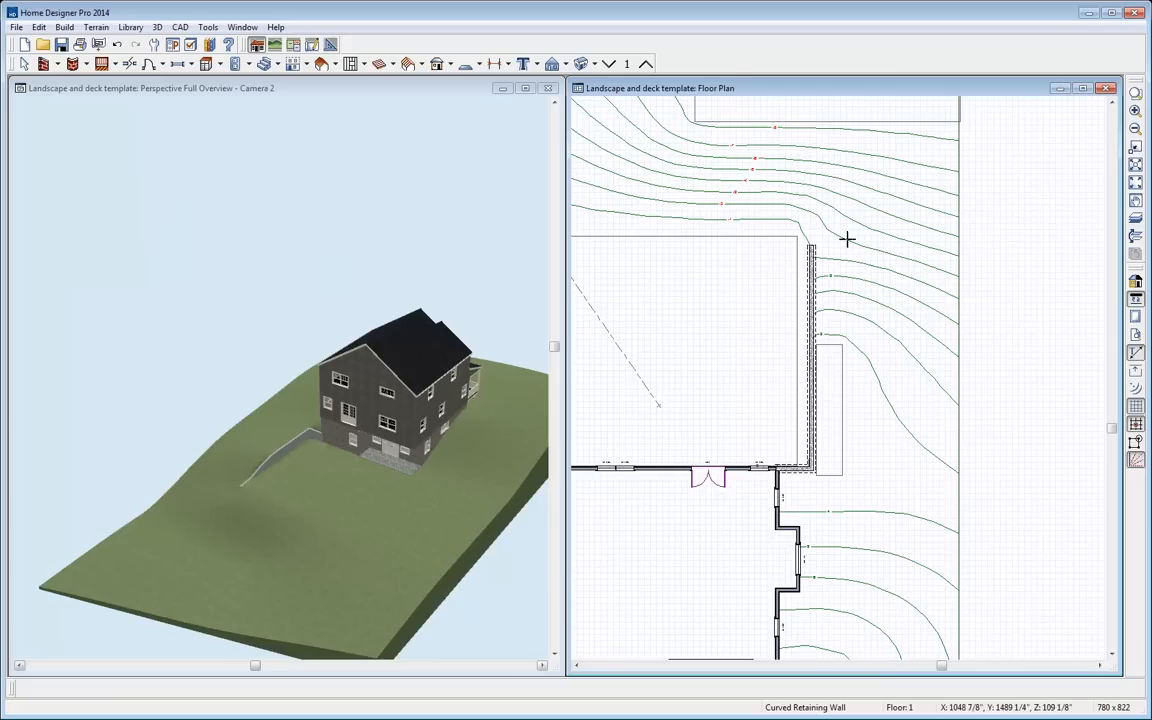
left_click_drag(812, 245, 712, 224)
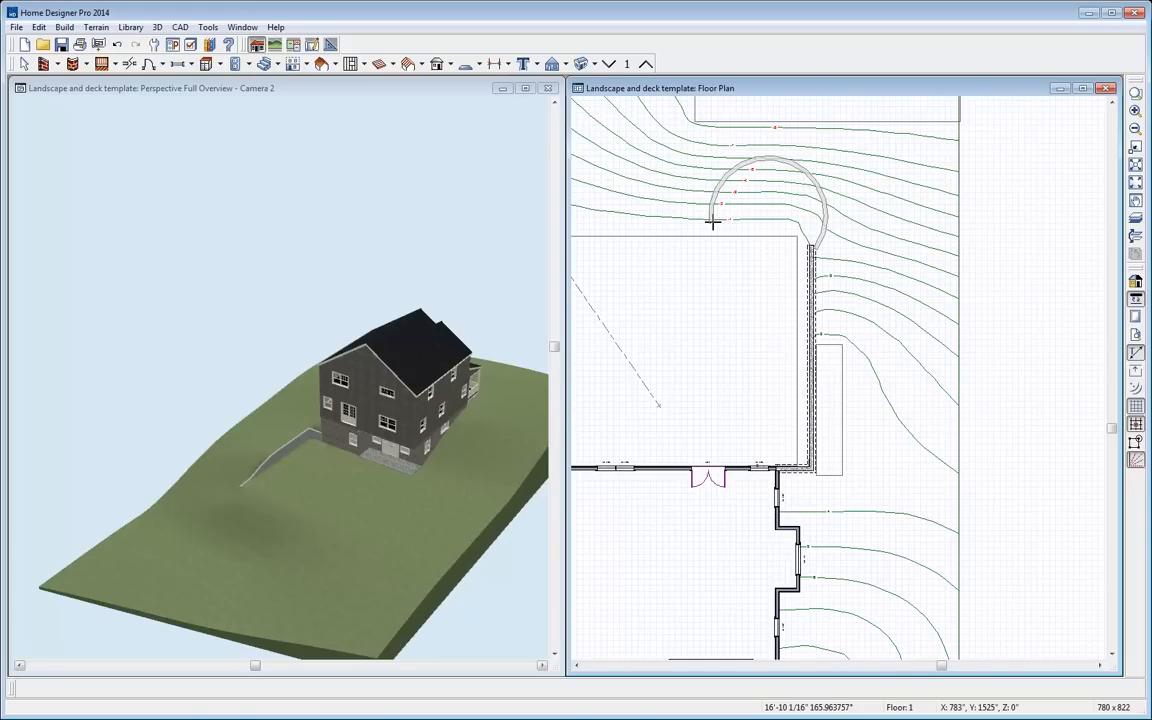
left_click_drag(712, 224, 713, 224)
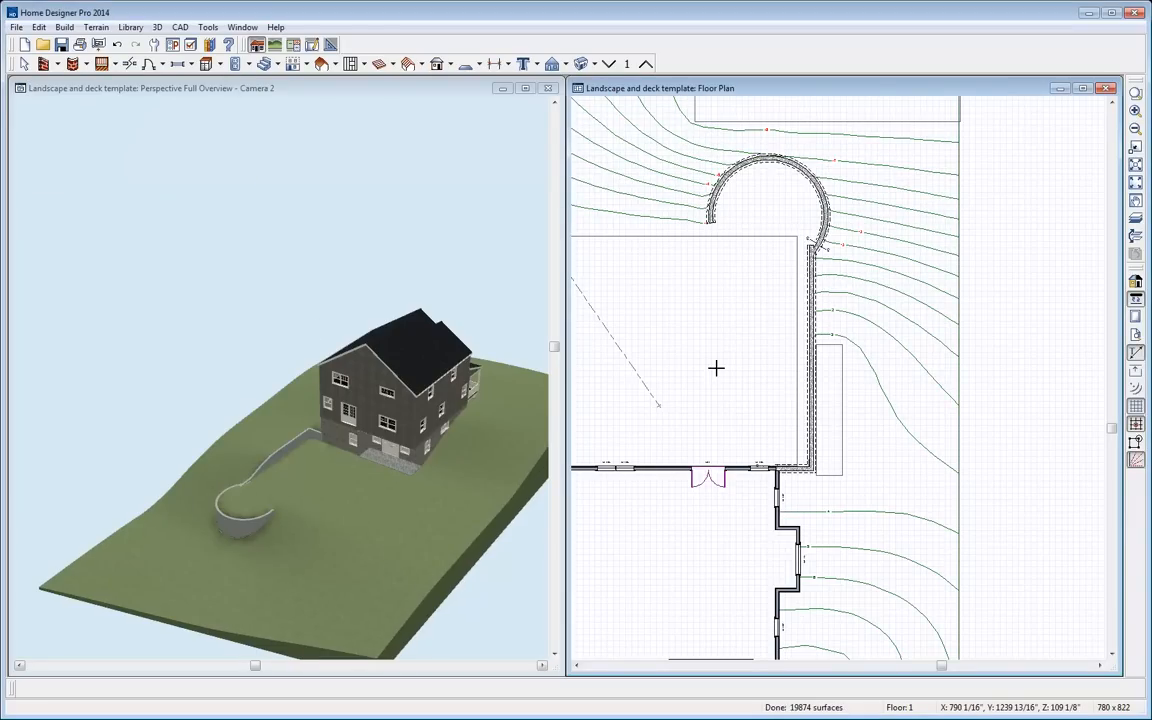
Adjust the straight retaining wall's rear end to join the start of the curved wall
key("space")
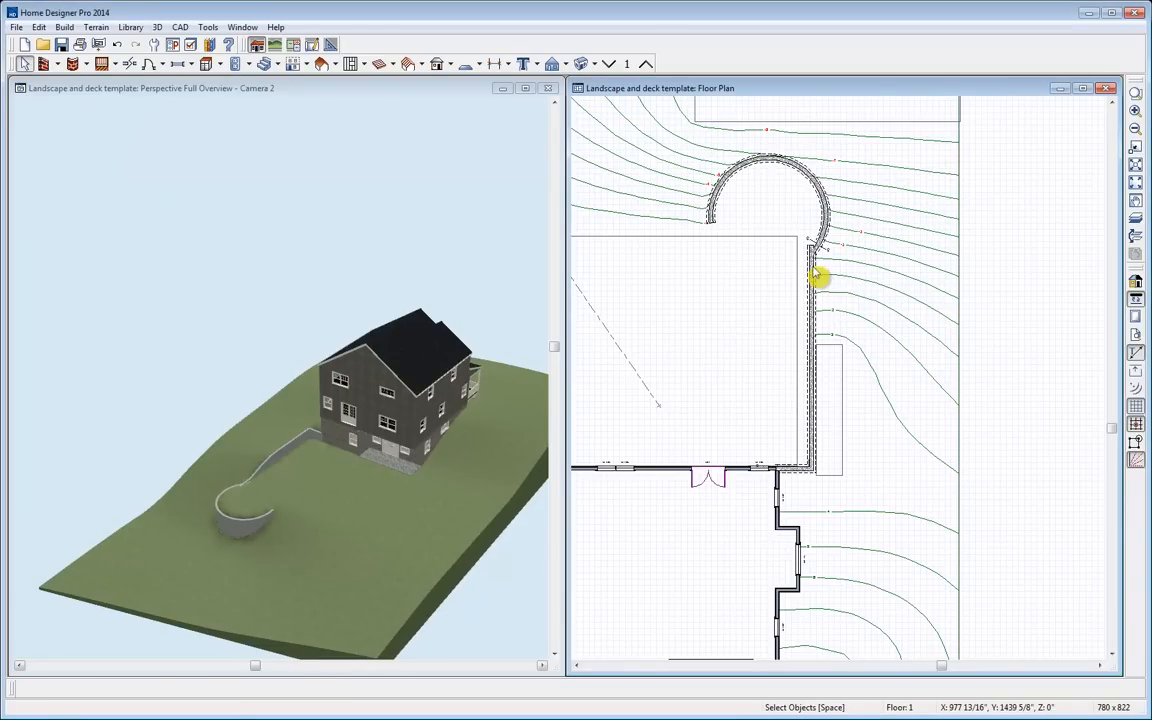
left_click(818, 255)
scroll(815, 247, "up", 2)
left_click_drag(805, 249, 805, 259)
left_click(846, 283)
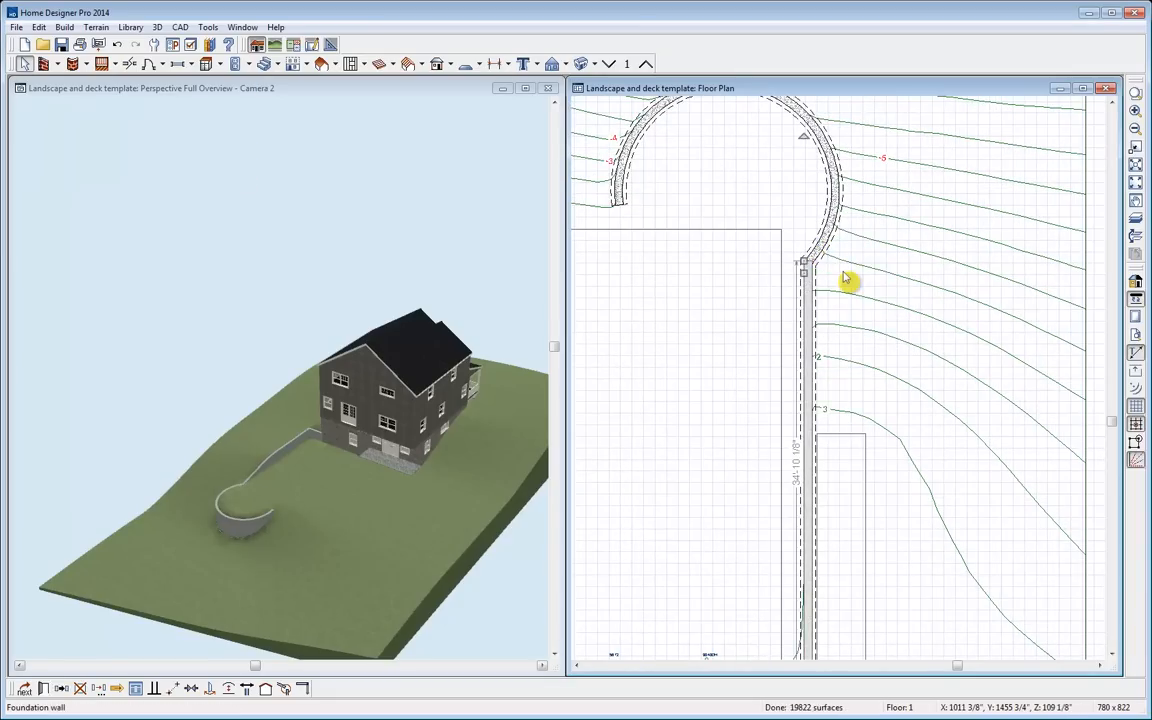
Raise the top edge of the curved retaining wall in the 3D overview
left_click(224, 490)
middle_click_drag(224, 490, 302, 499)
scroll(302, 498, "up", 3)
left_click(44, 63)
left_click_drag(261, 265, 156, 277)
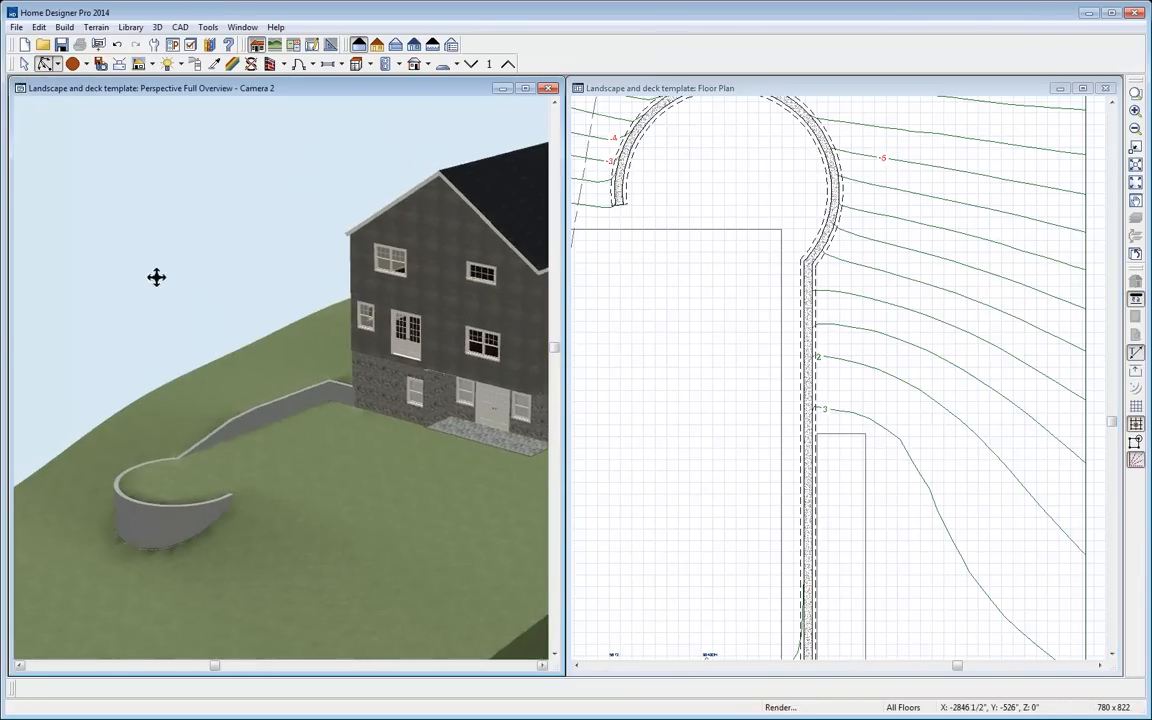
key("space")
left_click(152, 522)
left_click_drag(141, 499, 139, 486)
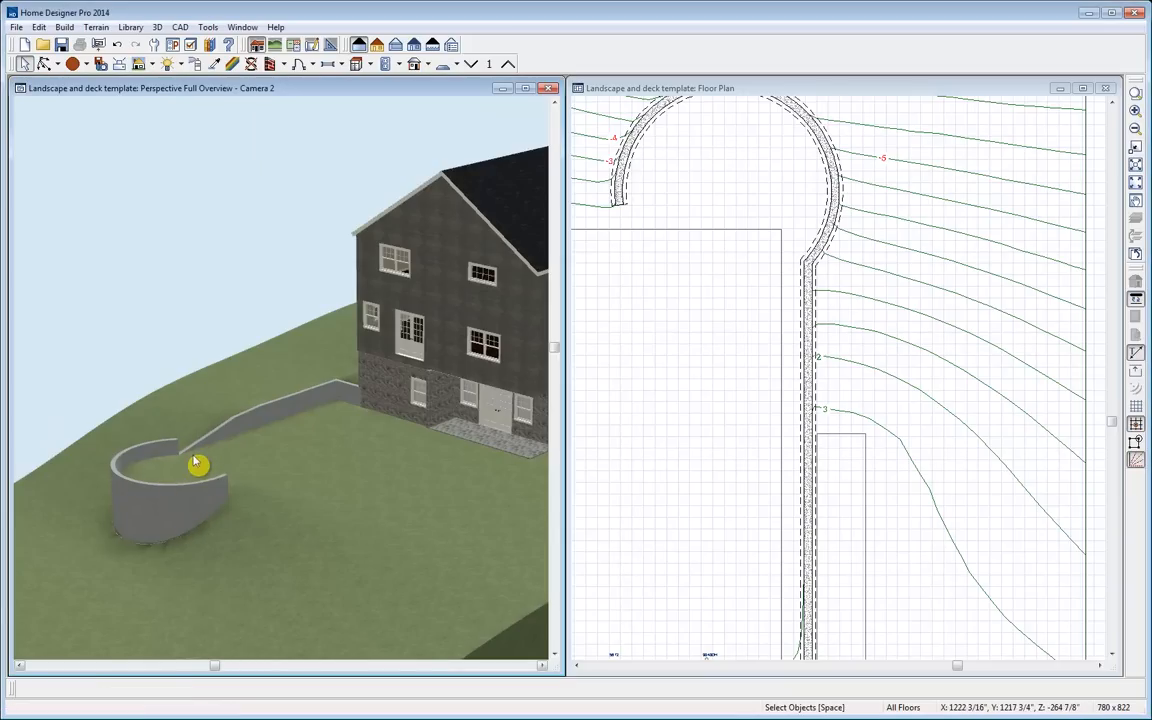
Reshape the straight retaining wall's end in 3D so its top meets the top of the curved wall
left_click(200, 453)
left_click_drag(182, 455, 217, 437)
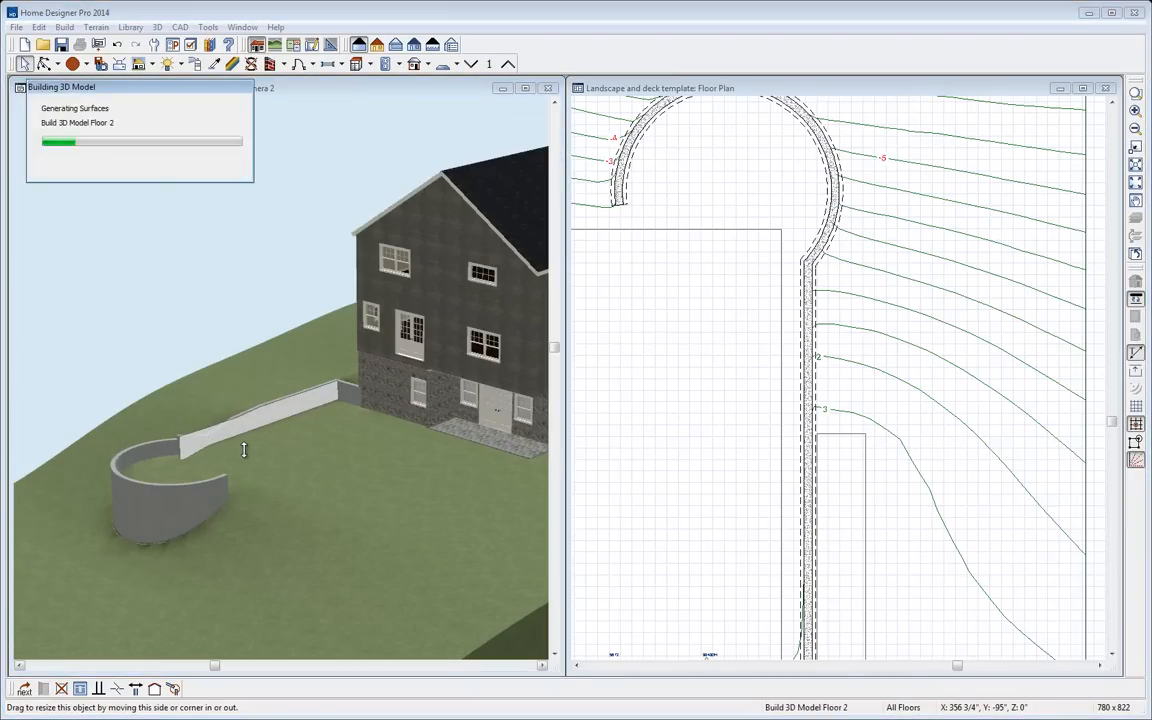
scroll(169, 458, "up", 5)
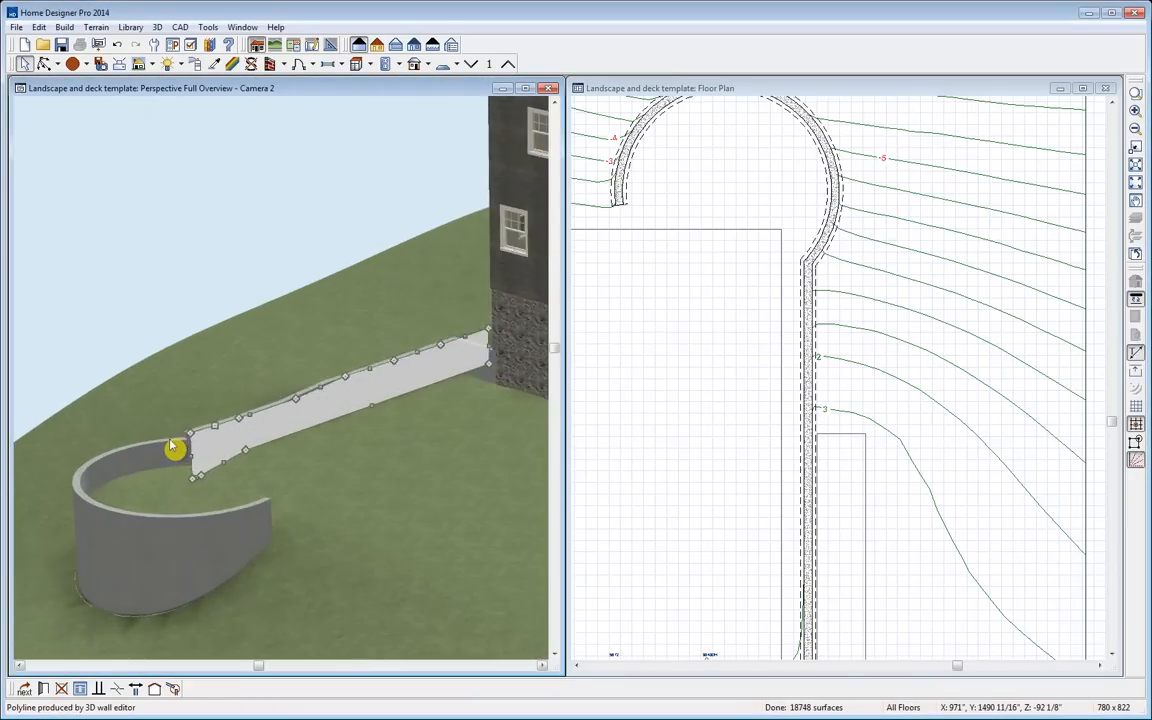
left_click_drag(204, 429, 200, 441)
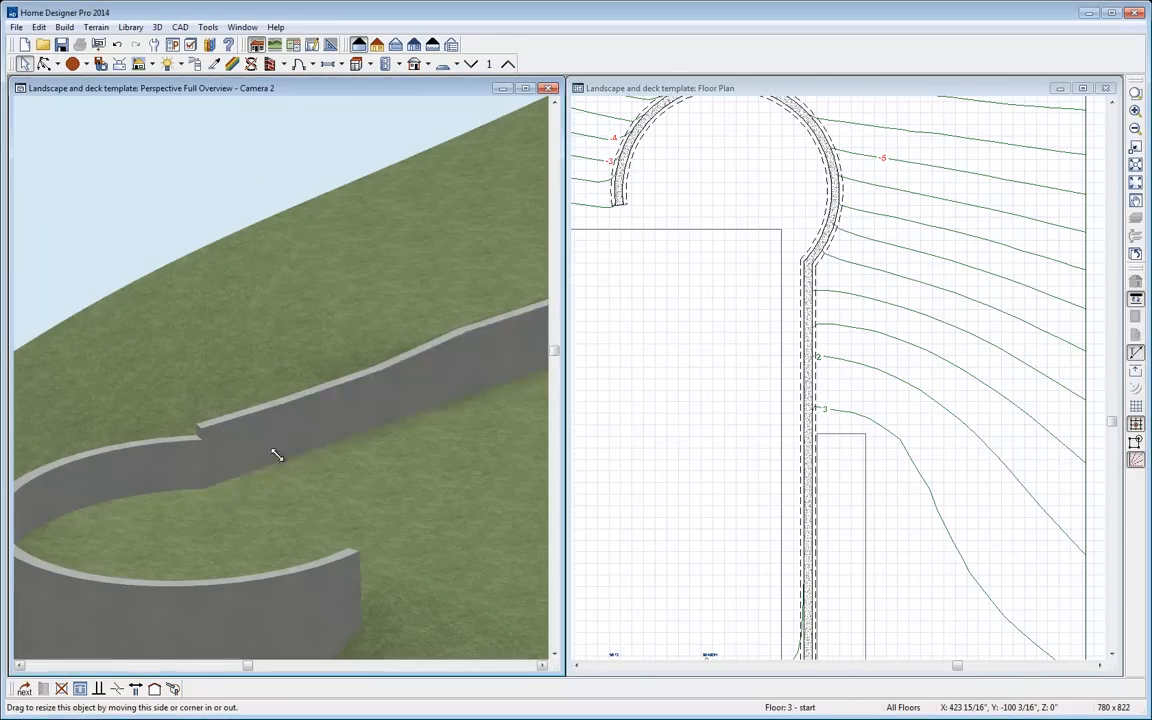
left_click(280, 460)
scroll(280, 461, "down", 5)
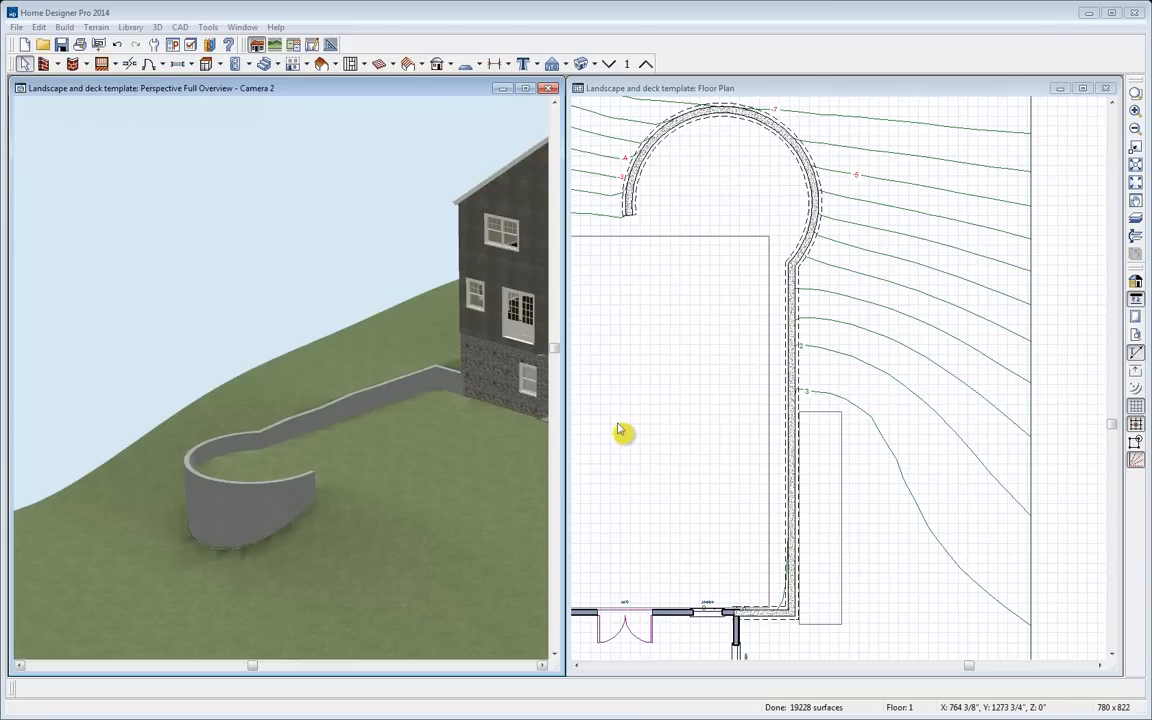
Draw a rectangular terrain feature about 28'-6" deep behind the house, from the house's rear wall and the straight retaining wall
left_click(761, 437)
scroll(676, 450, "down", 3)
middle_click_drag(671, 446, 856, 471)
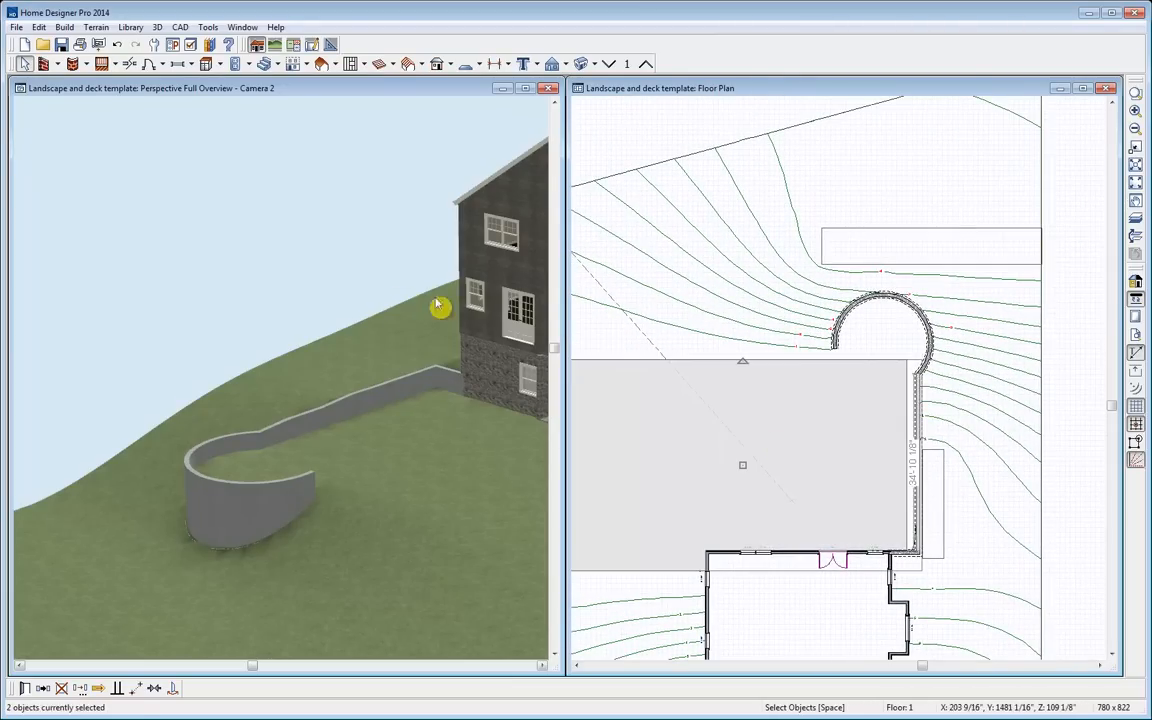
left_click(95, 27)
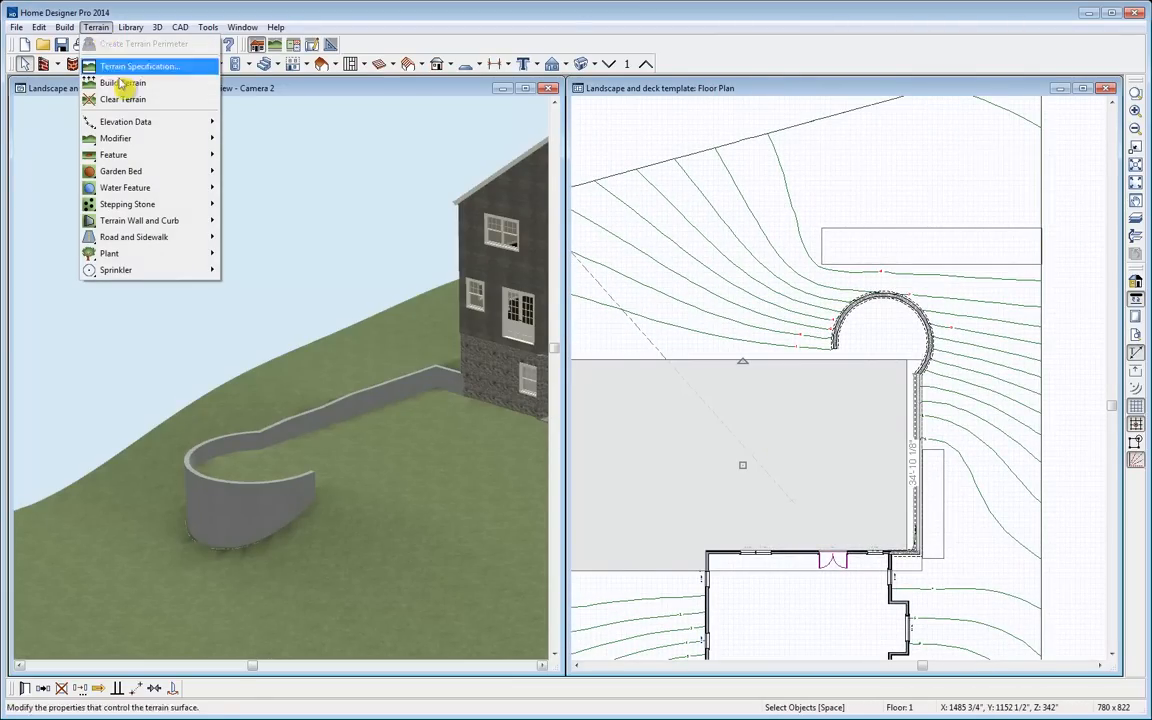
mouse_move(158, 160)
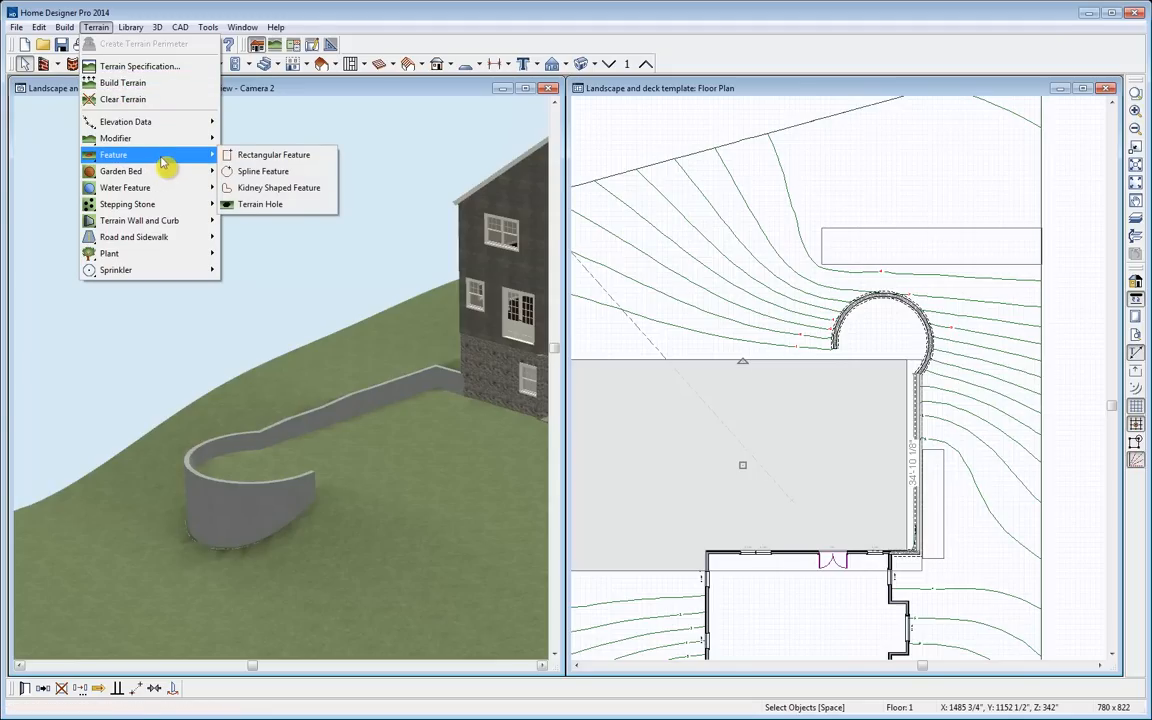
left_click(280, 160)
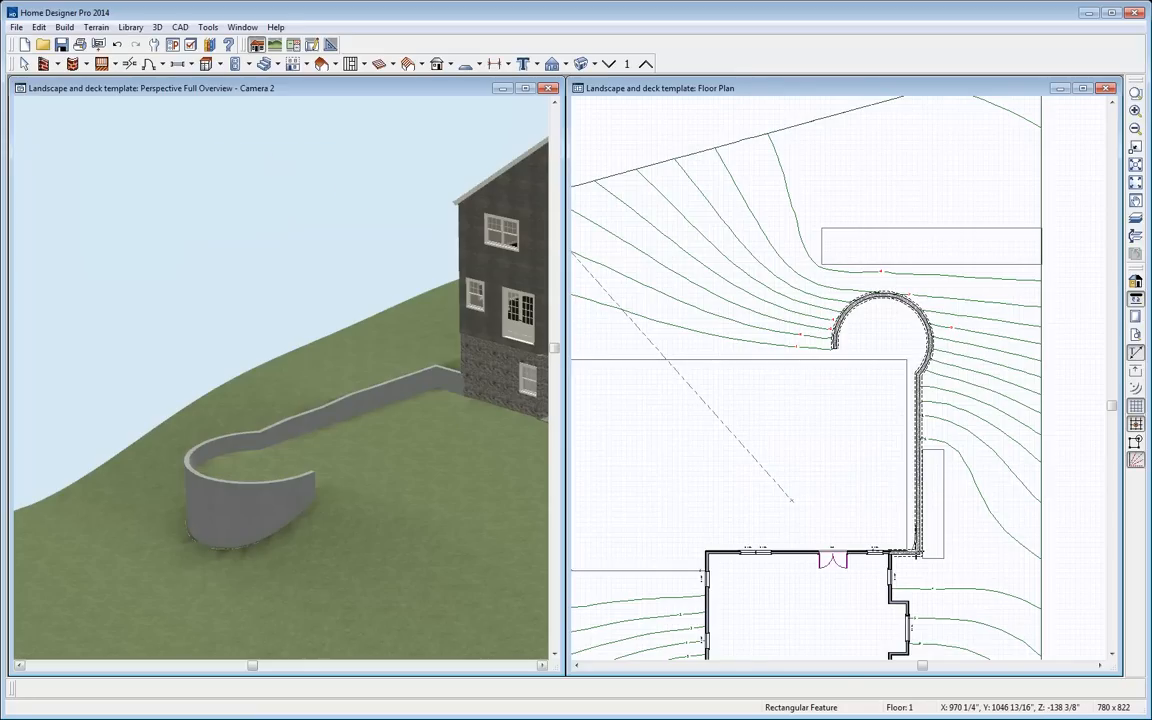
left_click_drag(919, 551, 590, 405)
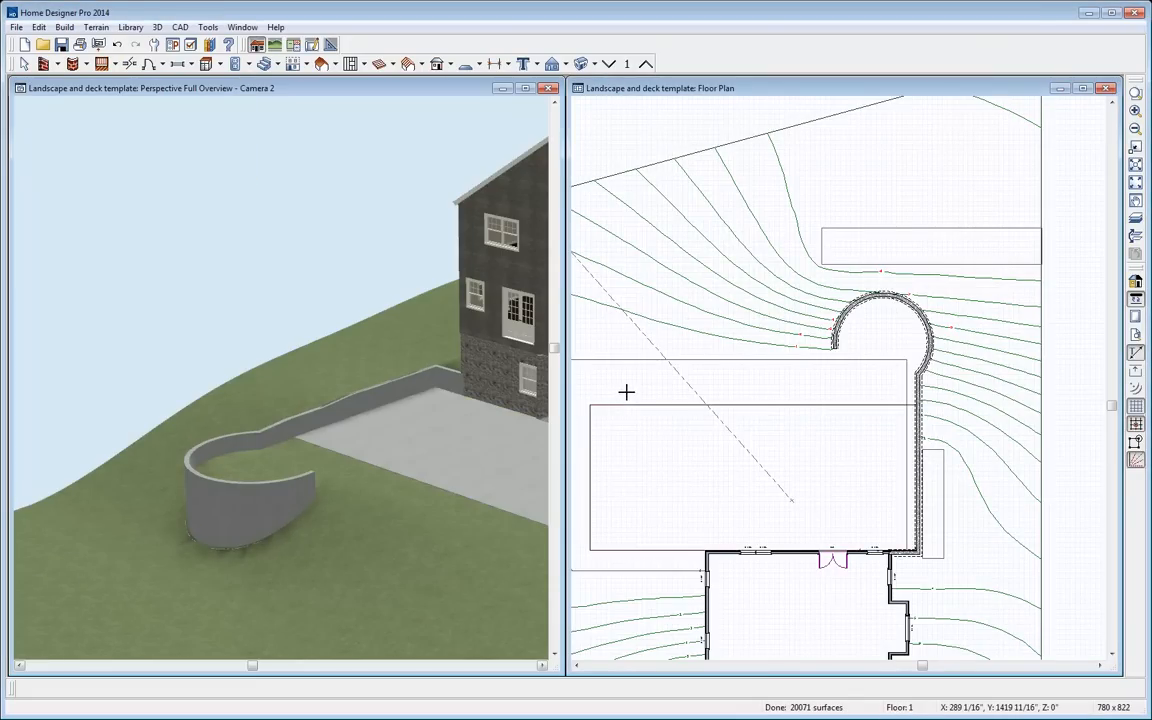
Copy the Cobblestone 1 material from the paving at the basement doors onto the rectangular terrain feature
left_click(72, 88)
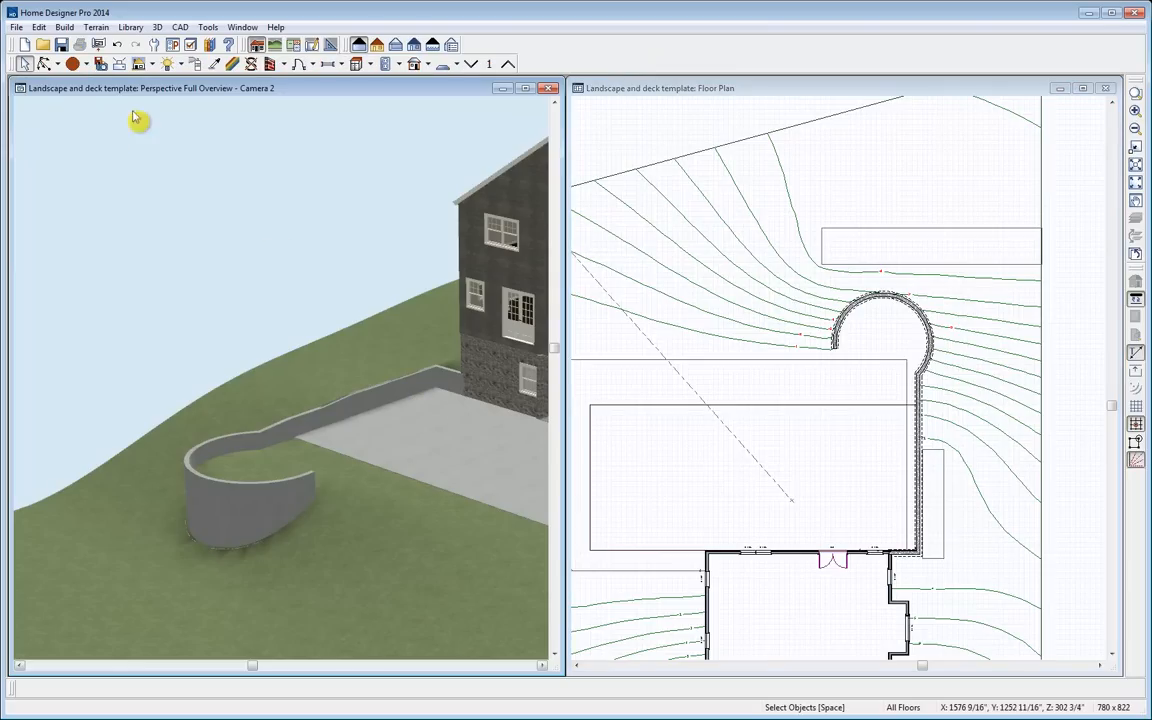
left_click(44, 63)
left_click_drag(306, 237, 440, 265)
middle_click_drag(417, 397, 288, 389)
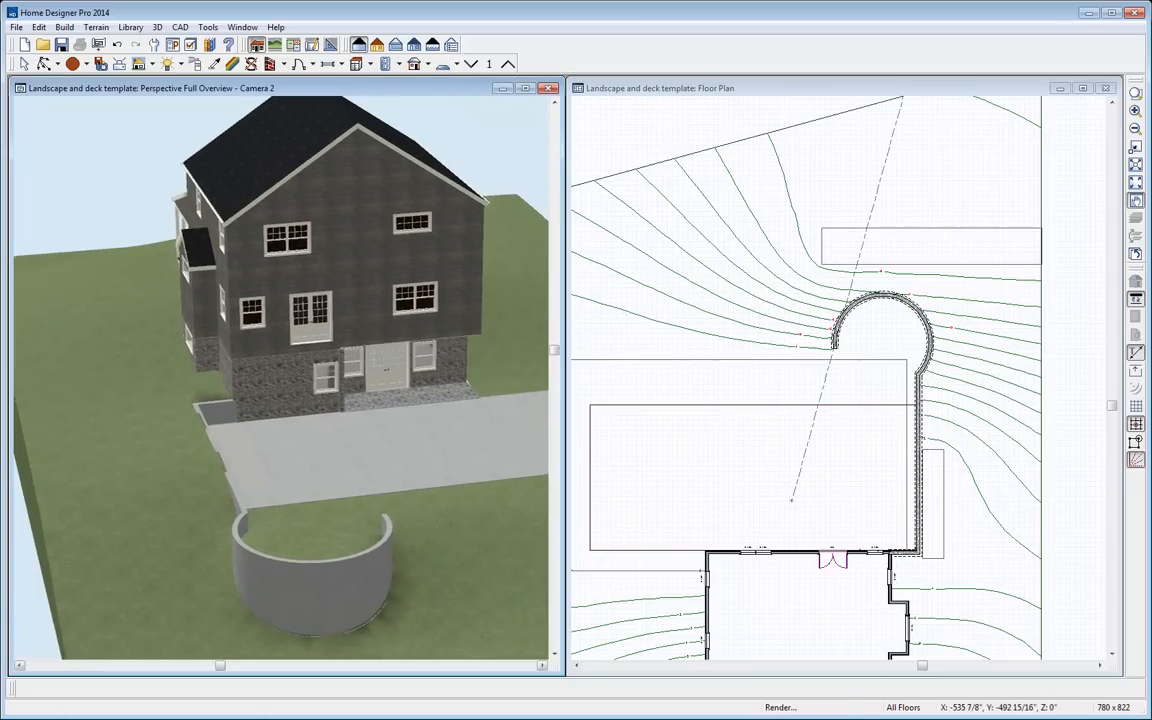
left_click(213, 64)
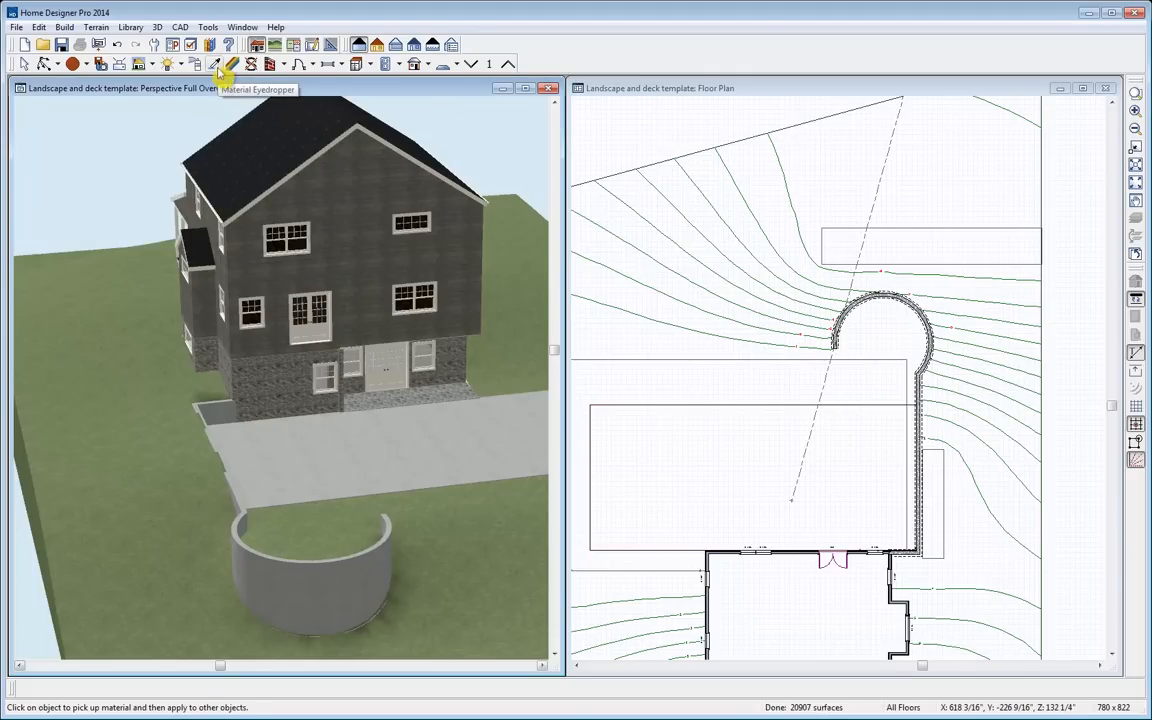
left_click(411, 354)
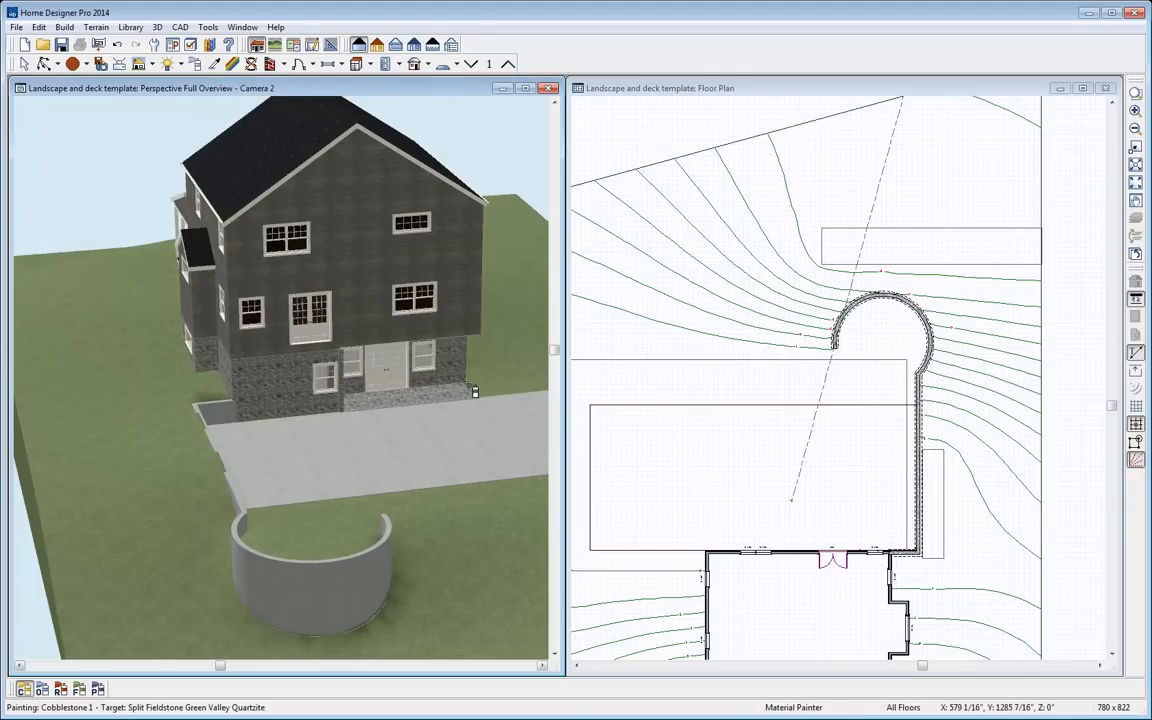
left_click(458, 465)
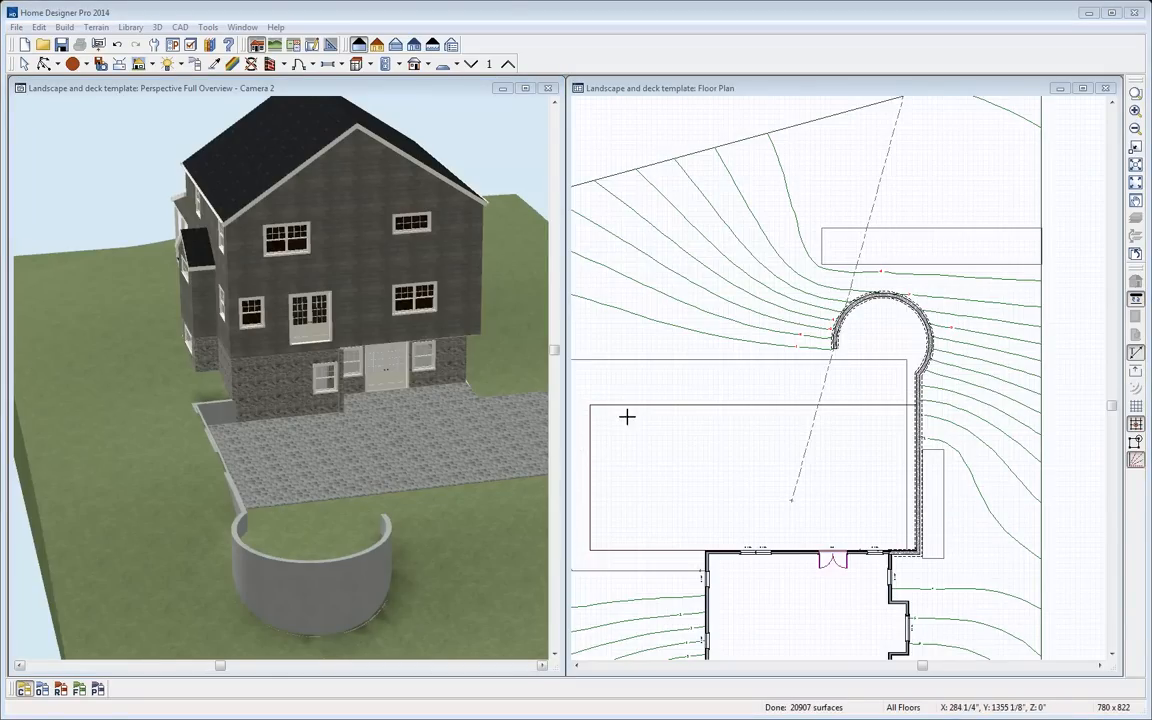
Extend the cobblestone feature's left edge in plan until it is about 68'-6" wide
left_click(774, 85)
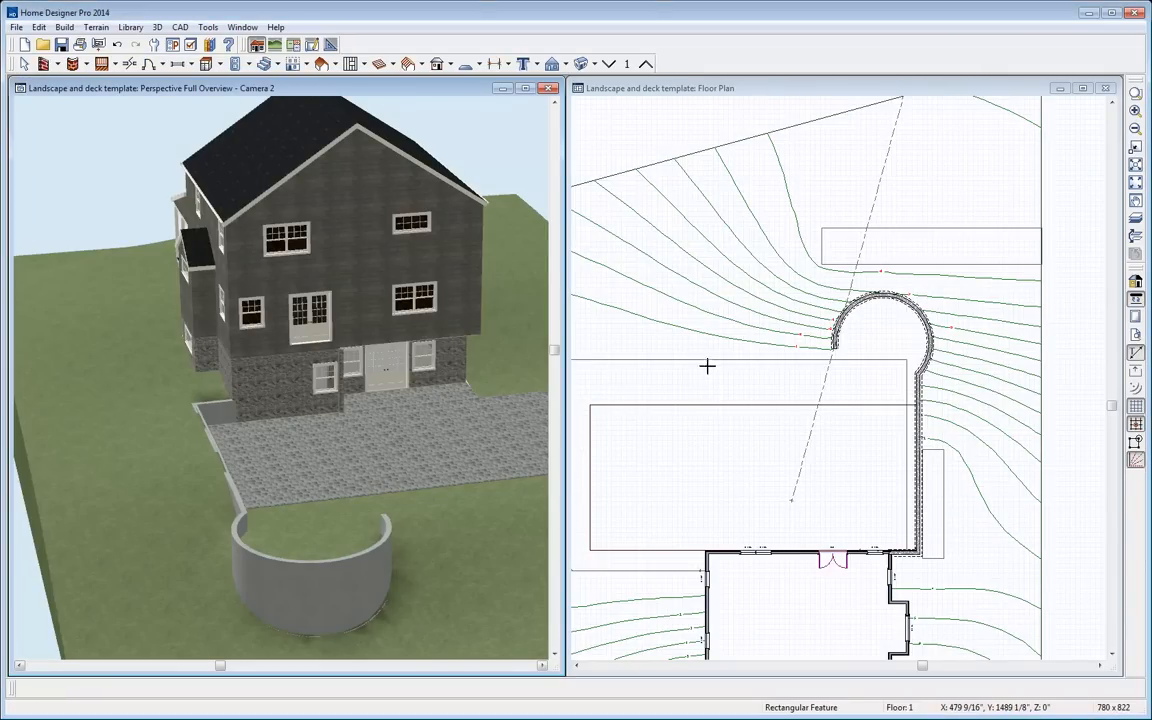
key("space")
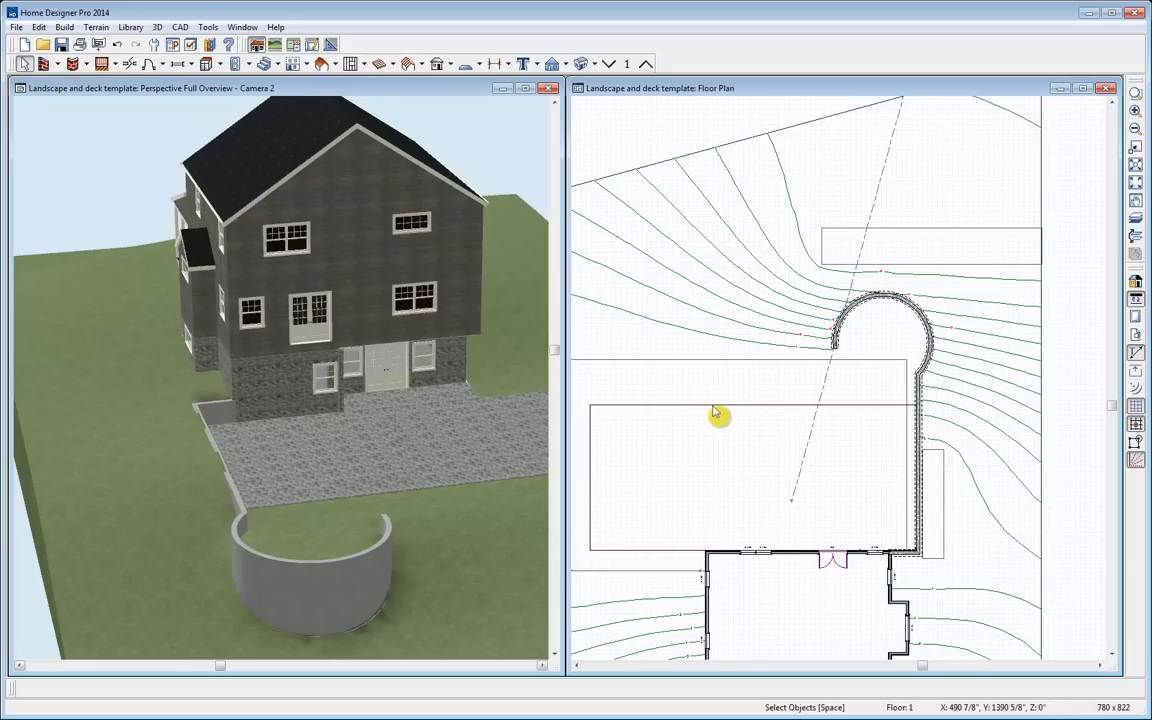
left_click(714, 410)
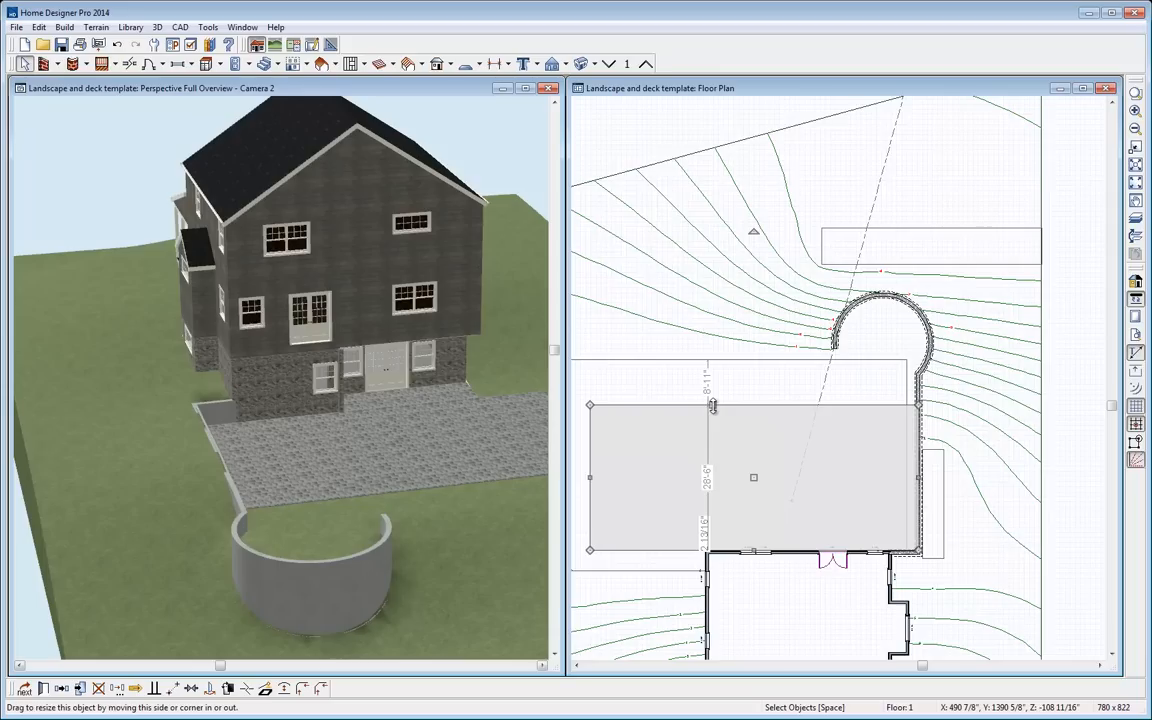
middle_click_drag(676, 458, 766, 411)
mouse_move(681, 444)
left_mouse_down()
mouse_move(603, 396)
mouse_move(663, 440)
left_mouse_up()
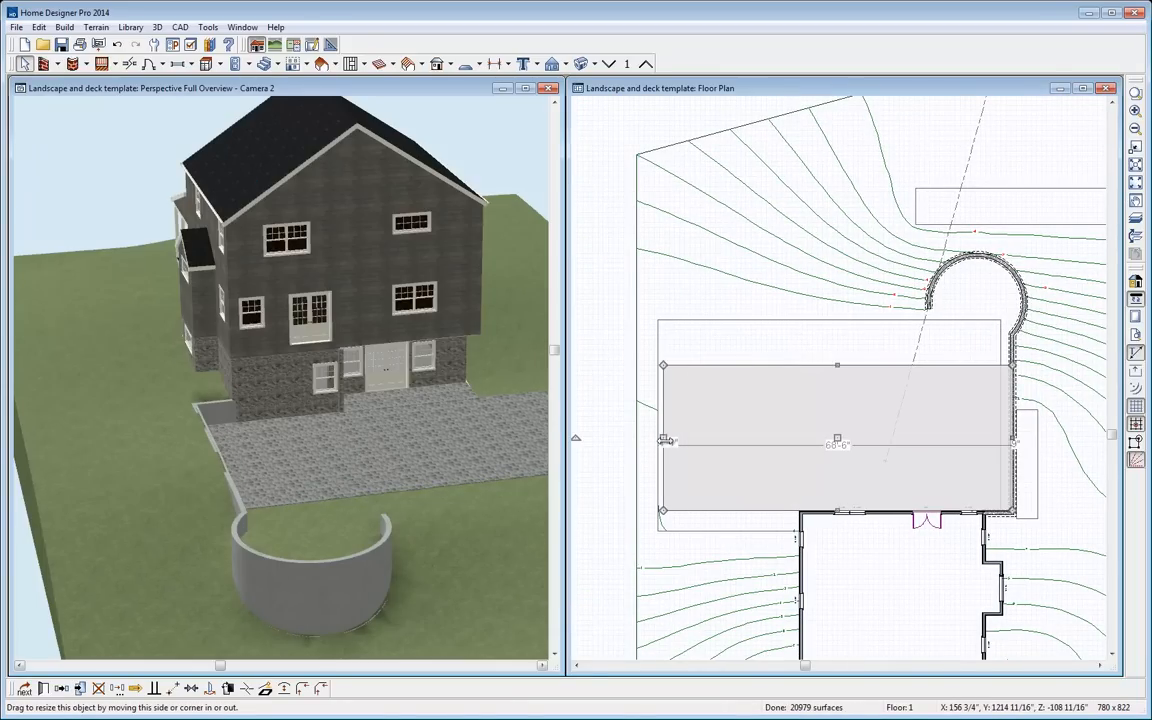
Break the cobblestone feature's rear edge and extend the left part about 8'-9" rearward
left_click(246, 690)
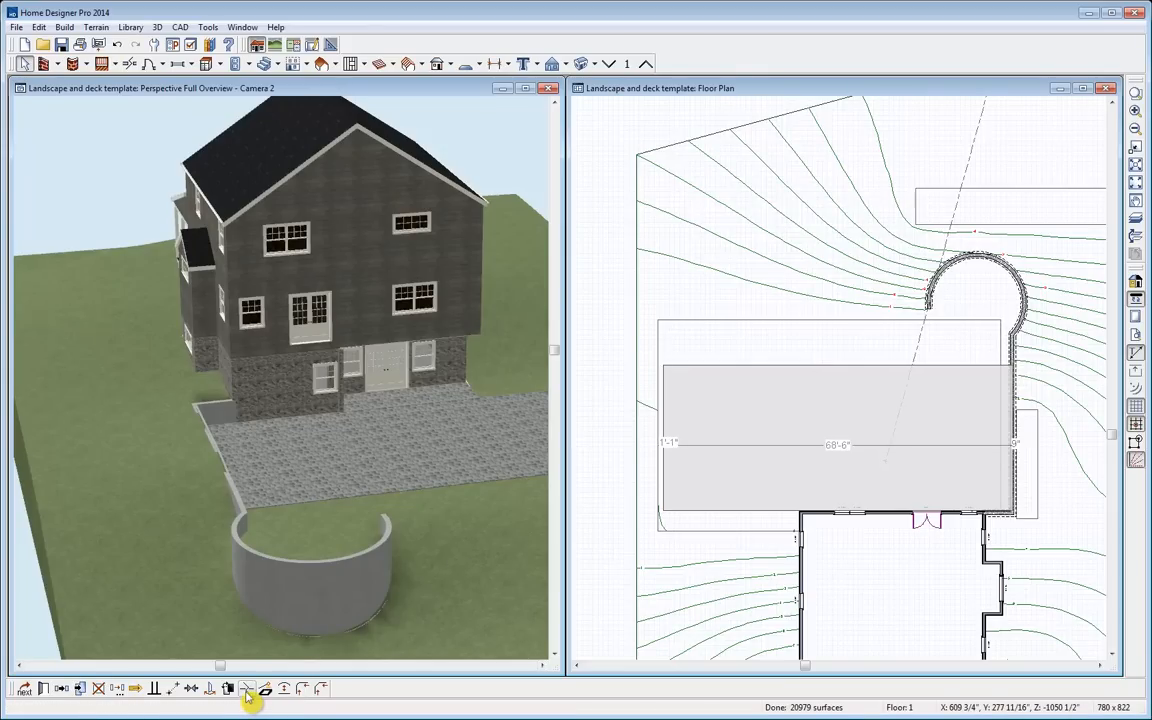
left_click(783, 366)
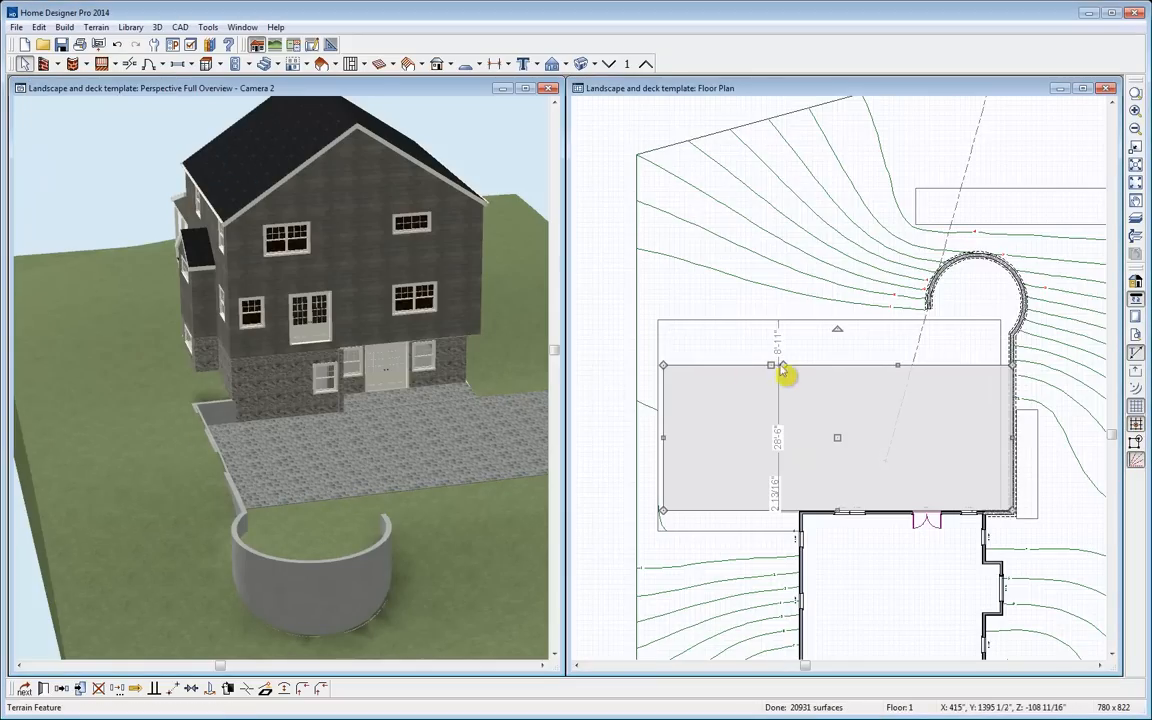
left_click_drag(770, 366, 770, 320)
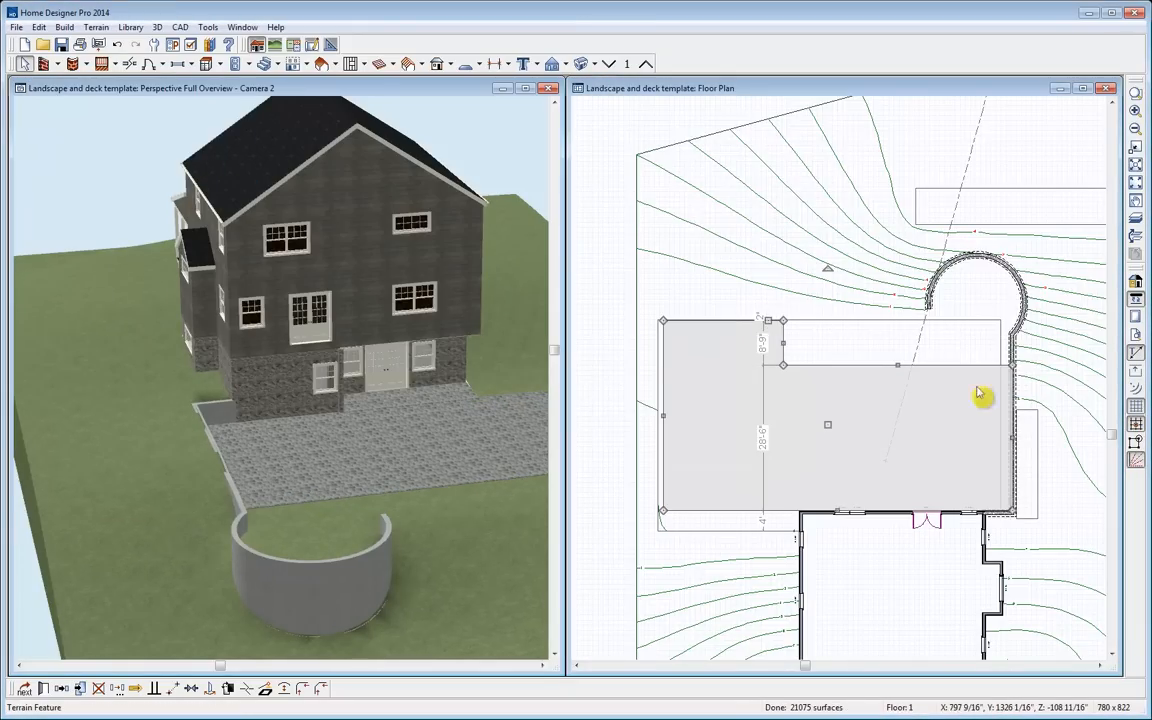
Reduce the cobblestone feature's right part to about 21'-6" deep and slant the edge joining it to the left part
left_click_drag(897, 381, 897, 401)
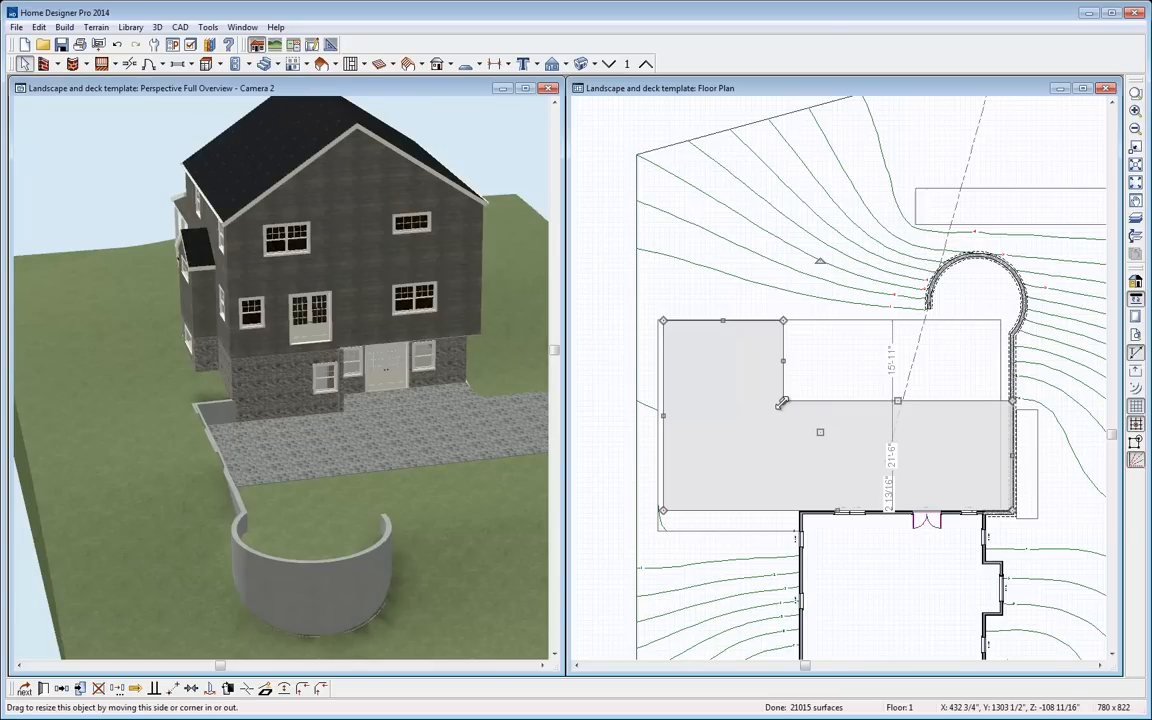
left_click_drag(781, 403, 847, 400)
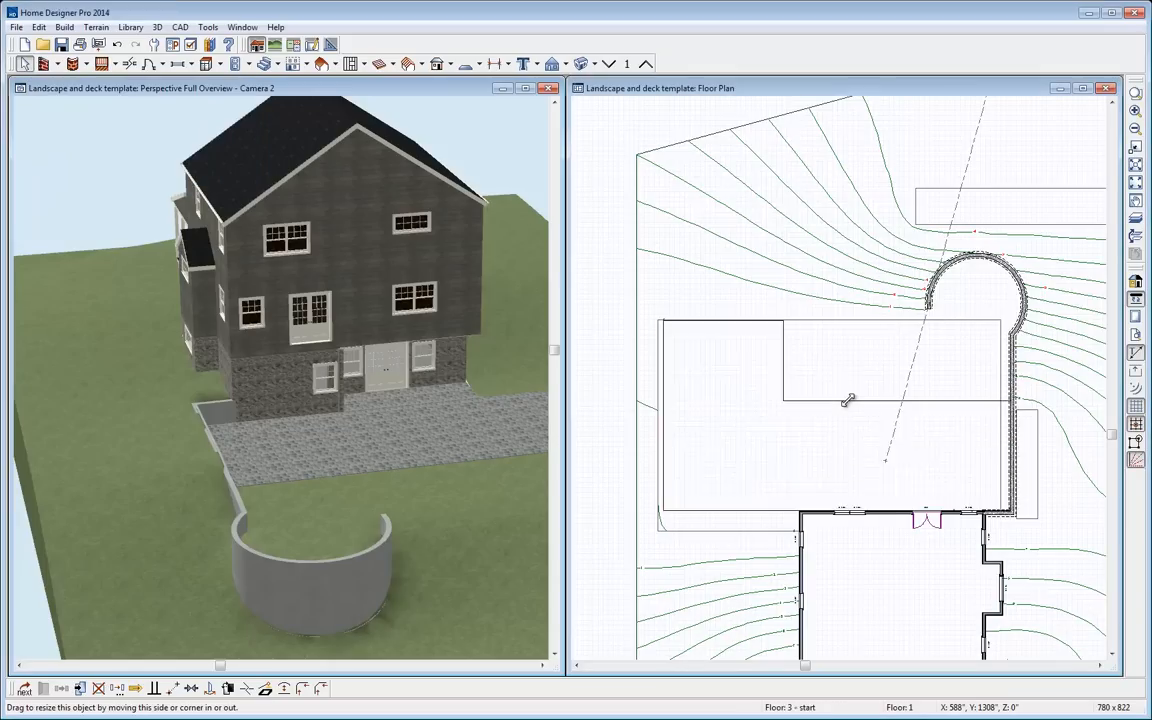
middle_click_drag(481, 432, 296, 380)
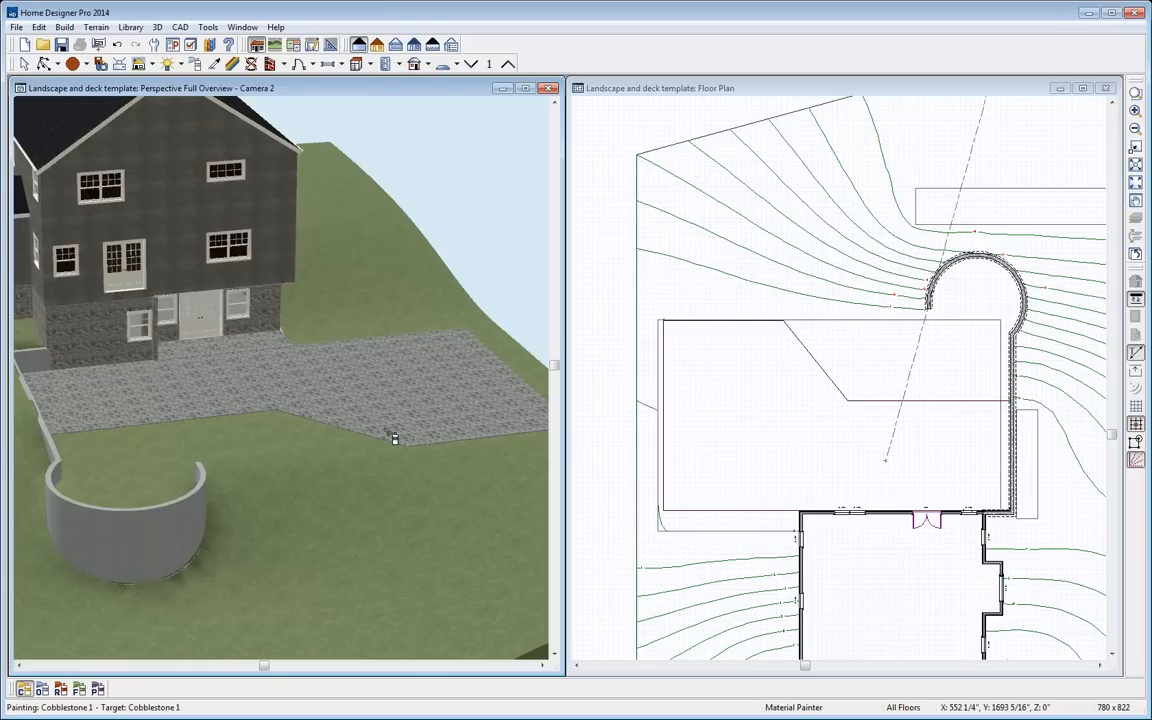
Convert the feature's slanted edge to an arc and bow it inward as a concave curve
left_click(825, 378)
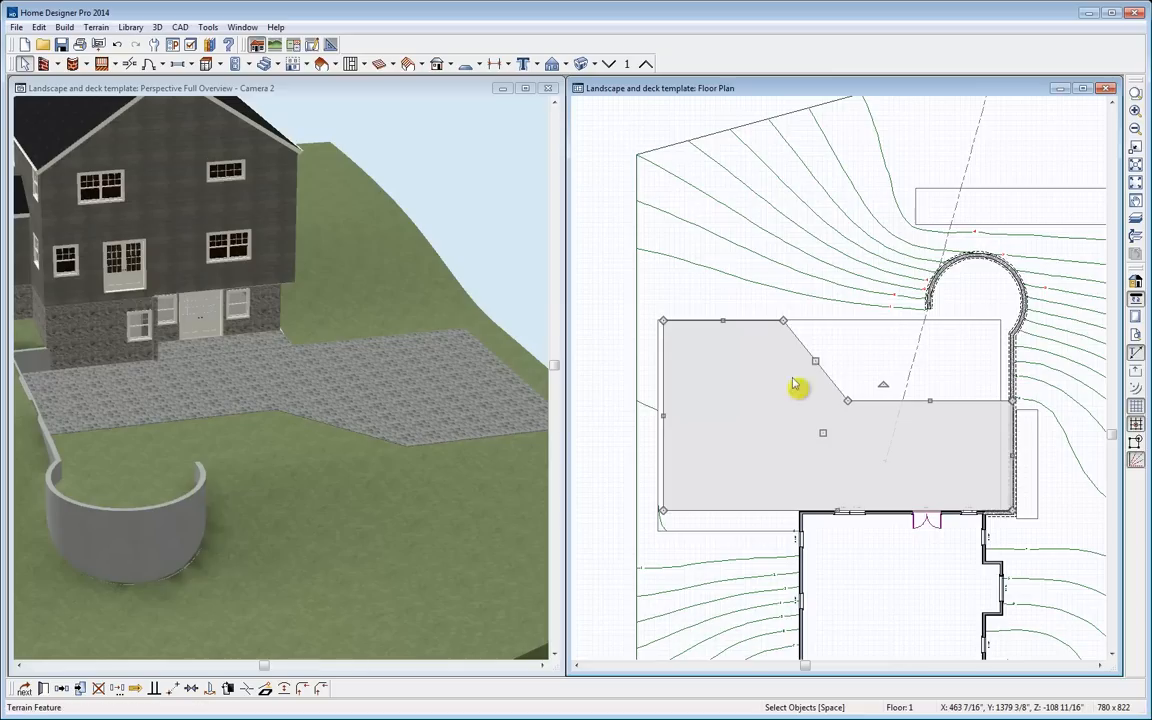
left_click(305, 689)
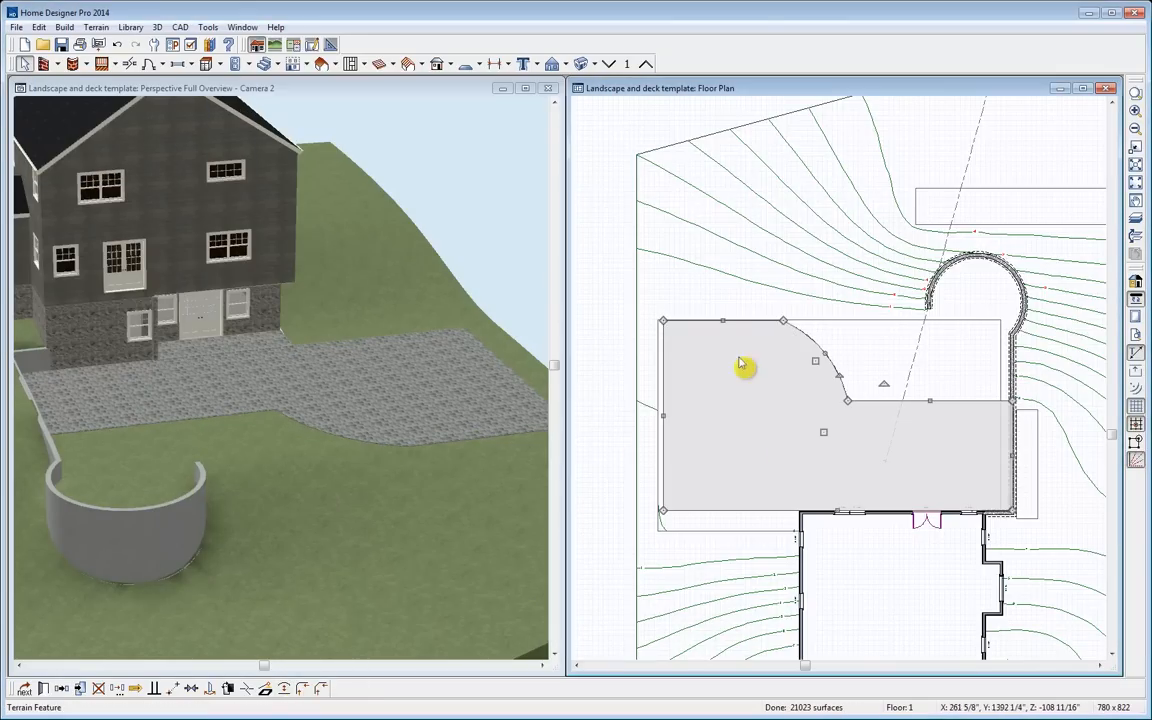
mouse_move(838, 372)
left_mouse_down()
mouse_move(812, 391)
mouse_move(826, 393)
left_mouse_up()
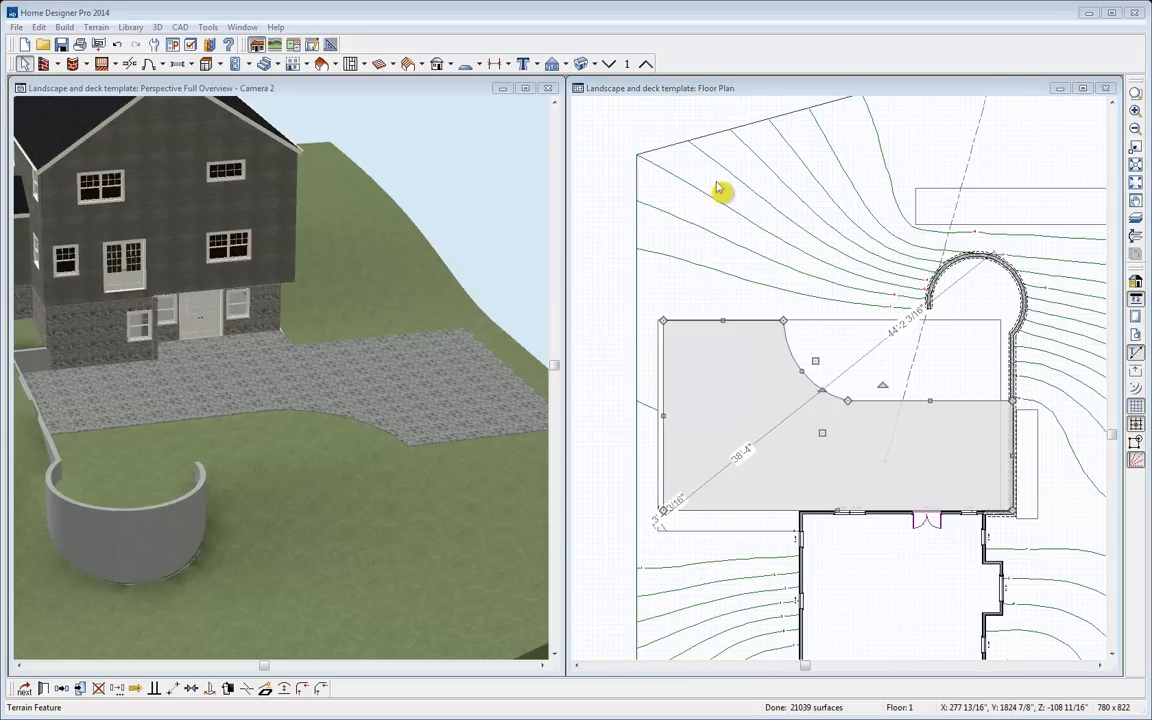
Draw a roughly circular spline terrain feature inside the curved retaining wall and centre it within the wall's arc
left_click(96, 27)
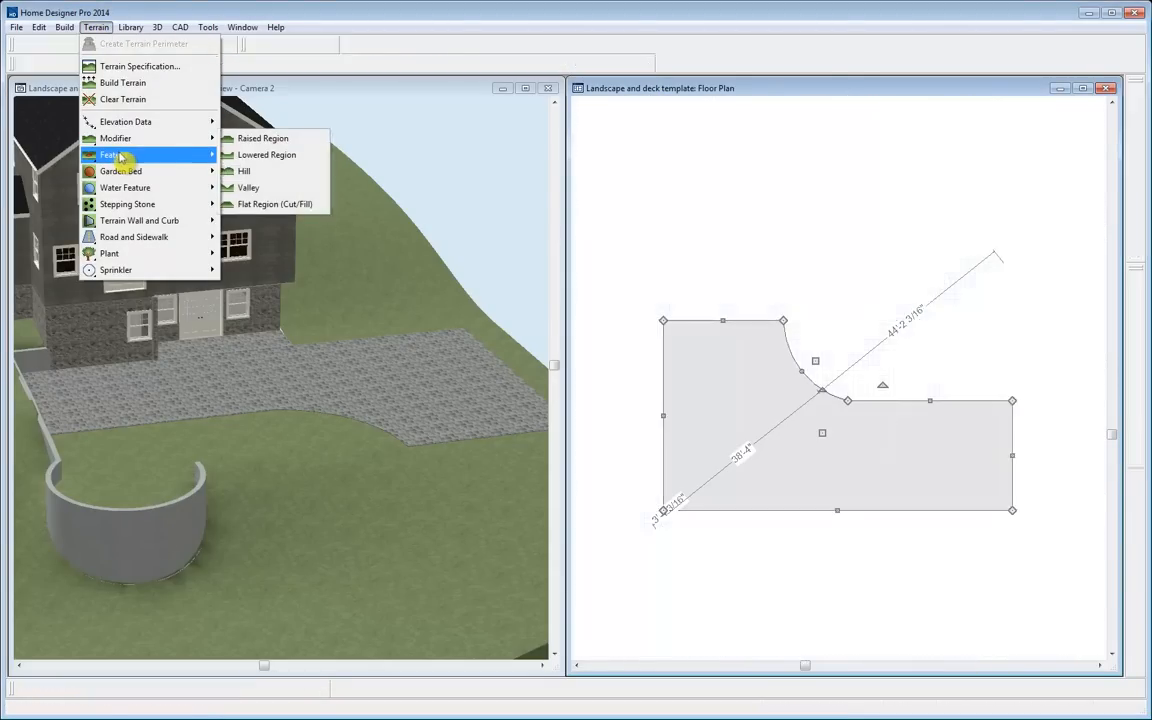
mouse_move(113, 154)
left_click(262, 172)
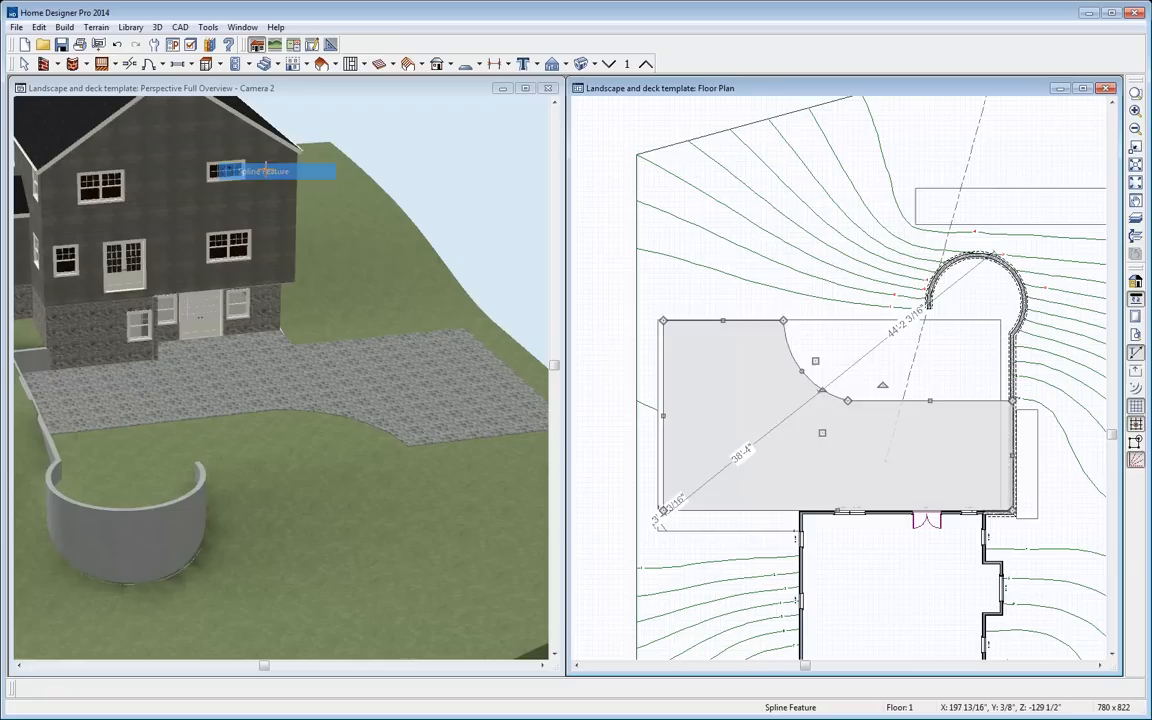
left_click_drag(962, 282, 999, 320)
left_click(1003, 330)
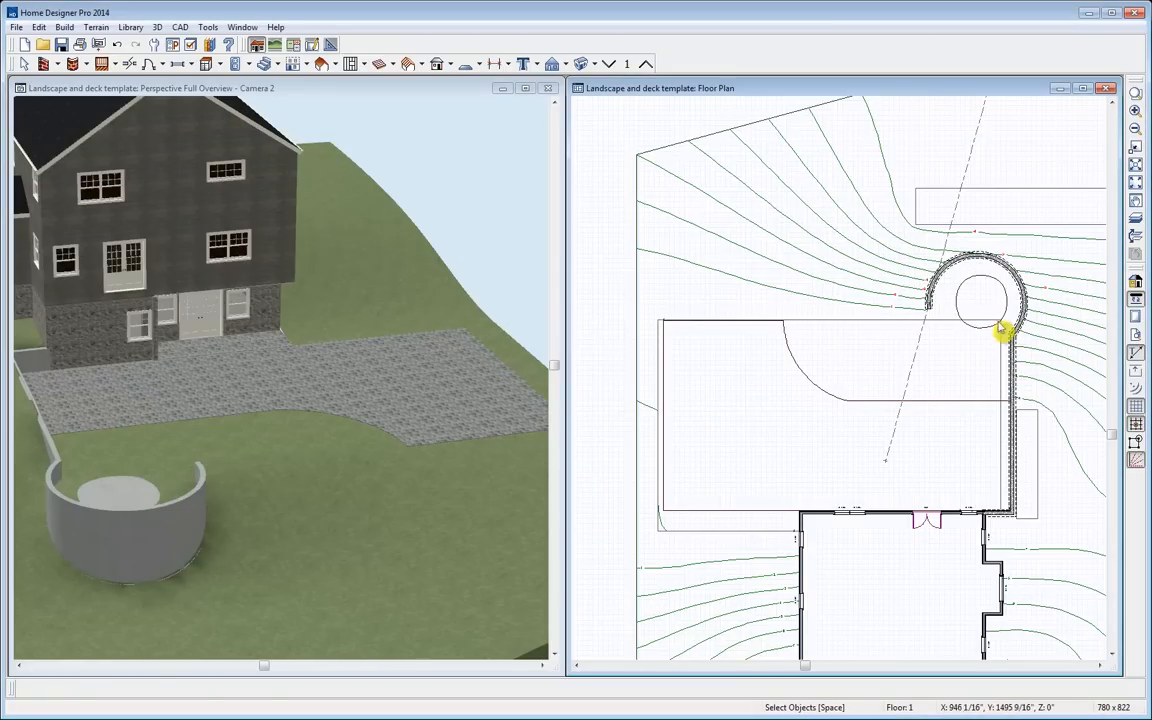
left_click(990, 309)
left_click_drag(976, 306, 976, 306)
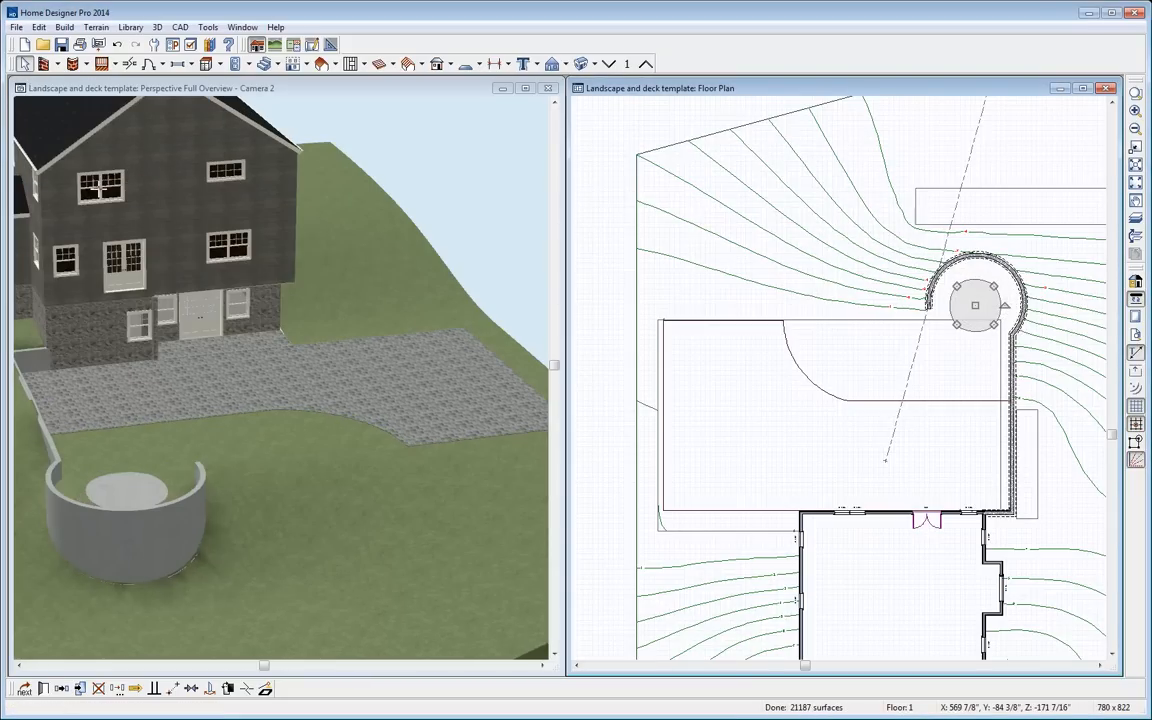
Copy the patio's Cobblestone 1 material onto the round terrain feature with the Material Painter
left_click(212, 88)
left_click(218, 65)
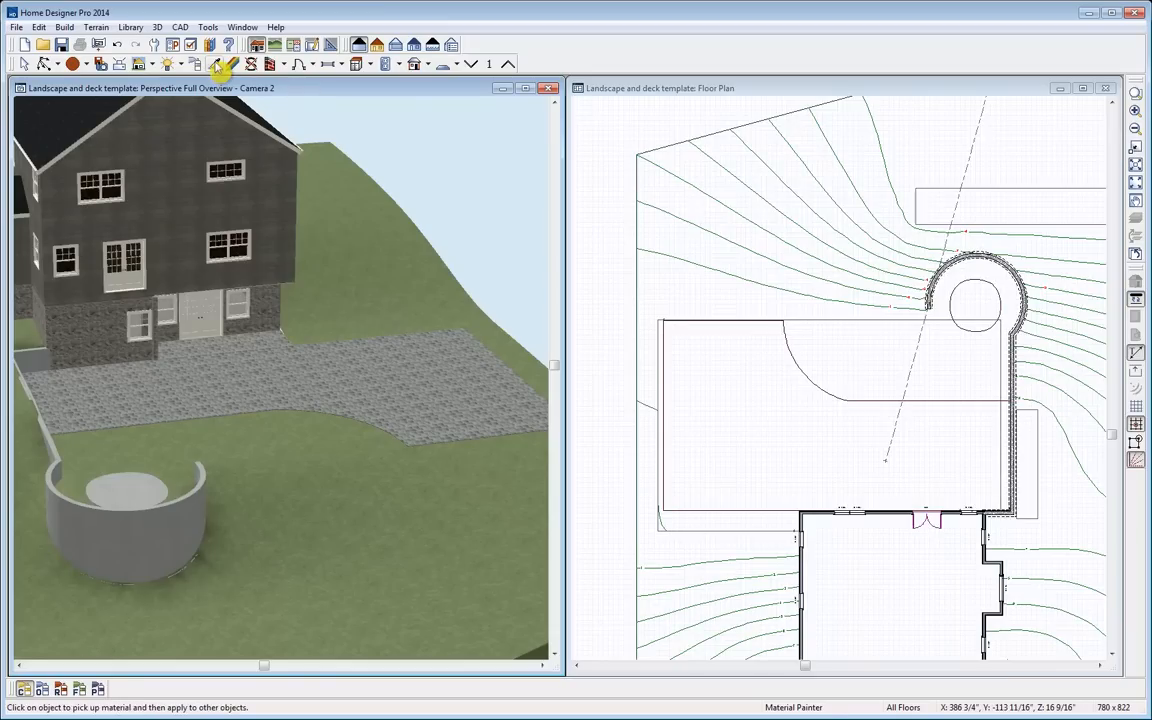
left_click(197, 391)
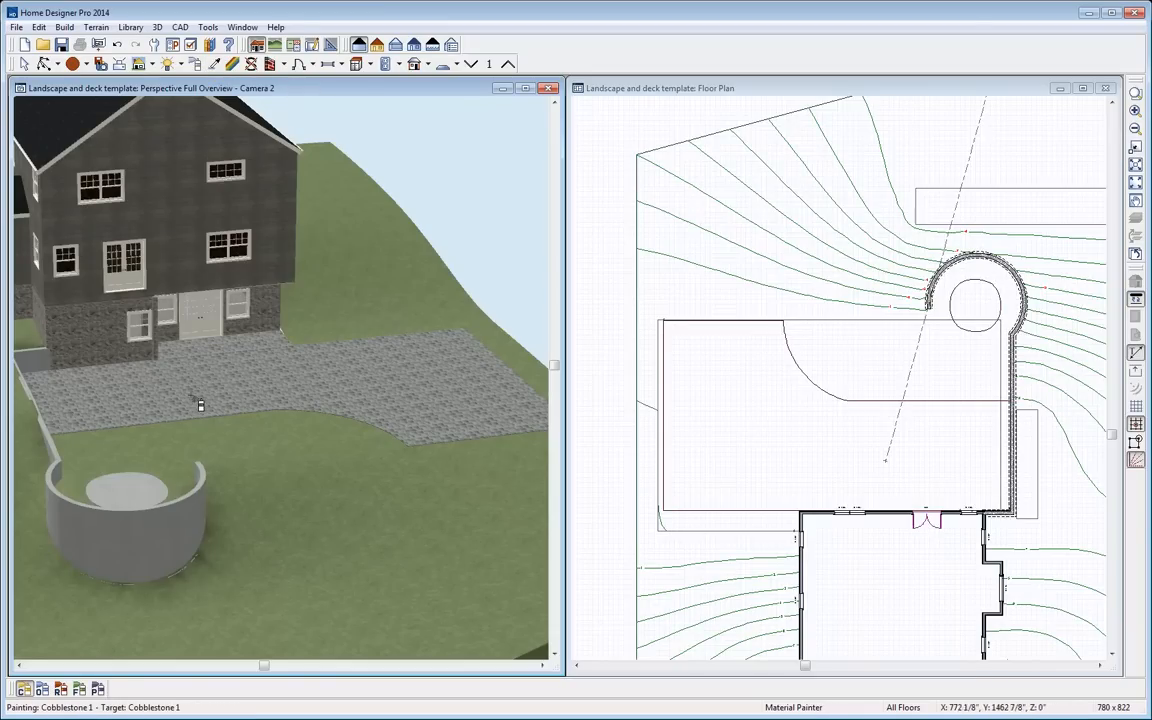
left_click(145, 494)
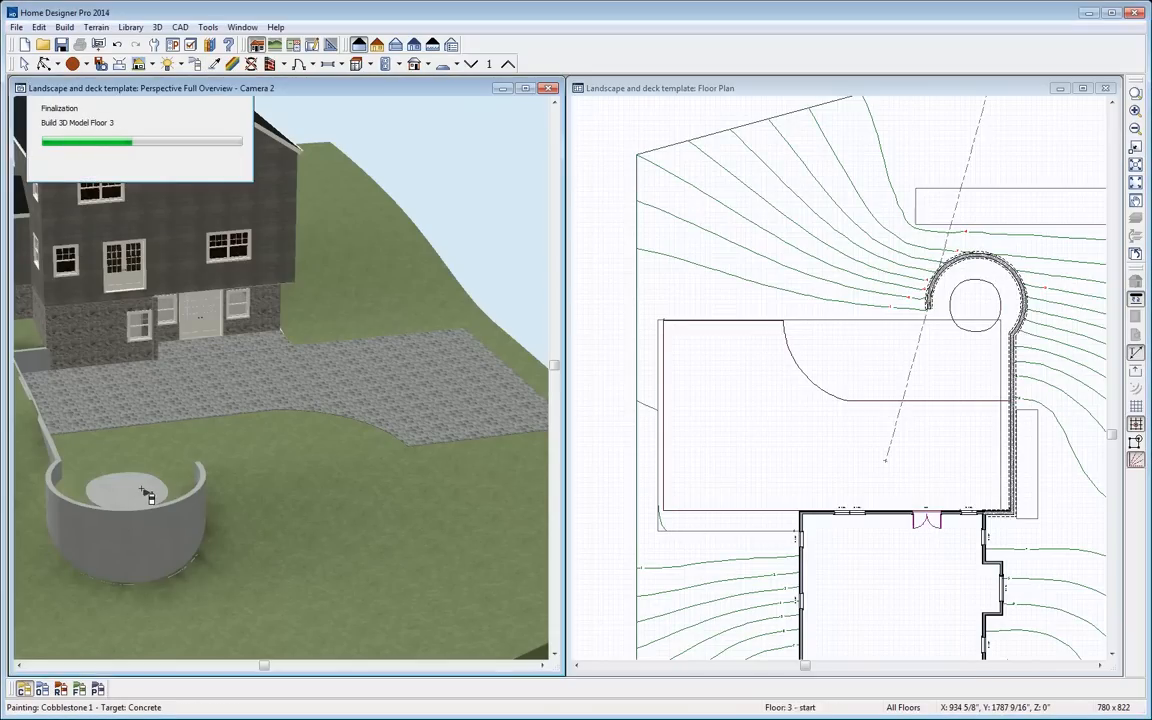
left_click(44, 63)
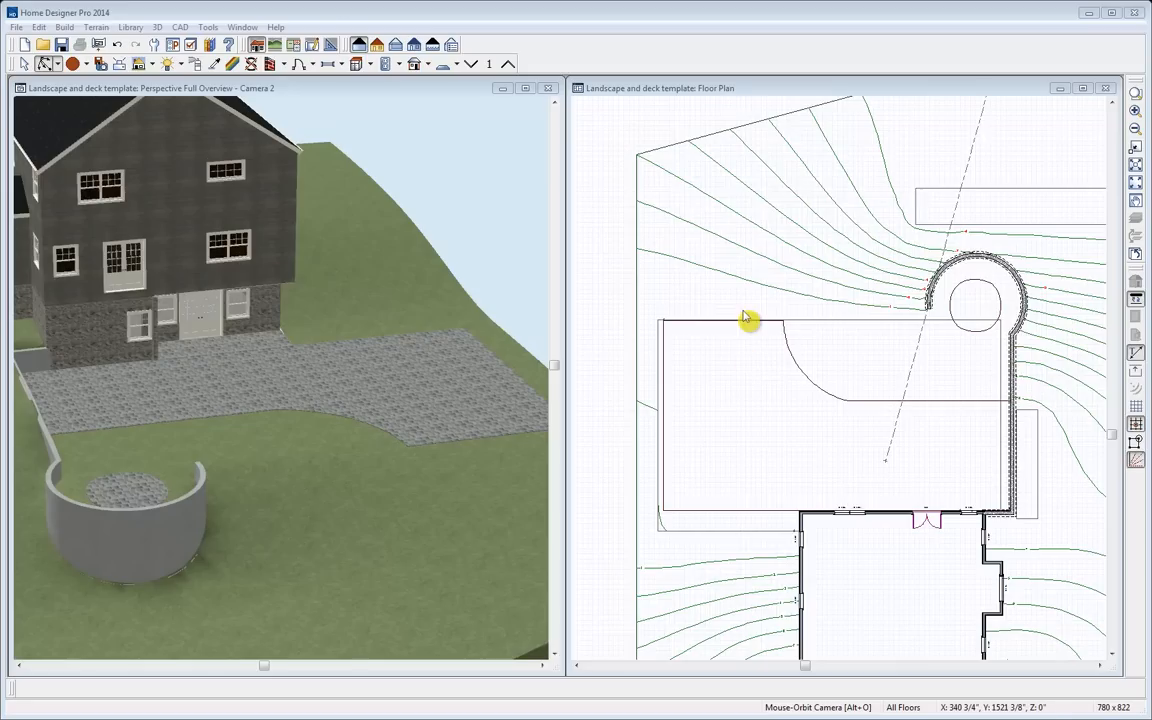
Draw a straight deck railing about 9'-3" long rearward from the house's left rear corner in plan
middle_click_drag(989, 467, 905, 450)
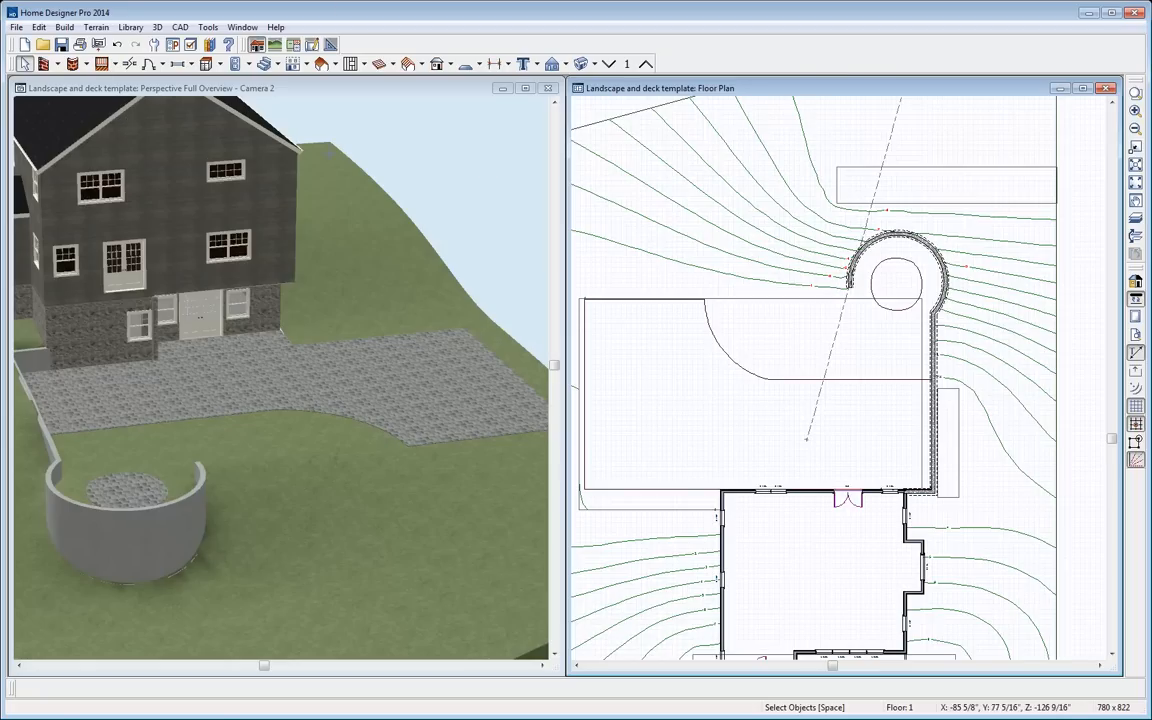
left_click(117, 65)
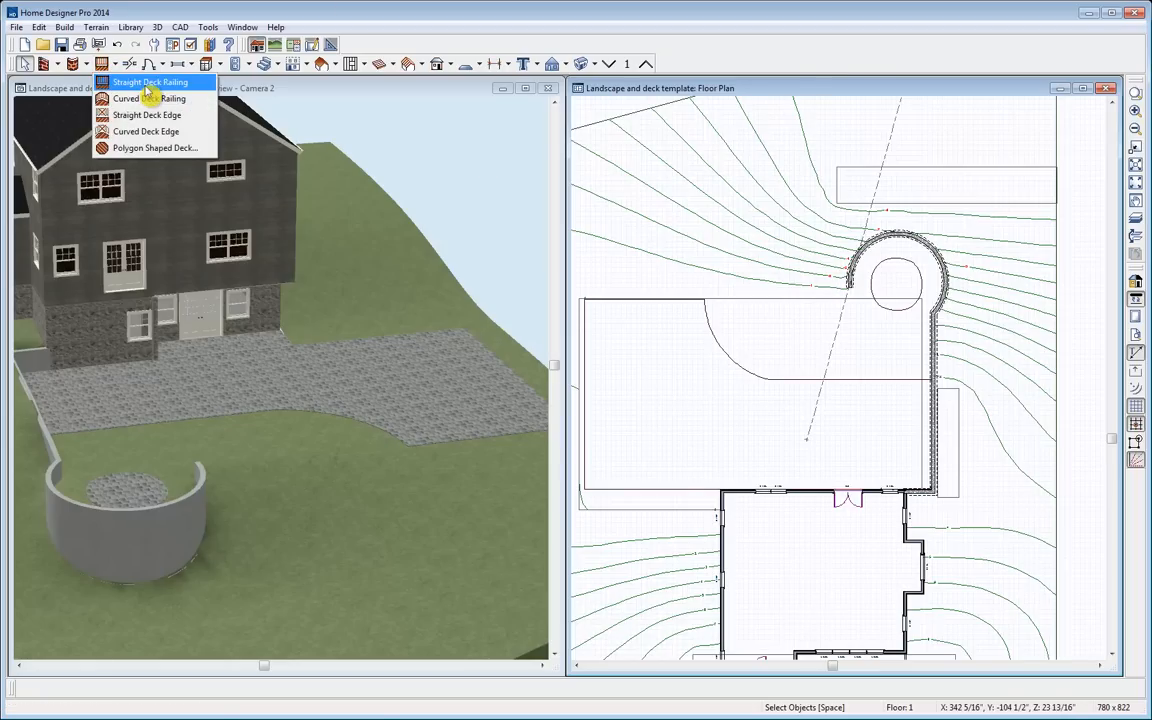
left_click(146, 84)
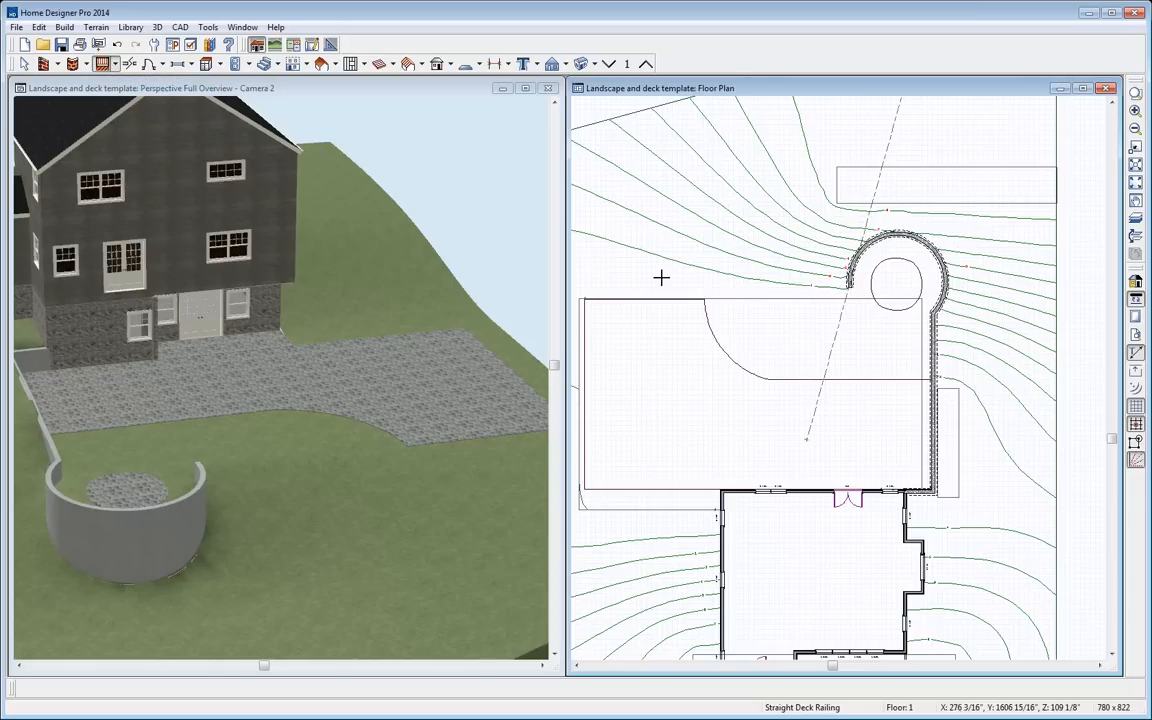
left_click(117, 65)
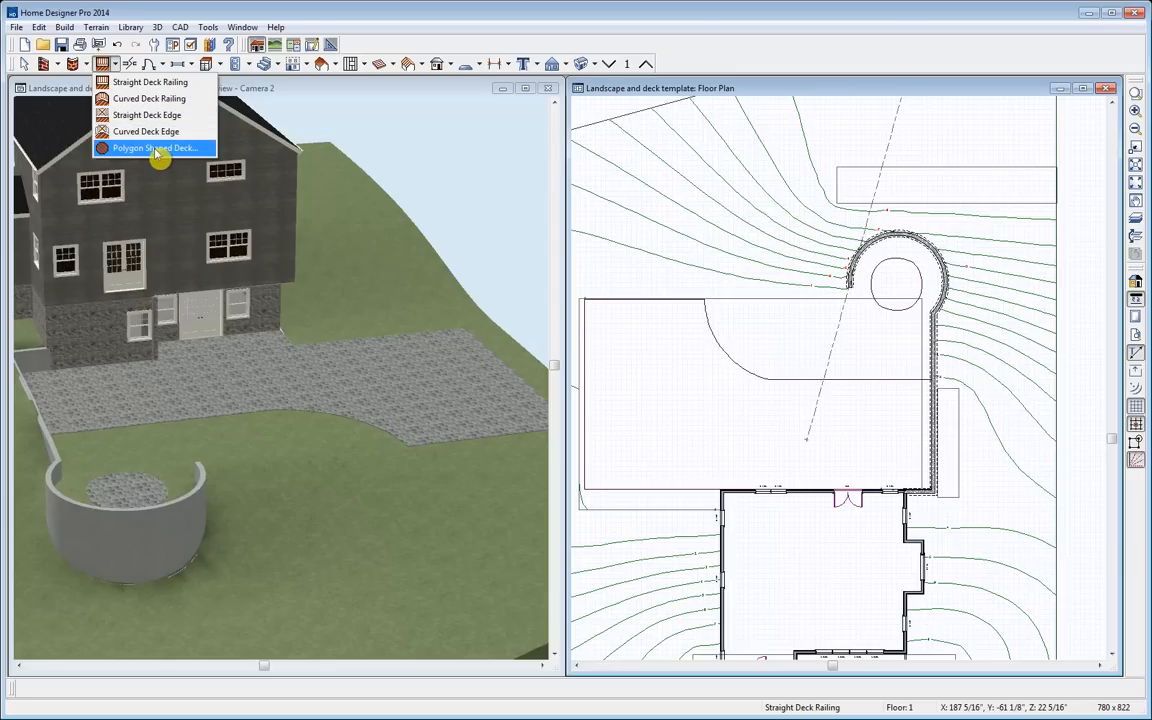
left_click(160, 82)
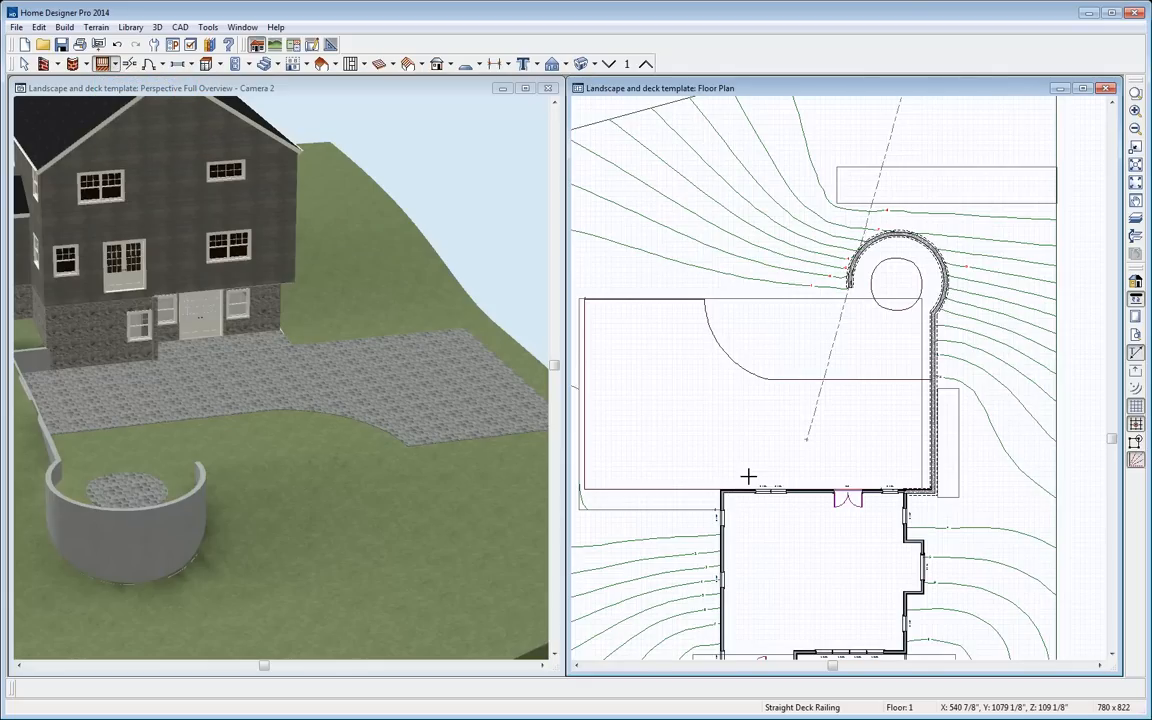
scroll(737, 480, "up", 3)
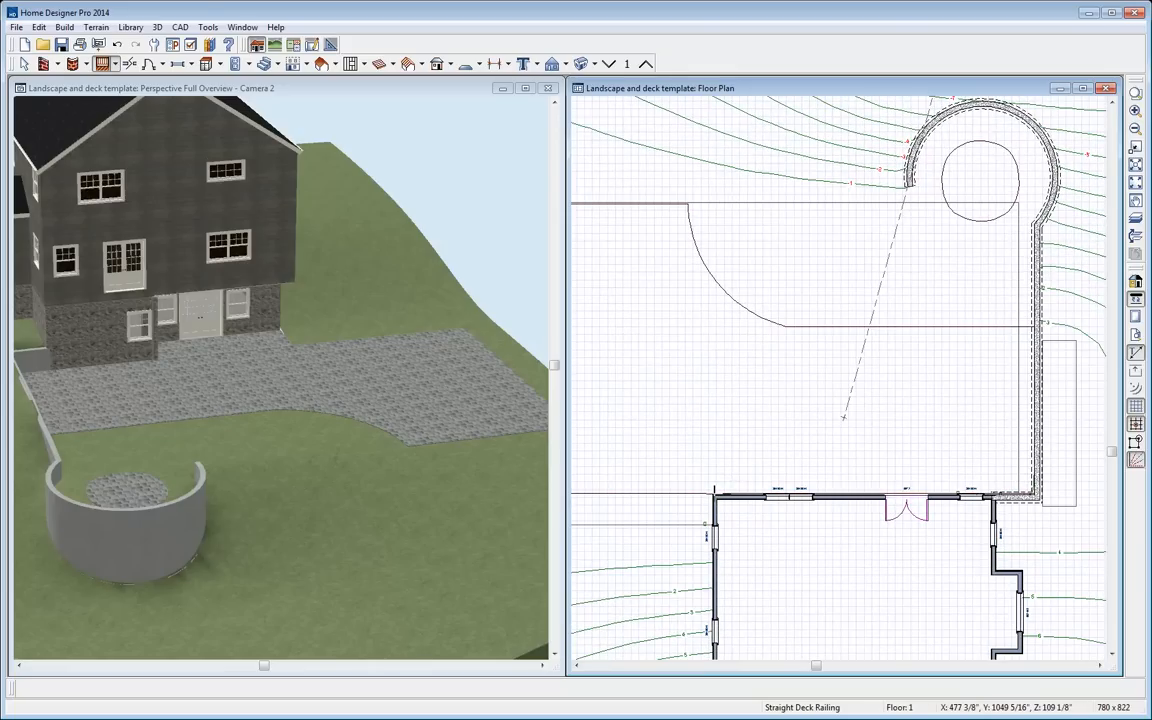
left_click_drag(714, 492, 711, 409)
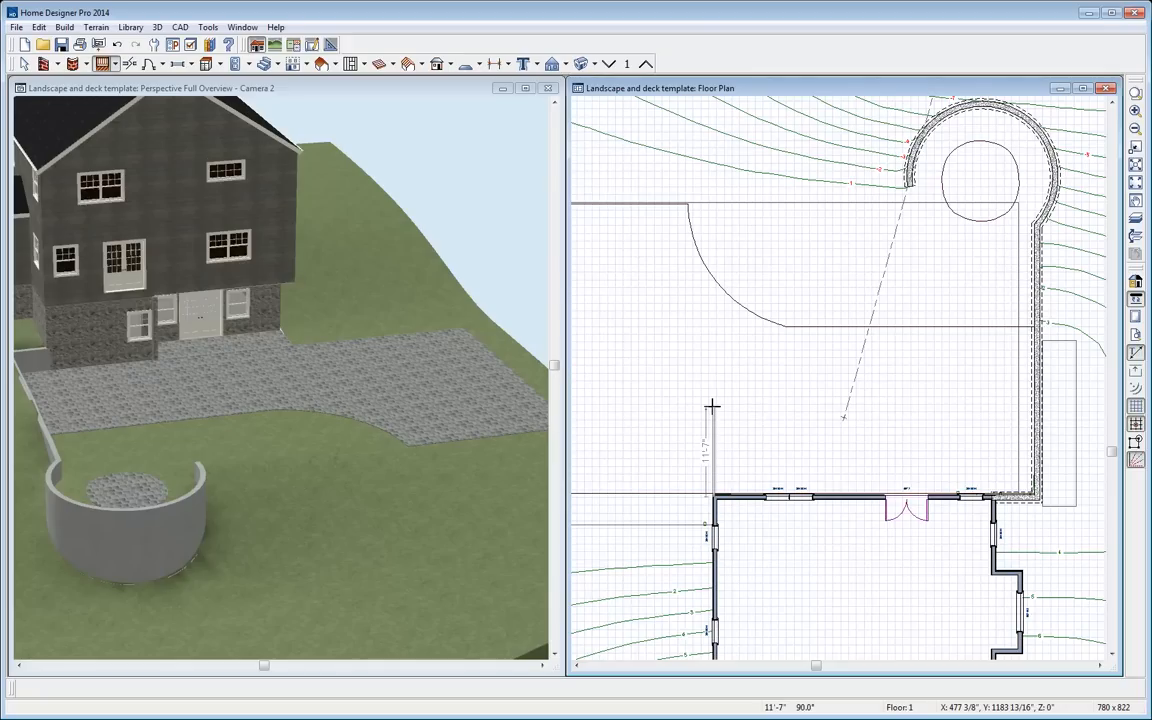
left_click_drag(712, 405, 713, 423)
left_click_drag(712, 420, 712, 422)
key("space")
left_click(714, 445)
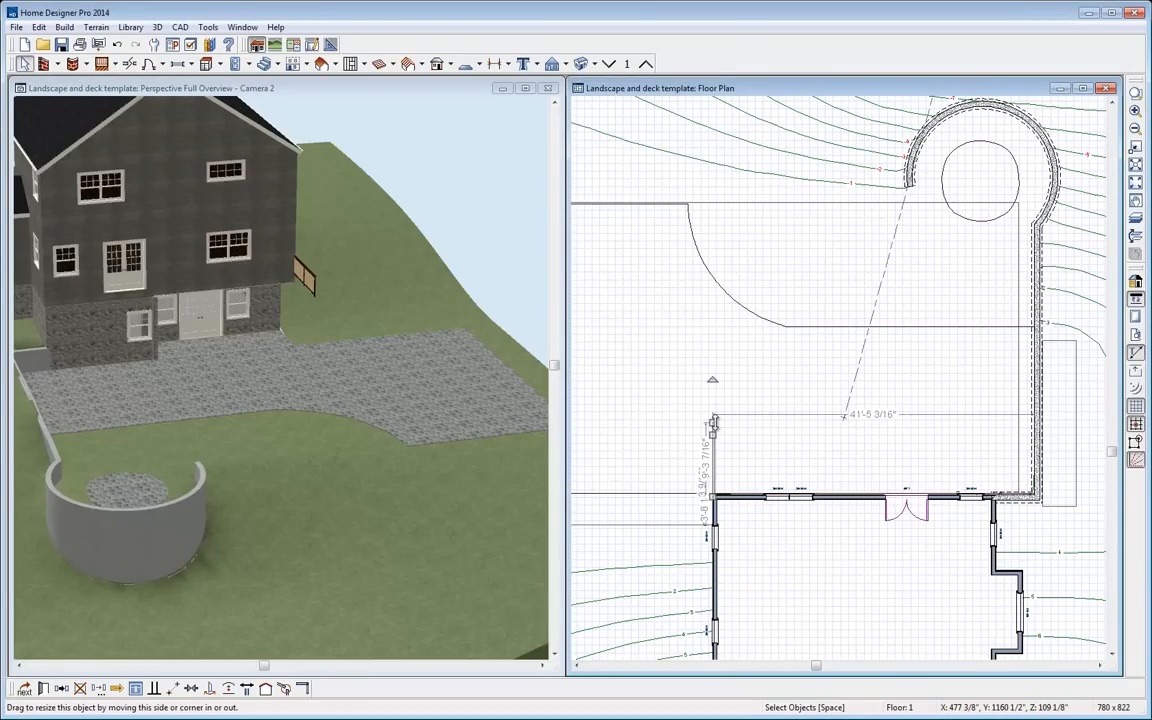
Set the new deck railing's length to 9'-6", keeping it attached at the house corner
left_click(705, 475)
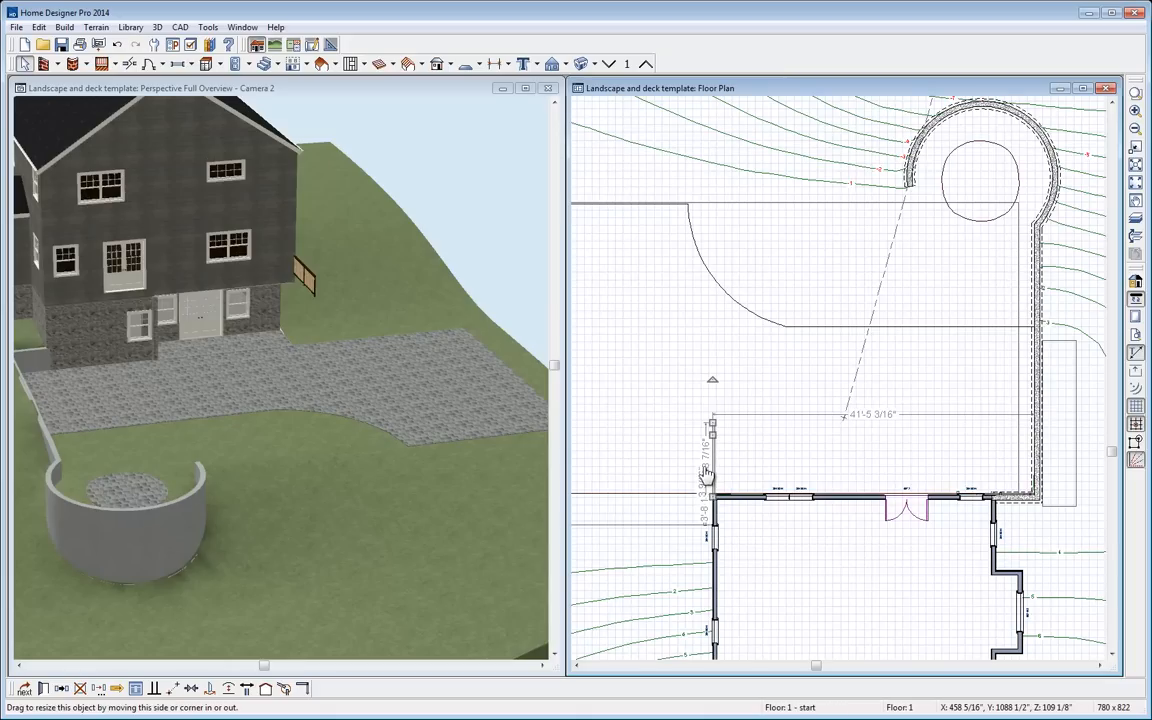
left_click(708, 464)
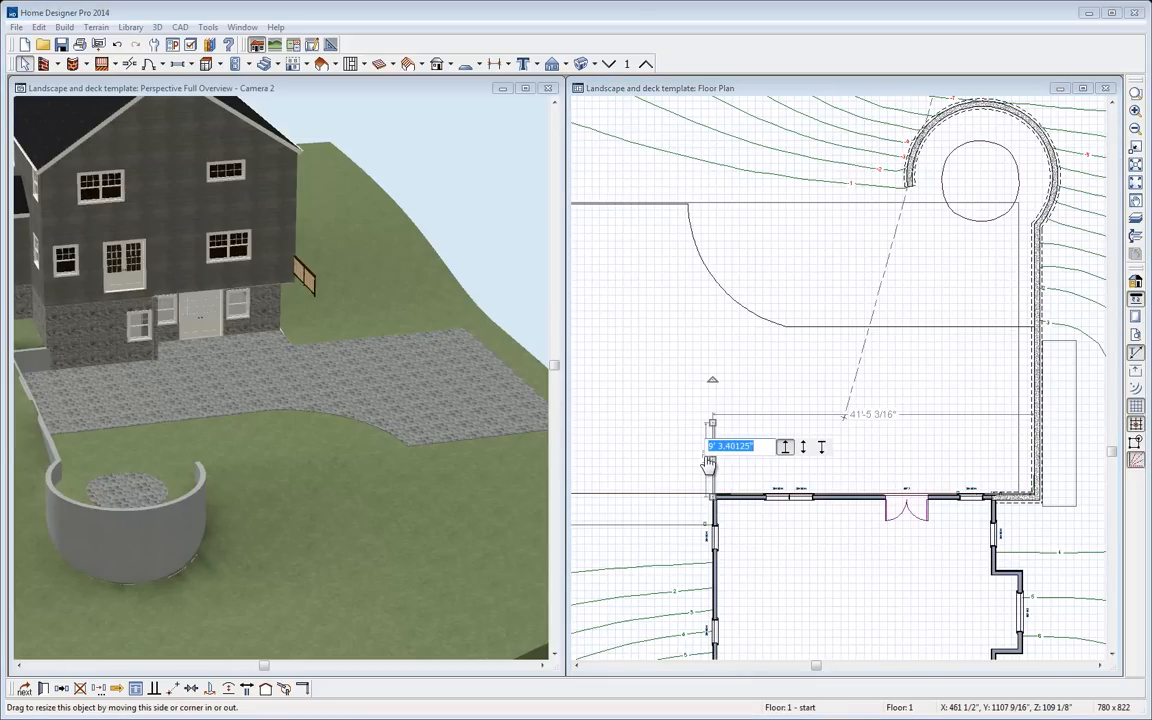
type("9' 6")
key("Return")
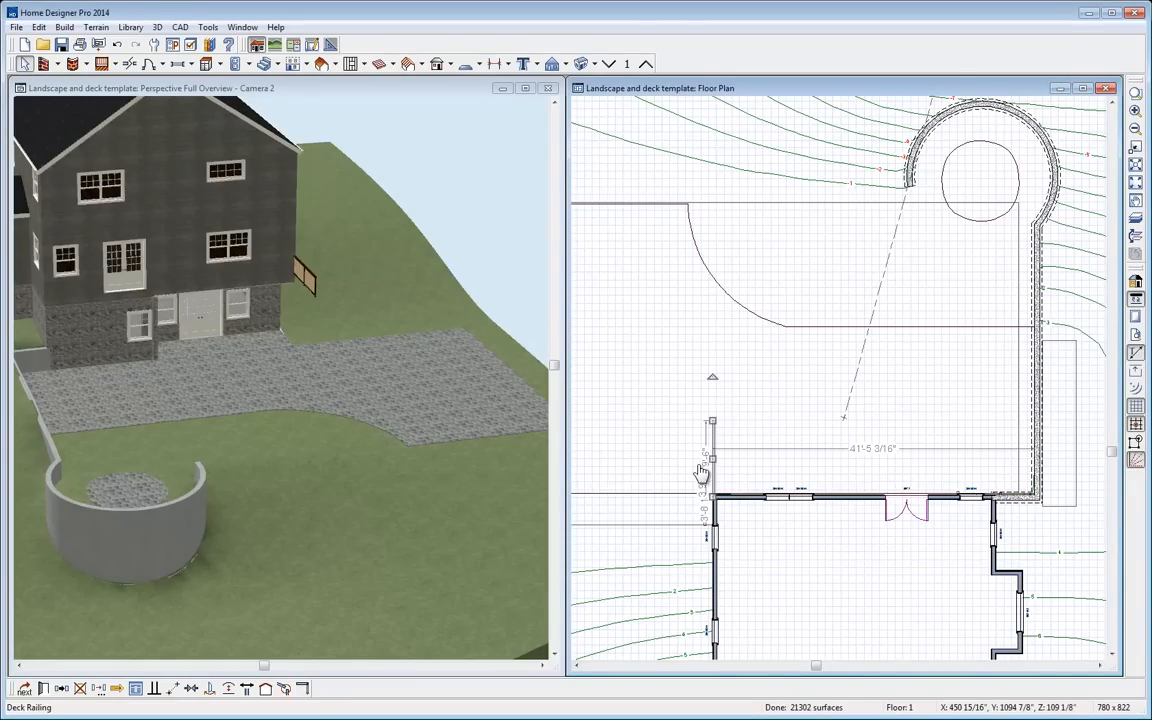
Add a 45° diagonal deck railing about 7'-7" long from the first railing's outer end
scroll(701, 472, "up", 1)
scroll(701, 472, "up", 1)
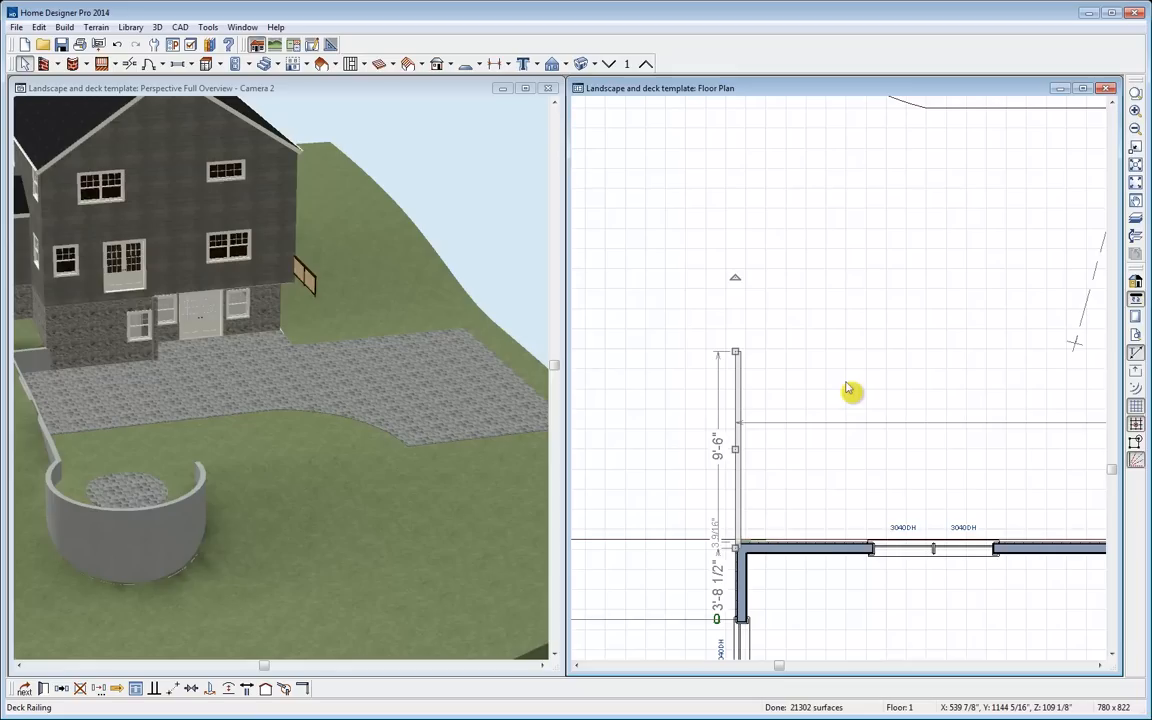
left_click(110, 68)
left_click_drag(737, 350, 841, 255)
key("space")
left_click(842, 258)
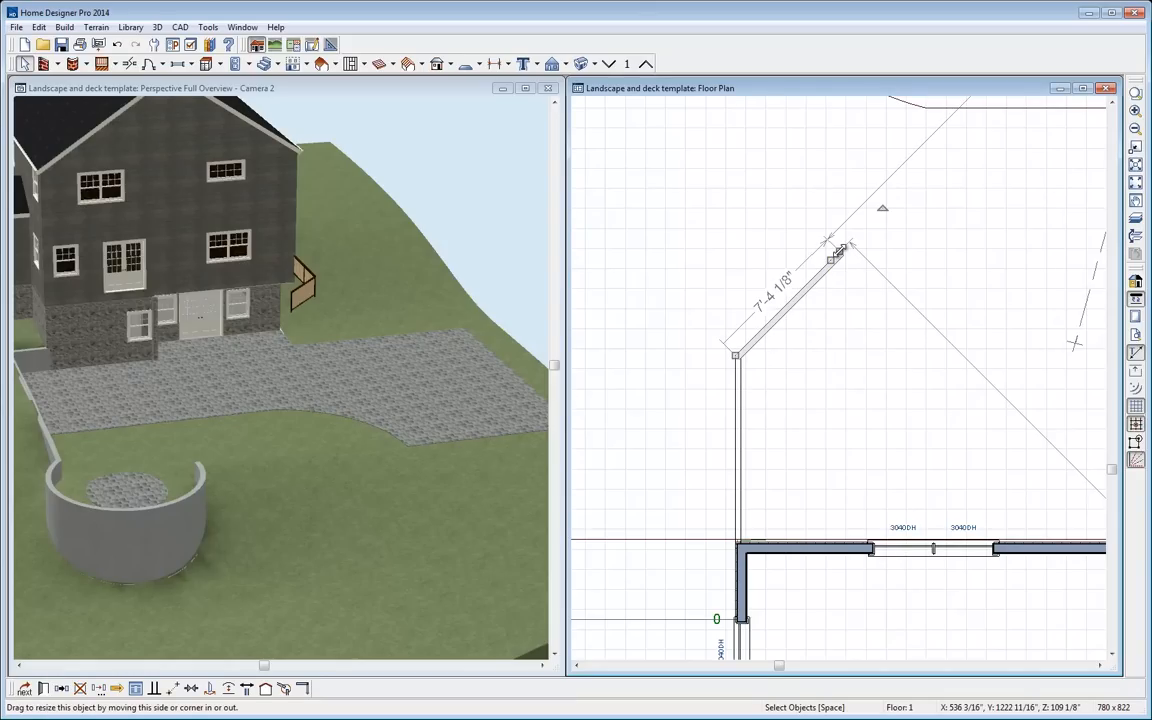
mouse_move(840, 252)
left_mouse_down()
mouse_move(778, 244)
mouse_move(832, 232)
mouse_move(790, 205)
mouse_move(887, 290)
mouse_move(900, 350)
mouse_move(879, 290)
mouse_move(848, 253)
left_mouse_up()
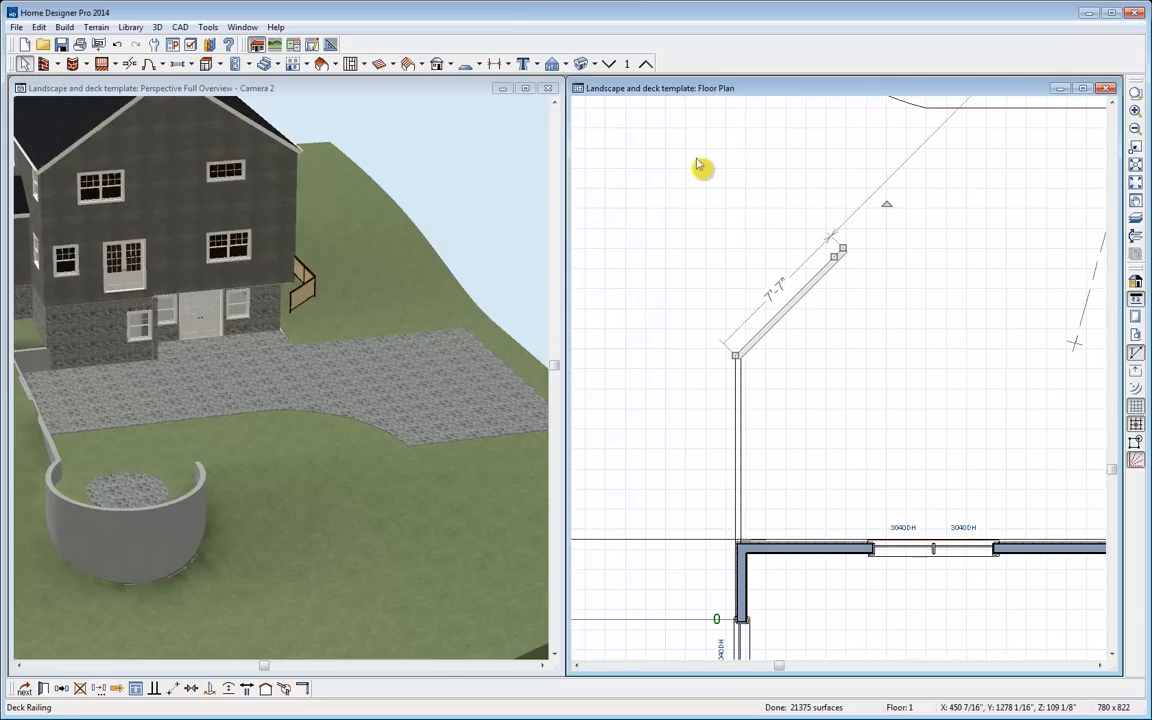
Check the wall angle in the diagonal deck railing's specification
left_click(38, 27)
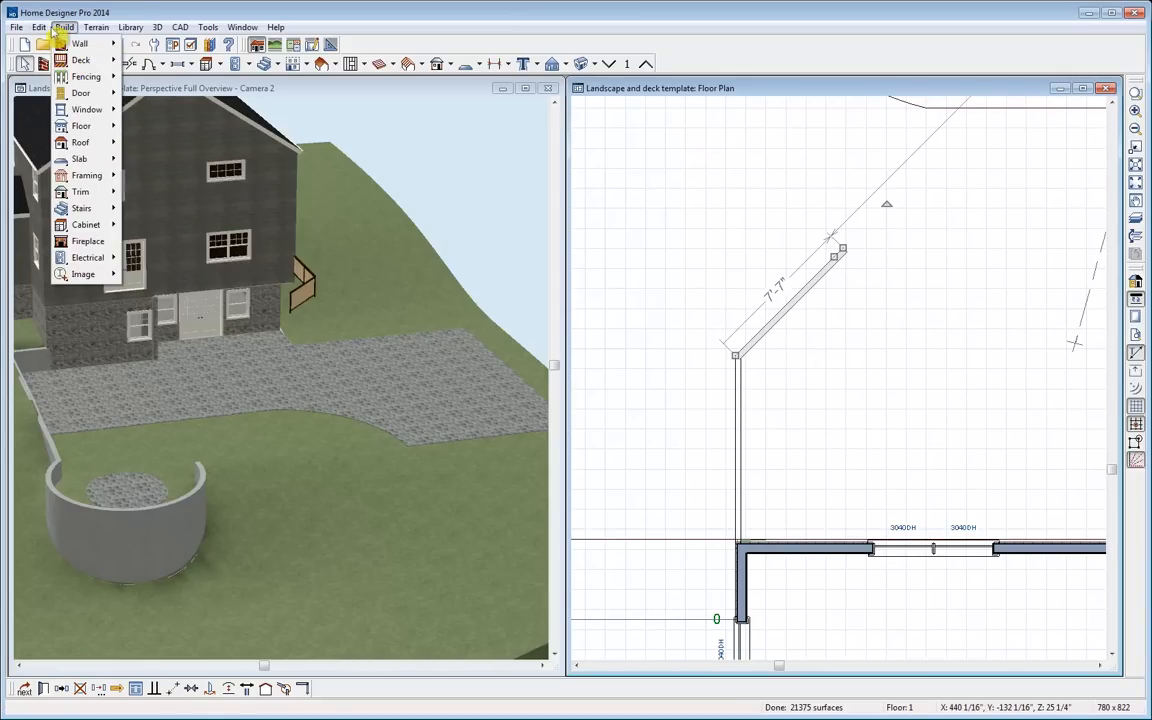
mouse_move(38, 27)
mouse_move(98, 216)
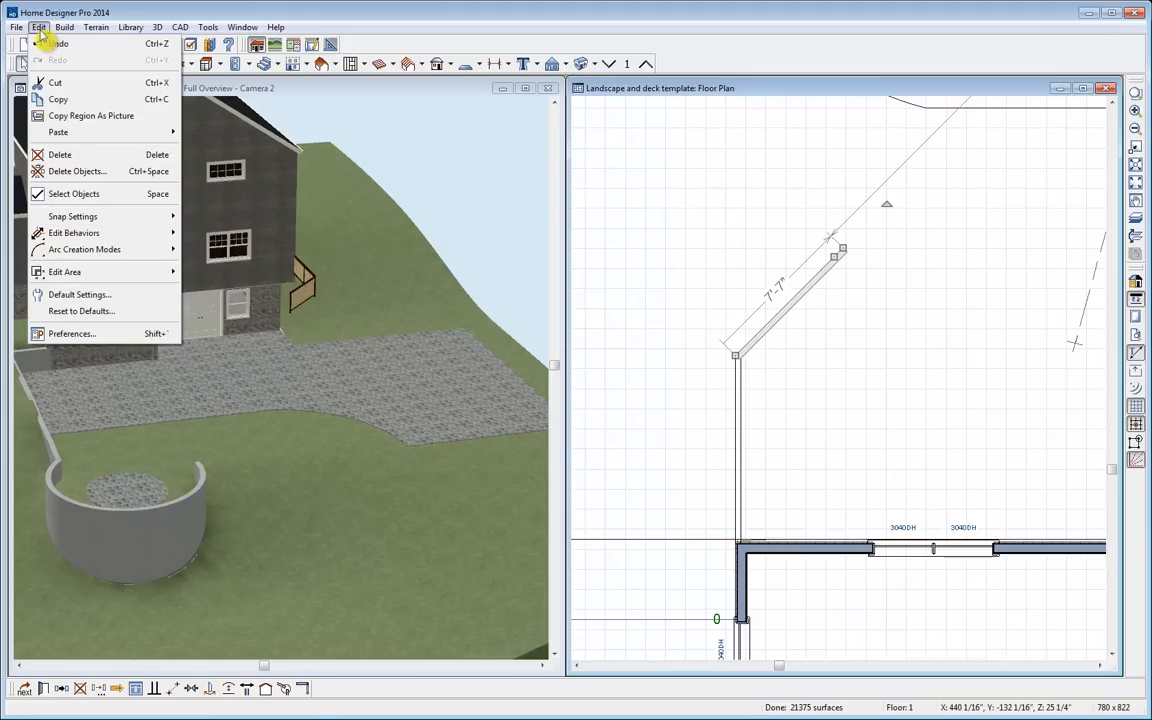
left_click(41, 31)
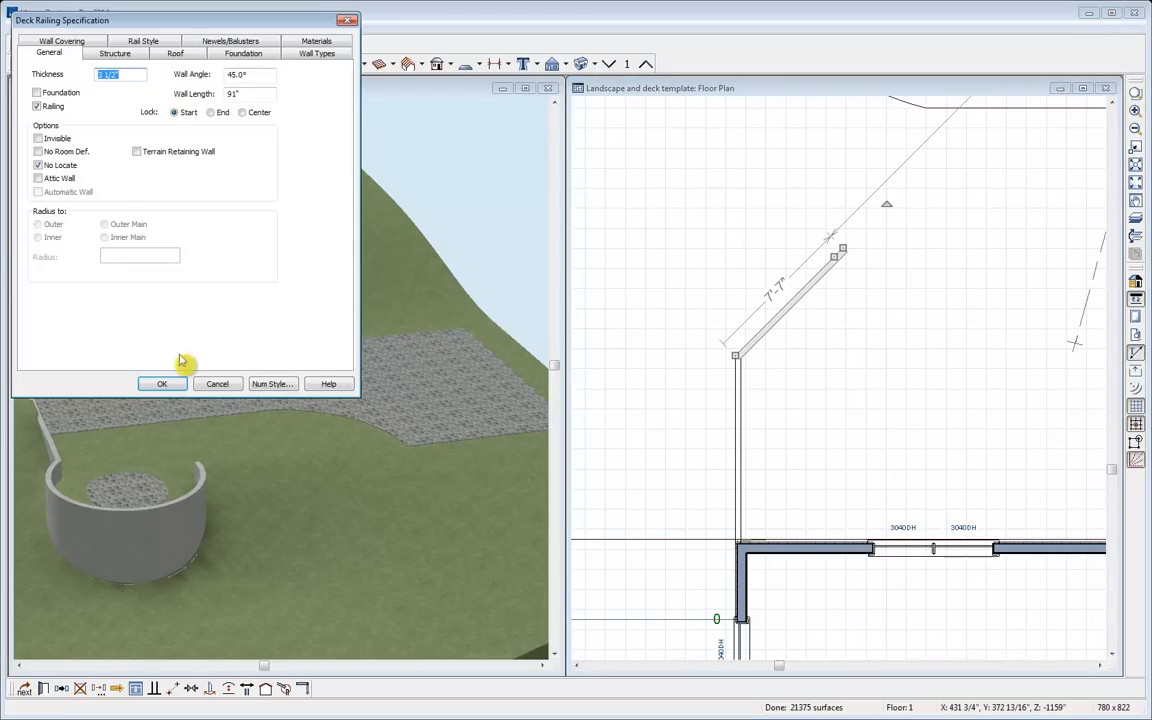
left_click(254, 75)
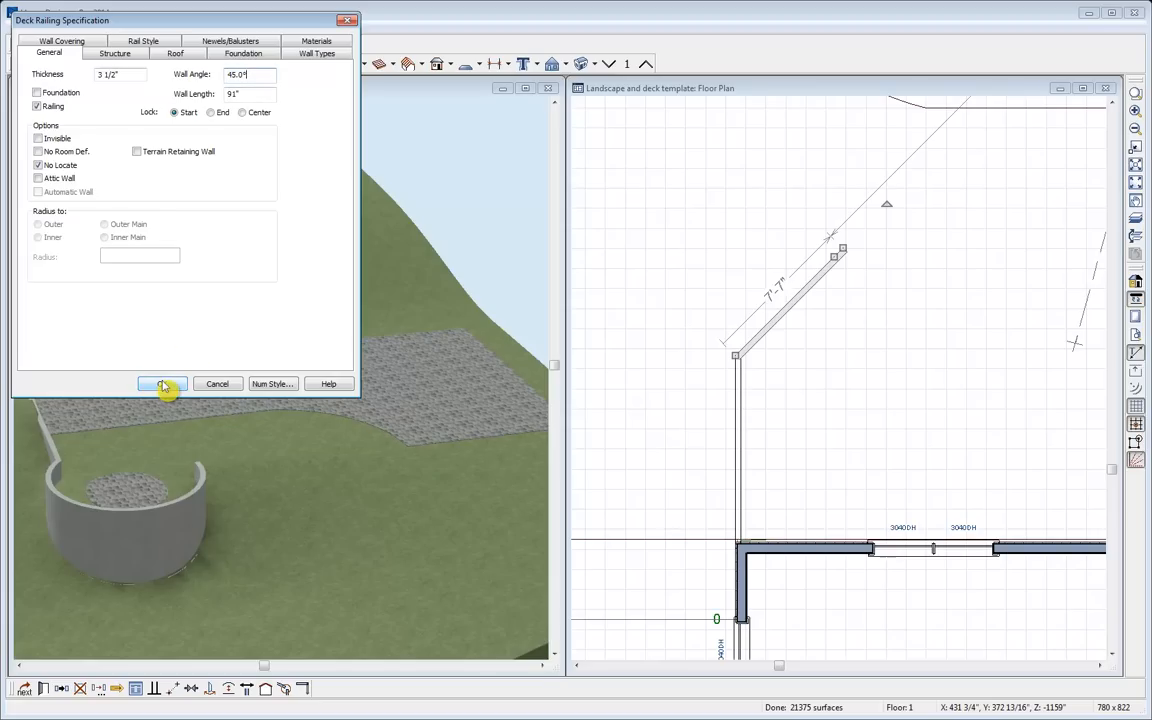
left_click(163, 385)
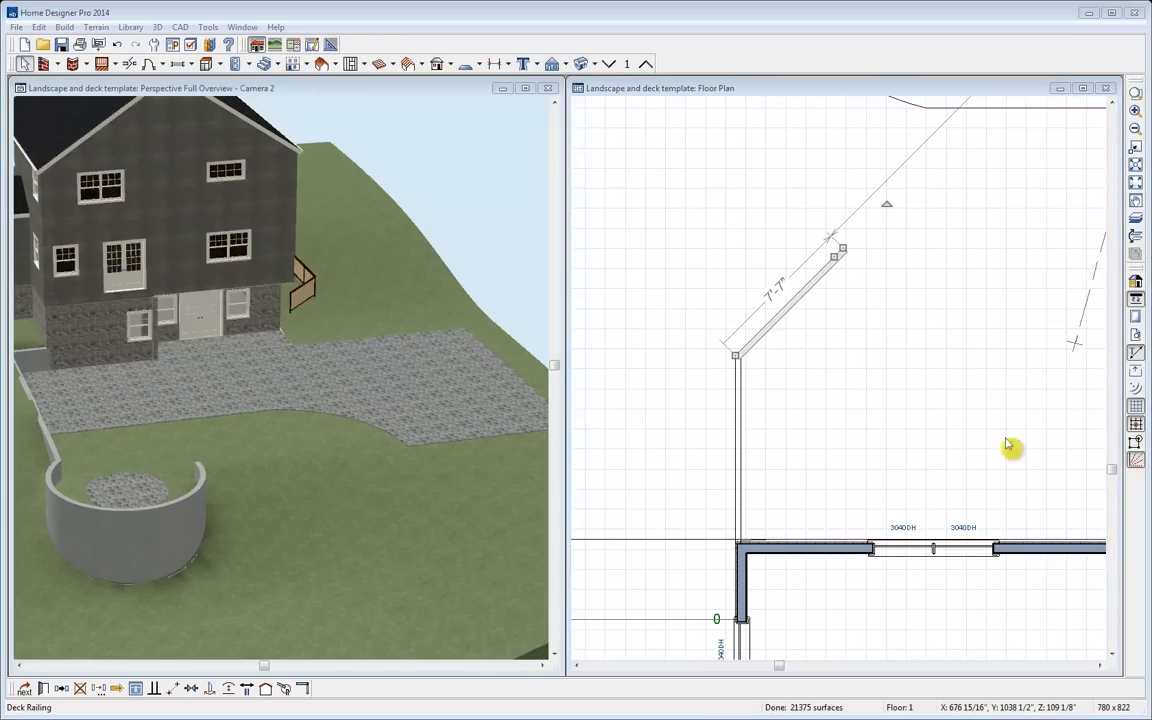
Set the diagonal railing's length to 7'-8" by moving its free end
left_click(842, 249)
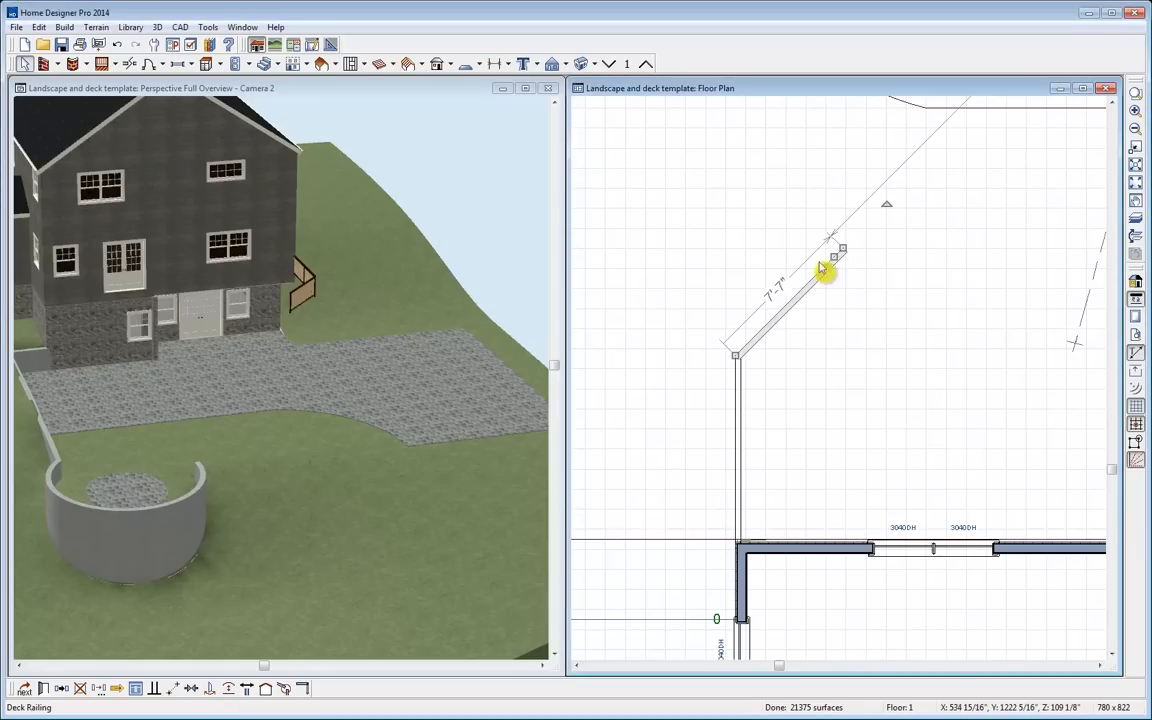
left_click(778, 290)
left_click(824, 279)
key("BackSpace")
type("8")
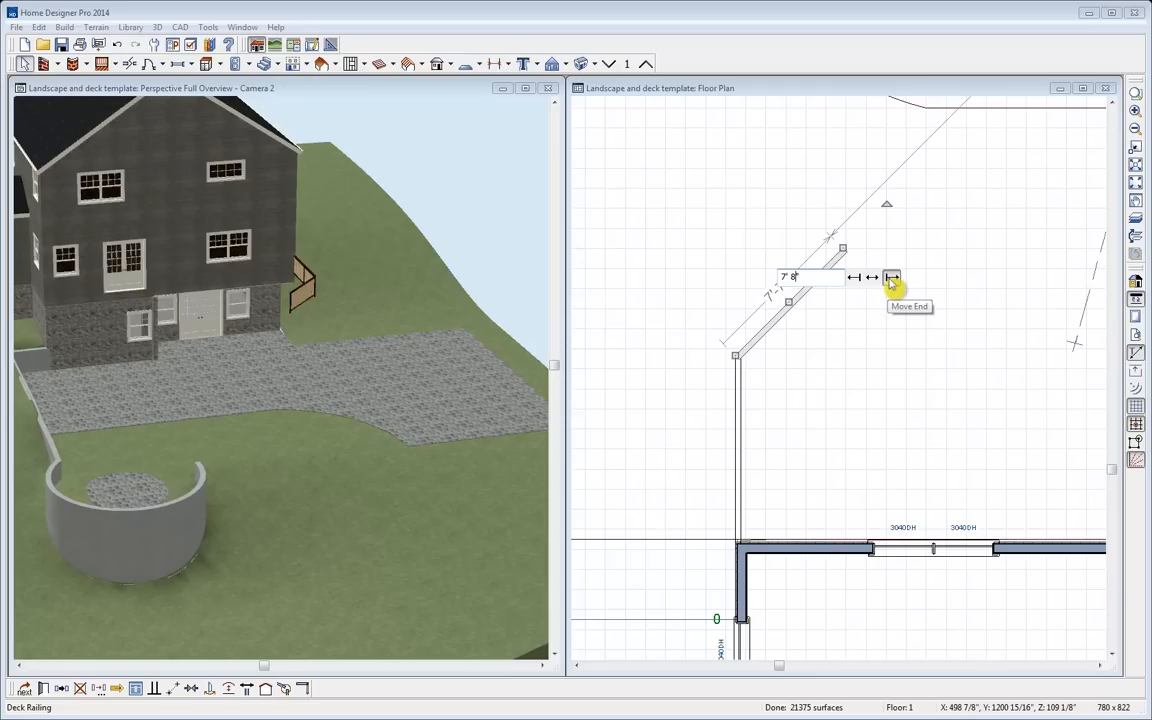
key("Return")
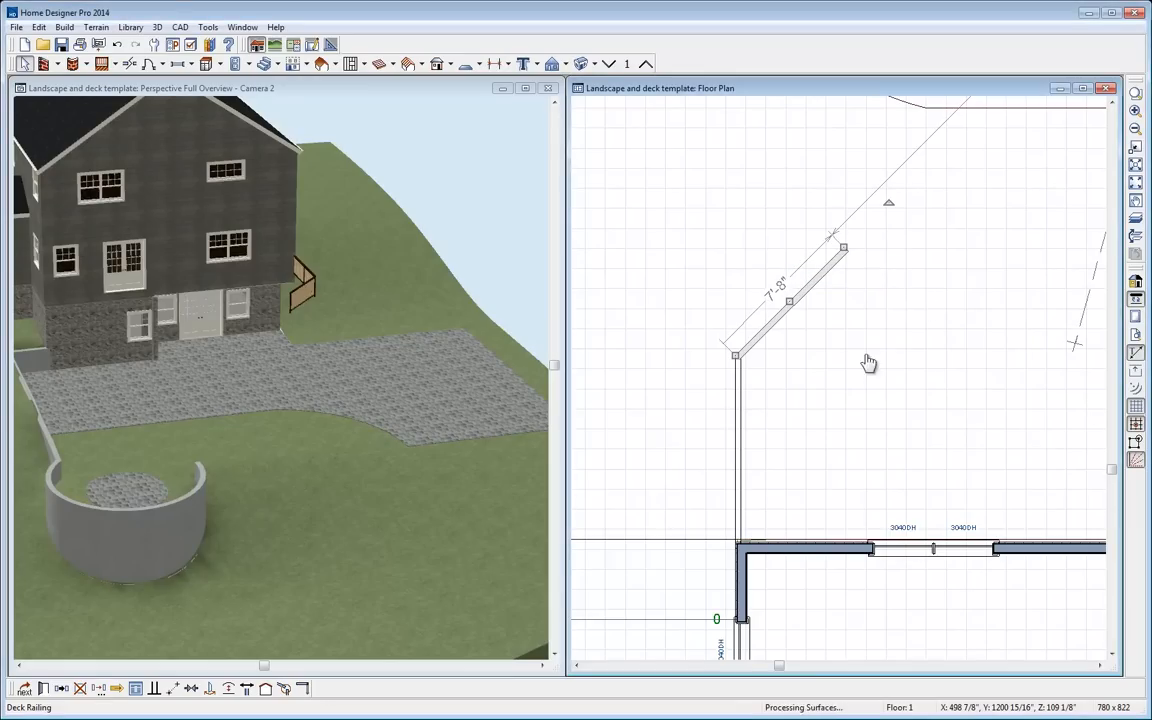
Continue the deck railing parallel to the house's rear wall, followed by a diagonal section angled back toward the house
mouse_move(975, 375)
middle_mouse_down()
mouse_move(856, 386)
mouse_move(812, 404)
mouse_move(826, 410)
middle_mouse_up()
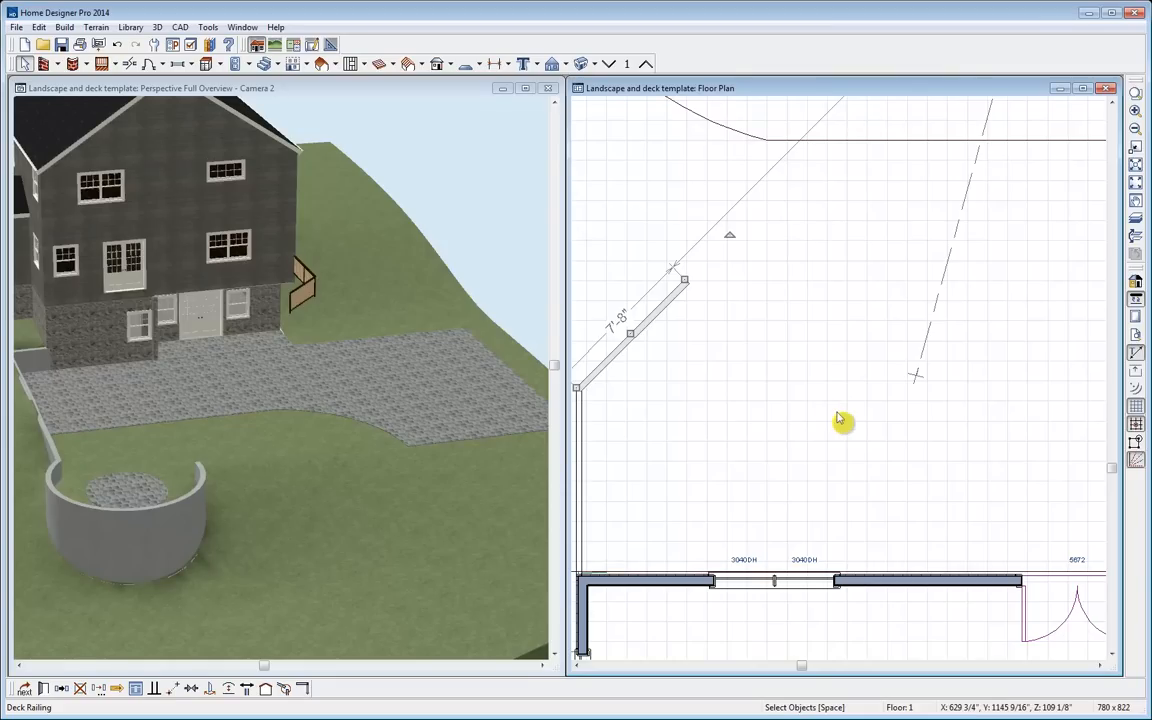
left_click(101, 63)
left_click_drag(686, 283, 865, 281)
mouse_move(984, 316)
middle_mouse_down()
mouse_move(915, 319)
mouse_move(974, 315)
middle_mouse_up()
scroll(972, 309, "down", 2)
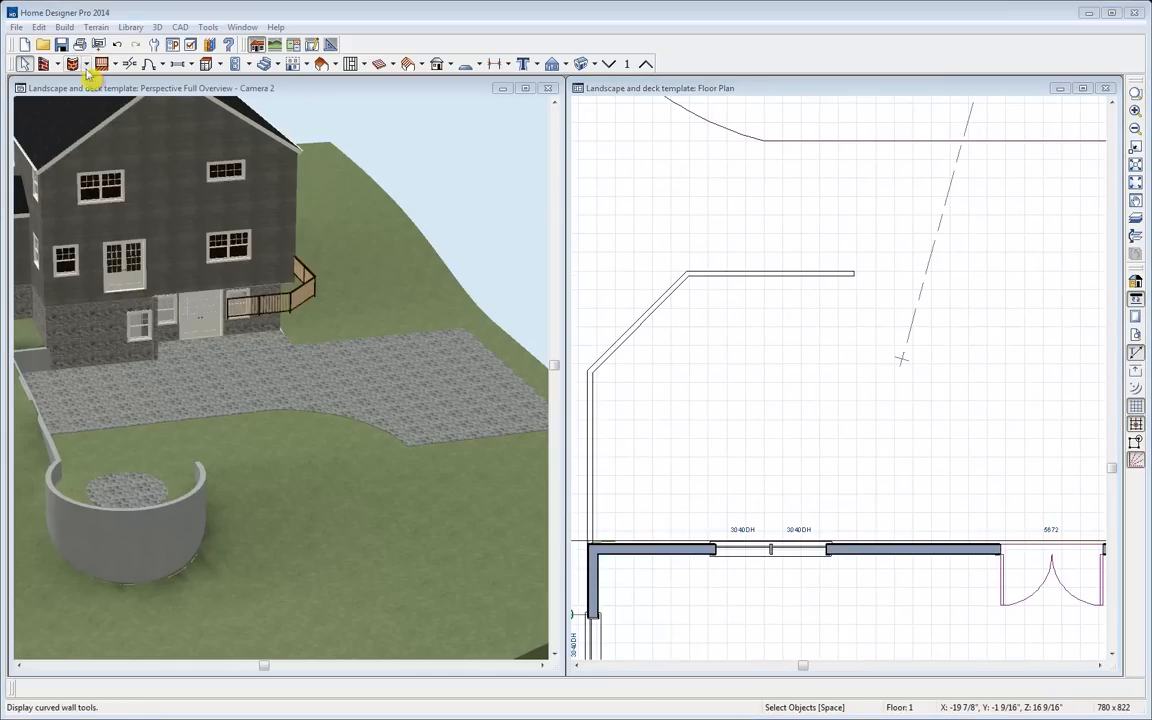
left_click(102, 64)
left_click_drag(855, 273, 946, 364)
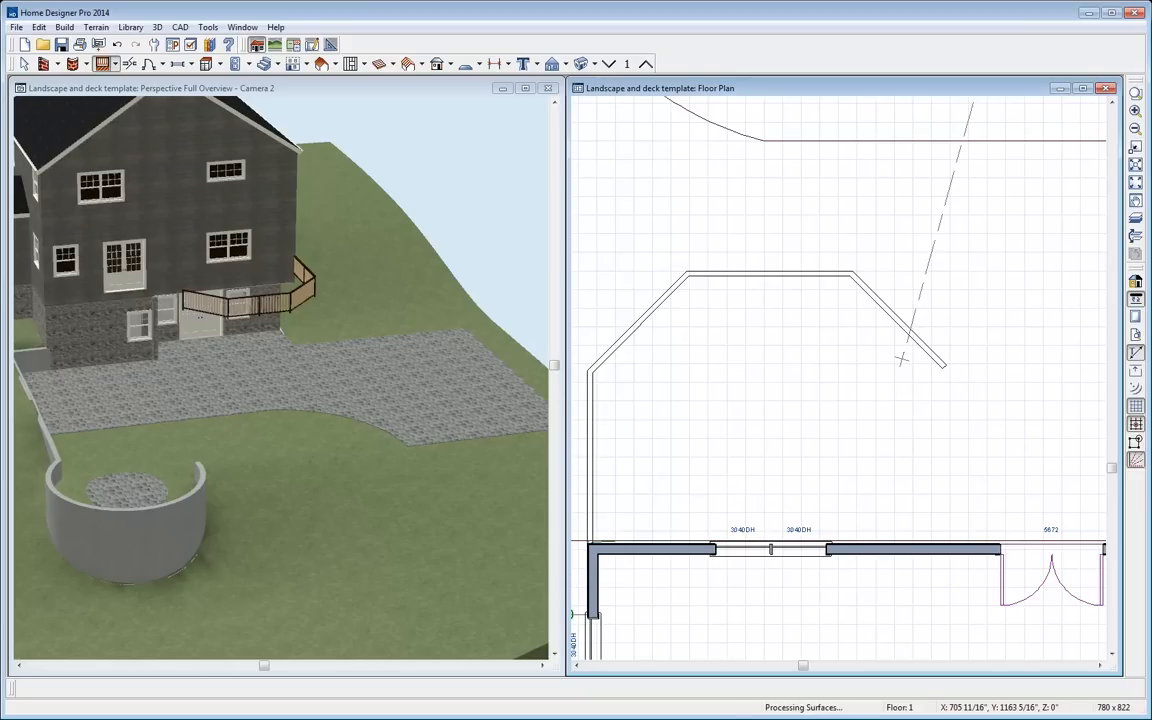
Add a short railing straight toward the house and a separate one out from the rear wall beside the double doors, ending level with it
left_click(106, 65)
left_click_drag(944, 368, 944, 437)
middle_click_drag(1046, 470, 906, 468)
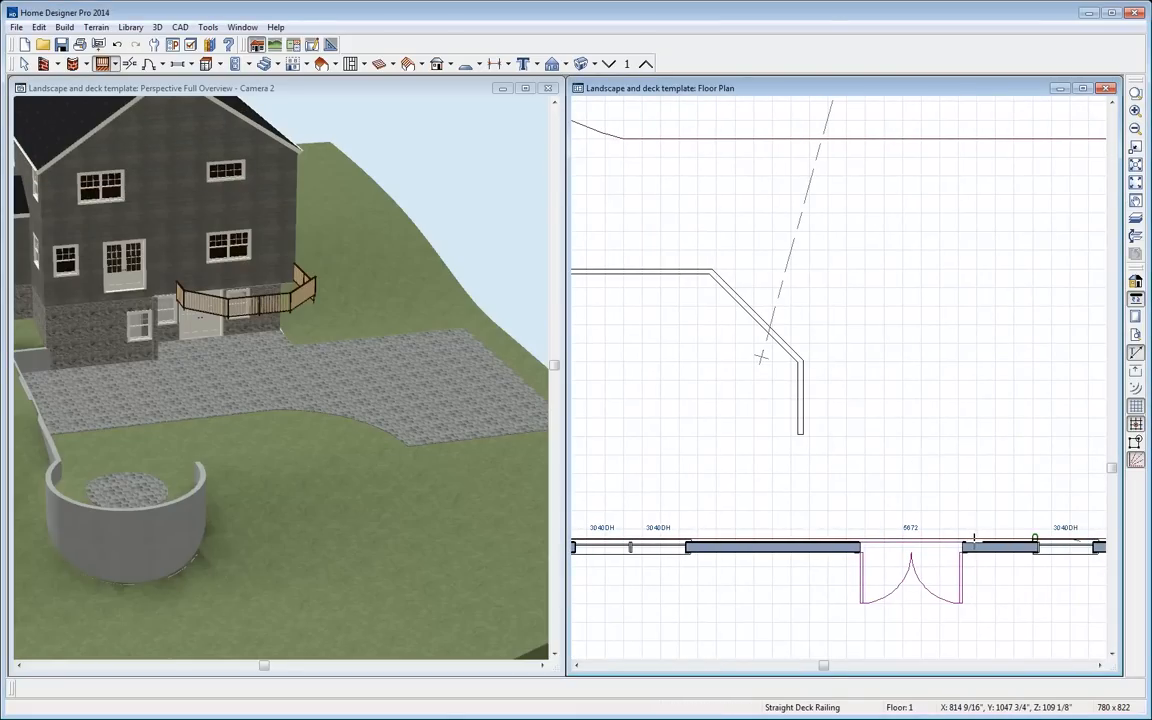
left_click_drag(975, 540, 976, 435)
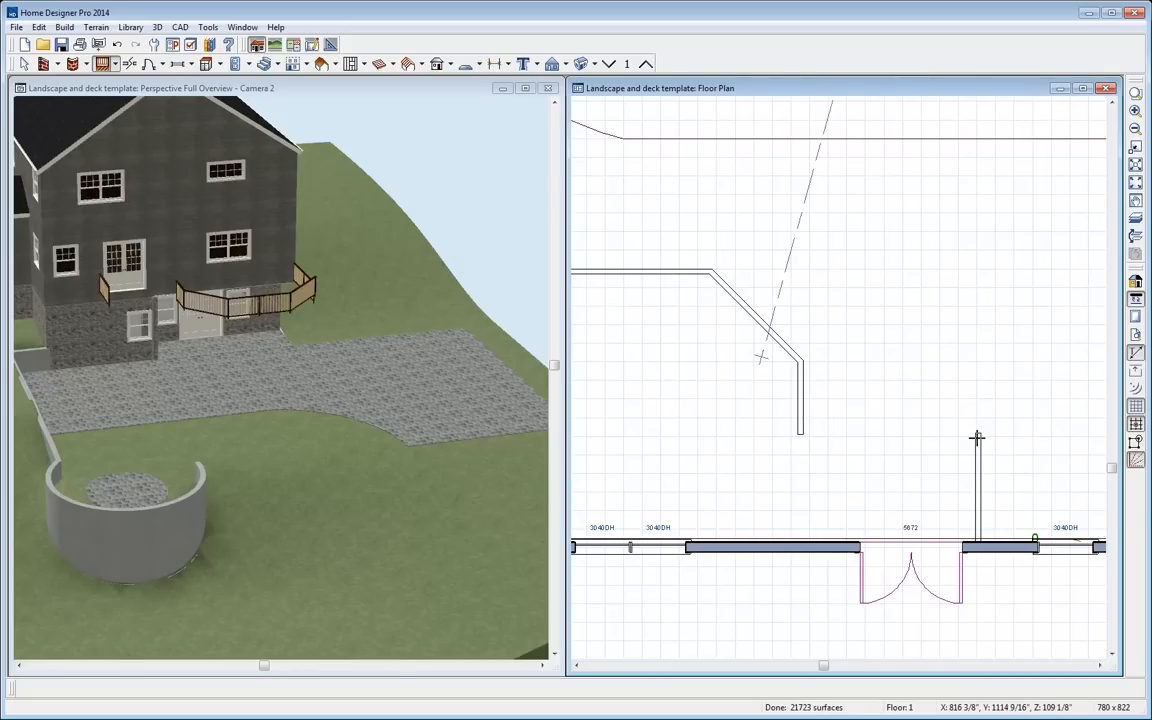
Close the upper deck's outline by joining its two open railings, and draw a separate rectangular deck of about 17'-0" x 11'-11" beyond it
left_click_drag(801, 434, 976, 434)
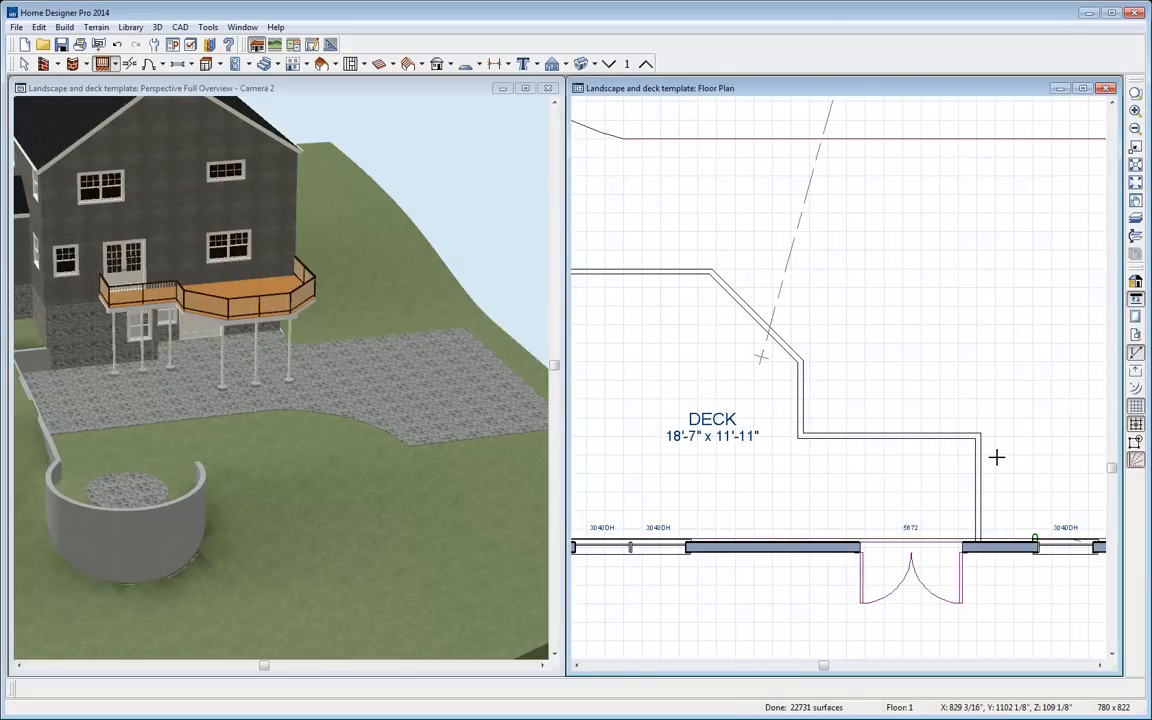
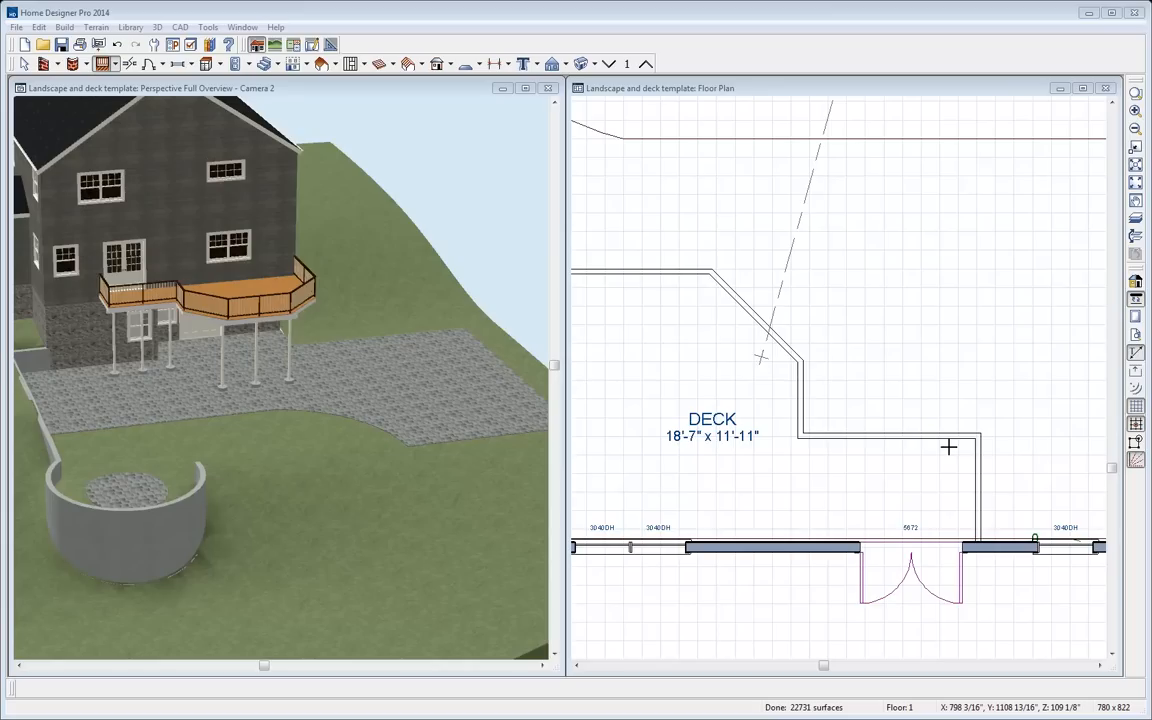
middle_click_drag(1002, 382, 821, 433)
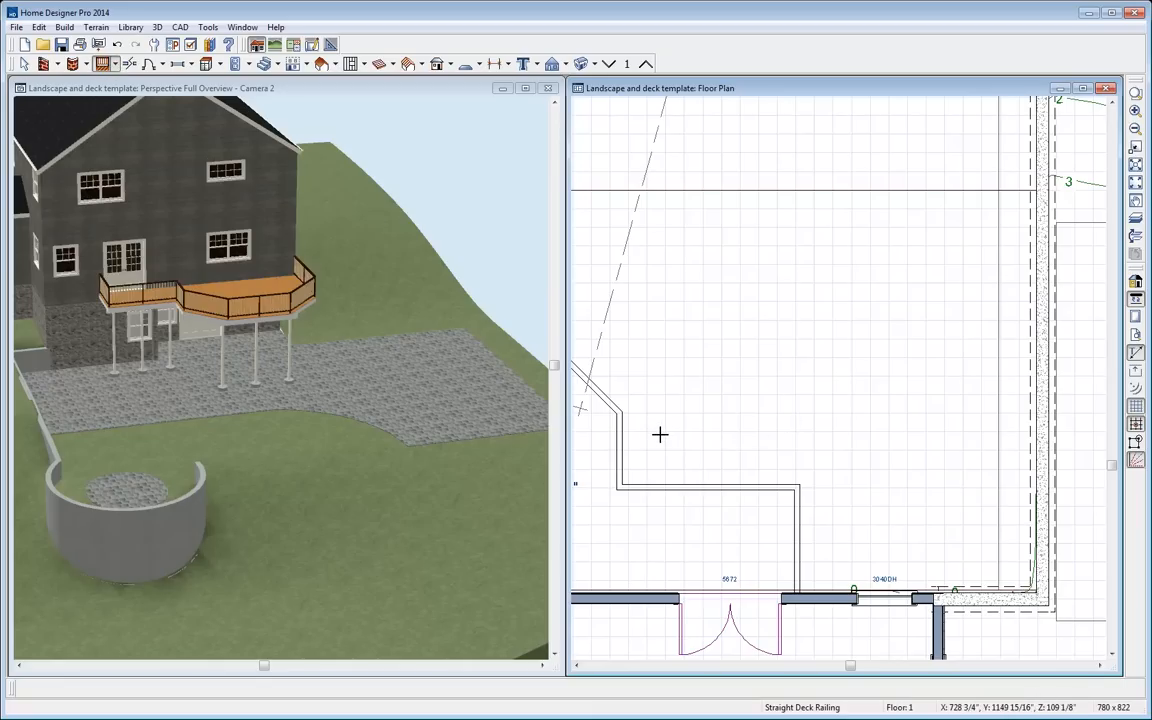
mouse_move(651, 399)
left_mouse_down()
mouse_move(970, 400)
mouse_move(960, 399)
mouse_move(957, 172)
mouse_move(648, 174)
mouse_move(635, 393)
mouse_move(650, 398)
left_mouse_up()
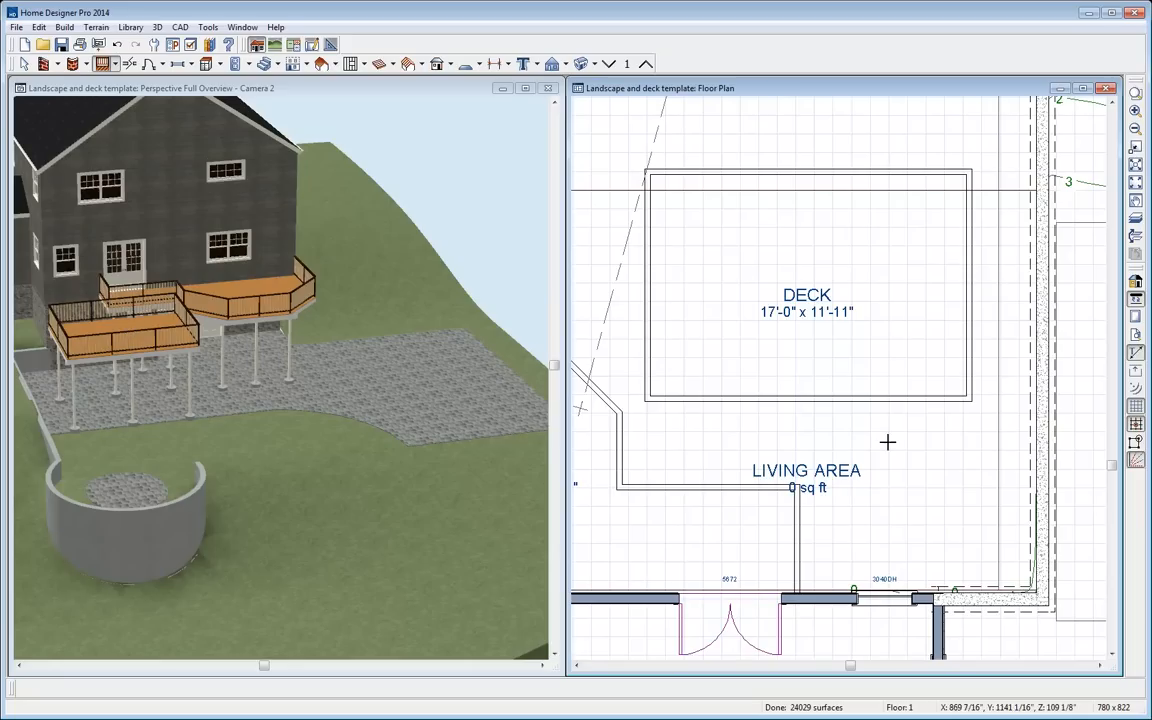
Set the absolute floor elevation of the new rectangular deck to -50"
key("space")
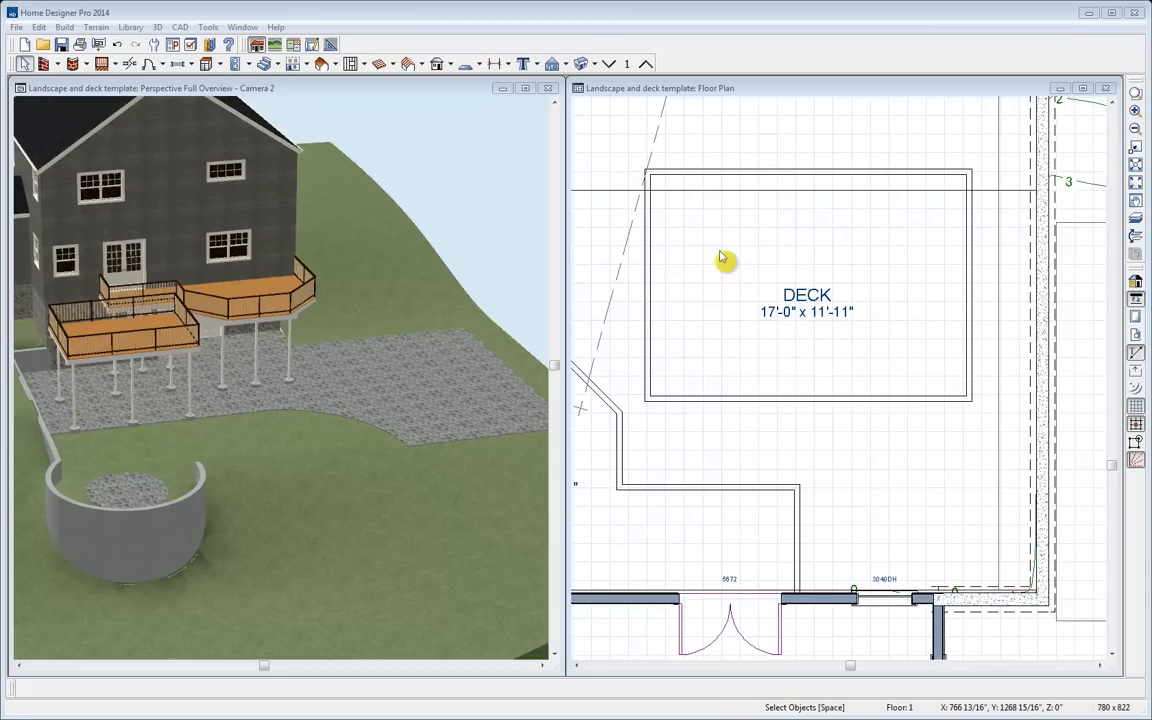
left_click(722, 258)
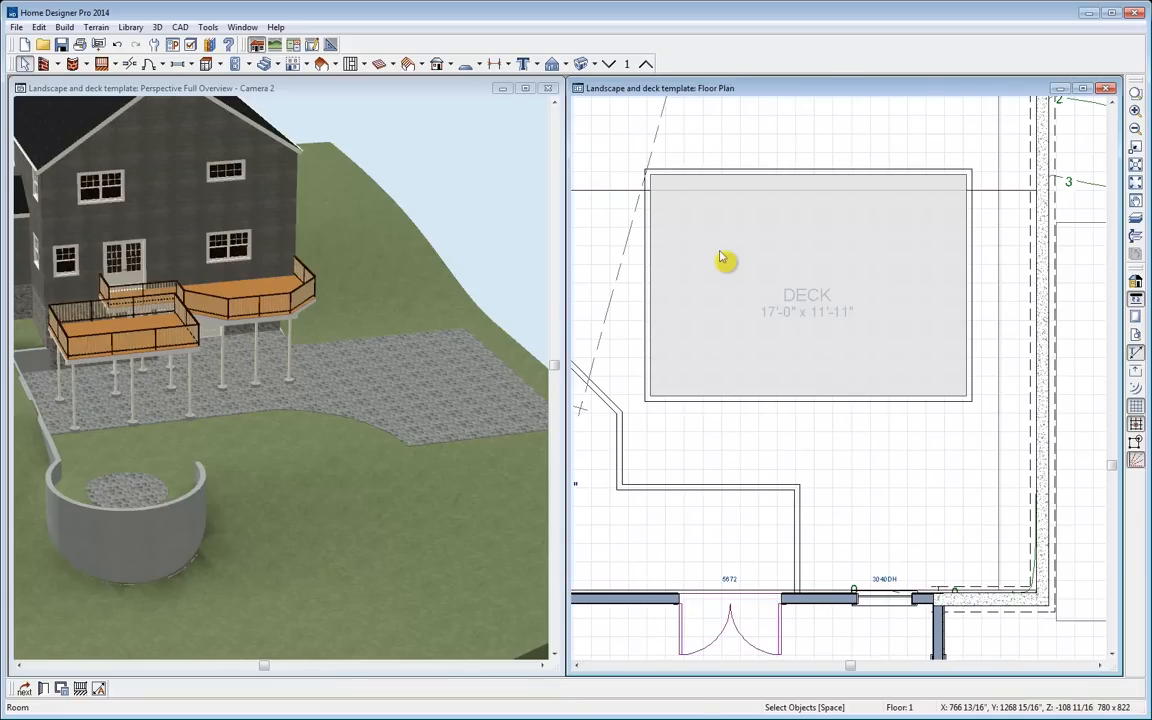
left_click(44, 689)
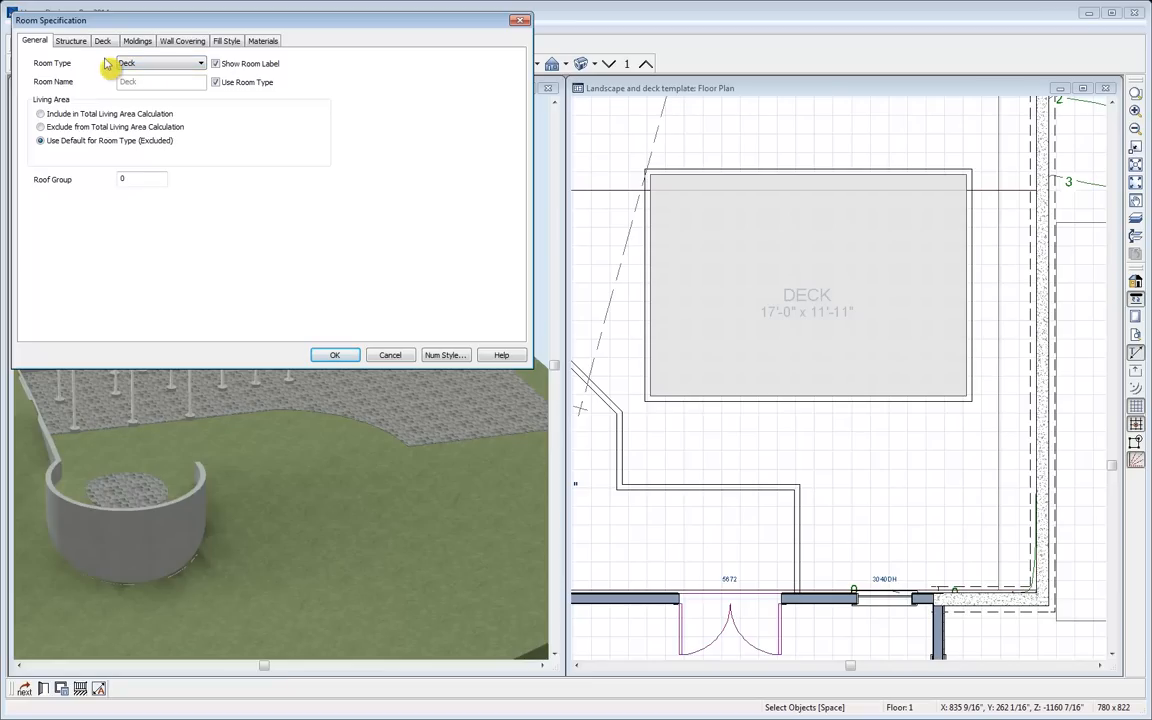
left_click(64, 41)
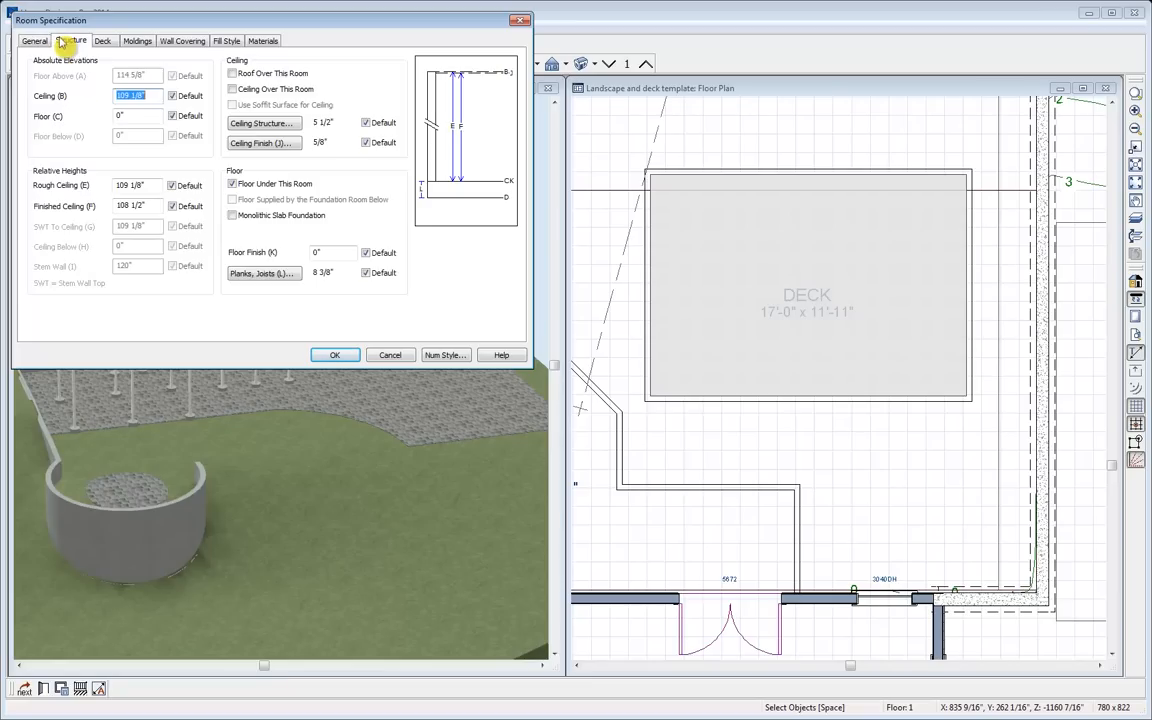
key("Tab")
type("-50")
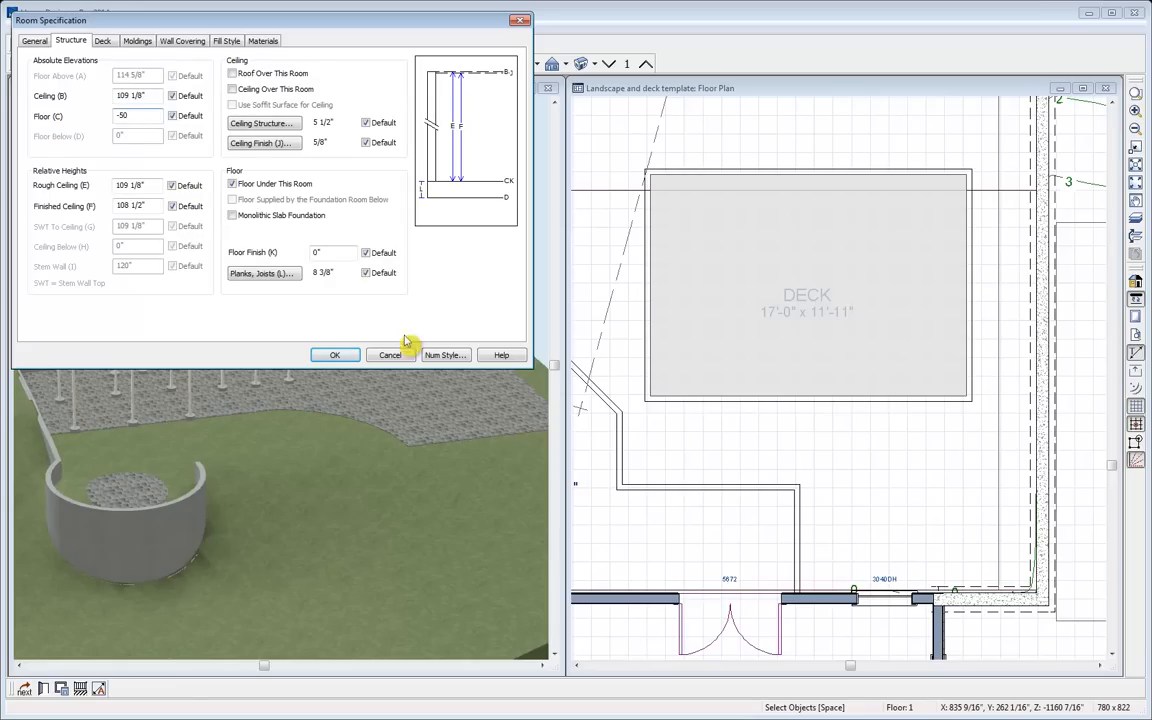
left_click(354, 363)
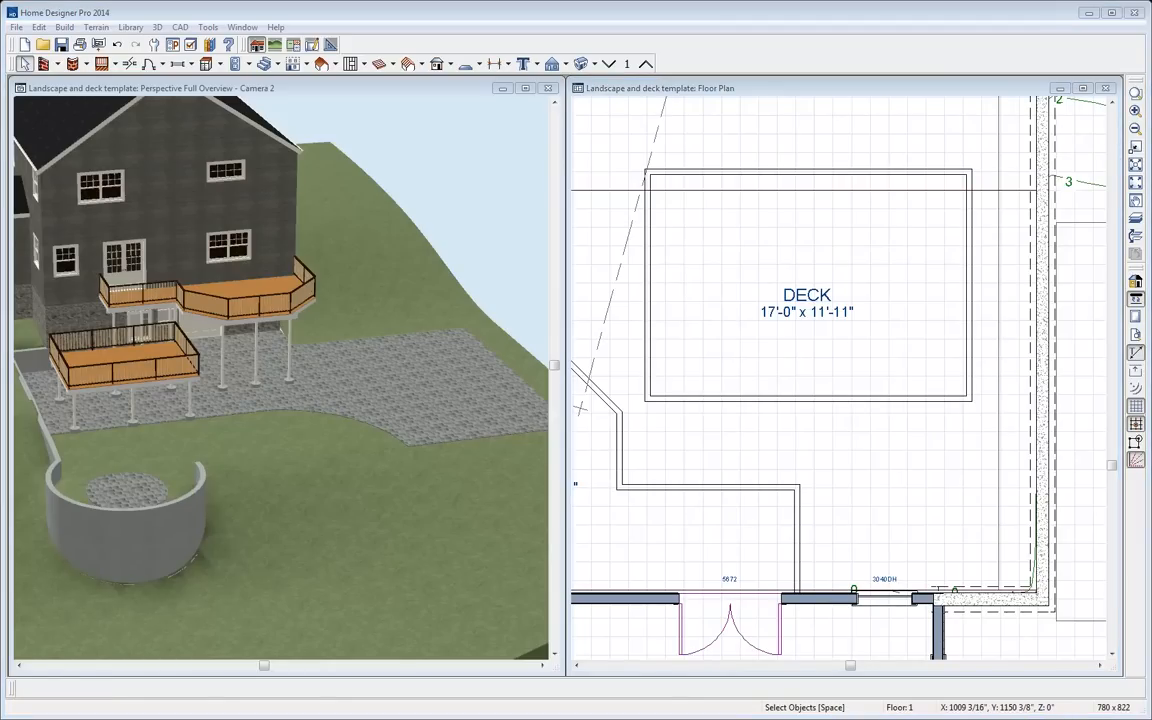
Turn on keeping the deck framing after the deck room is deleted for the rectangular deck
left_click(779, 191)
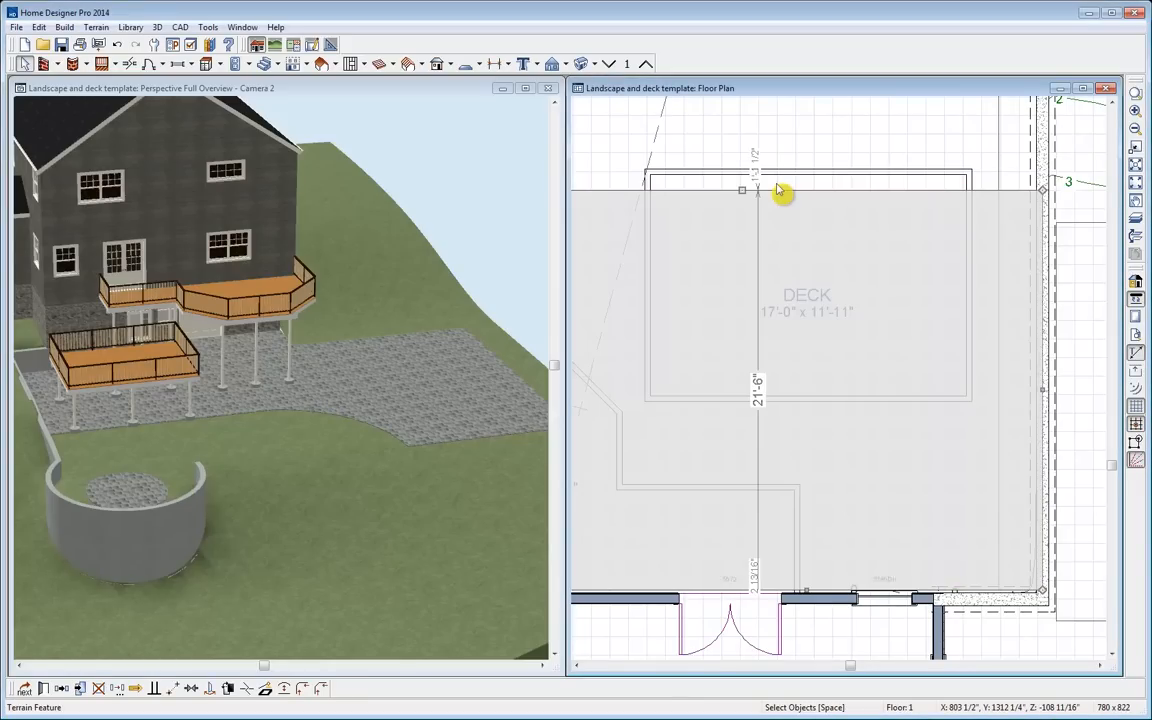
key("Escape")
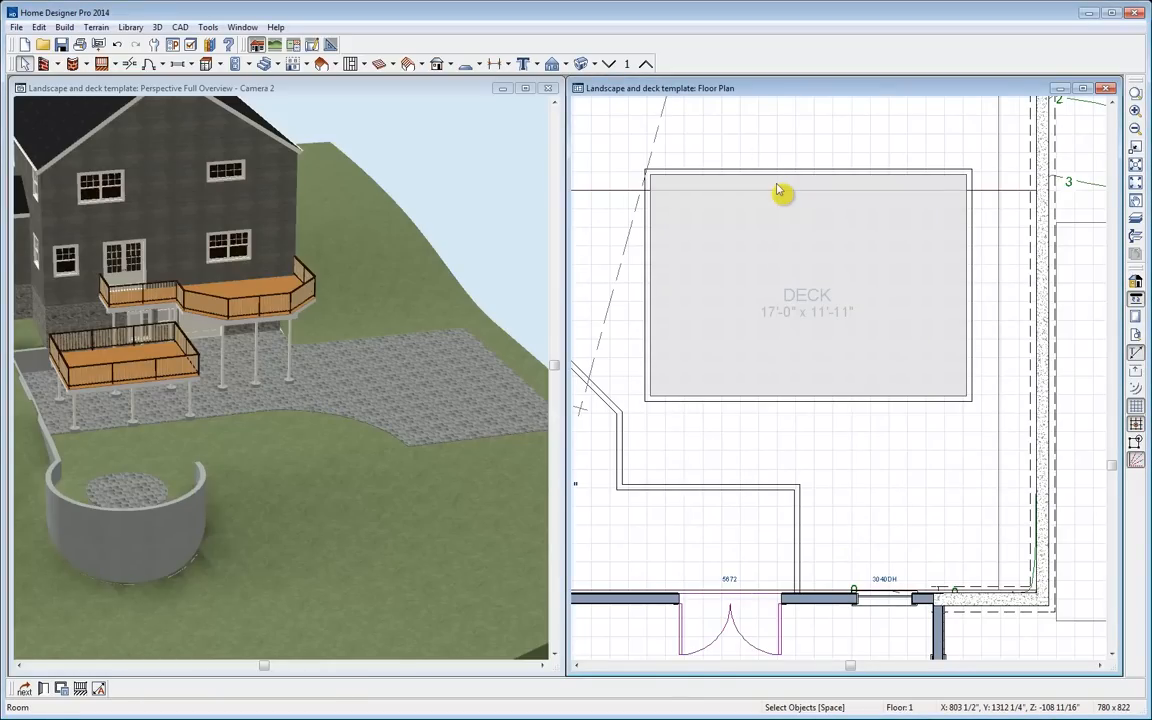
left_click(44, 689)
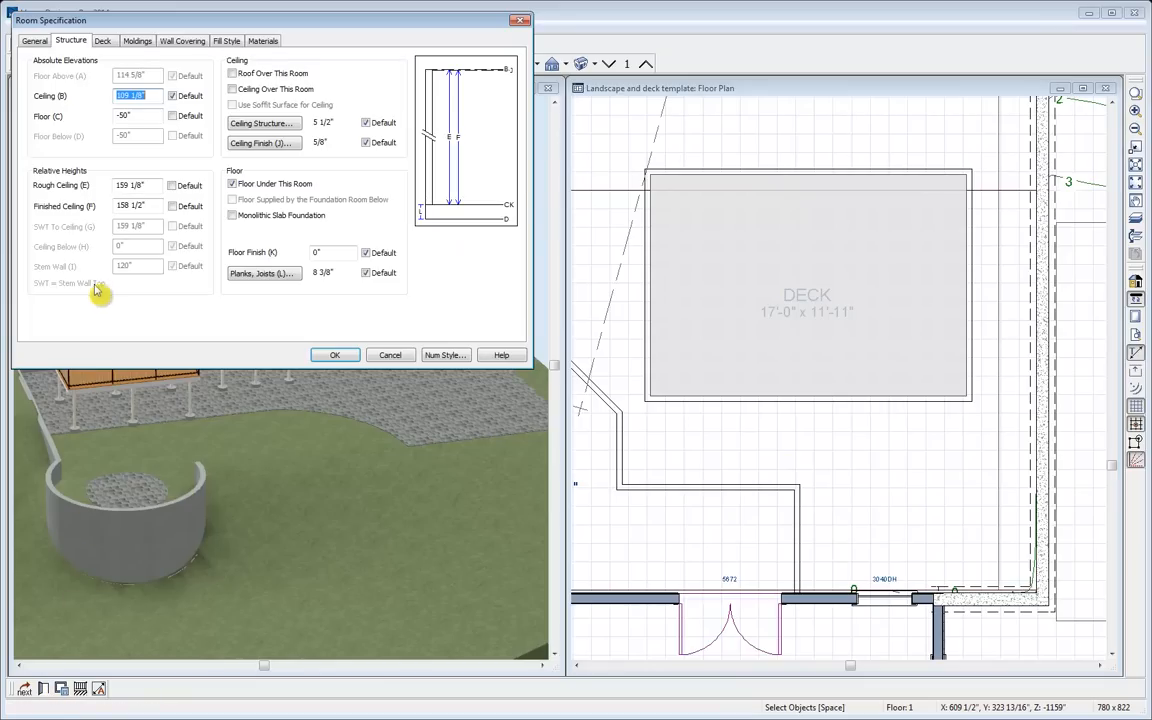
left_click(35, 41)
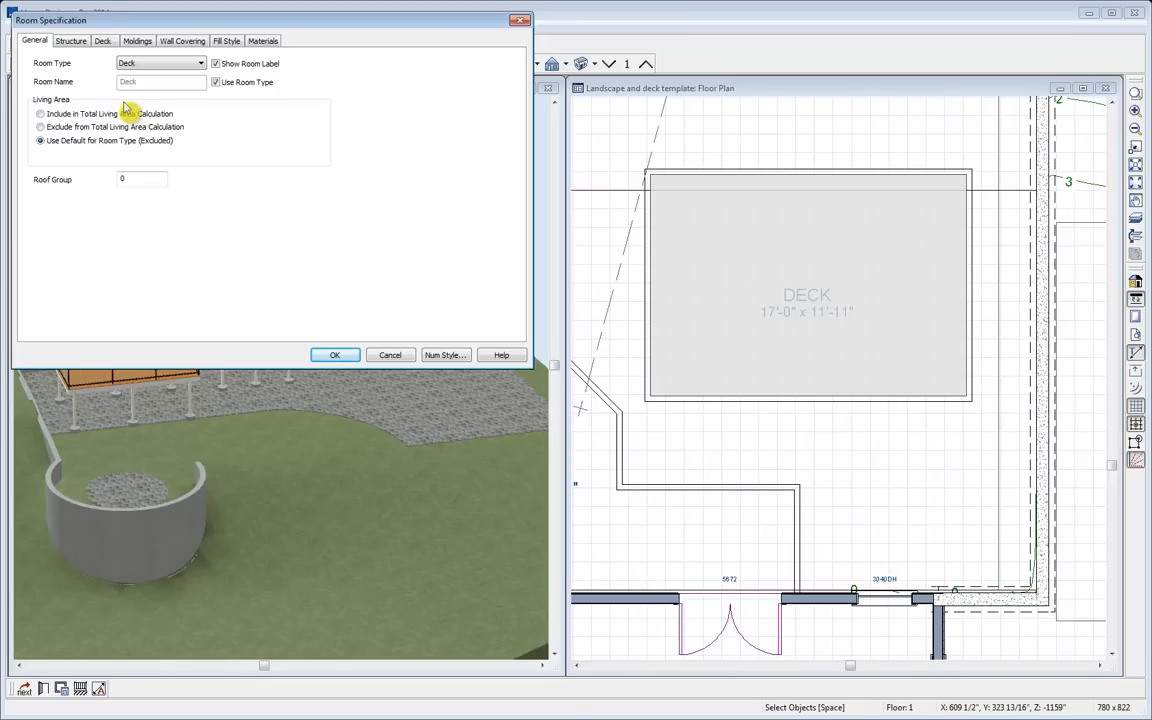
left_click(104, 42)
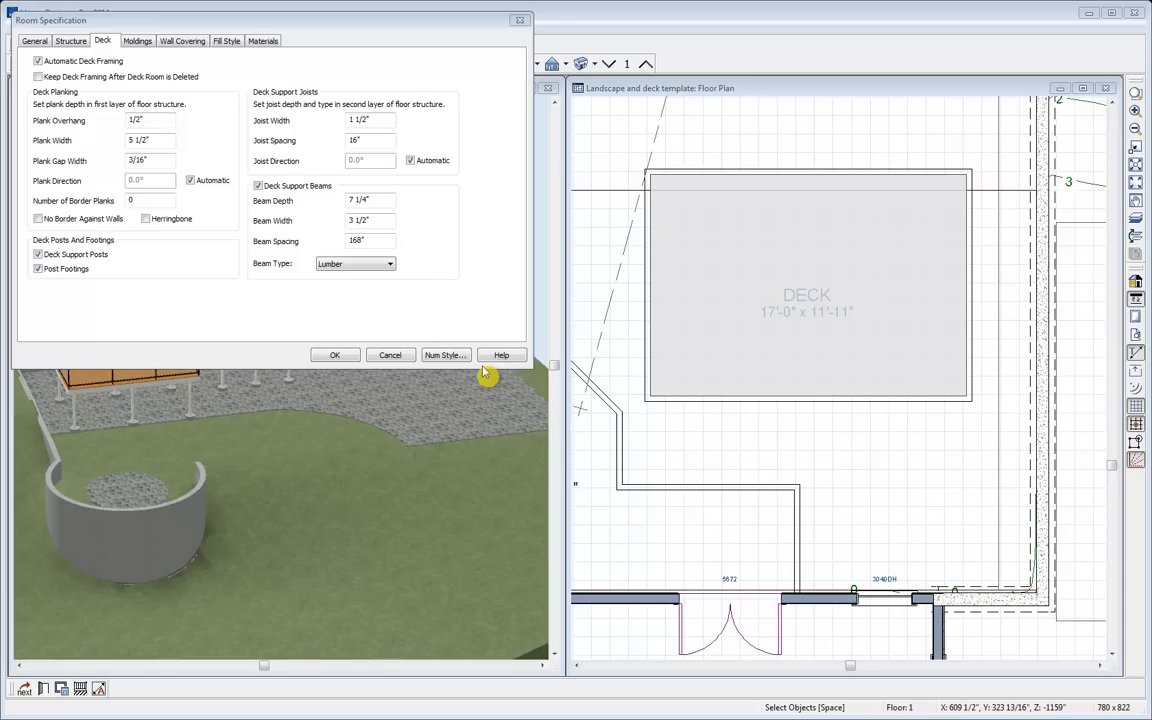
left_click(47, 78)
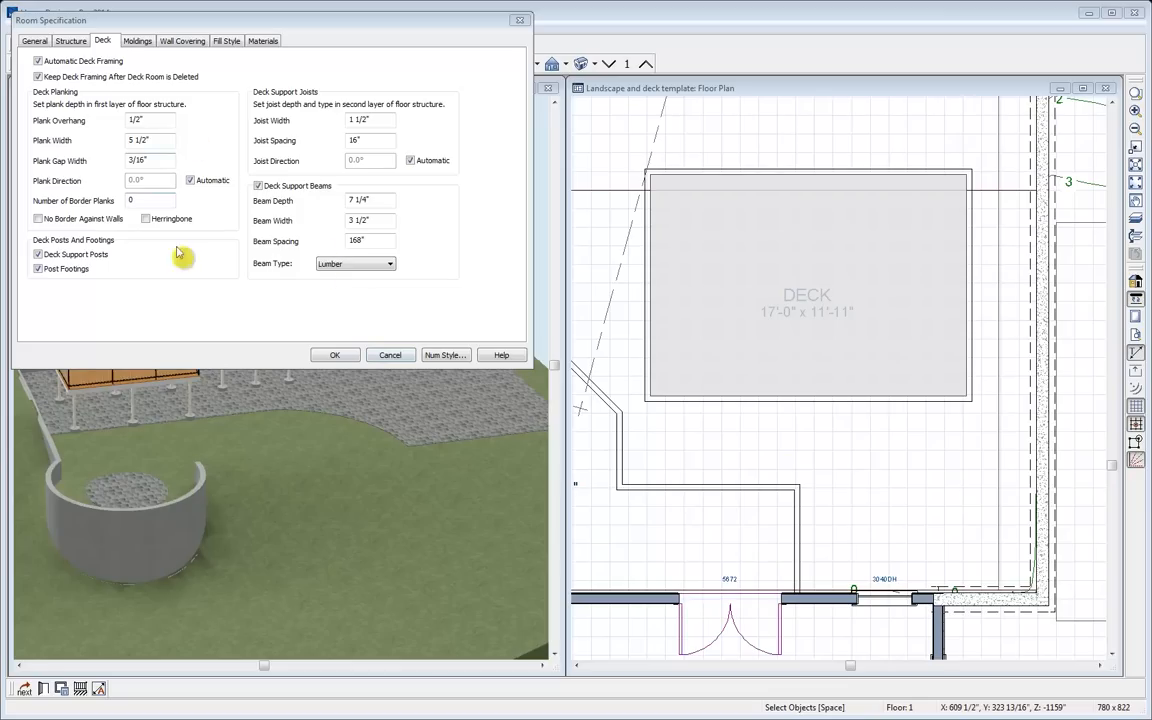
left_click(336, 355)
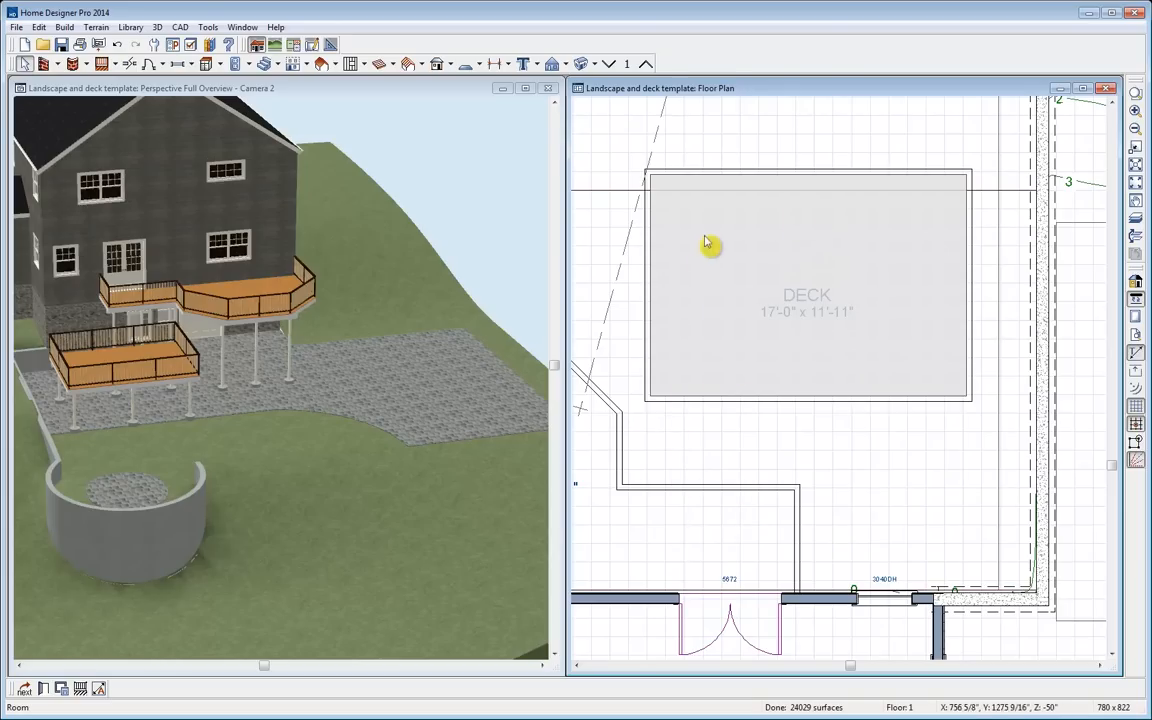
Draw straight stairs about 9'-2" long up to the rectangular deck's side, and a short flight connecting the upper deck with the rectangular deck
left_click(268, 66)
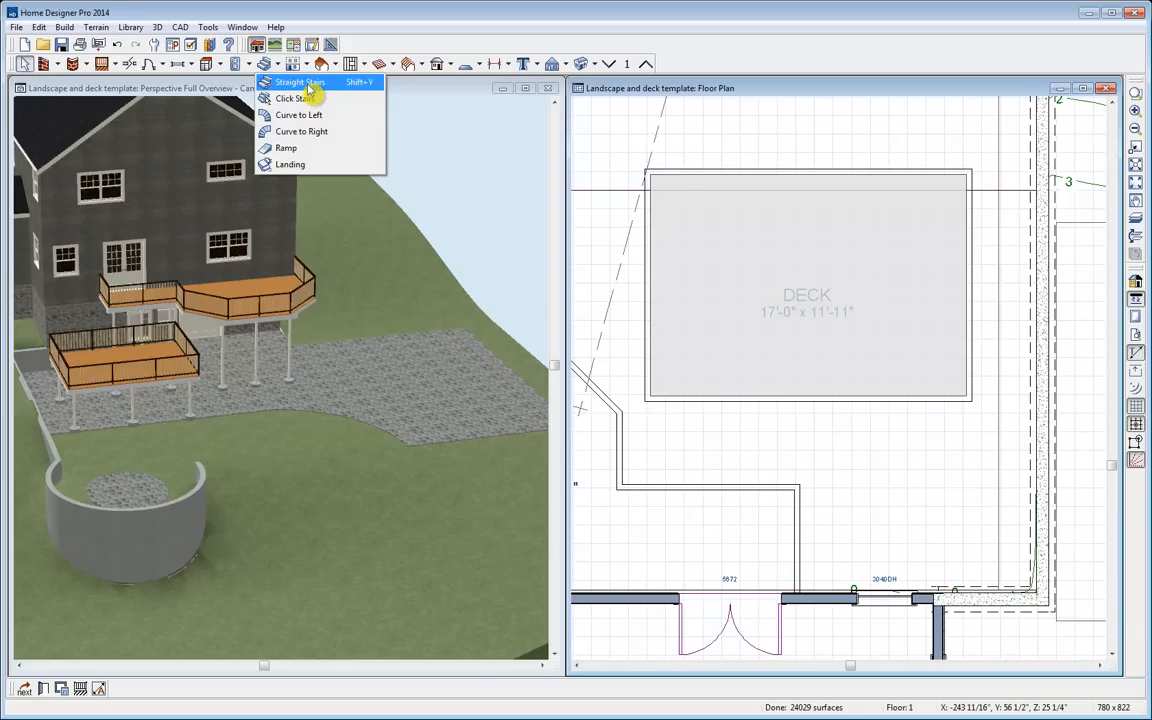
left_click(322, 85)
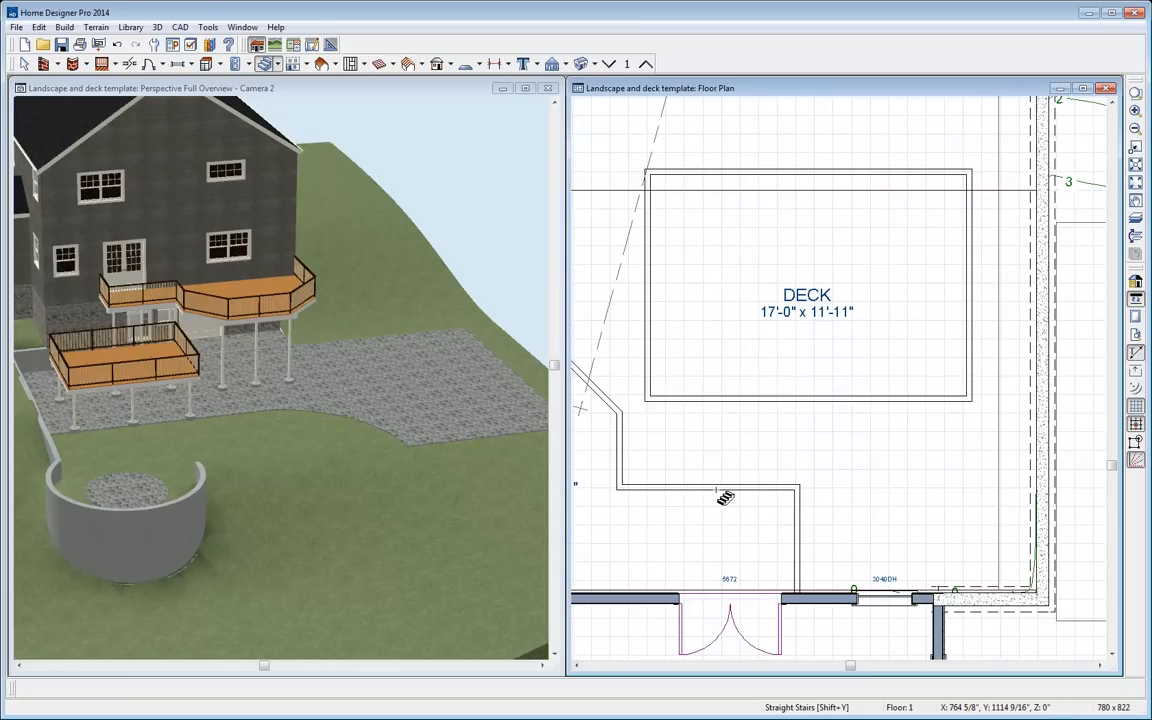
scroll(725, 497, "down", 3)
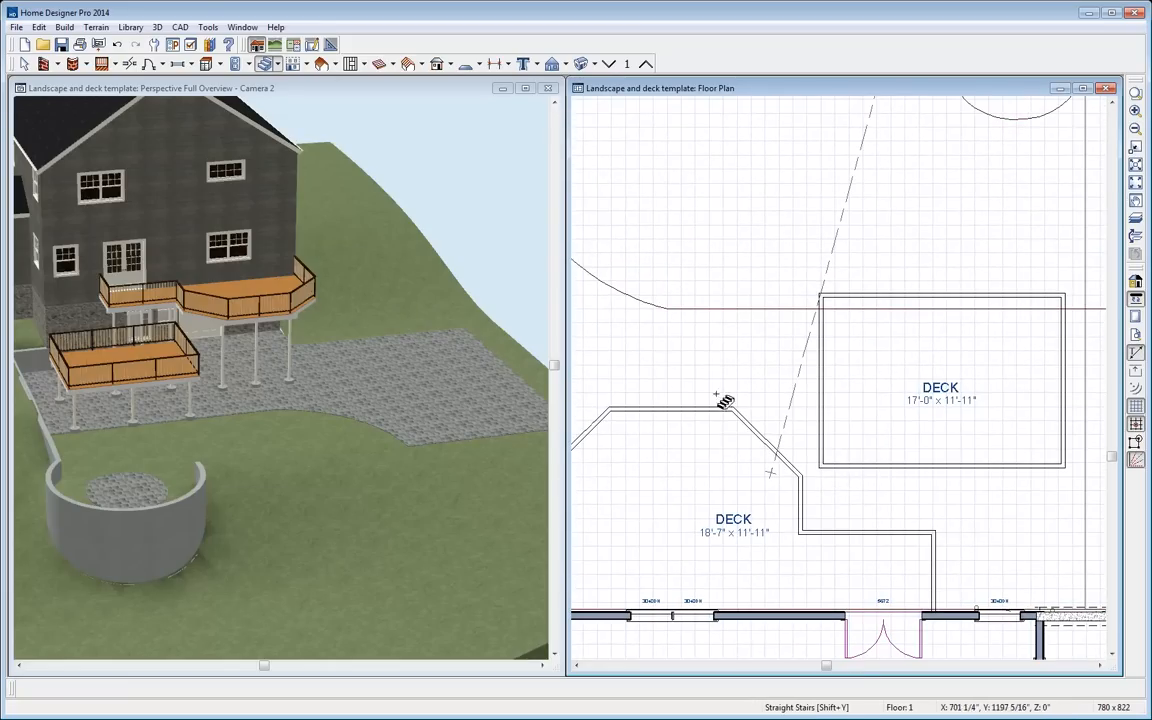
left_click_drag(694, 354, 822, 356)
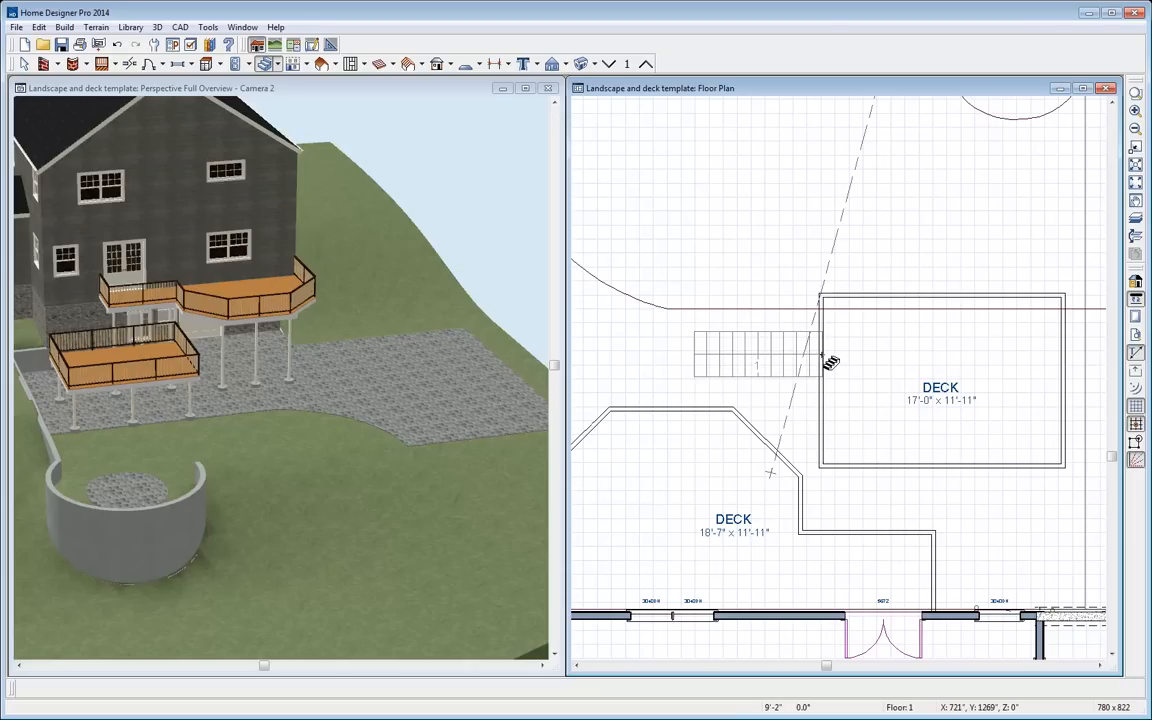
left_click_drag(830, 362, 830, 362)
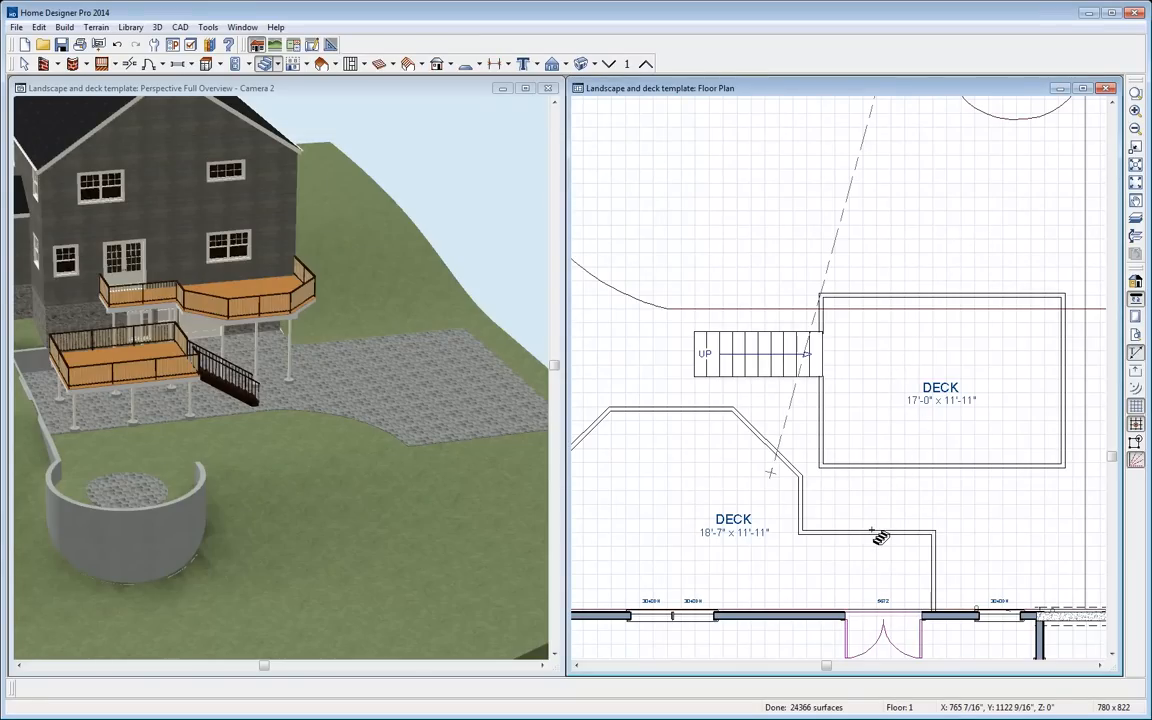
left_click_drag(881, 540, 876, 470)
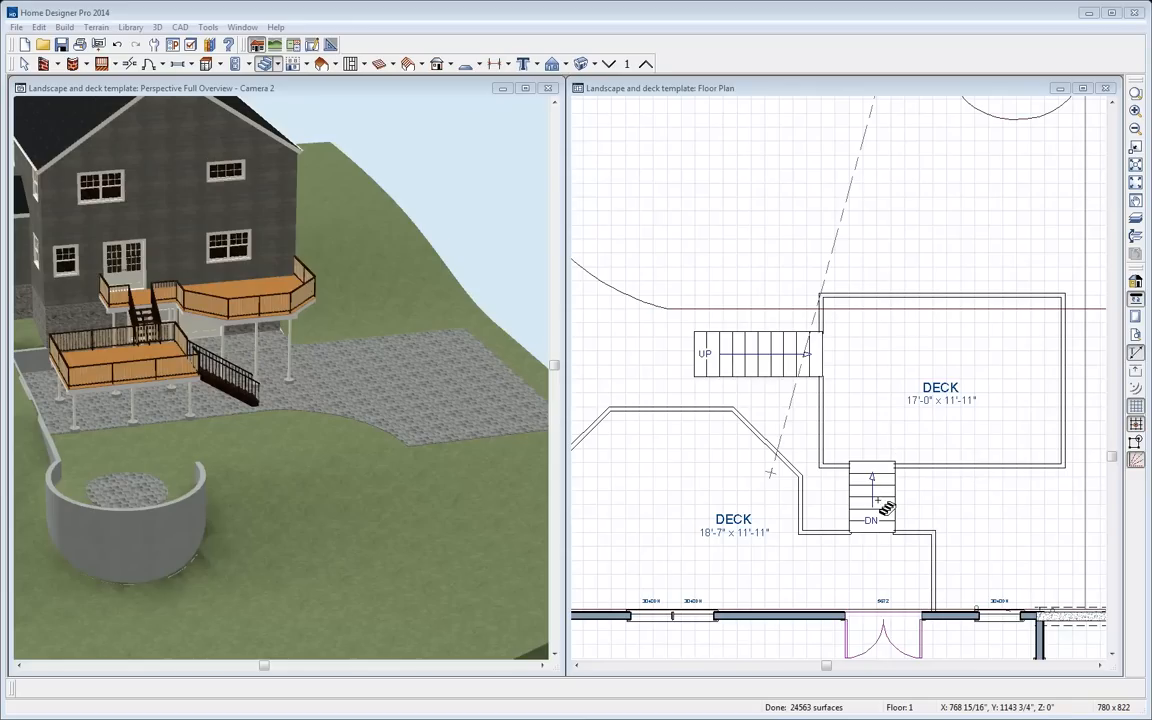
left_click_drag(867, 497, 871, 491)
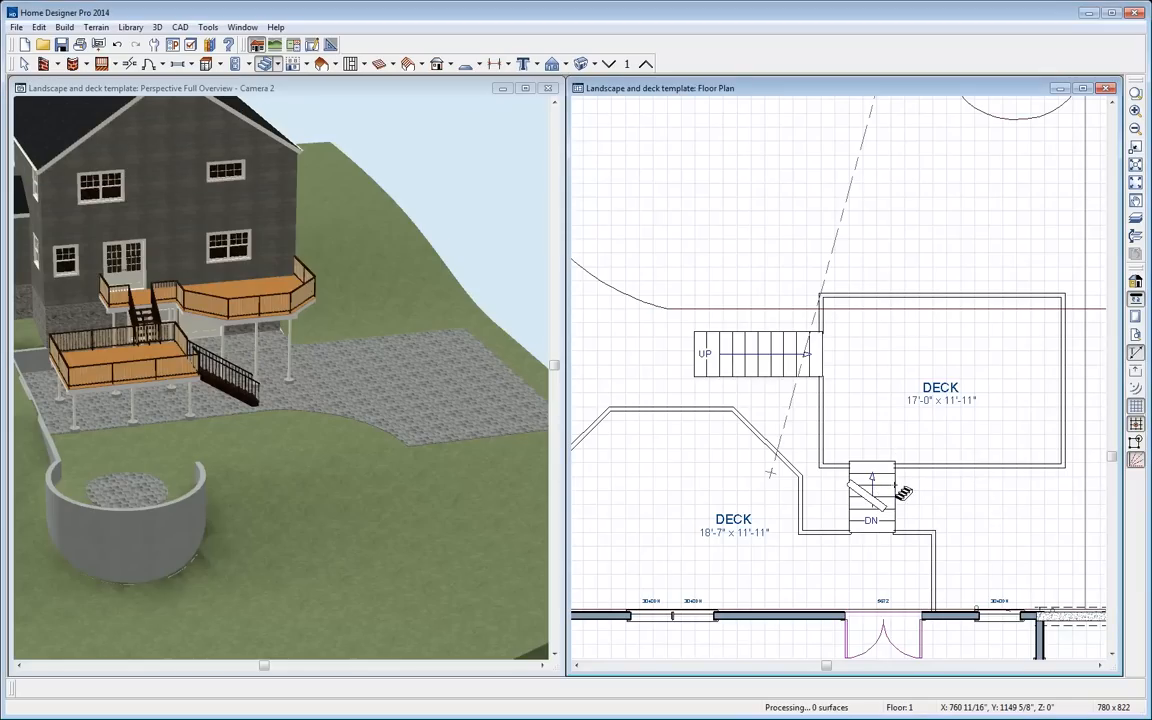
key("space")
left_click(874, 507)
key("Delete")
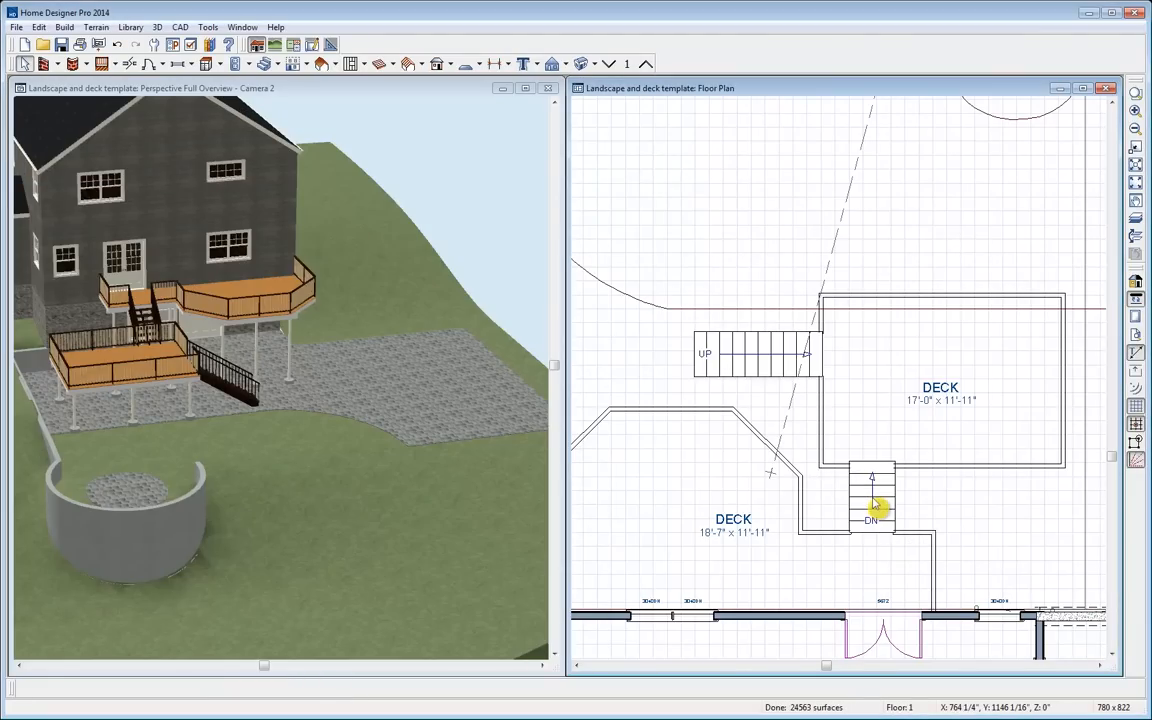
Widen the short stairs between the two decks on both sides, nearly reaching the rectangular deck's corner
left_click(890, 501)
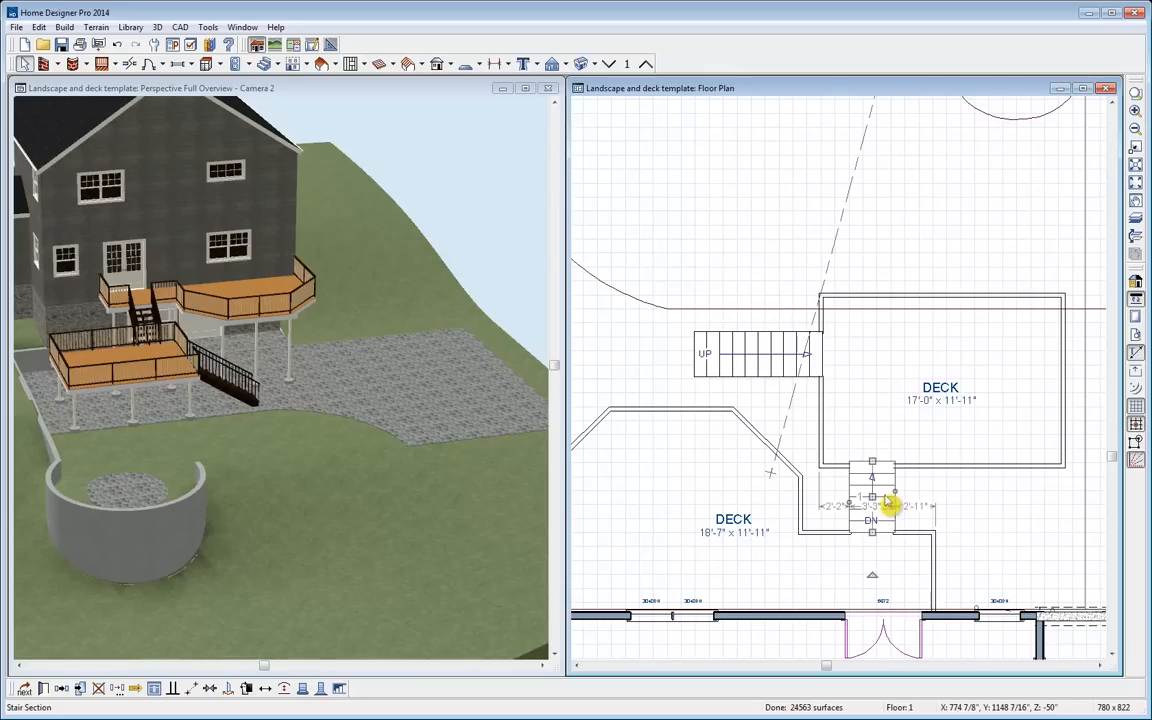
left_click_drag(899, 492, 911, 492)
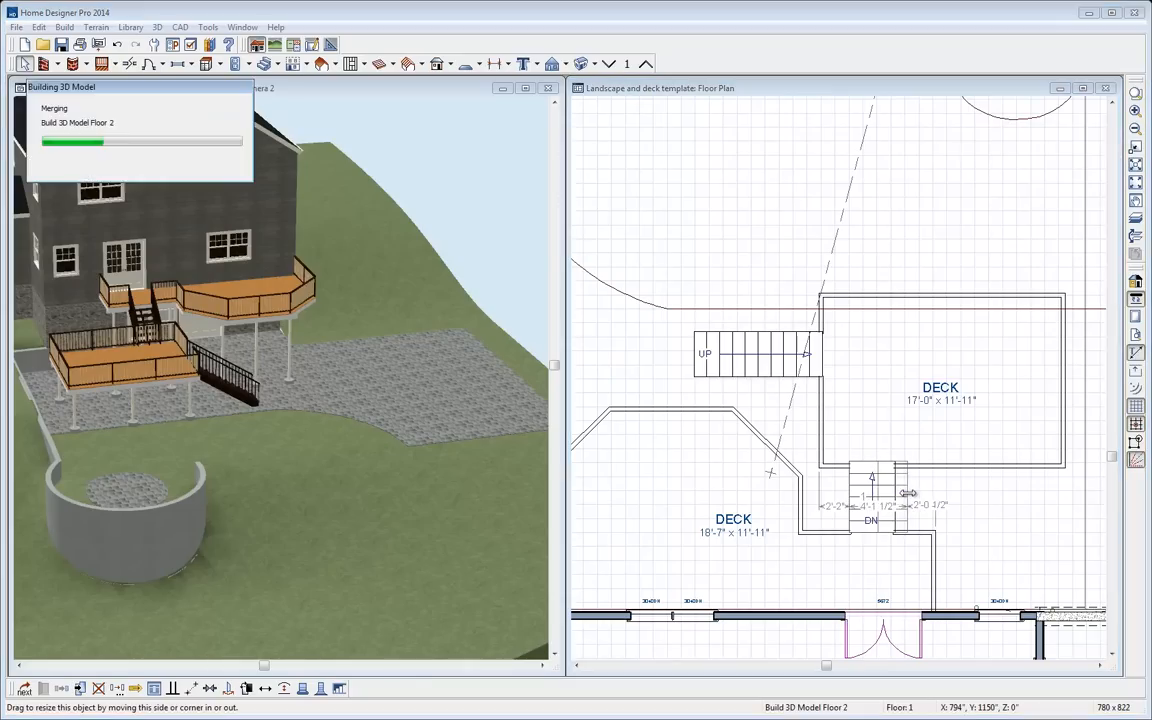
left_click_drag(838, 500, 829, 502)
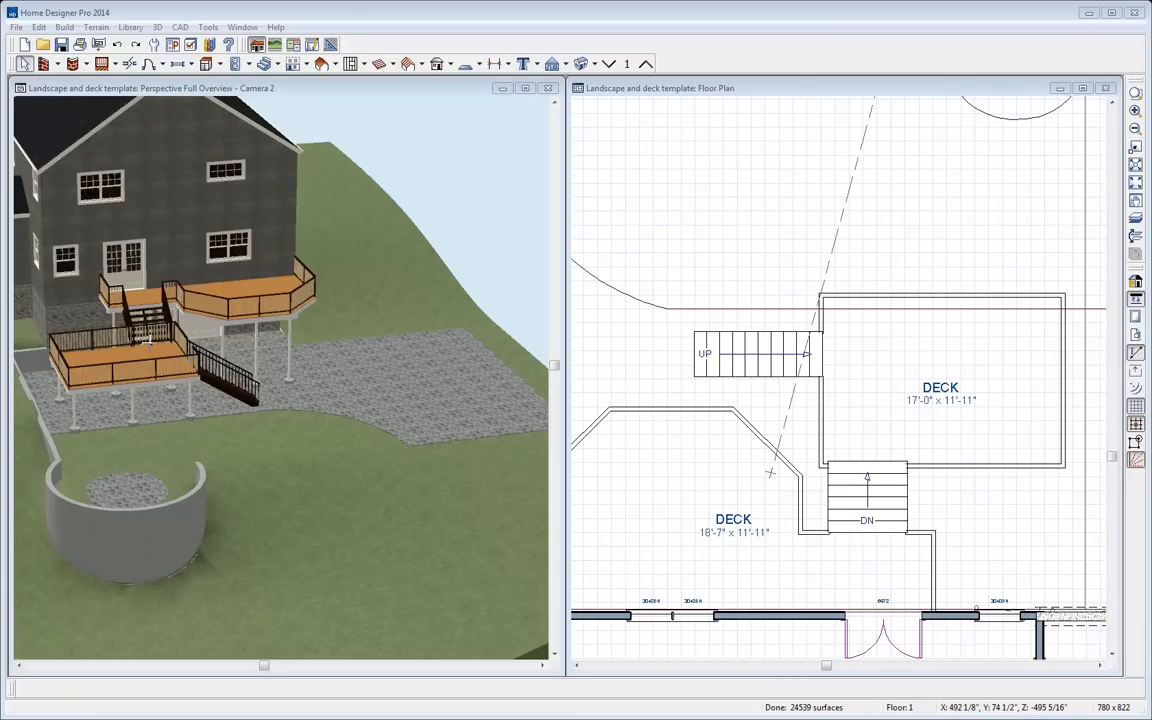
Add a doorway in the lower deck's railing at the foot of the connecting stairs and widen it to about 5'-7" to match them
left_click(144, 337)
scroll(140, 330, "up", 2)
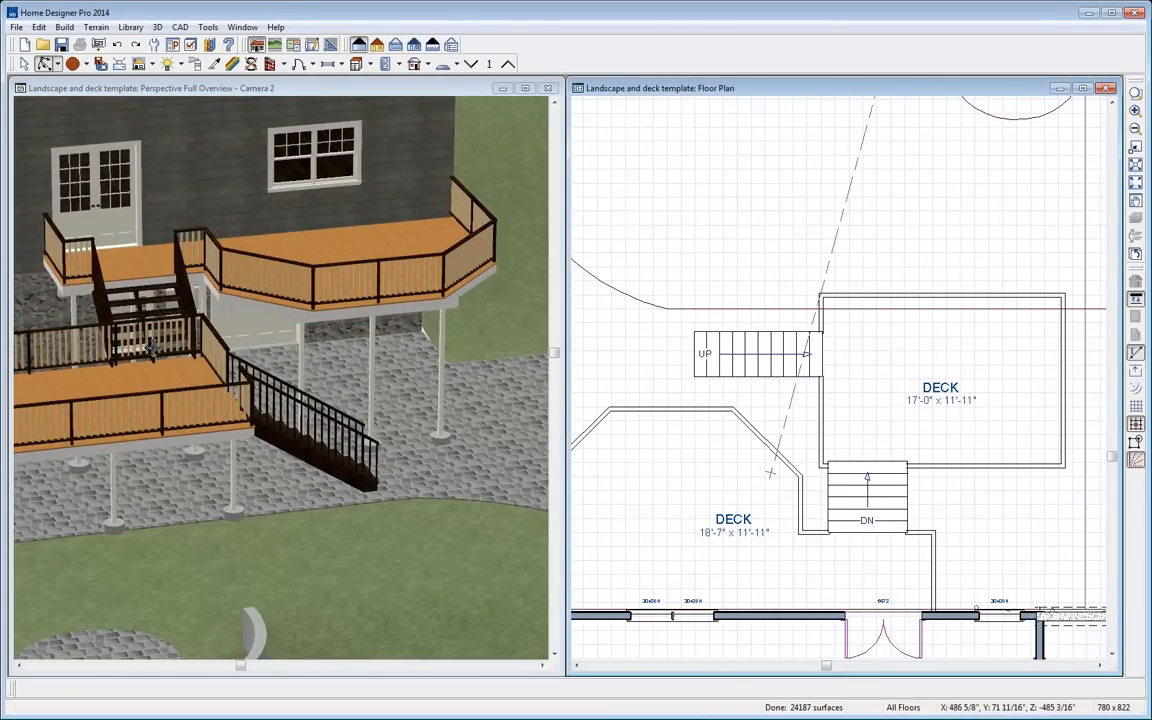
left_click(647, 93)
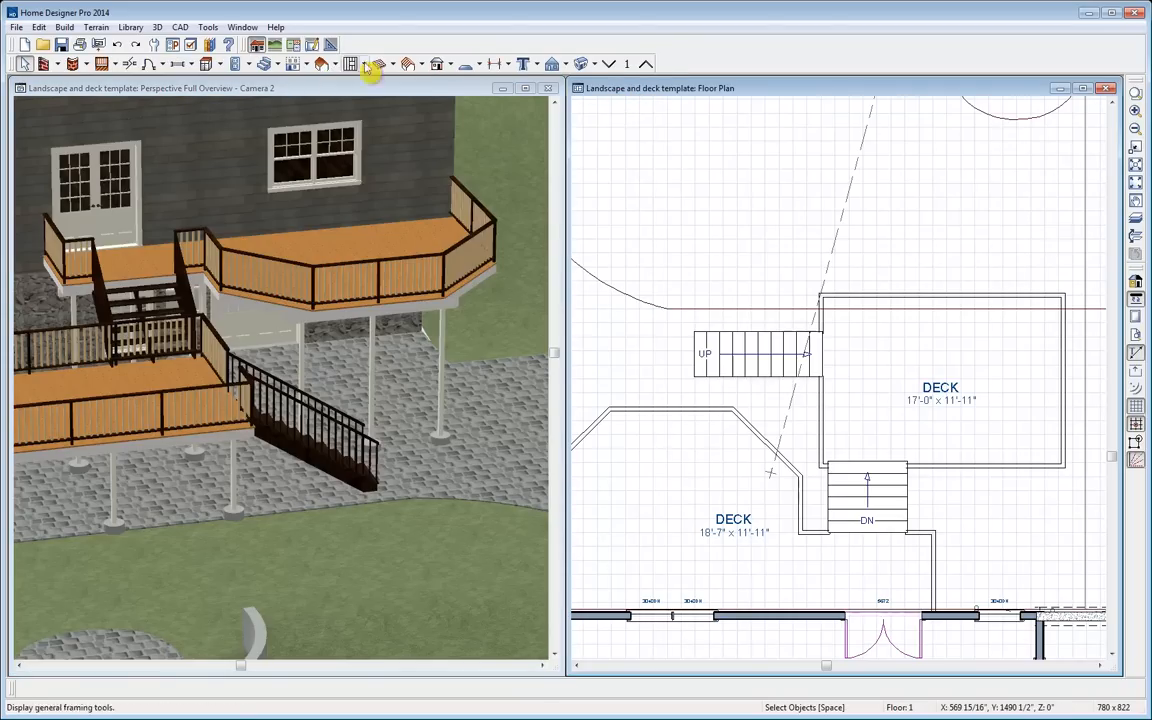
left_click(164, 64)
left_click(172, 103)
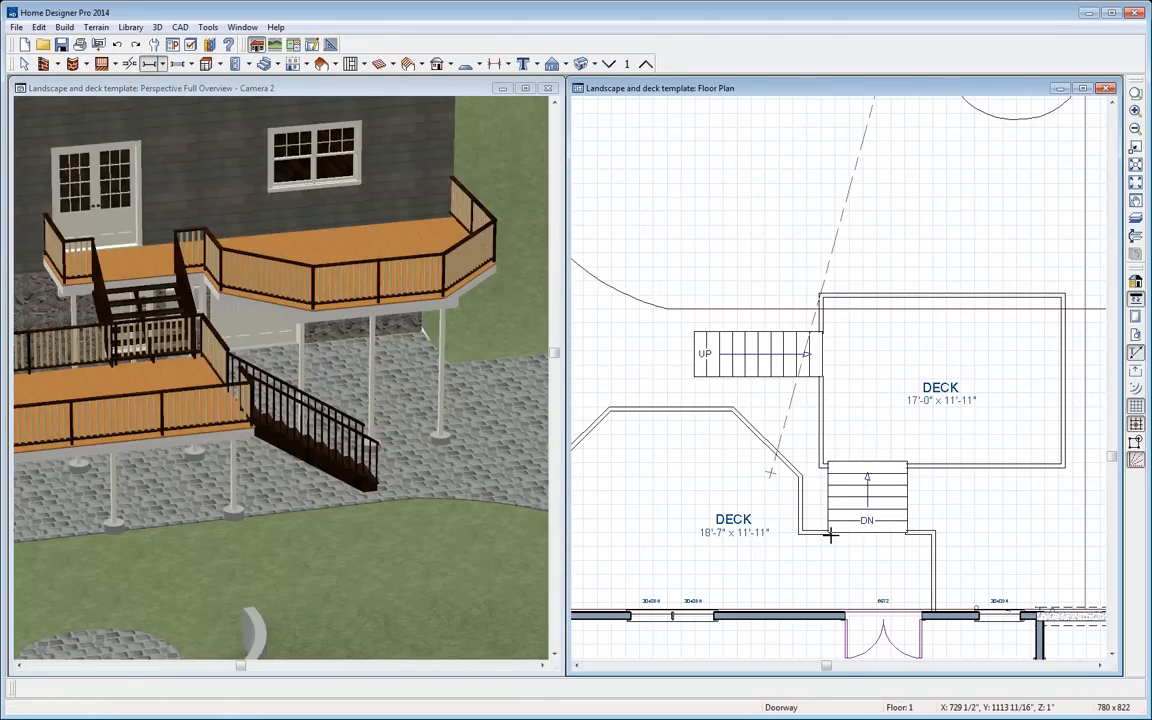
left_click(845, 465)
key("space")
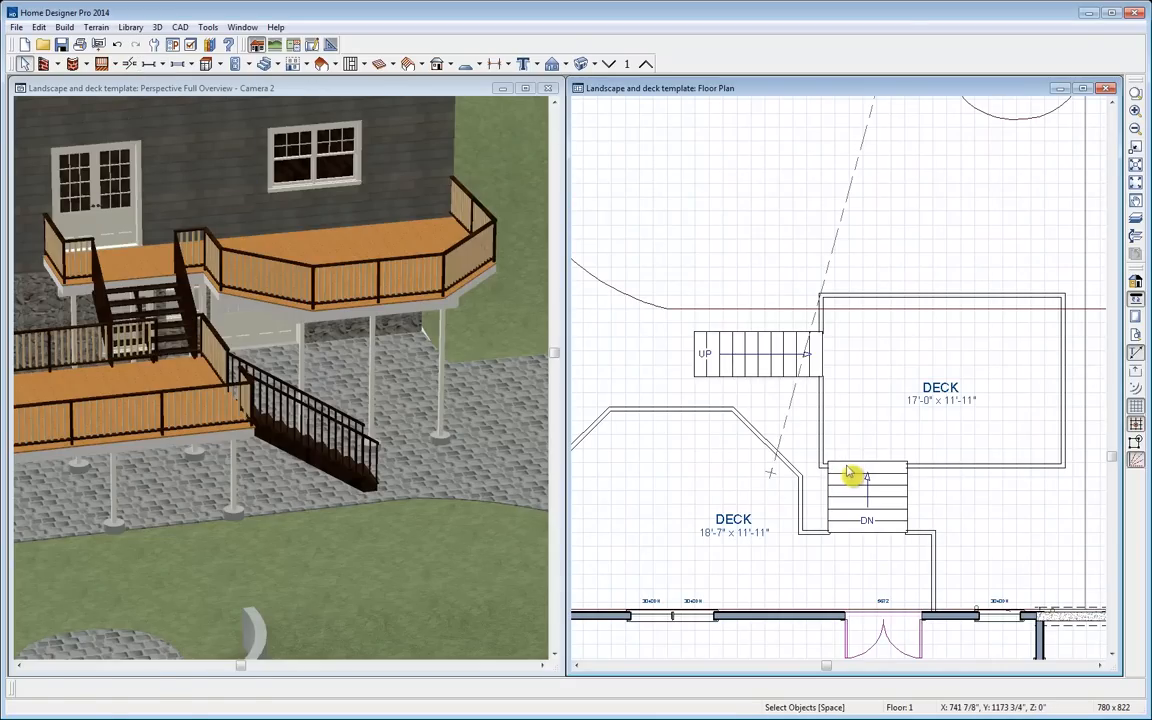
left_click(848, 469)
left_click_drag(898, 463, 907, 461)
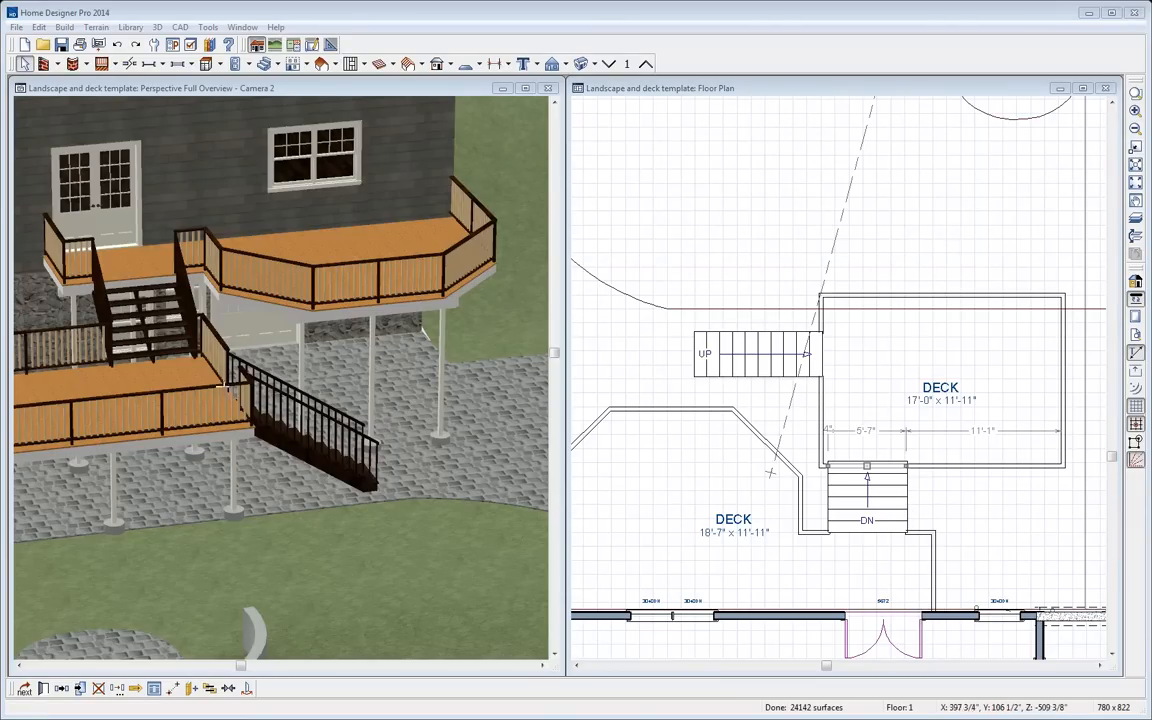
Extend the lower end of the connecting stairs slightly into the rectangular deck, making the flight about 5'-7" long
left_click(871, 484)
left_click_drag(867, 462, 868, 452)
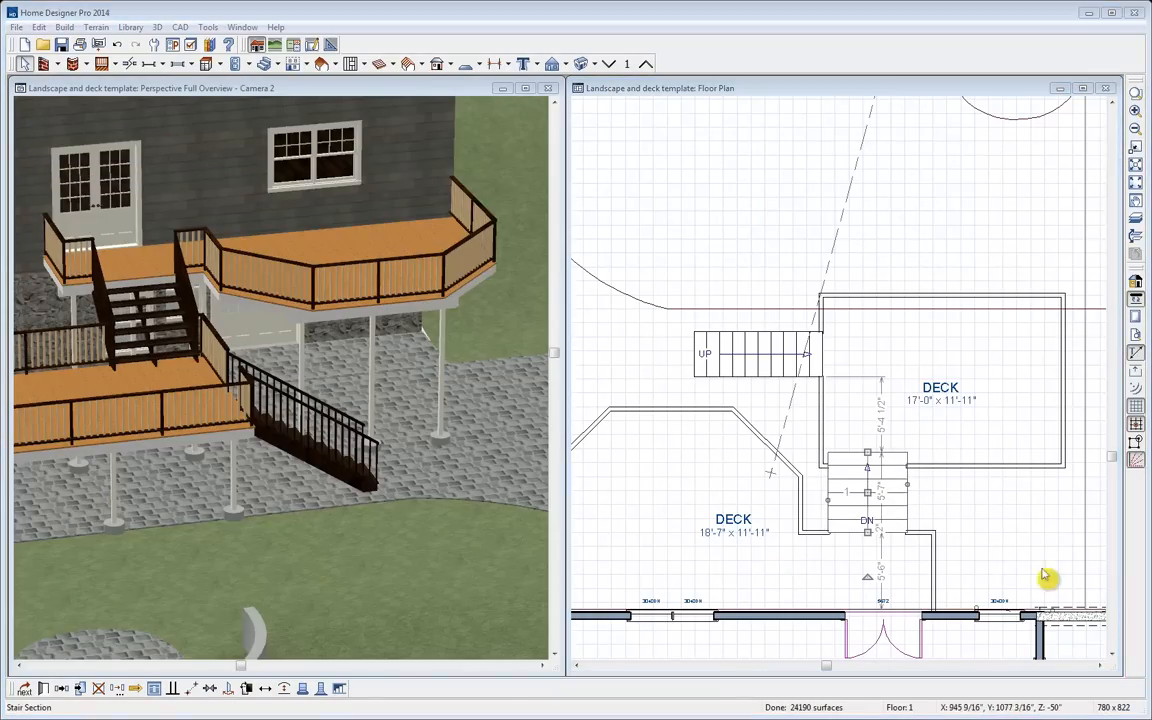
left_click(1003, 527)
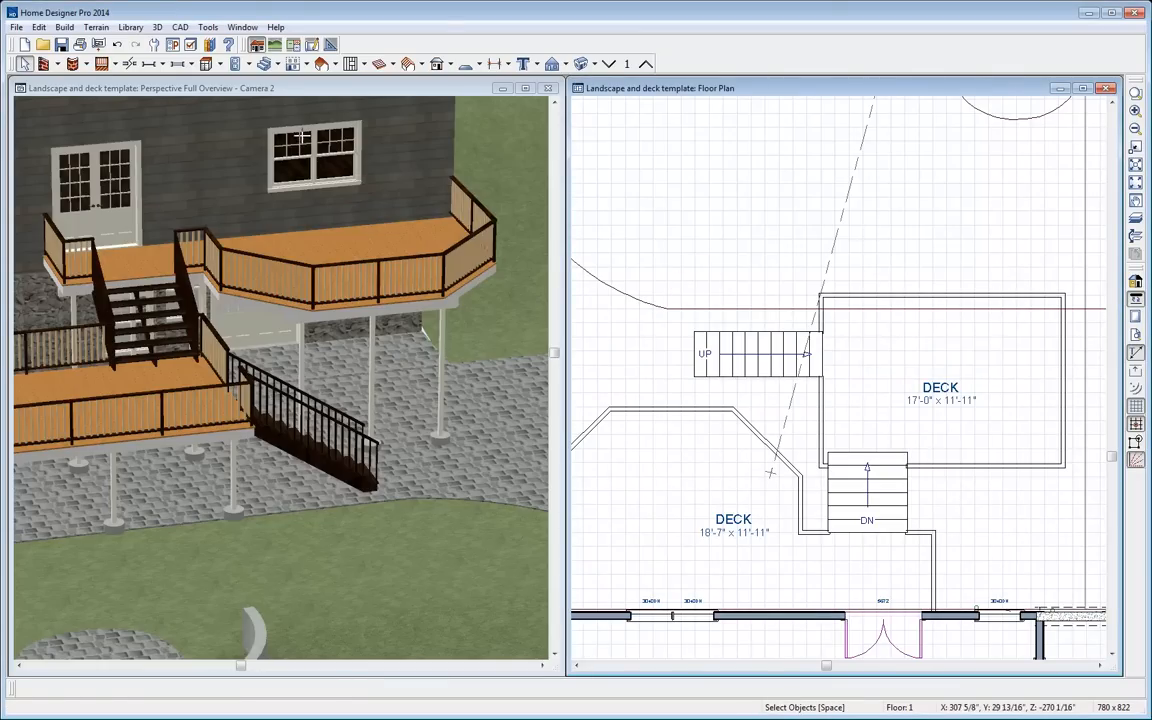
Turn on Roof Over This Room in the room specification of the covered front porch
left_click(105, 97)
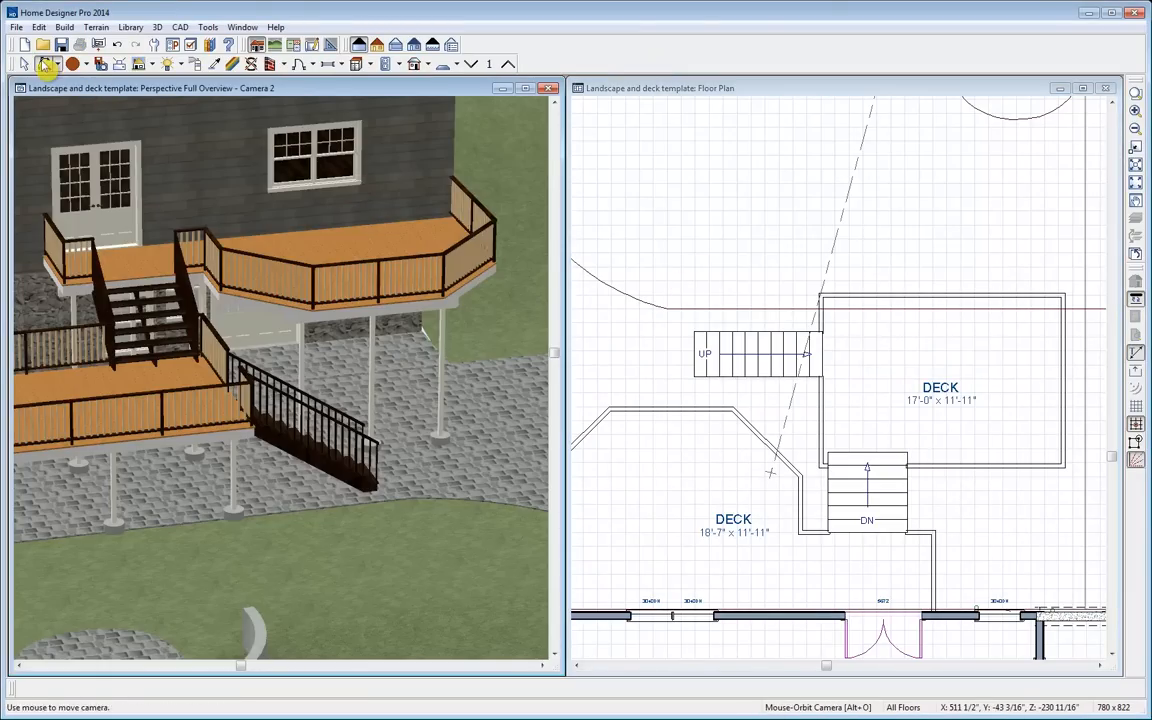
mouse_move(90, 137)
left_mouse_down()
mouse_move(301, 139)
mouse_move(360, 219)
mouse_move(324, 342)
mouse_move(301, 374)
mouse_move(337, 399)
left_mouse_up()
key("space")
left_click(368, 420)
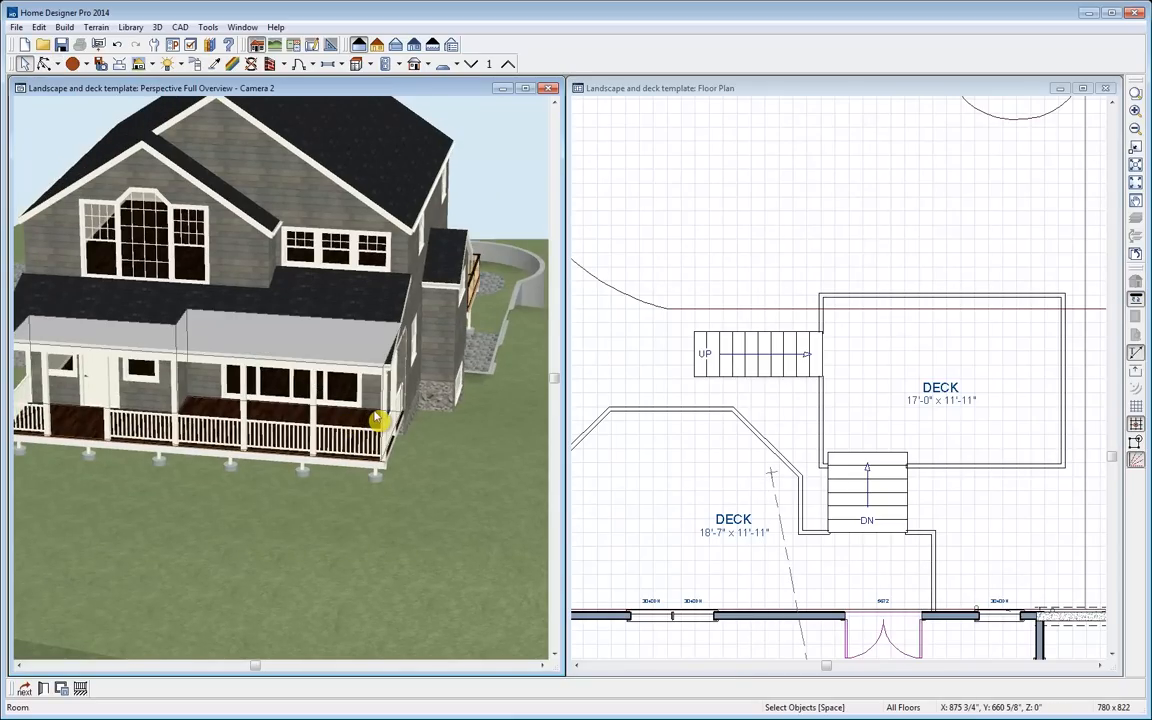
left_click(43, 688)
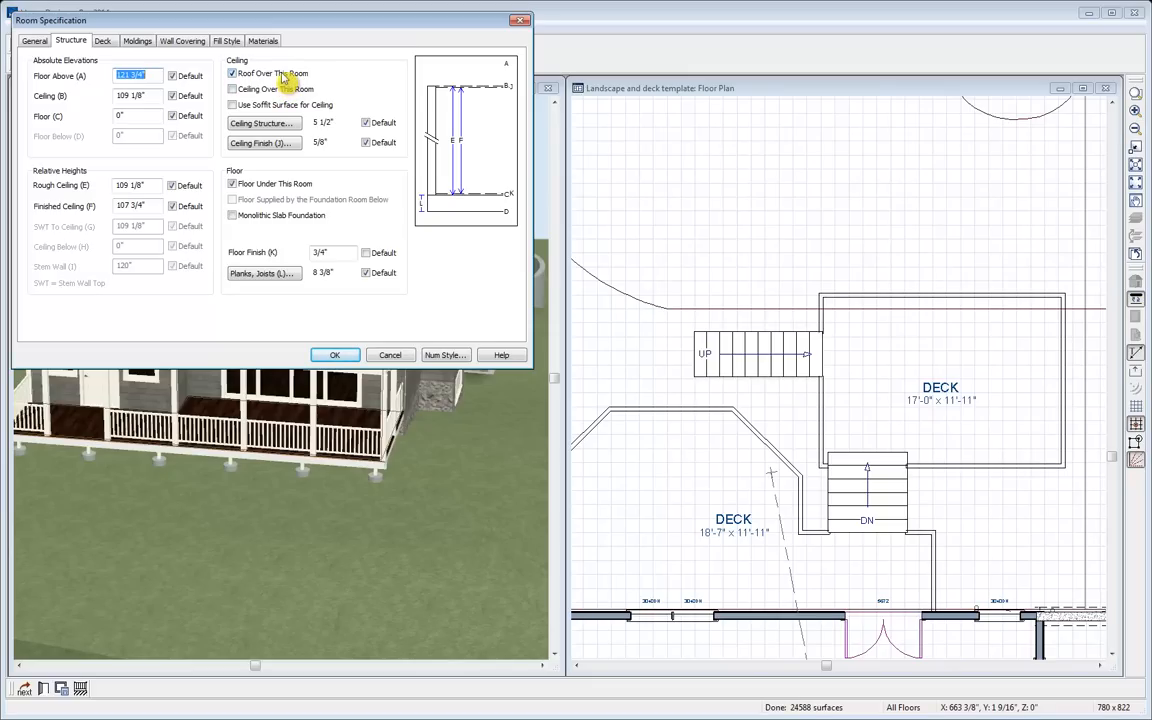
left_click(335, 355)
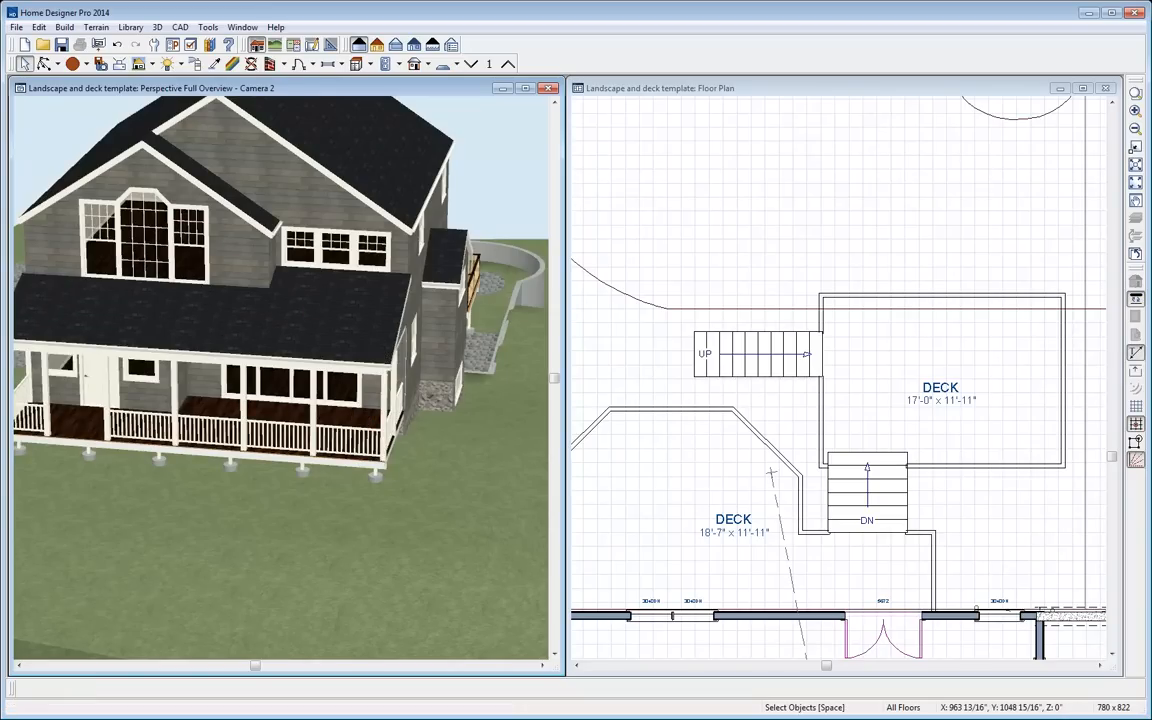
Sample CA-B Pressure Treated Lumber from the white board below the upper deck's edge and paint the deck railings' balusters with it, floor-wide
left_click(44, 63)
left_click_drag(69, 165, 308, 320)
scroll(308, 320, "up", 1)
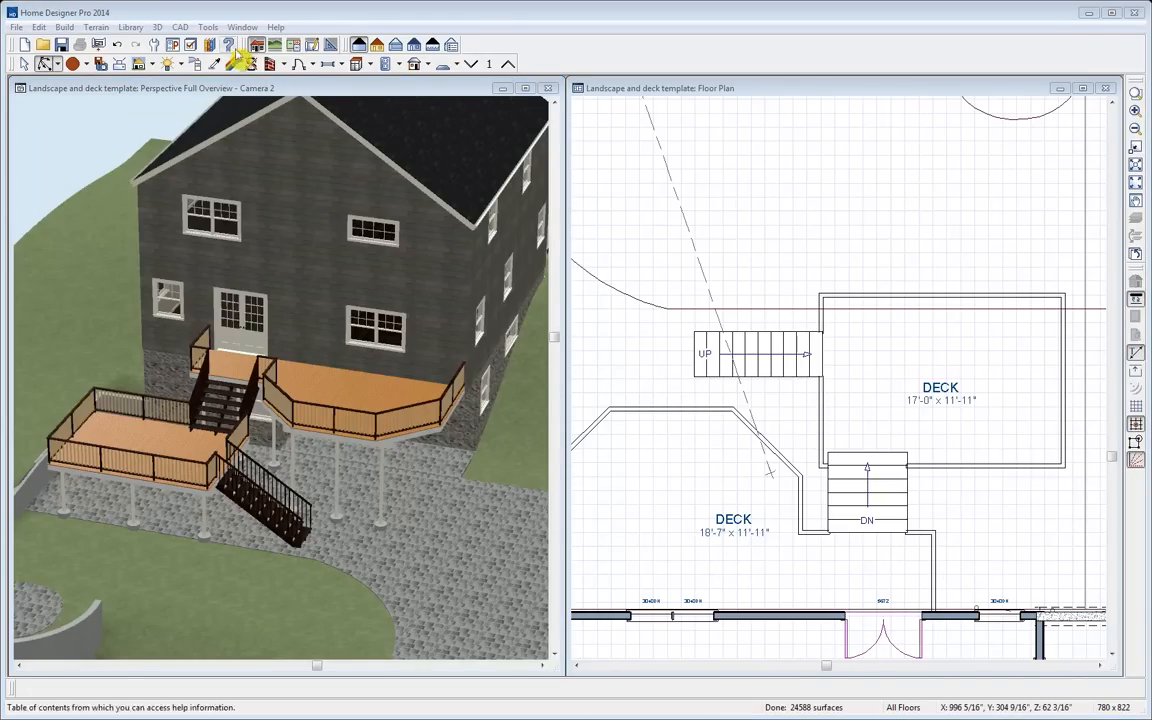
left_click(231, 87)
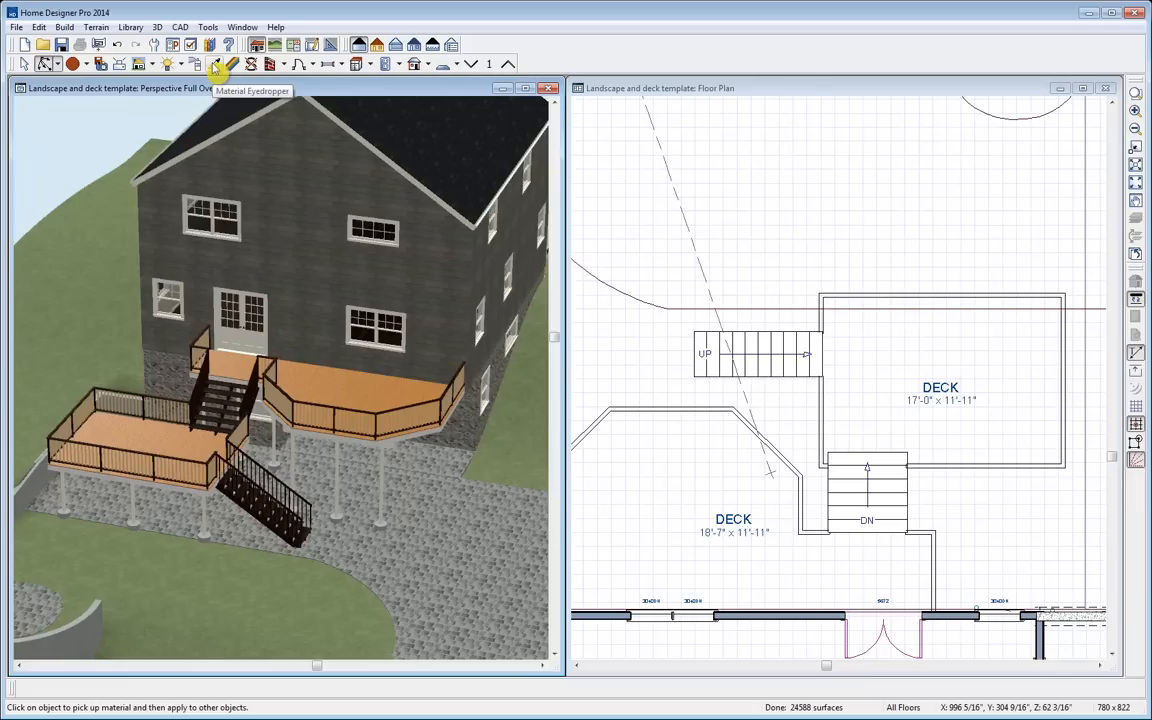
left_click(216, 66)
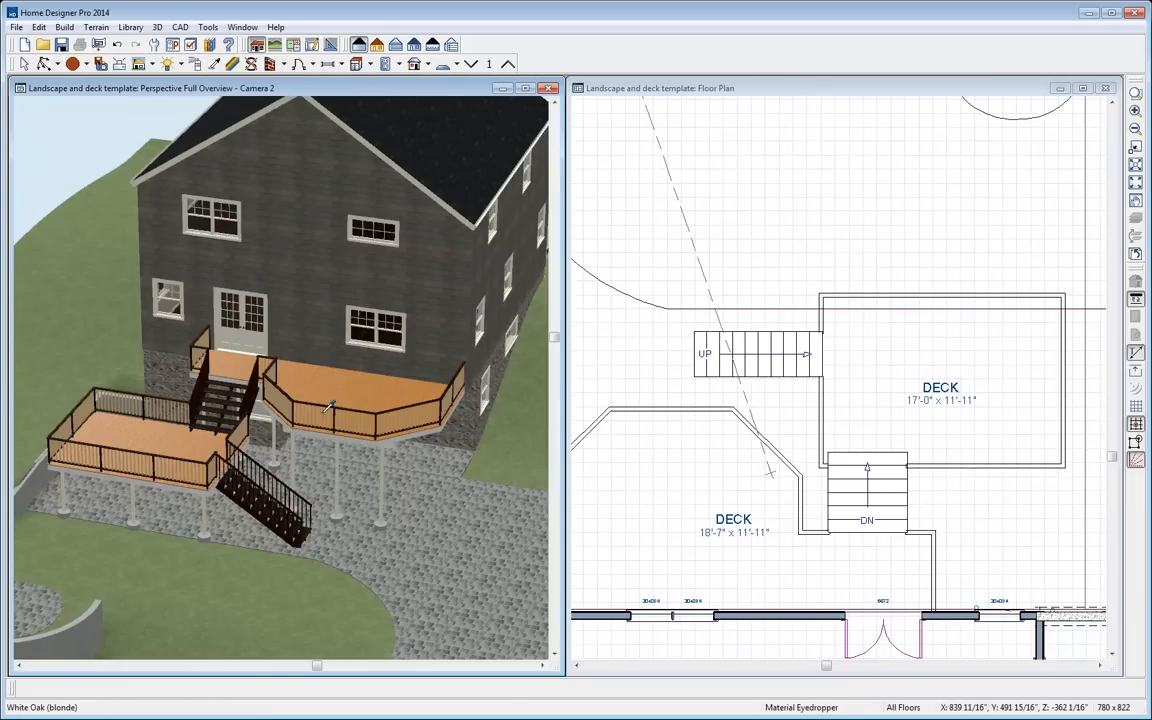
scroll(328, 405, "up", 3)
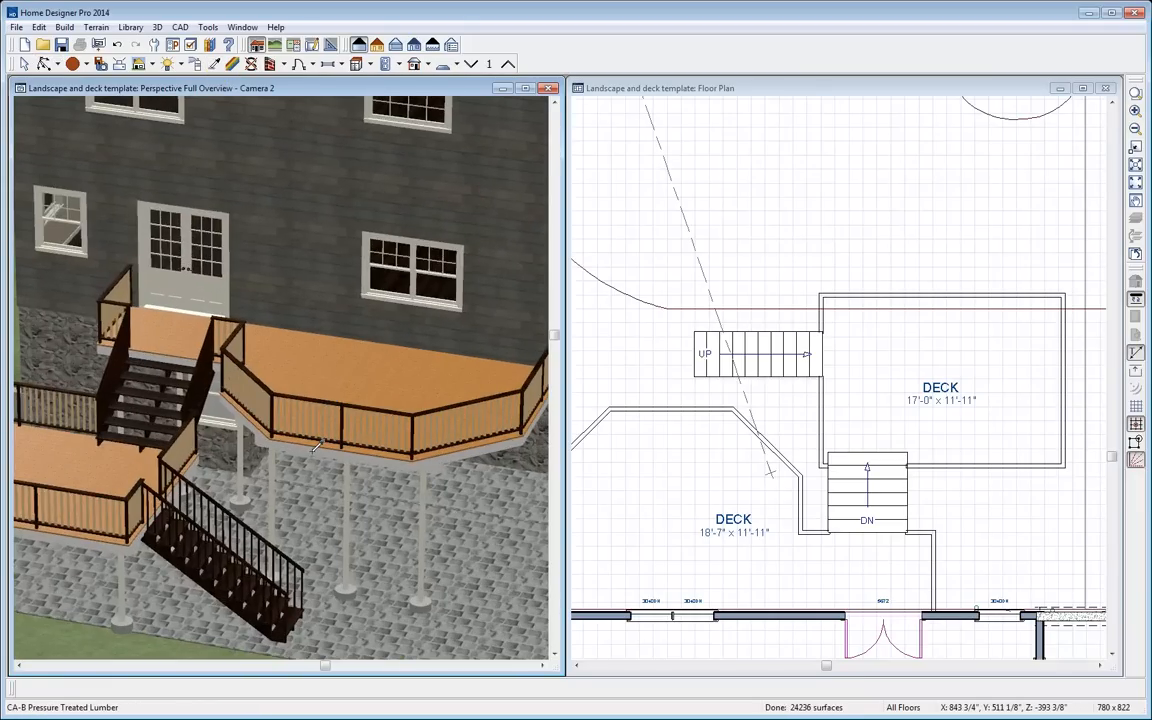
left_click(338, 445)
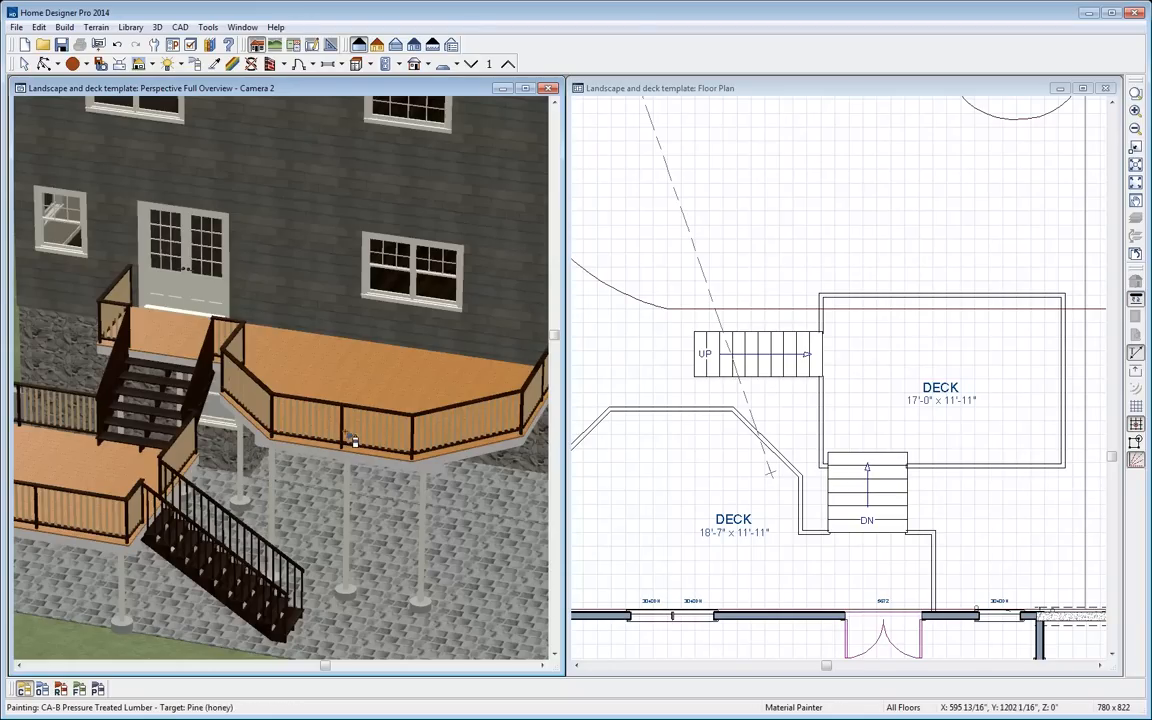
scroll(340, 441, "up", 5)
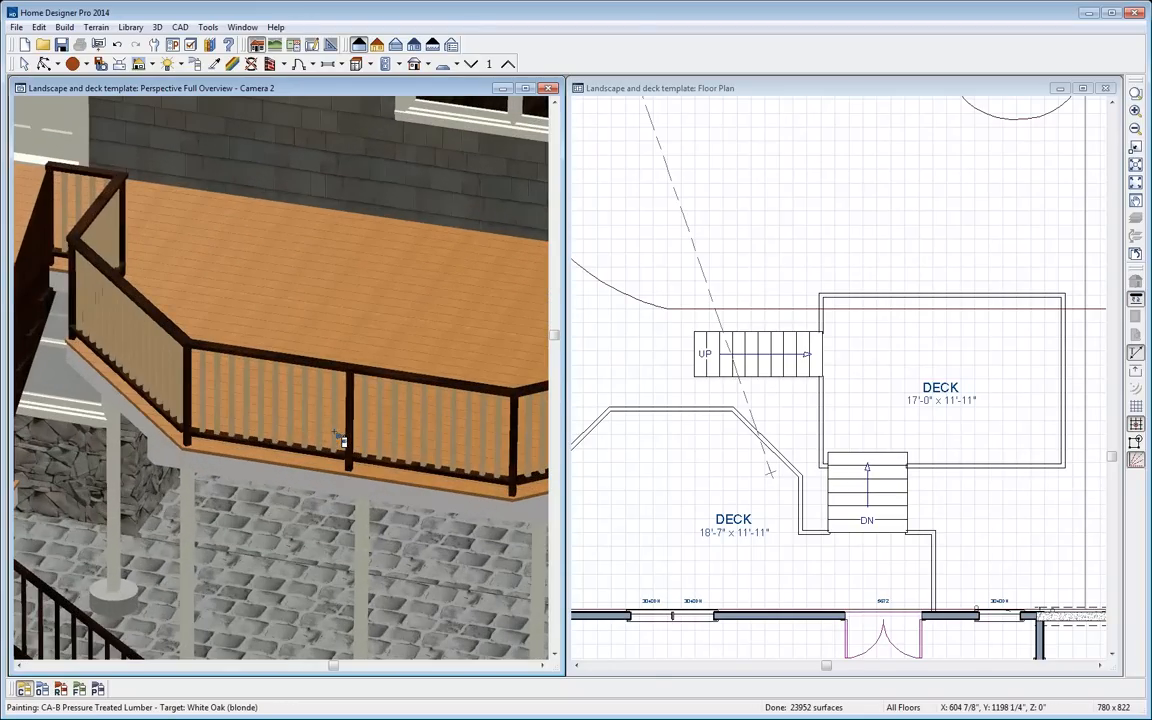
left_click(79, 689)
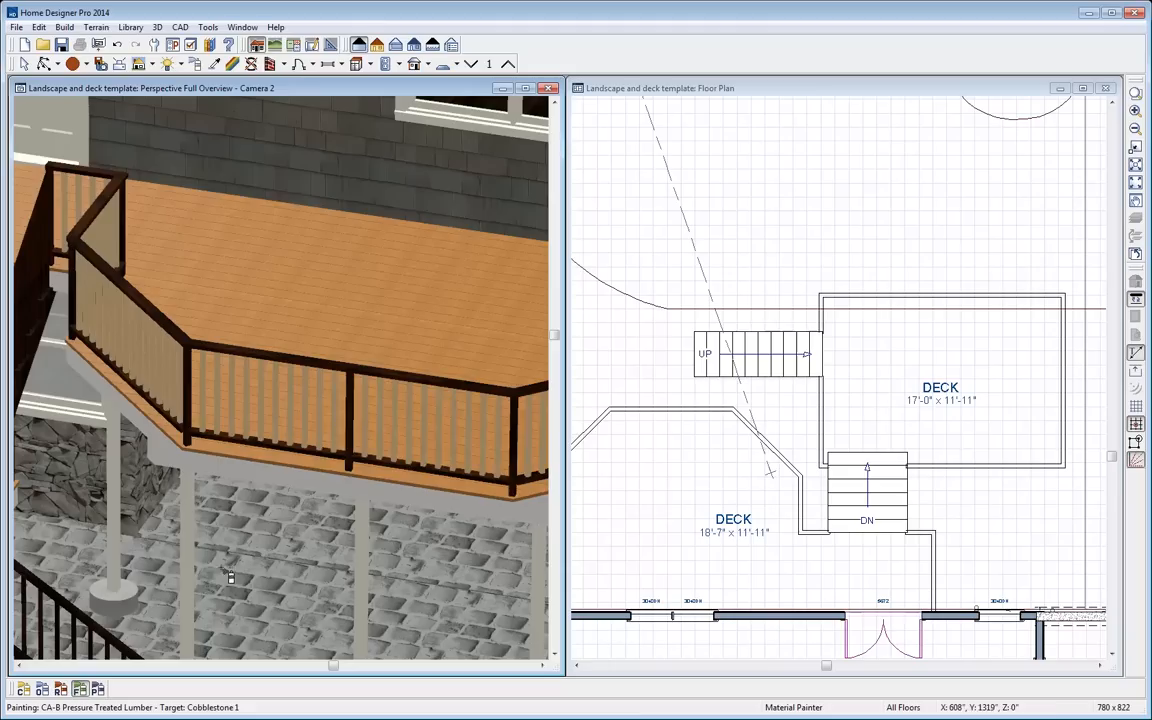
left_click(328, 447)
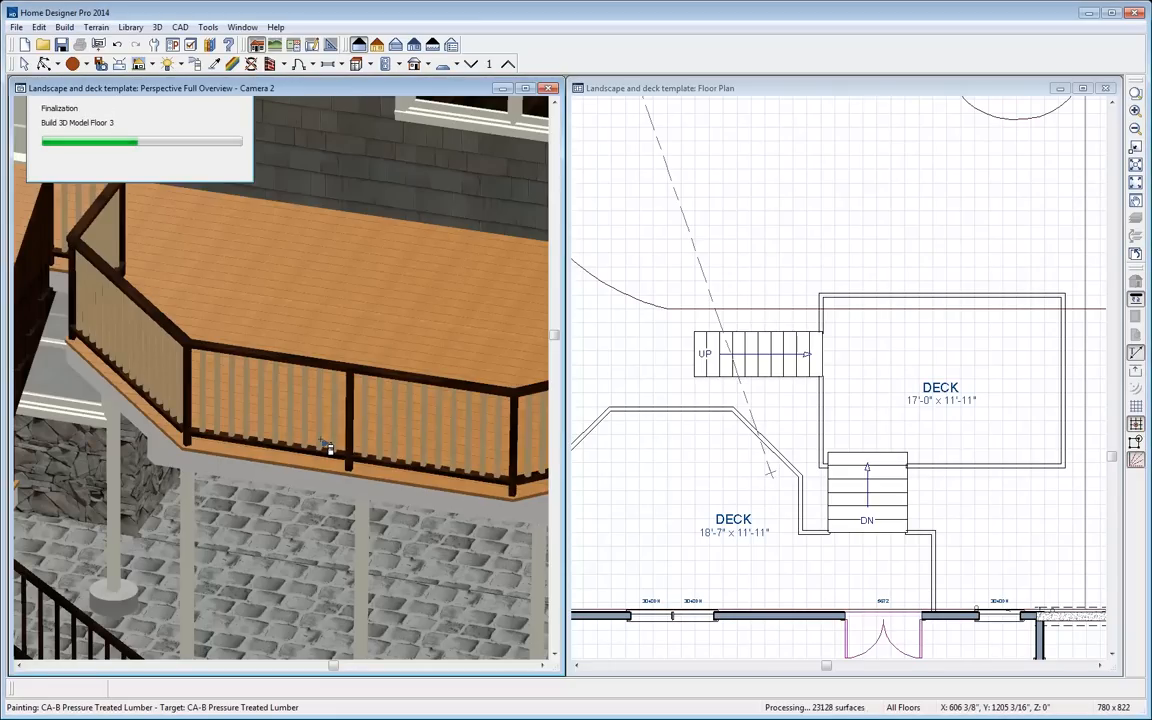
scroll(328, 447, "down", 6)
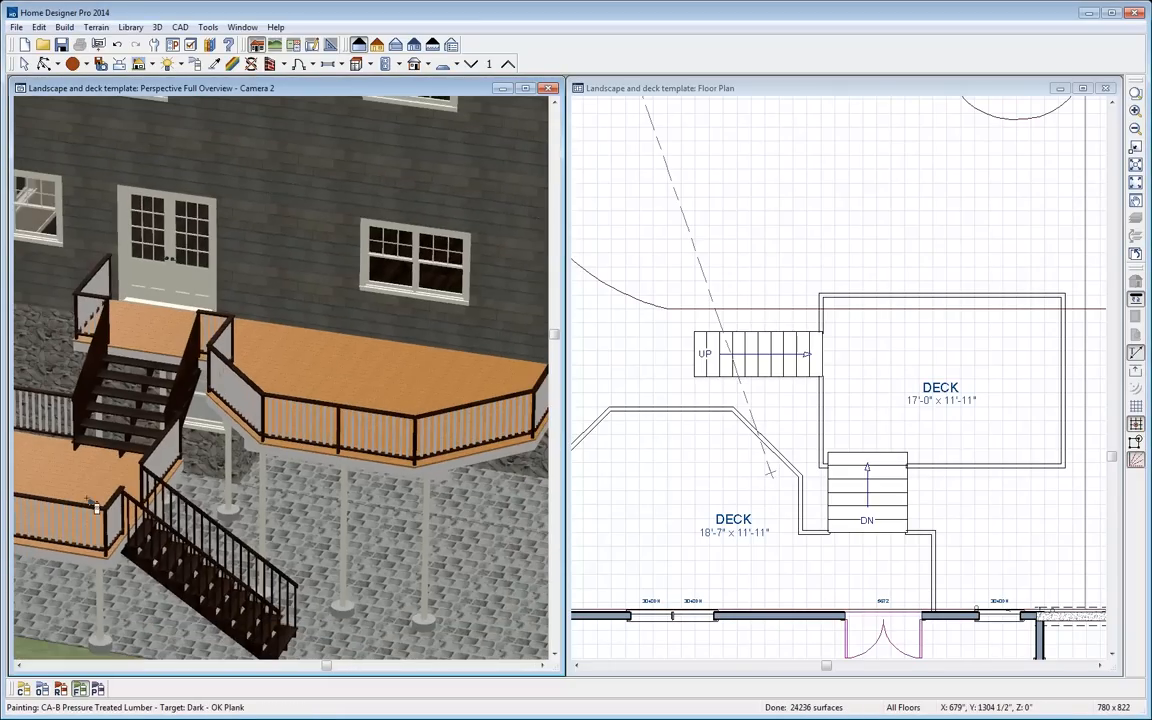
scroll(288, 398, "down", 5)
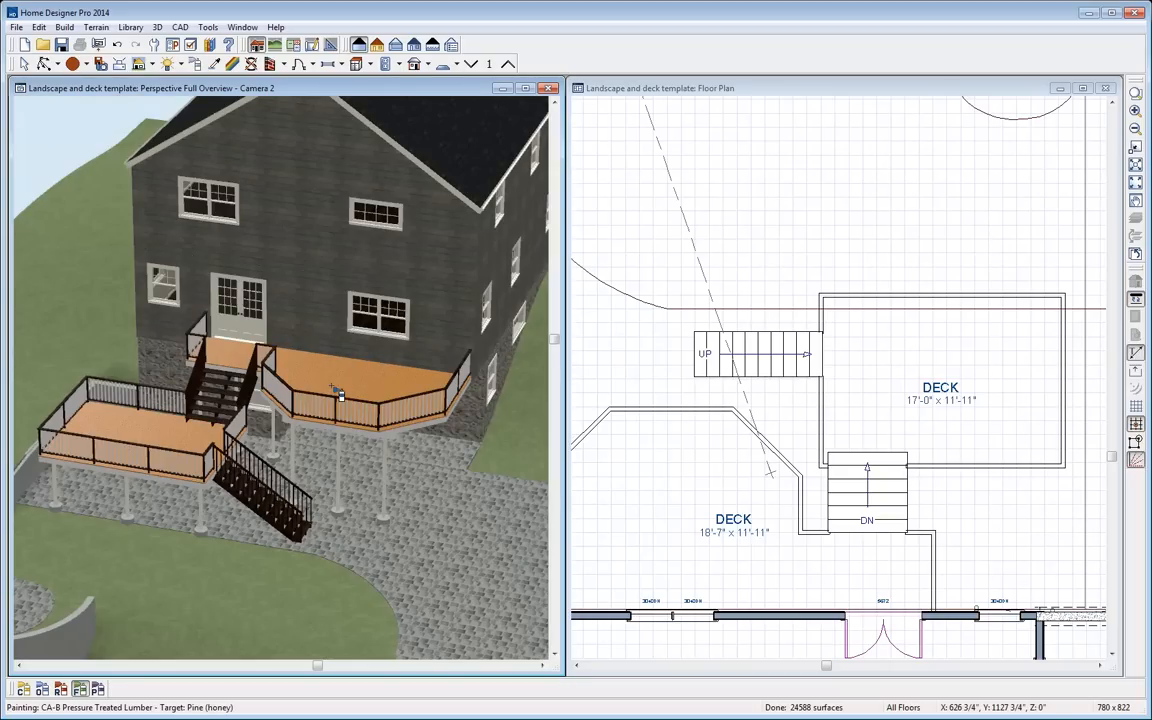
Sample Medium - FP Plank from the stair treads and paint both decks' planks room-wide, turning off Automatic Deck Framing
left_click(194, 63)
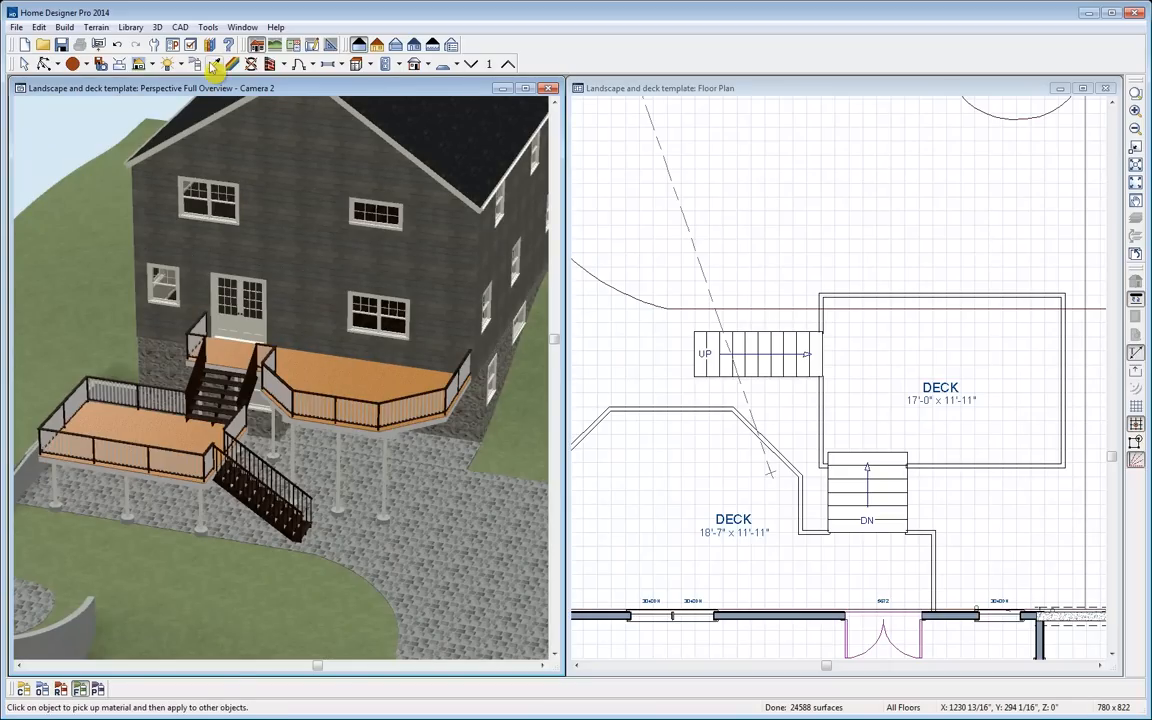
scroll(228, 385, "up", 5)
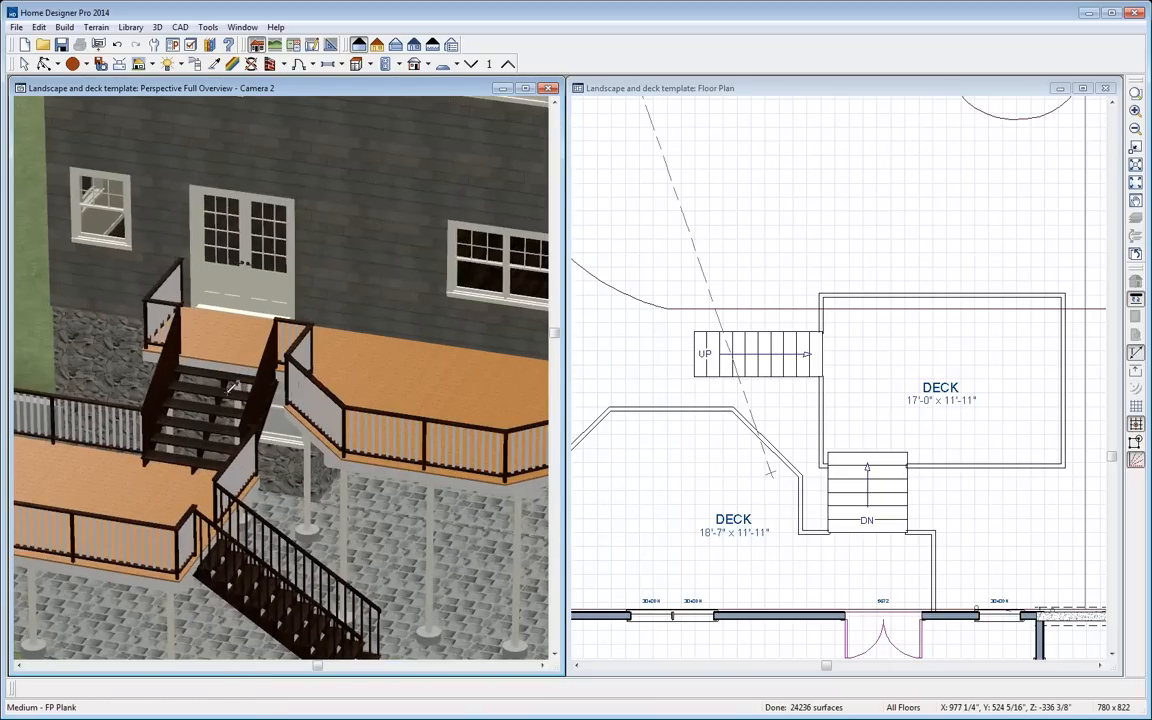
left_click(232, 385)
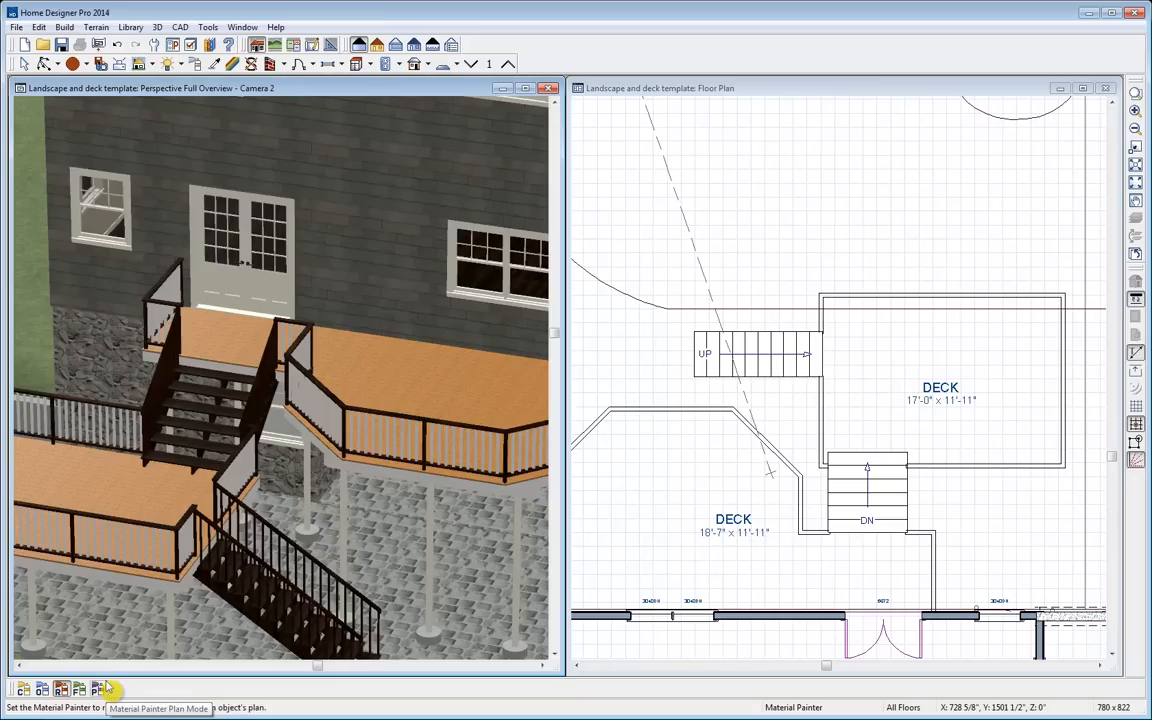
left_click(465, 414)
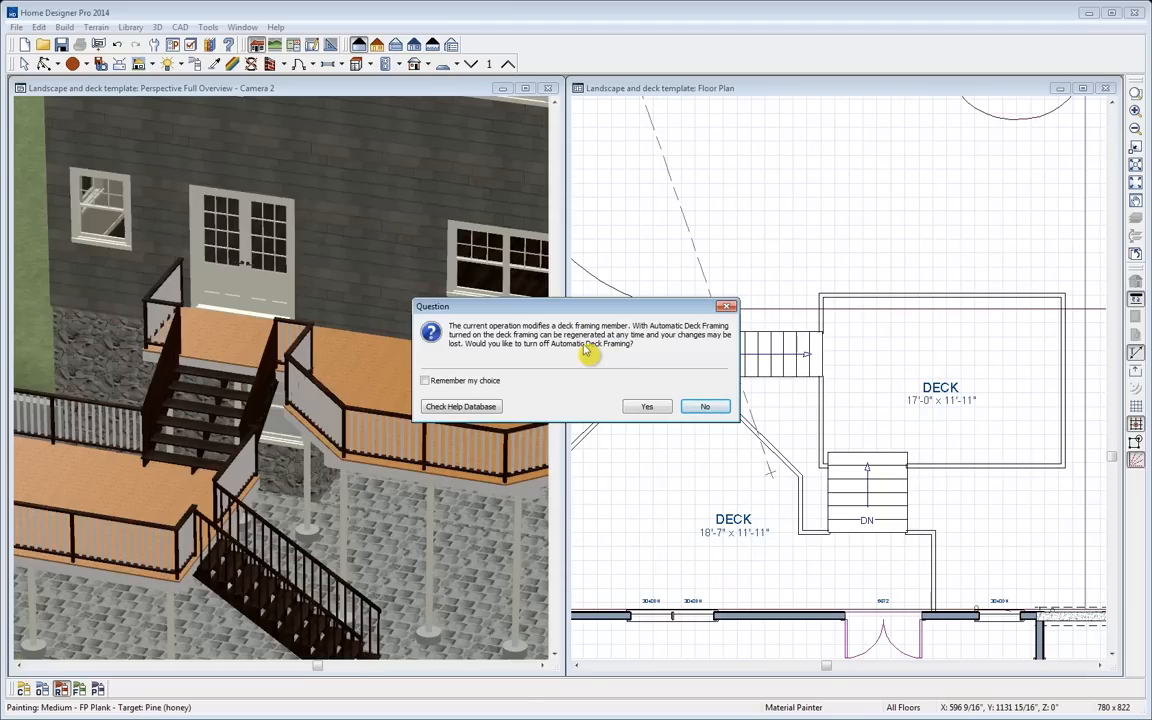
left_click(647, 407)
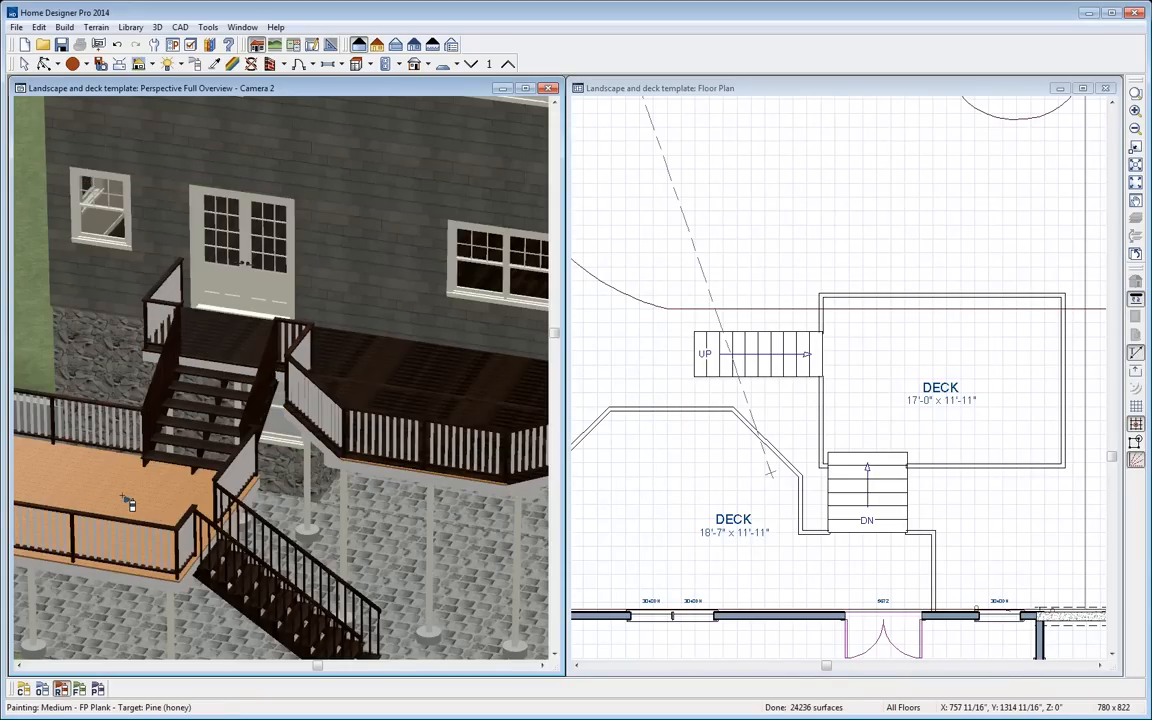
left_click(128, 497)
left_click(649, 407)
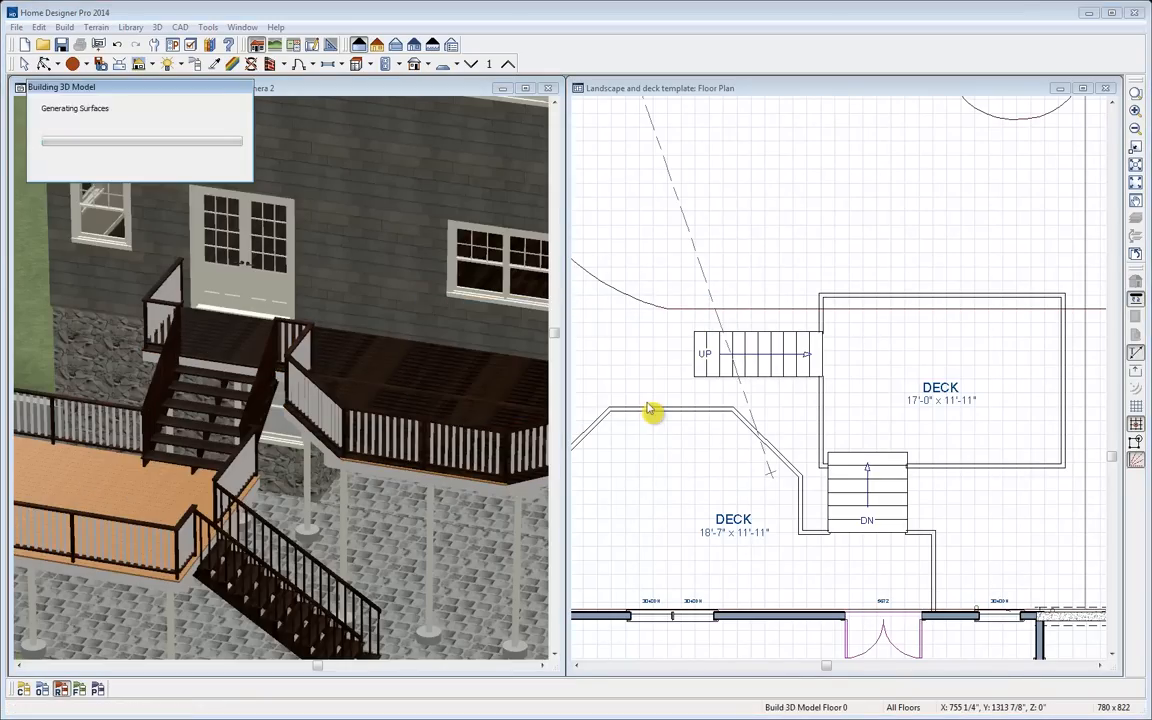
Paint the remaining orange edge boards of the upper and lower decks with Medium - FP Plank
scroll(412, 485, "down", 2)
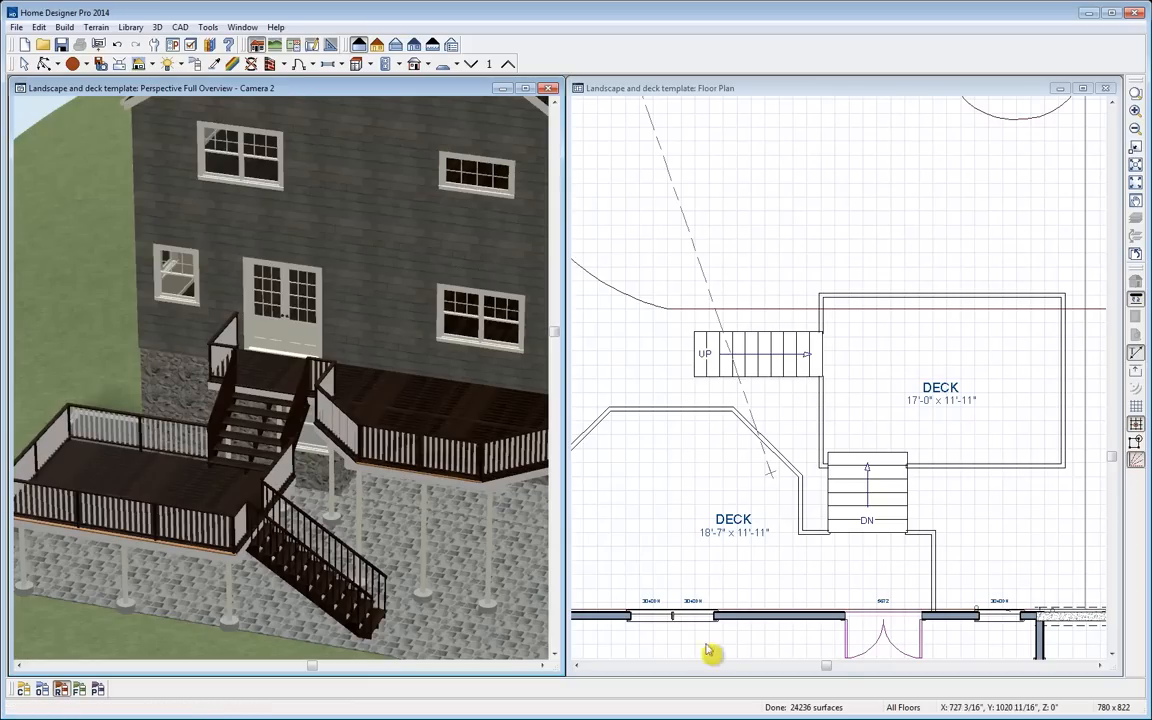
scroll(453, 490, "up", 2)
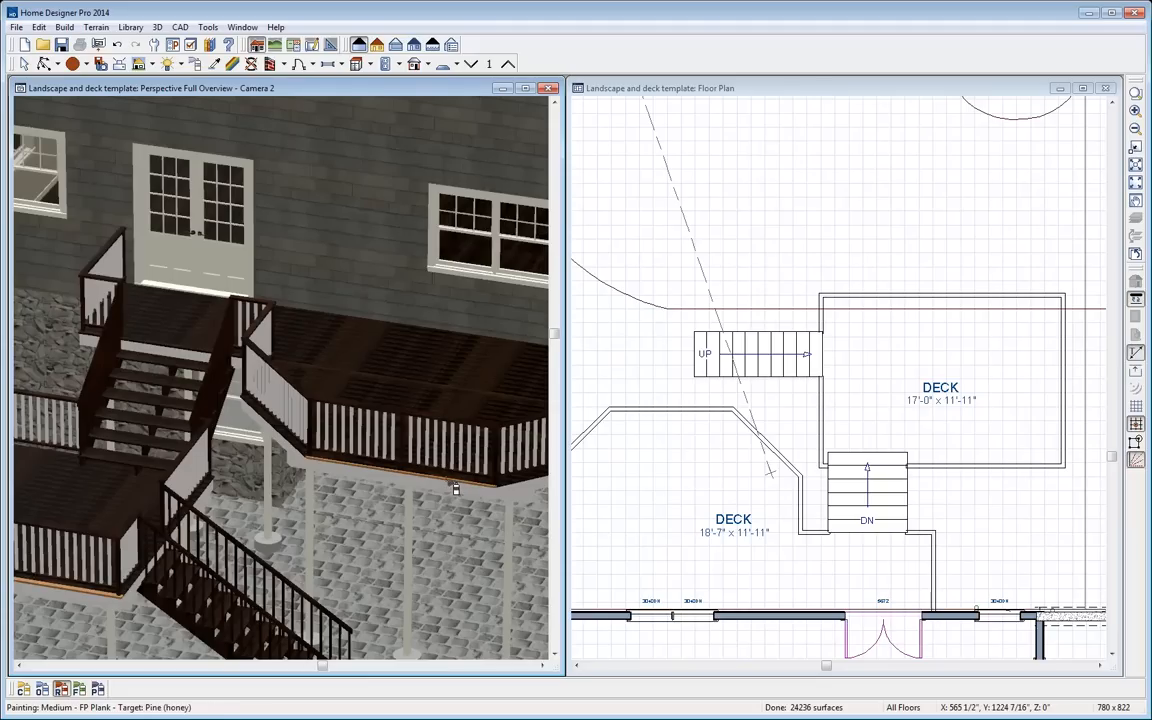
left_click(454, 489)
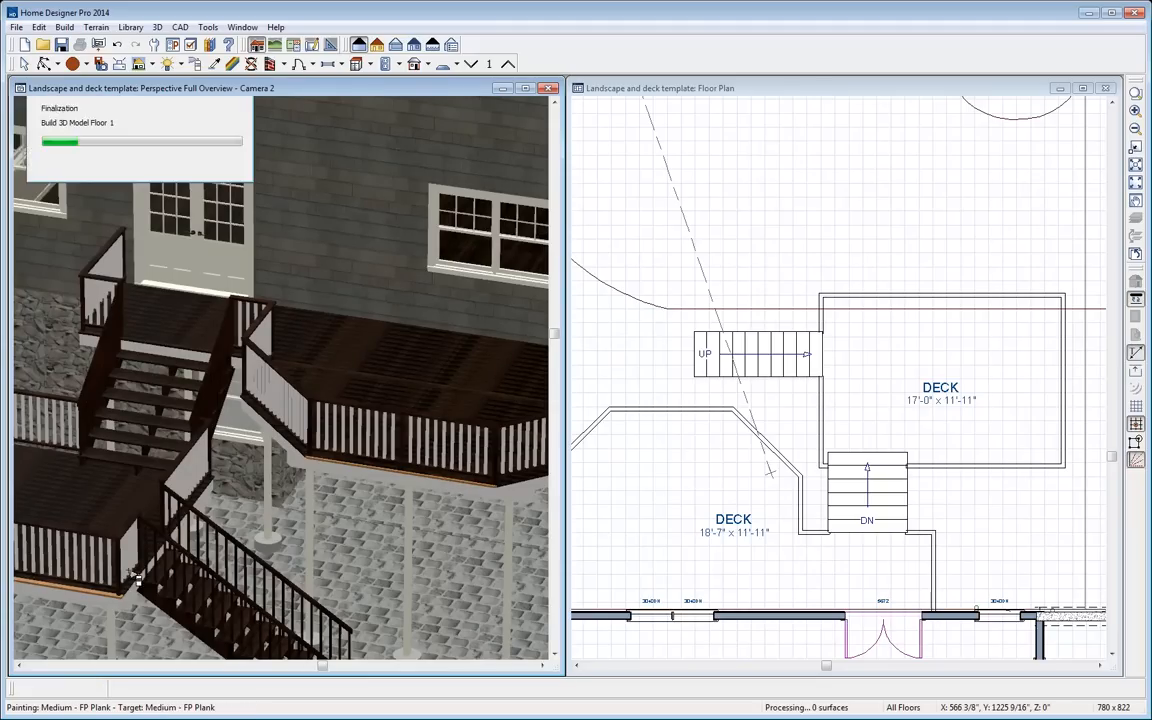
left_click(111, 600)
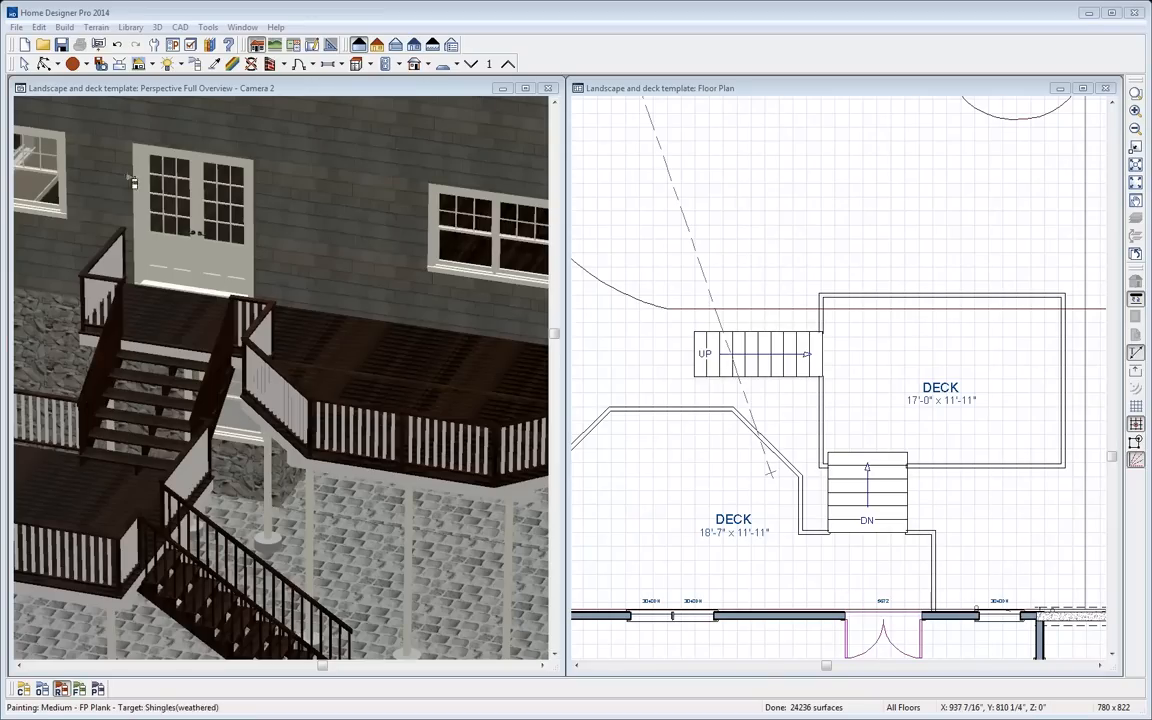
left_click(24, 63)
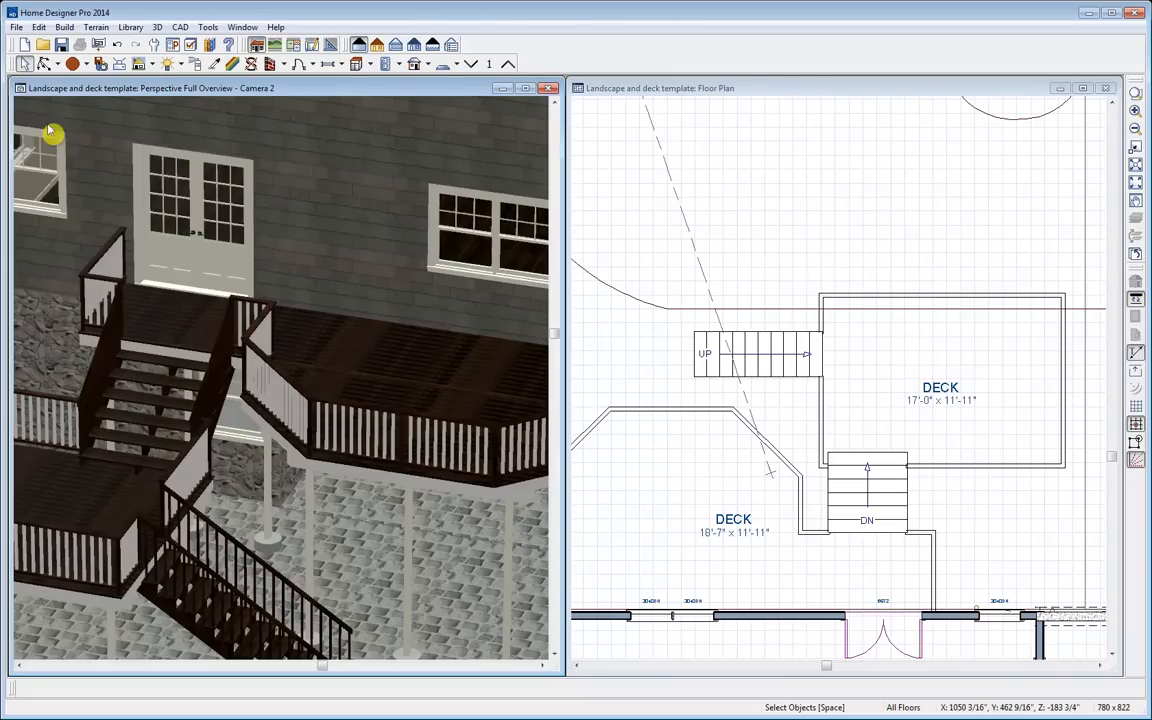
Draw a rectangular terrain feature about 19'-10" wide in the floor plan, just inside the large cobblestone patio's edges
middle_click_drag(415, 424, 149, 266)
middle_click_drag(475, 507, 411, 419)
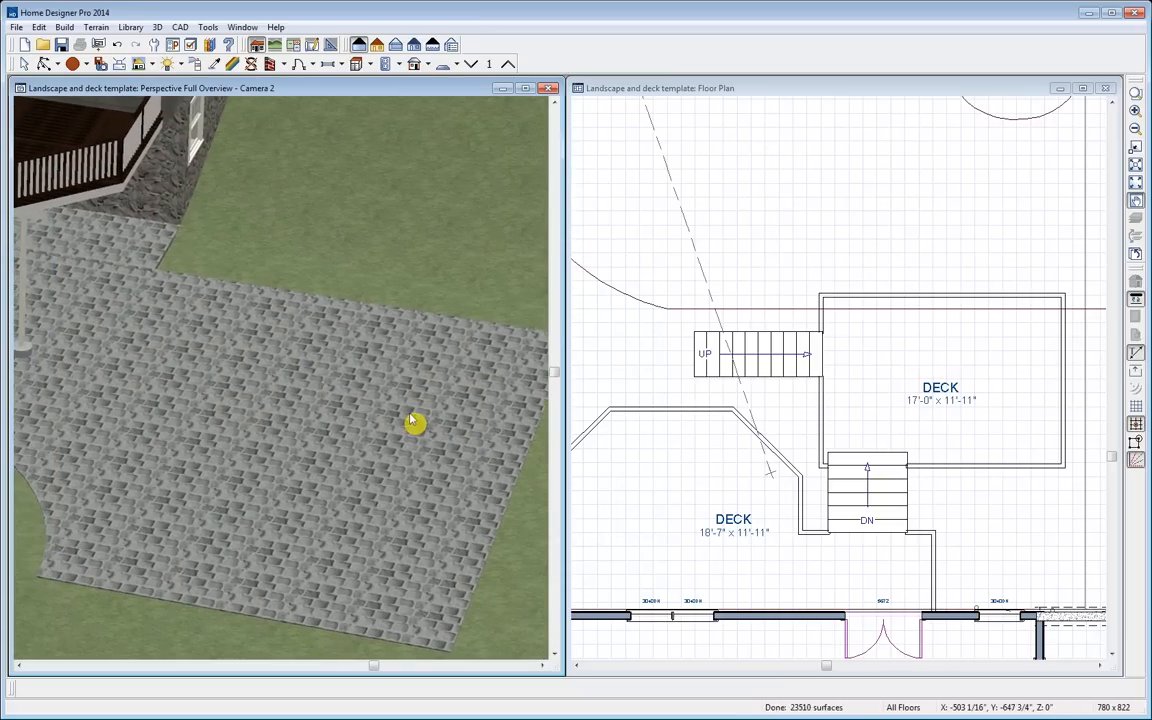
left_click(710, 93)
middle_click_drag(656, 286, 1024, 366)
middle_click_drag(734, 443, 821, 400)
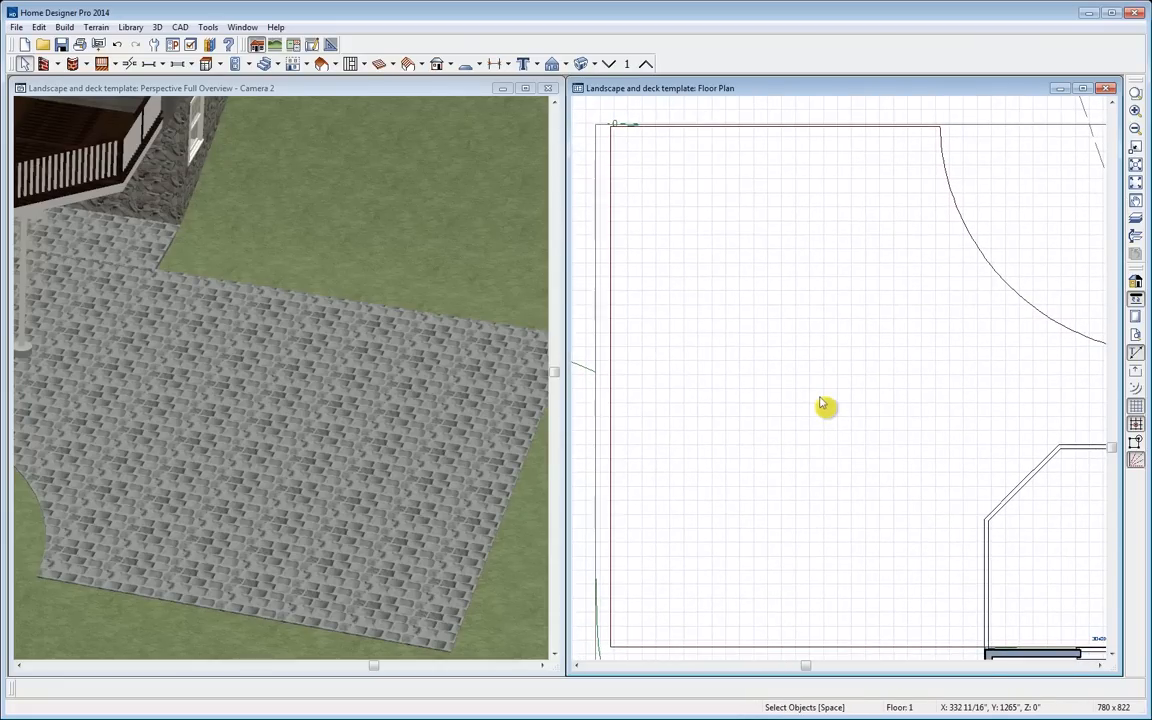
left_click(106, 29)
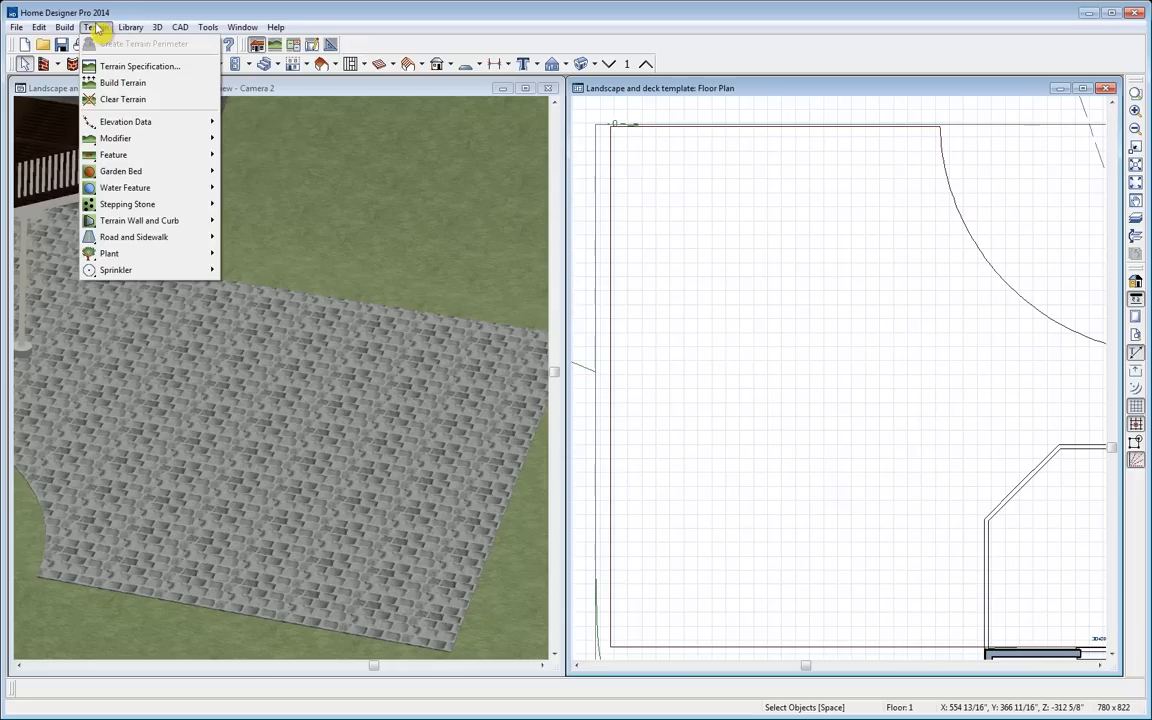
mouse_move(208, 158)
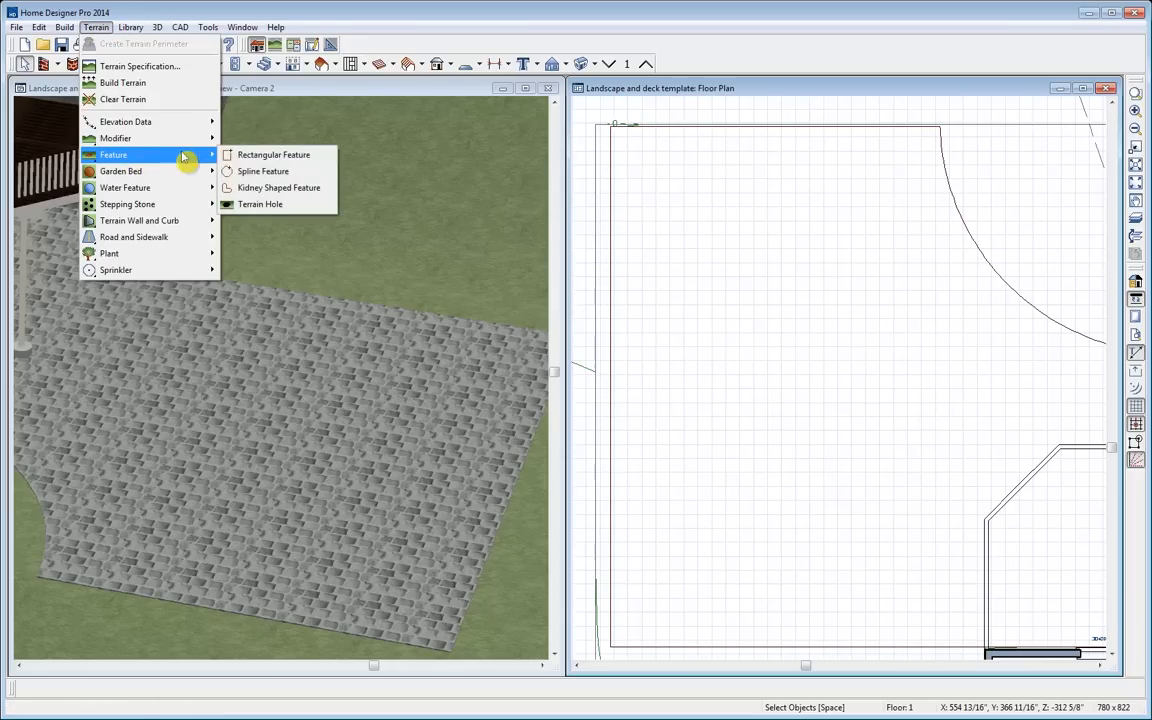
left_click(285, 157)
left_click_drag(633, 143, 910, 627)
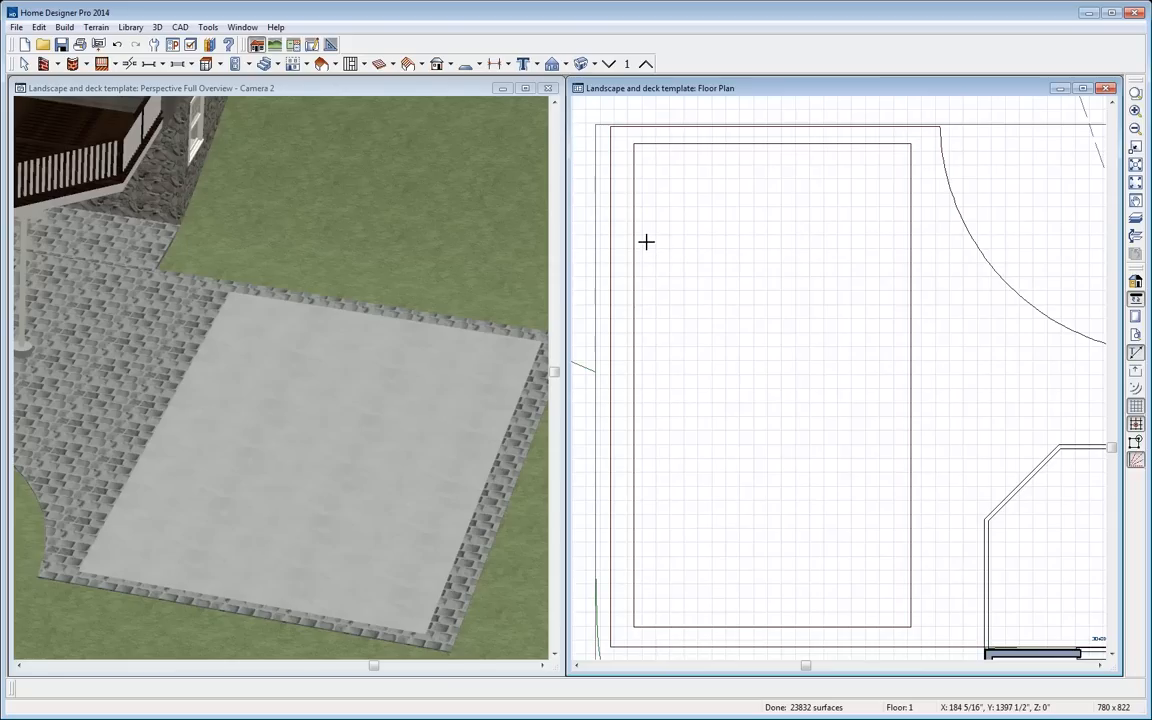
Resize the rectangular terrain feature on the patio to 18' wide and 30' long
key("space")
left_click(634, 185)
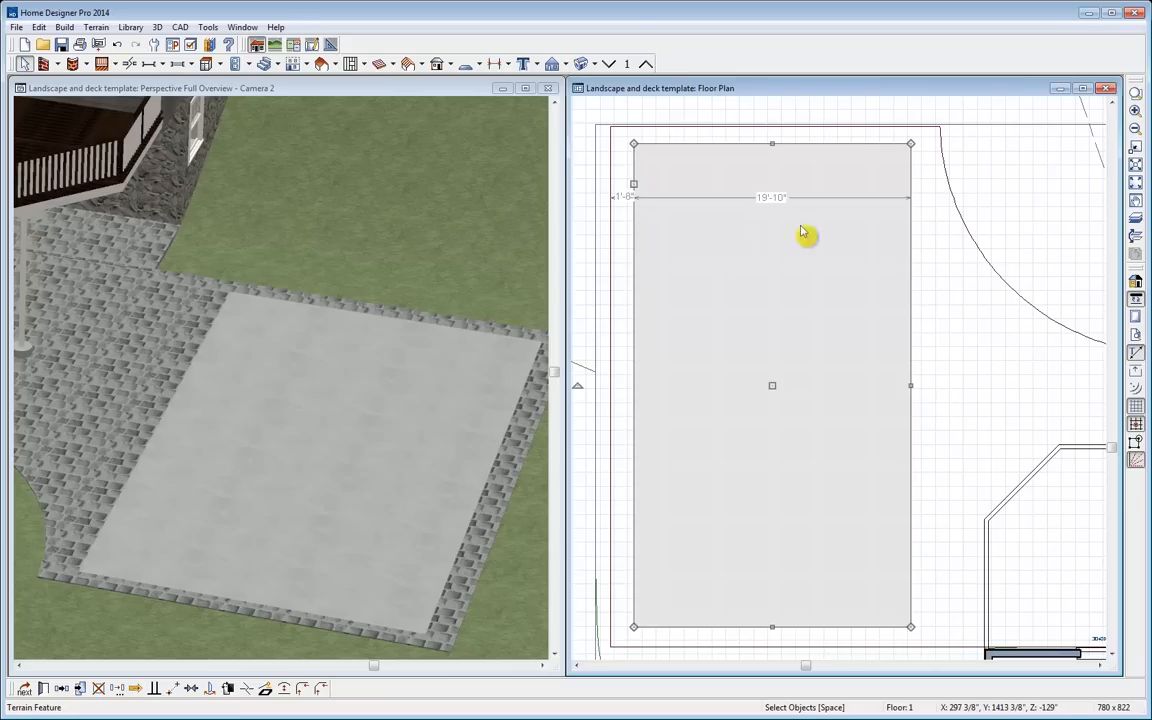
left_click(776, 199)
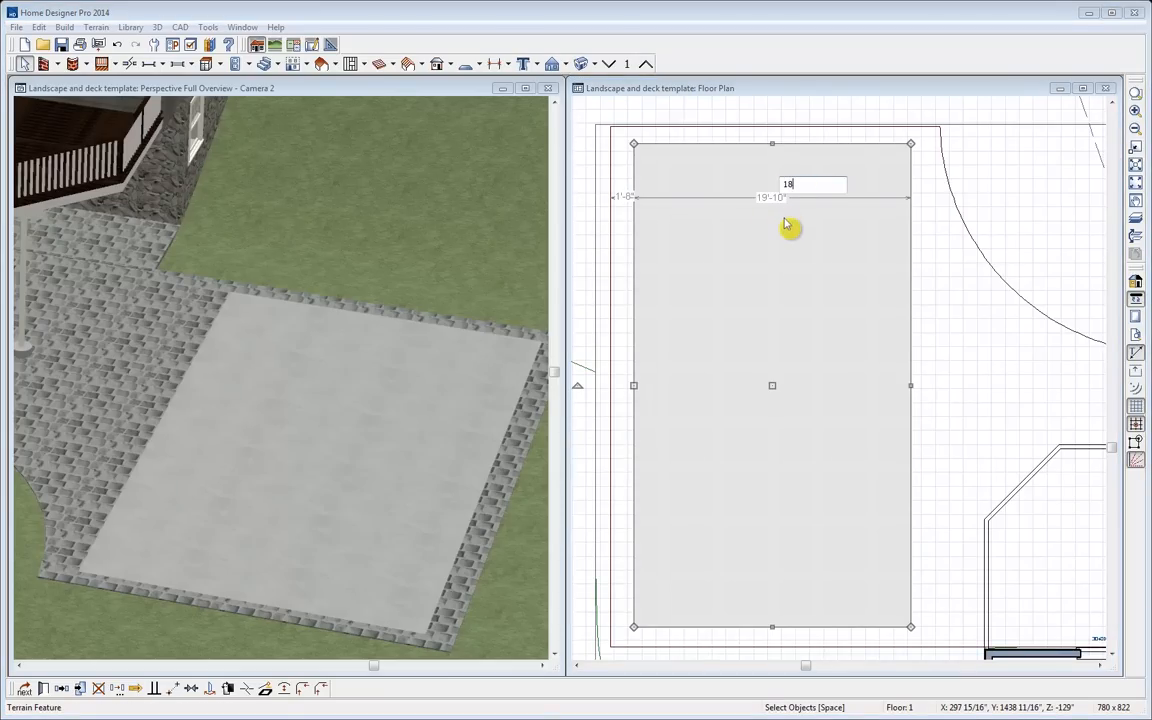
type("18'")
key("Return")
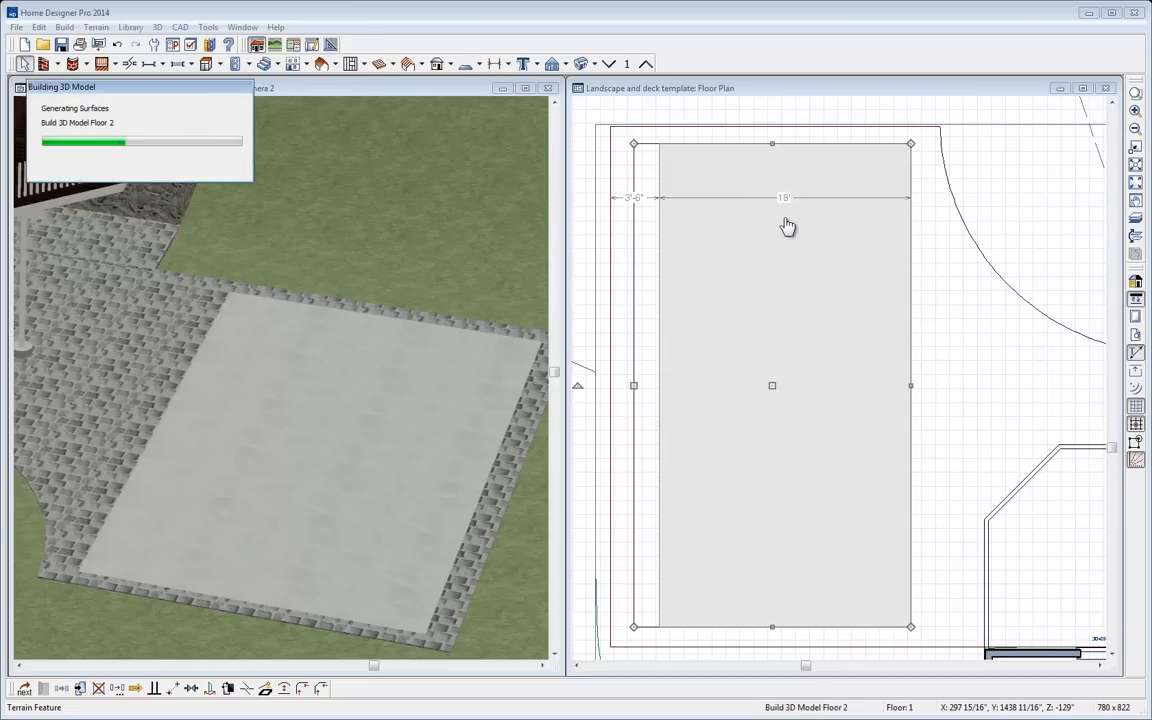
left_click(785, 144)
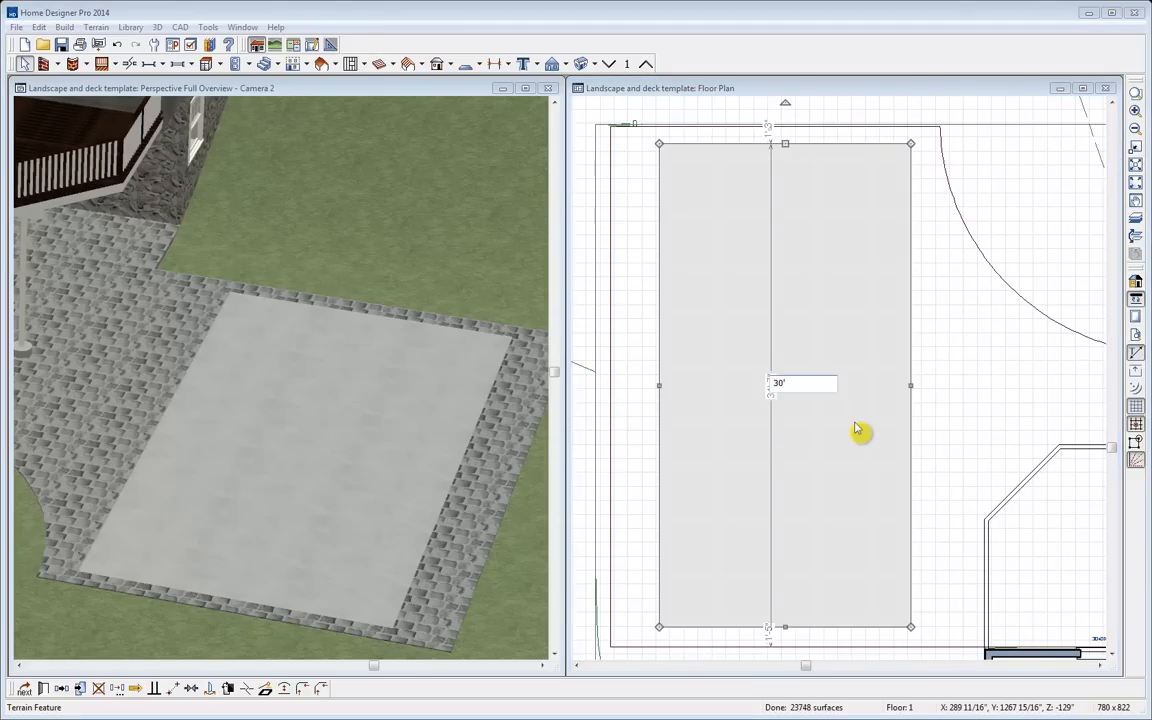
key("Return")
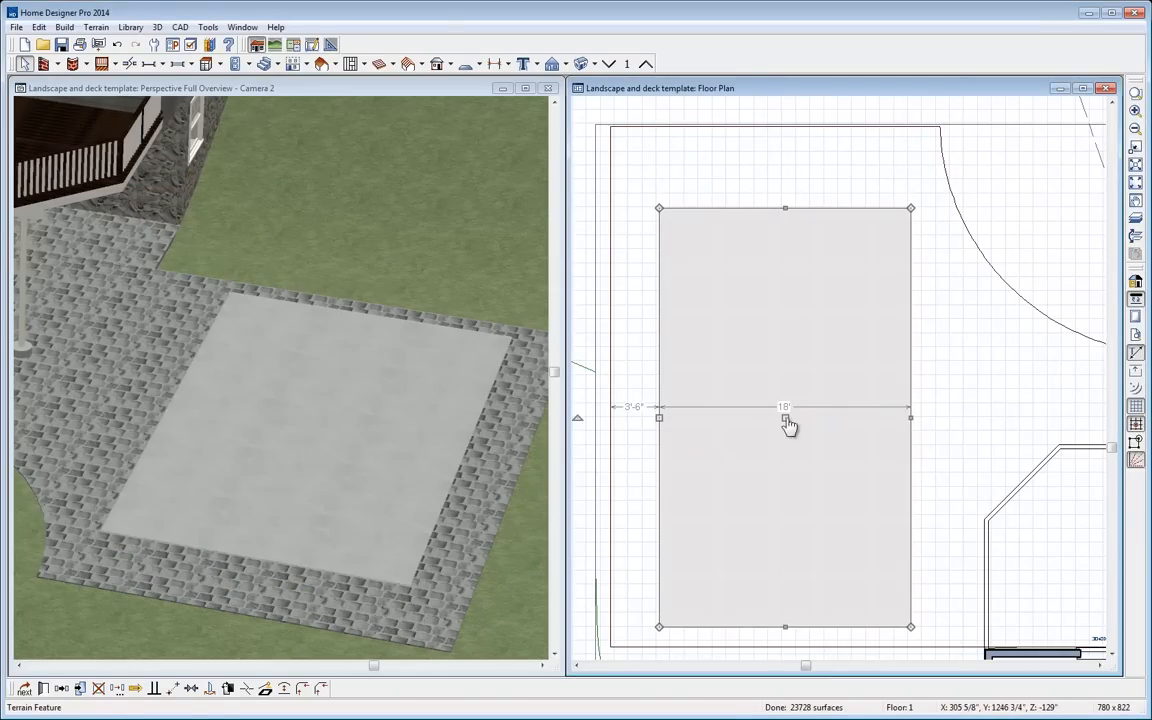
Move the rectangular terrain feature closer to the patio's left edge in the floor plan and center it along that edge
left_click_drag(786, 417, 774, 396)
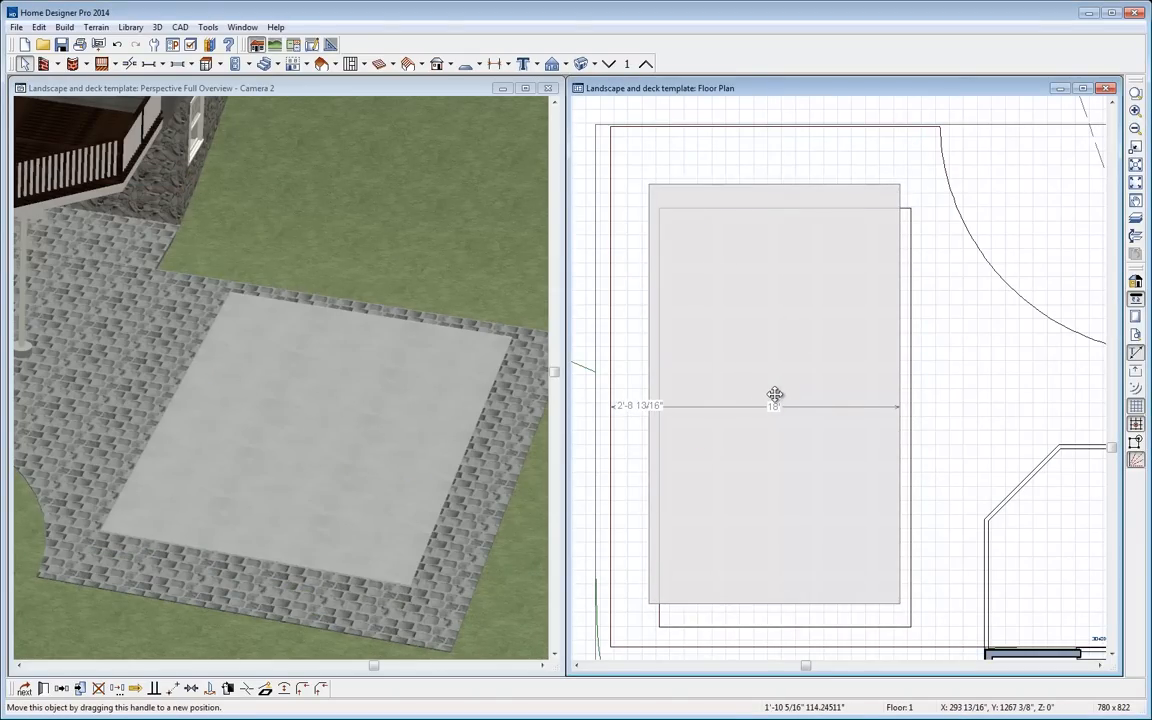
left_click(192, 692)
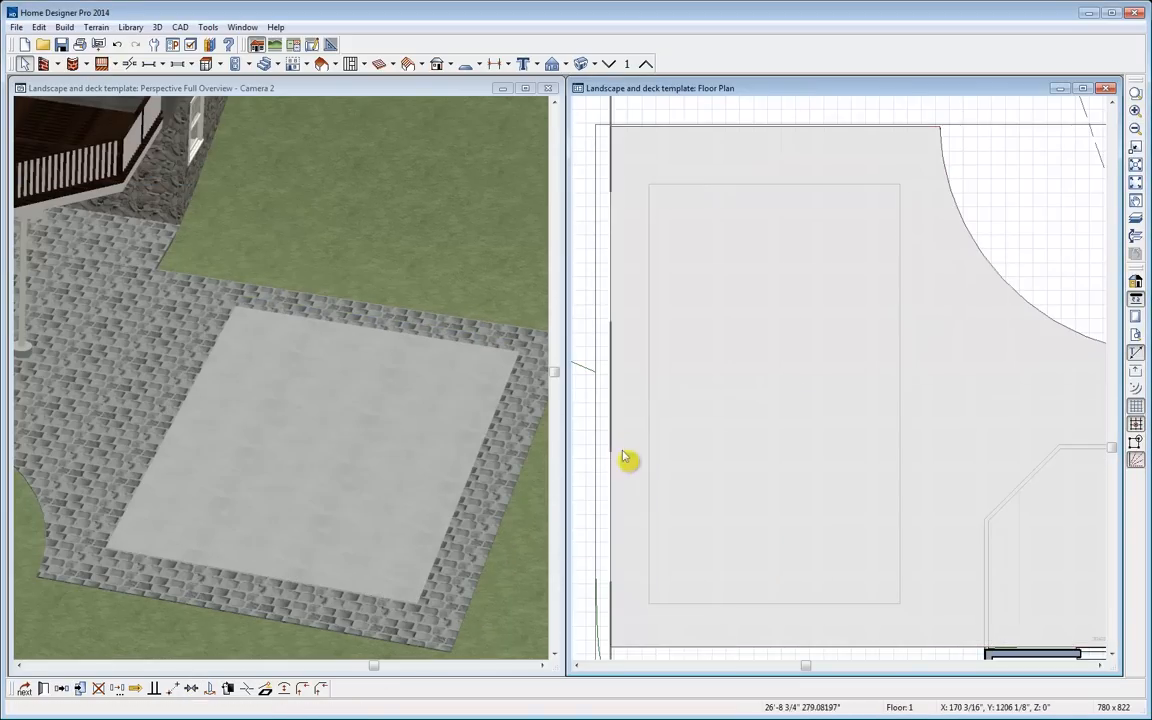
left_click(625, 398)
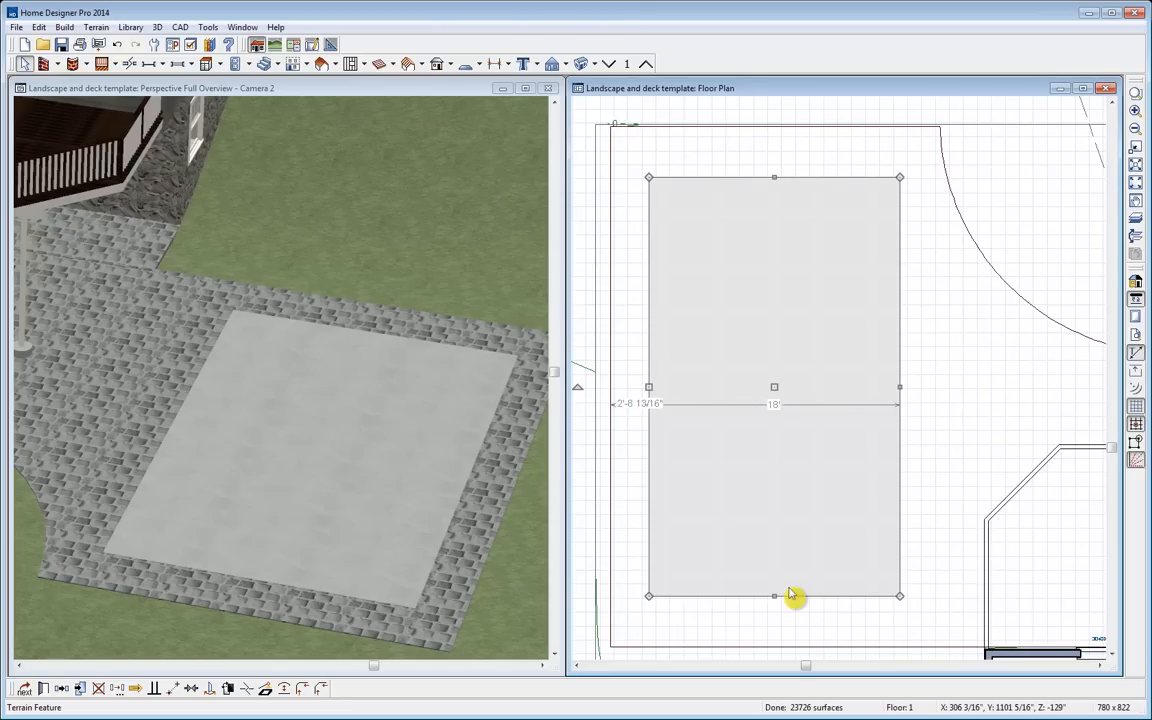
Set the rectangular terrain feature's height to -80"
left_click(44, 689)
left_click(107, 80)
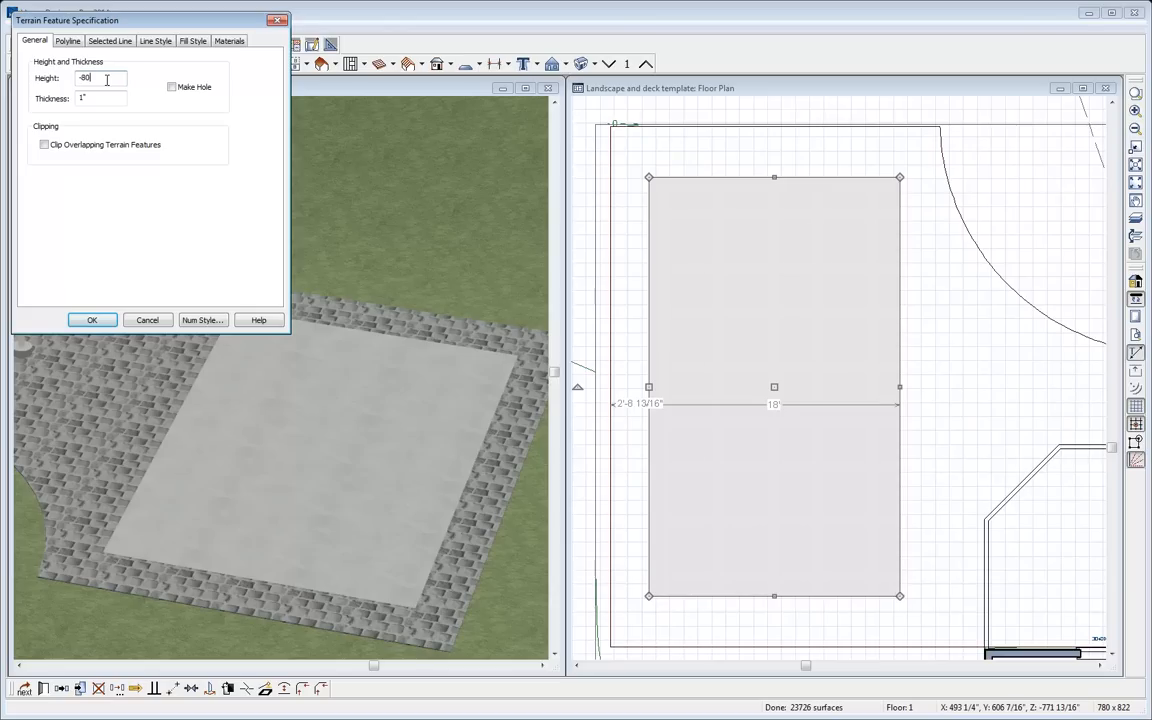
key("Tab")
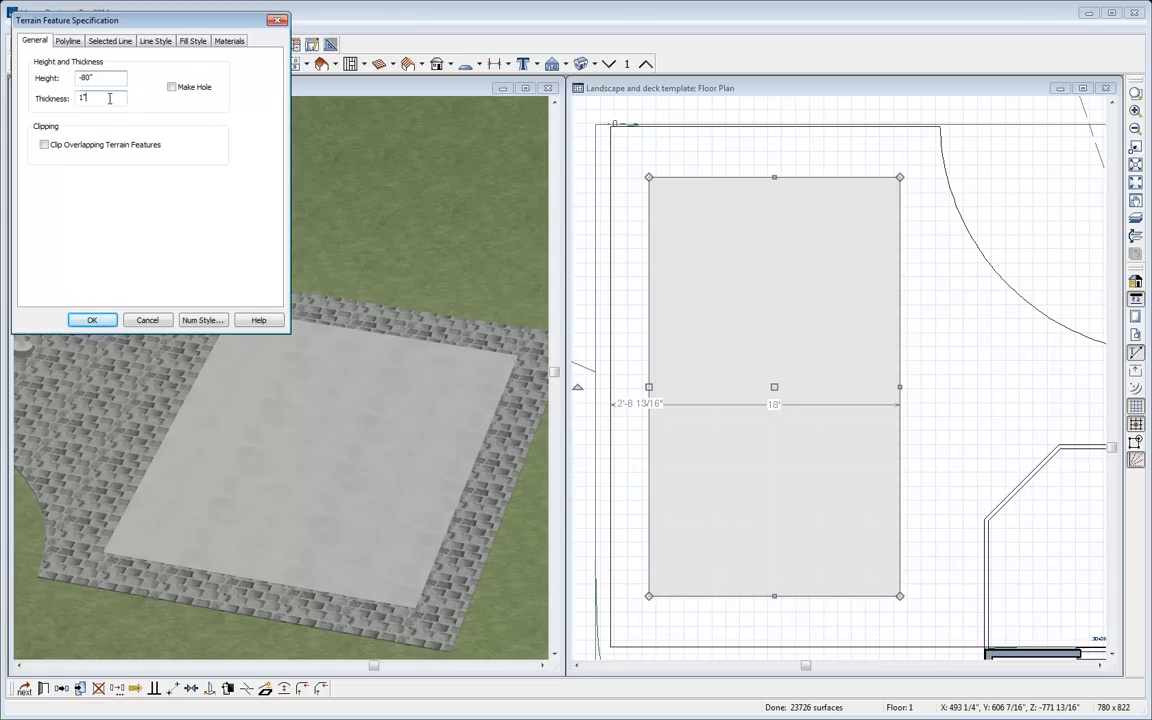
left_click(93, 320)
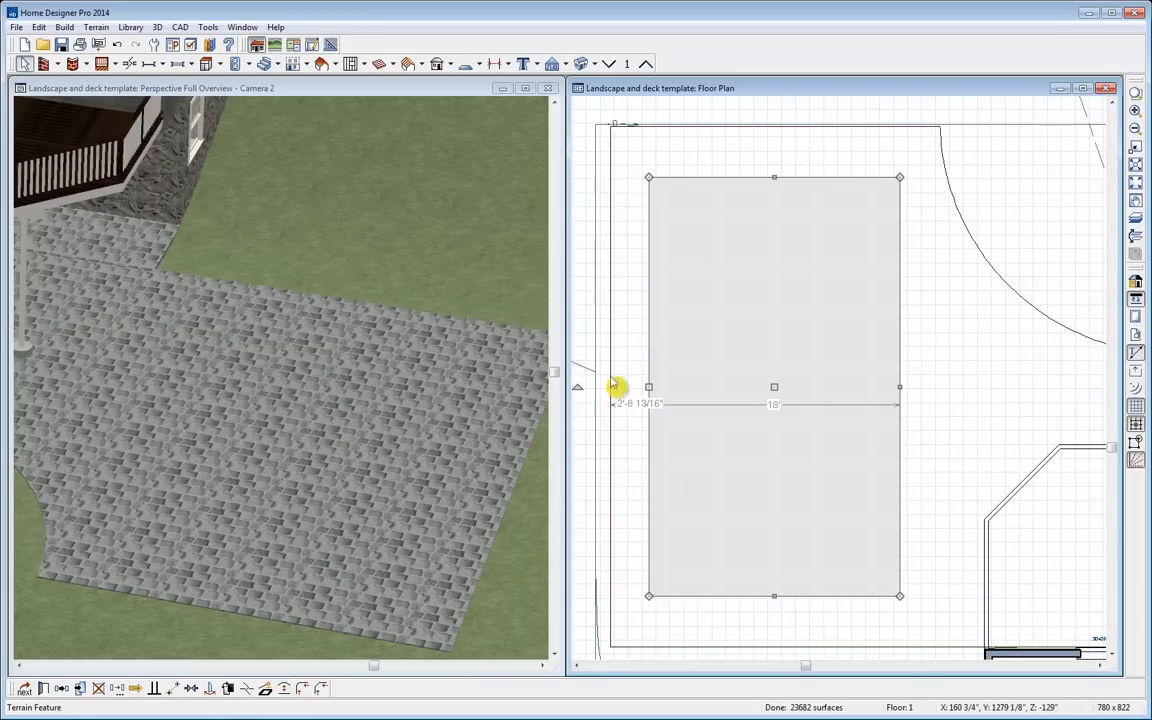
Enable Clip Overlapping Terrain Features for the large cobblestone patio around the rectangular feature
left_click(615, 342)
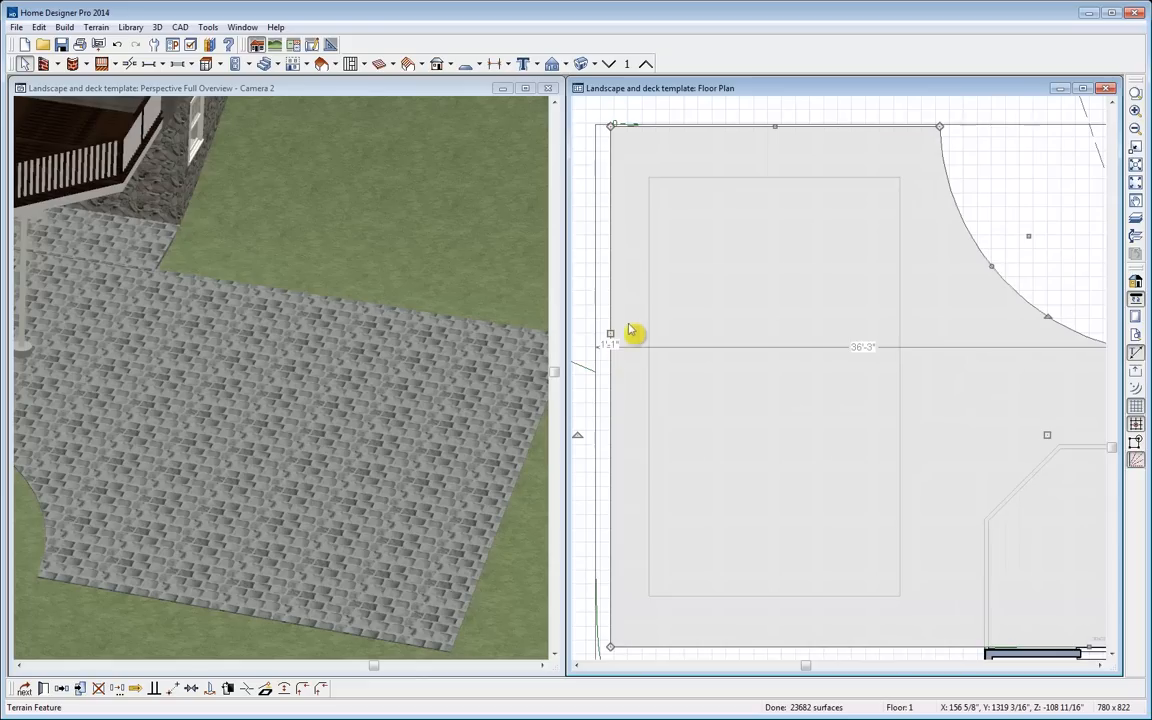
left_click(43, 688)
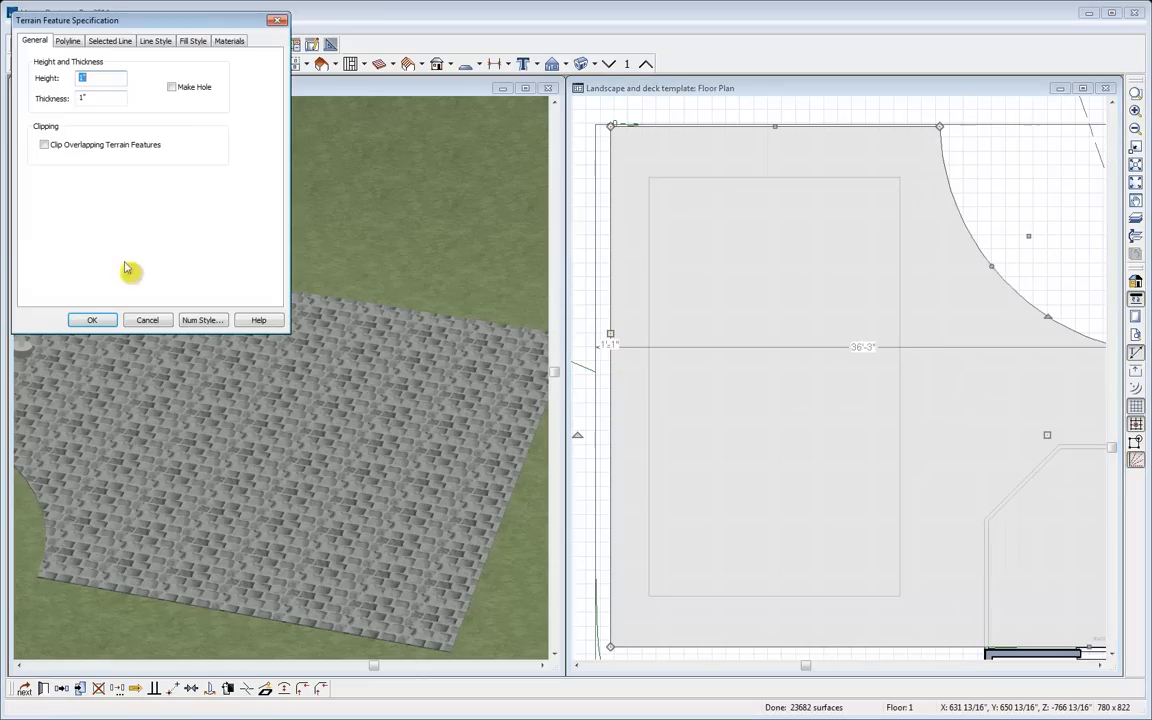
left_click(45, 147)
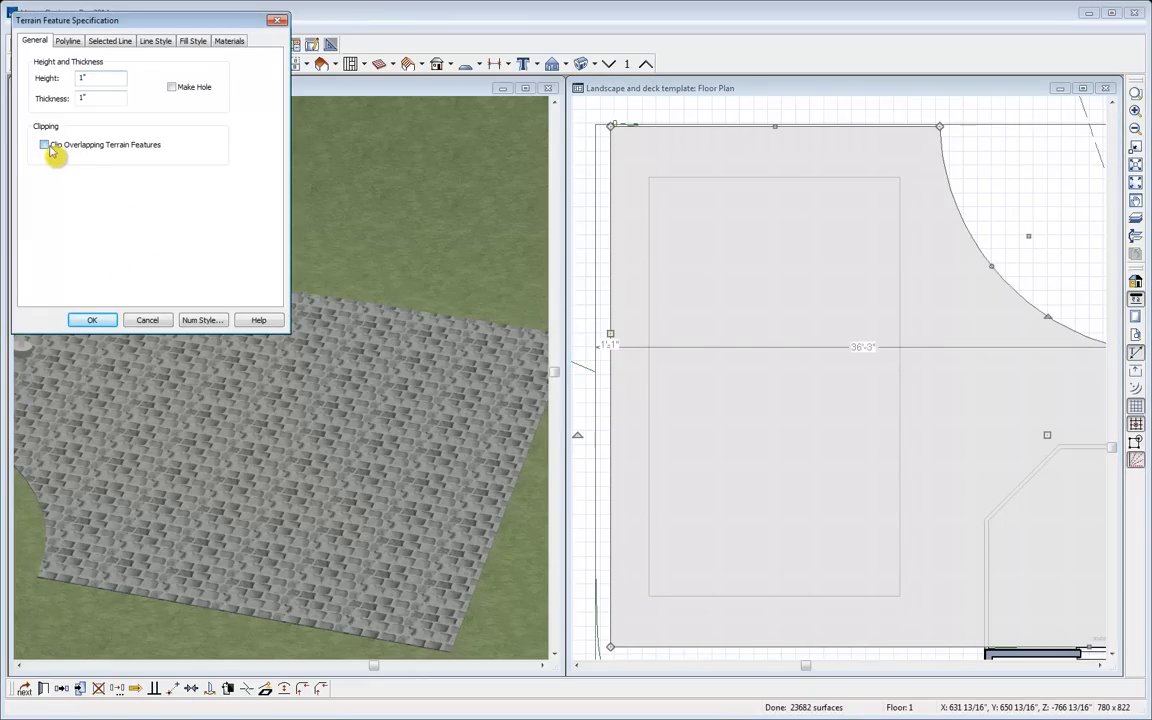
left_click(92, 321)
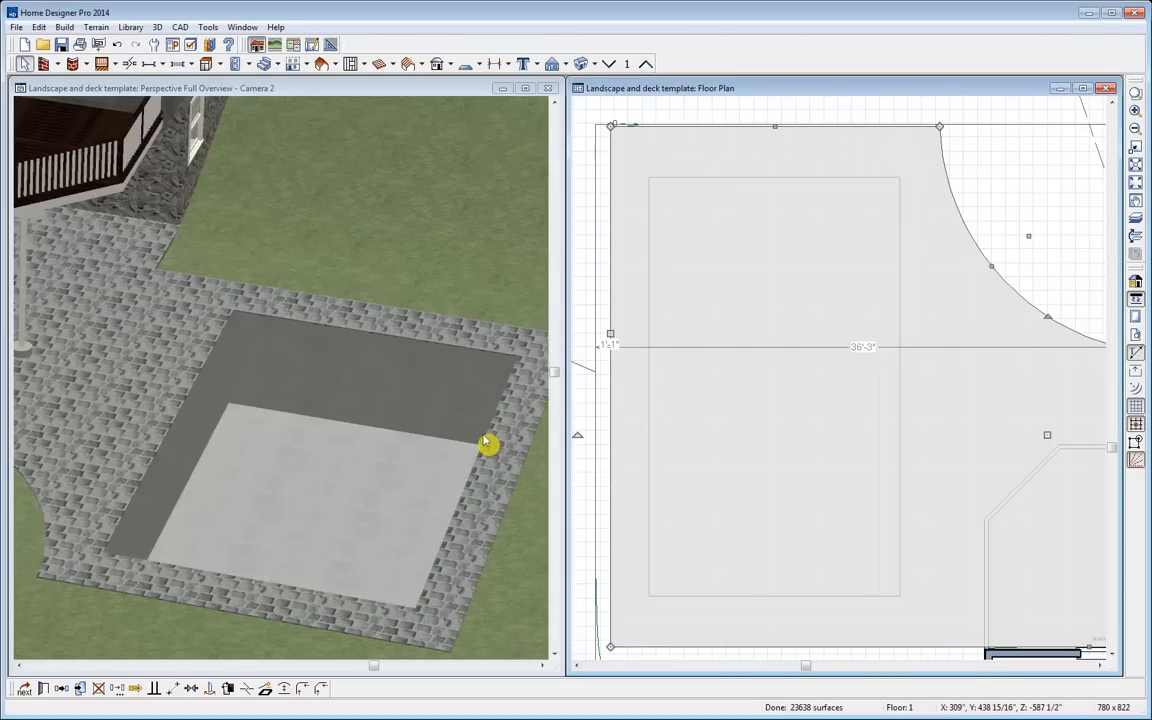
Create a Cross Section/Elevation view lengthwise through the sunken rectangle, looking toward its left side, and place it beside the floor plan
left_click(836, 442)
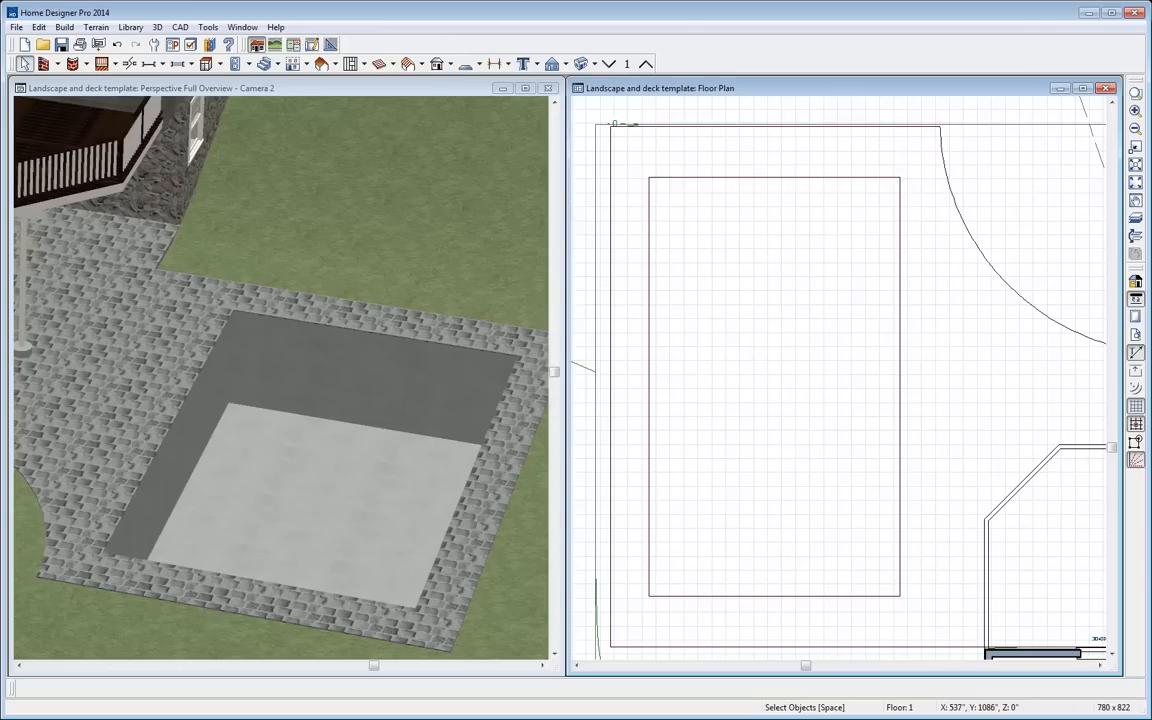
left_click(748, 91)
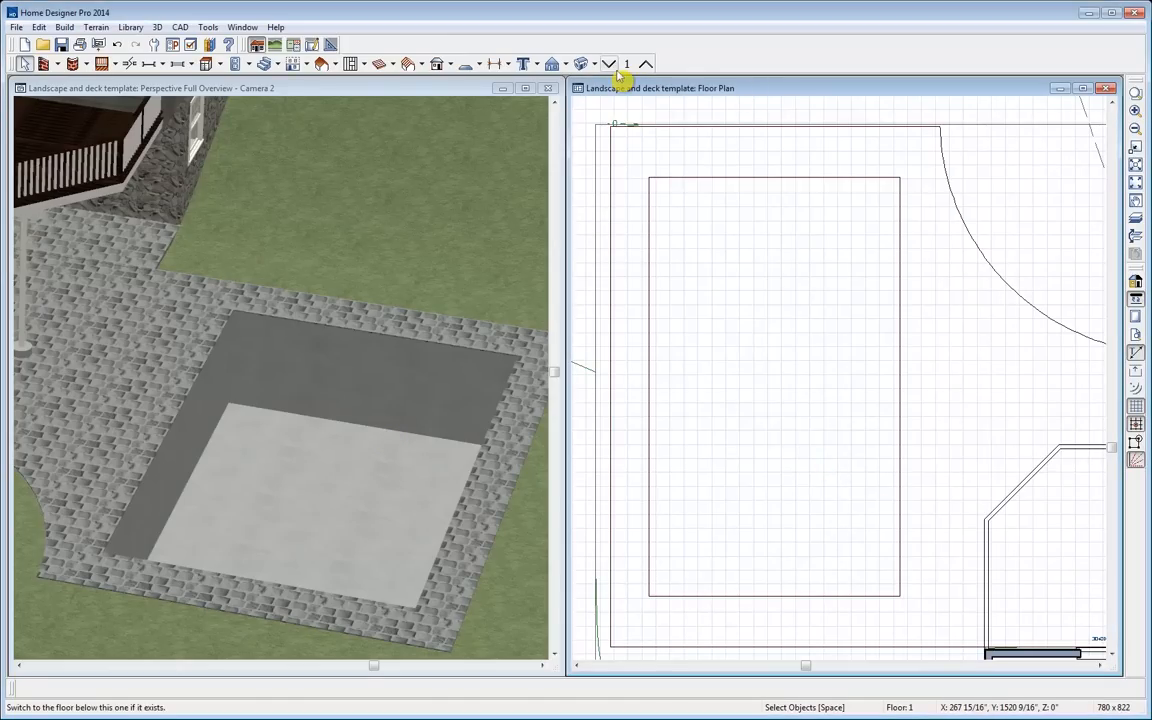
left_click(566, 65)
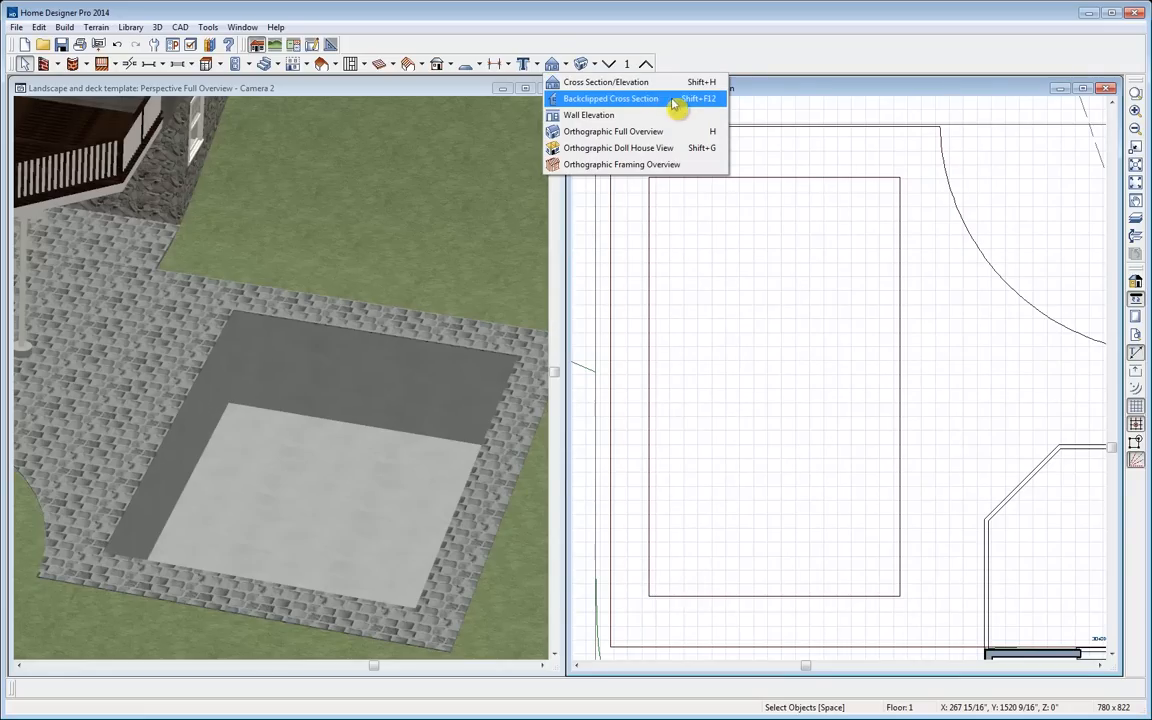
left_click(599, 83)
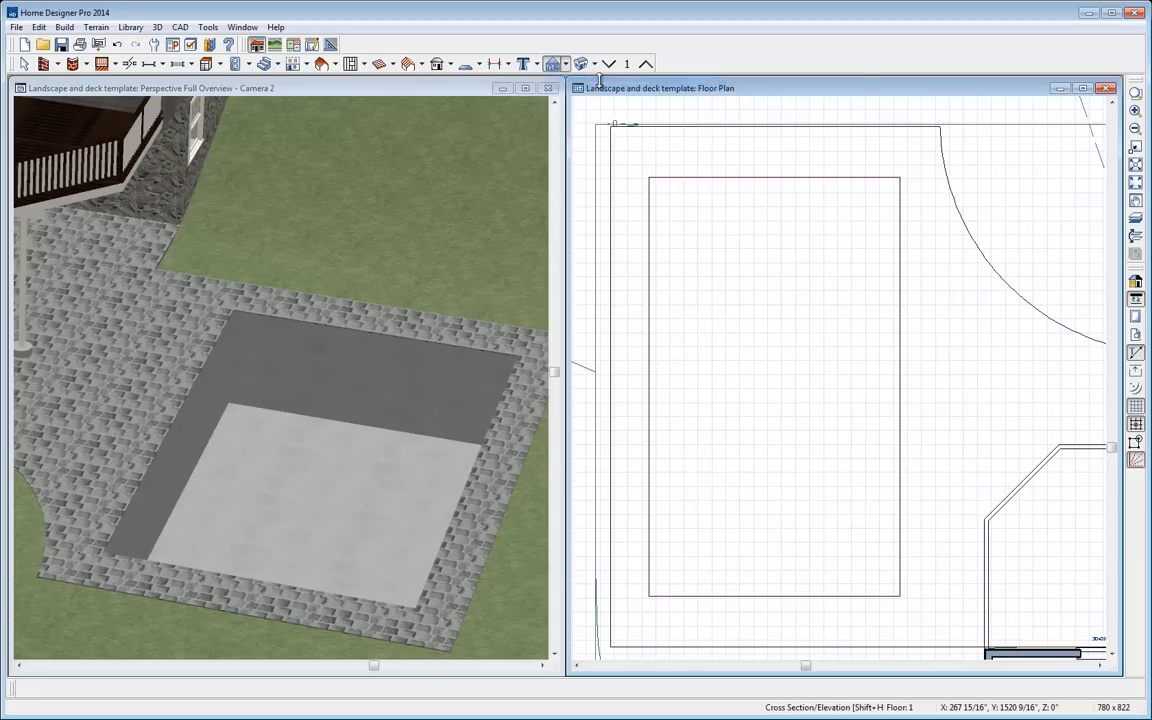
left_click_drag(789, 302, 674, 301)
left_click_drag(558, 249, 400, 96)
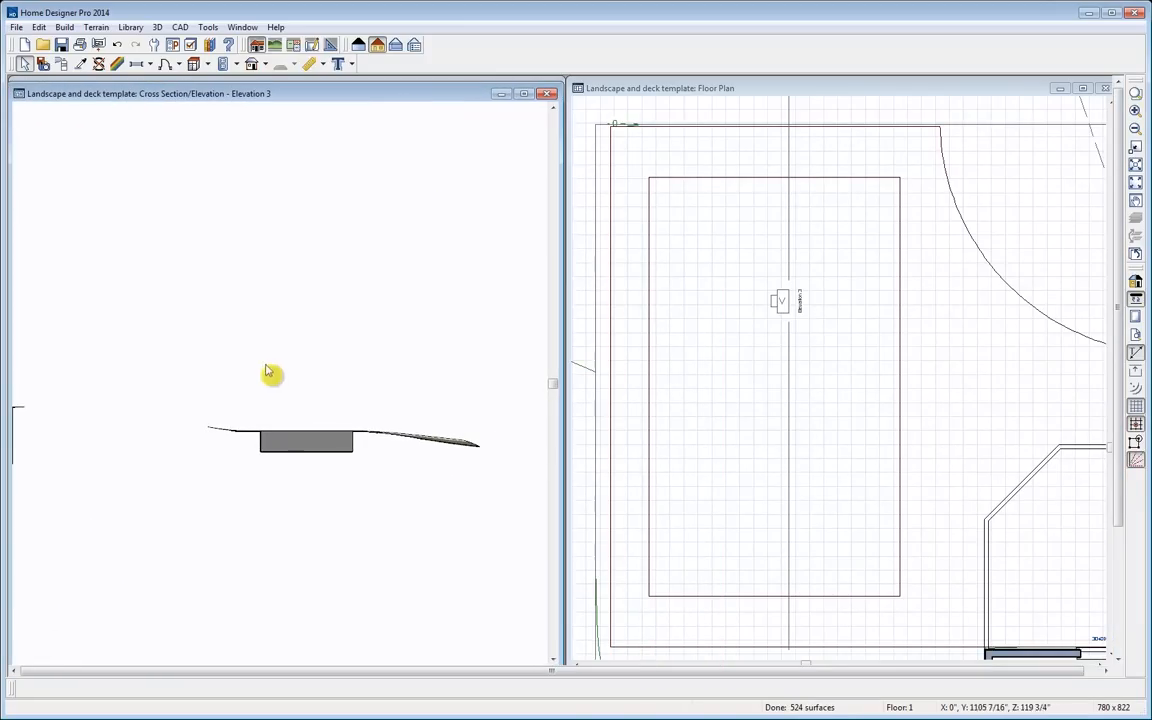
middle_click_drag(265, 366, 326, 358)
scroll(389, 431, "up", 1)
scroll(389, 435, "up", 3)
mouse_move(456, 436)
middle_mouse_down()
mouse_move(427, 419)
mouse_move(438, 421)
middle_mouse_up()
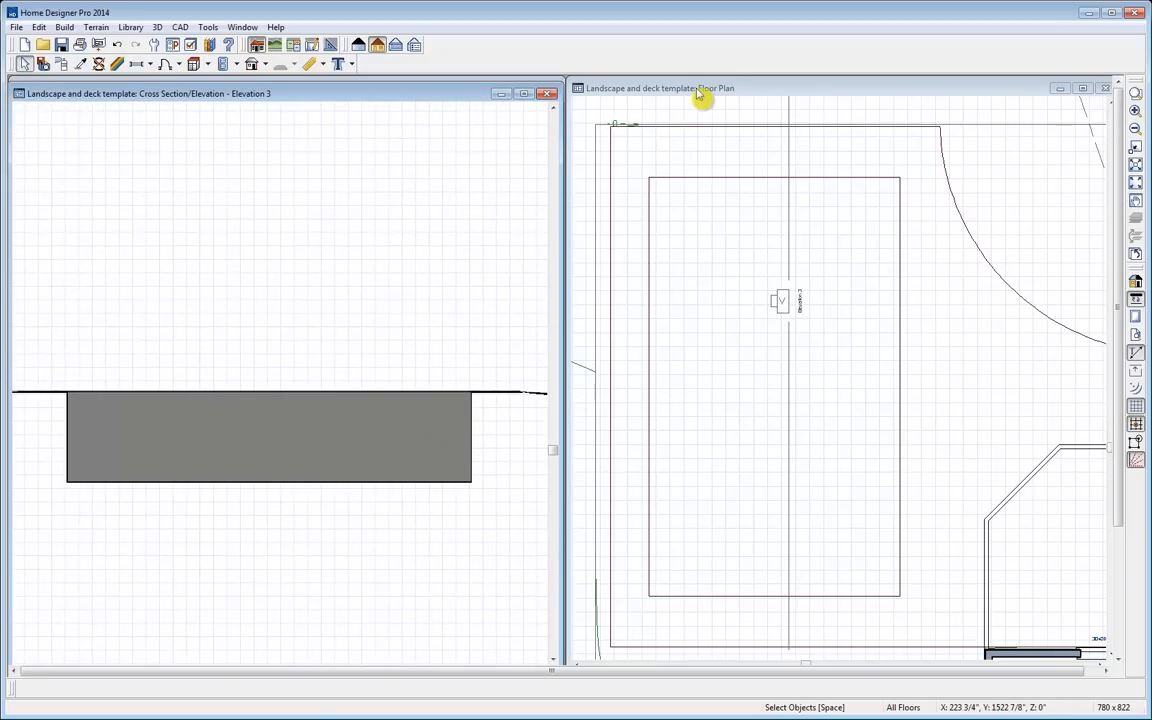
left_click_drag(295, 98, 298, 95)
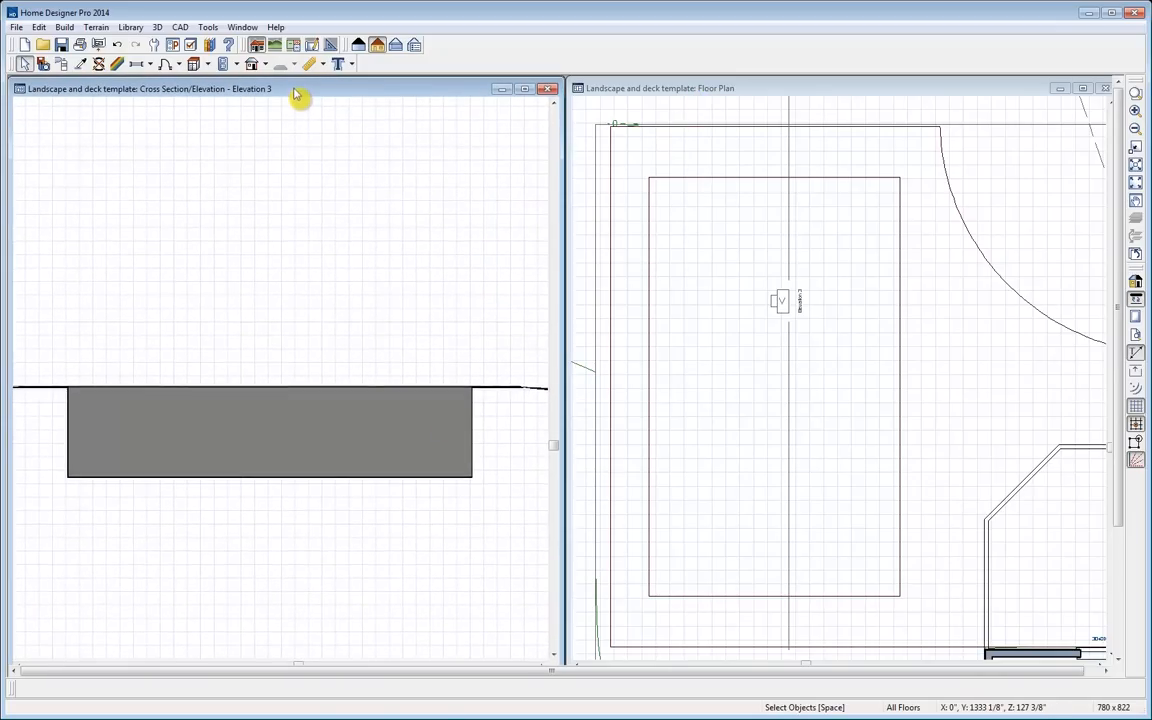
Draw a slab in the floor plan across the sunken rectangle's full width at its lower end, about 3'-9" deep
left_click(617, 103)
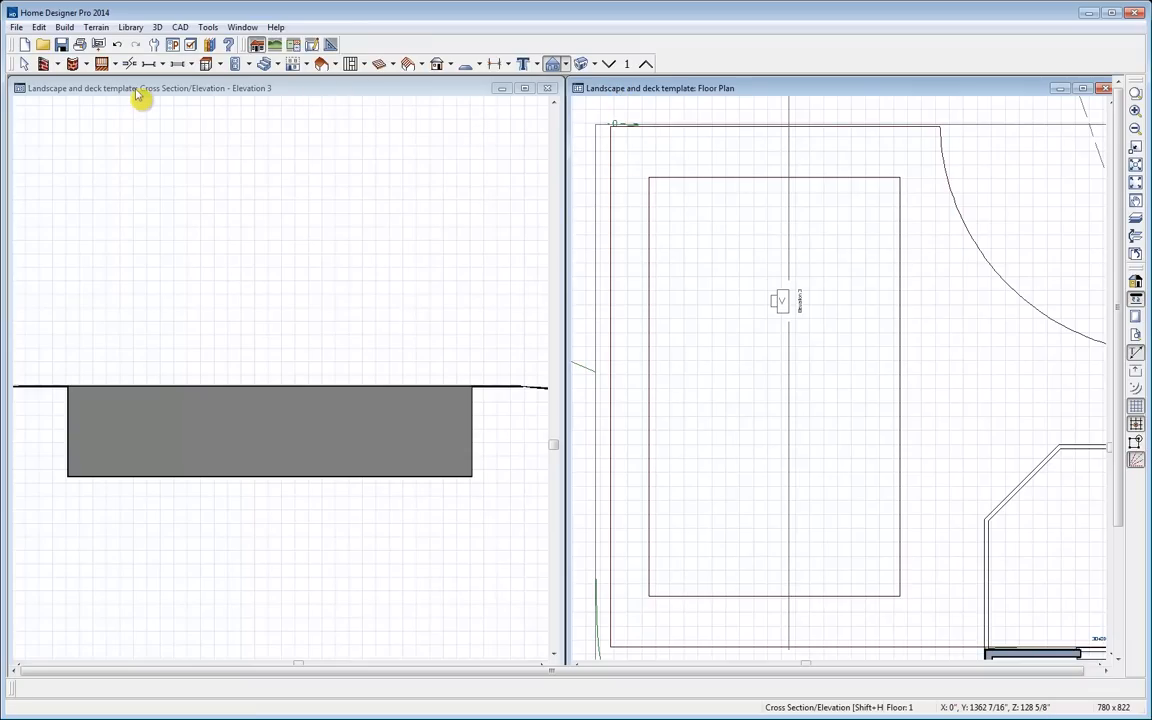
left_click(472, 64)
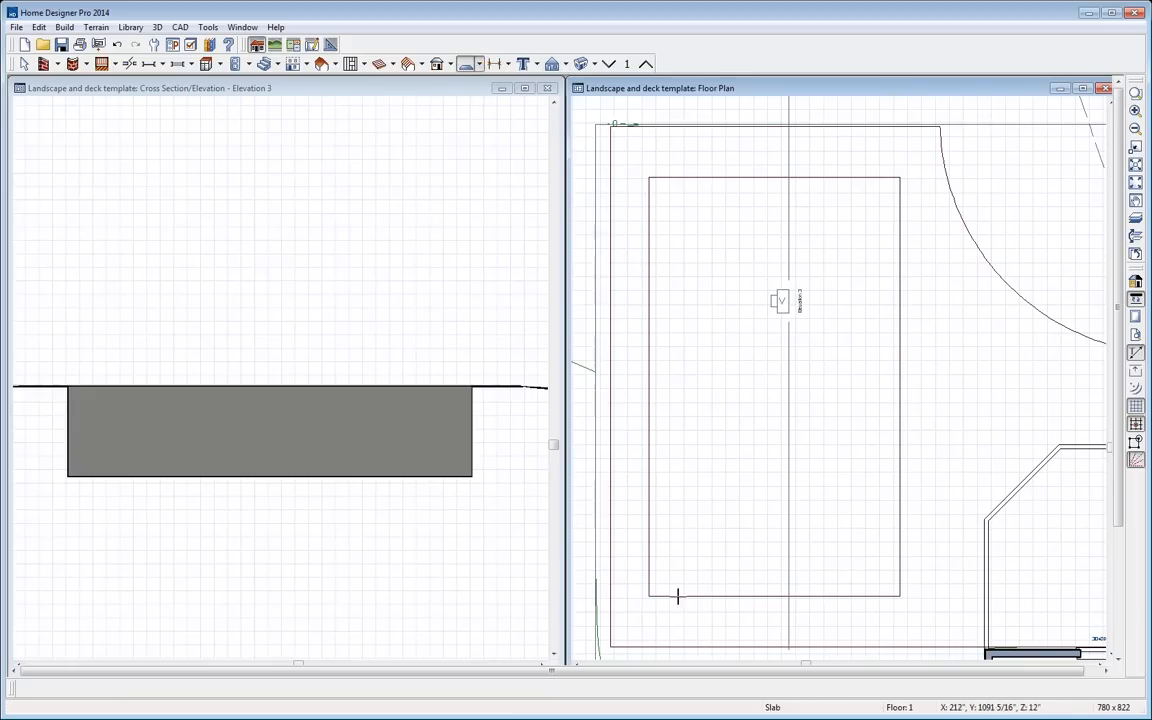
left_click_drag(647, 595, 897, 544)
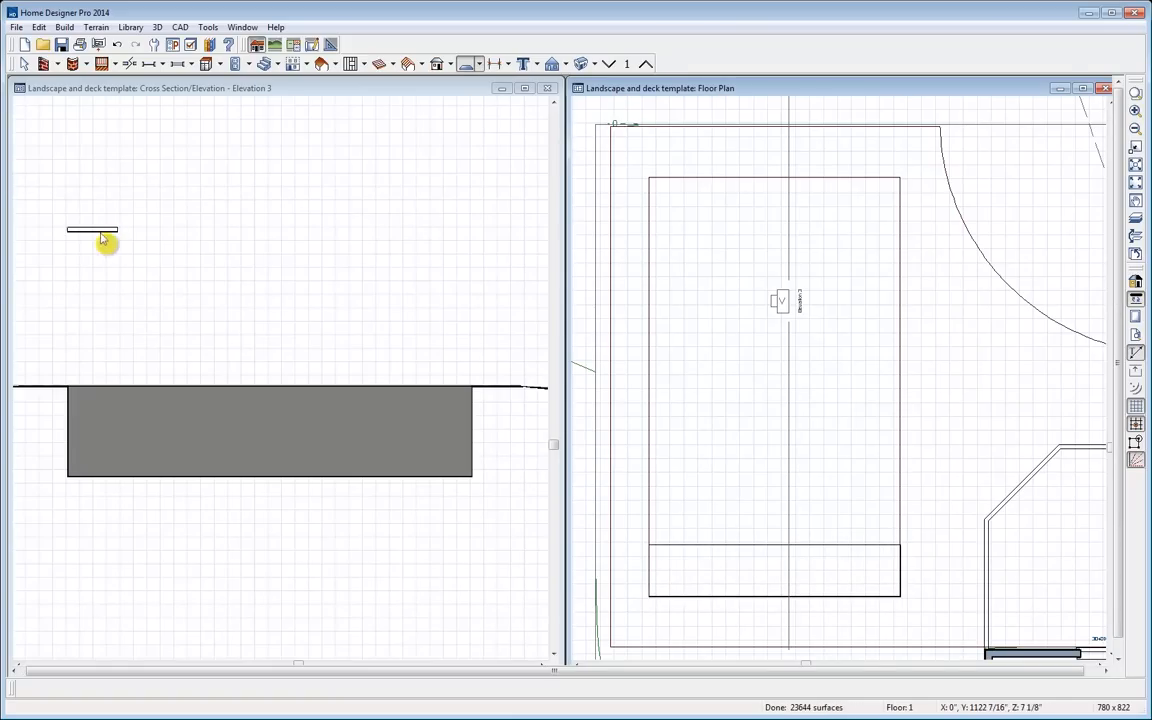
Set the slab's elevation at top to -144" and its thickness to 66"
left_click(741, 545)
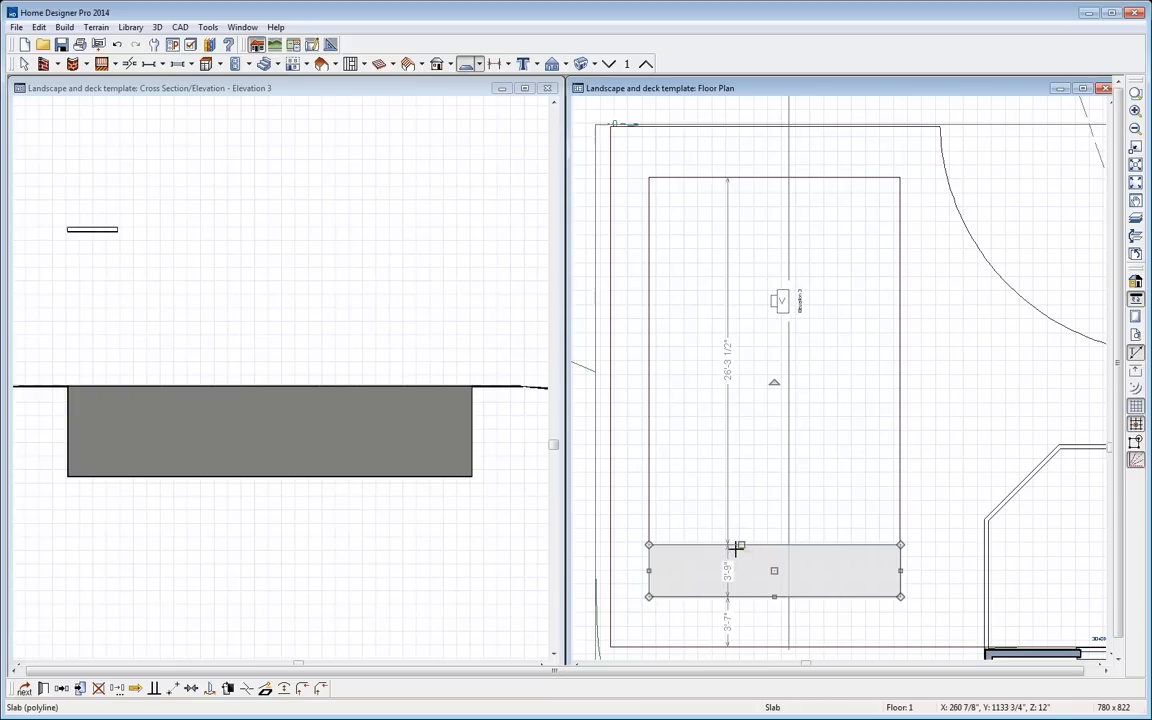
left_click(43, 689)
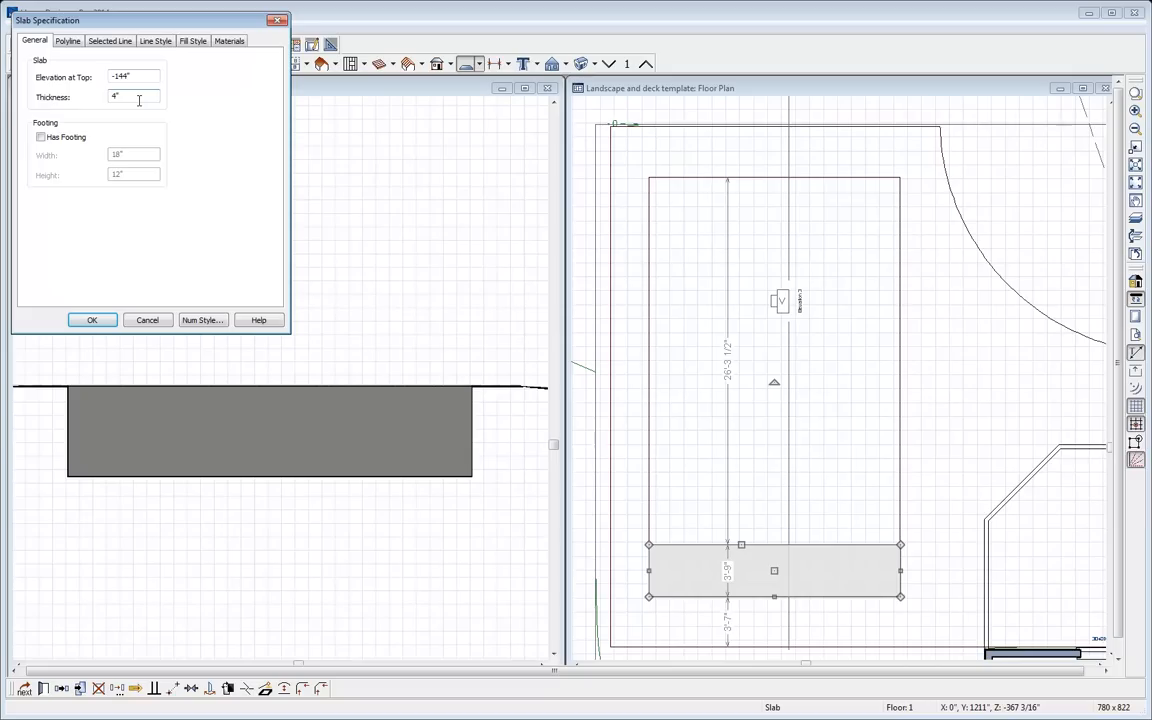
left_click_drag(140, 100, 78, 101)
type("66")
left_click(92, 320)
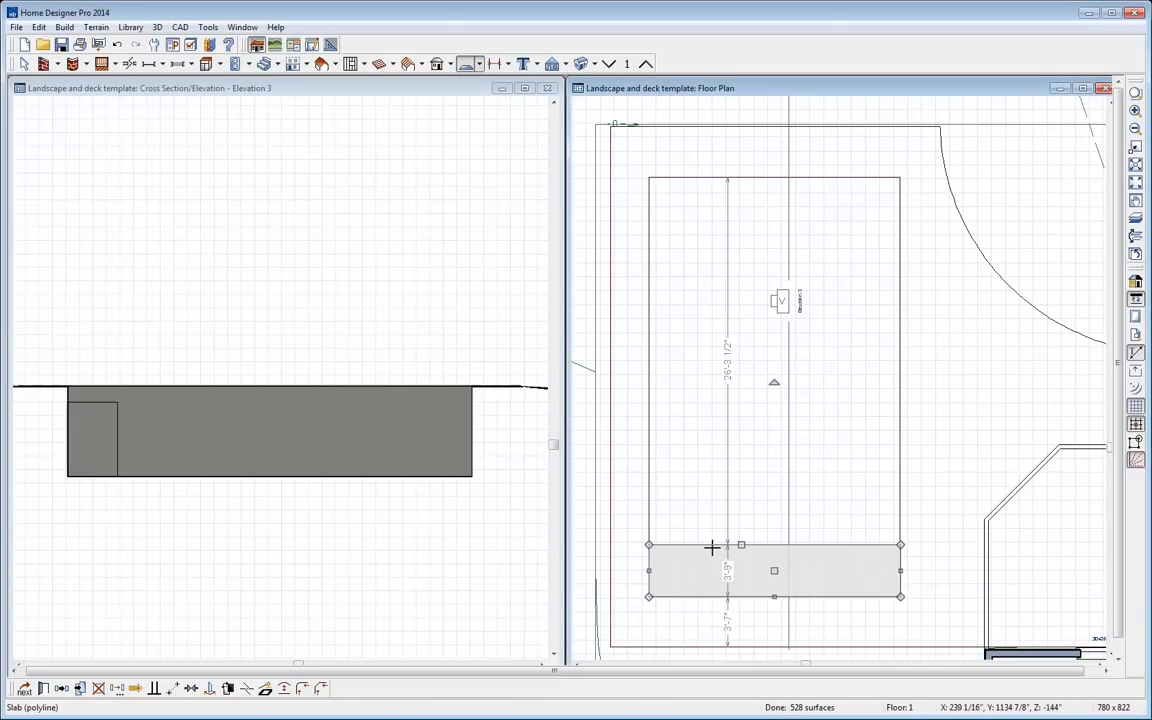
Reduce the slab's front-to-back depth to 2' by moving its inner edge
left_click(742, 546)
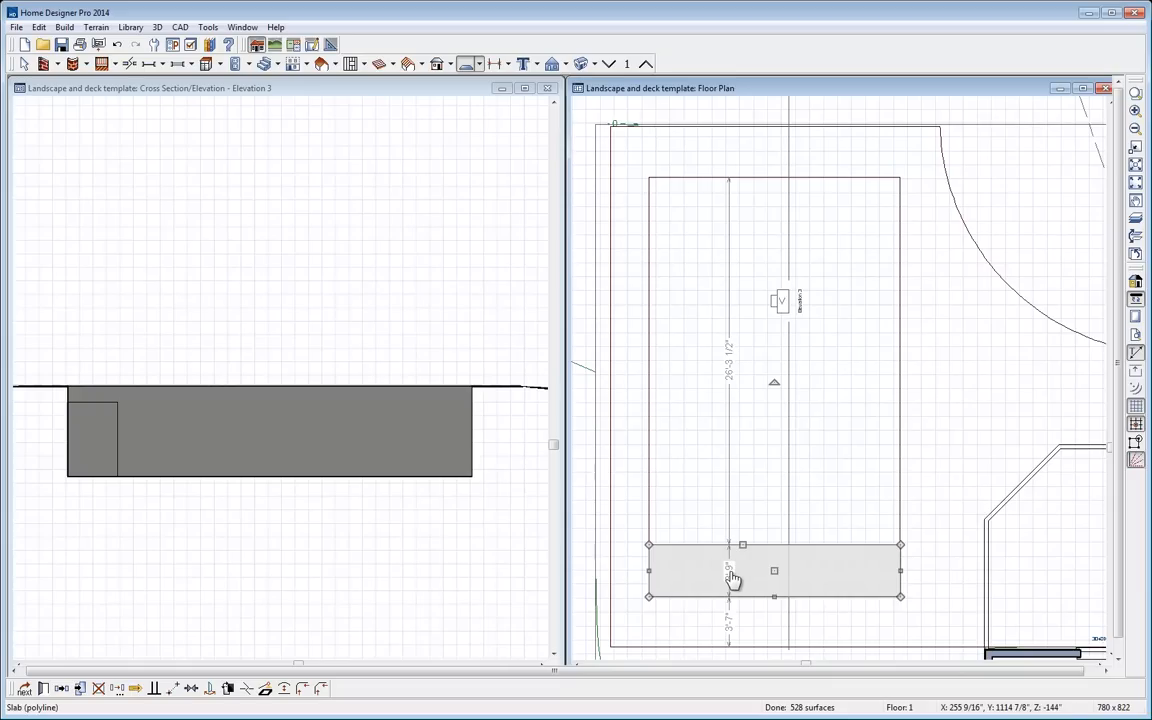
left_click(732, 579)
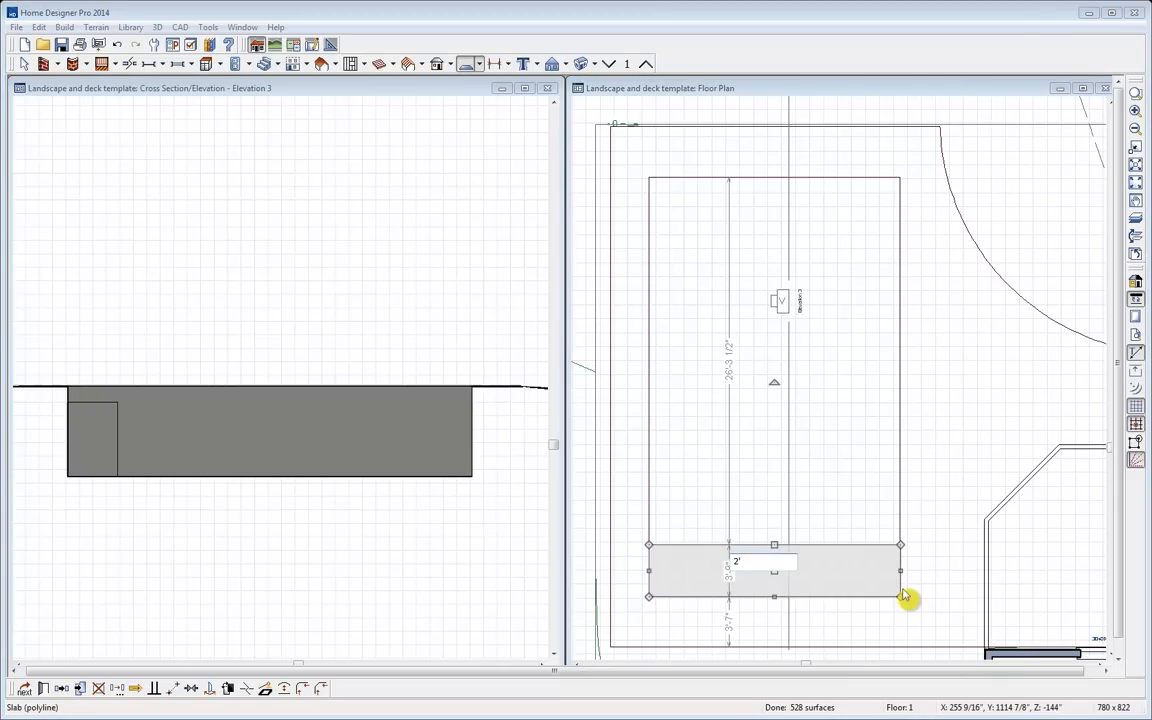
key("Return")
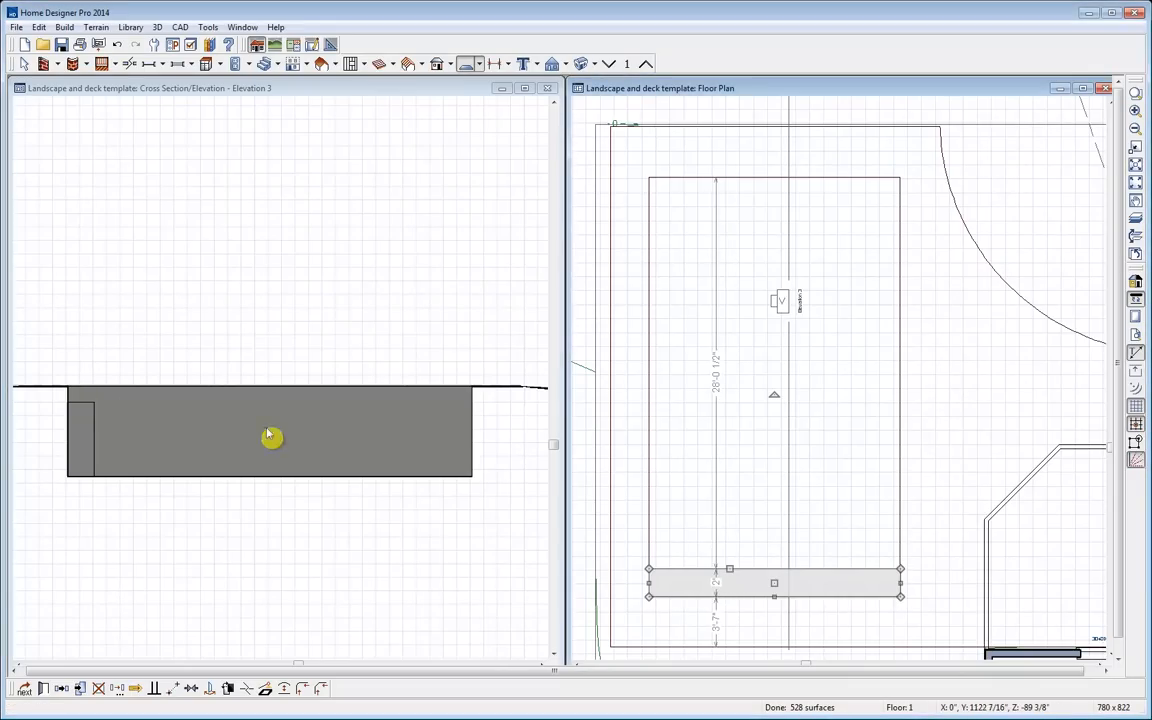
Make a copy of the slab reflected about its inner edge to form a second step
left_click(772, 583)
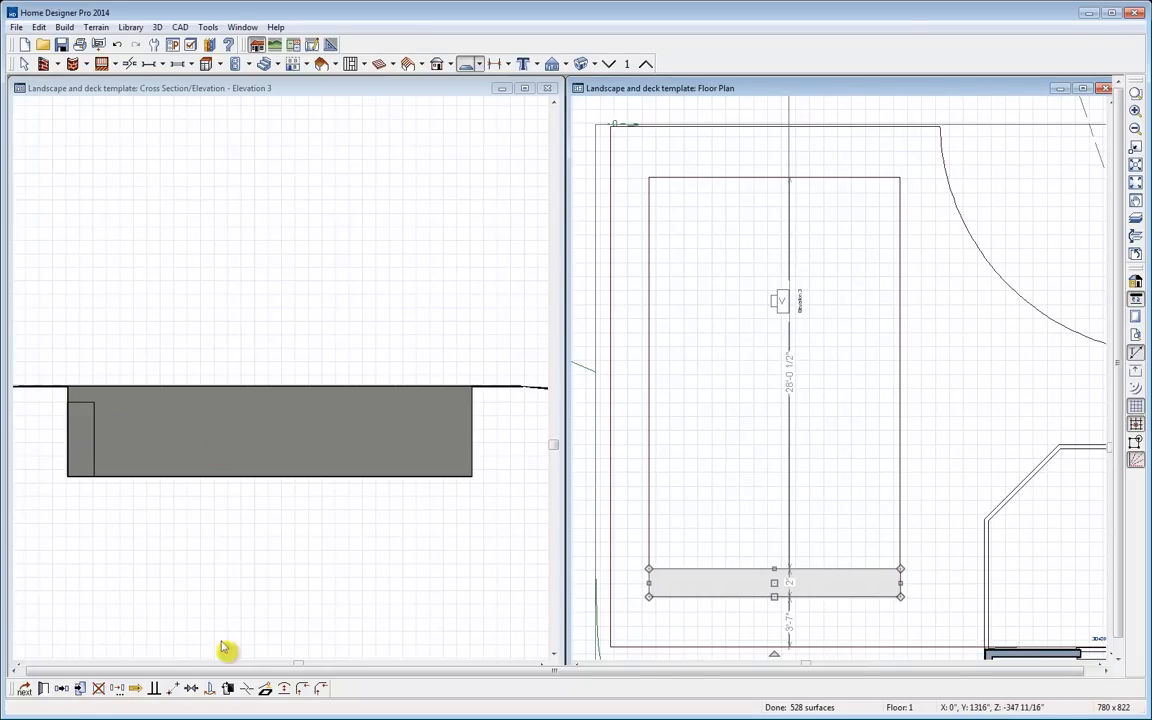
left_click(63, 693)
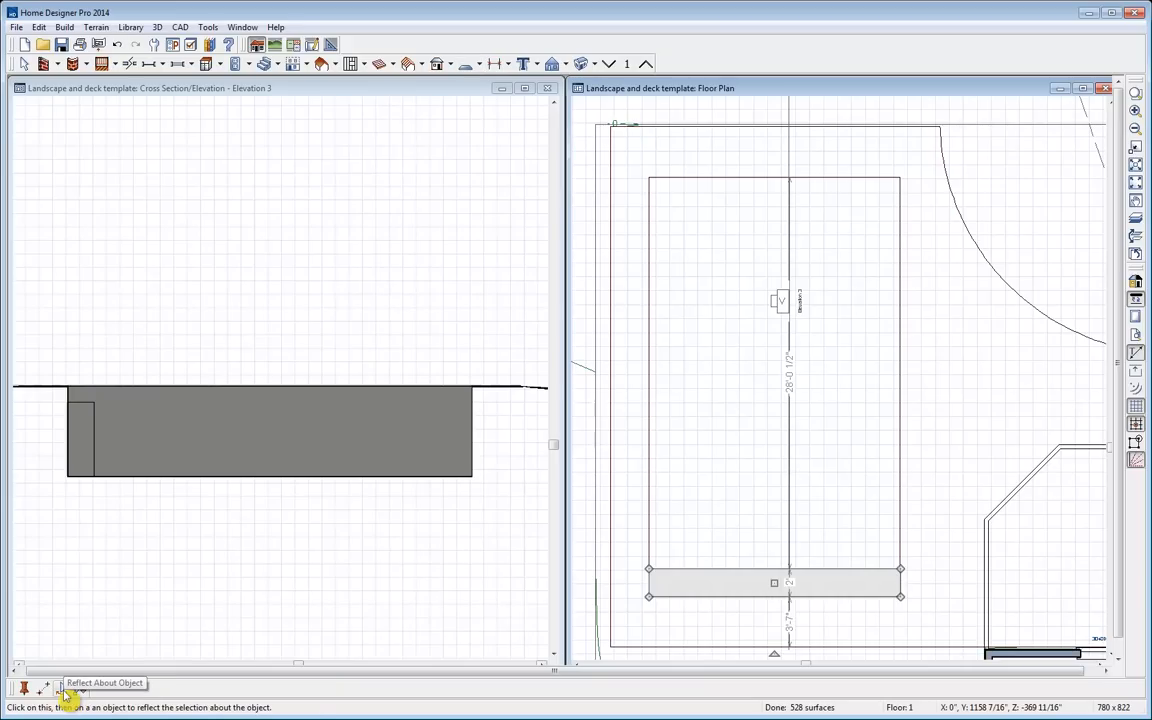
left_click(64, 692)
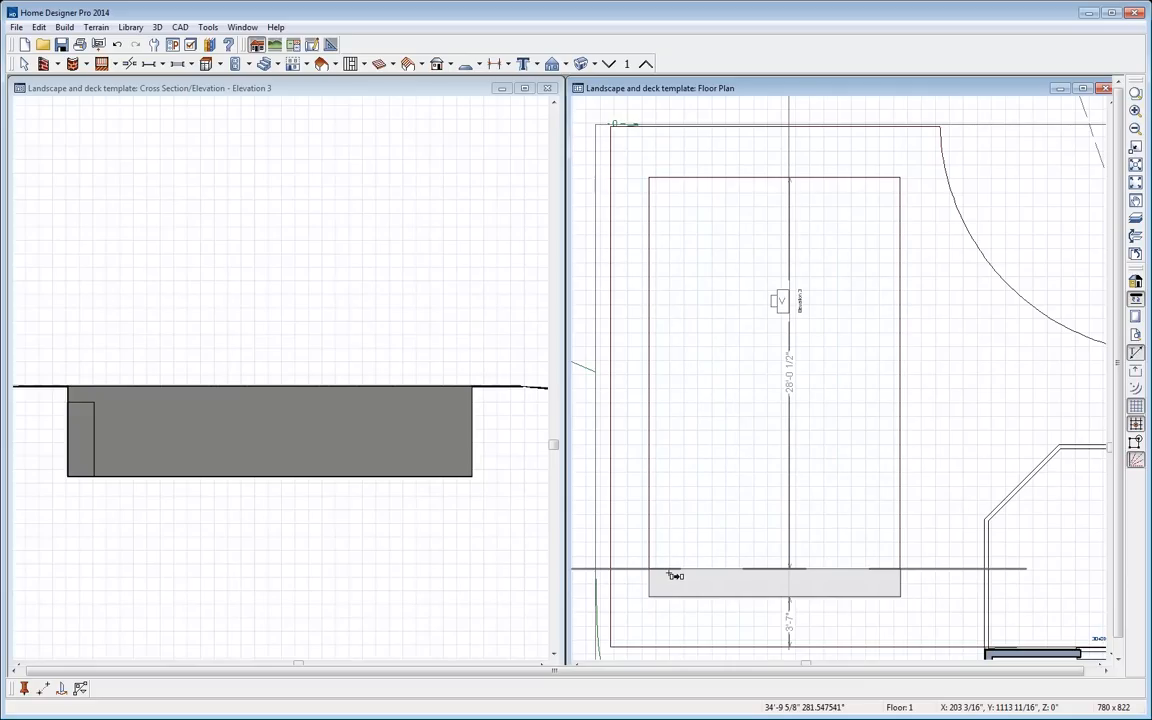
left_click(675, 576)
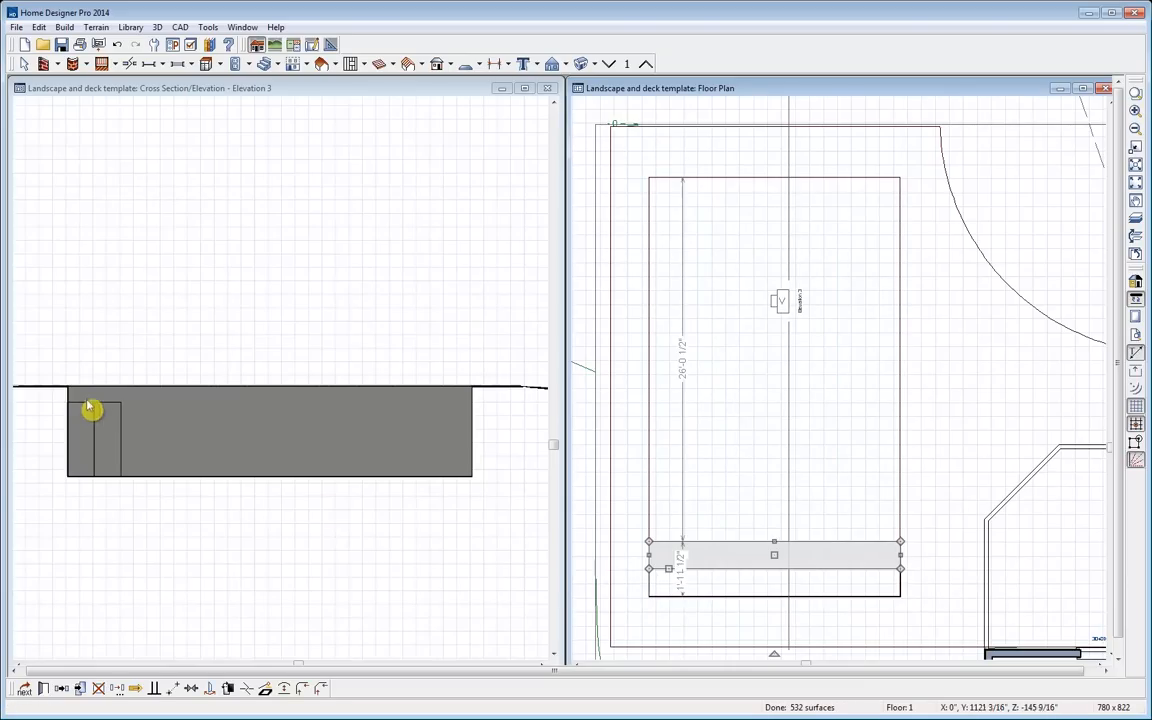
Set the second slab's elevation at top to -154" and its thickness to 56"
left_click(43, 688)
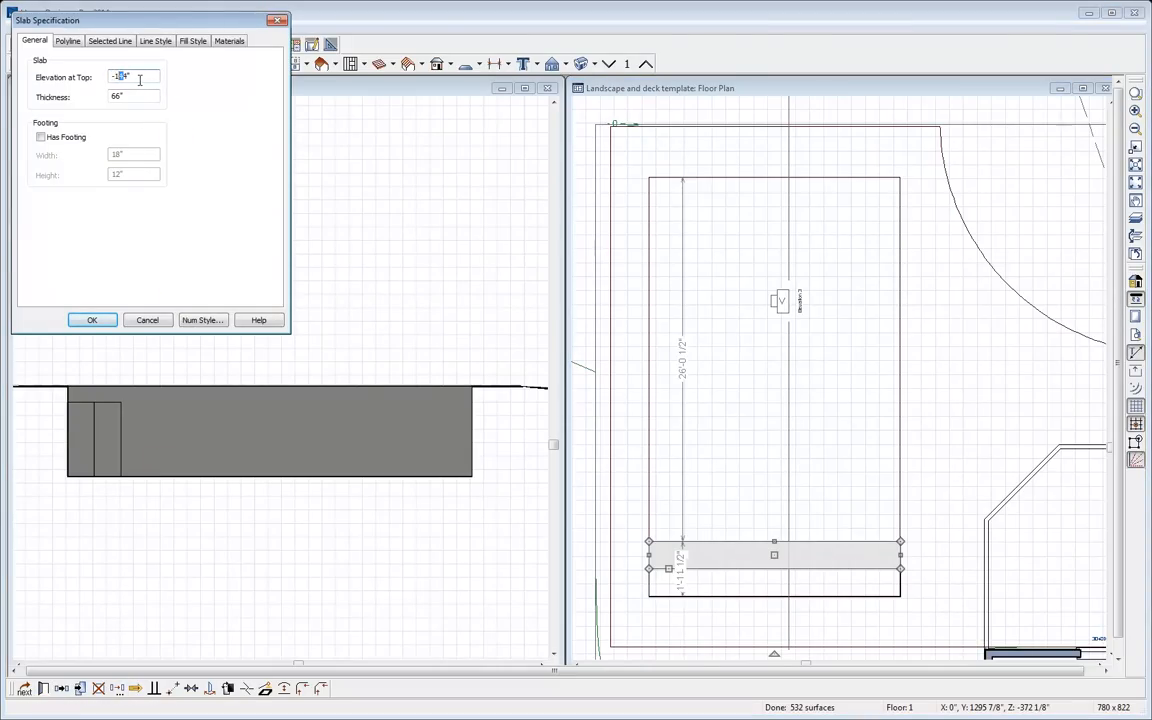
type("5")
left_click(89, 322)
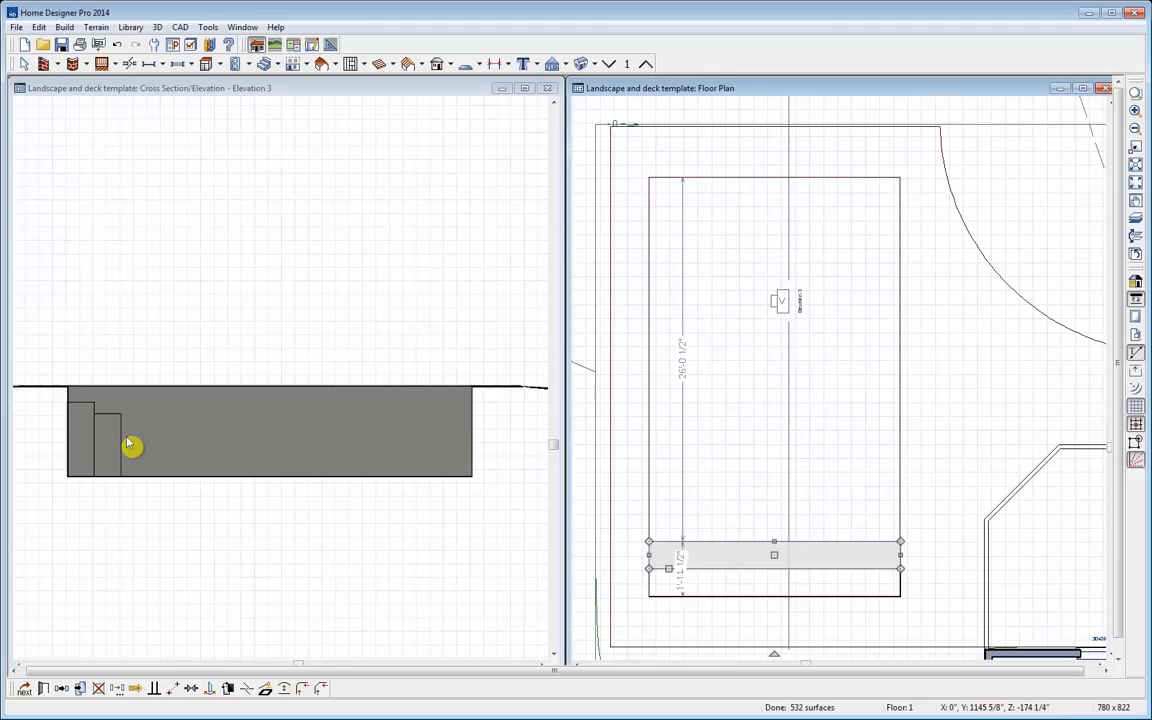
Add a third slab by reflecting a copy of the second slab about its inner edge
left_click(66, 688)
left_click(64, 689)
left_click(760, 555)
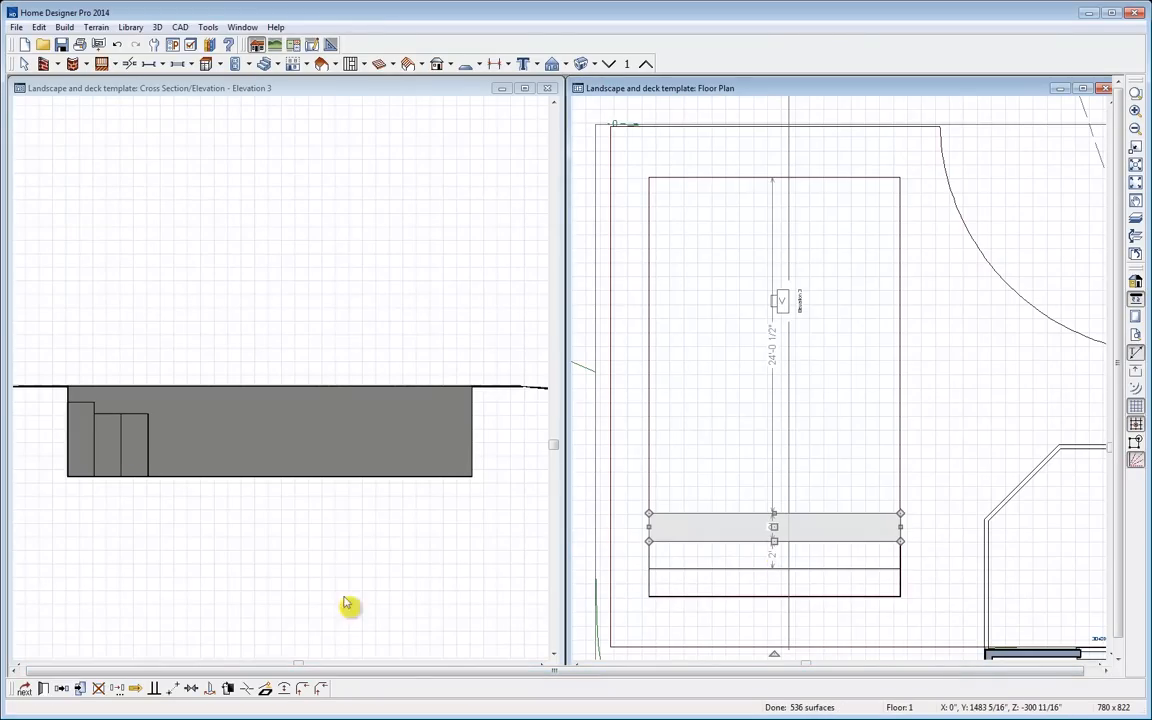
Set the third slab's elevation at top to -170" and thickness to 40", and extend its front-to-back depth to 8'
left_click(43, 689)
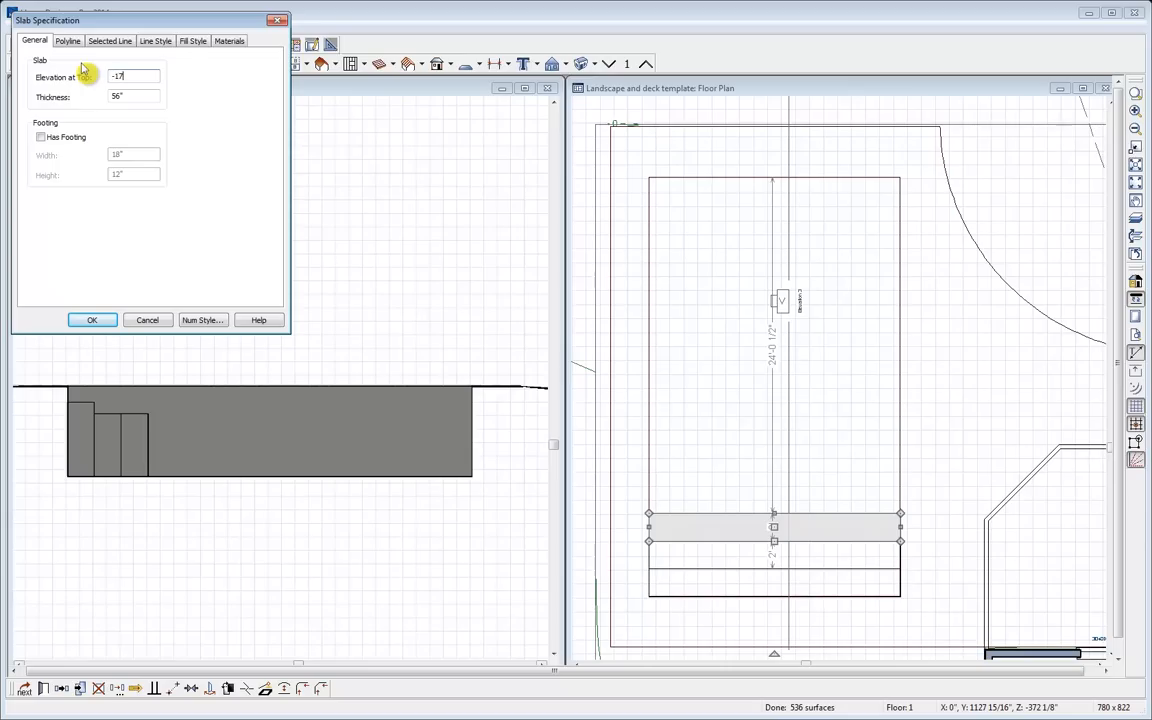
key("Tab")
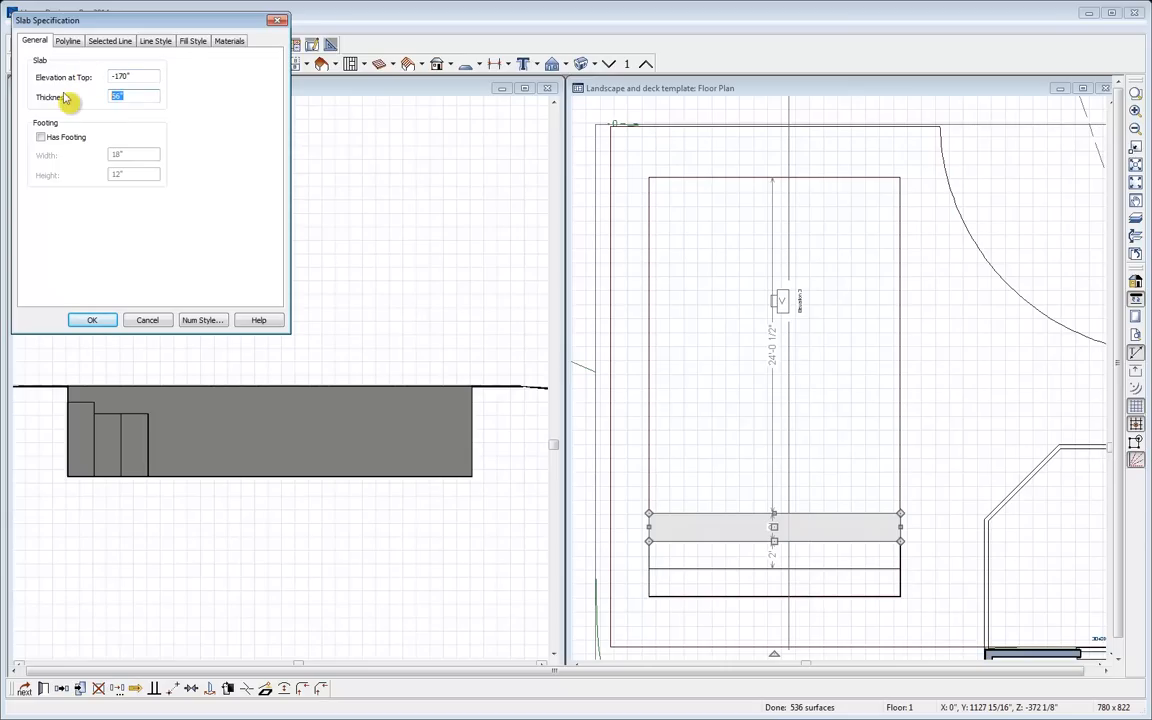
type("48")
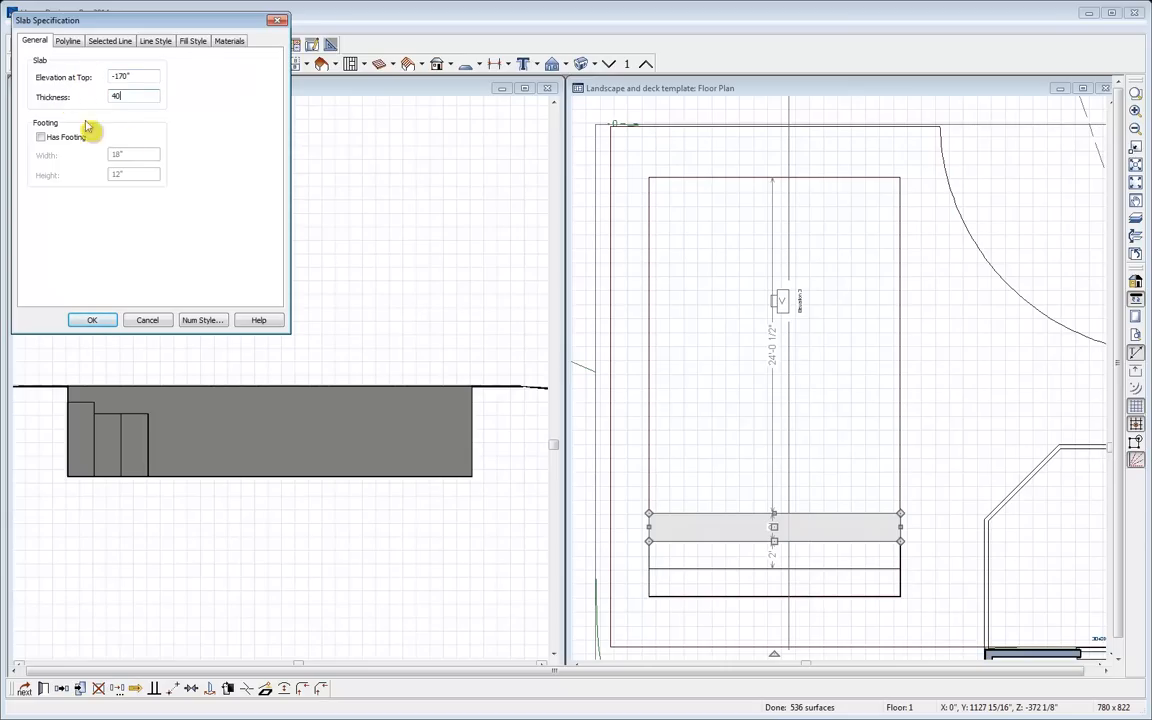
left_click(94, 319)
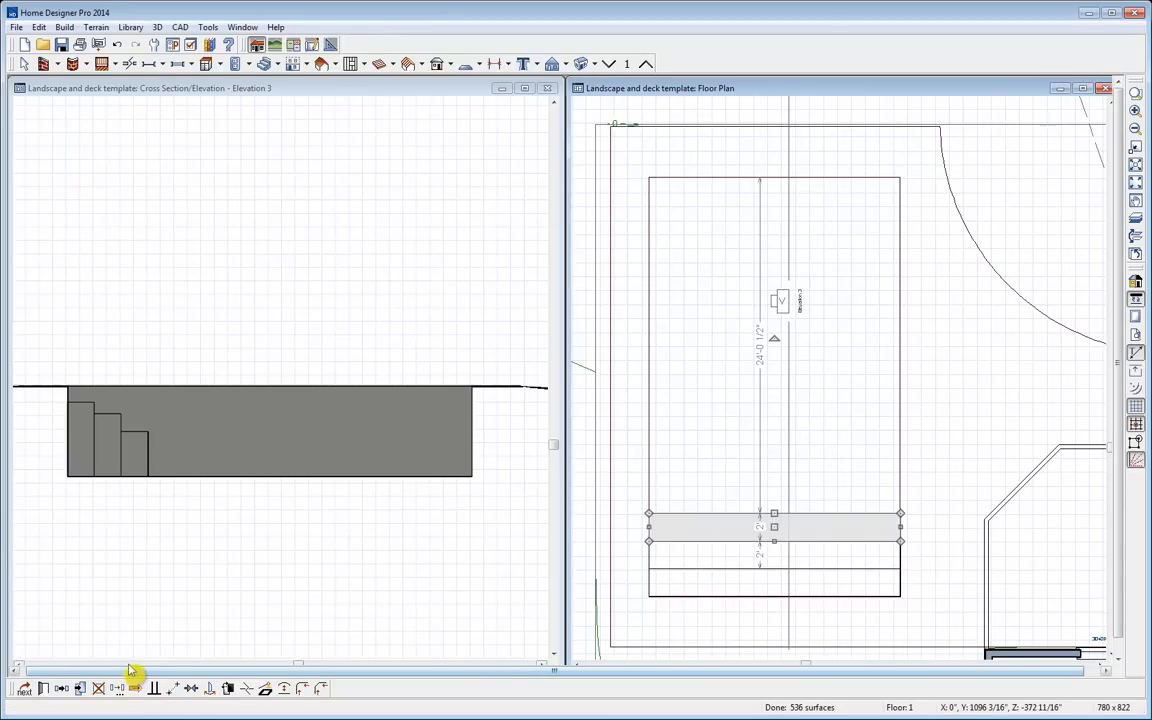
left_click(761, 540)
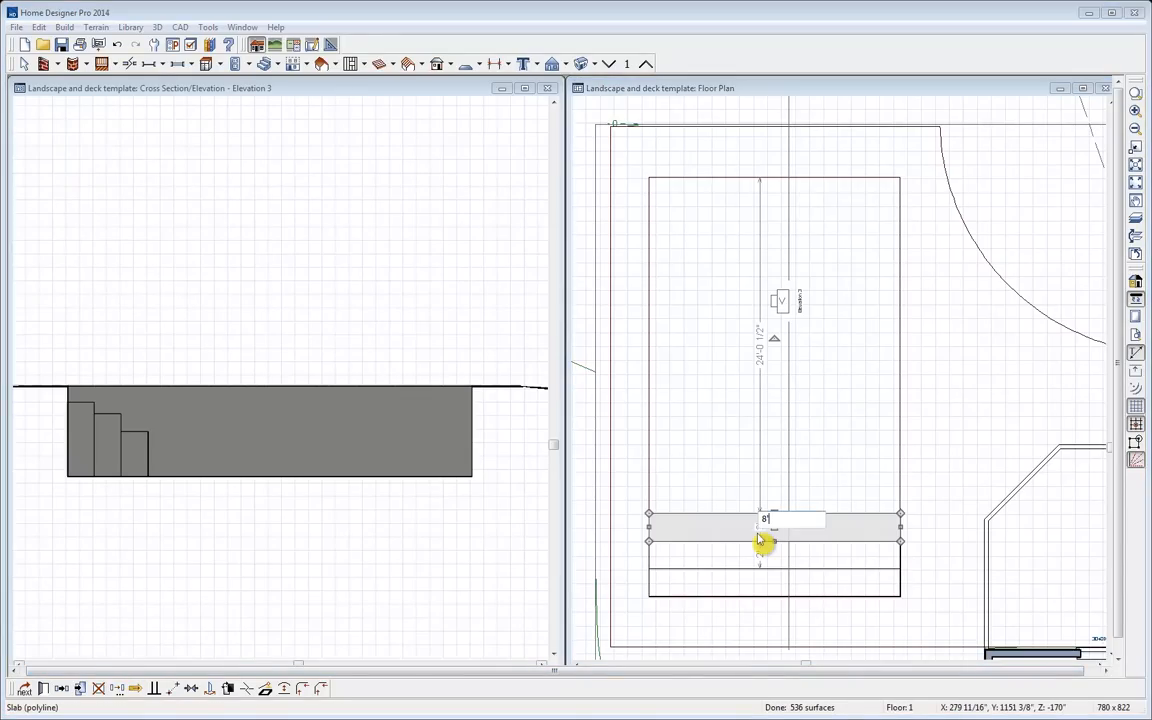
type("8")
key("Return")
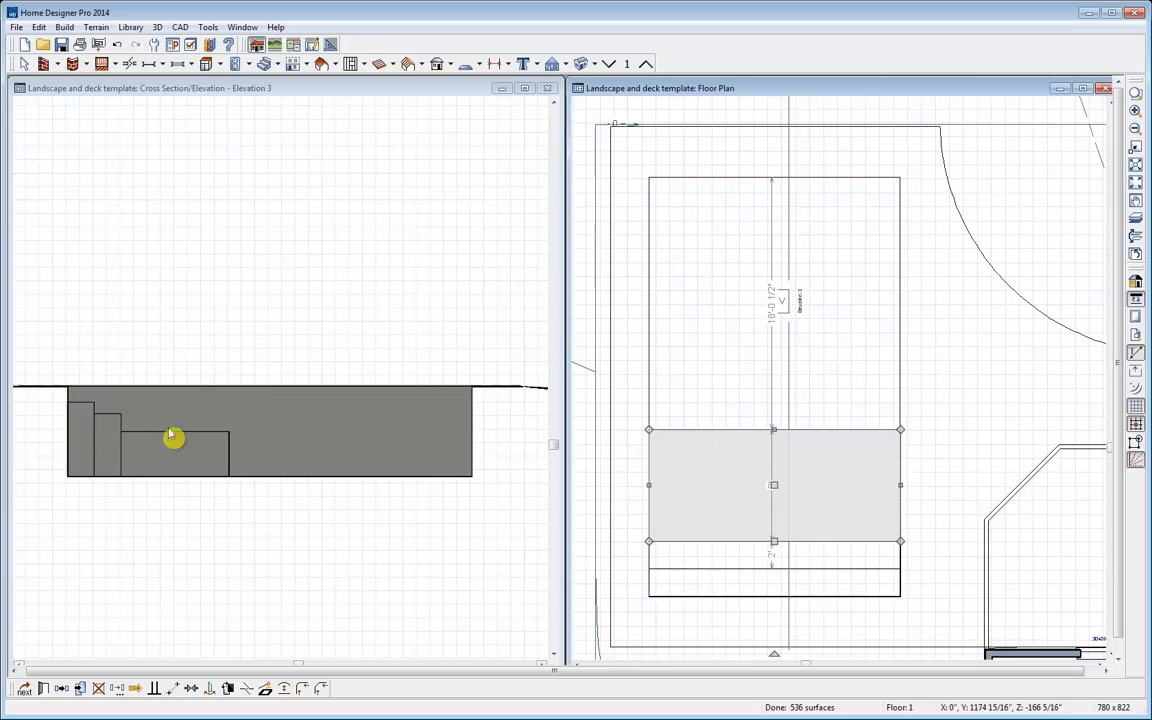
Add a fourth slab by reflecting a copy of the second slab about the third slab's centre, with elevation at top -180" and thickness 30"
left_click(704, 548)
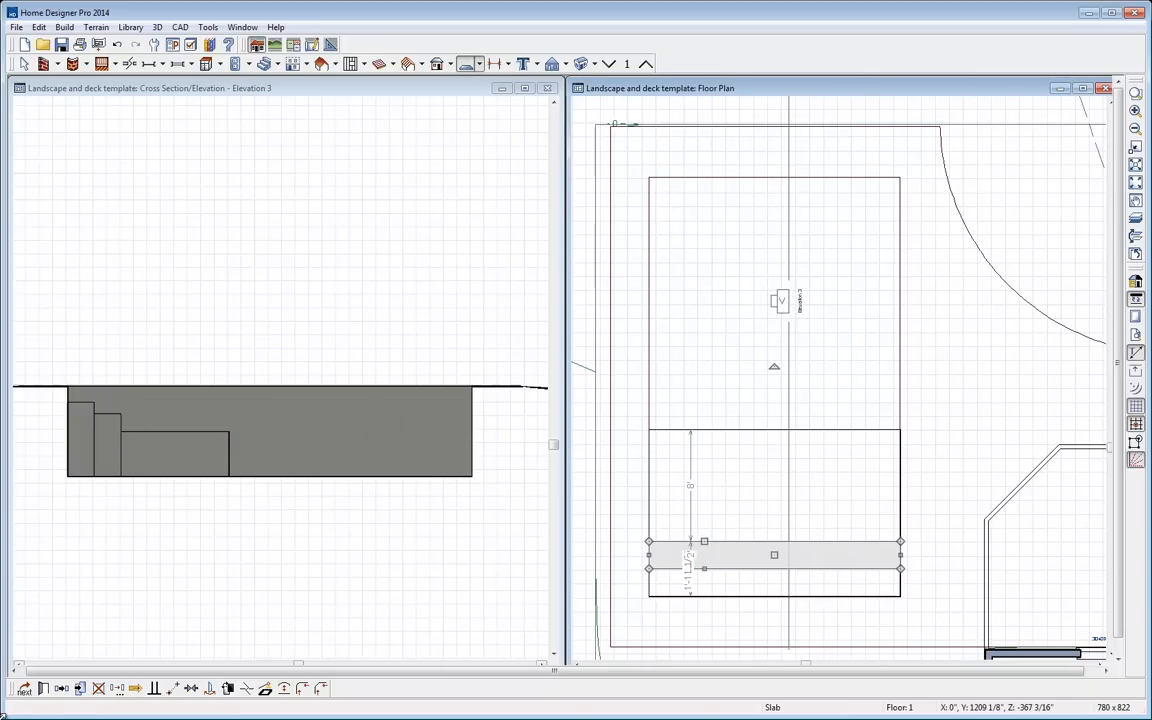
left_click(61, 688)
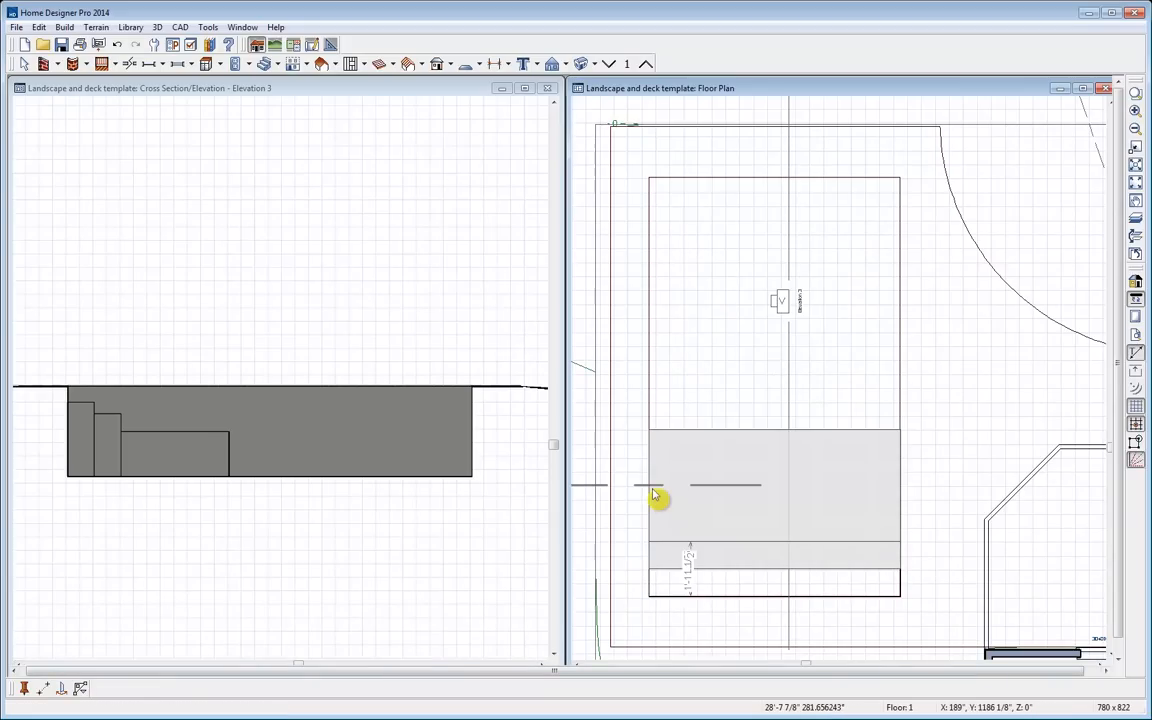
left_click(655, 496)
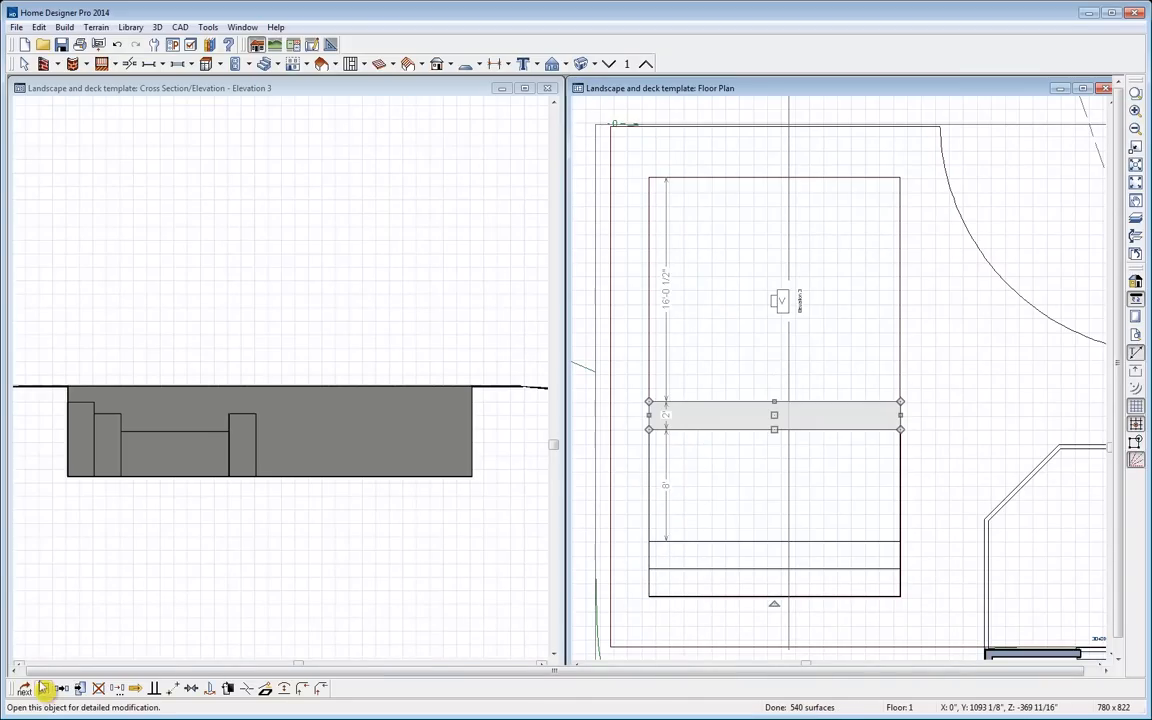
left_click(43, 688)
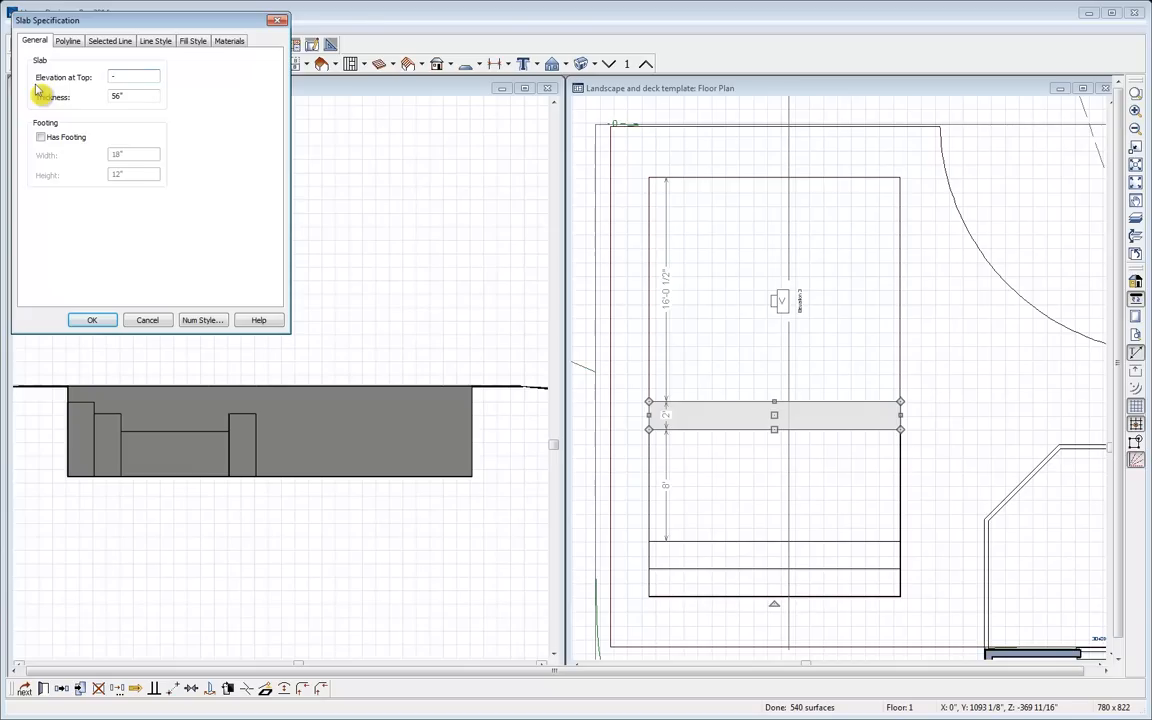
left_click_drag(110, 98, 47, 95)
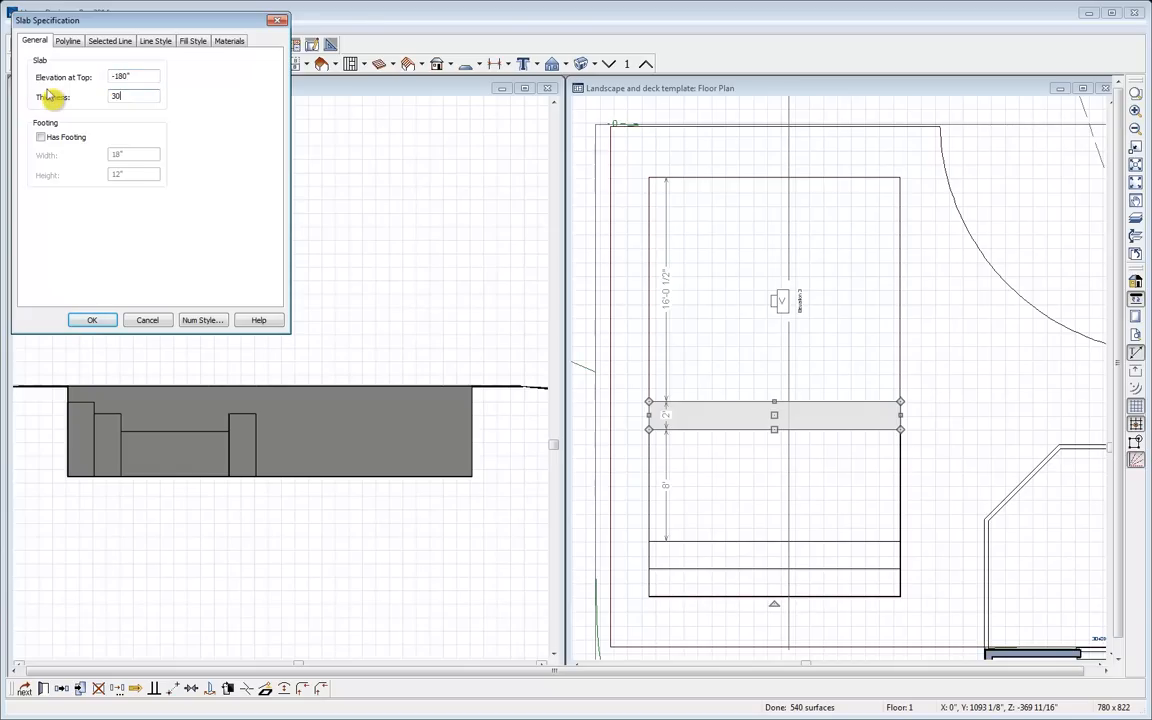
left_click(92, 320)
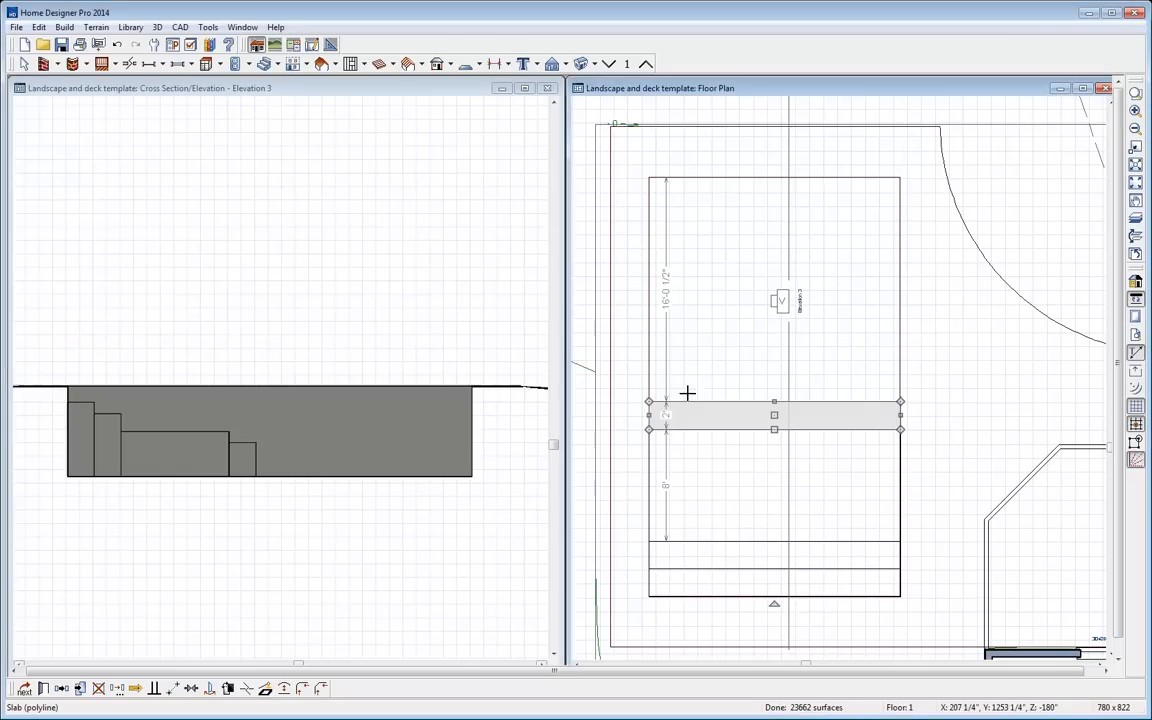
Add a fifth slab by reflecting a copy of the fourth about its inner edge, and set its elevation at top to -190"
left_click(61, 690)
left_click(61, 690)
left_click(735, 403)
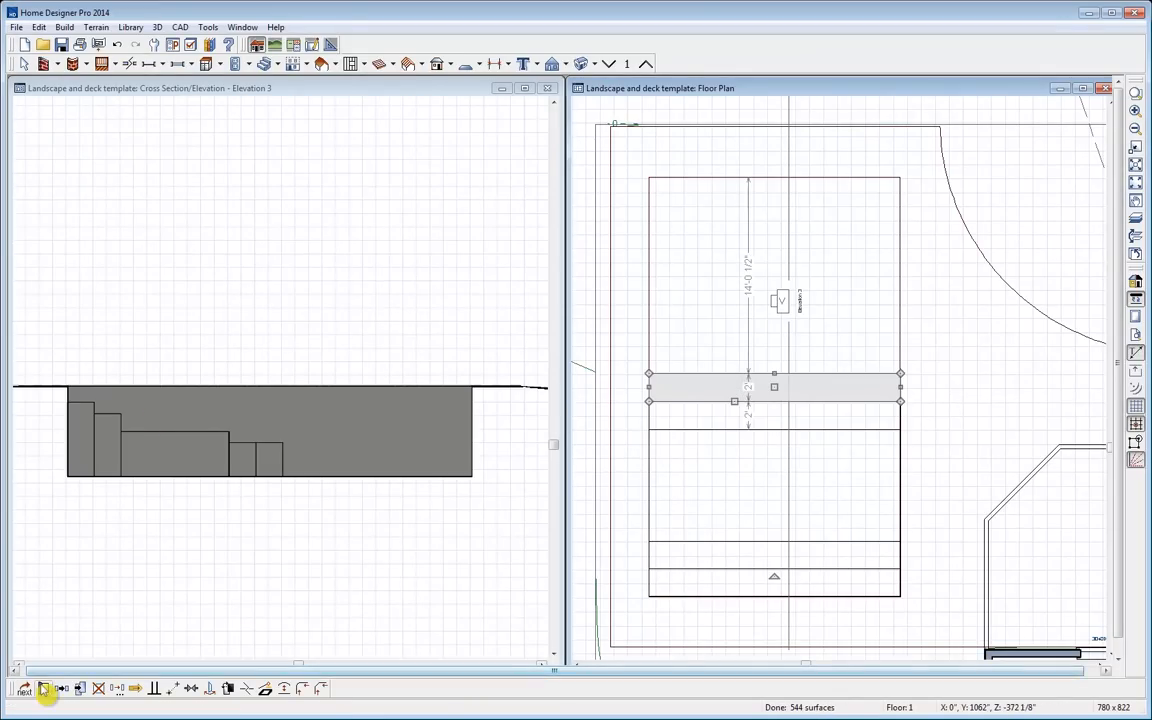
left_click(43, 690)
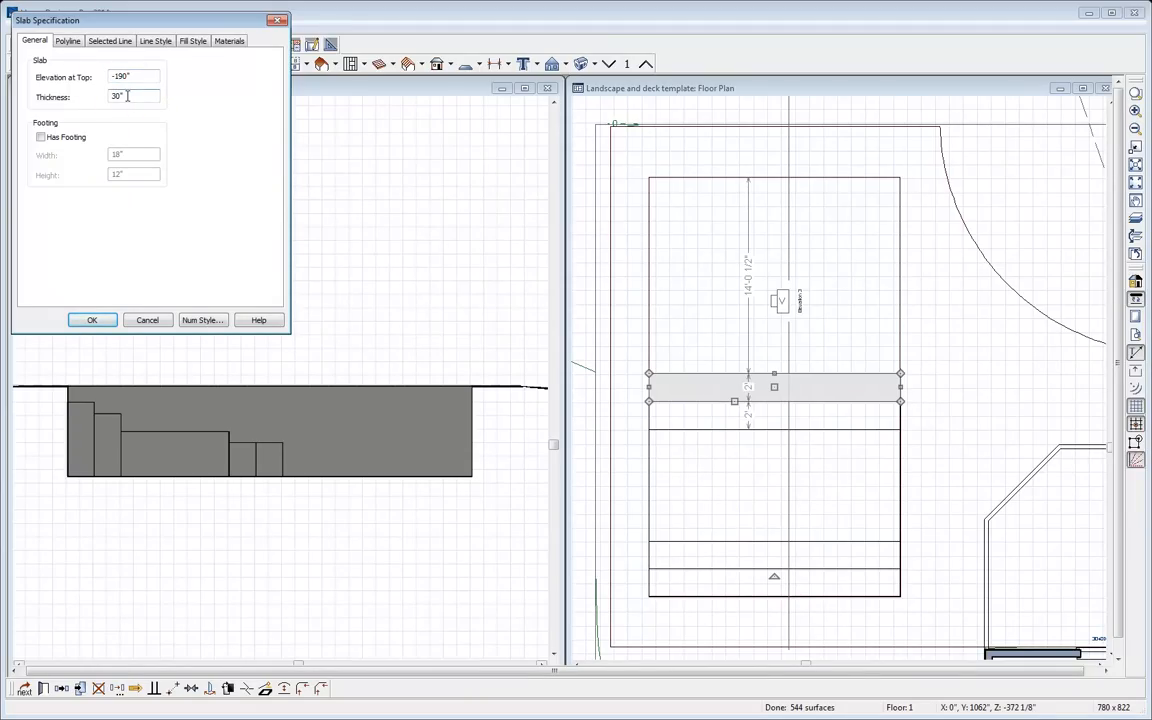
left_click(108, 320)
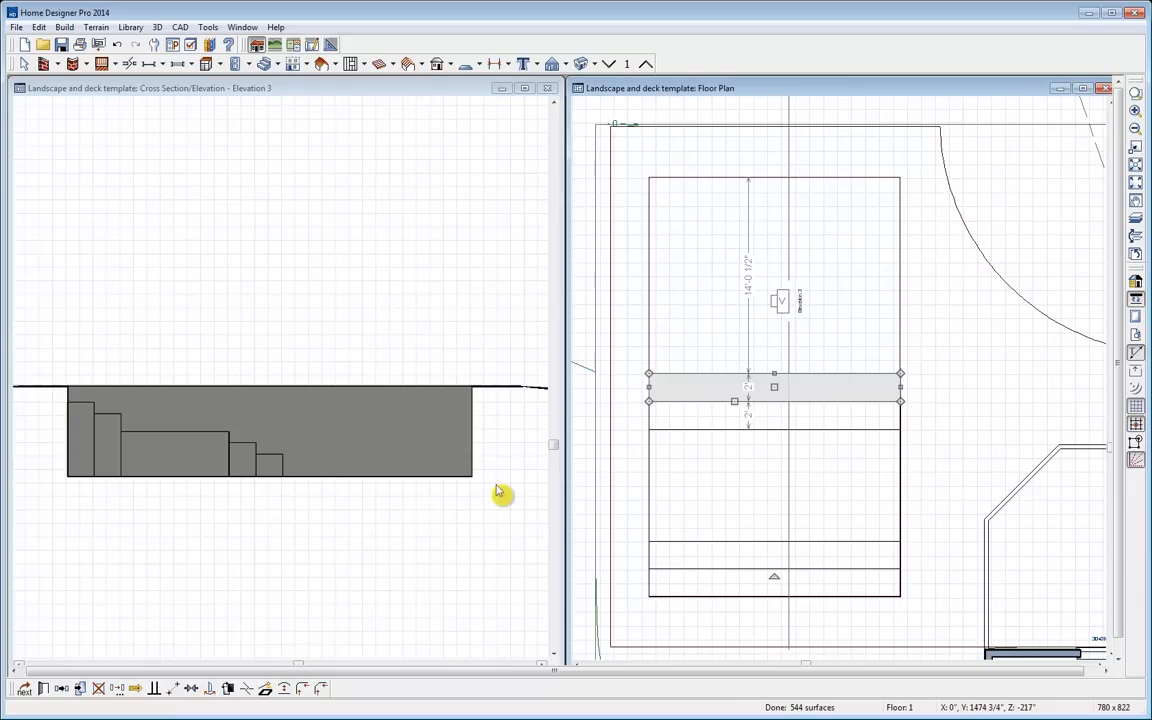
Close the cross-section elevation view and return to the perspective overview of the pool
left_click(788, 300)
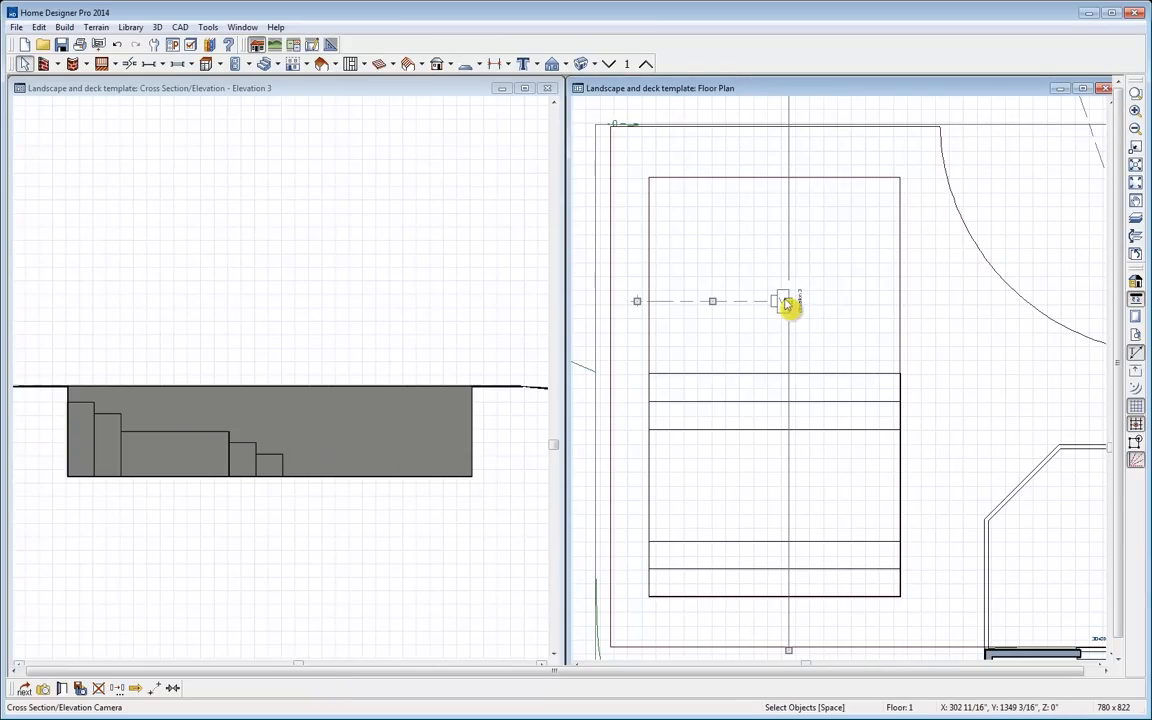
left_click(548, 90)
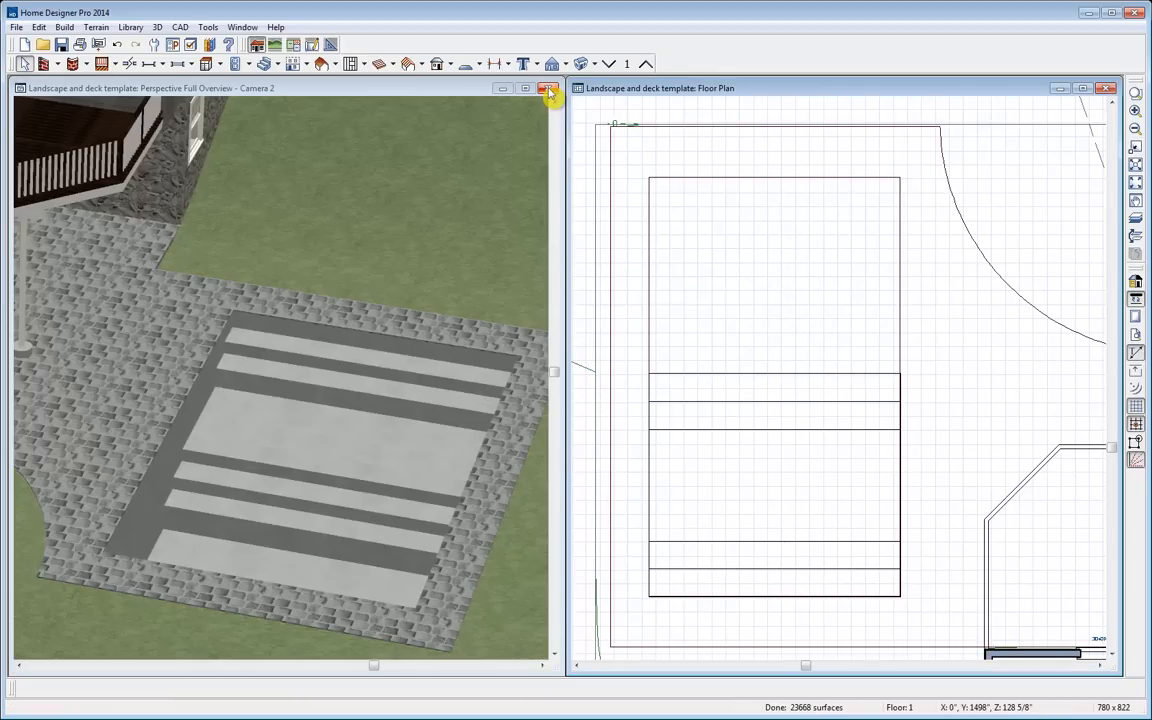
left_click(60, 108)
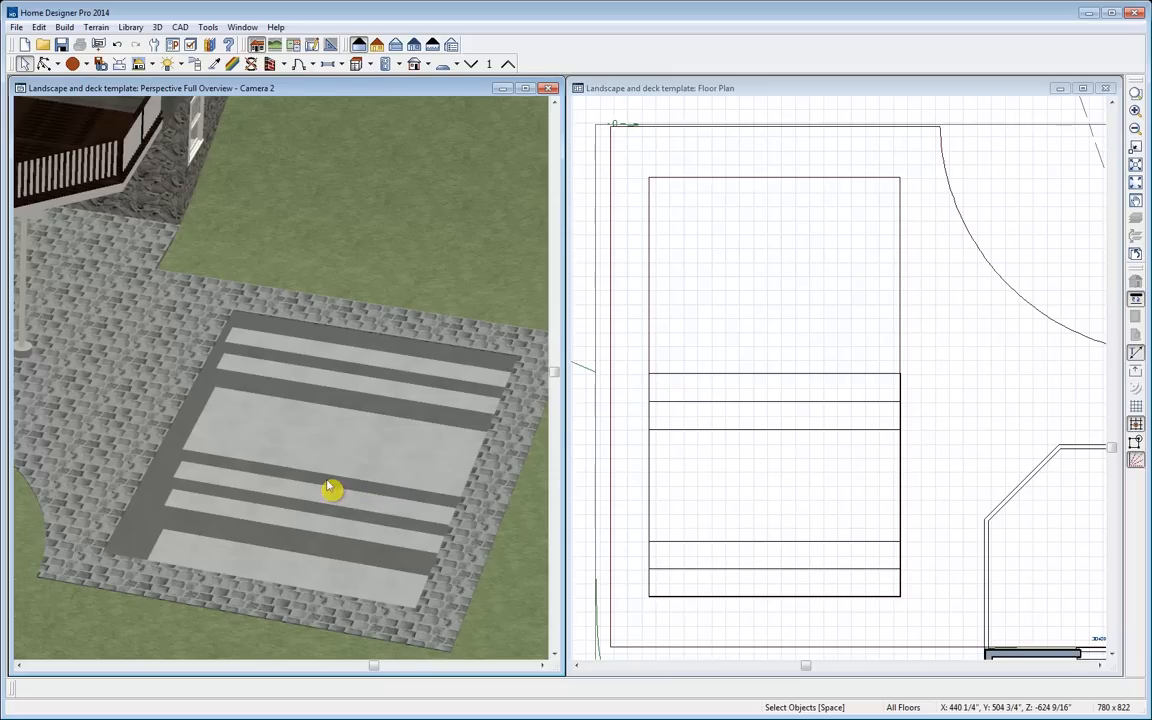
Draw a rectangular slab over the whole pool opening in the floor plan and move its patio-side long edge slightly outward, making it 18'-0 1/2" wide
left_click(655, 280)
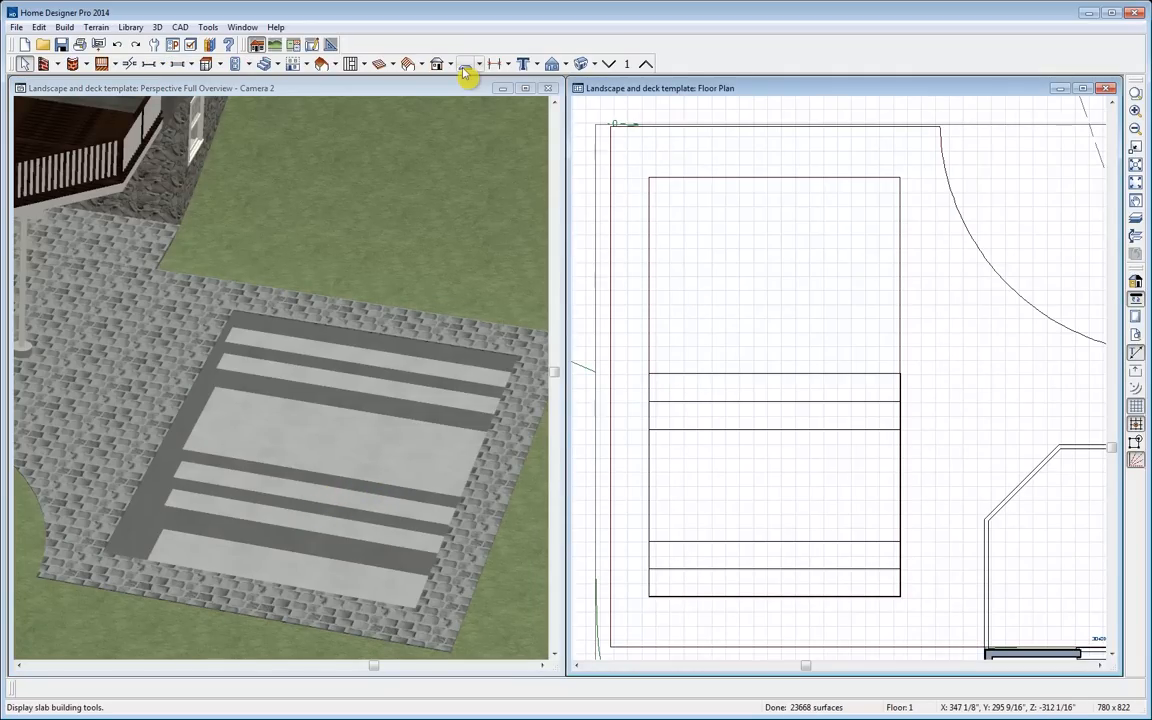
left_click(465, 64)
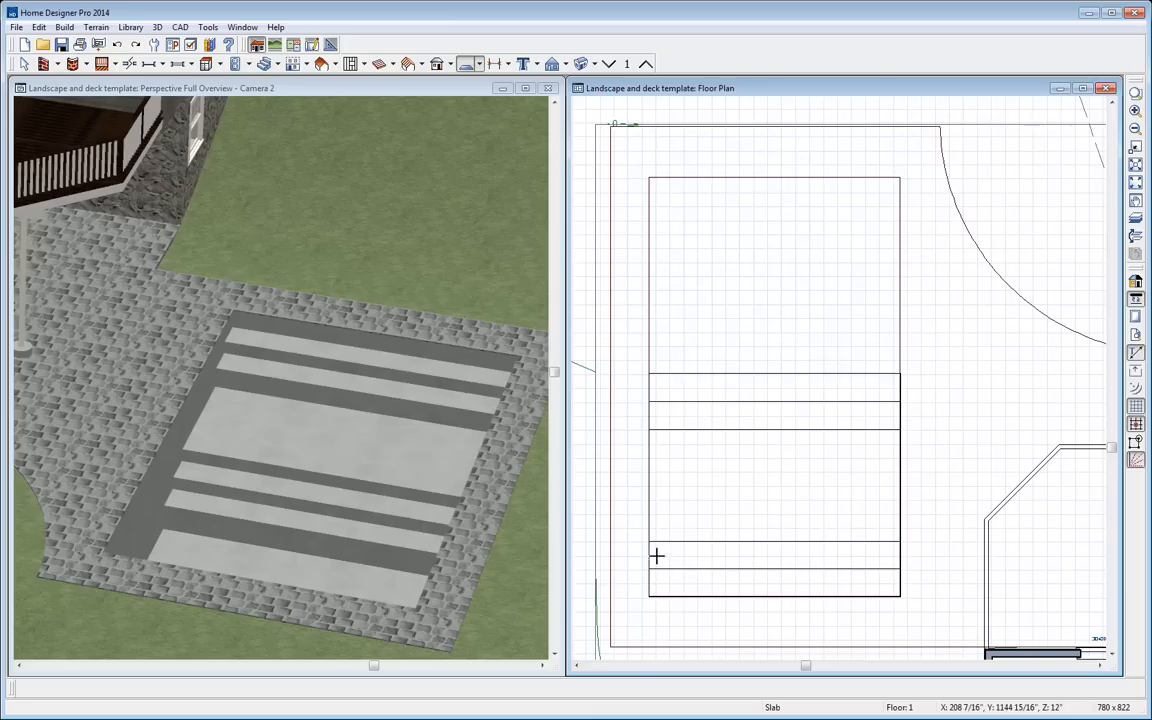
mouse_move(647, 597)
left_mouse_down()
mouse_move(789, 525)
mouse_move(882, 368)
mouse_move(899, 178)
left_mouse_up()
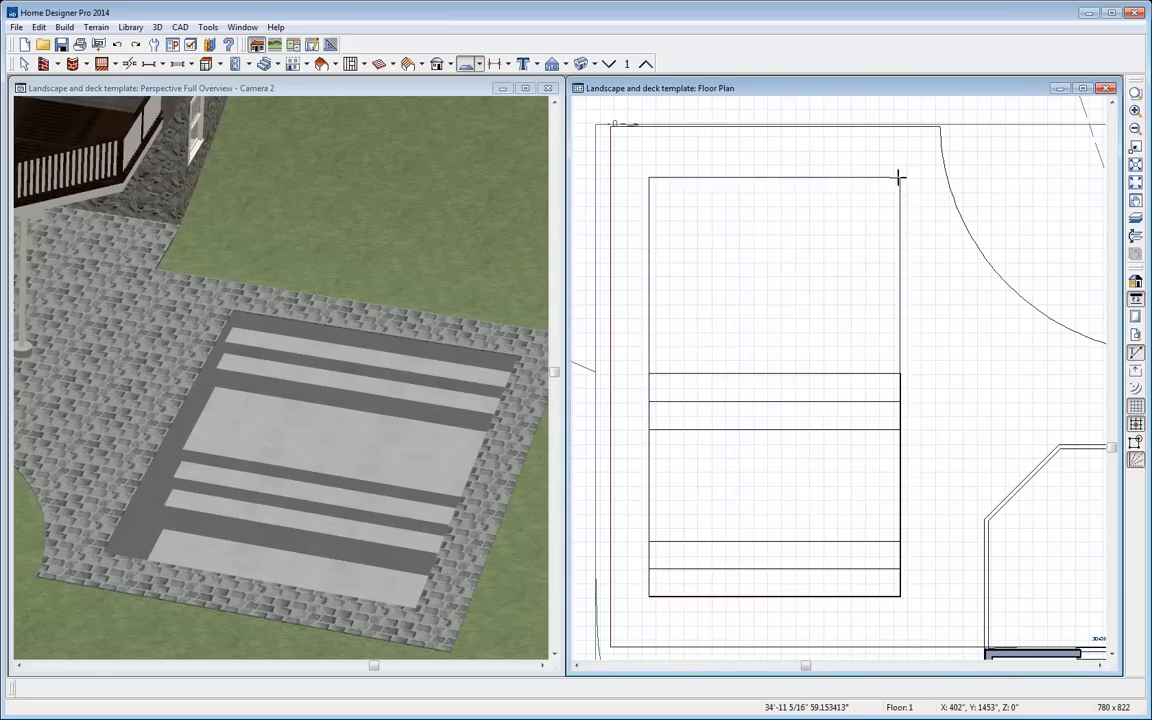
key("space")
left_click(658, 296)
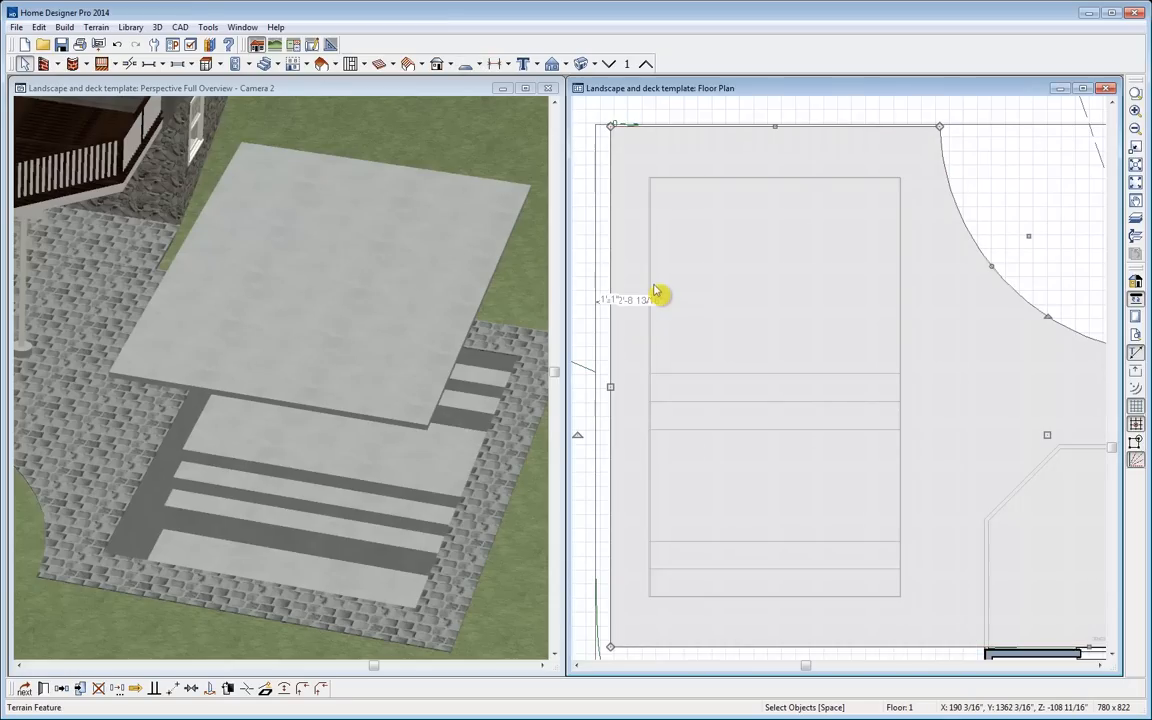
left_click(651, 287)
left_click_drag(651, 285, 648, 287)
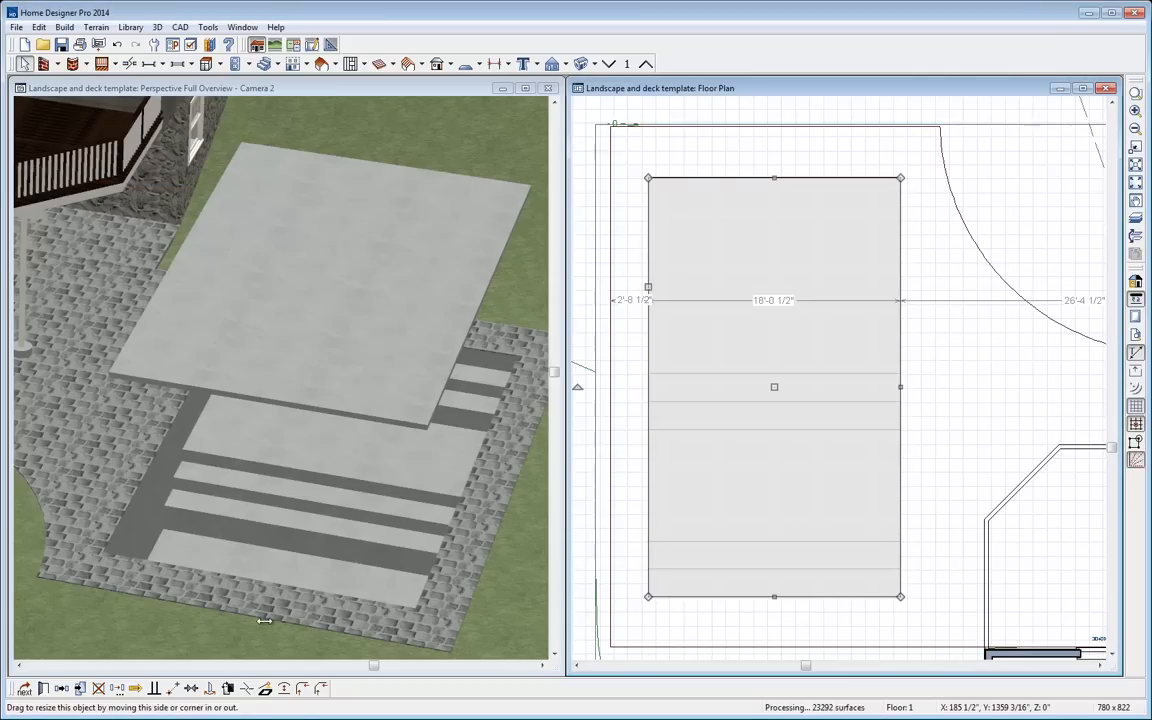
Set the large pool slab's elevation at top to -4" and its thickness to 76"
left_click(44, 689)
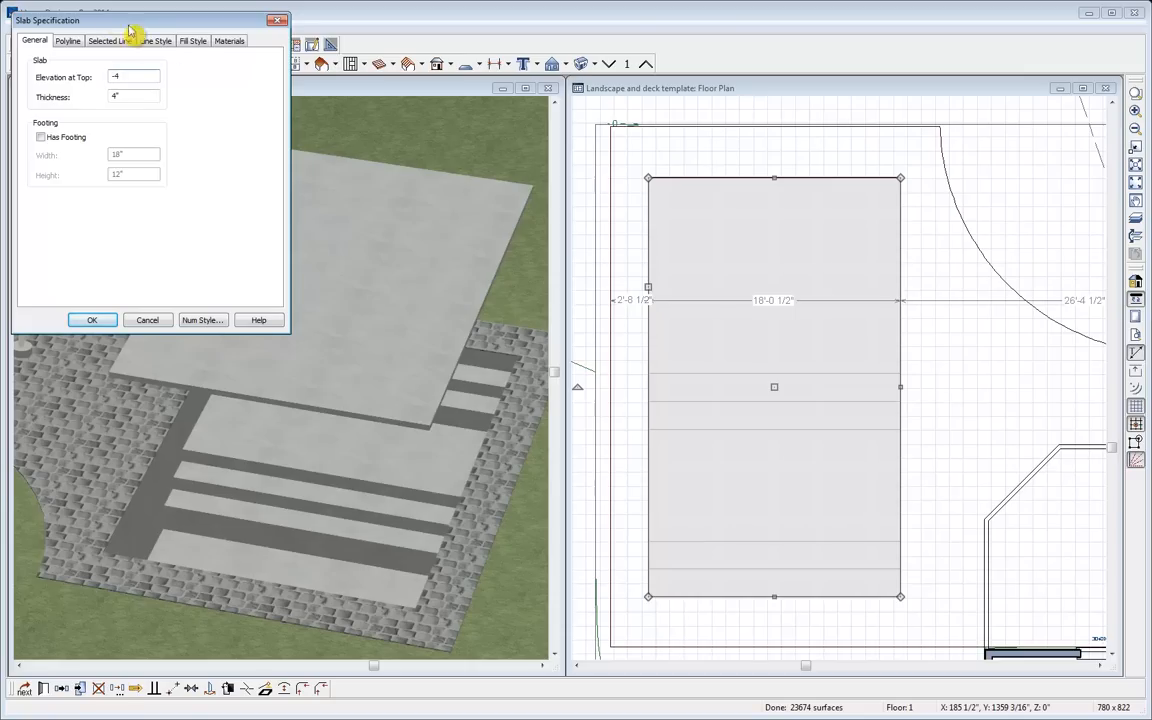
left_click(141, 97)
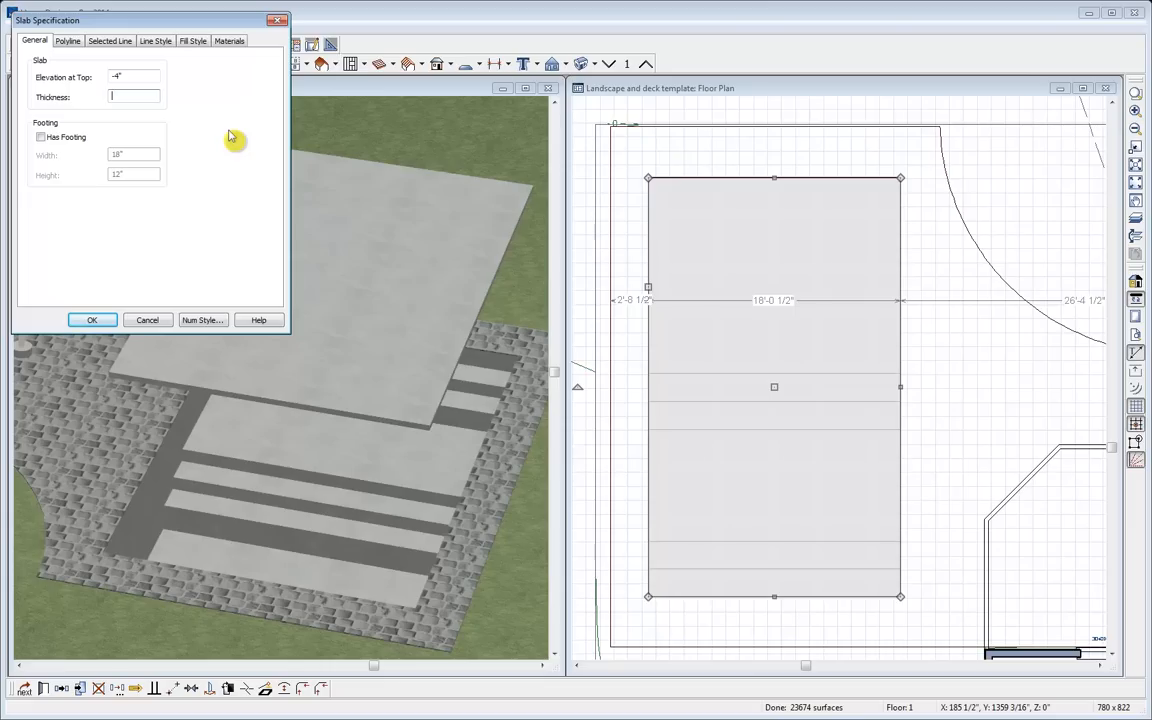
left_click(130, 76)
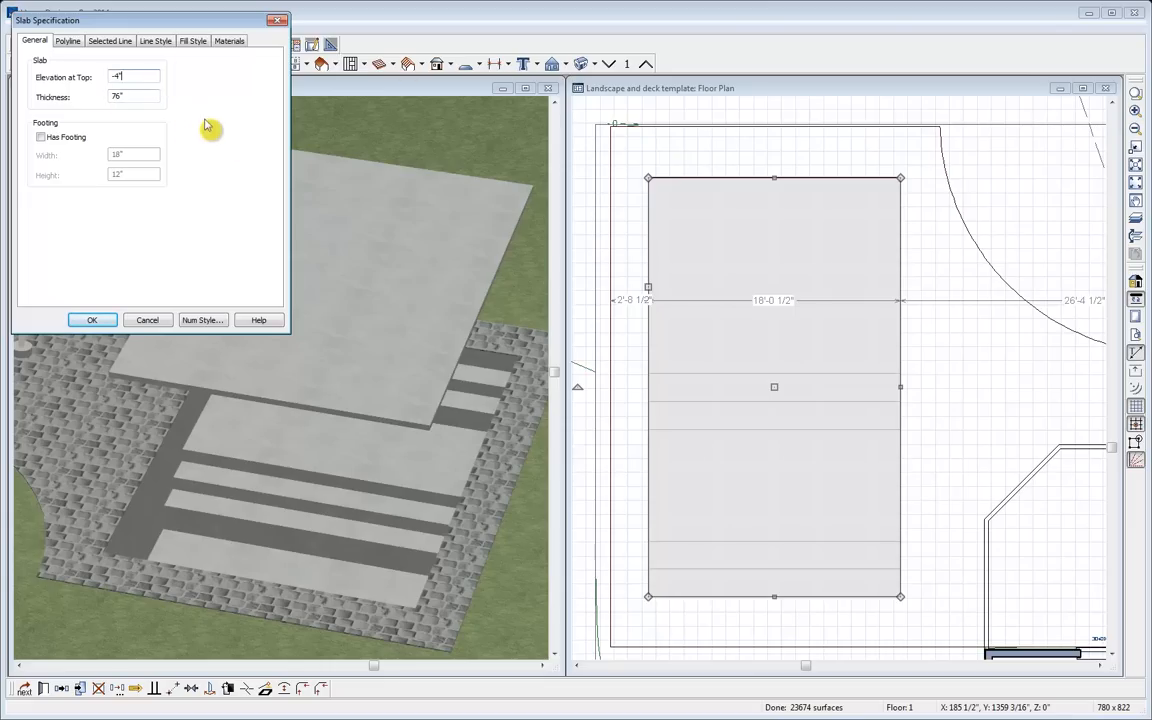
Apply the Water1 material from the library's Landscaping Water category to the pool's upper slab
left_click(231, 41)
left_click(100, 86)
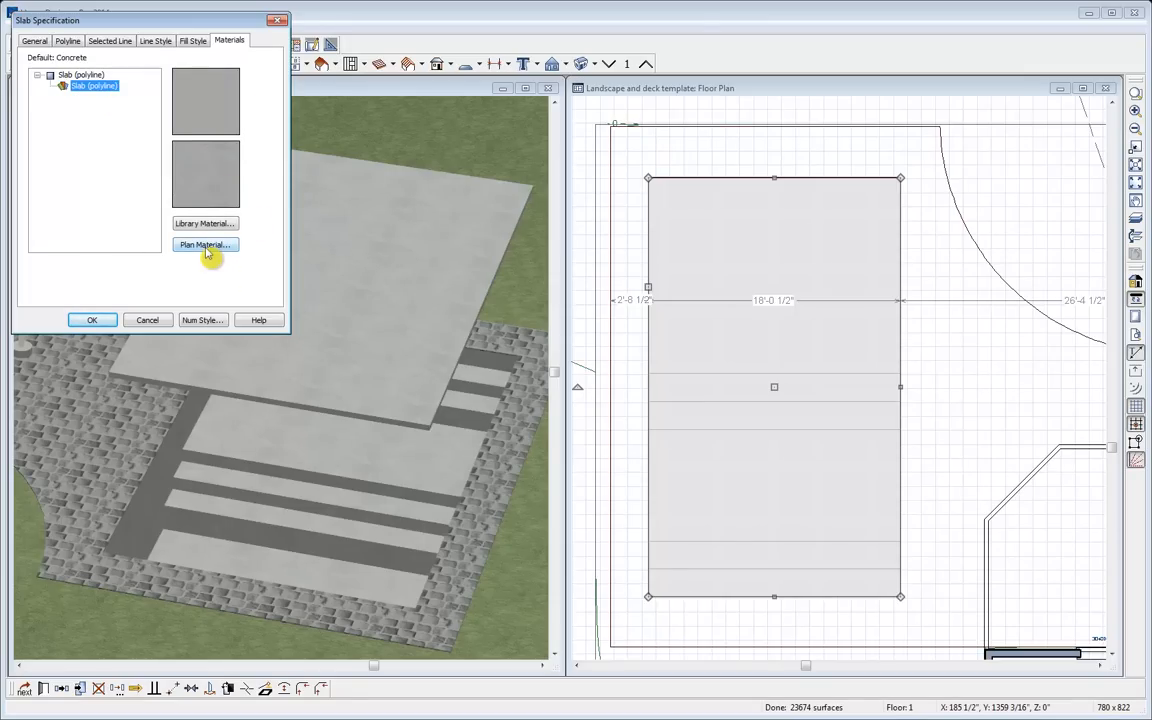
left_click(210, 222)
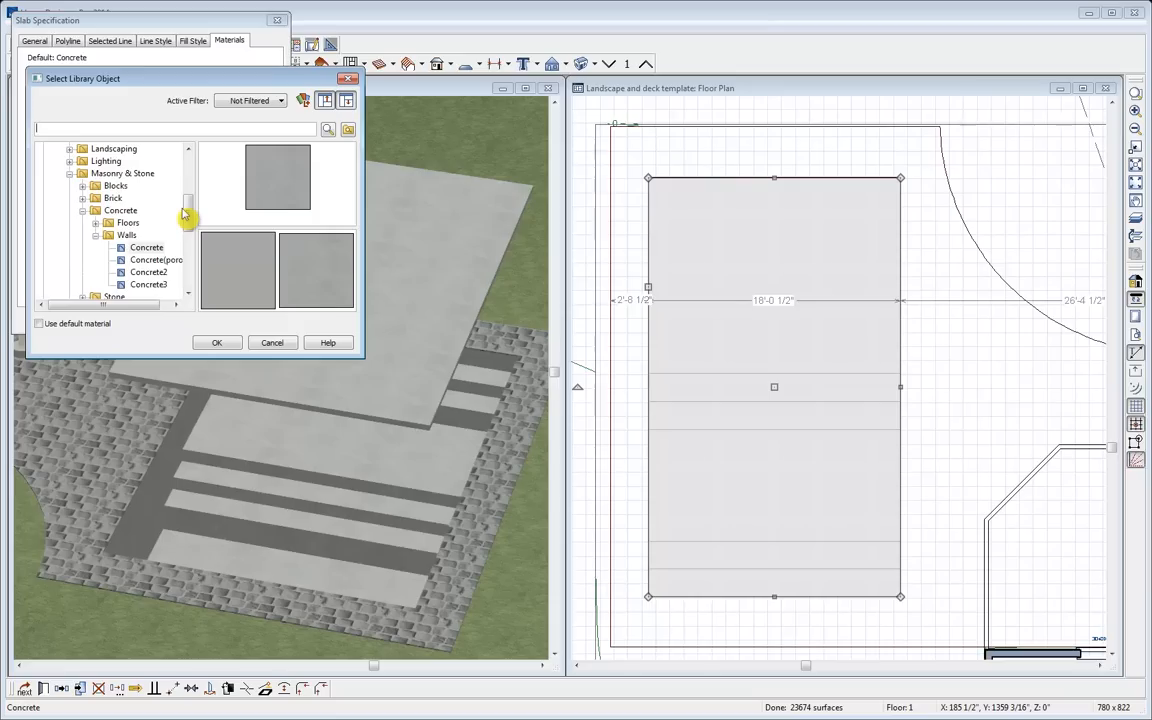
left_click(69, 173)
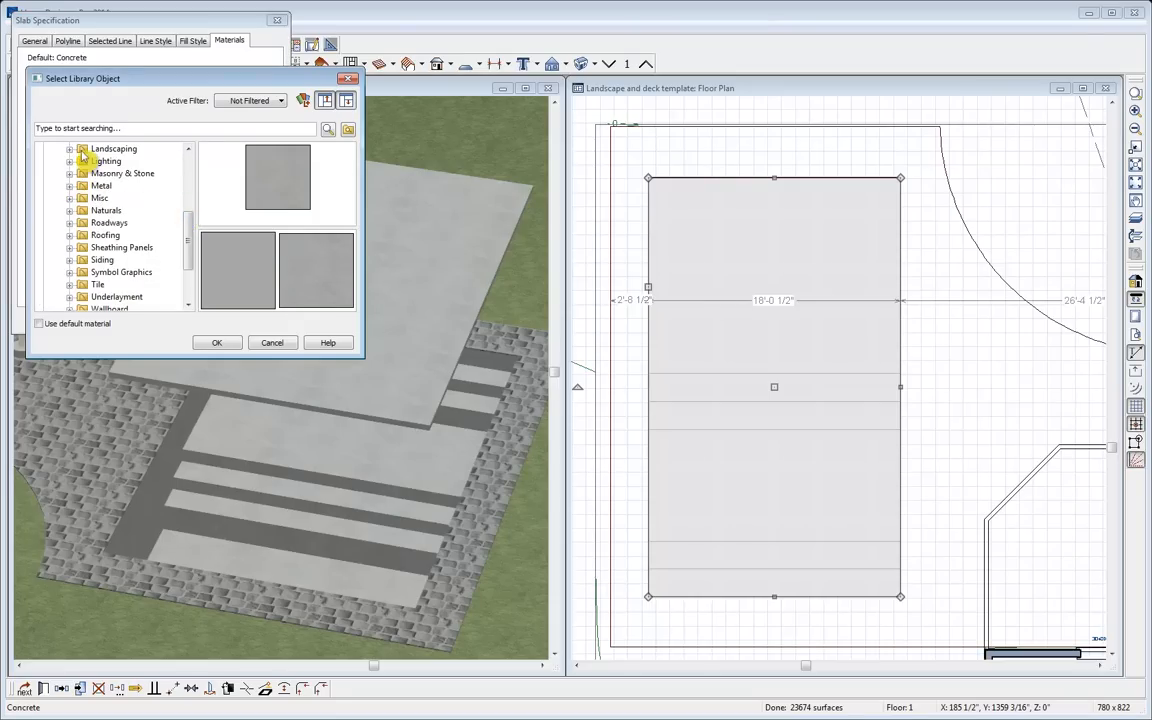
left_click_drag(187, 212, 180, 177)
left_click(70, 247)
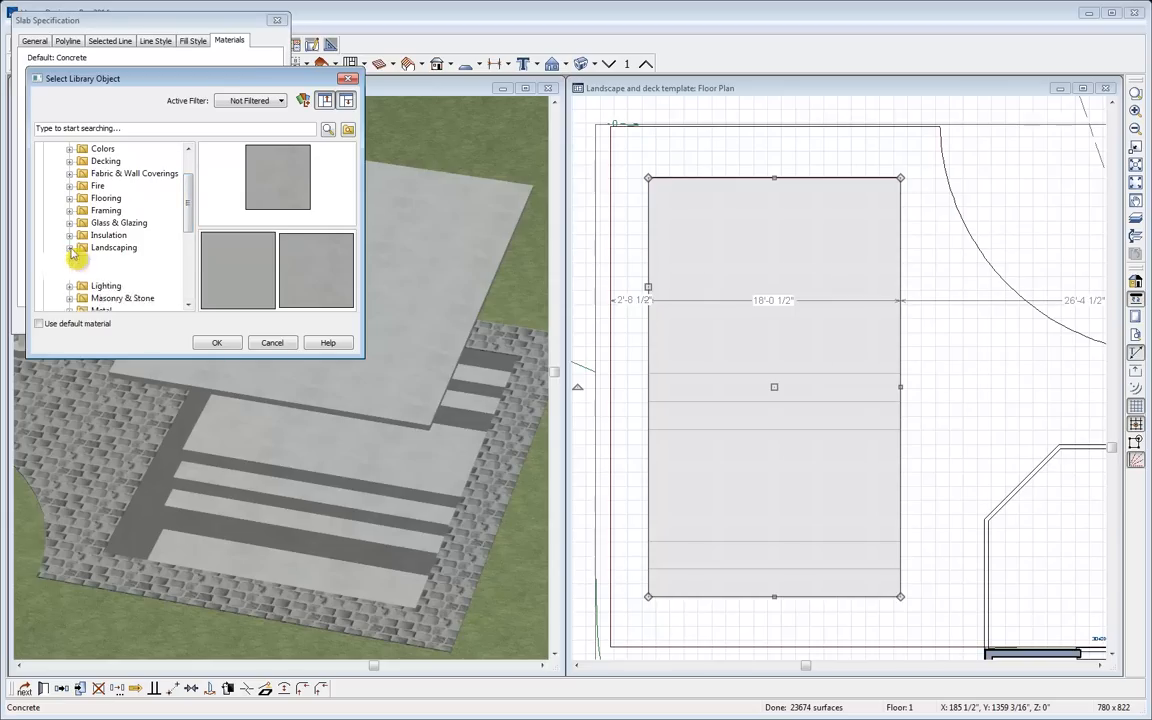
left_click(126, 283)
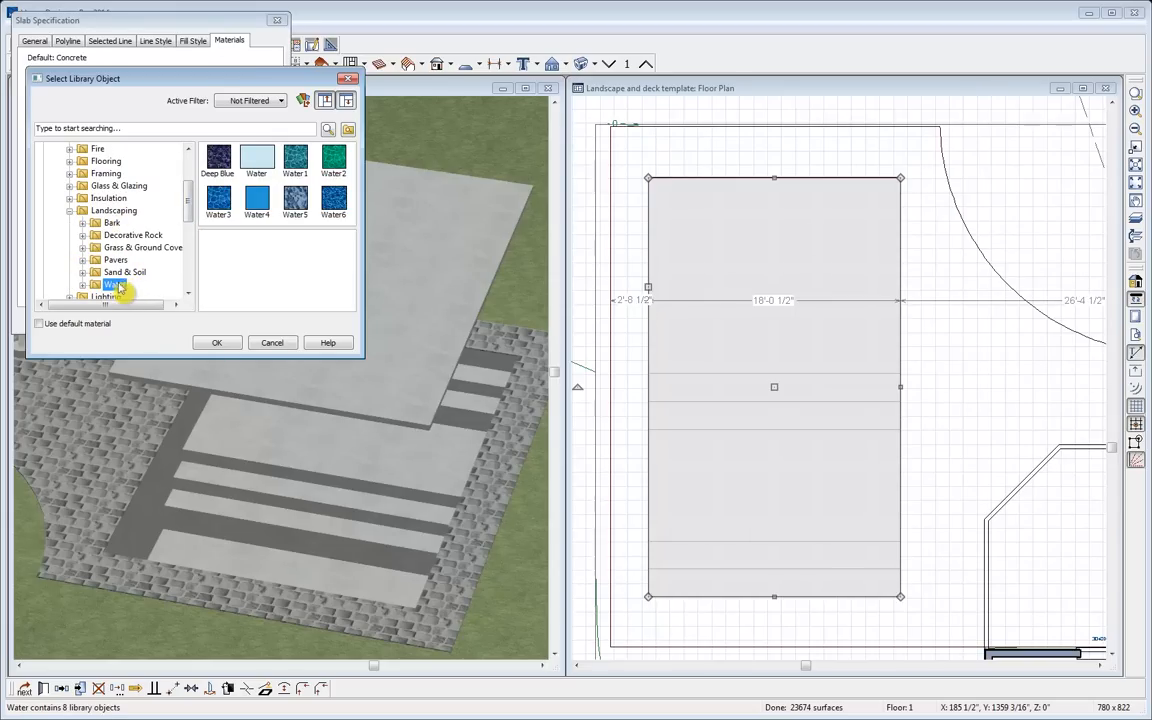
left_click(305, 150)
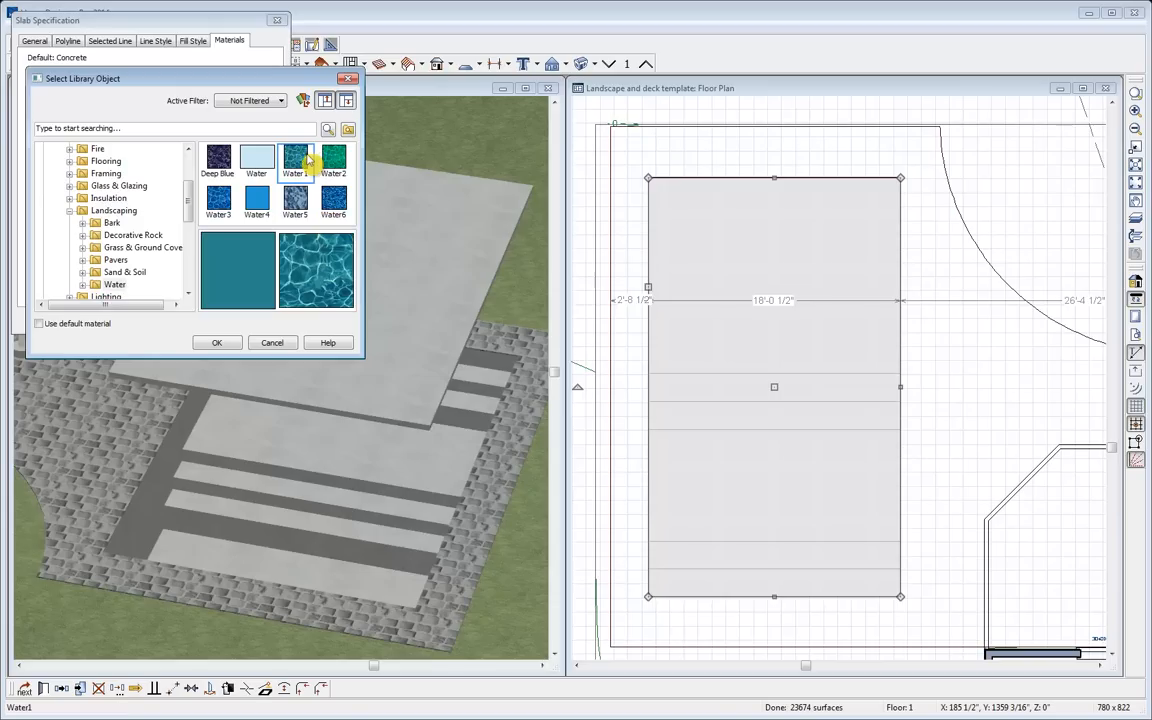
left_click(218, 342)
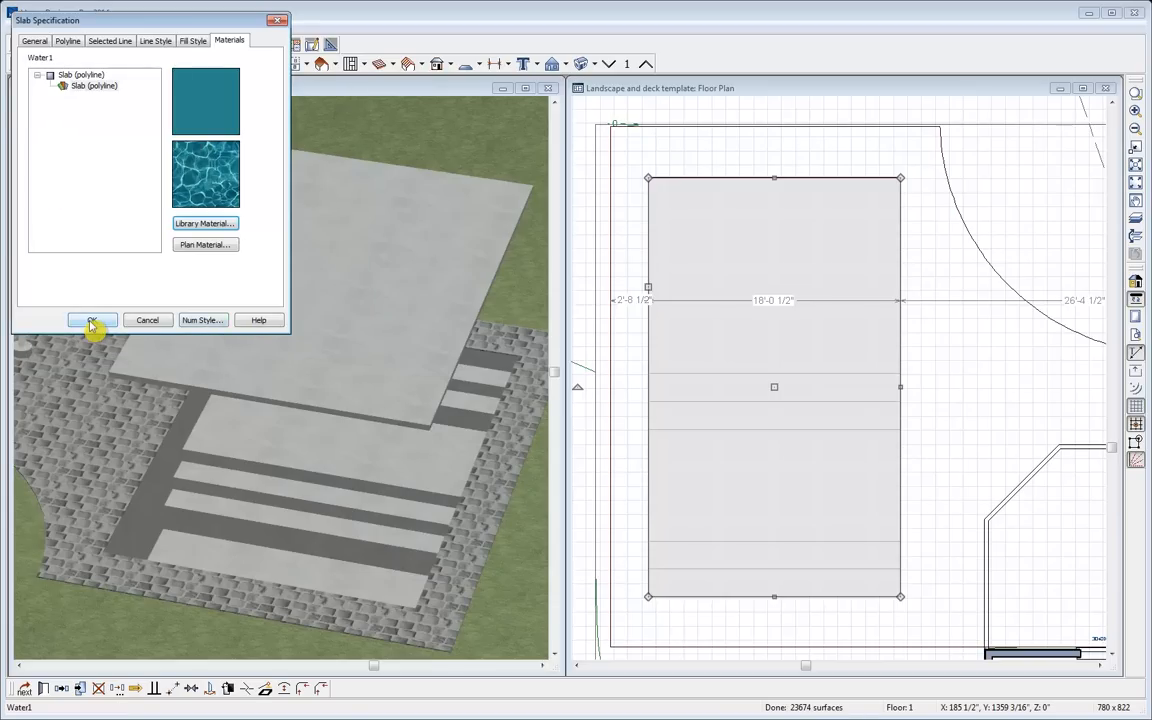
left_click(90, 322)
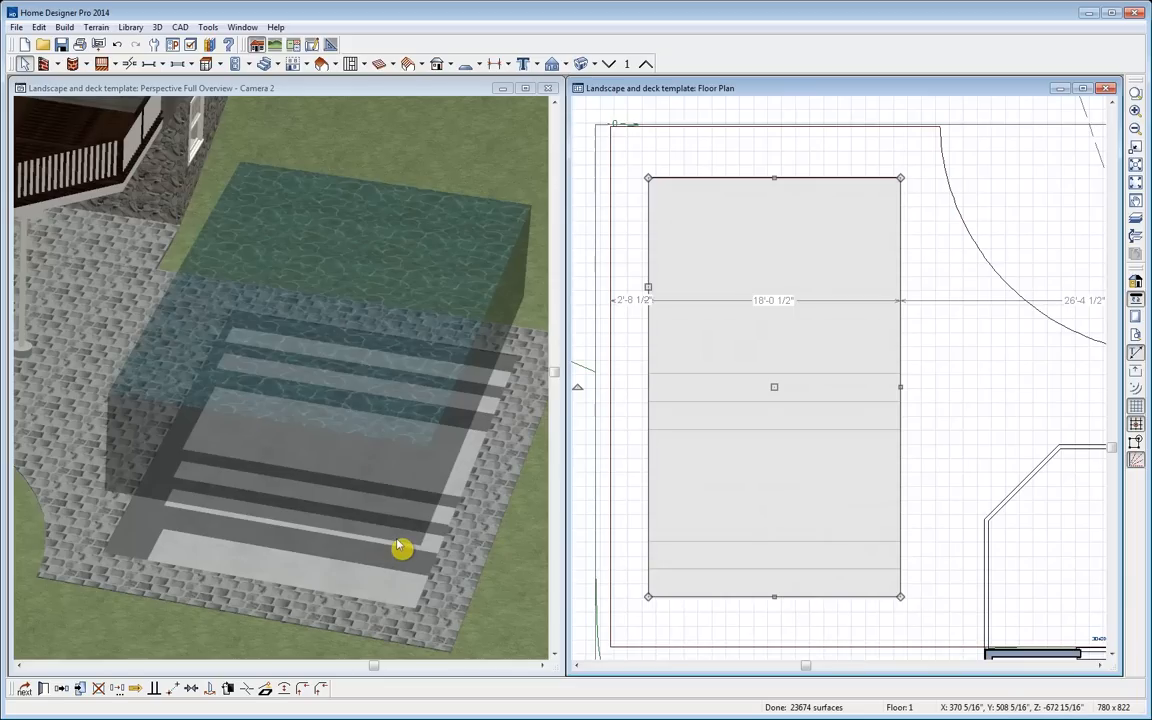
Lower the water slab's top elevation so its surface sits just below the pool's paved edge
left_click(662, 377)
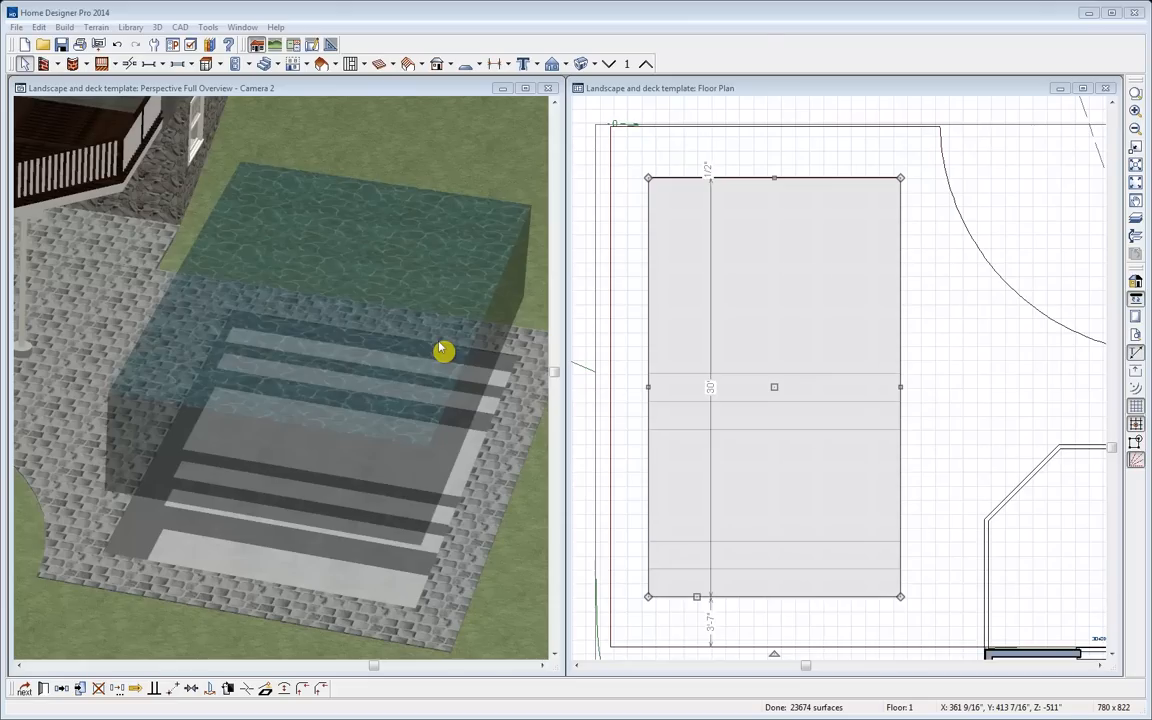
left_click(43, 688)
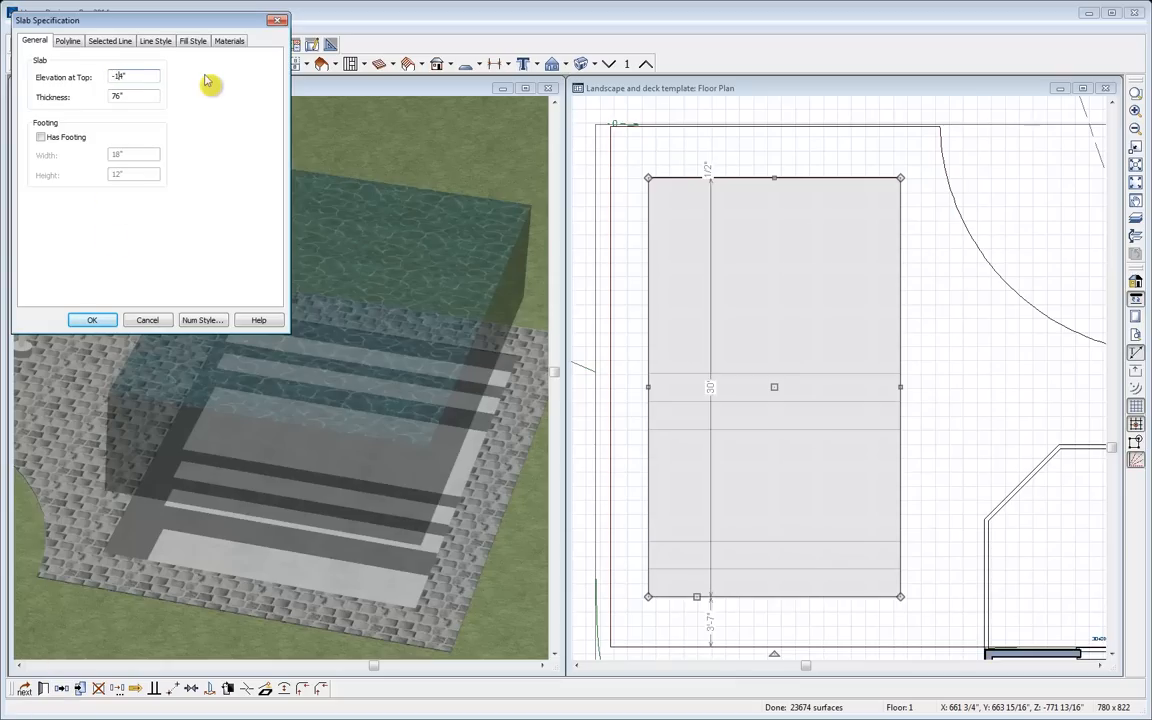
left_click(90, 319)
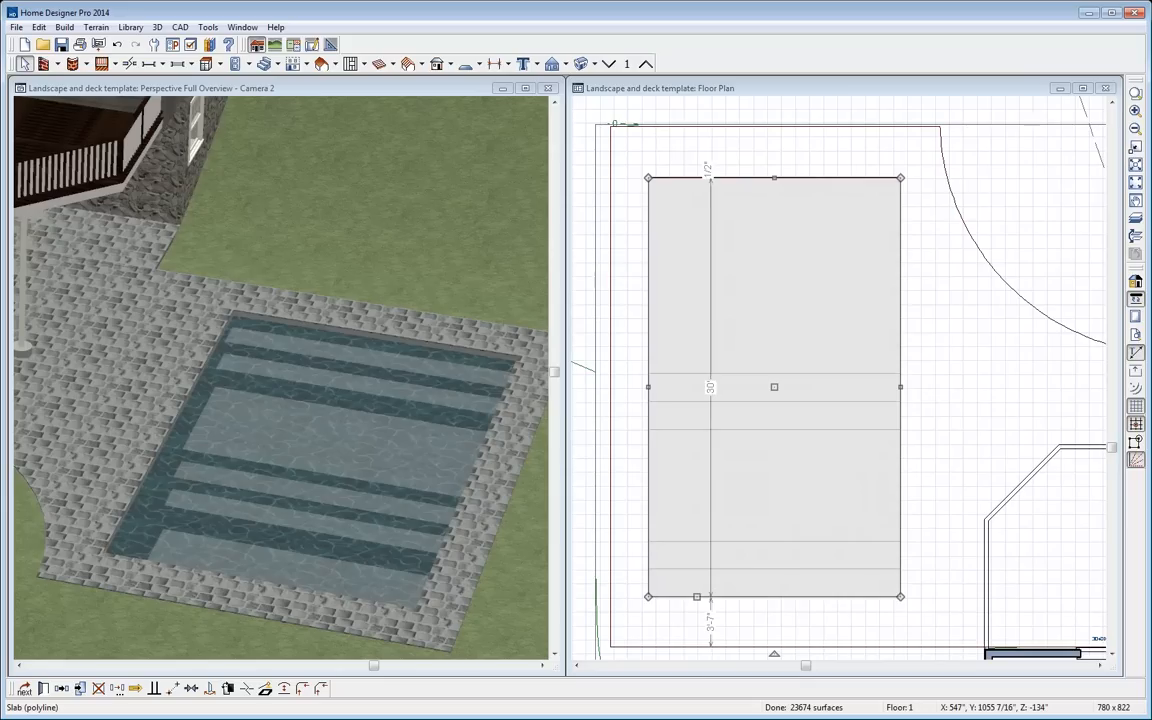
Draw a large Round Pond over the terrain's pointed far corner, beyond the curved retaining wall and extending past the terrain perimeter
left_click(941, 211)
middle_click_drag(165, 374, 473, 411)
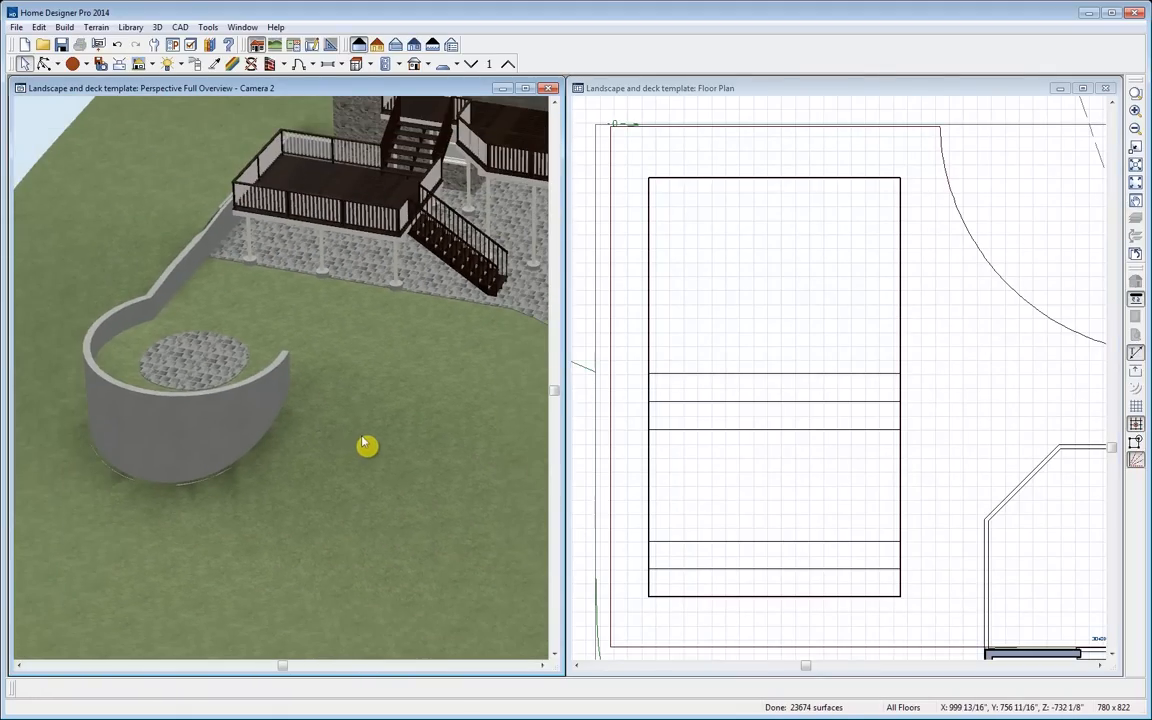
middle_click_drag(1031, 252, 818, 513)
scroll(818, 514, "down", 2)
middle_click_drag(1046, 314, 864, 442)
scroll(812, 255, "down", 1)
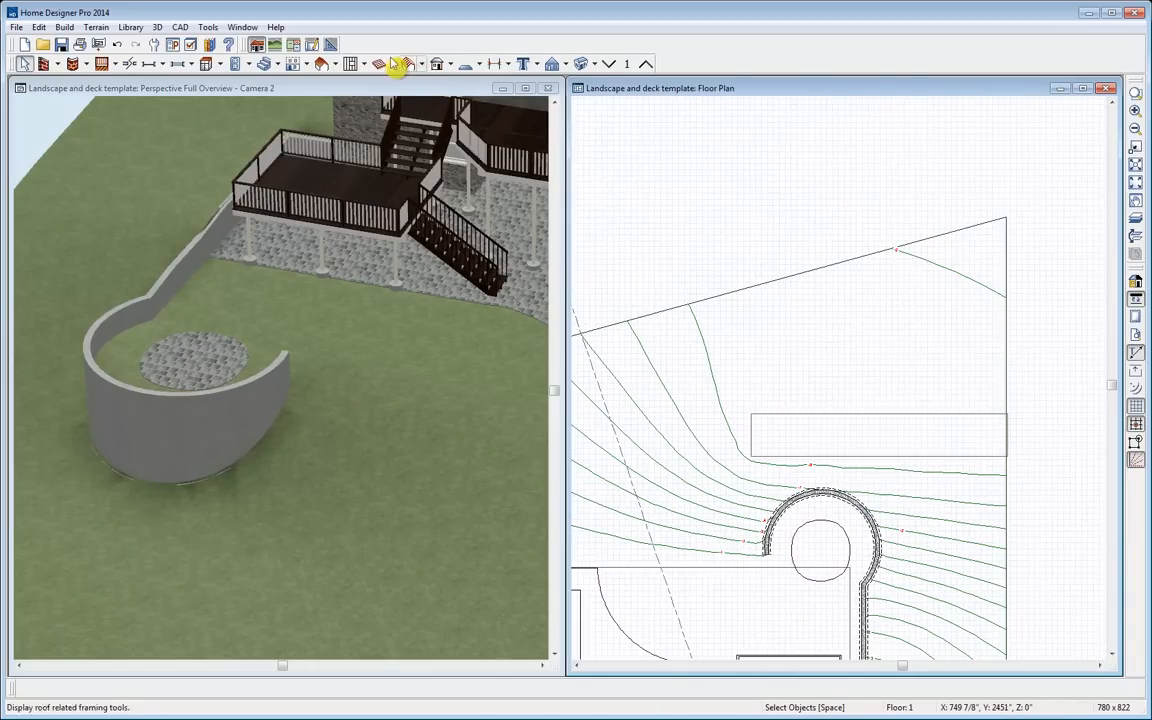
left_click(96, 27)
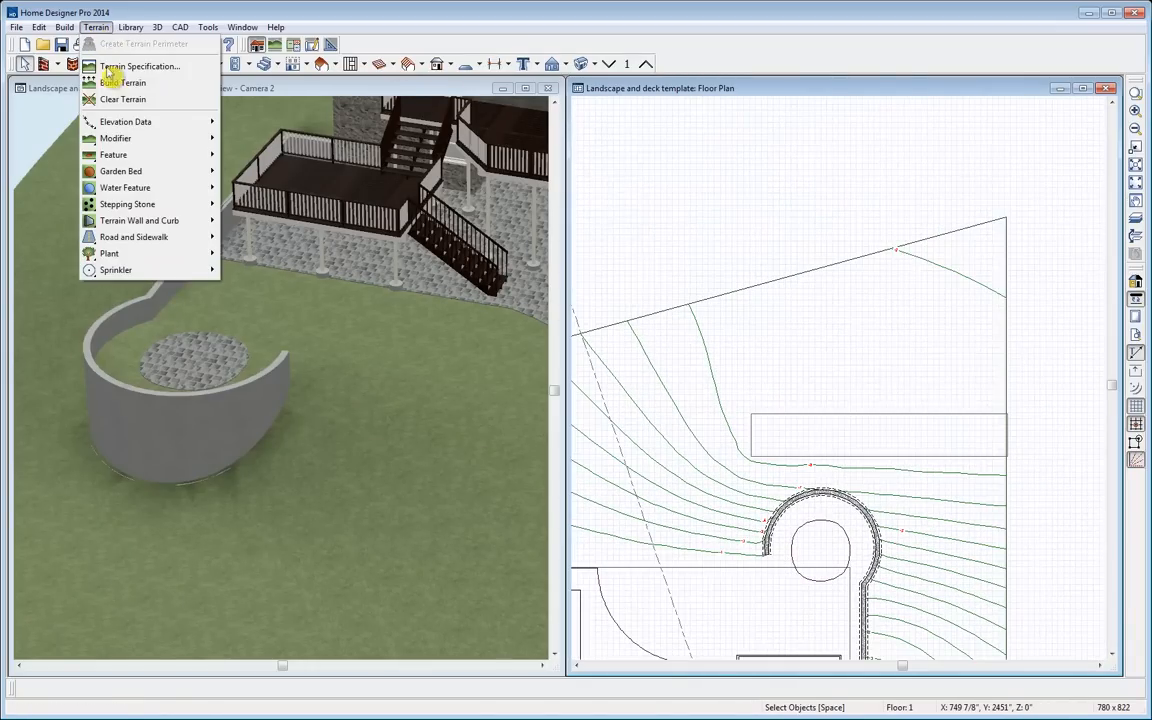
mouse_move(146, 196)
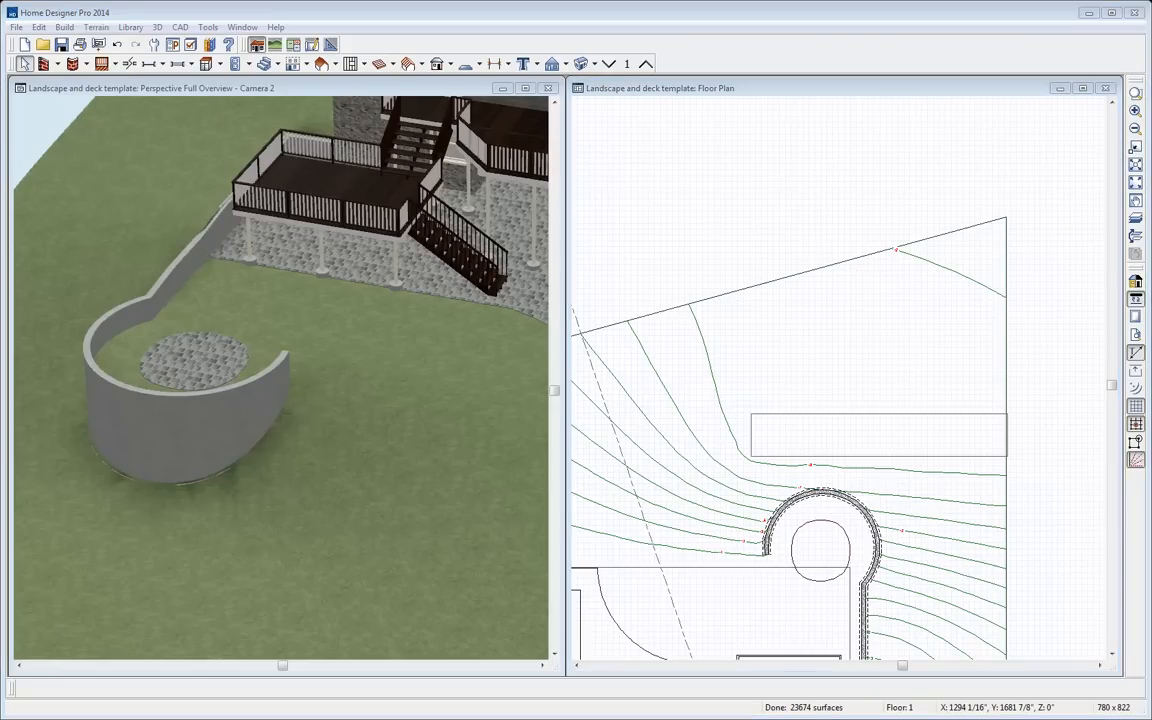
left_click(96, 27)
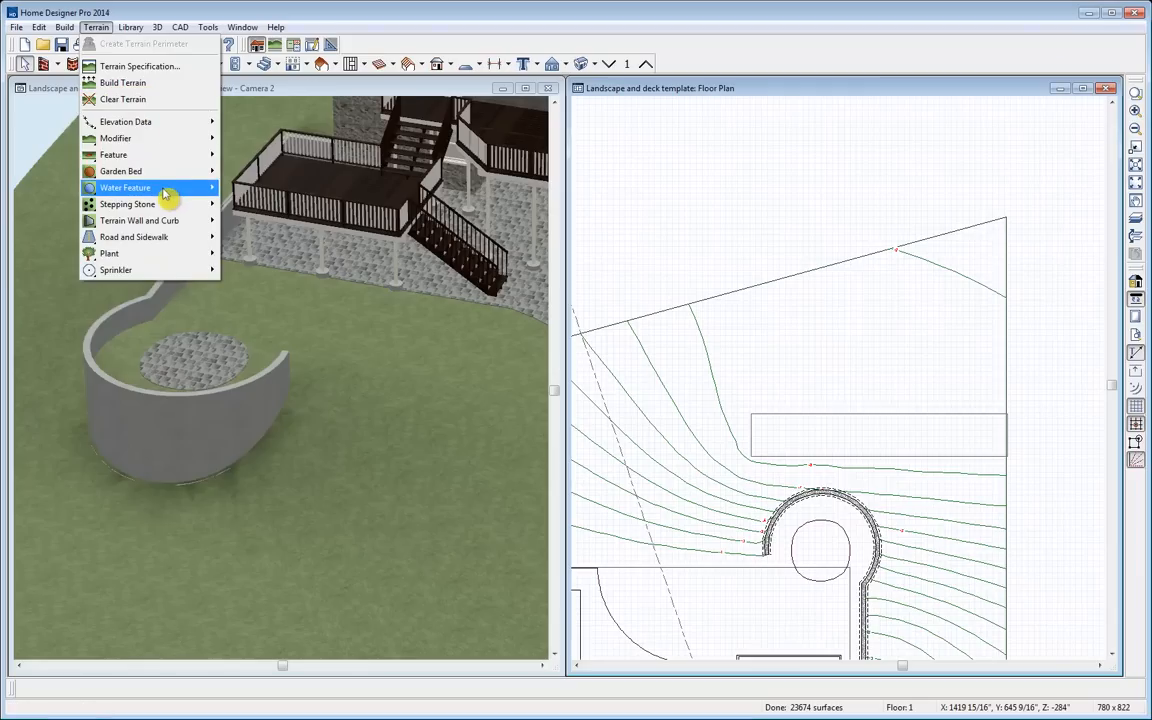
mouse_move(168, 195)
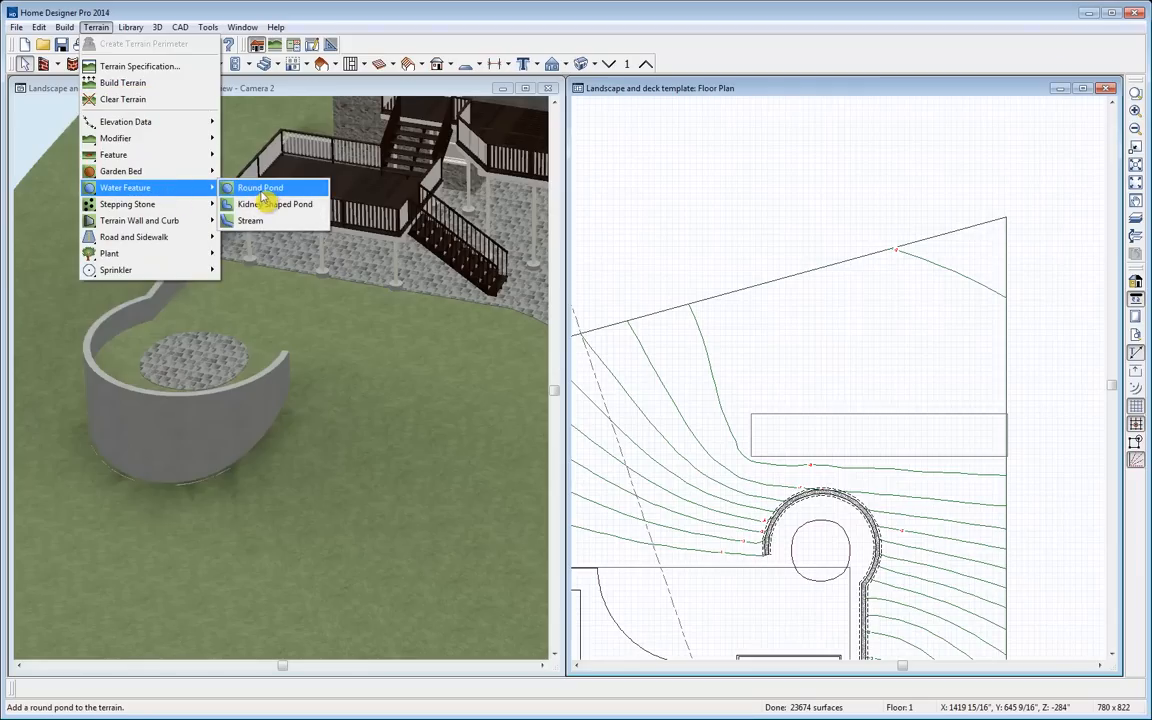
left_click(277, 190)
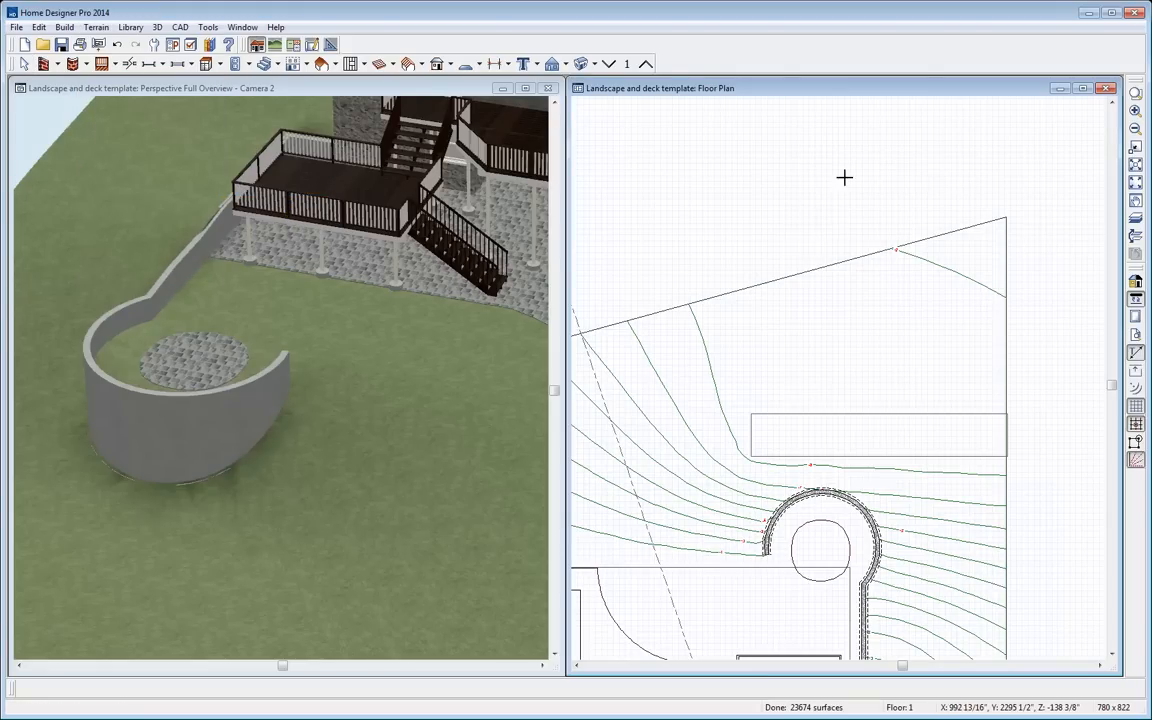
left_click_drag(794, 170, 1070, 347)
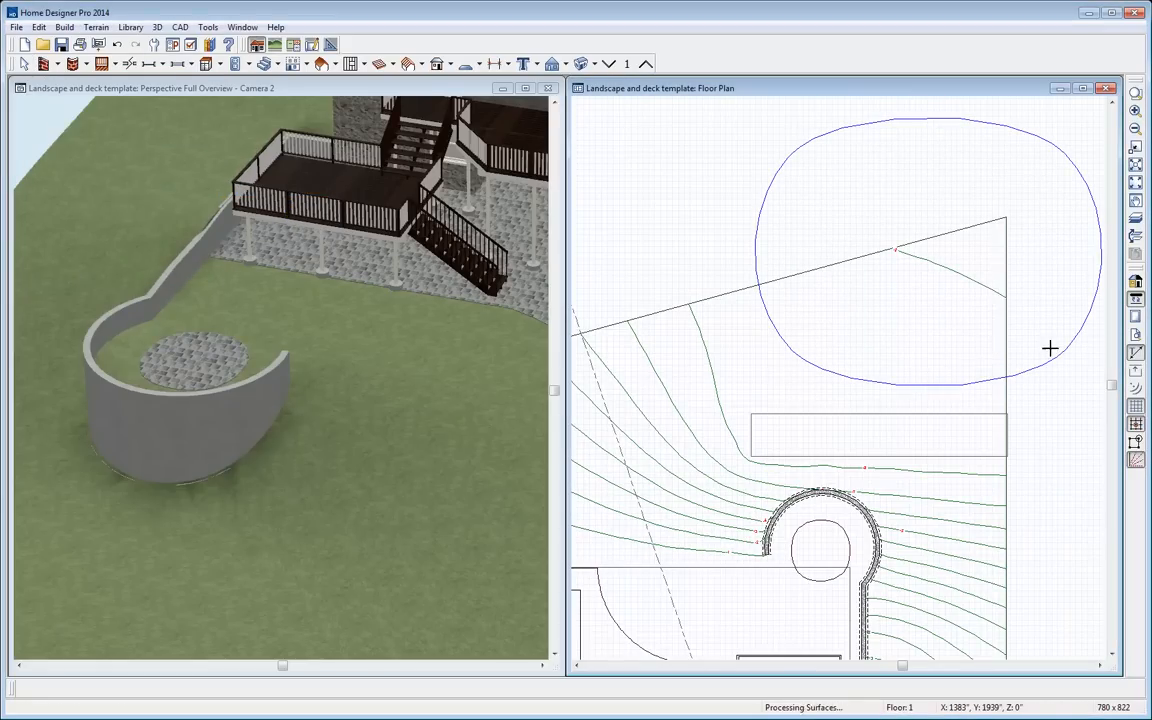
Duplicate the round pond in place and stretch the copy outward at the two corners nearest the retaining wall
middle_click_drag(237, 458, 436, 340)
scroll(436, 340, "down", 2)
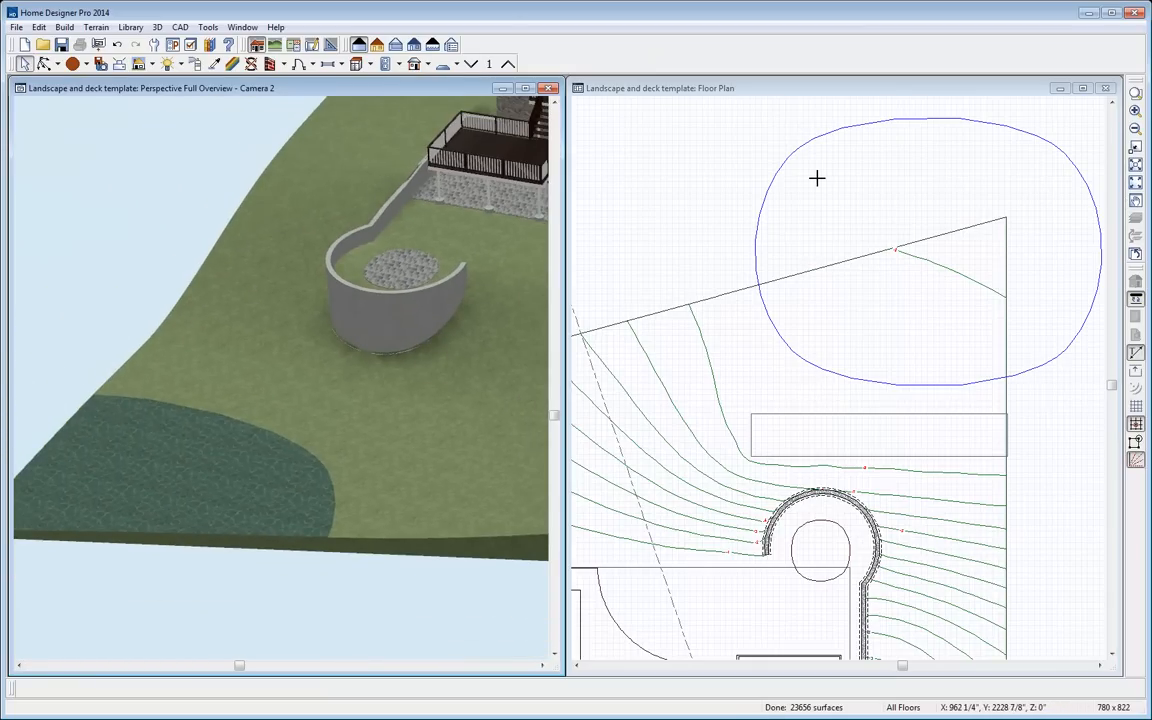
left_click(800, 138)
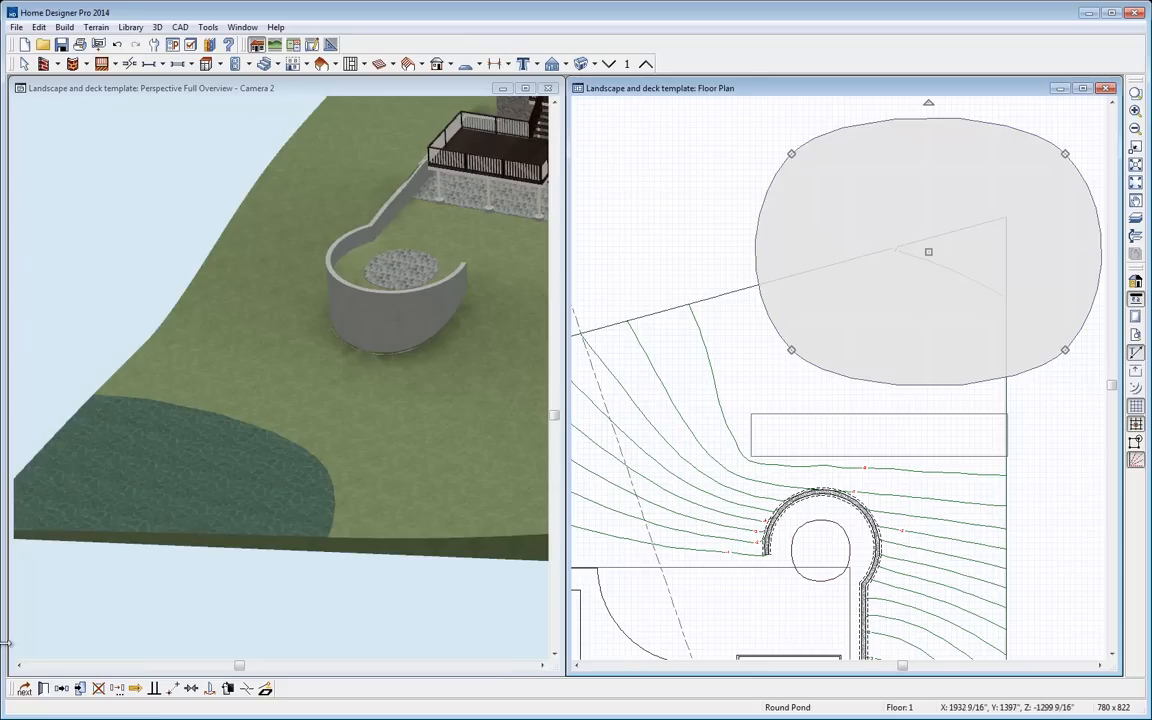
left_click(79, 692)
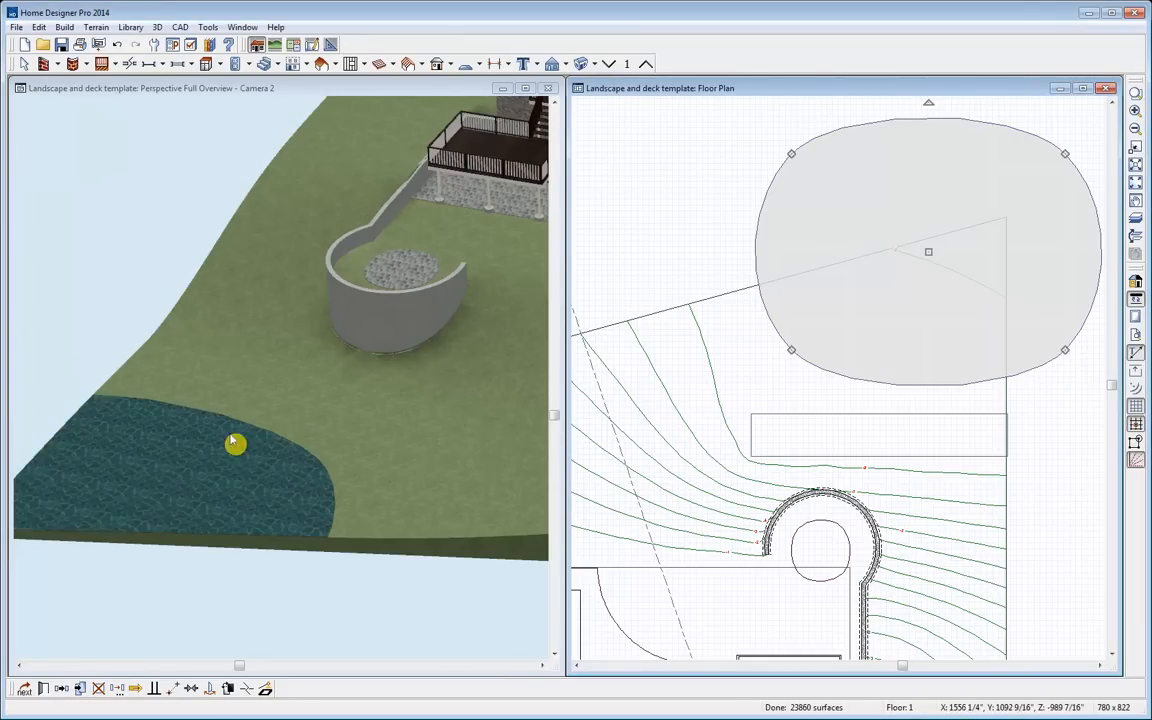
left_click_drag(790, 343, 751, 330)
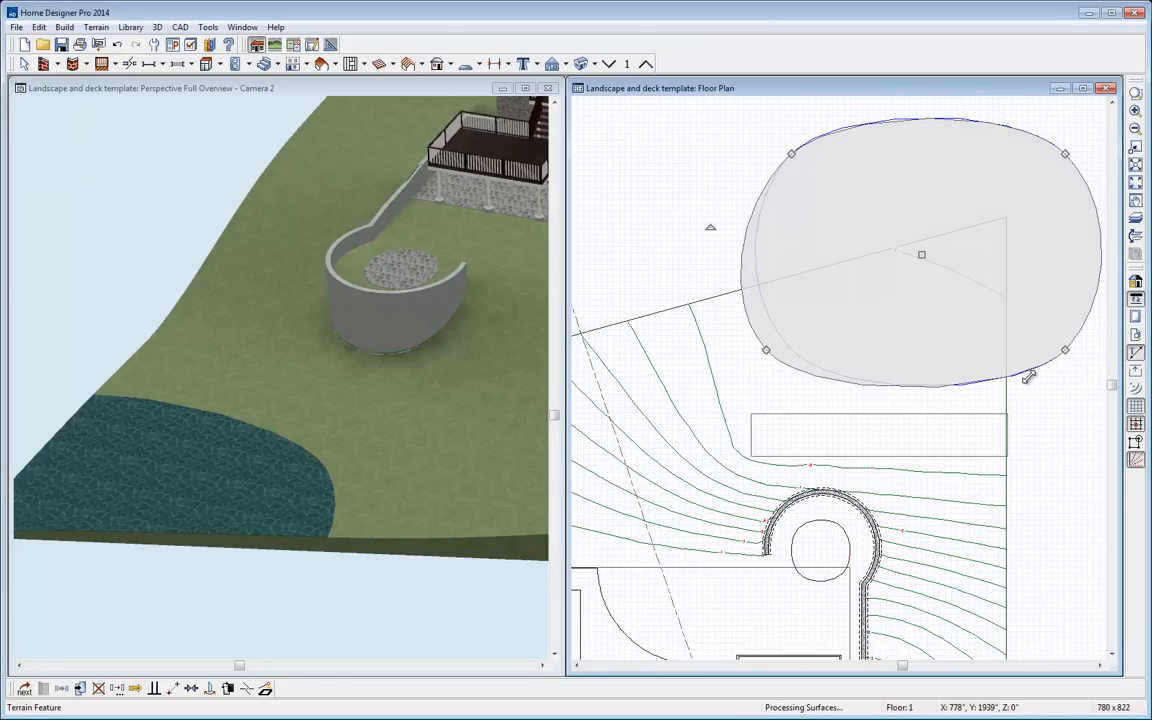
left_click_drag(1066, 349, 1073, 368)
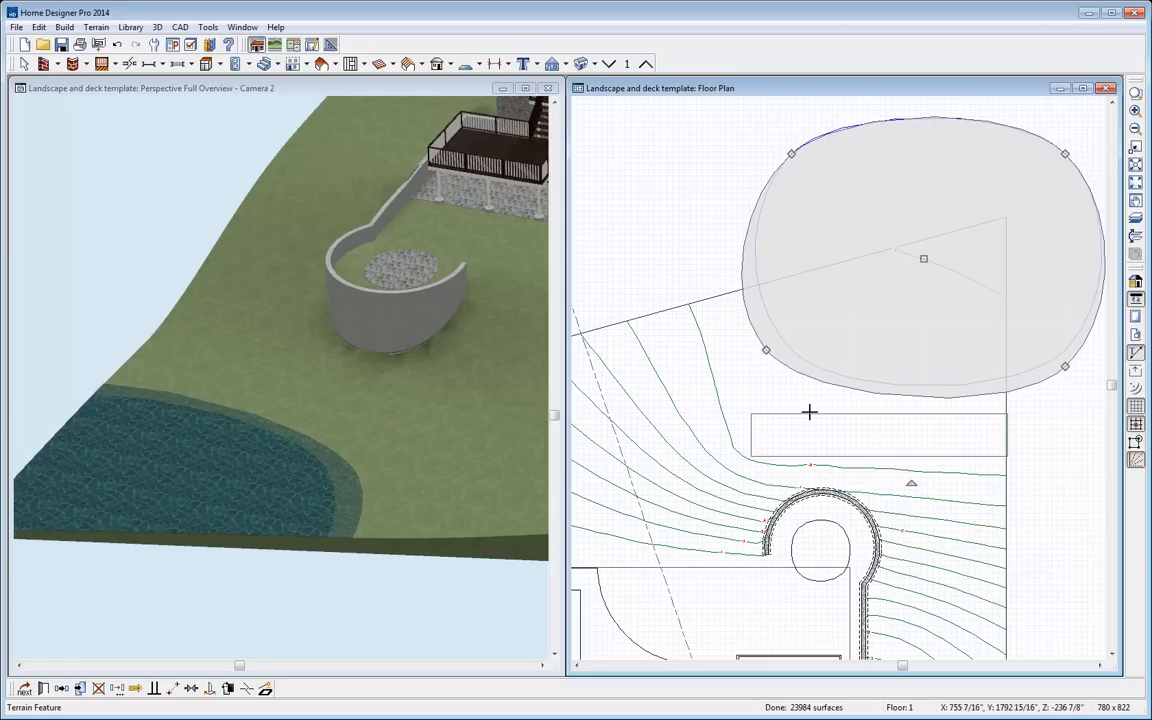
Duplicate the enlarged pond shape in place and set the height of the selected terrain feature to 1/4"
left_click(81, 689)
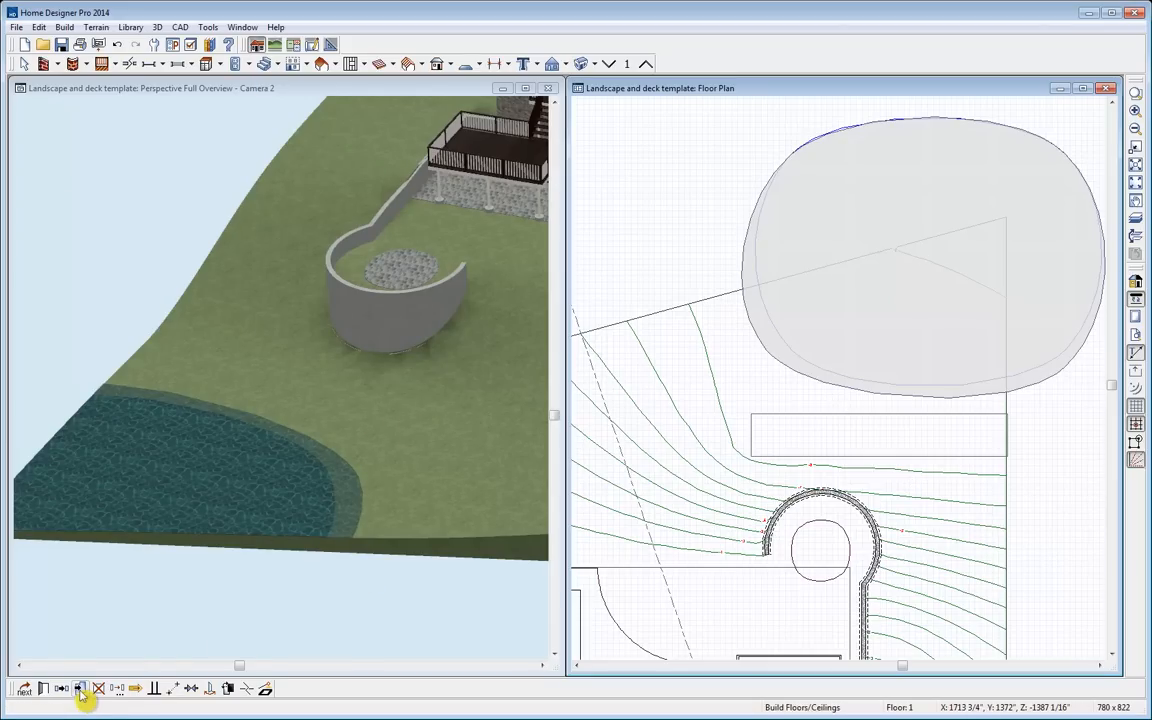
left_click(27, 695)
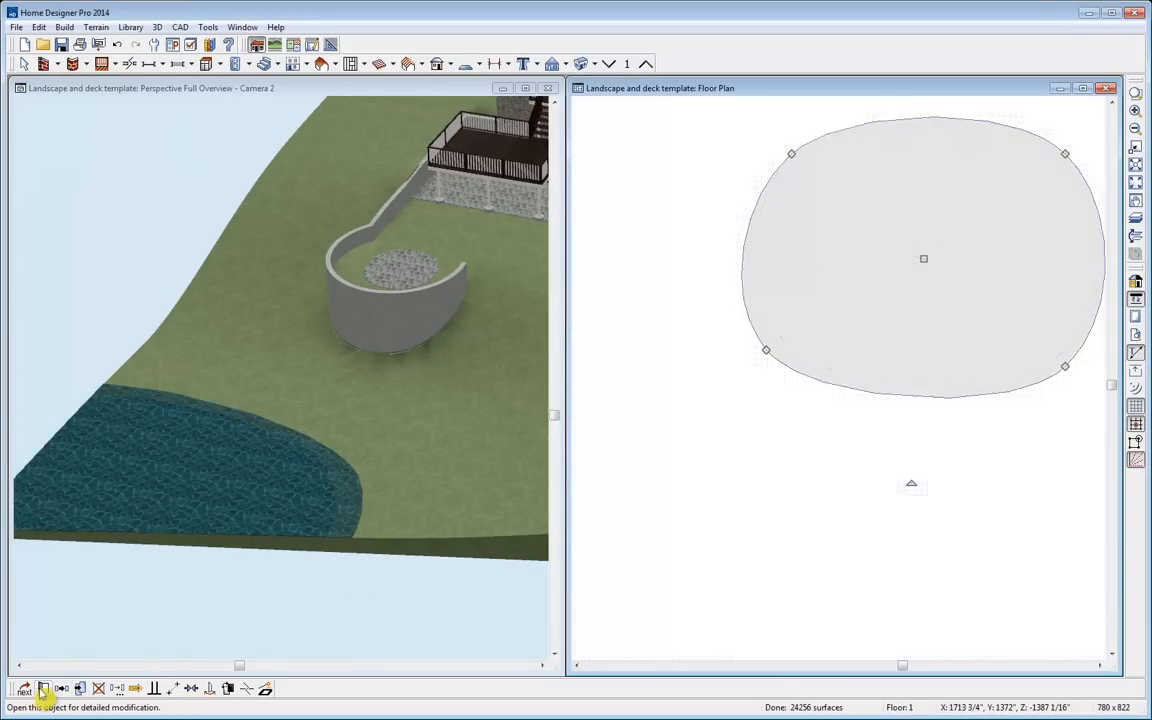
left_click(43, 689)
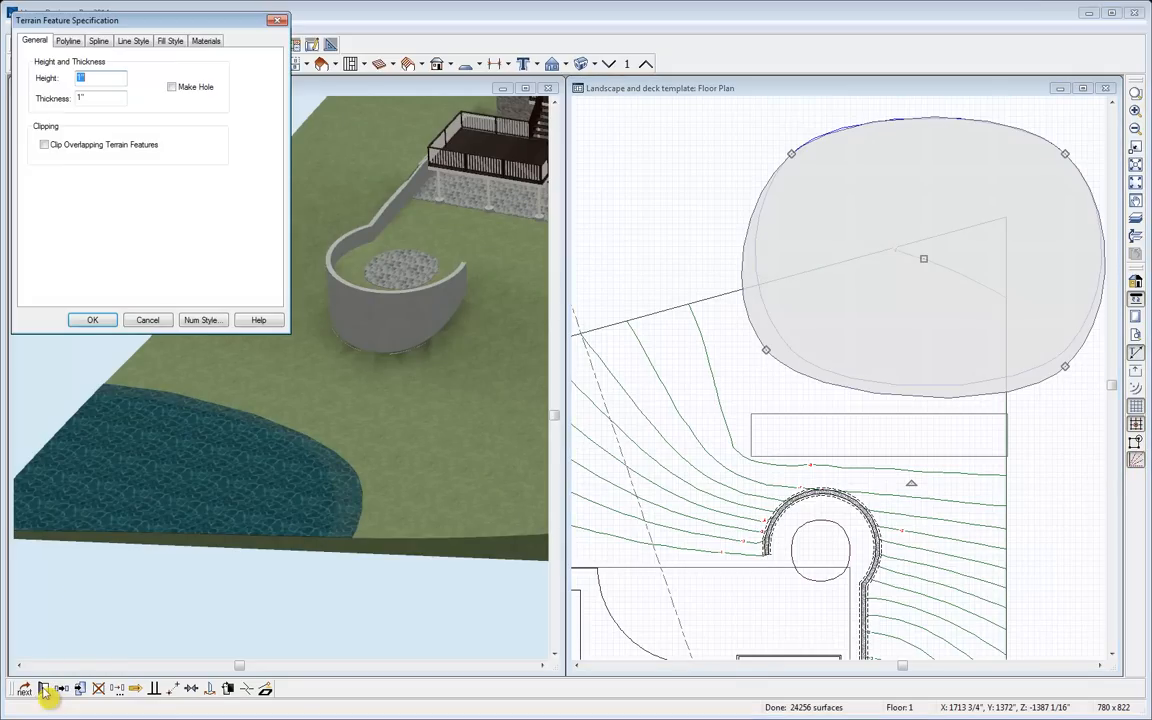
left_click_drag(72, 77, 131, 68)
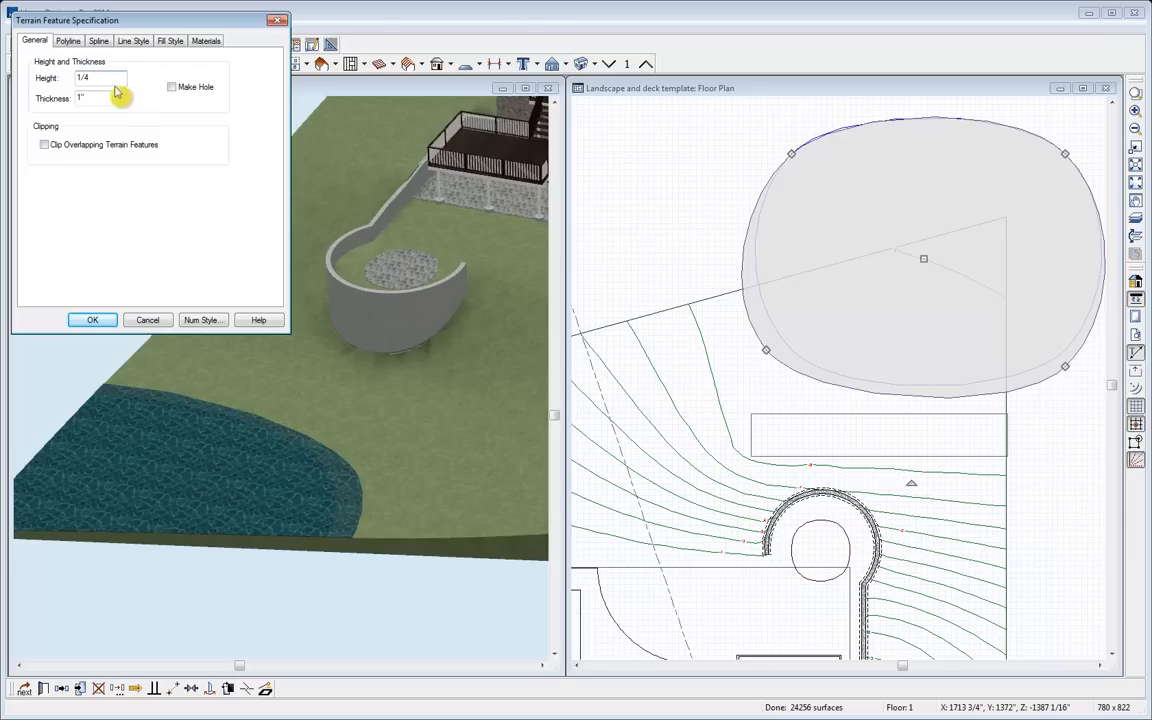
Apply the Dirt material from the library's Landscaping Sand & Soil category to the selected enlarged pond shape
left_click(210, 41)
left_click(96, 86)
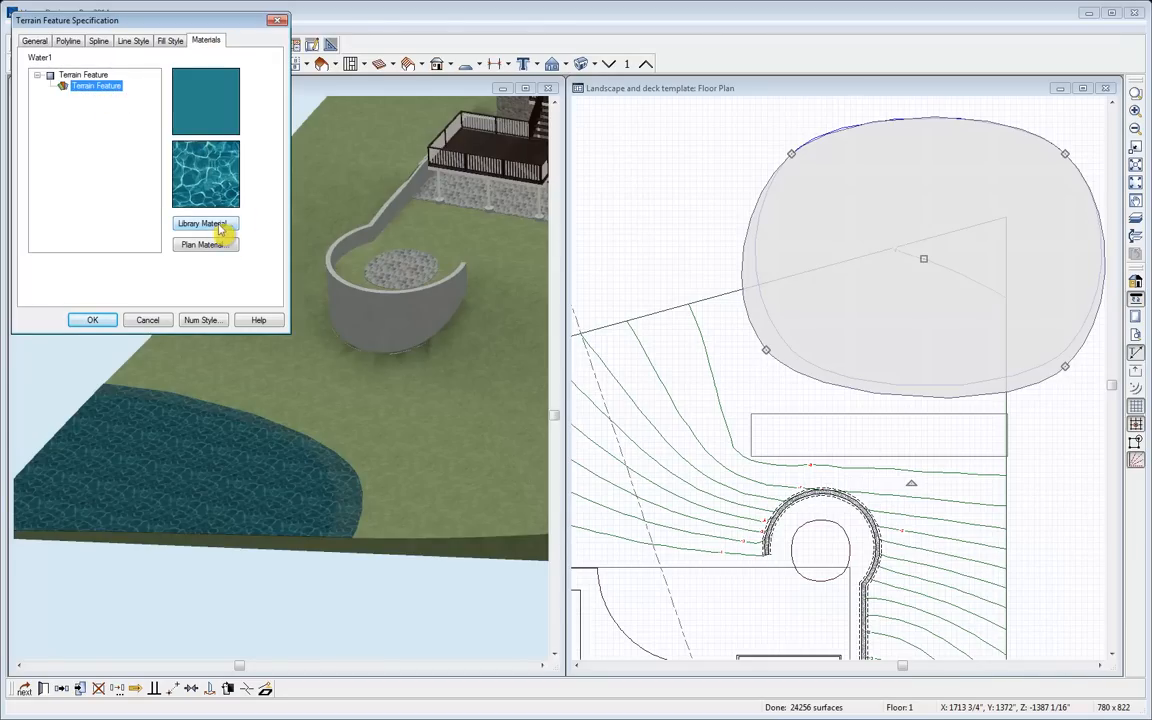
left_click(205, 224)
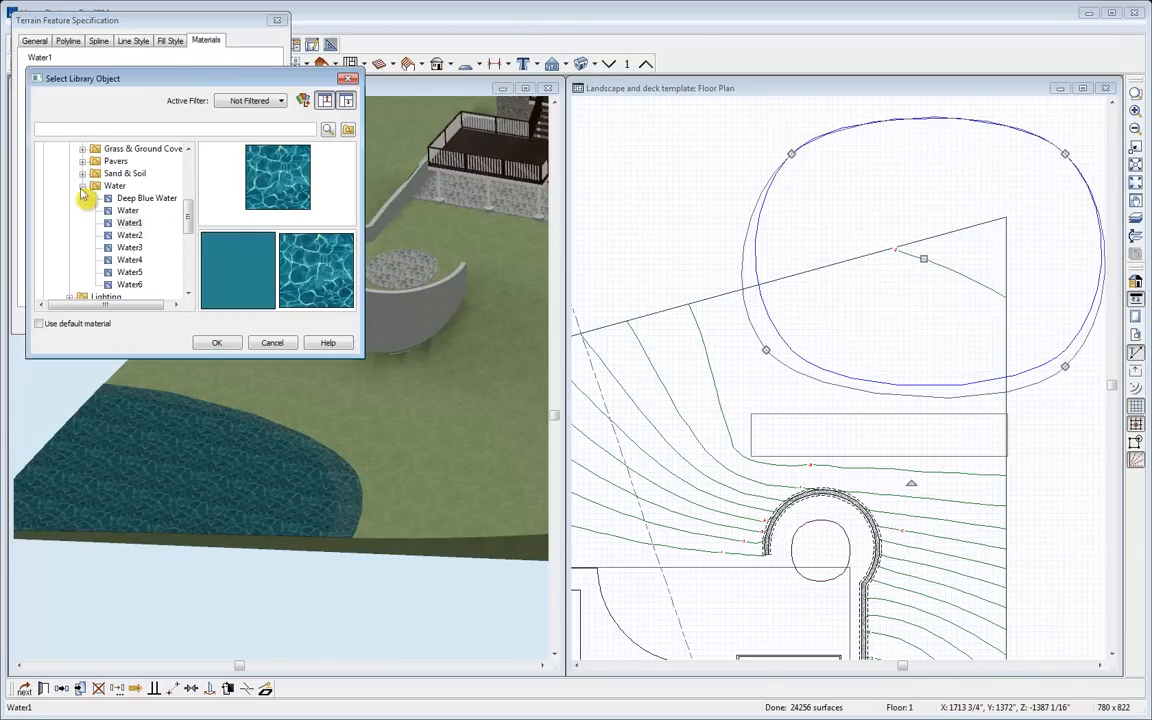
left_click(82, 187)
left_click_drag(193, 226, 192, 207)
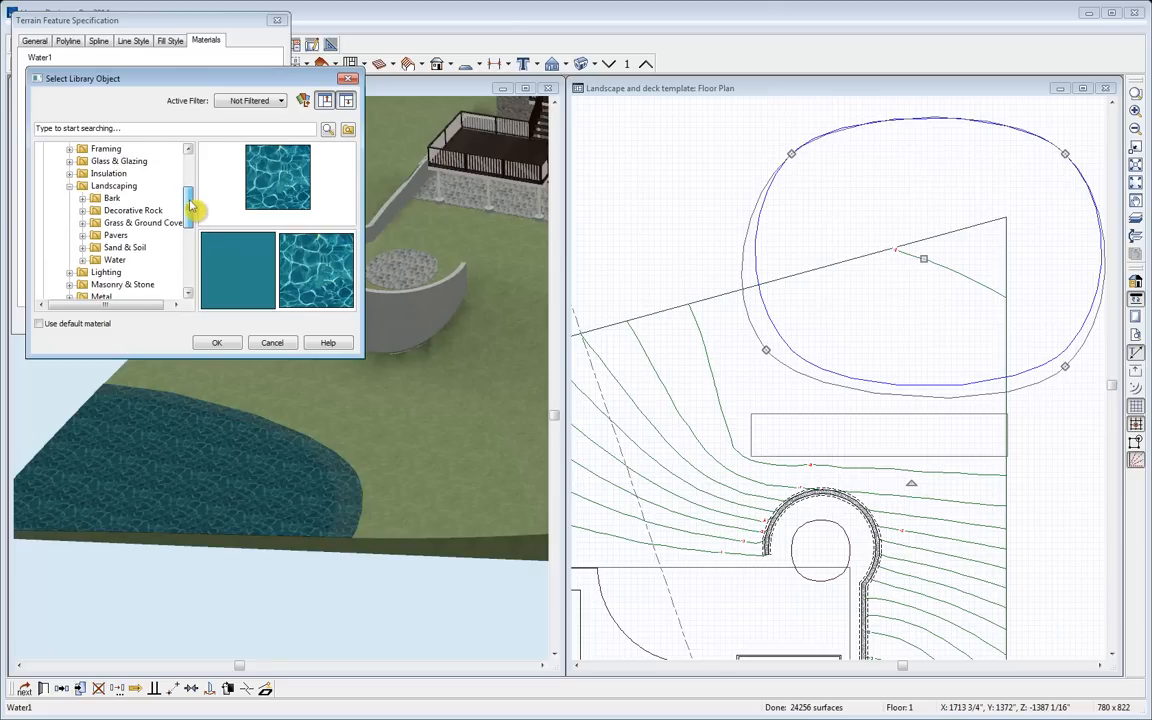
left_click(138, 249)
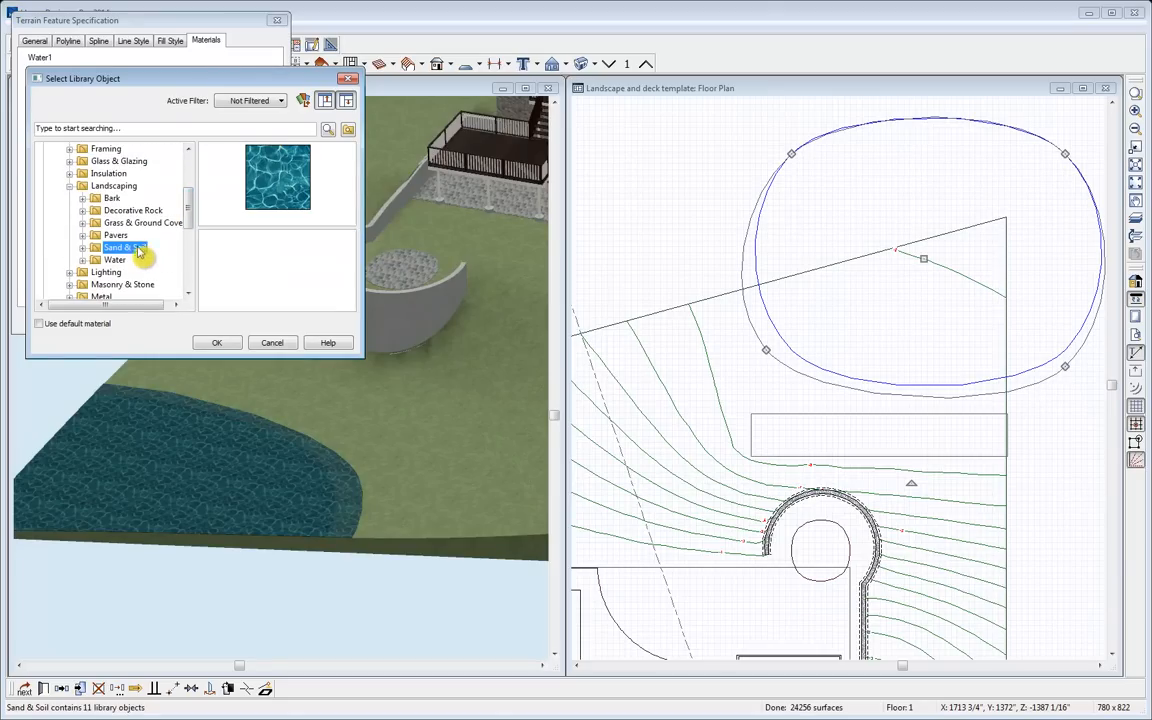
left_click(337, 182)
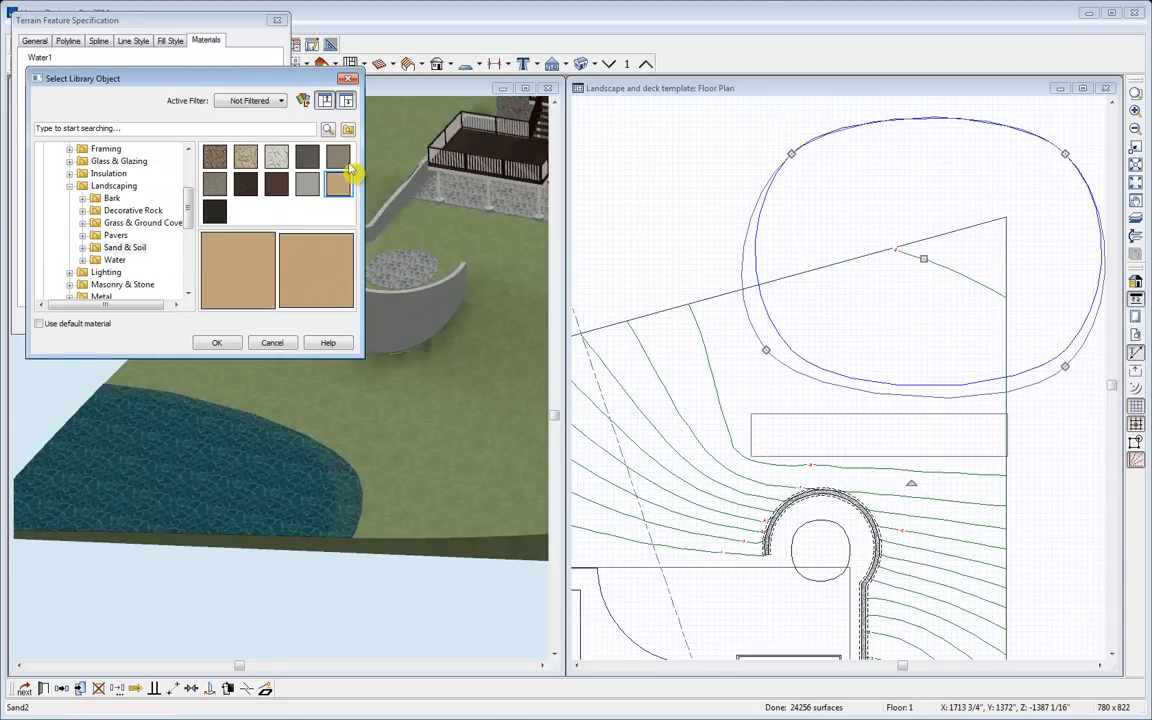
left_click(338, 157)
left_click(220, 343)
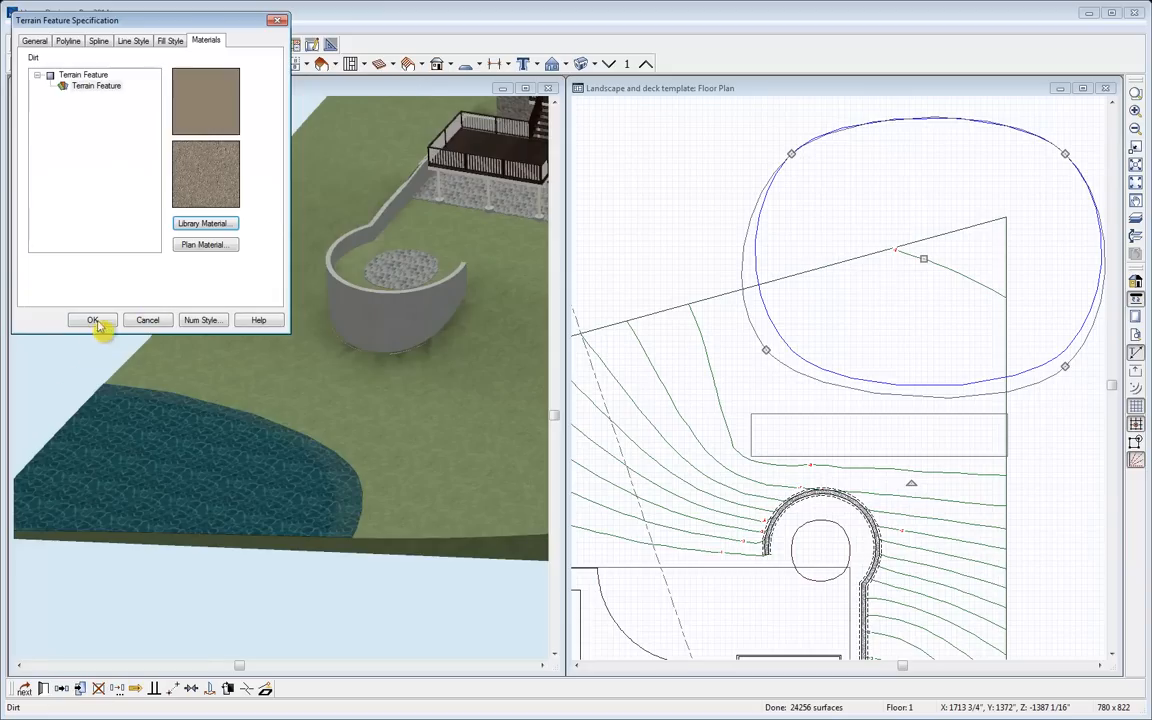
left_click(96, 320)
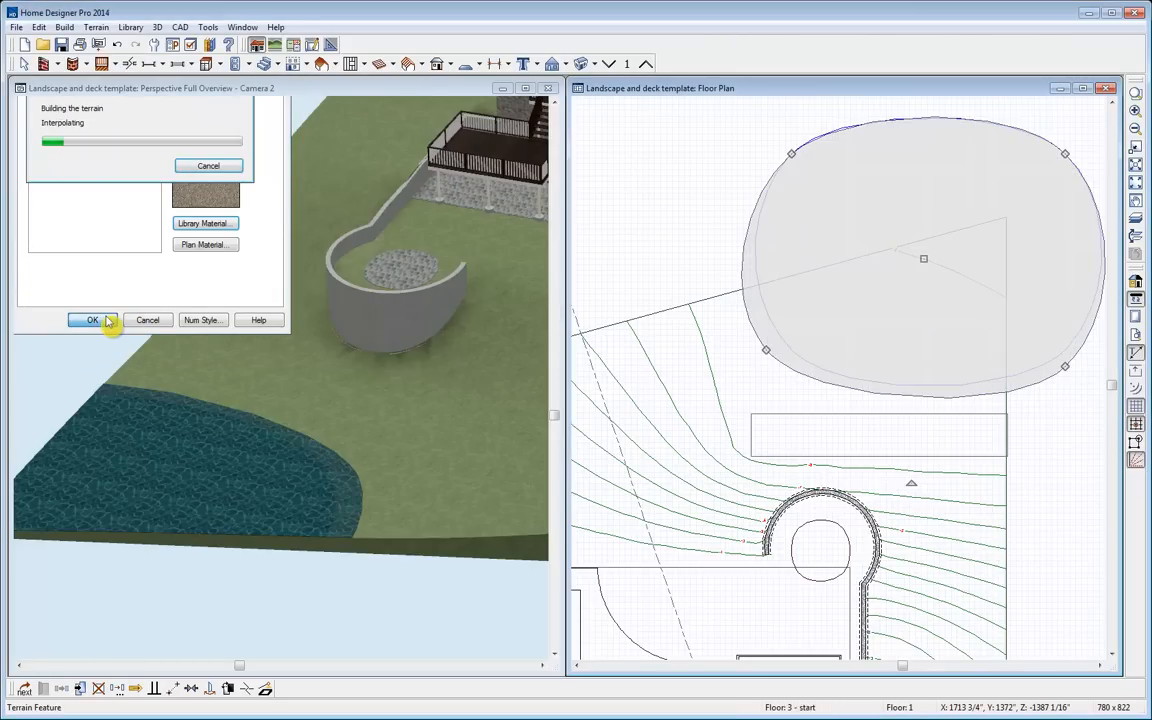
Stretch the outermost dirt pond shape outward at its two corners nearest the retaining wall to widen the shoreline
left_click_drag(766, 350, 842, 358)
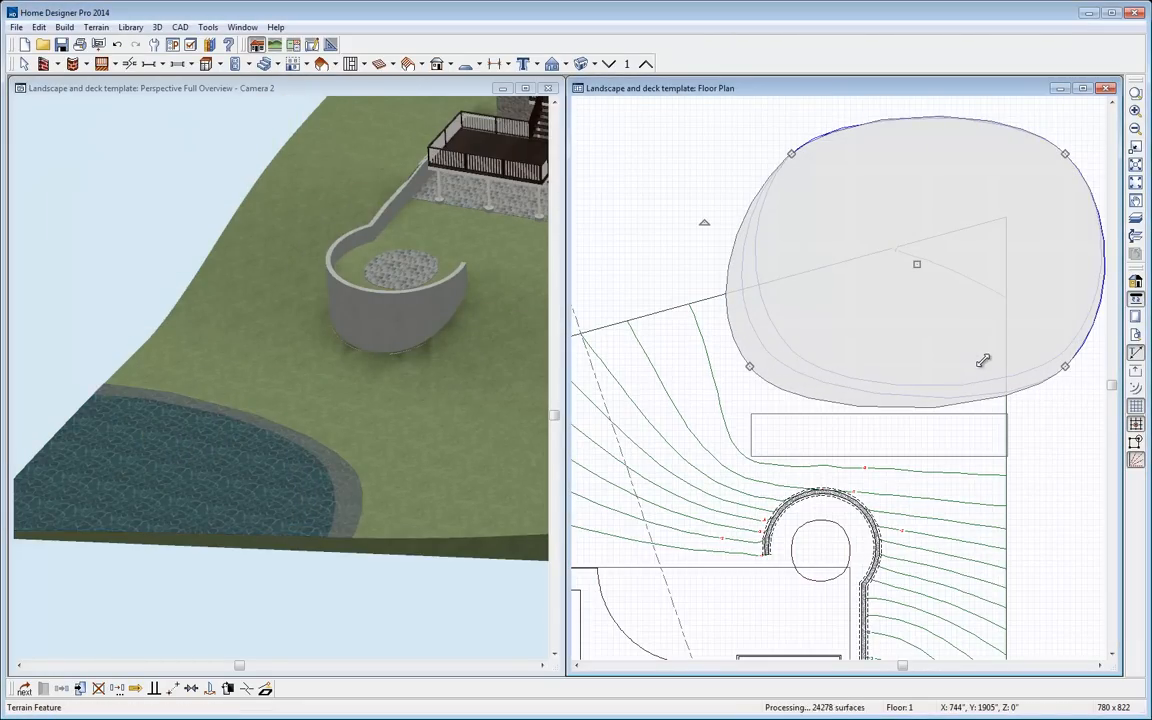
left_click_drag(1066, 366, 1072, 385)
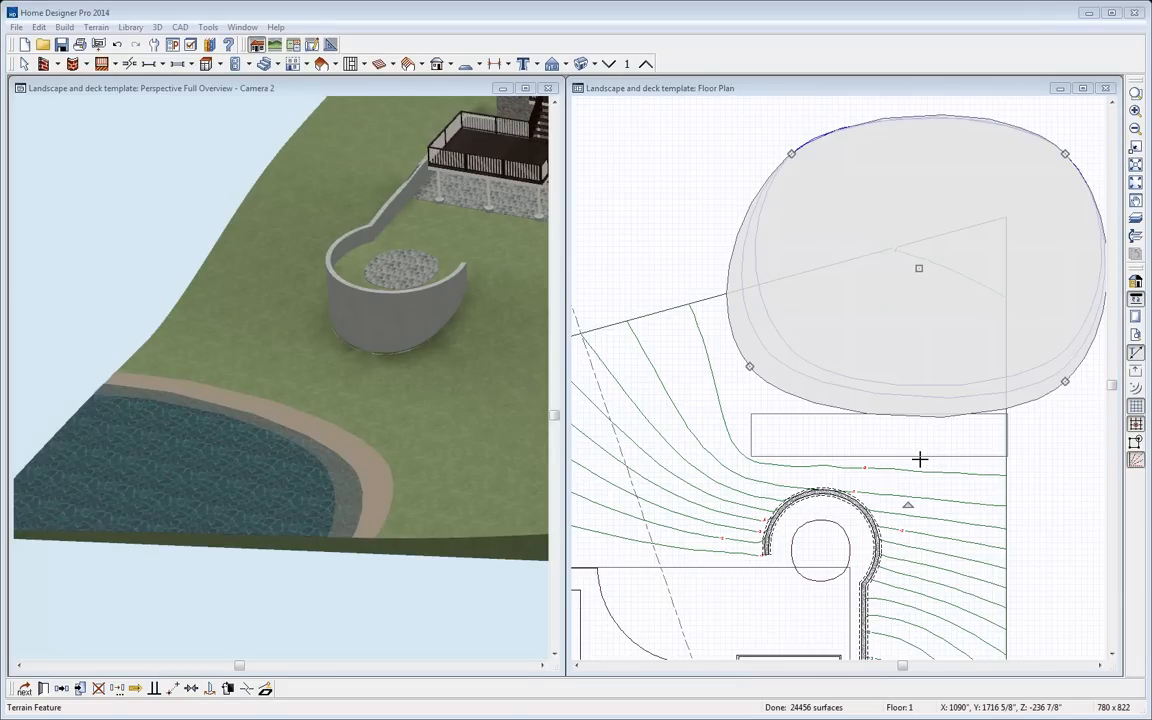
Extend the short end of the rectangular terrain area between the pond and the curved retaining wall outward, past the wall's curve
middle_click_drag(720, 470, 879, 497)
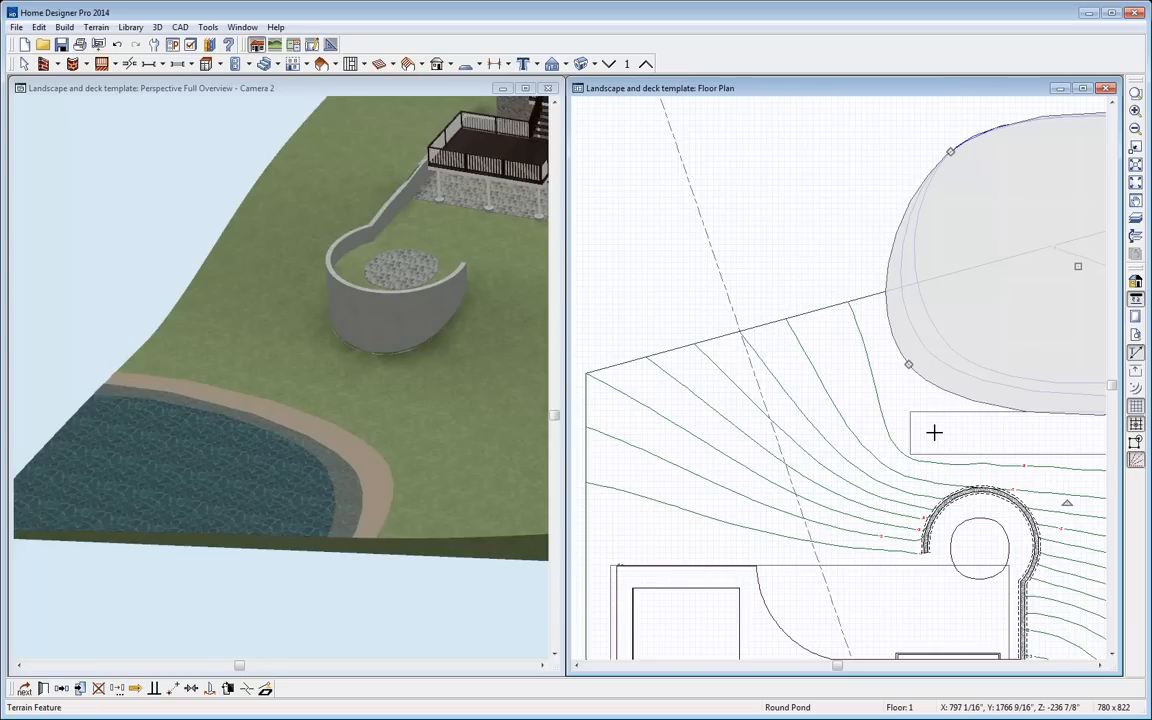
middle_click_drag(924, 520, 881, 497)
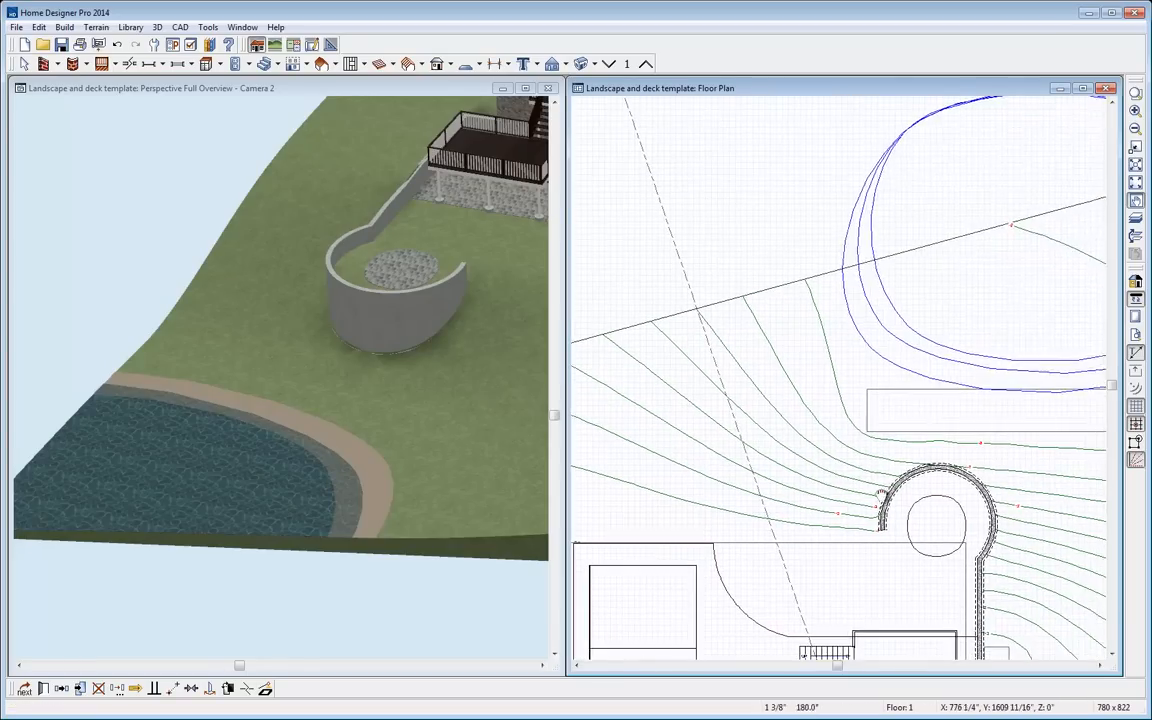
scroll(880, 497, "up", 2)
key("space")
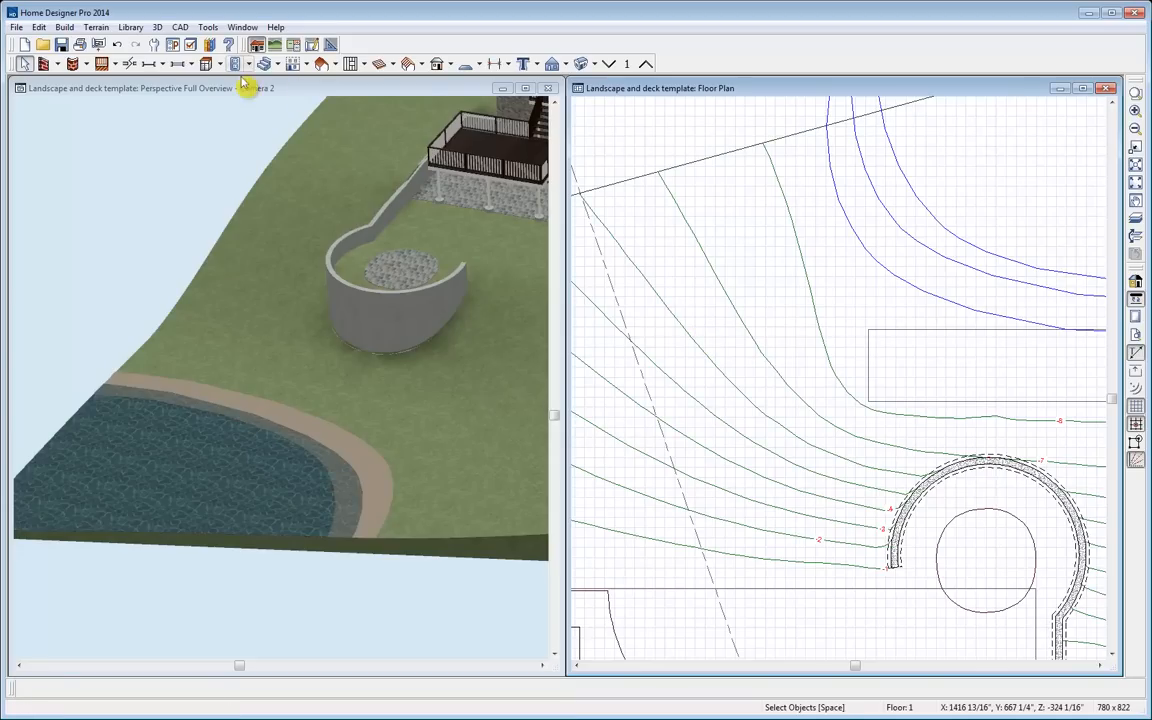
left_click(264, 64)
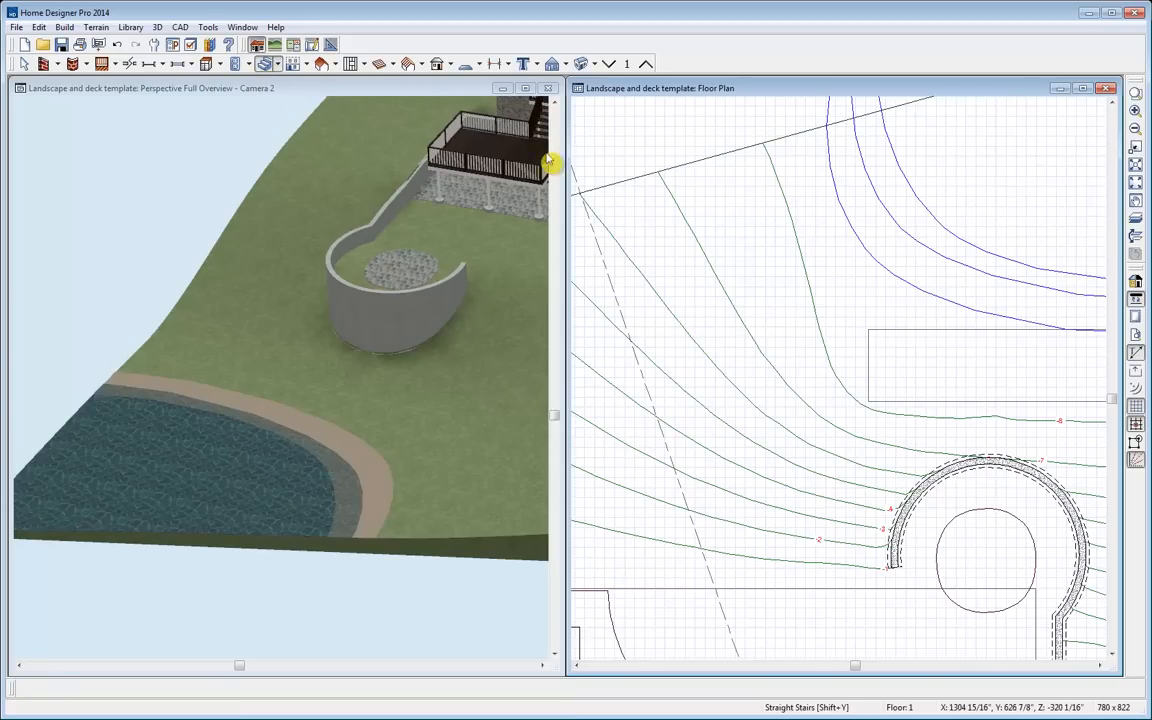
key("space")
left_click(879, 376)
left_click_drag(868, 364, 819, 358)
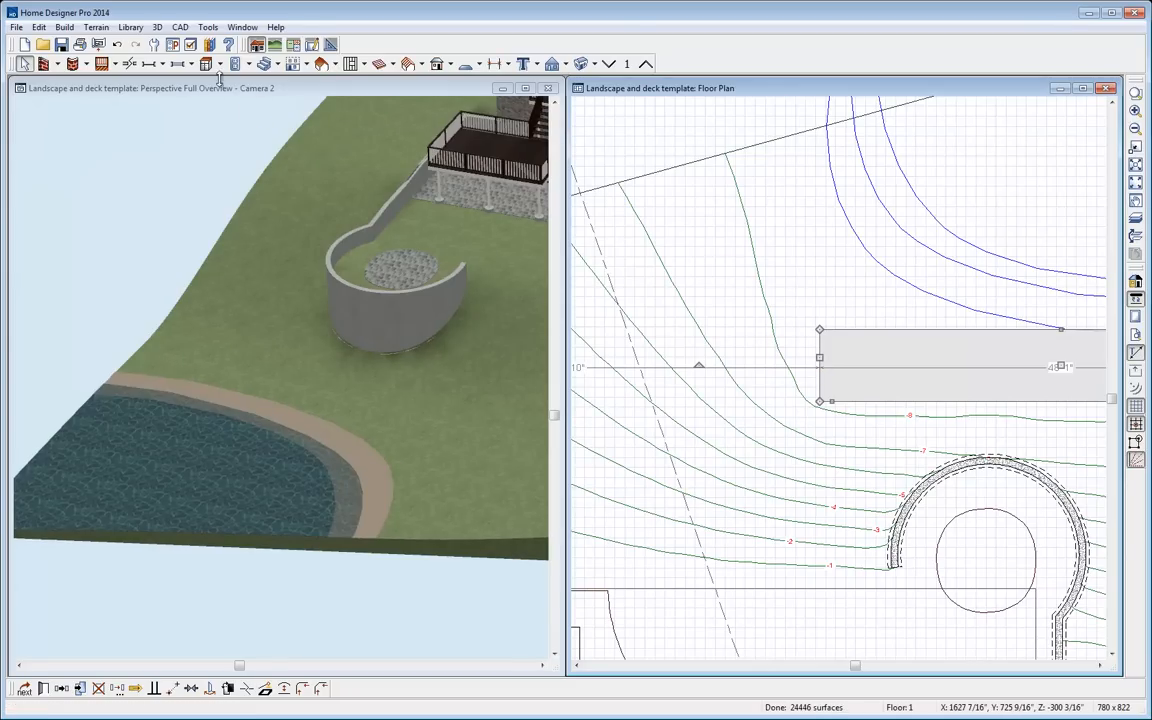
Draw straight stairs from the extended rectangle's near corner up the slope beside the curved retaining wall and view them in 3D
left_click(266, 63)
left_click_drag(834, 388, 799, 520)
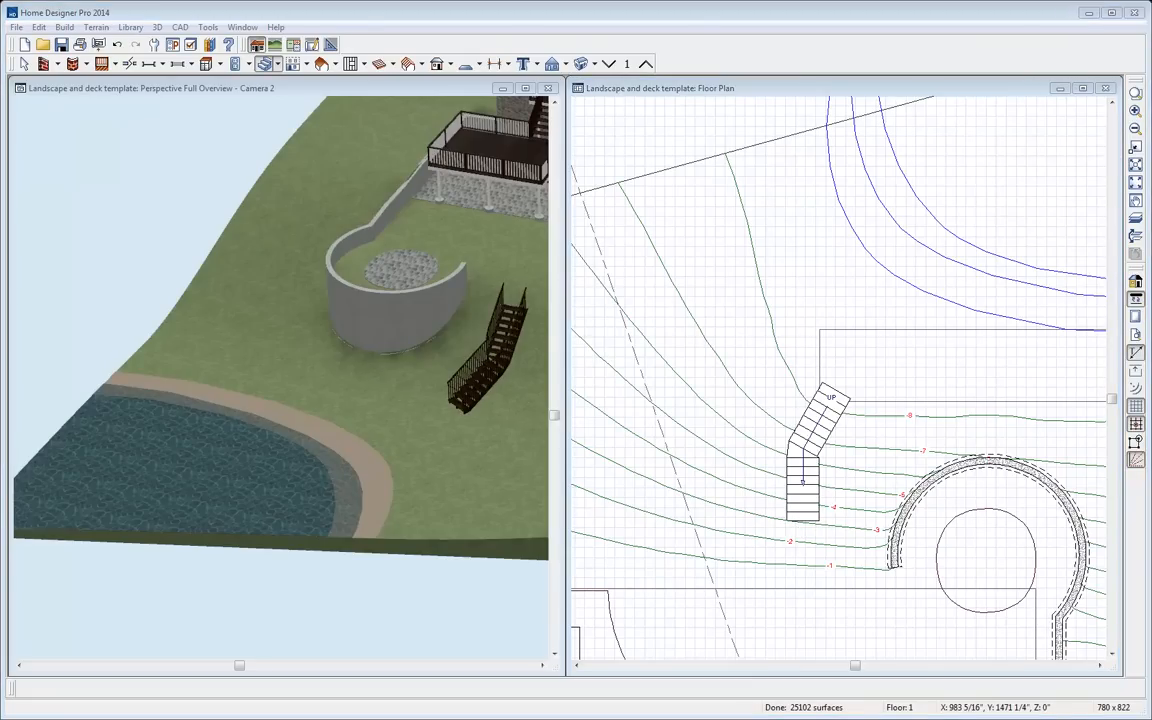
left_click(288, 105)
left_click(44, 63)
left_click_drag(283, 239, 160, 200)
left_click_drag(405, 240, 327, 195)
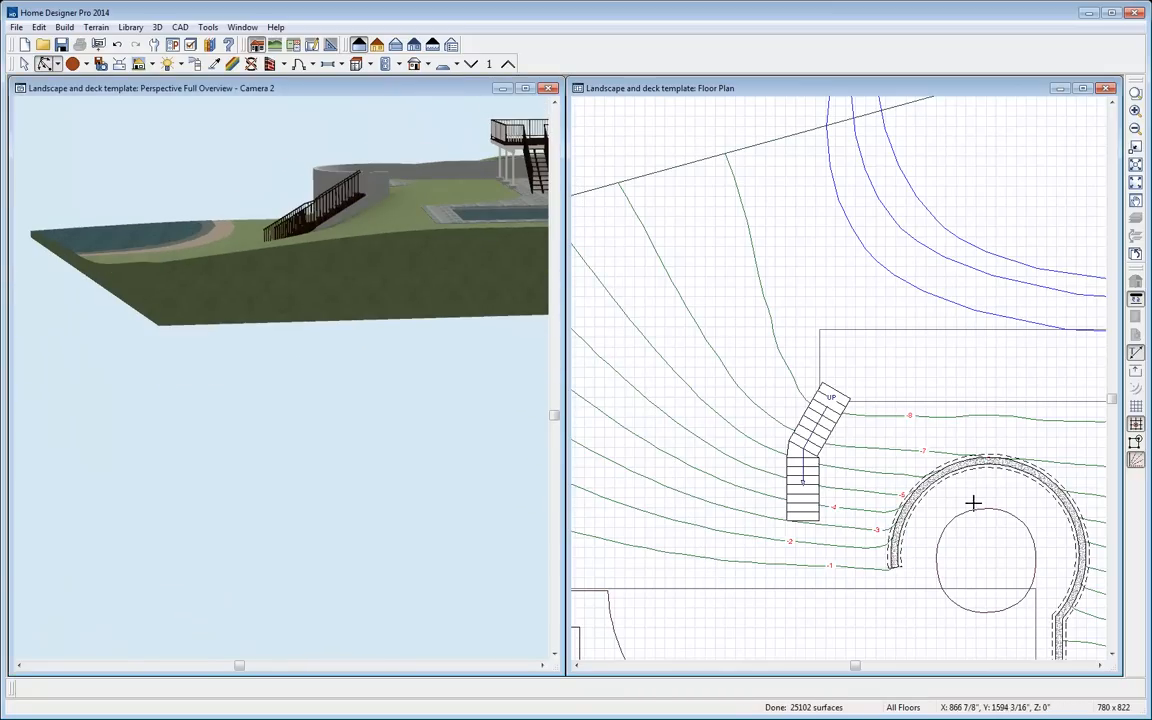
Create a Cross Section/Elevation view looking across the stairs from the retaining wall side and place it beside the floor plan
left_click(688, 90)
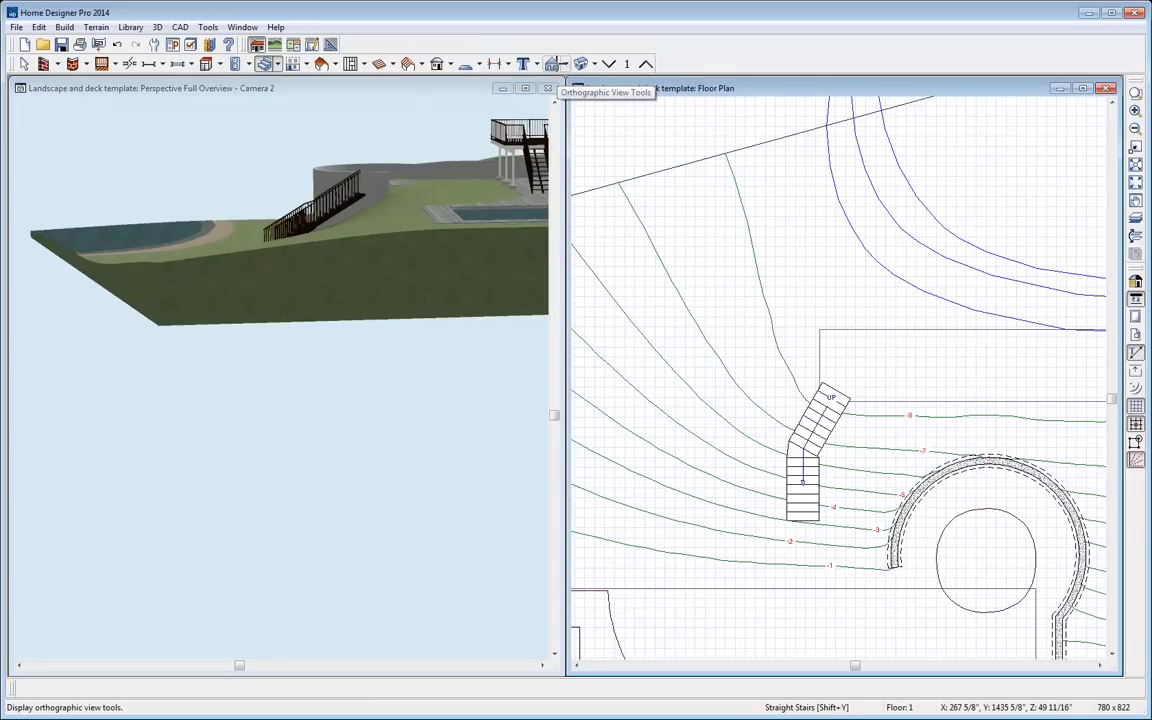
left_click(554, 66)
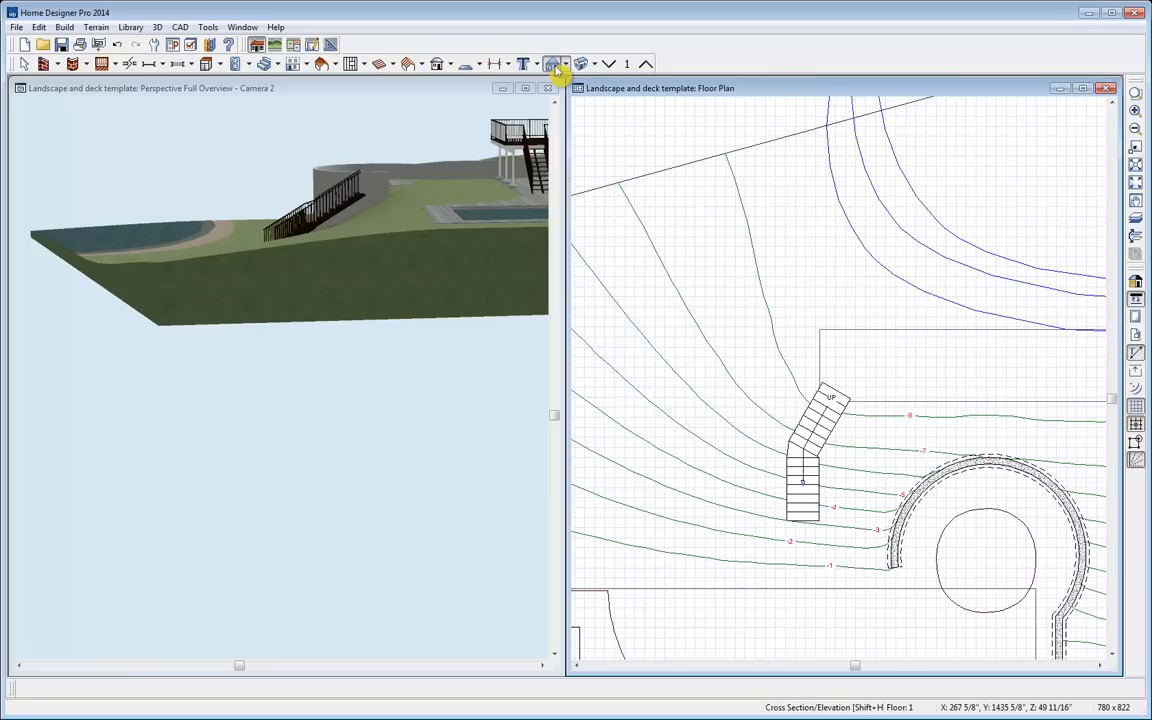
left_click(566, 66)
left_click(572, 84)
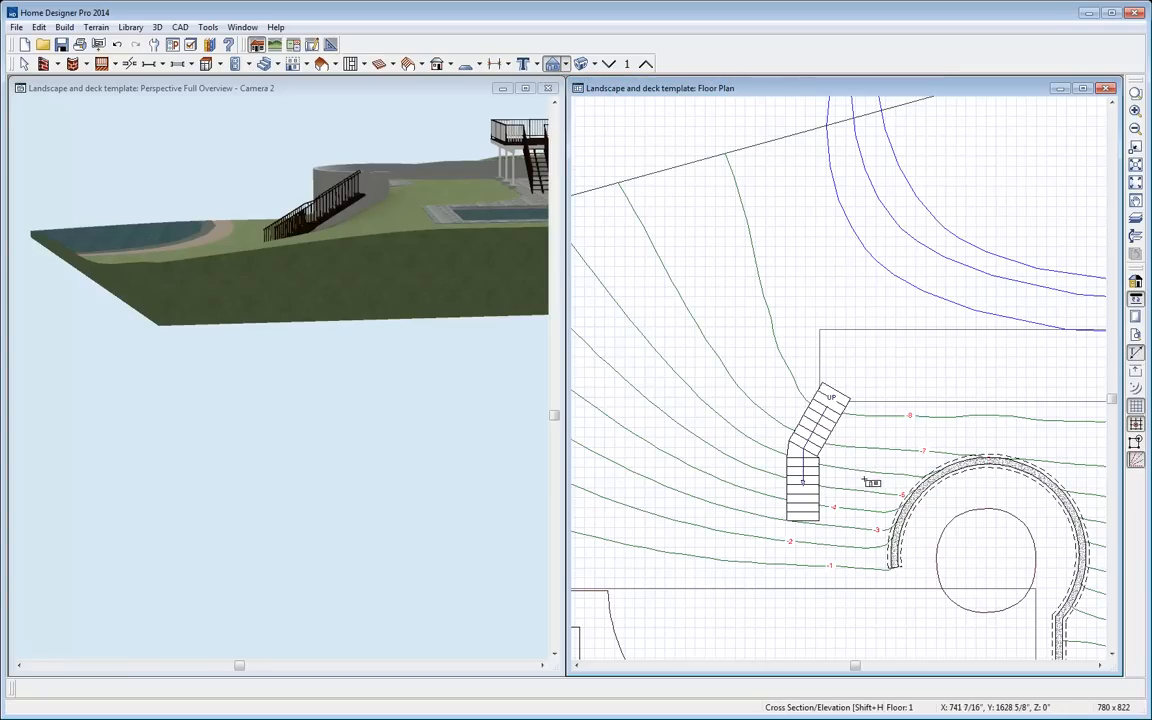
left_click_drag(867, 477, 799, 480)
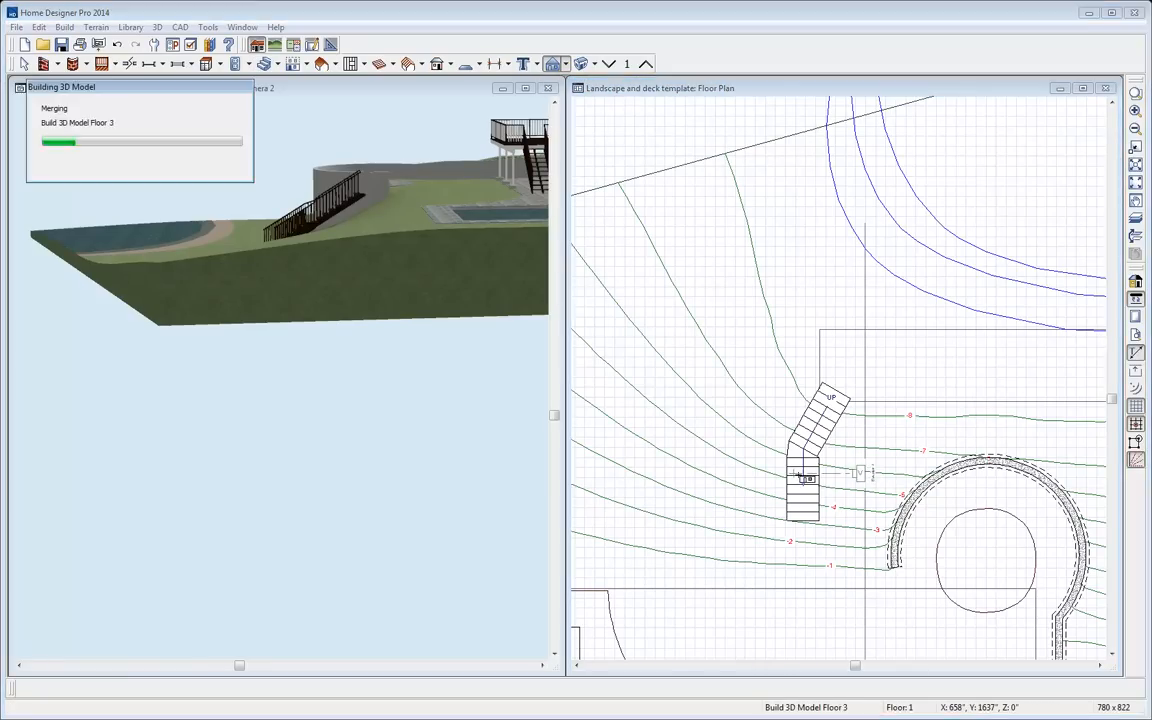
left_click_drag(455, 261, 535, 93)
middle_click_drag(648, 388, 588, 391)
scroll(563, 440, "up", 10)
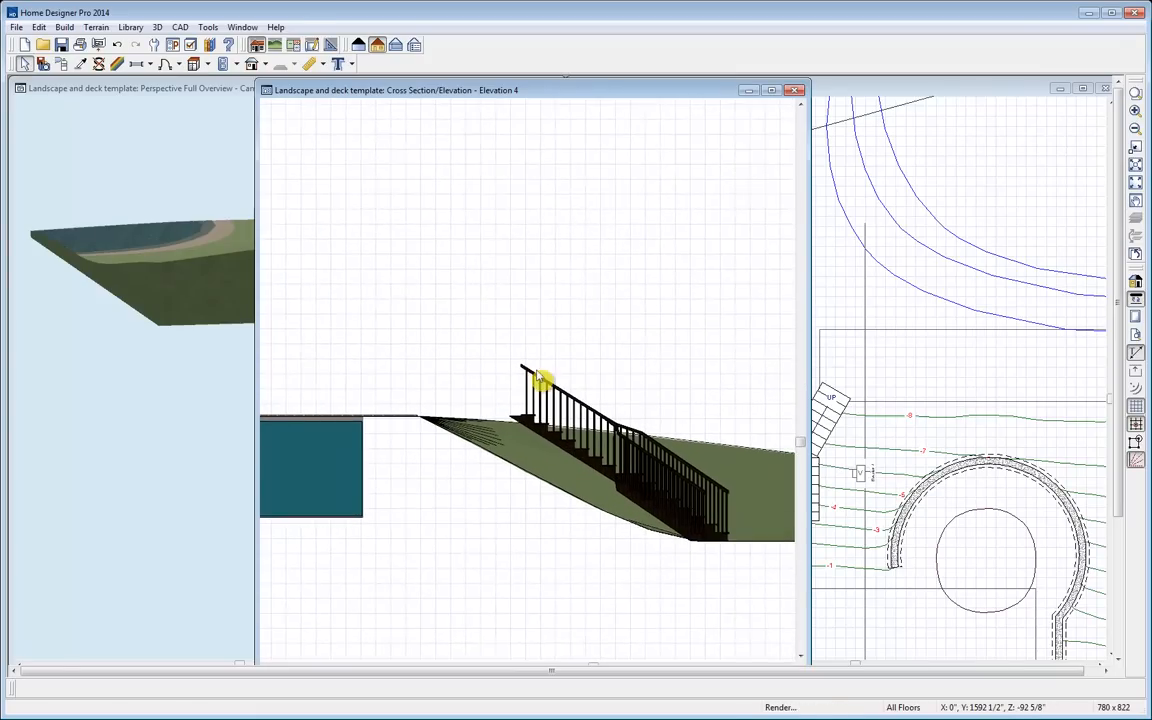
left_click_drag(452, 94, 210, 92)
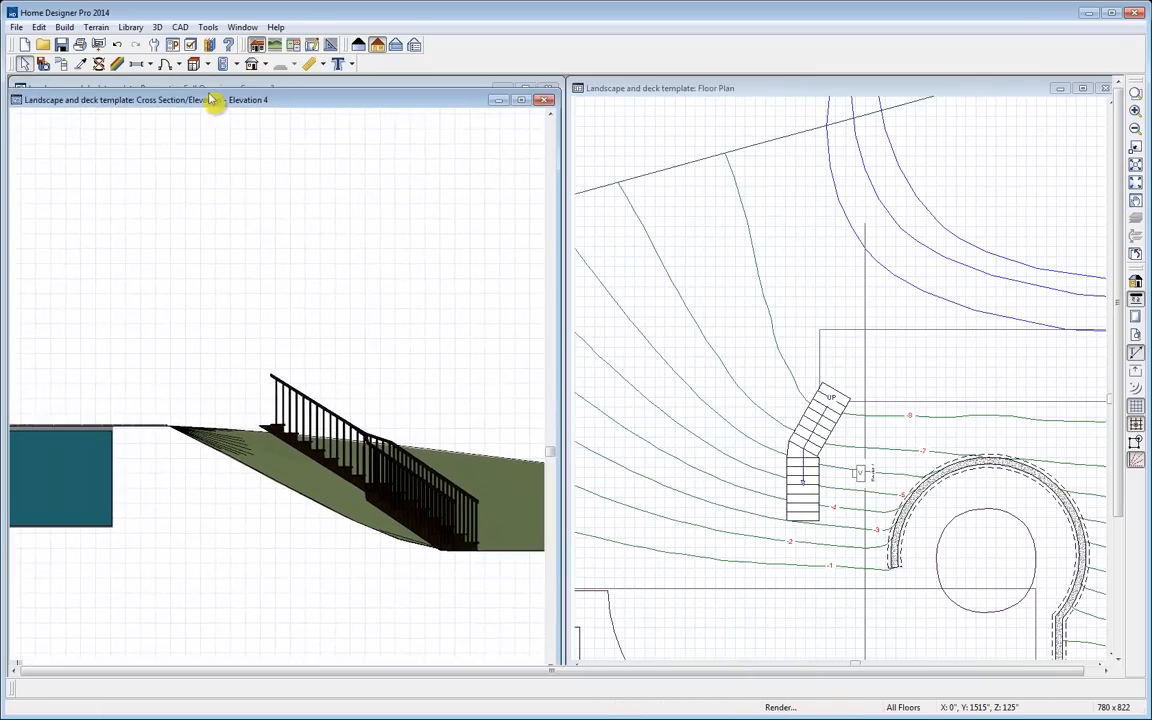
Measure the vertical distance from the top of the stairs down to the sloping terrain with the Tape Measure
left_click(320, 64)
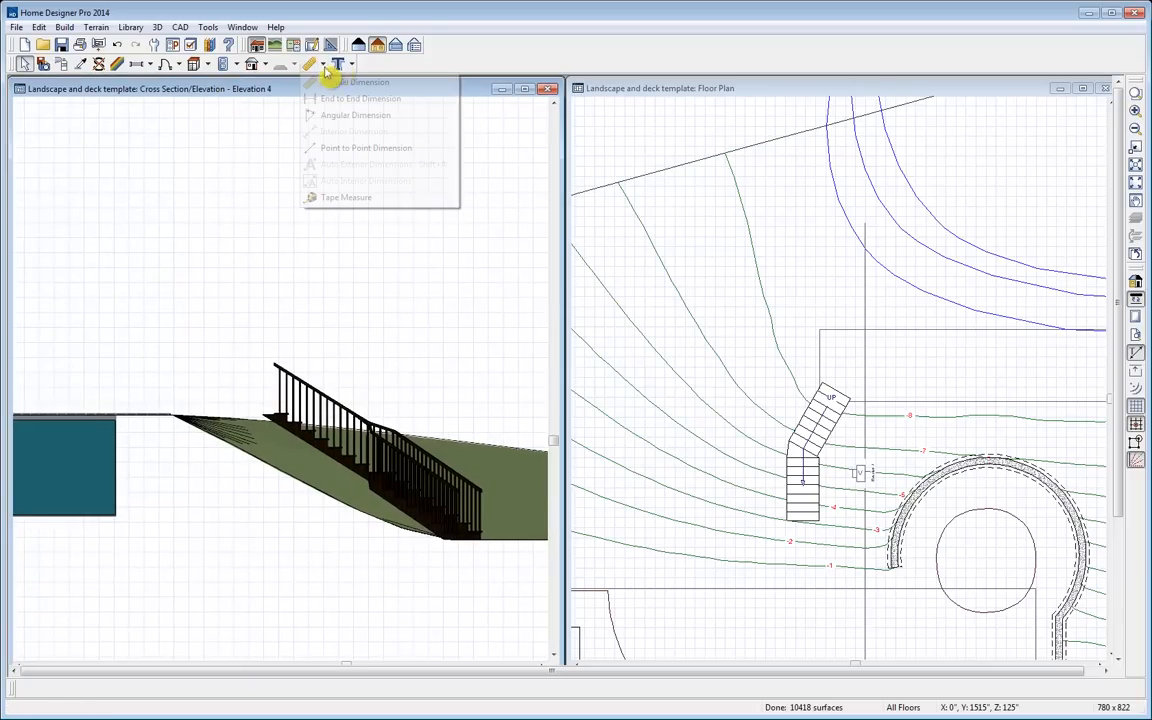
left_click(383, 200)
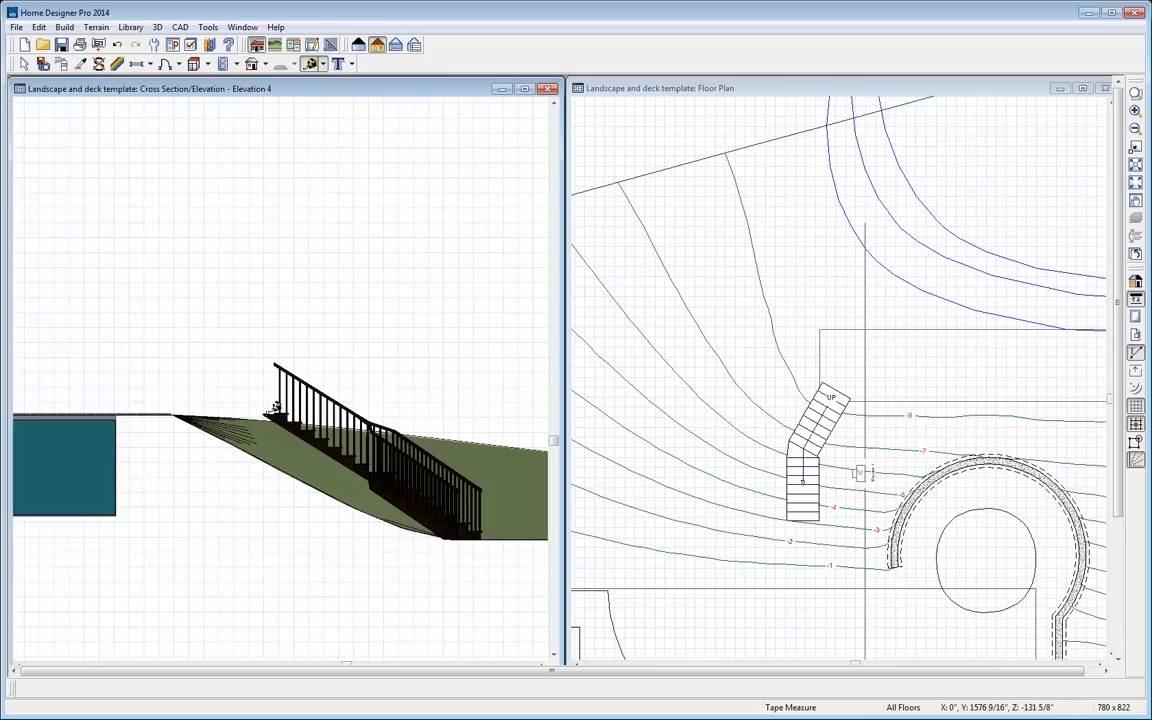
left_click_drag(273, 408, 277, 457)
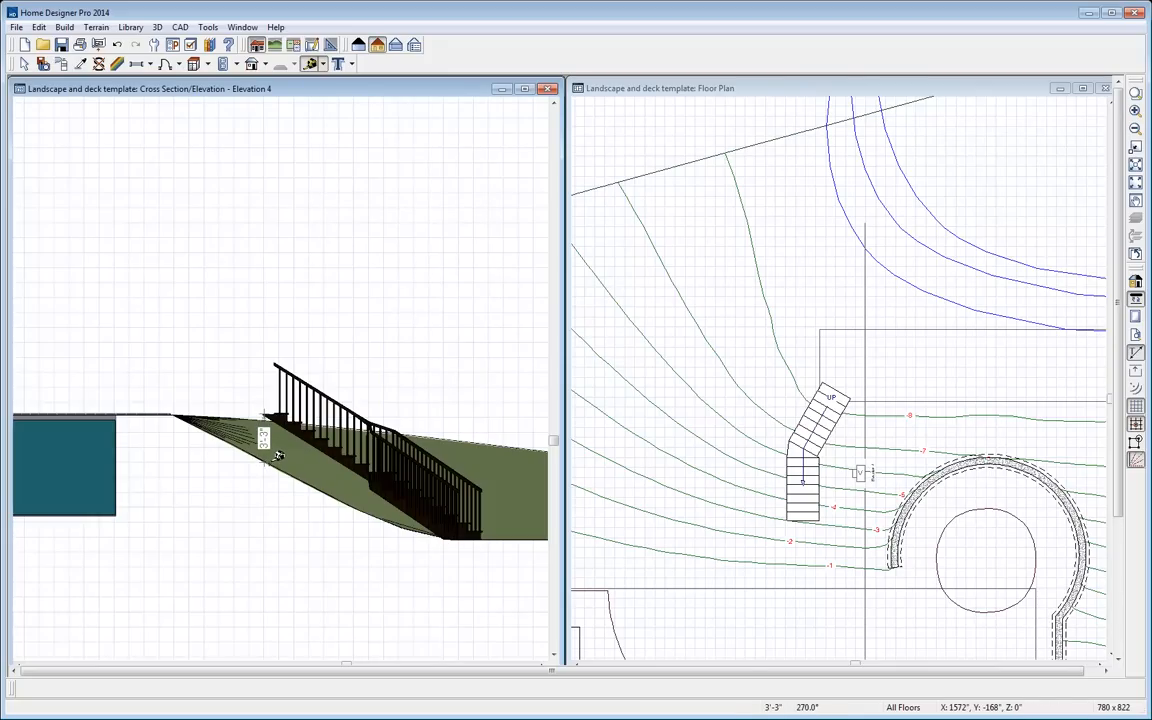
left_click_drag(278, 456, 279, 458)
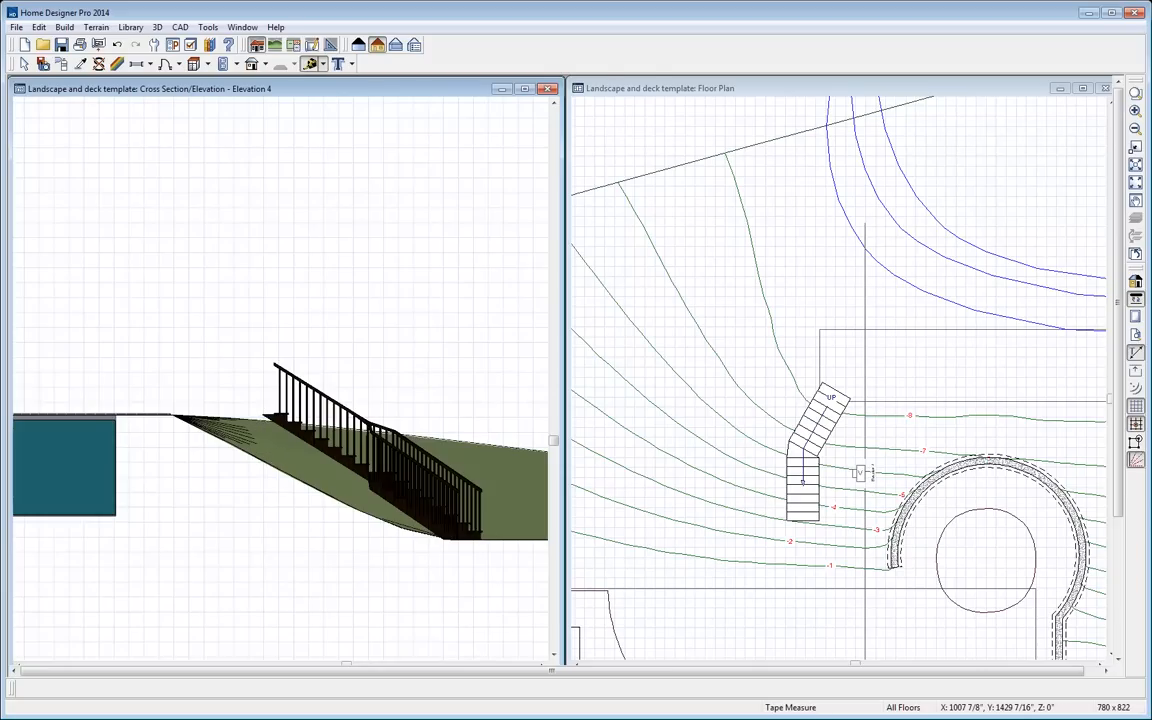
key("space")
Turn off automatic heights for the staircase and set its top height to -170 3/4"
double_click(821, 512)
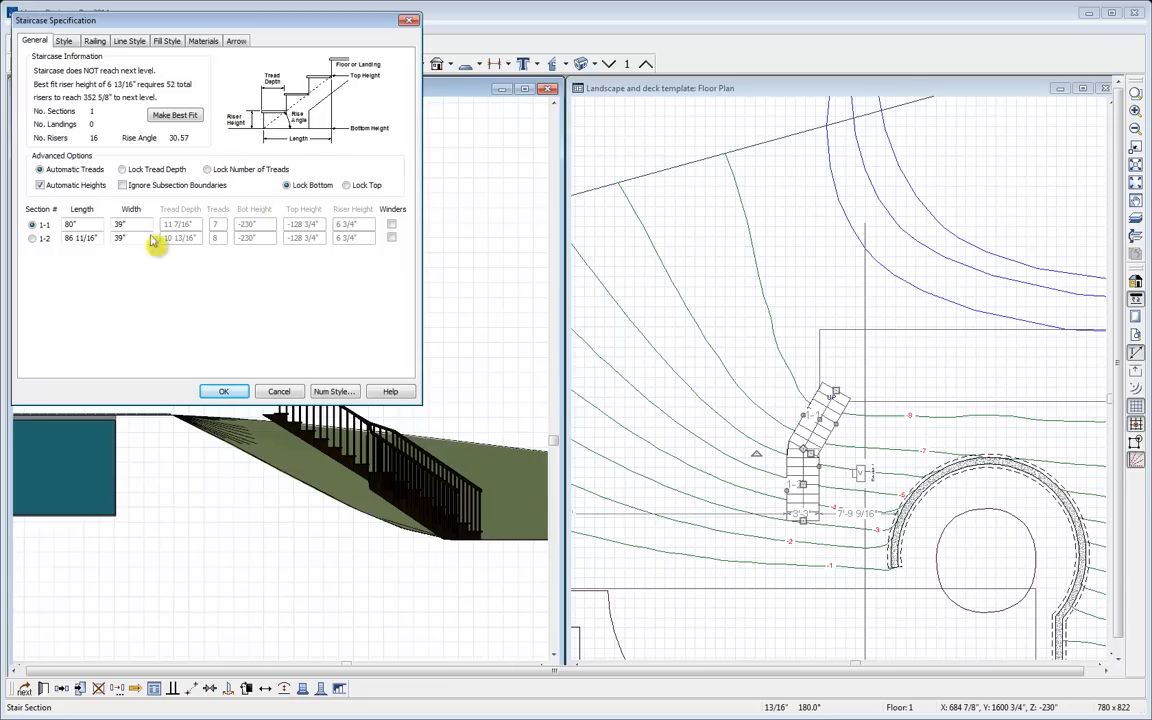
left_click(50, 189)
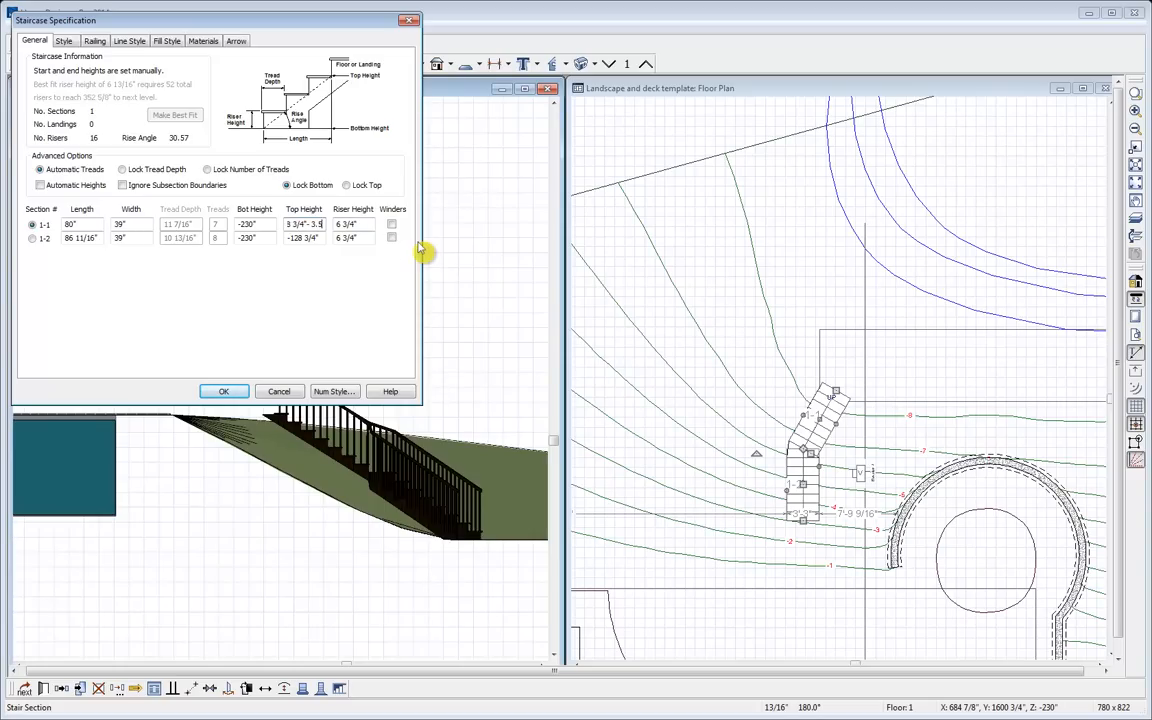
key("Tab")
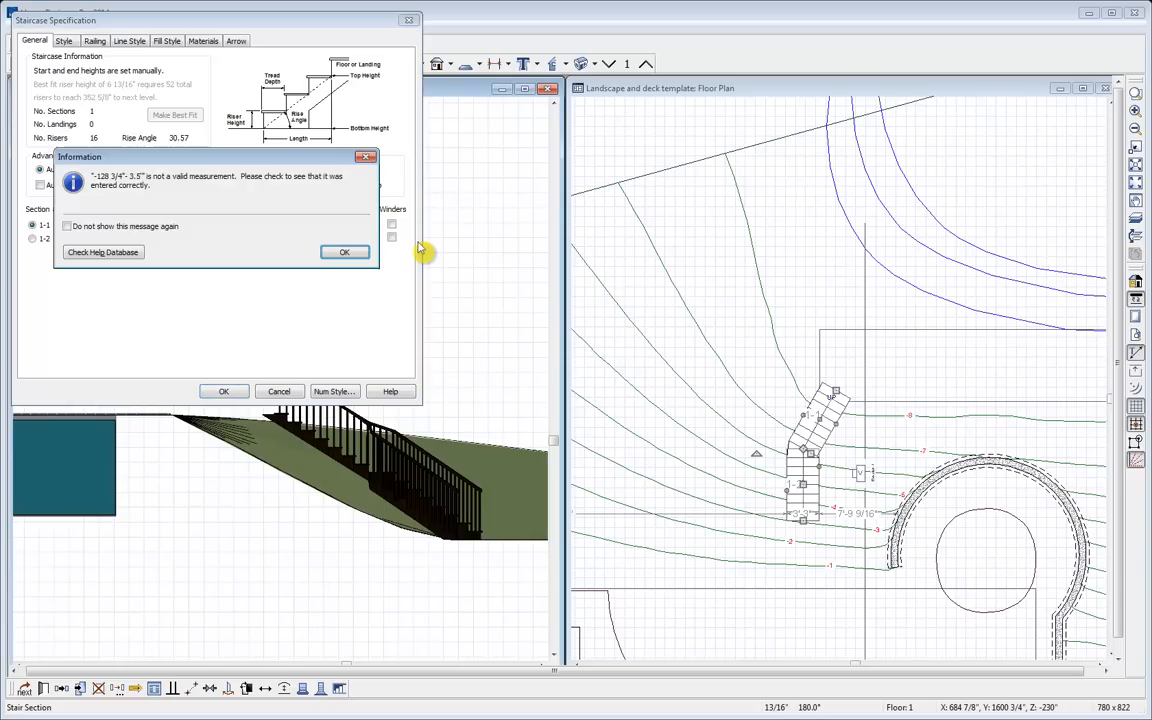
left_click(340, 253)
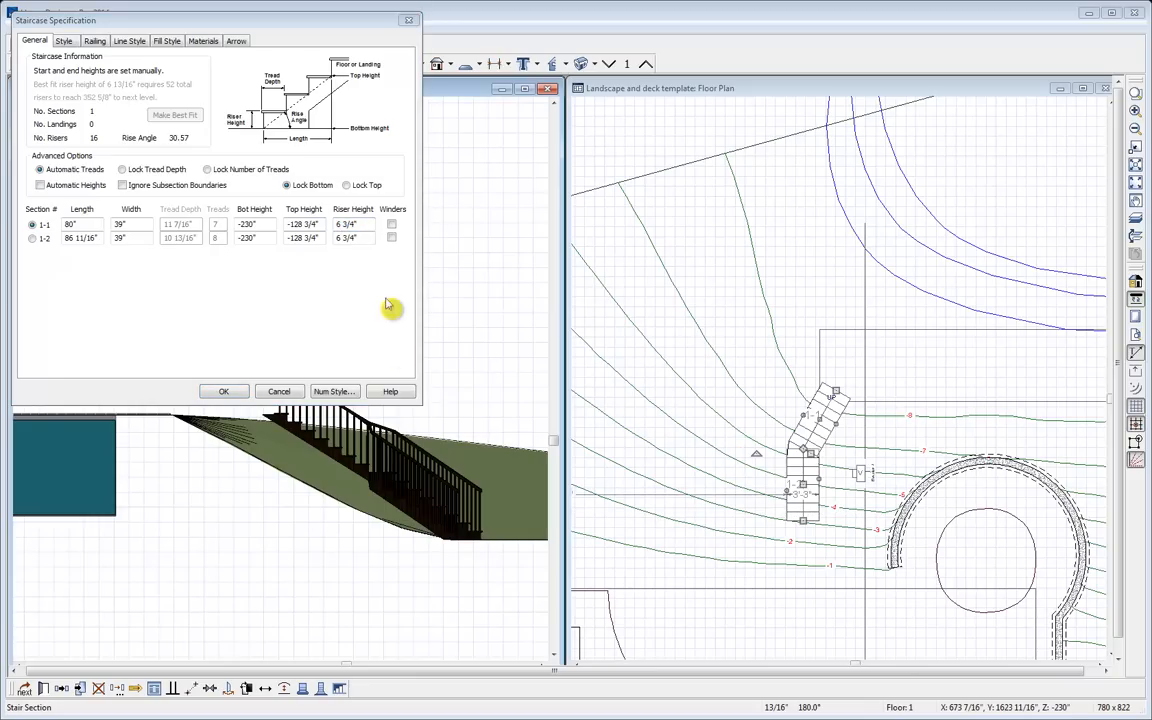
left_click(323, 224)
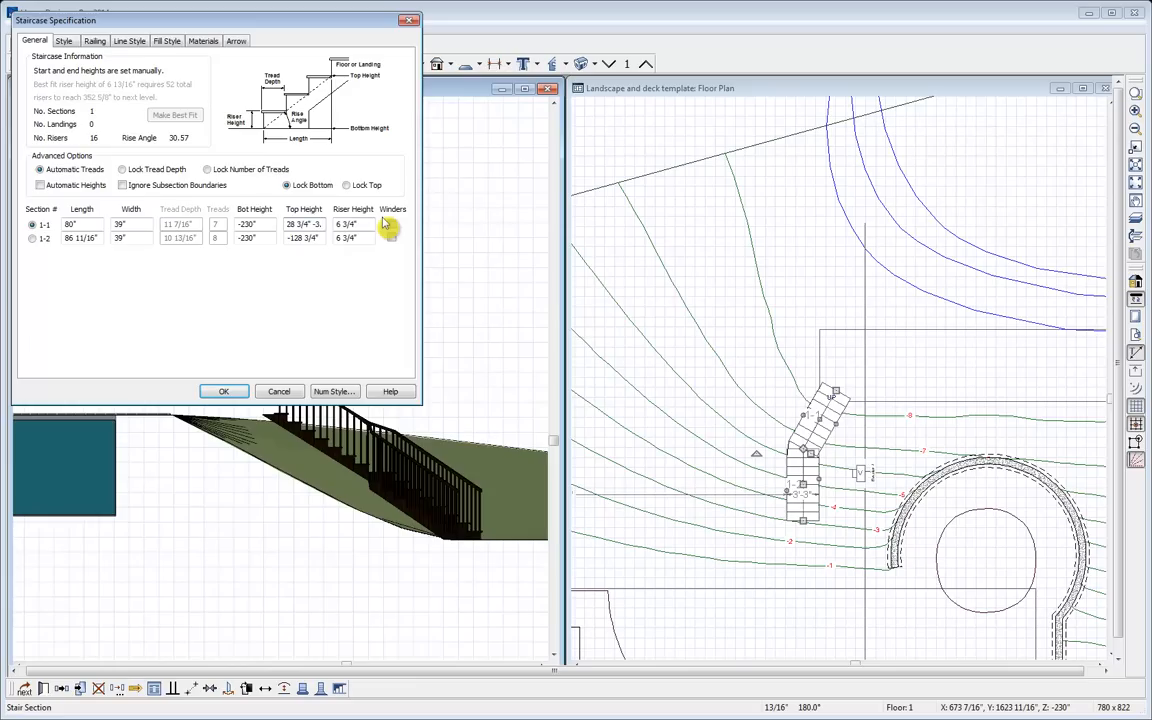
key("Tab")
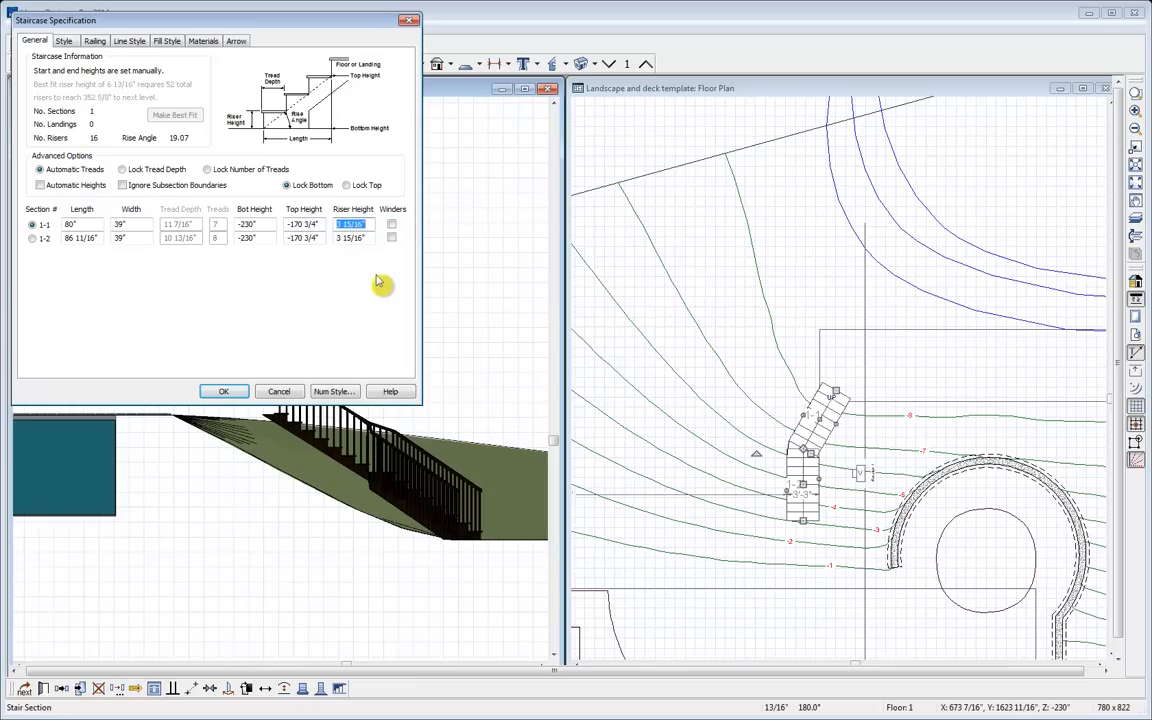
Turn off Stringer at Wall, Extend Stringer Top, Open Underneath and Open Risers in the staircase style
left_click(63, 41)
left_click(51, 69)
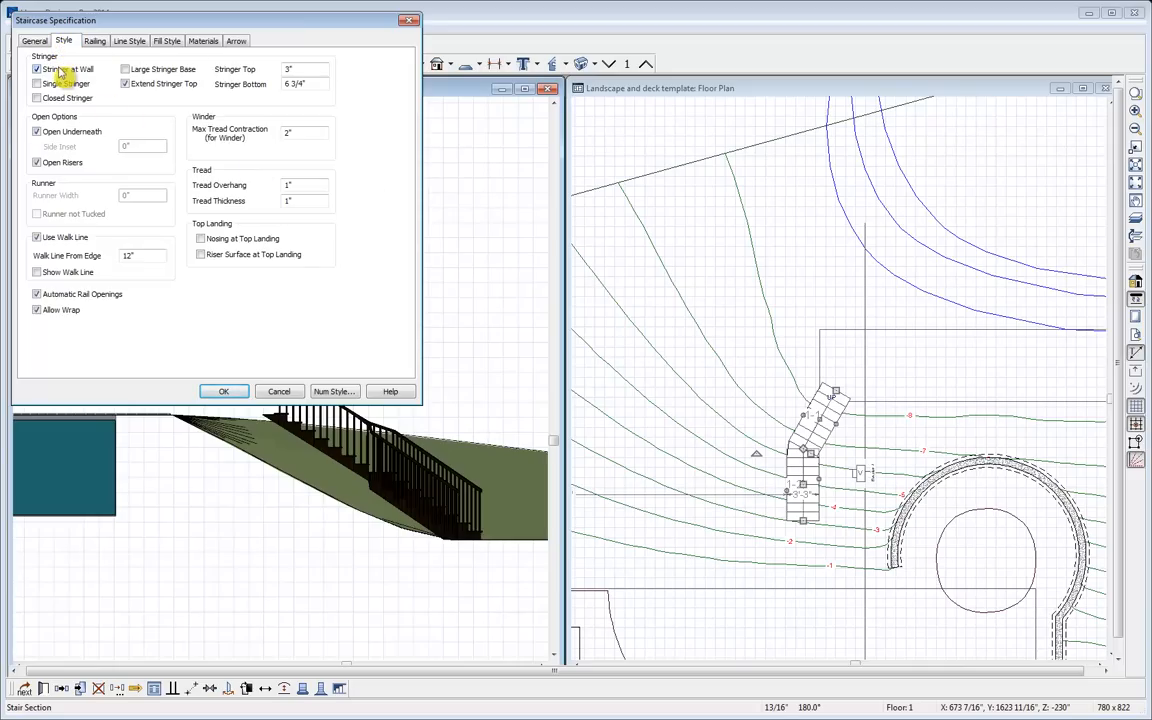
left_click(168, 86)
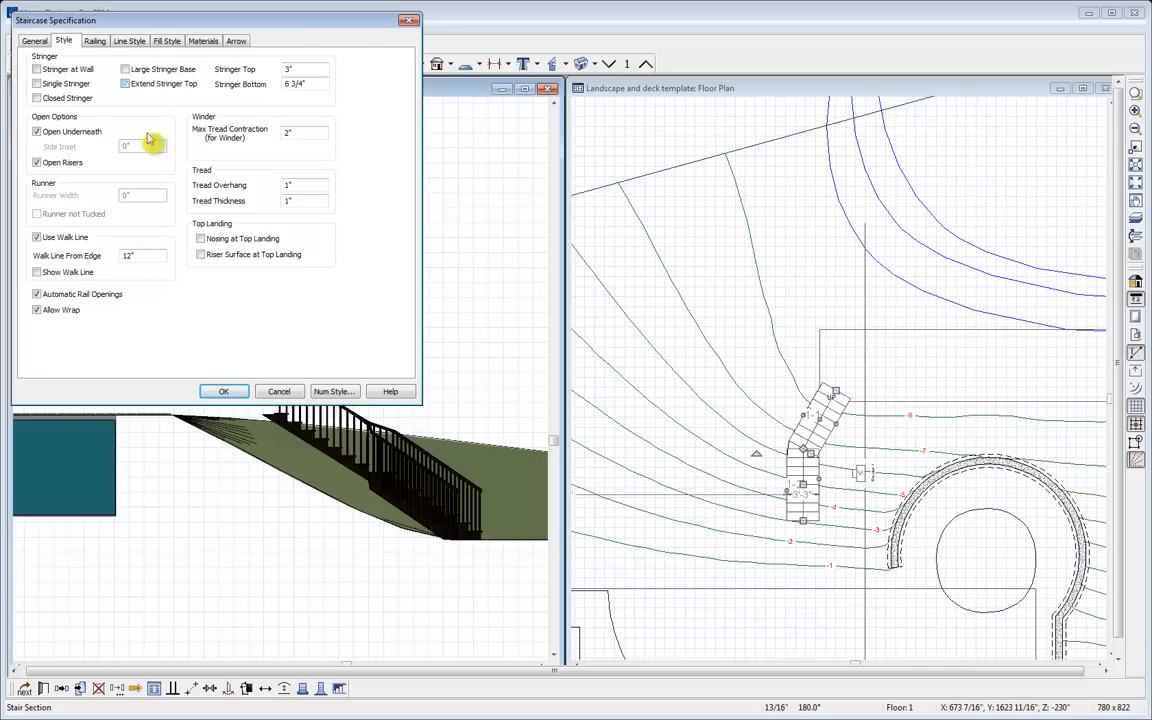
left_click(62, 134)
left_click(52, 163)
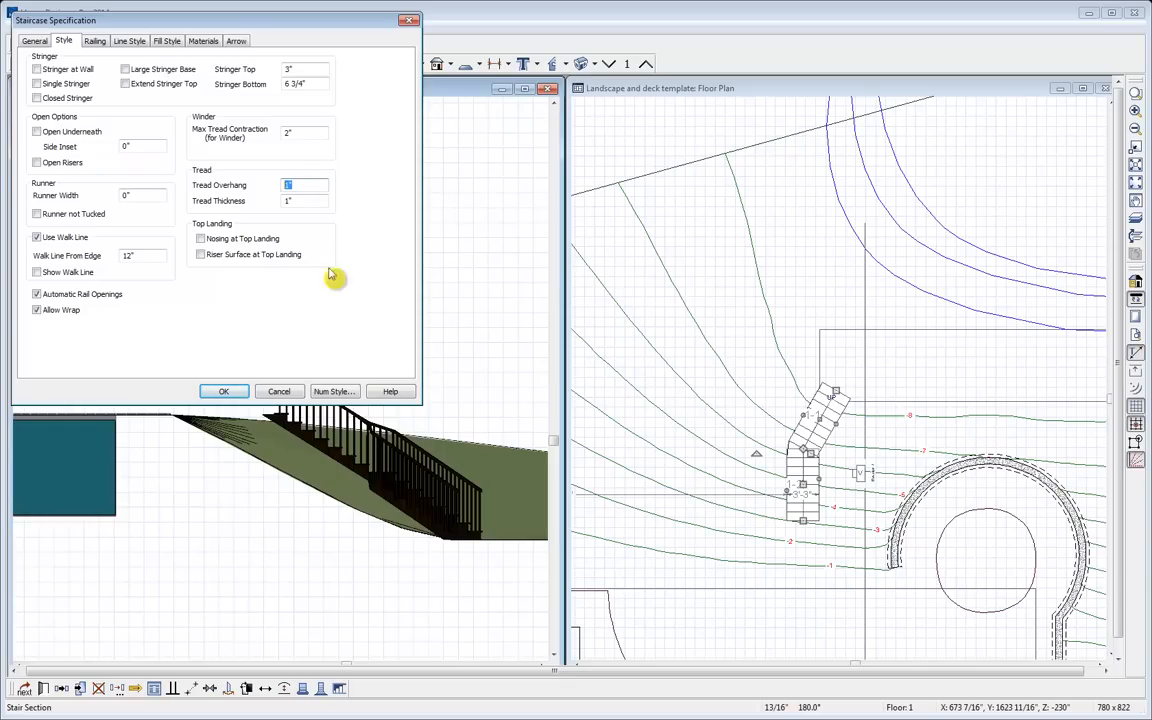
Set the staircase's tread overhang and tread thickness to 0
type("0")
key("Tab")
type("0")
Turn off the staircase's left railing and apply the specification changes
left_click(95, 41)
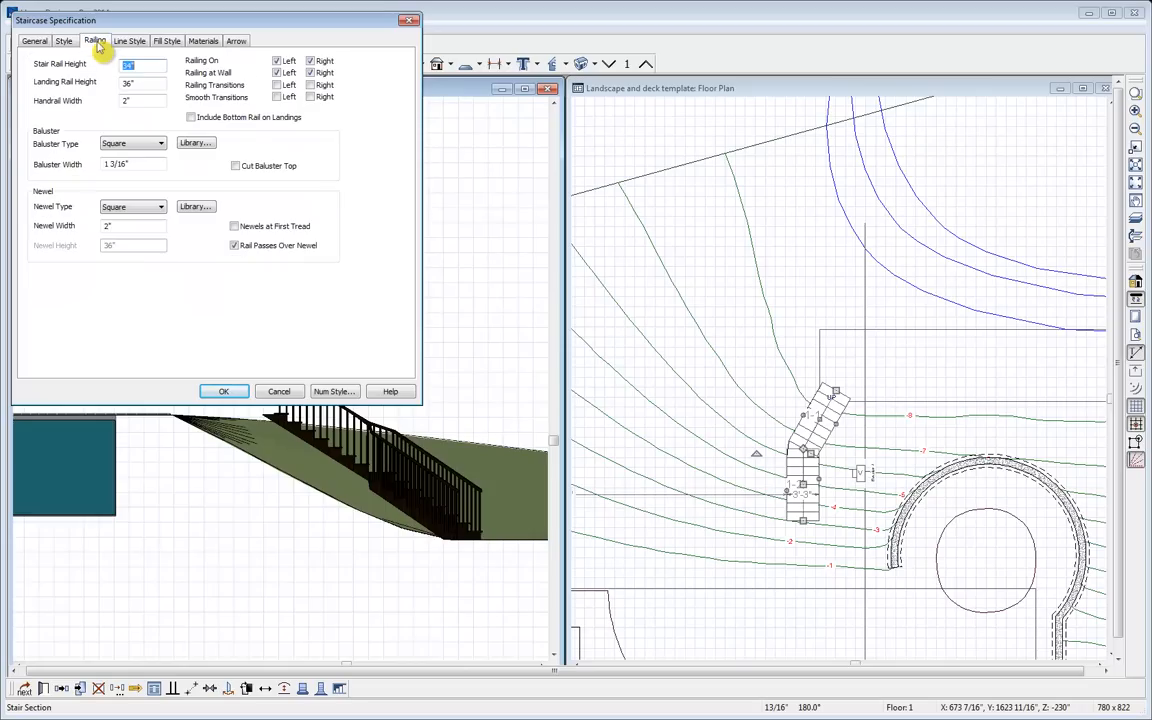
left_click(278, 62)
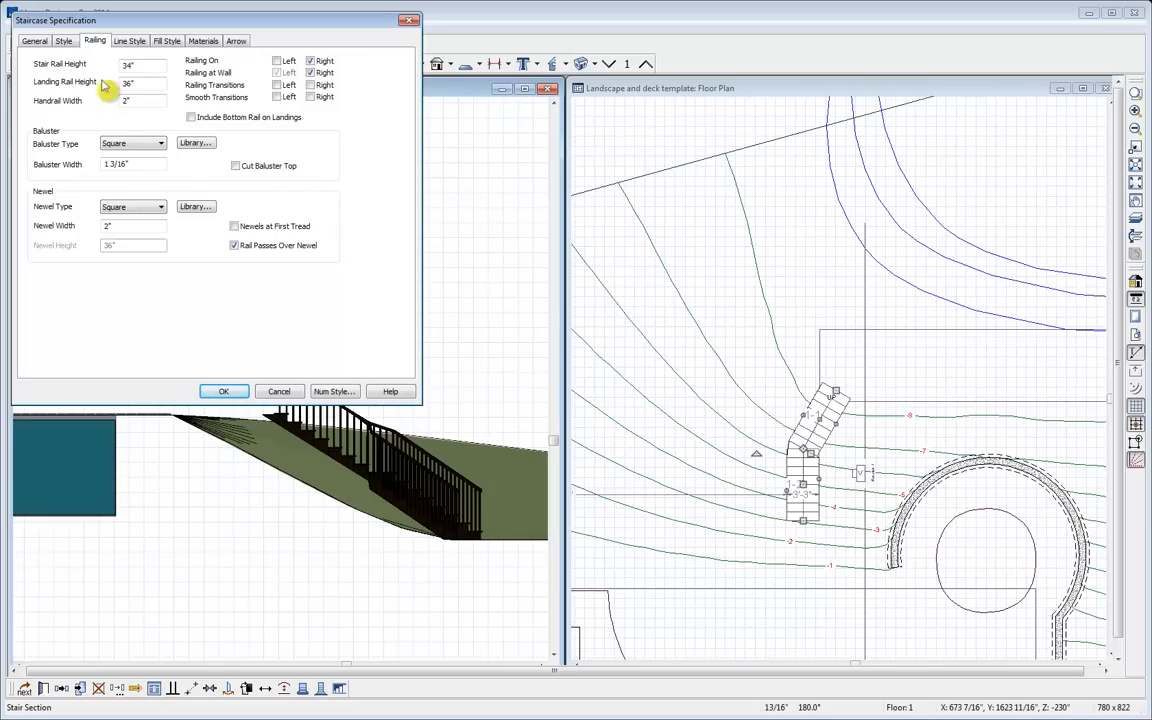
left_click(212, 43)
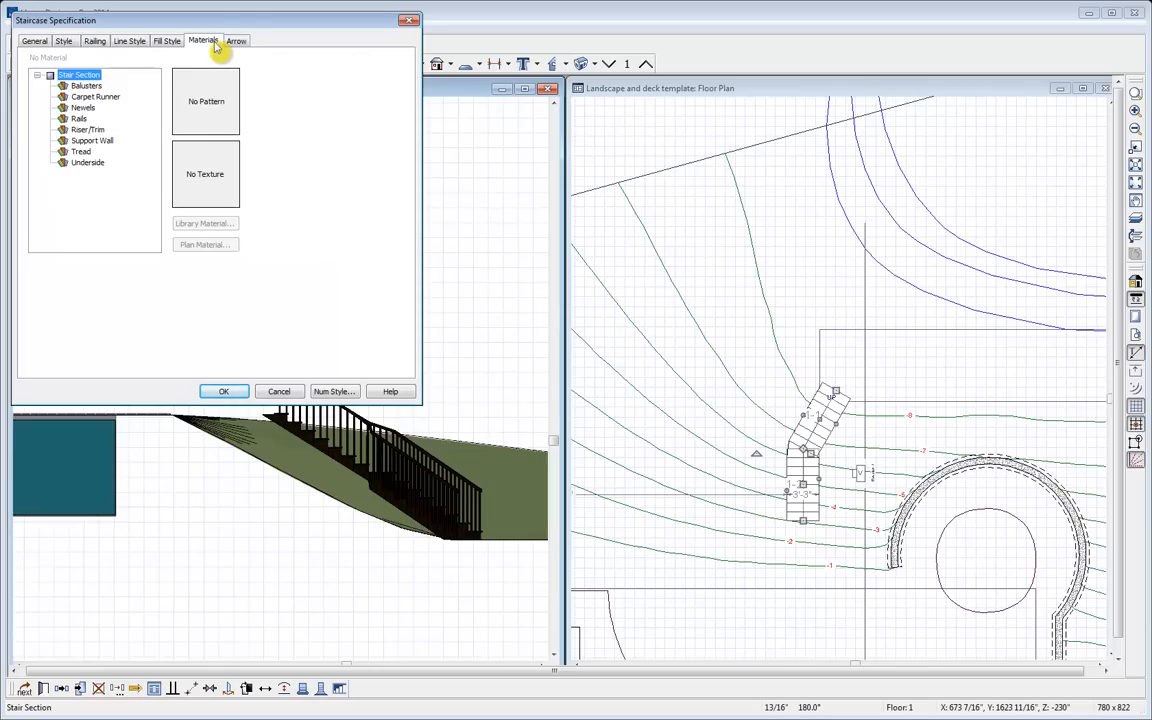
left_click(226, 391)
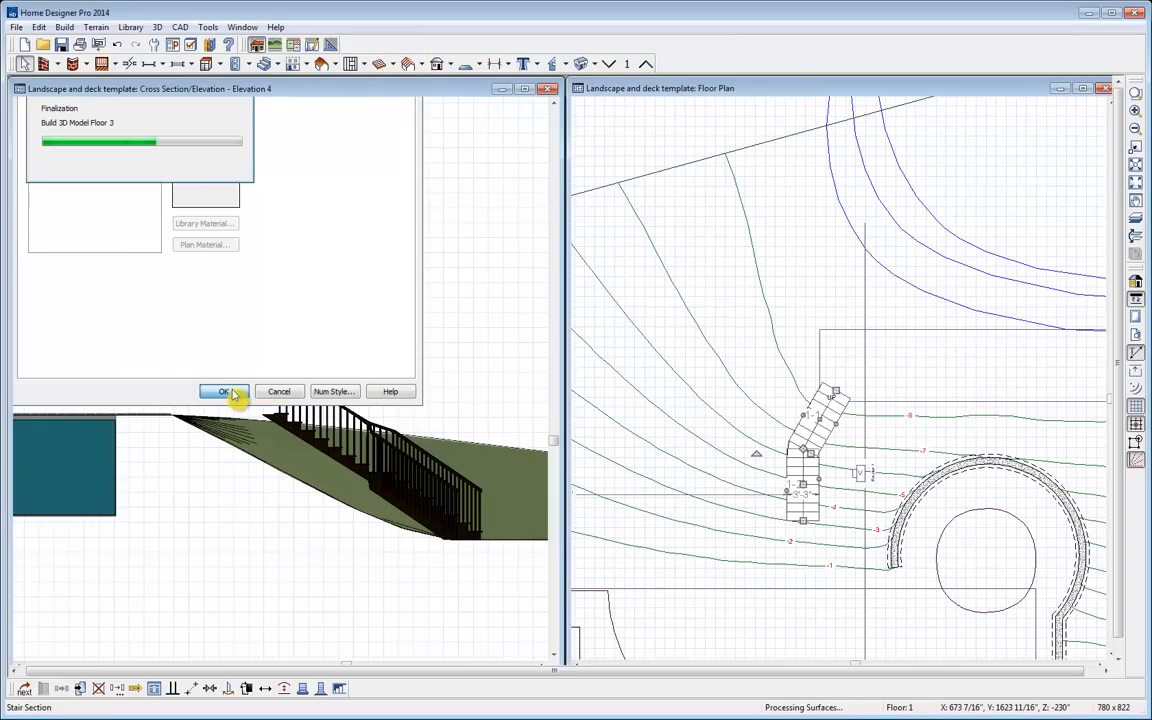
Close the cross-section view and apply the retaining wall's Concrete material to the whole slope staircase
left_click(548, 89)
left_click_drag(273, 240, 405, 265)
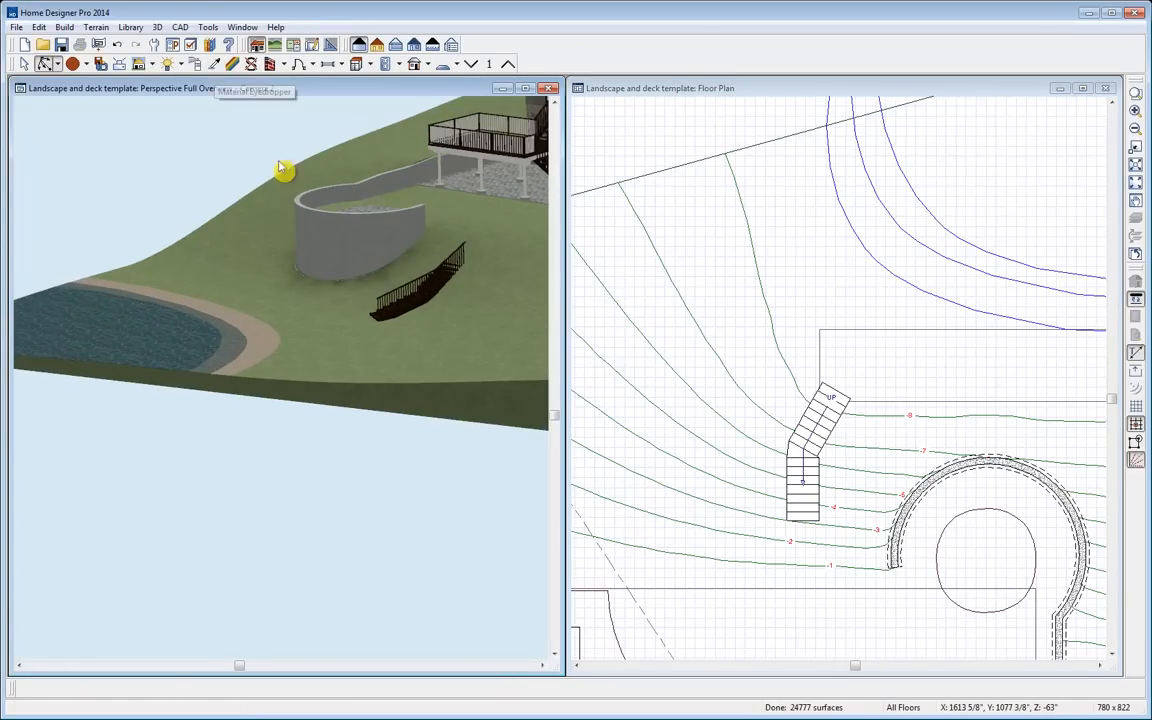
left_click(213, 64)
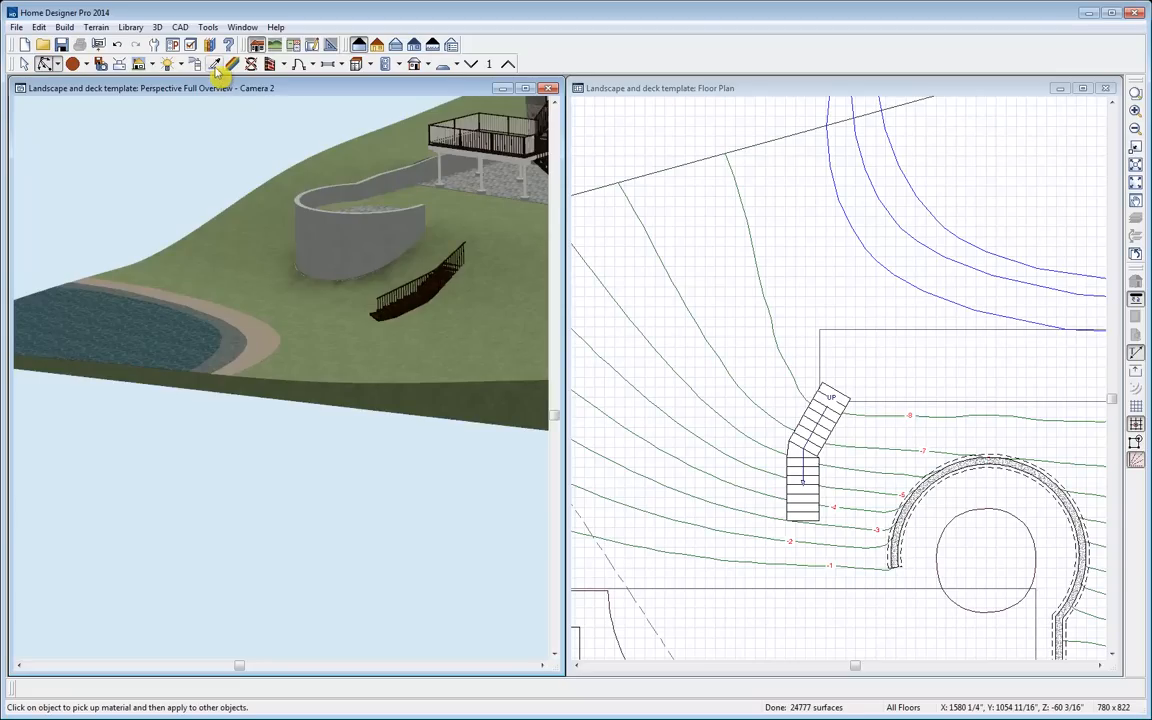
left_click(376, 236)
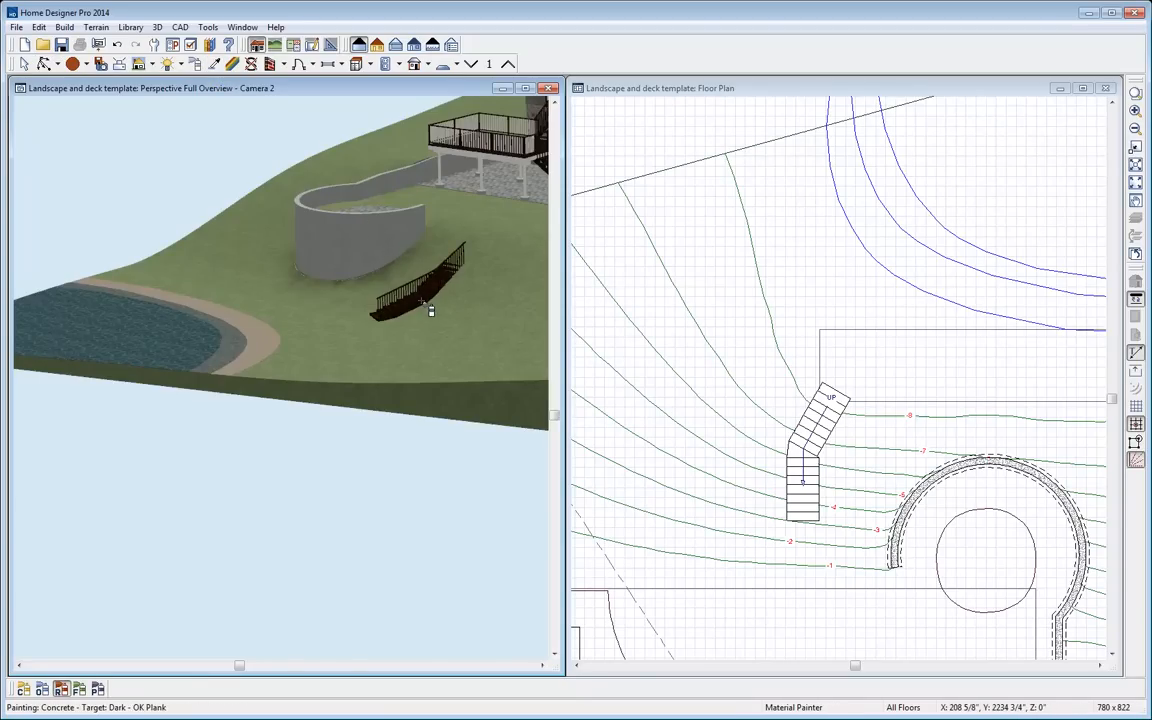
scroll(430, 311, "up", 5)
left_click(44, 689)
left_click(270, 371)
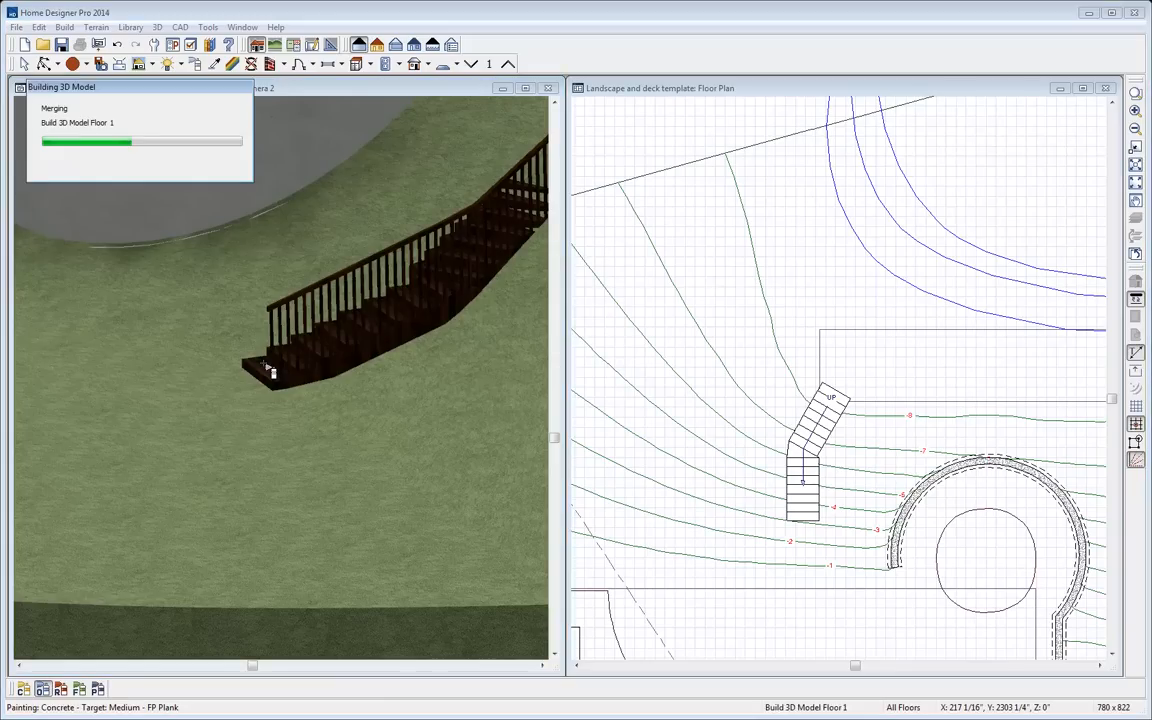
left_click(335, 380)
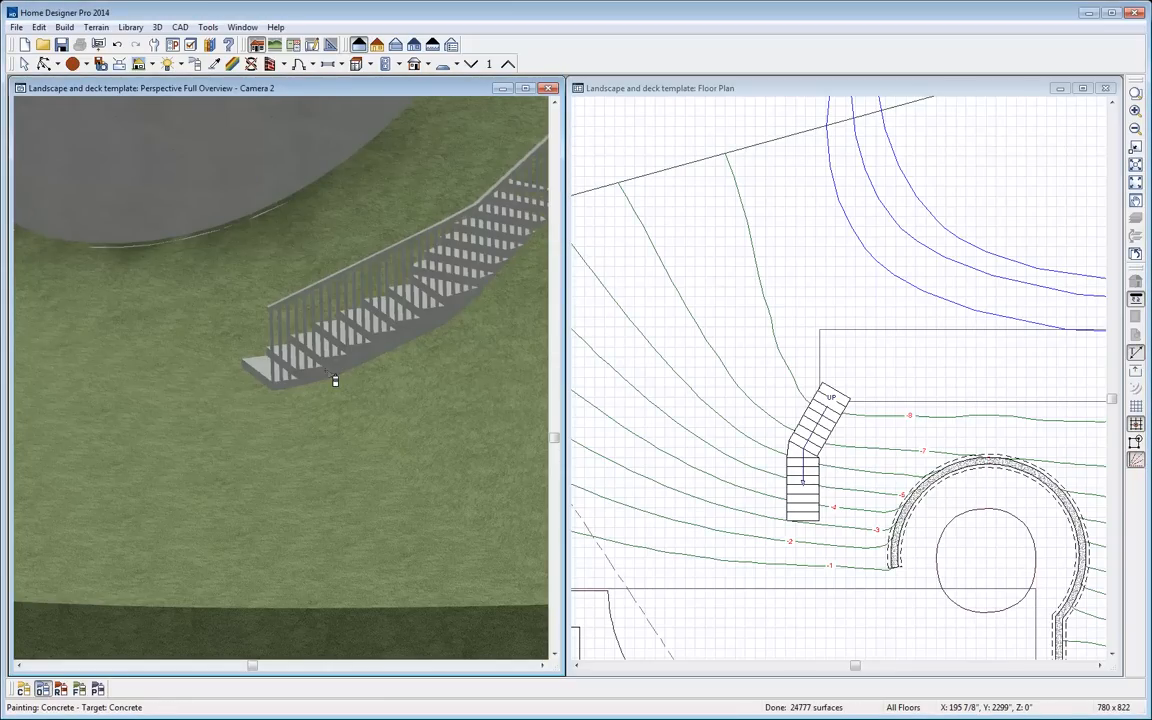
scroll(335, 380, "down", 5)
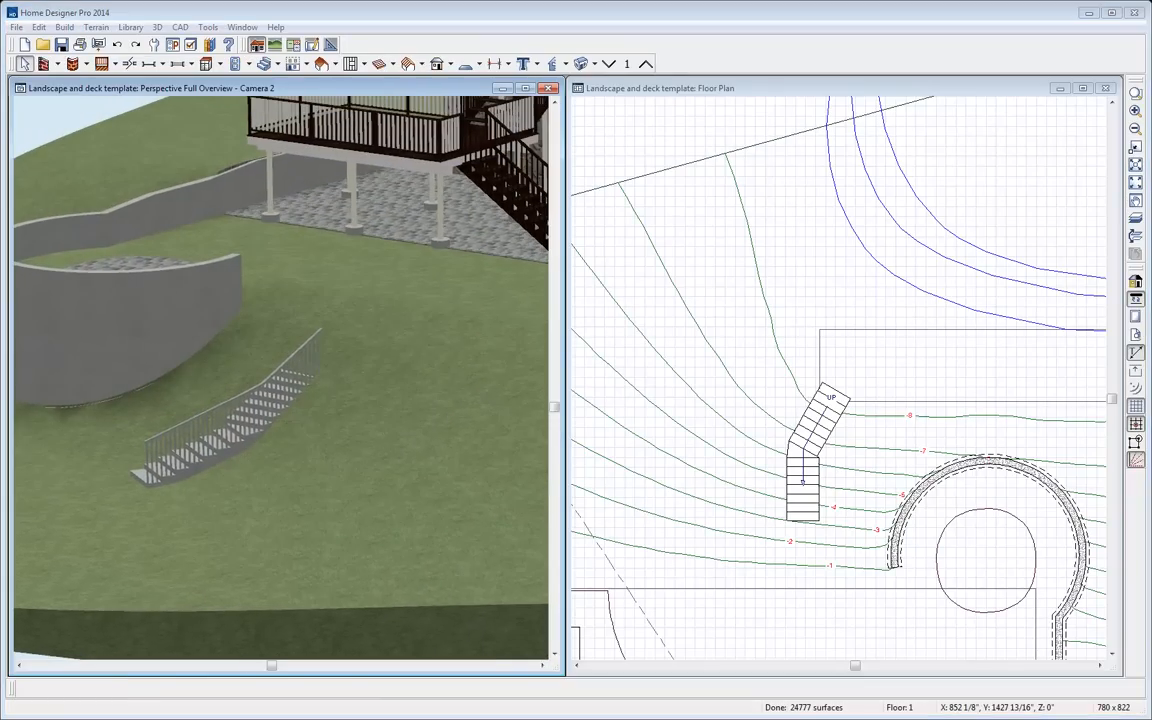
Set the slope staircase's top height to -160 3/4" and apply the change
double_click(820, 503)
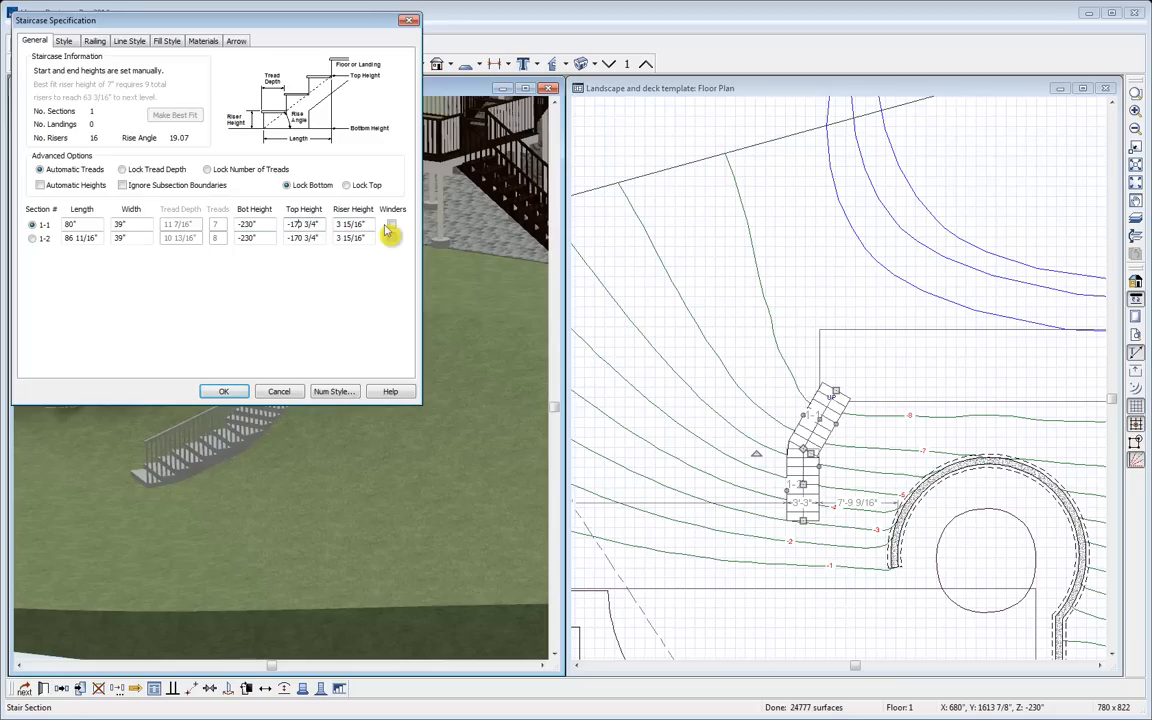
key("Tab")
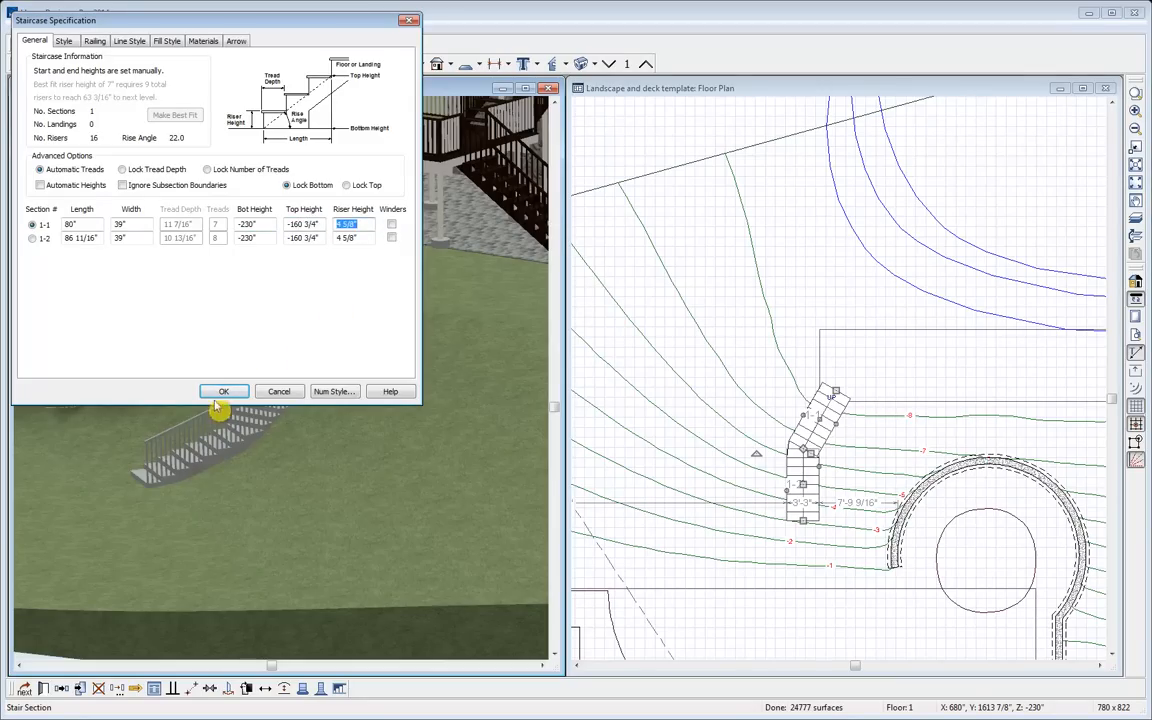
left_click(225, 391)
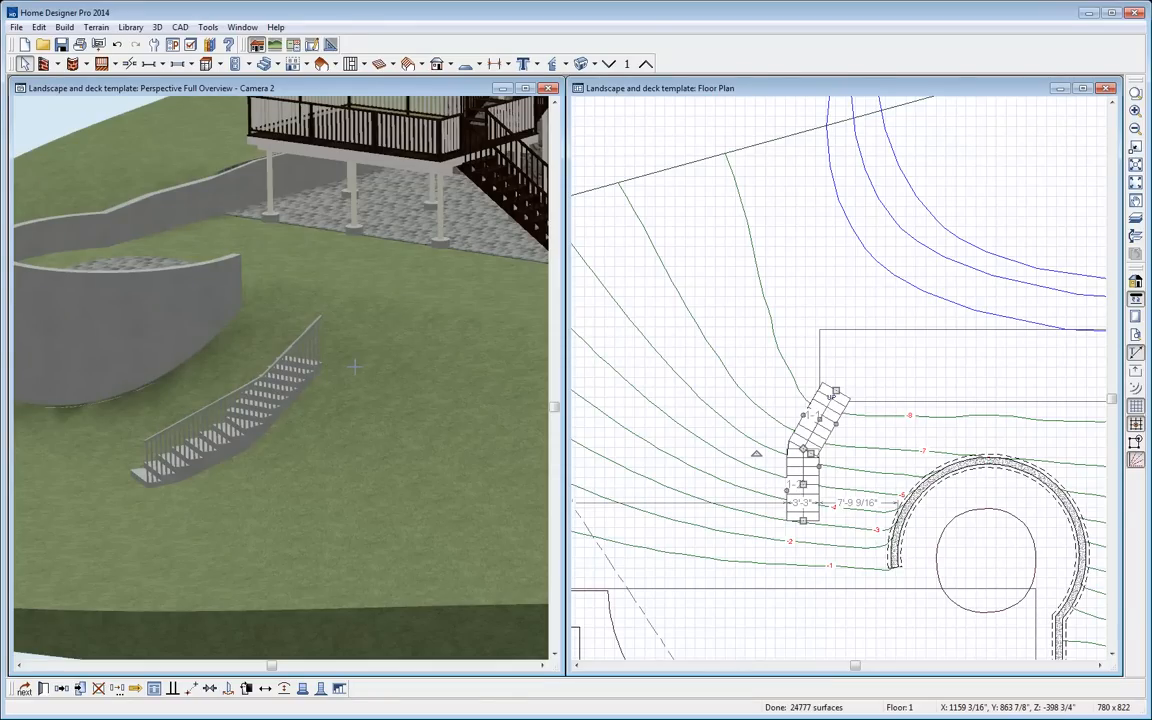
left_click(346, 373)
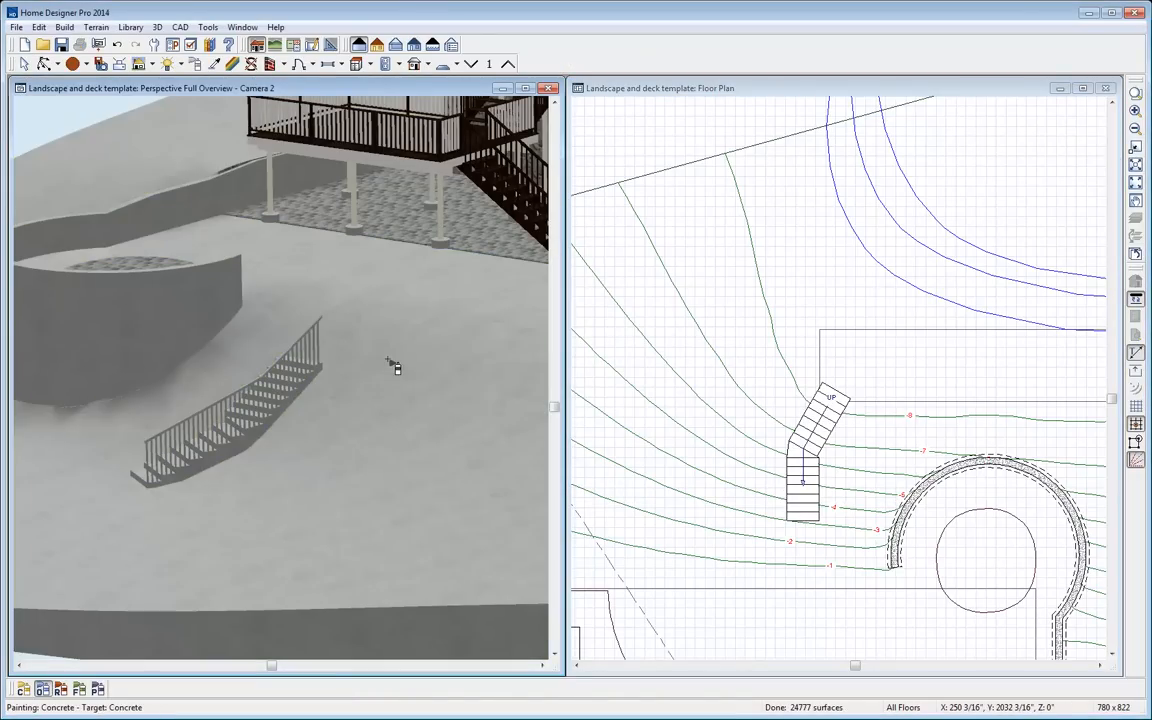
left_click(207, 122)
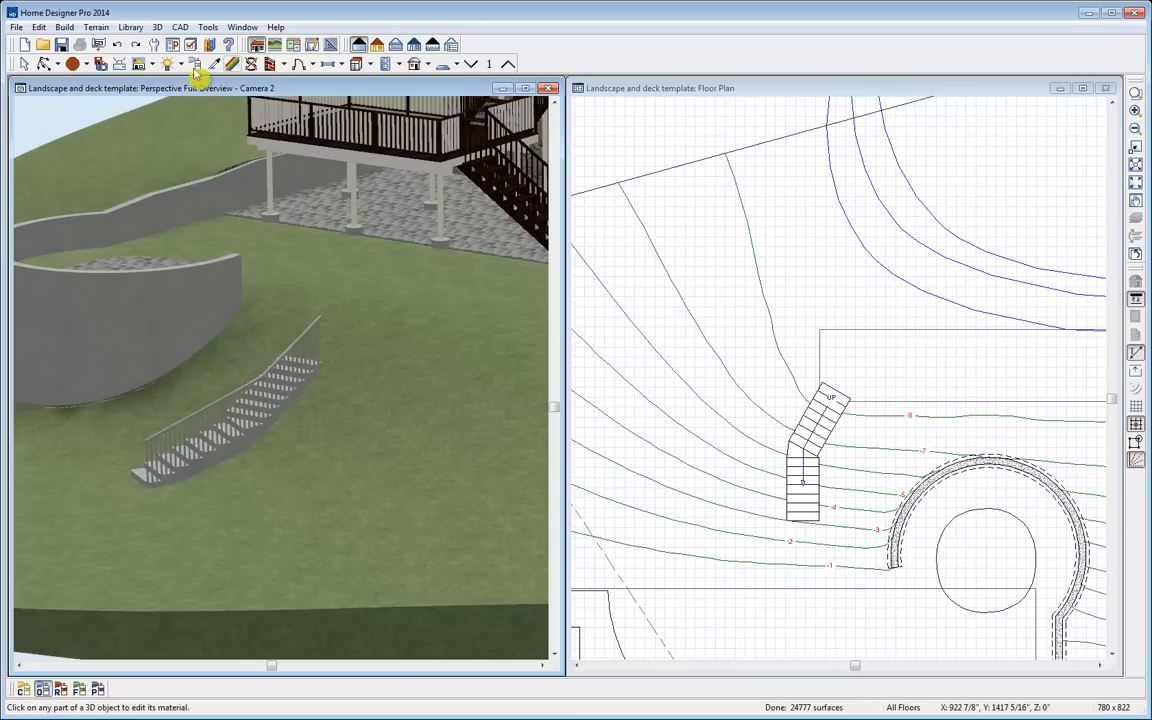
left_click(44, 63)
left_click(43, 64)
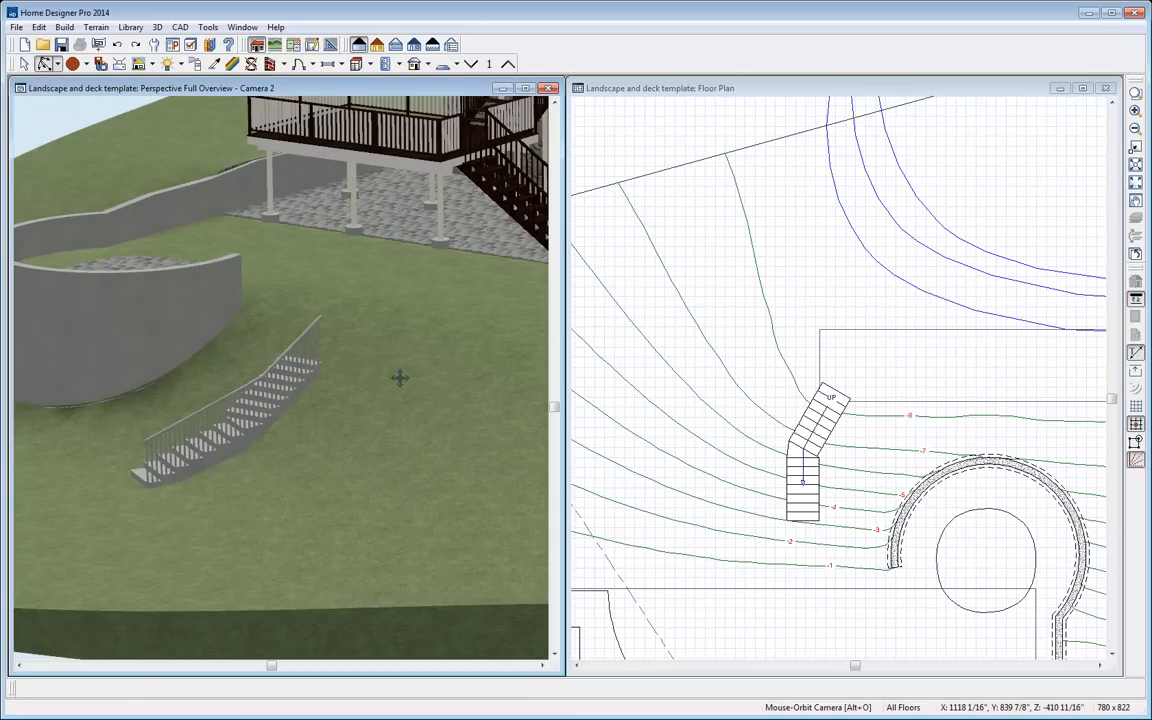
Place four round stepping stones in a cluster beside the curved edge of the patio
middle_click_drag(755, 530, 792, 342)
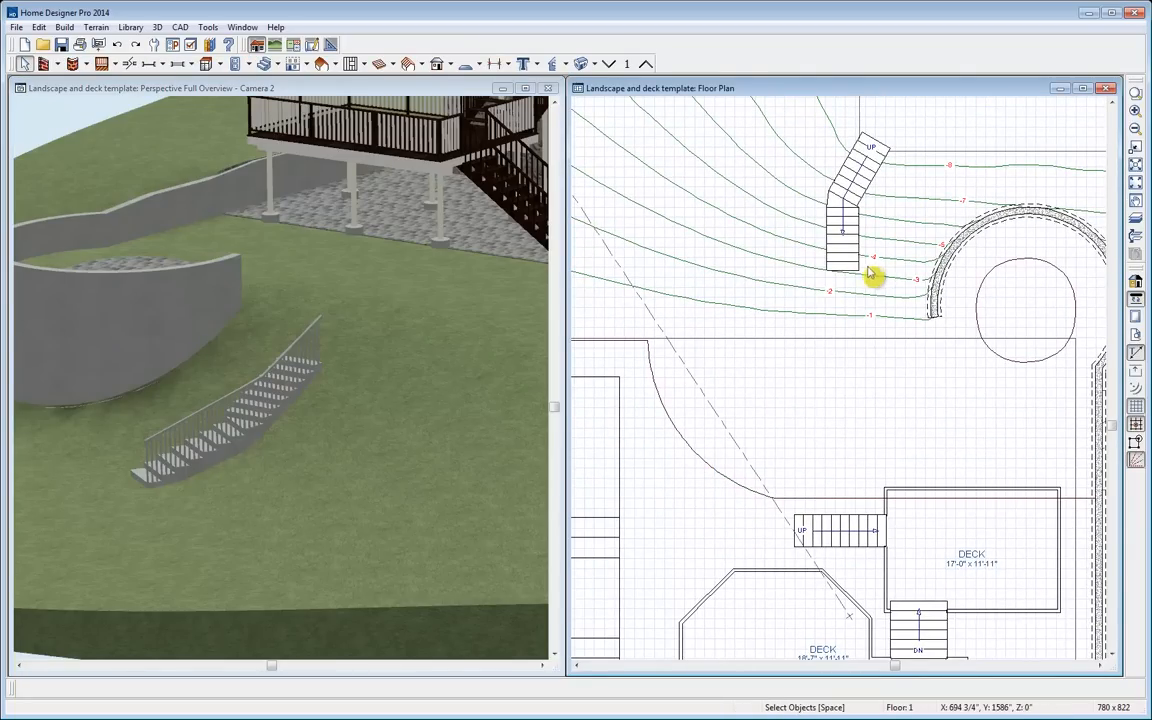
middle_click_drag(846, 365, 788, 355)
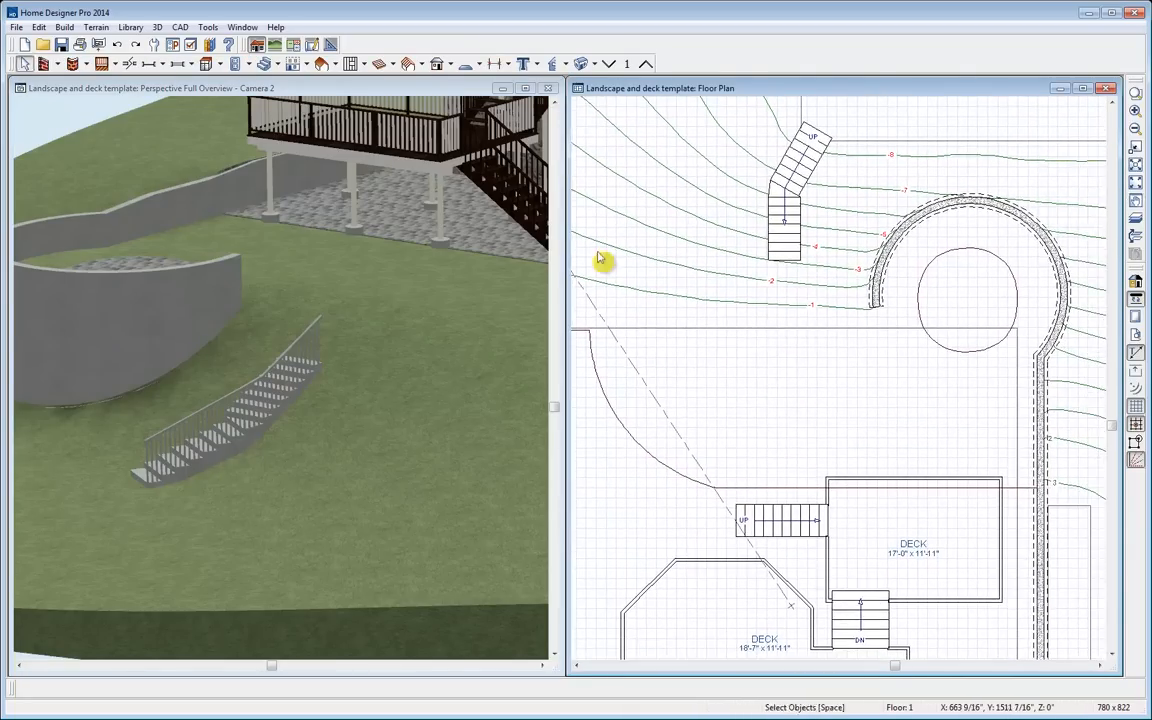
left_click(96, 27)
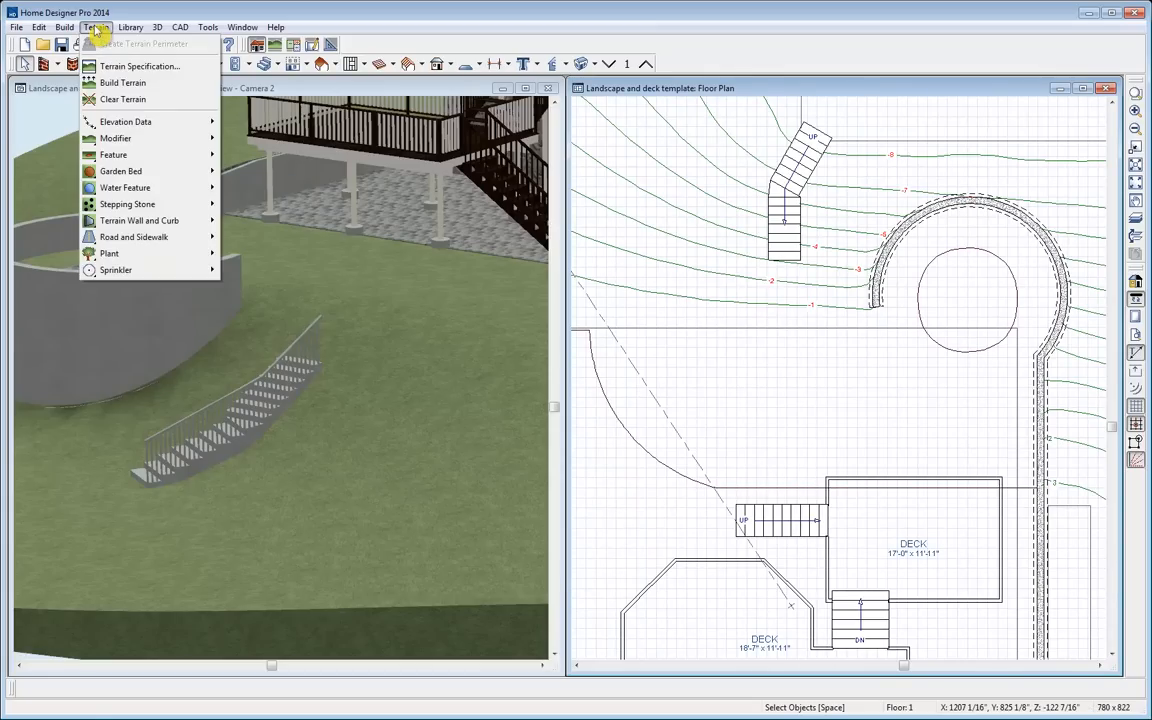
mouse_move(155, 205)
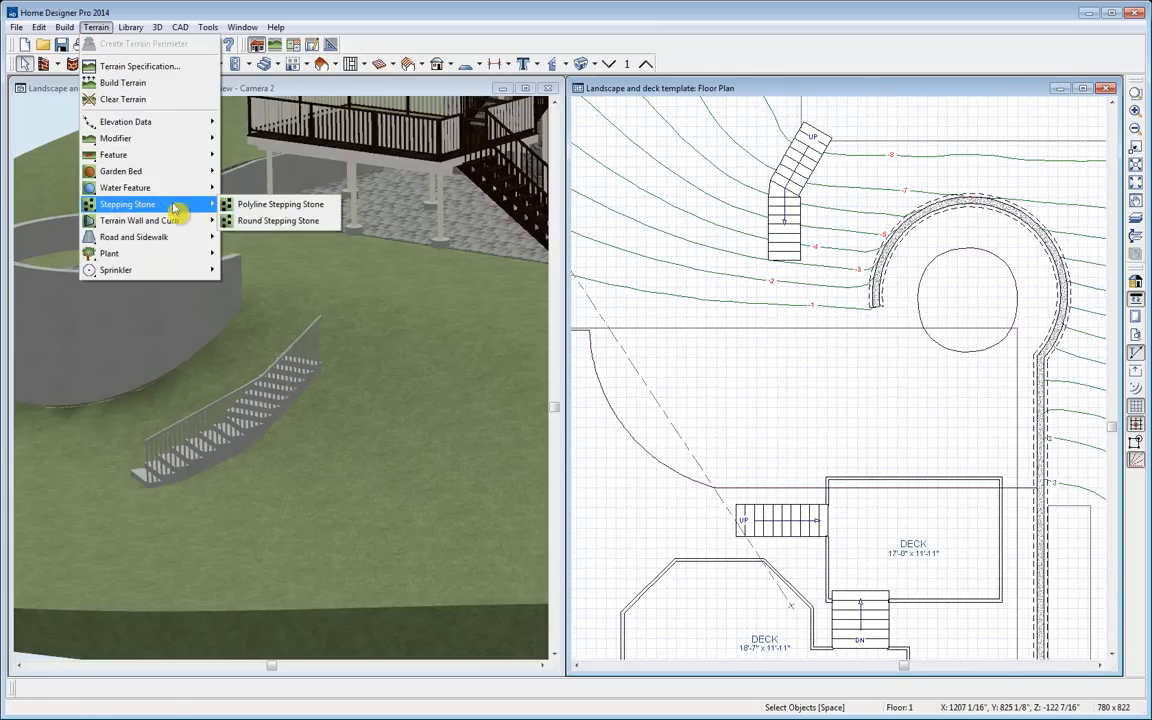
left_click(285, 221)
scroll(733, 414, "up", 2)
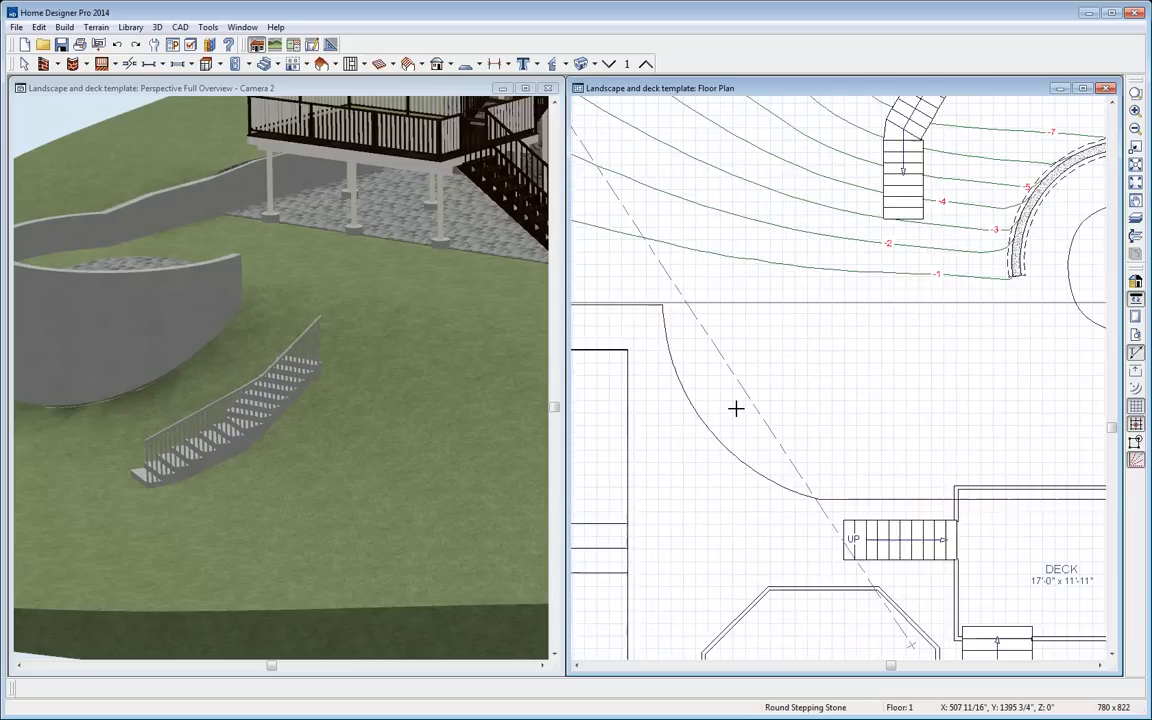
scroll(736, 408, "up", 1)
middle_click_drag(490, 318, 314, 375)
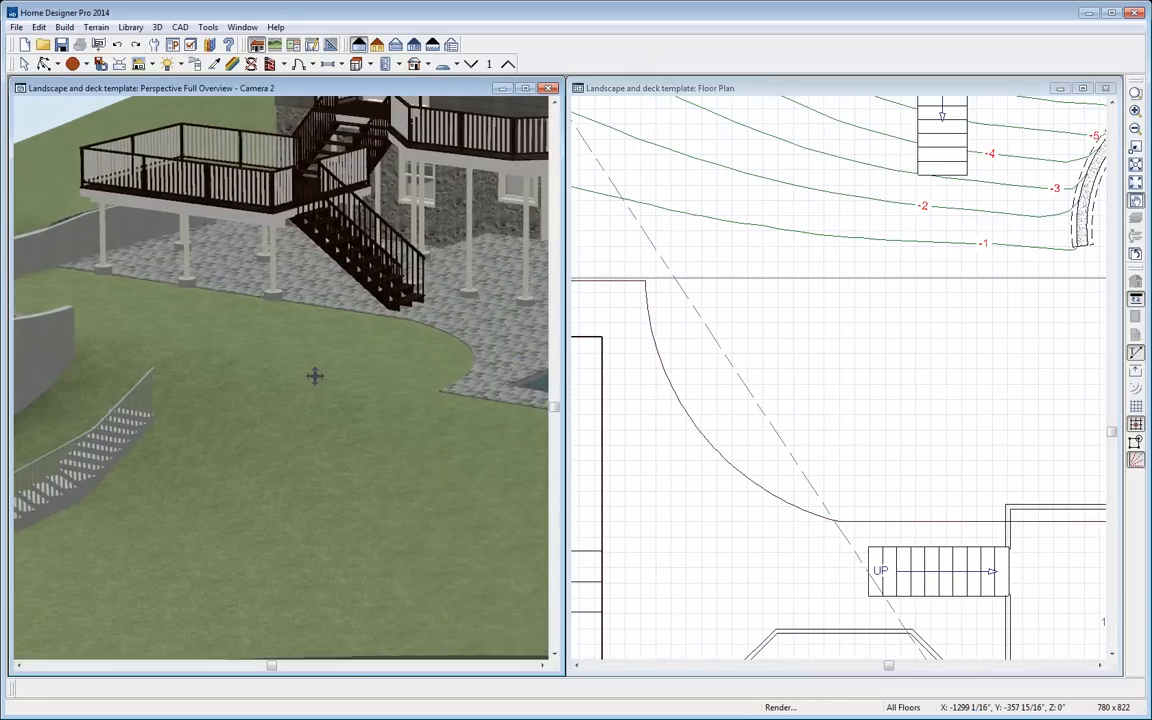
left_click(724, 426)
left_click(731, 435)
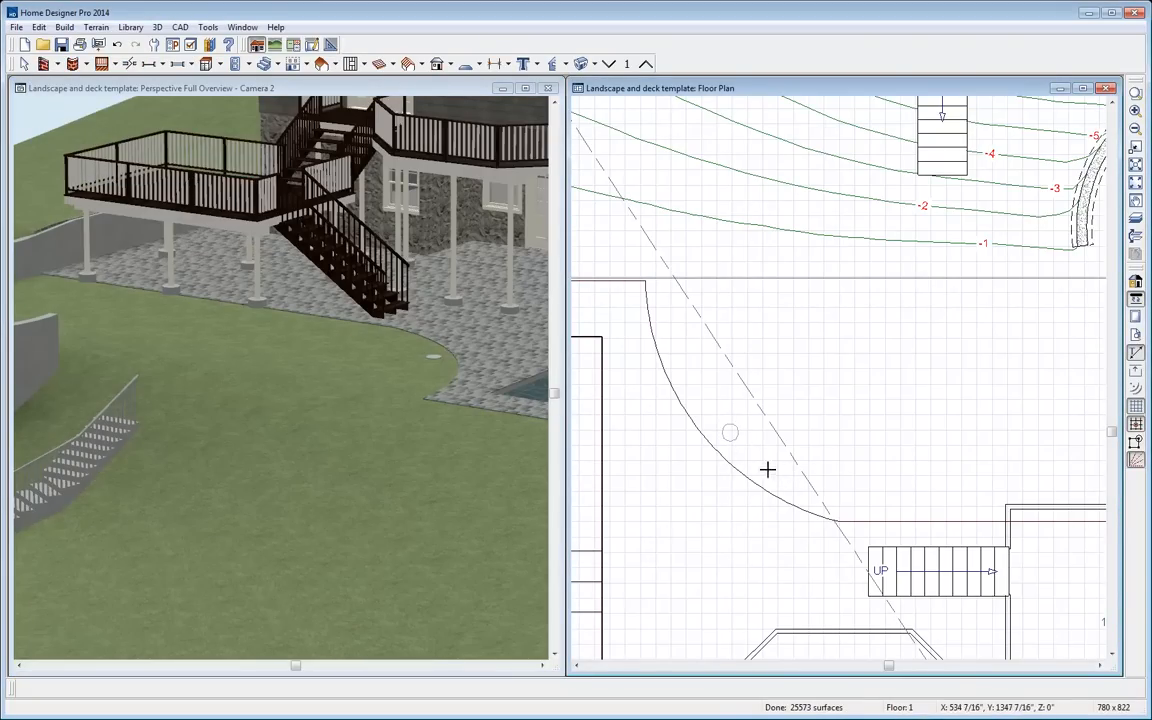
left_click(747, 460)
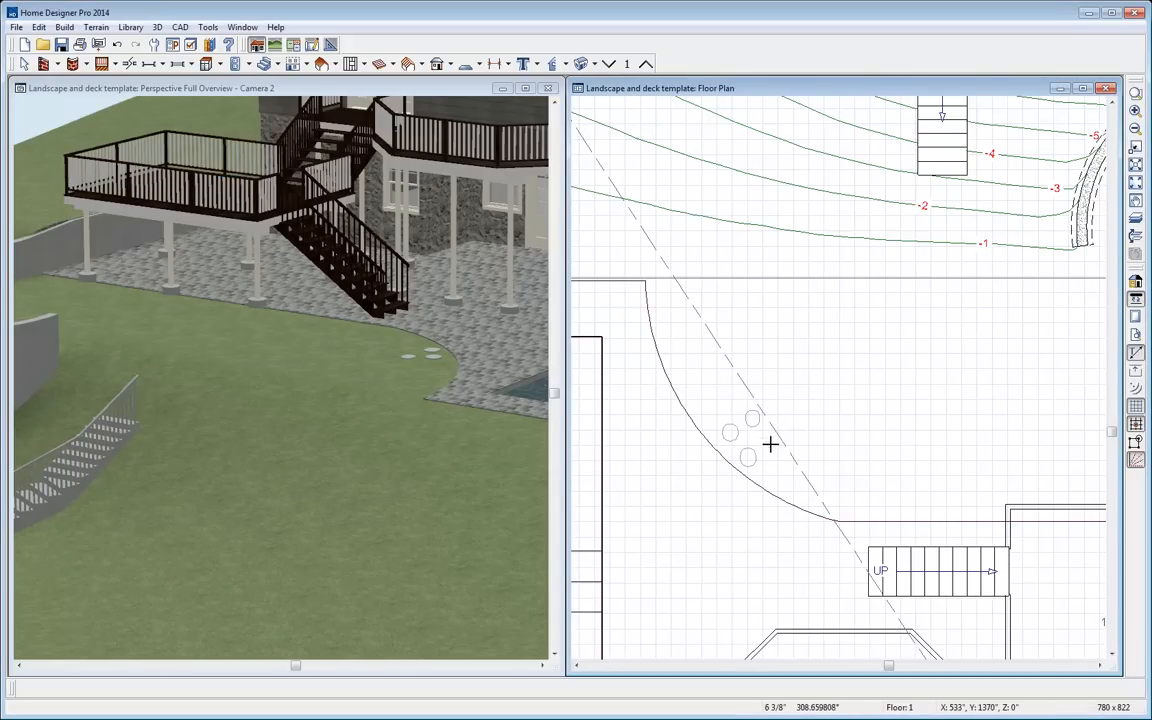
left_click(774, 447)
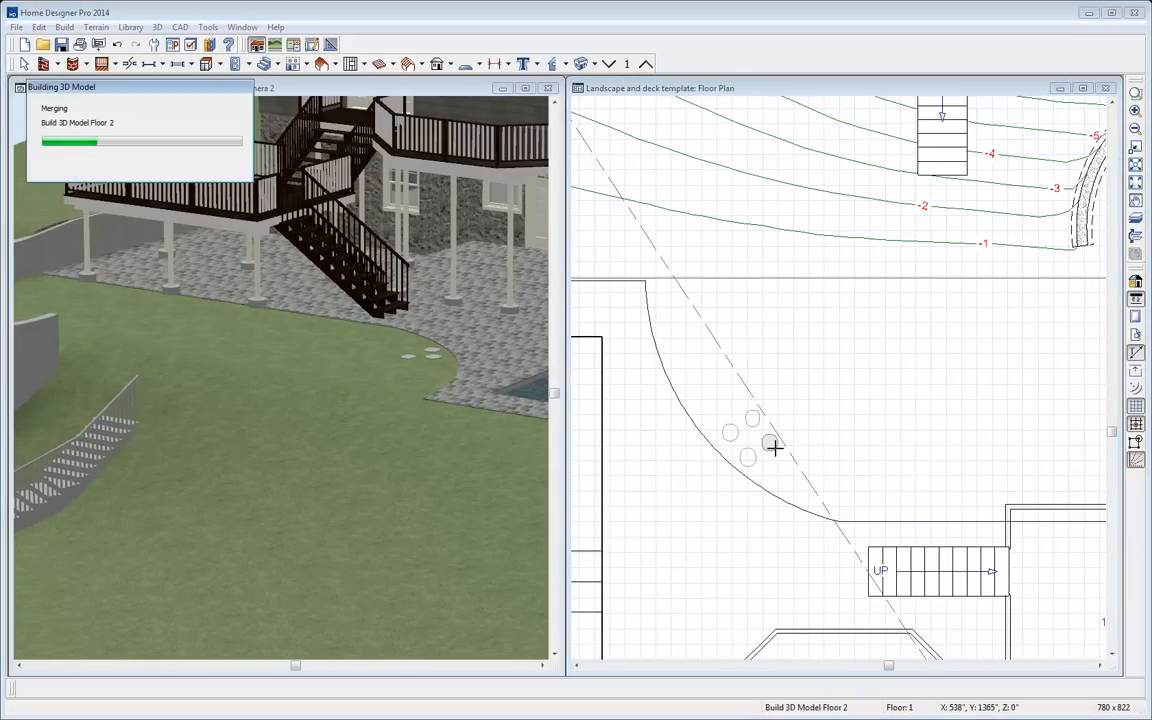
Shift two of the stepping stones slightly to even out the spacing within the cluster
key("space")
left_click(770, 443)
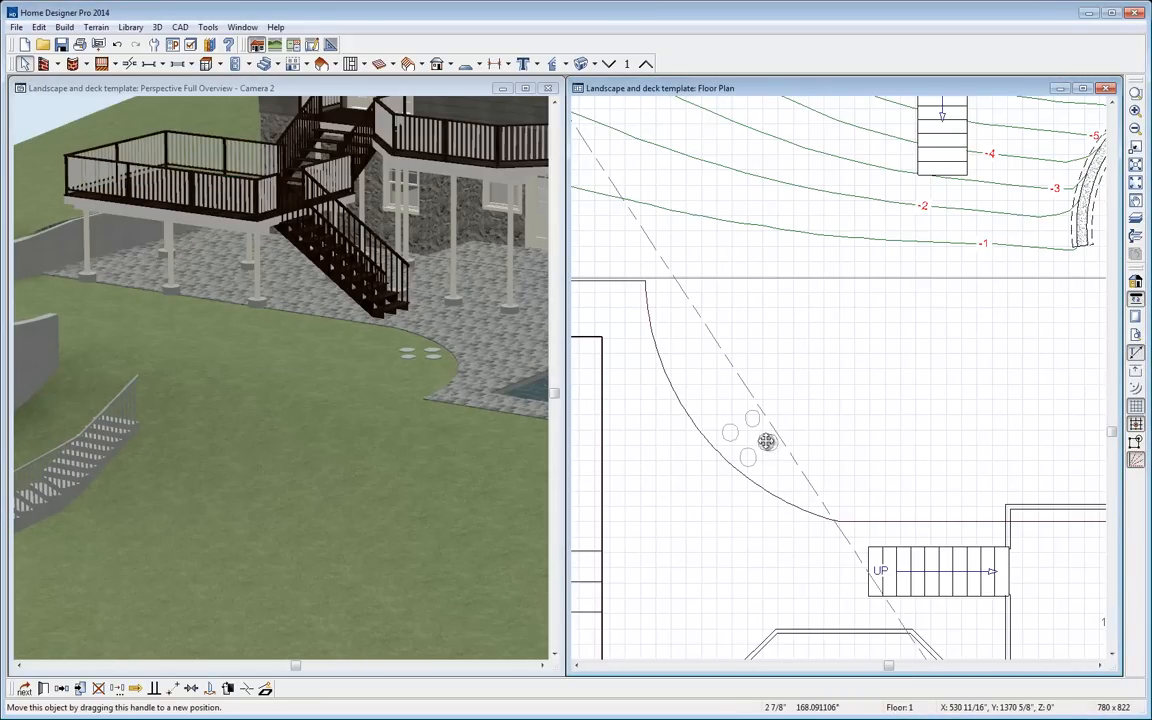
left_click_drag(766, 437, 730, 437)
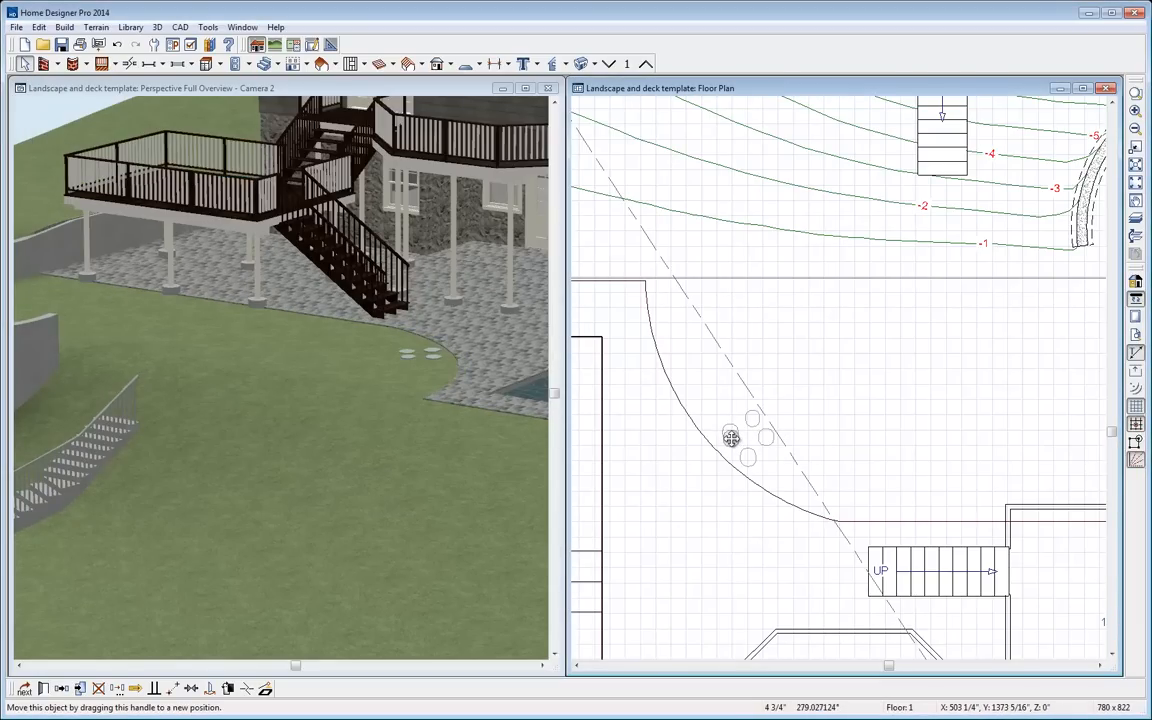
Group-select only the four stepping stones and copy them four times along a diagonal path toward the slope staircase
left_click_drag(730, 409, 769, 470)
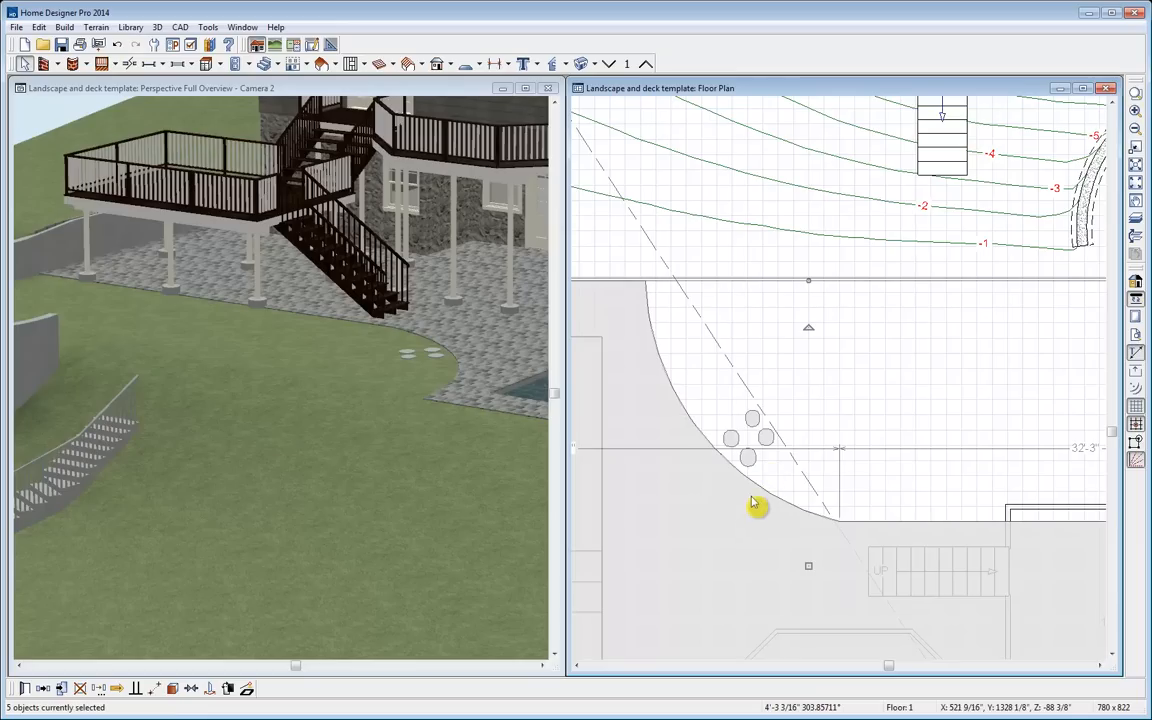
left_click(766, 495, "shift")
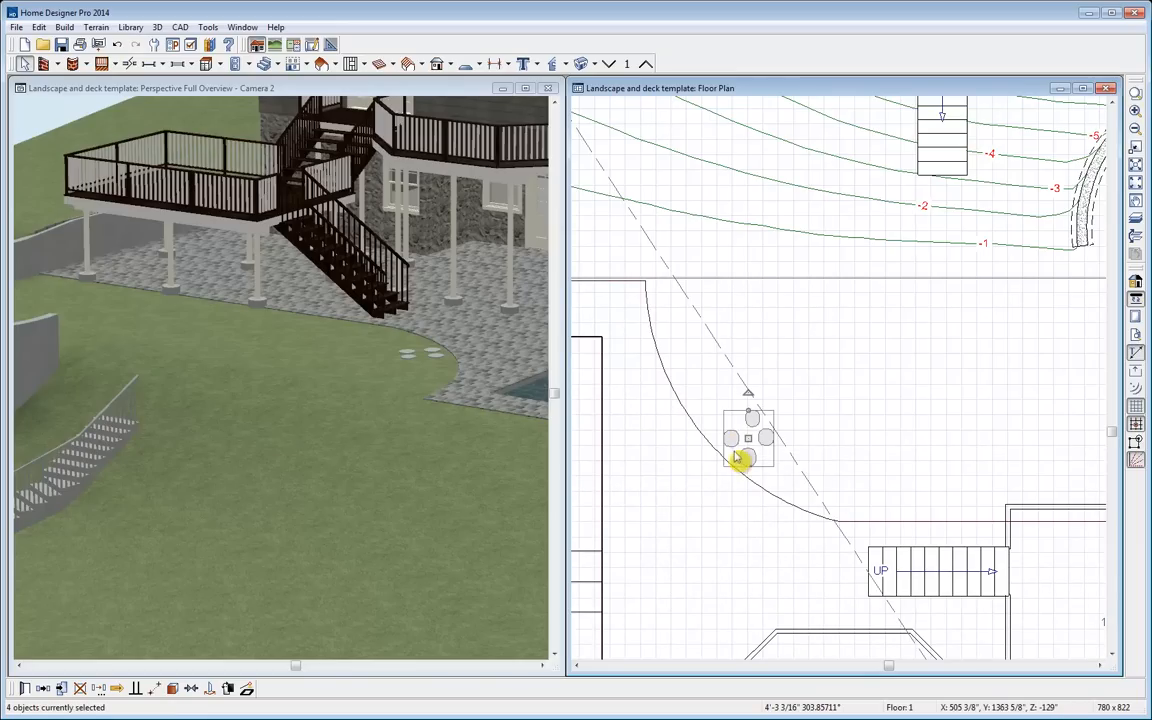
left_click(45, 690)
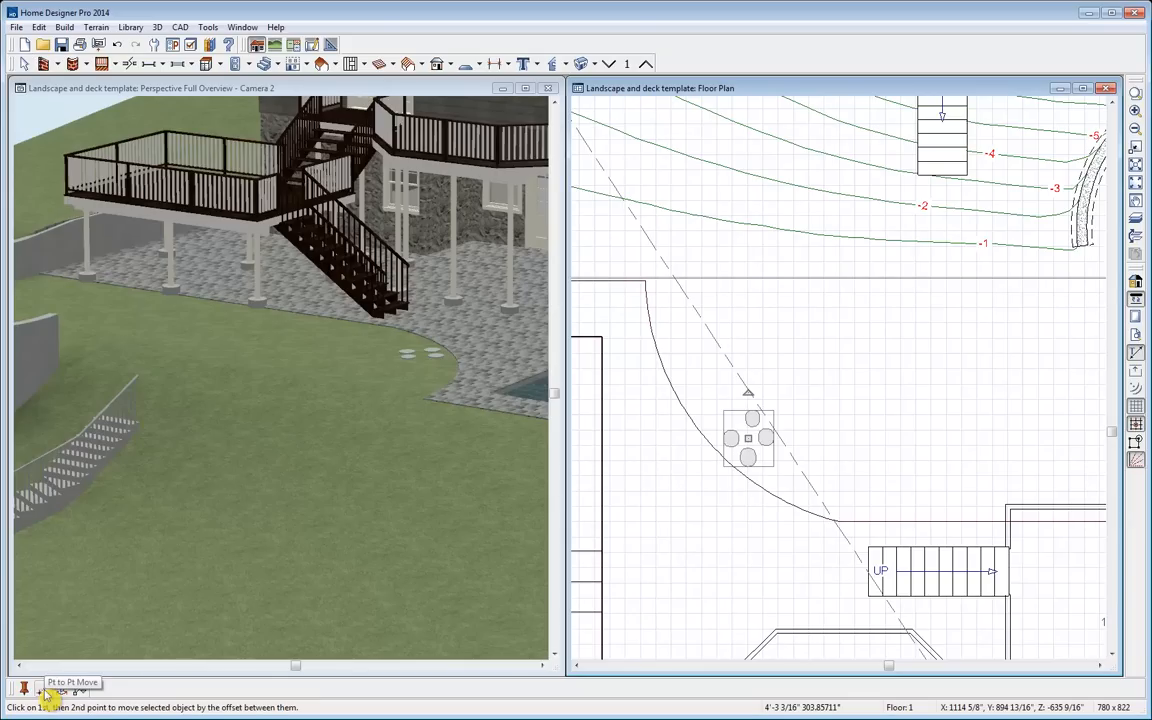
left_click(24, 688)
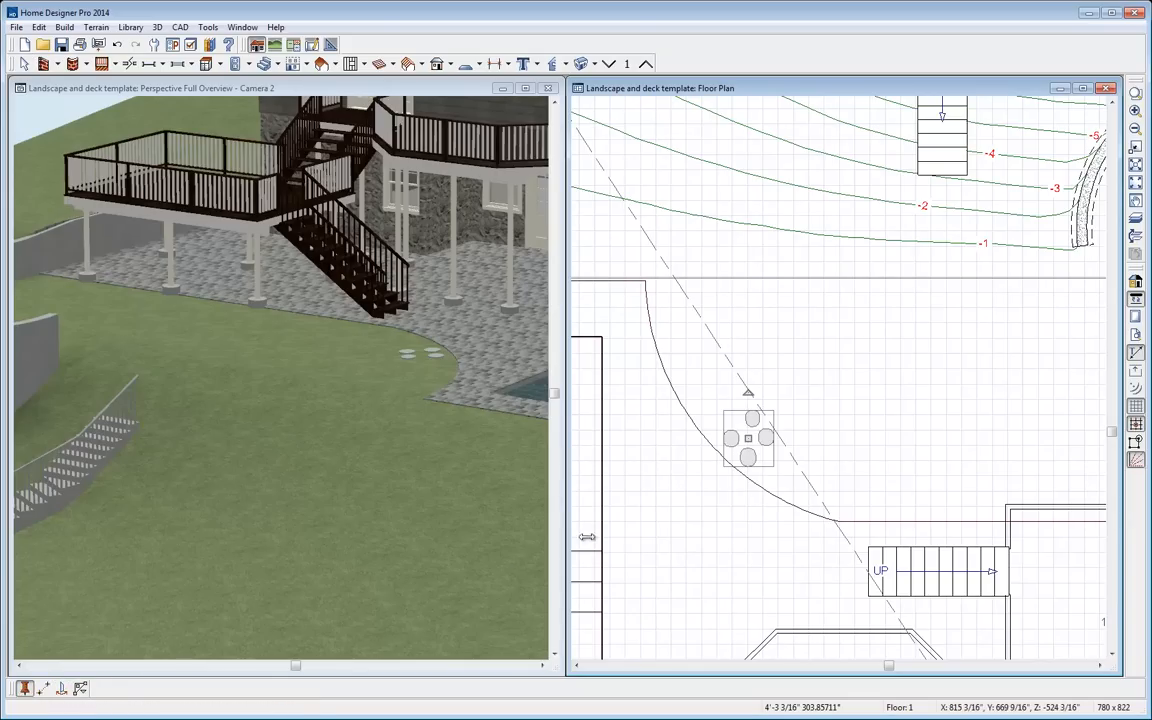
left_click_drag(751, 437, 860, 319)
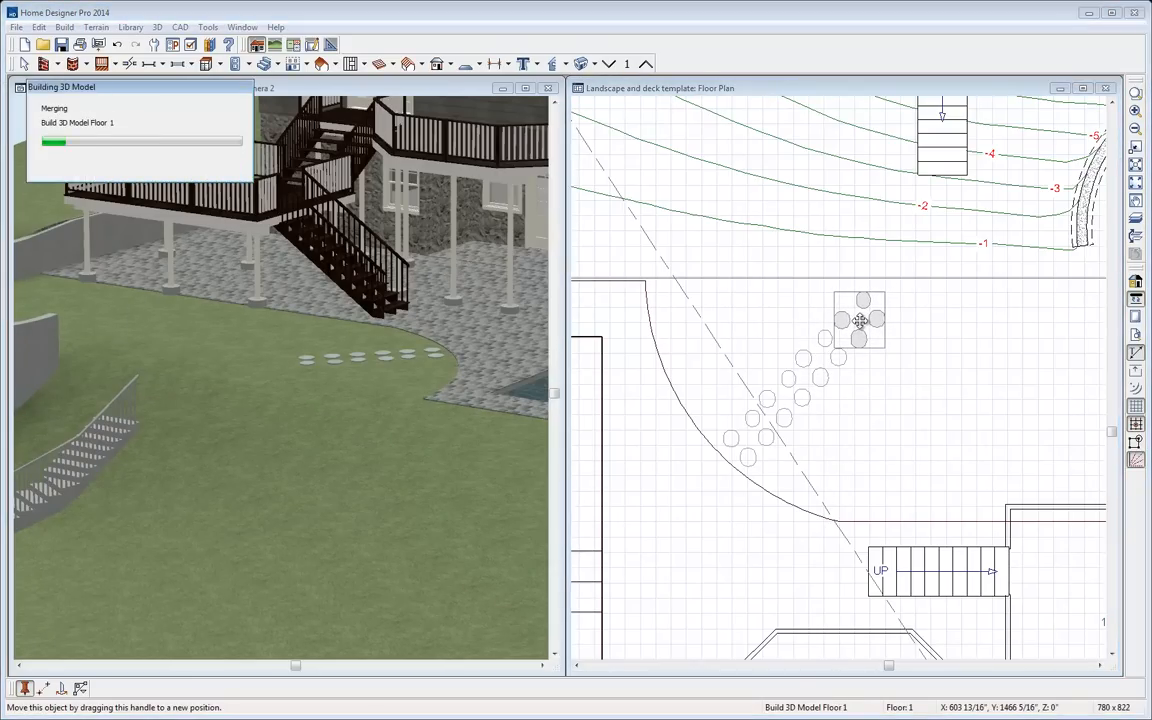
left_click_drag(859, 320, 895, 275)
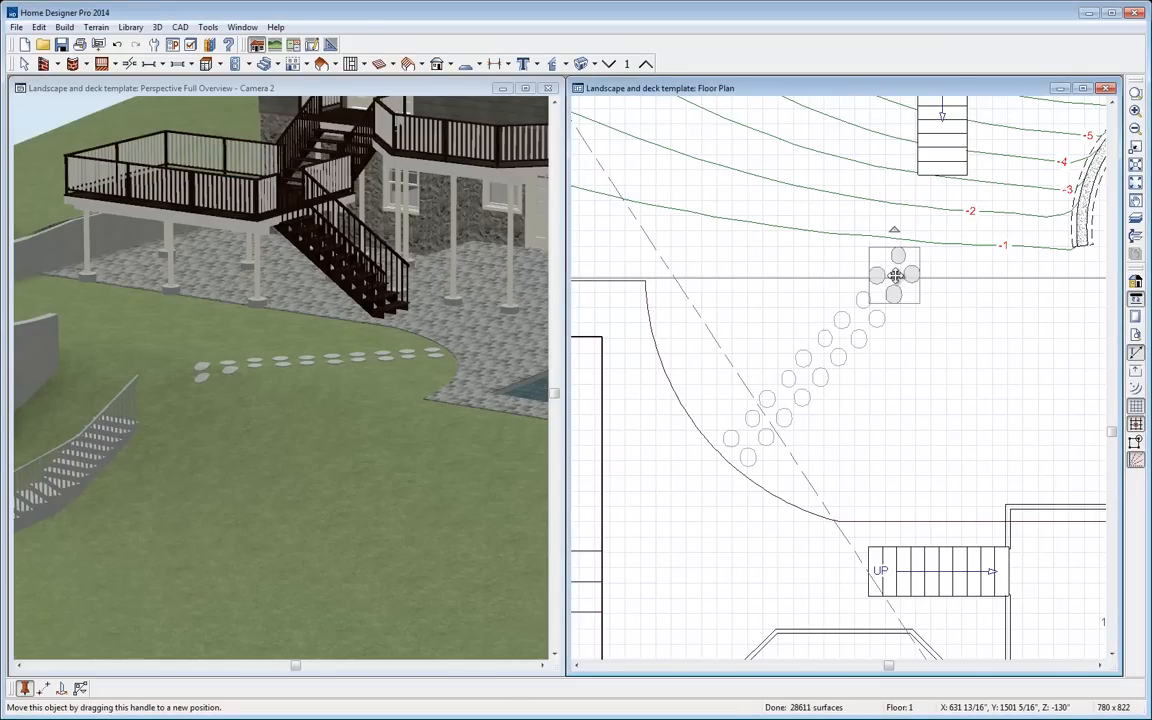
Delete the two stepping stones nearest the slope staircase and nudge one remaining end stone closer to the path
key("space")
left_click(896, 258)
left_click(916, 273, "shift")
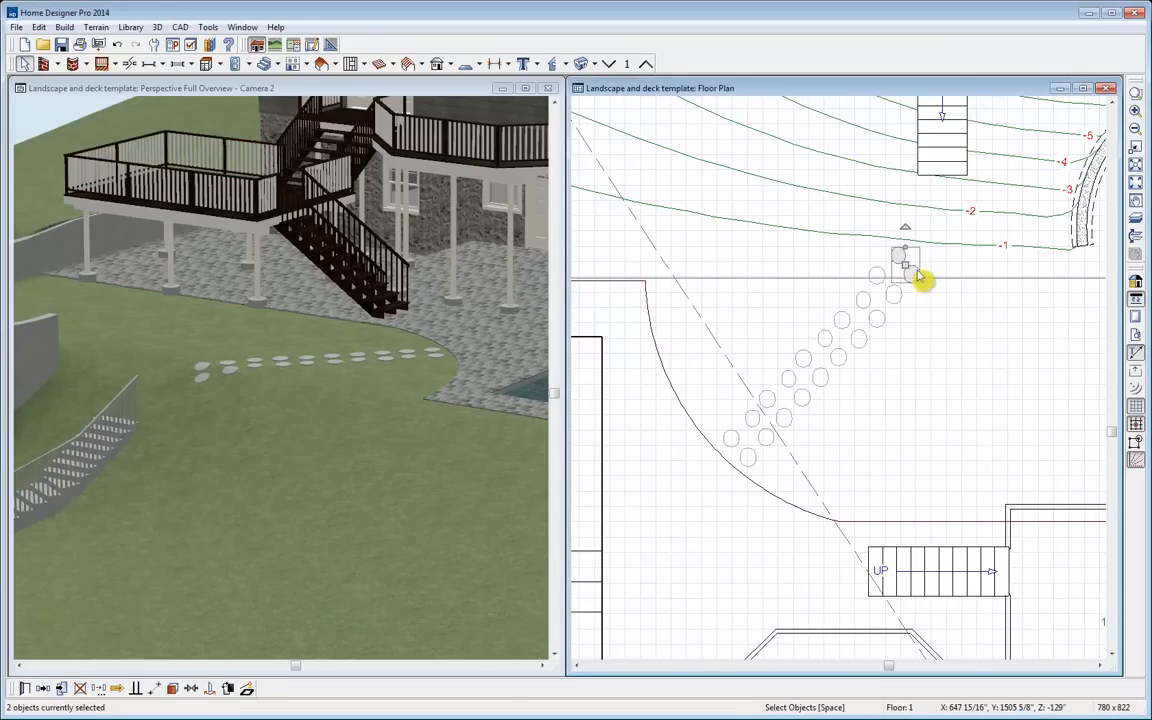
key("Delete")
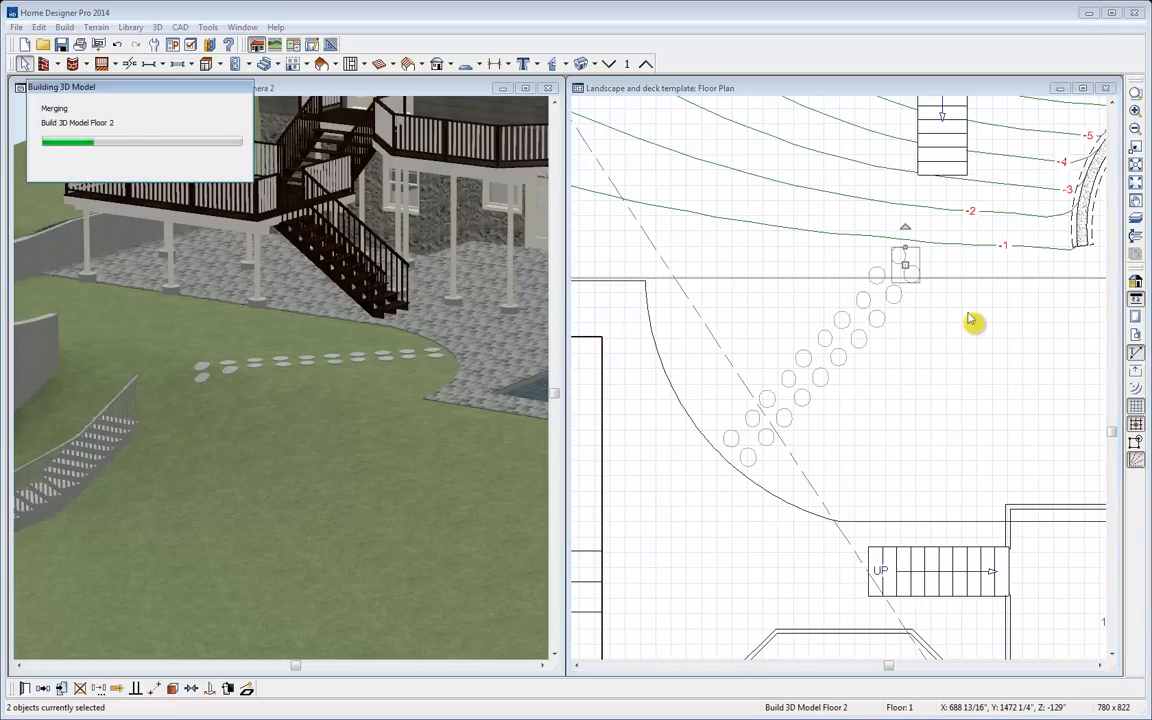
left_click(876, 274)
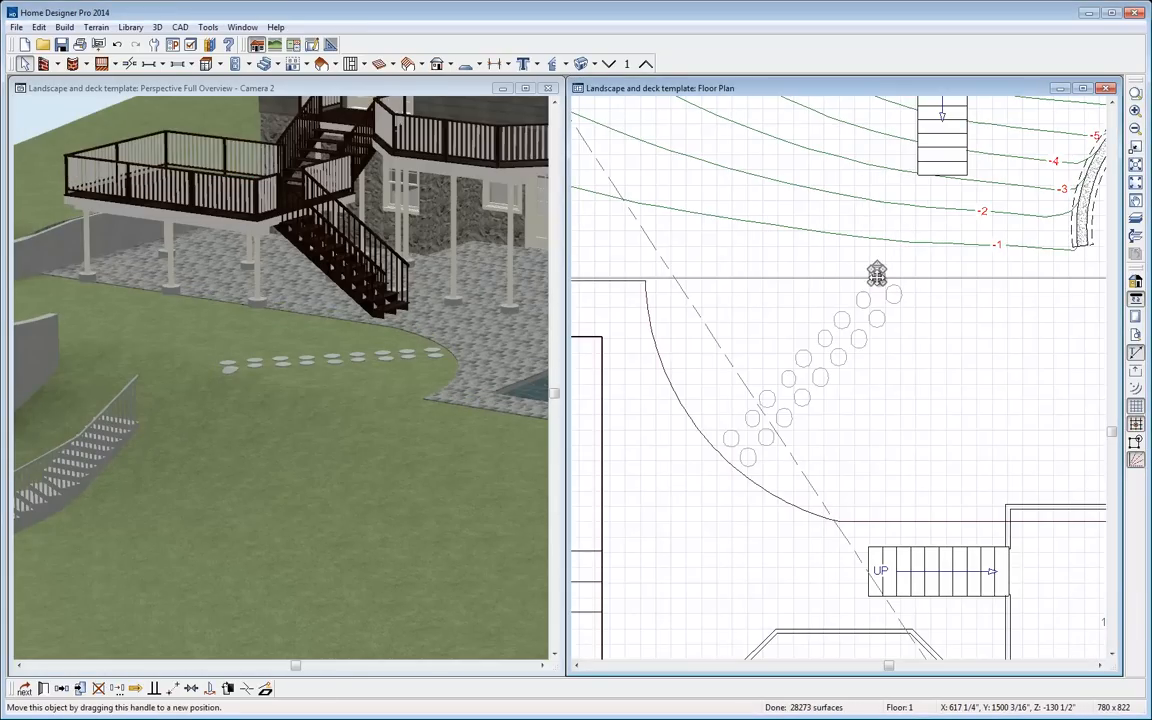
left_click_drag(876, 276, 878, 283)
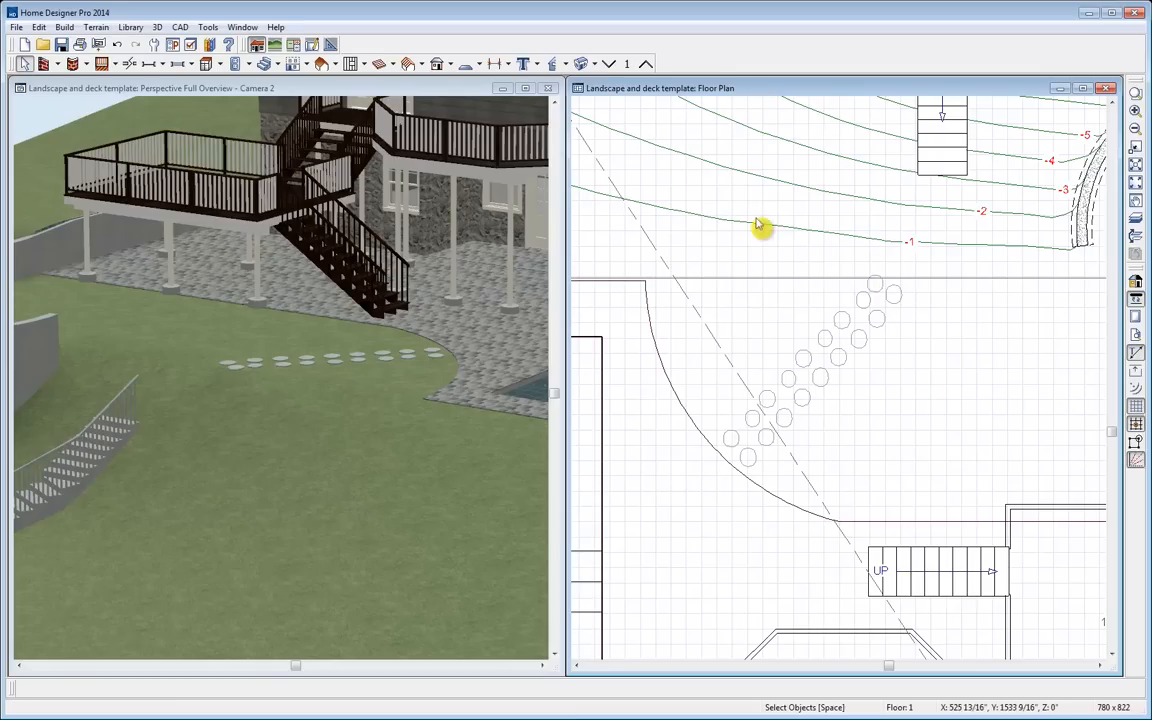
Open the library browser and expand the user catalog down to the Land+deck library folder inside KL
left_click(131, 27)
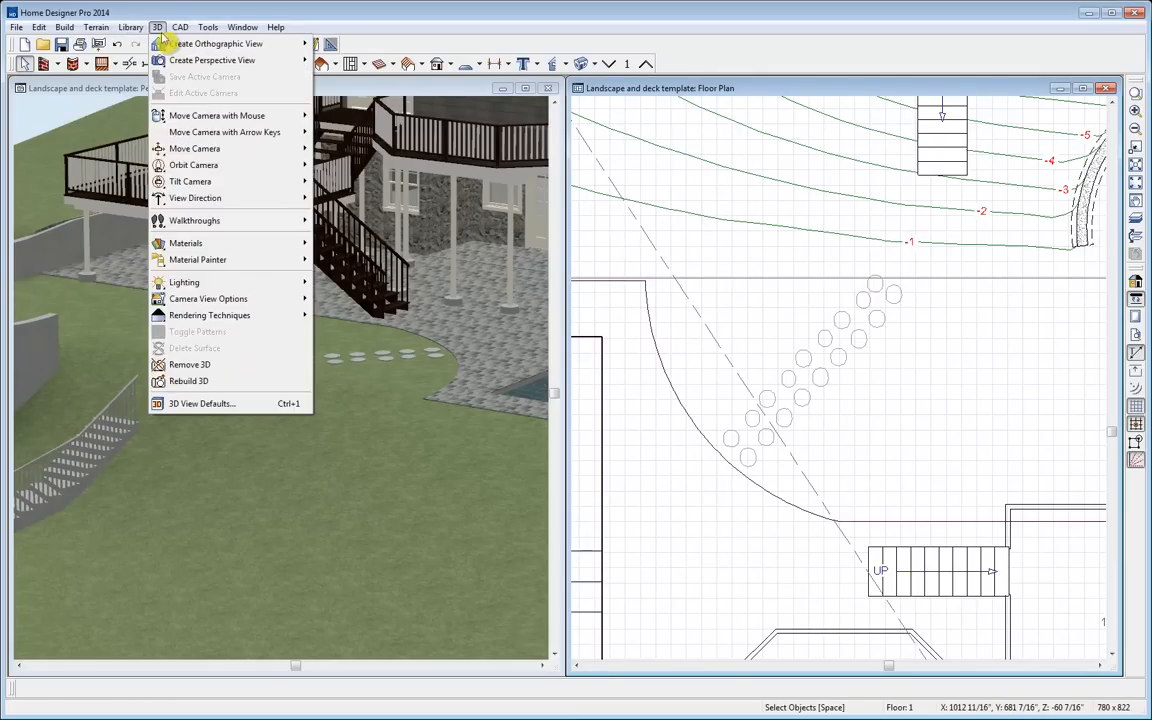
left_click(150, 45)
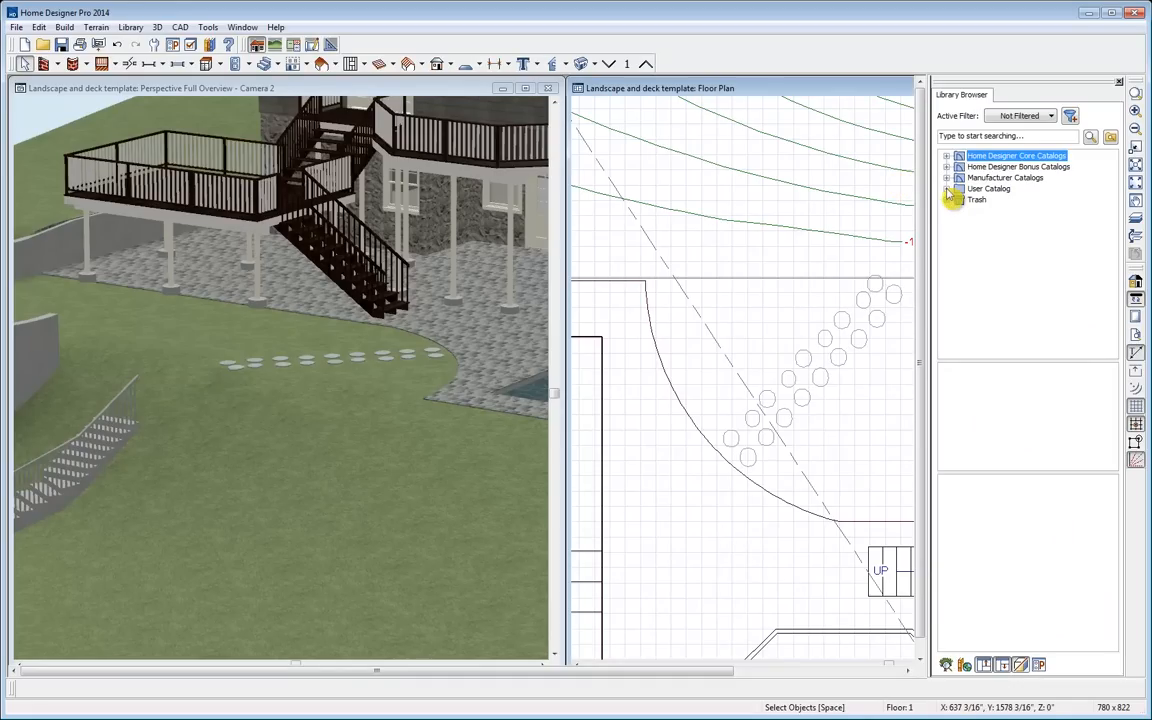
middle_click(823, 271)
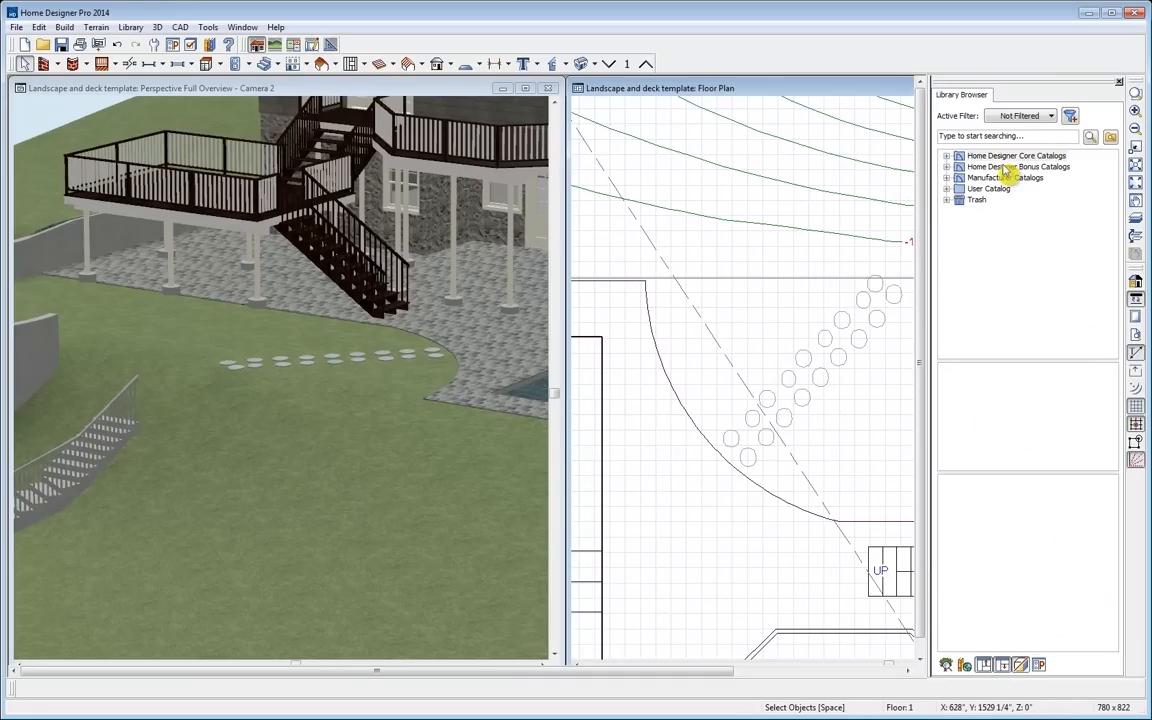
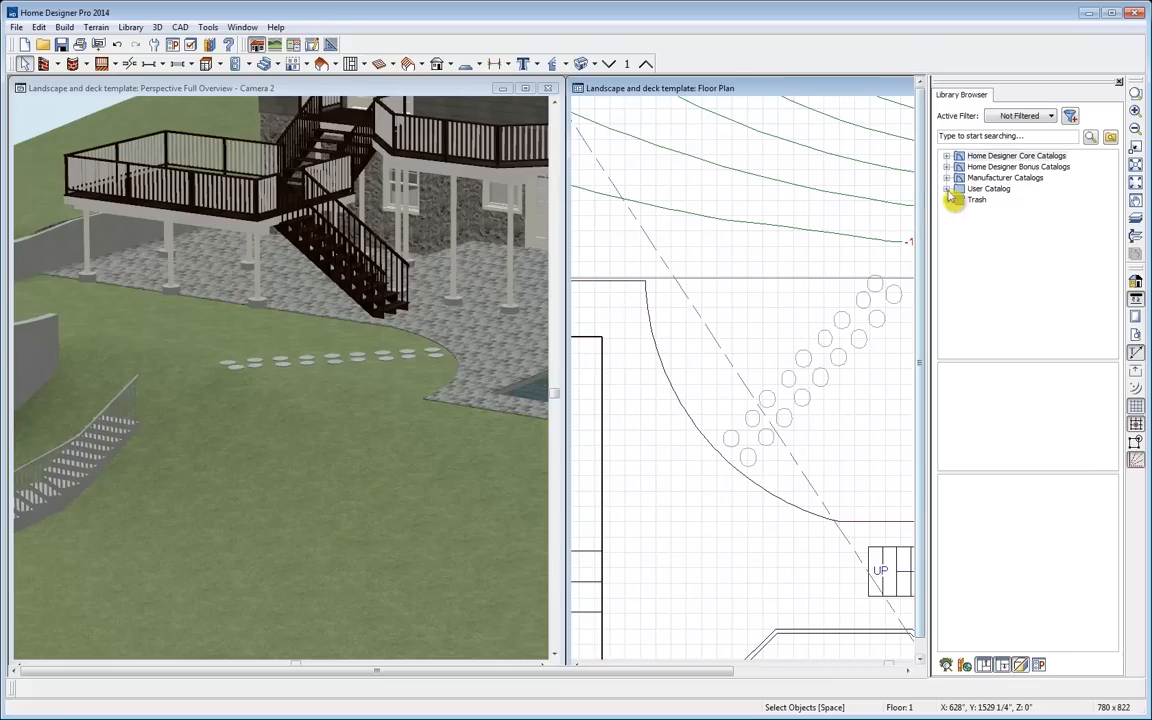
left_click(947, 190)
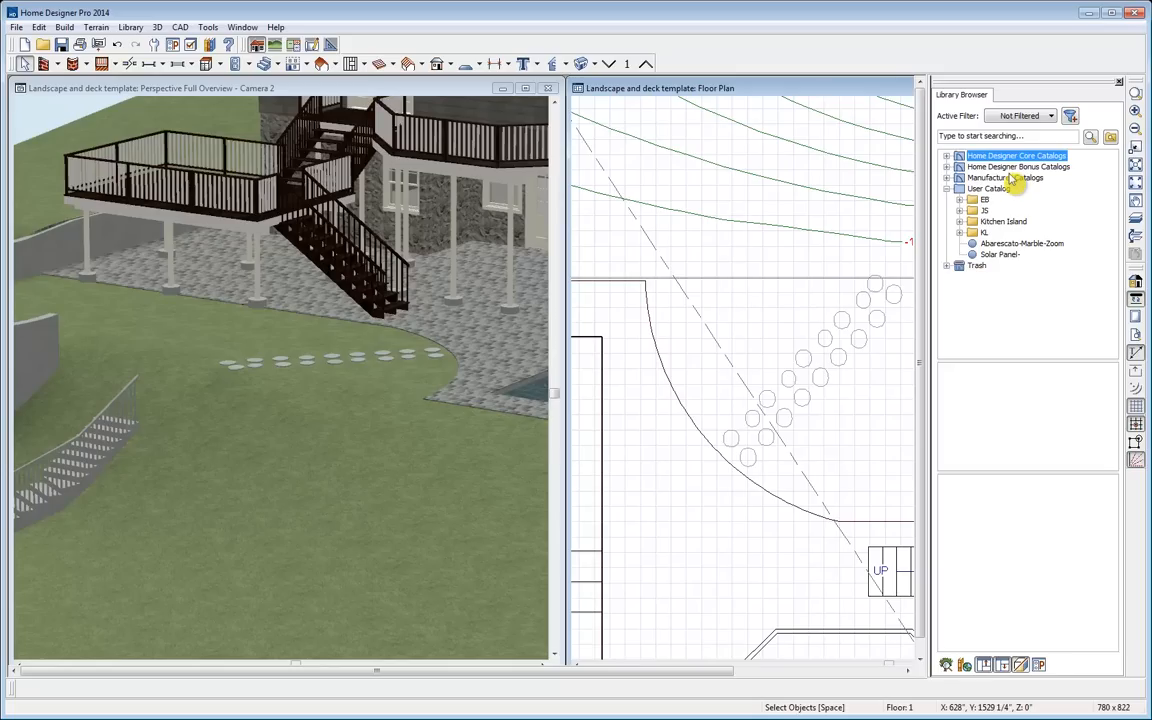
left_click(959, 233)
left_click(972, 243)
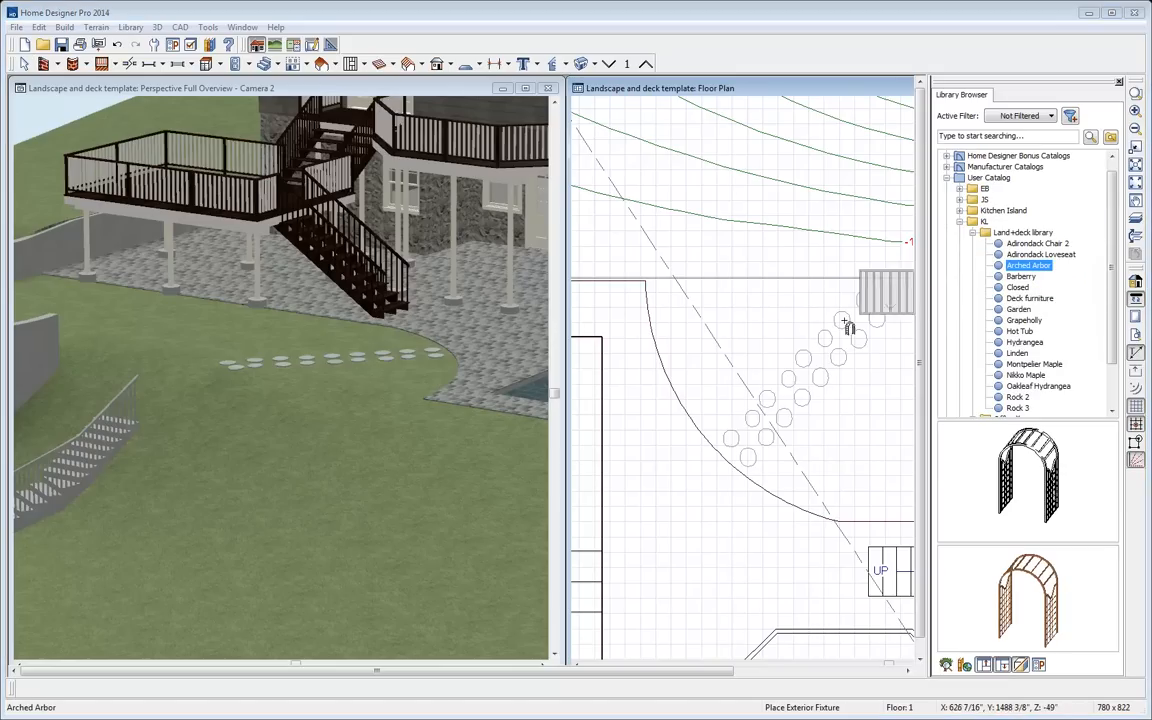
Place an Arched Arbor at the slope-side end of the stepping-stone path and rotate it to line up with the path
middle_click_drag(845, 321, 700, 392)
left_click(759, 348)
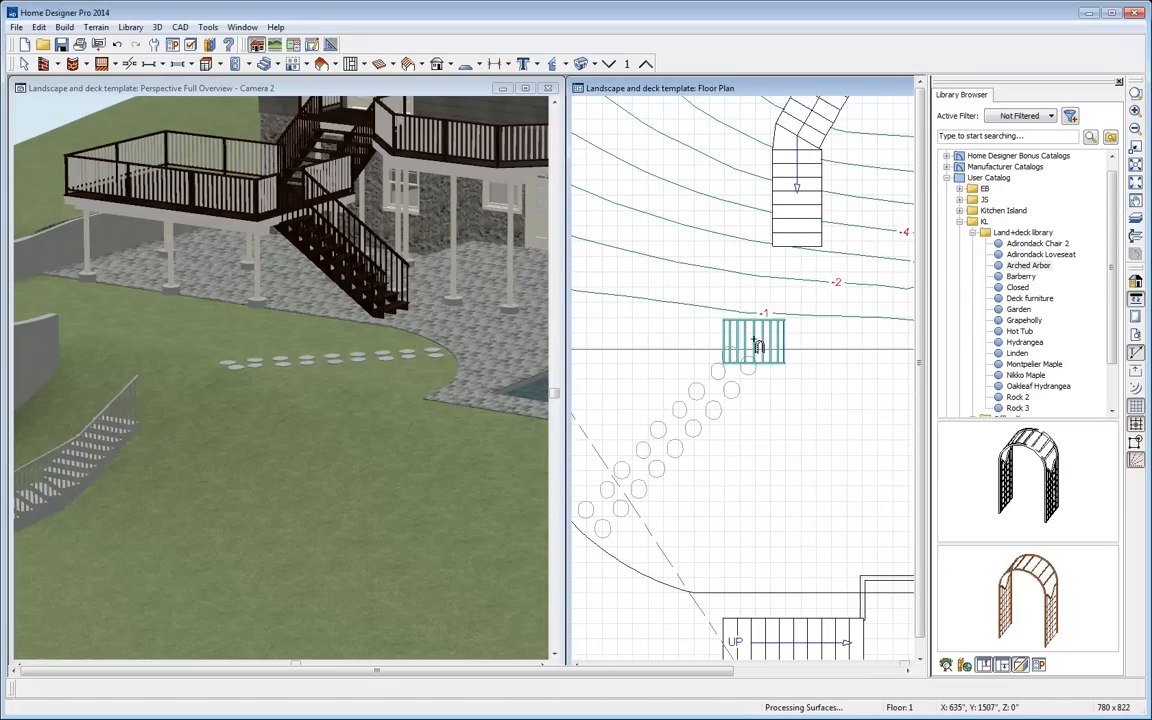
left_click_drag(751, 393, 729, 390)
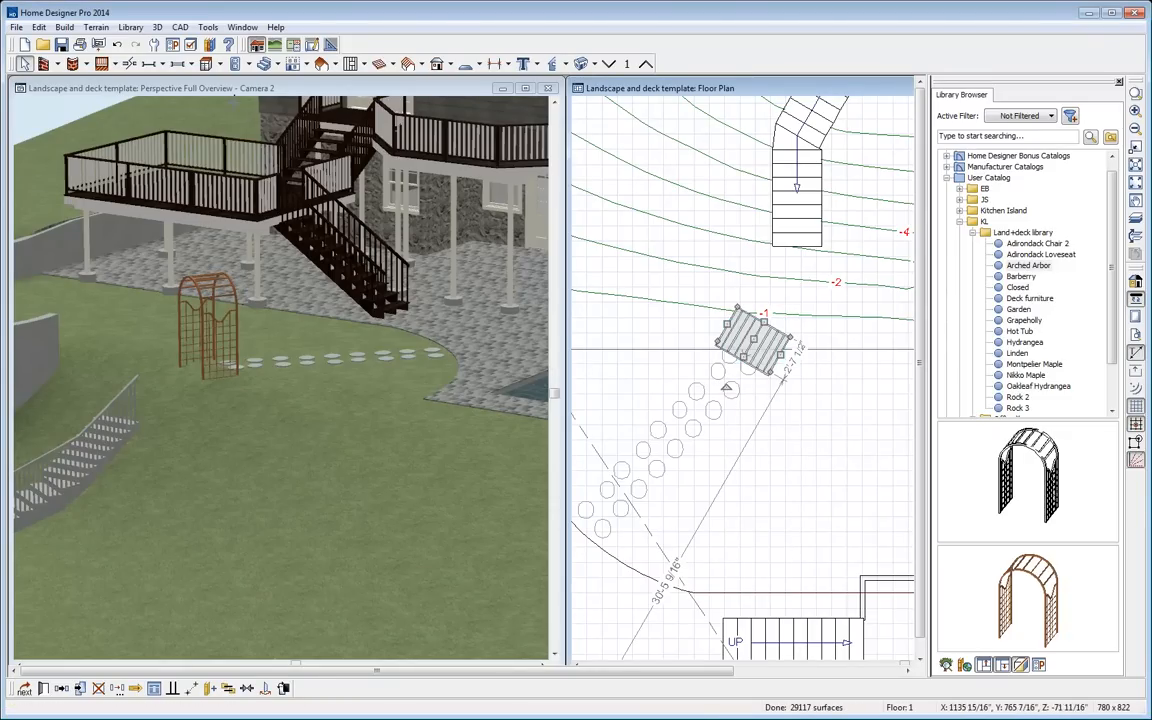
Pick up the deck's Color - Bone material with the Material Eyedropper and paint the arched arbor with it
left_click(218, 89)
left_click(196, 64)
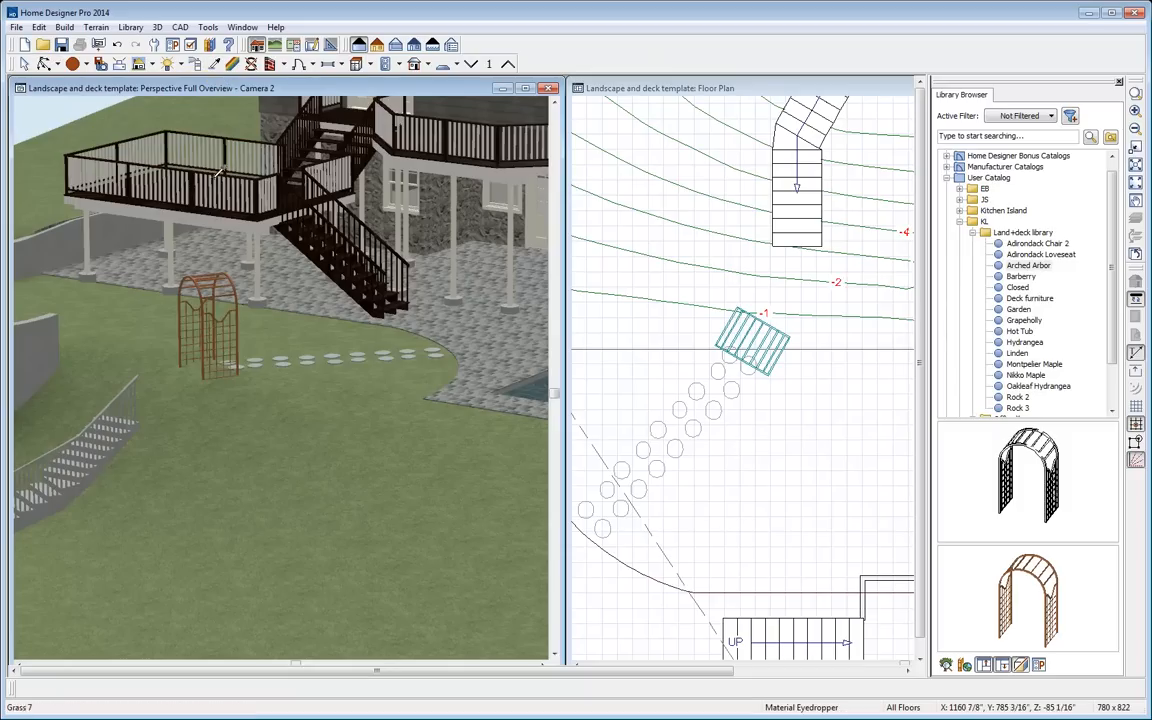
left_click(172, 230)
scroll(210, 305, "up", 5)
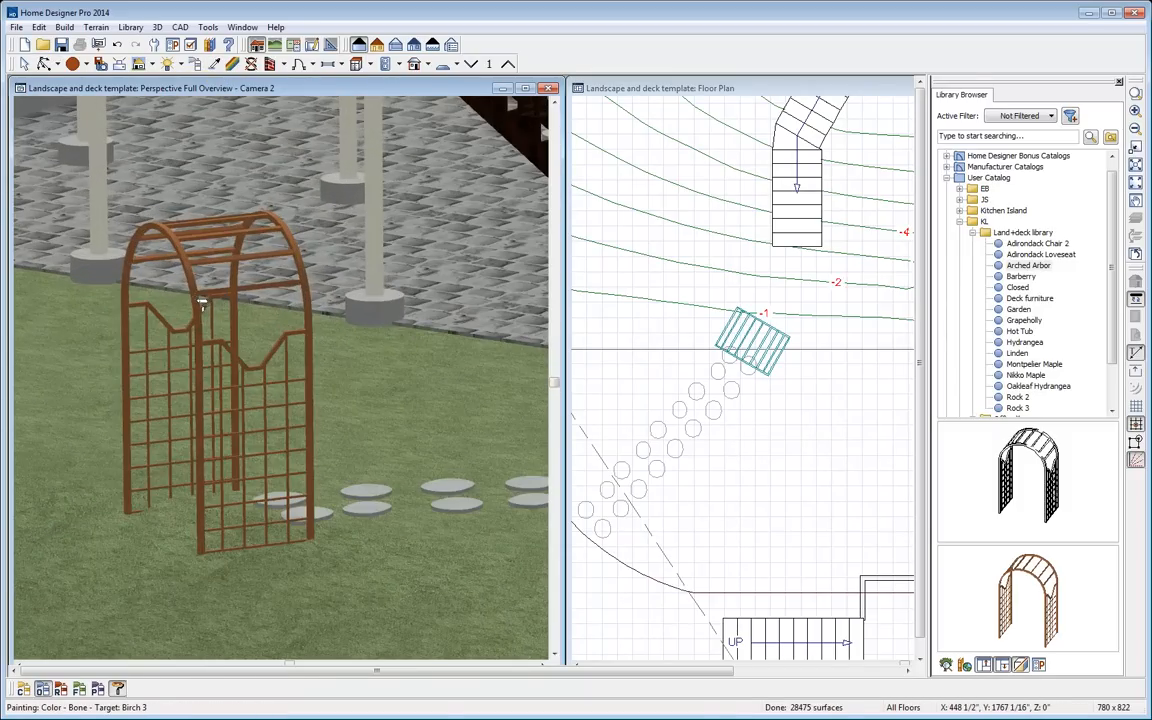
left_click(201, 305)
scroll(384, 383, "down", 4)
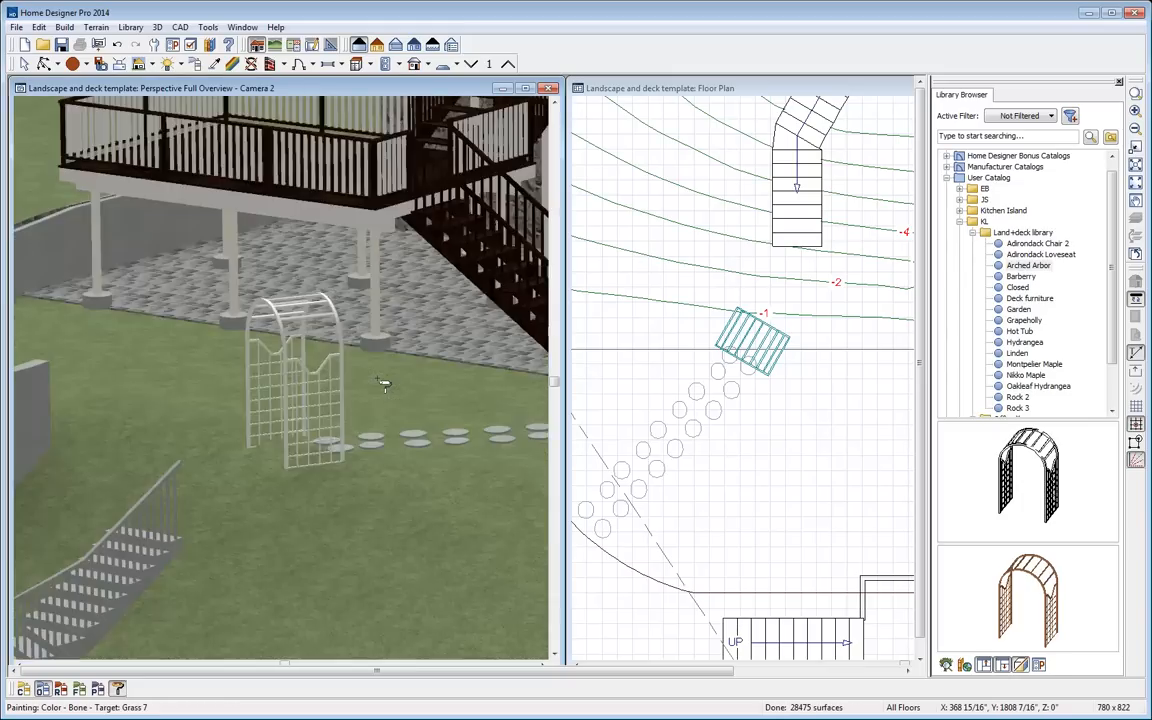
scroll(384, 383, "down", 3)
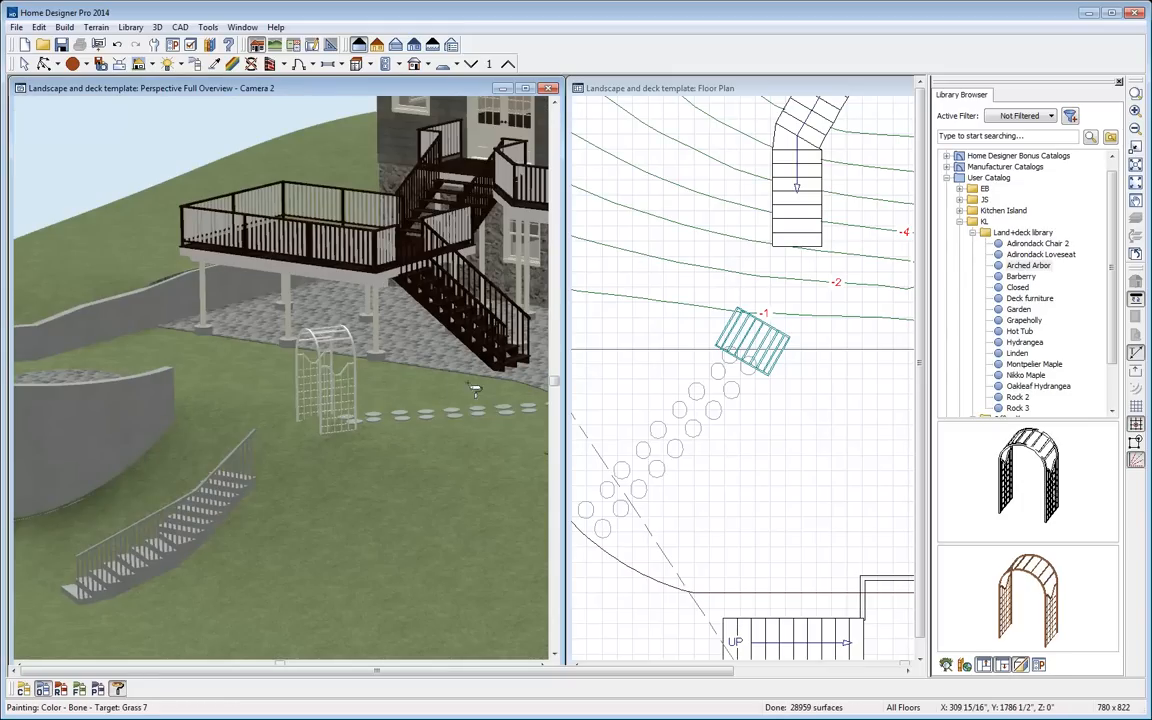
middle_click_drag(468, 384, 554, 390)
key("space")
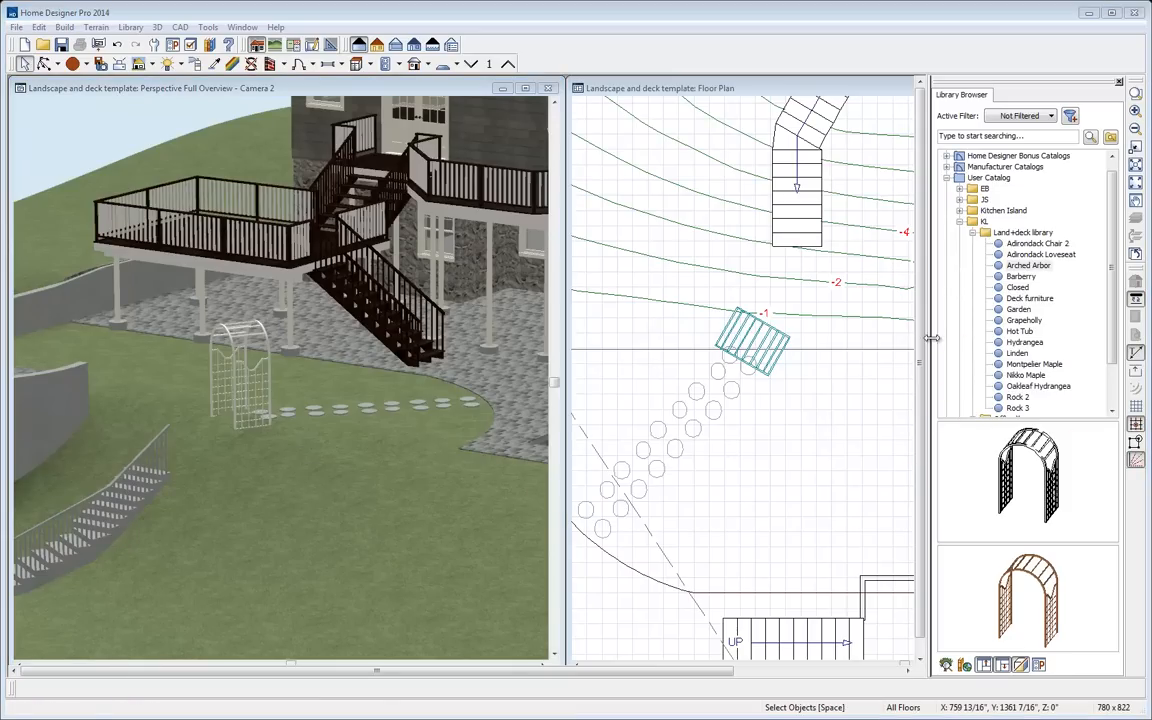
Place two Adirondack Chair 2 objects side by side in the circle enclosed by the curved retaining wall
middle_click_drag(833, 462, 822, 311)
scroll(822, 311, "down", 2)
scroll(826, 318, "down", 3)
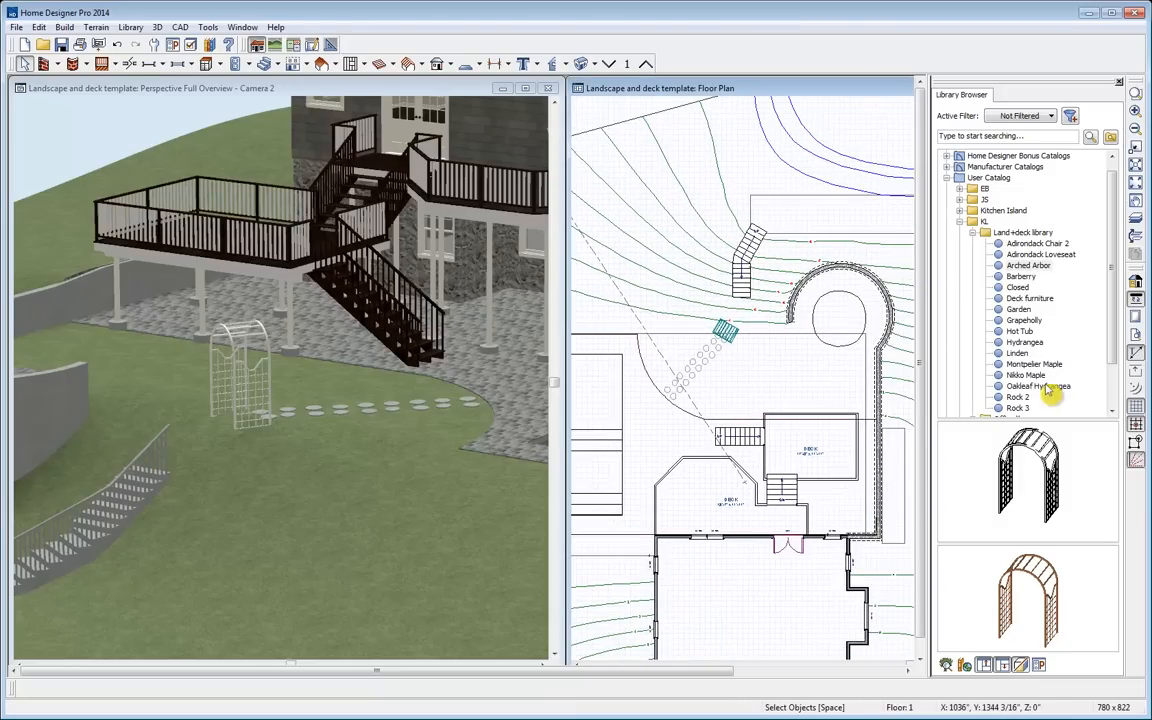
left_click(1048, 245)
left_click(829, 322)
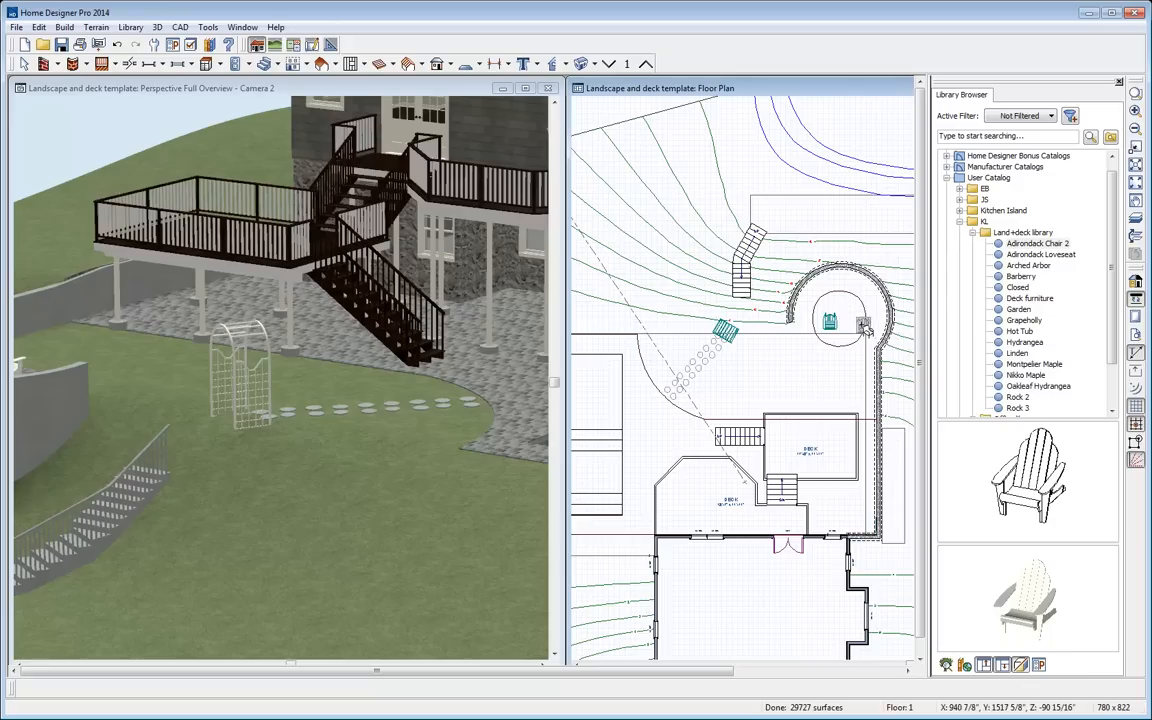
key("space")
Rotate the Adirondack chairs so they are angled differently from each other within the circle
left_click(849, 322)
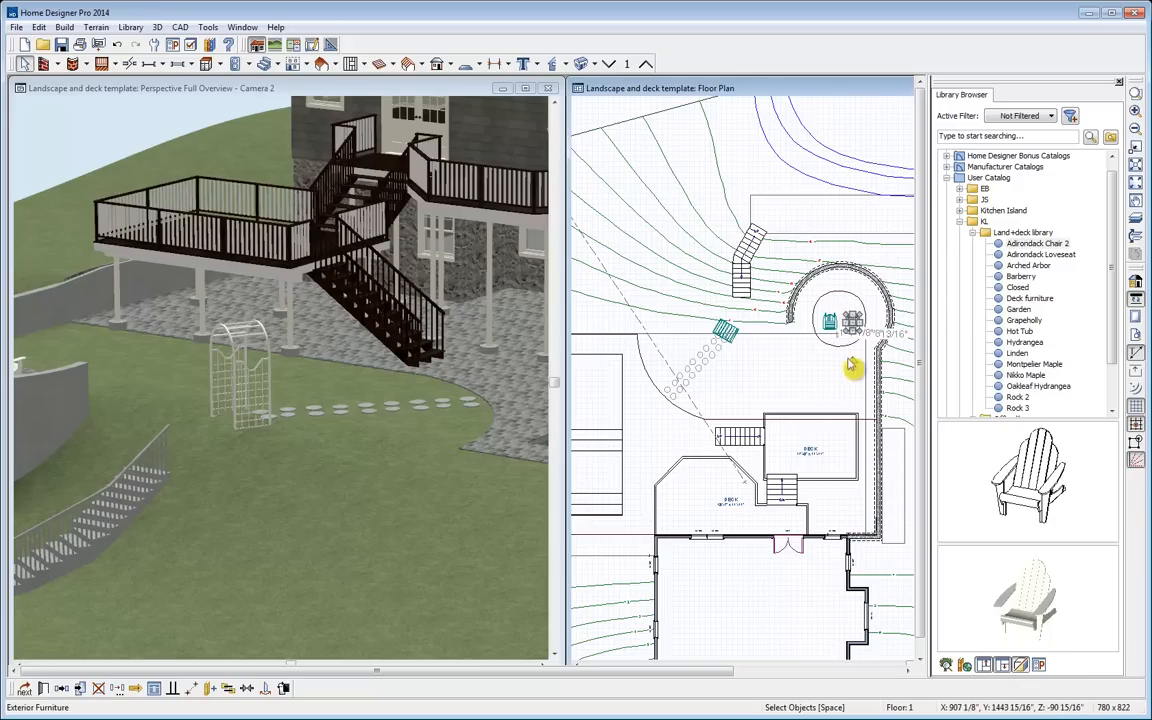
left_click_drag(852, 360, 840, 315)
left_click(833, 326)
left_click_drag(833, 359, 850, 304)
Place the Deck furniture block on the angled upper deck and shift it toward the outer railing
left_click(1043, 300)
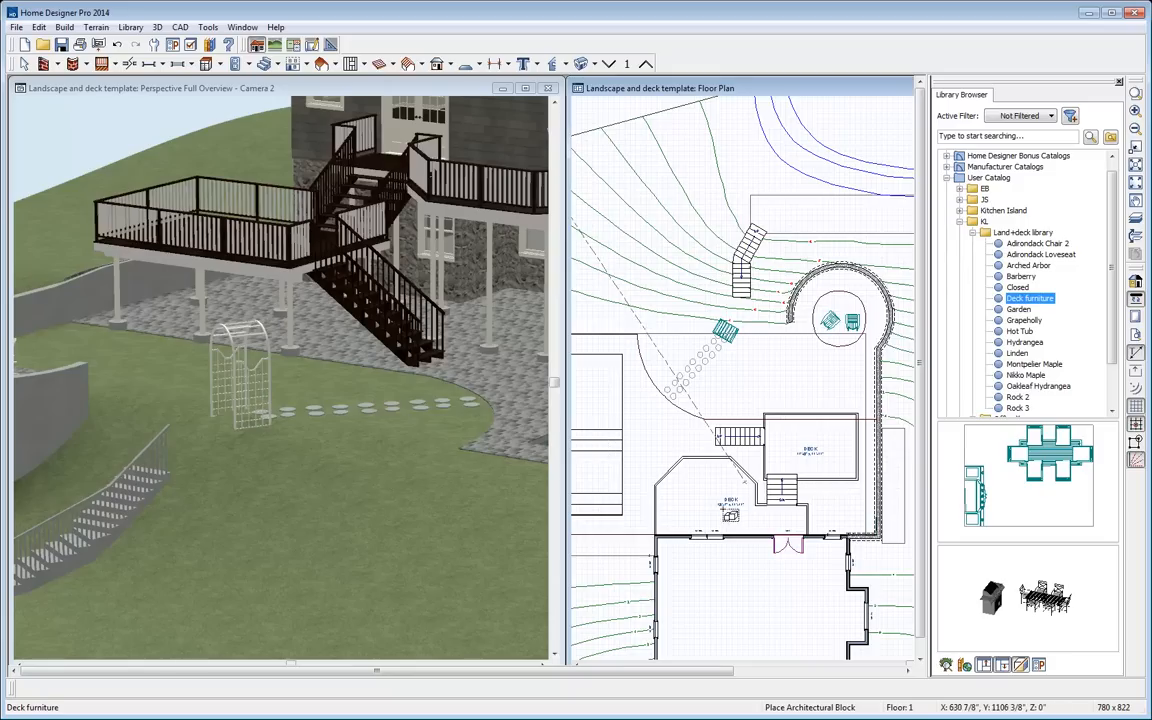
scroll(724, 508, "up", 3)
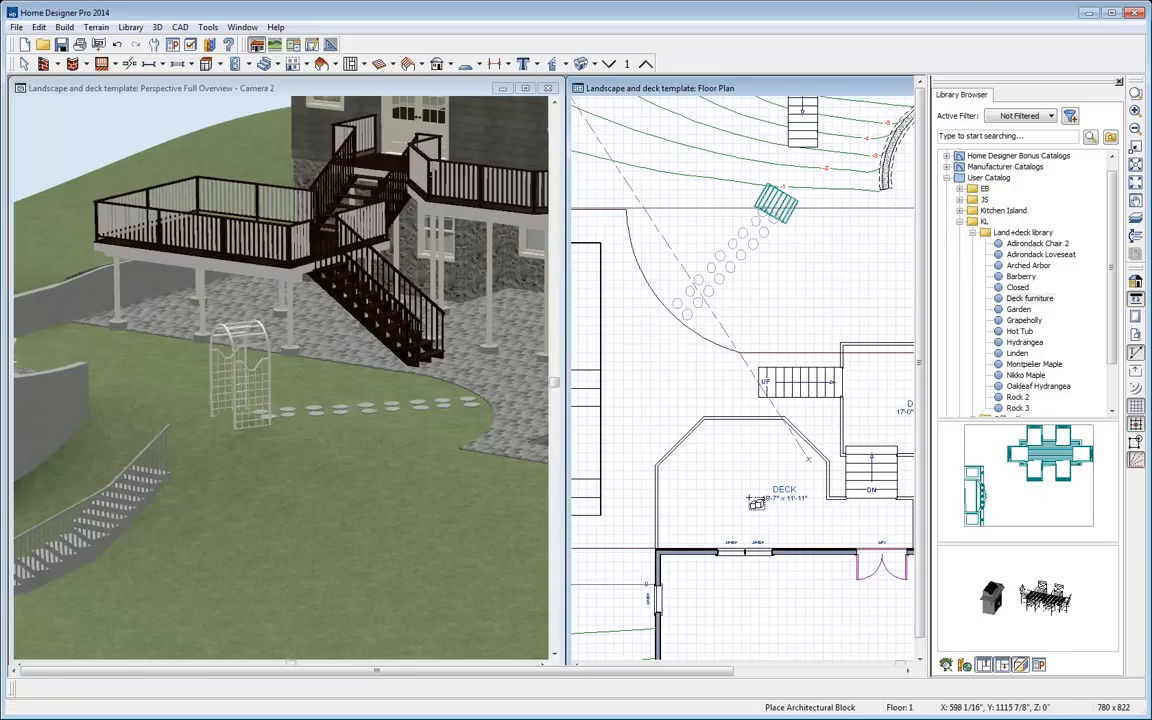
left_click(752, 500)
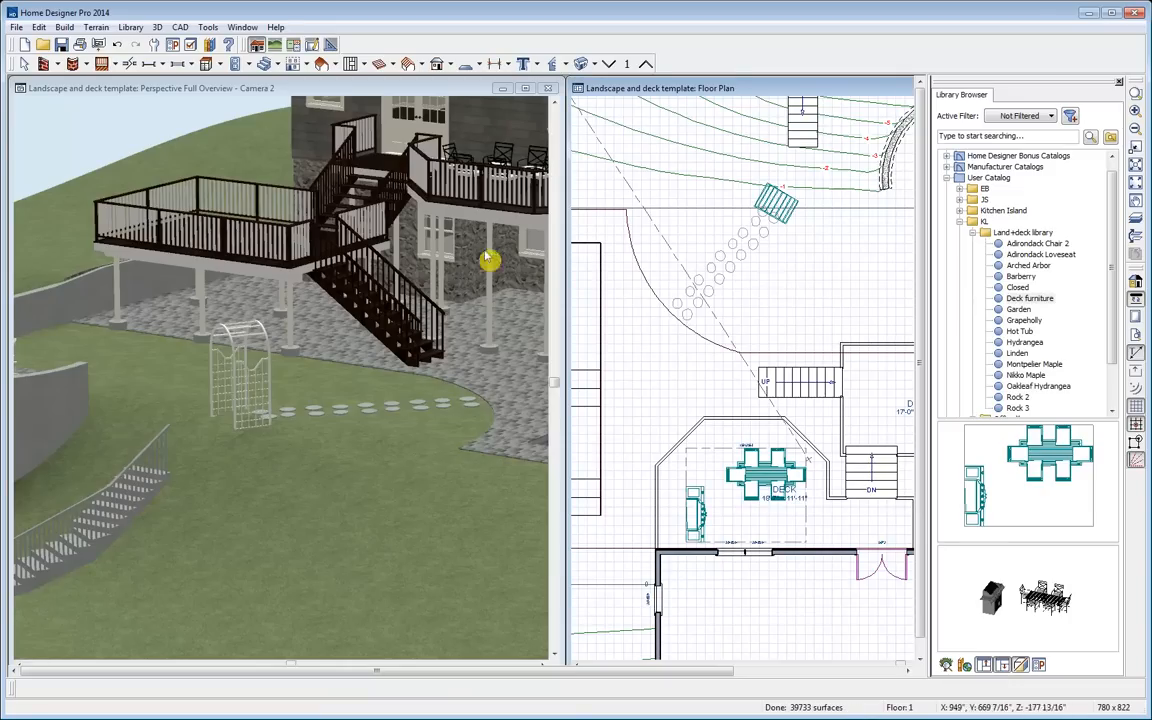
key("space")
left_click(762, 487)
left_click_drag(747, 495, 723, 484)
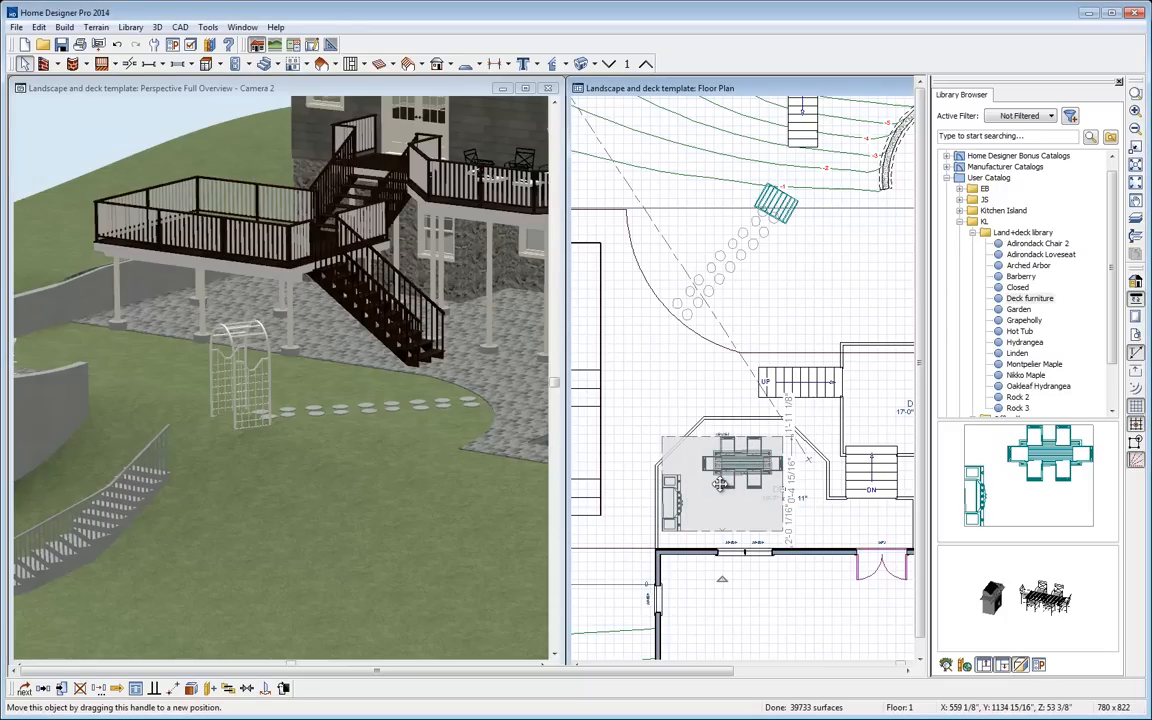
Explode the deck furniture block into separate components and check that its chairs and table can be selected individually
middle_click_drag(499, 260, 334, 326)
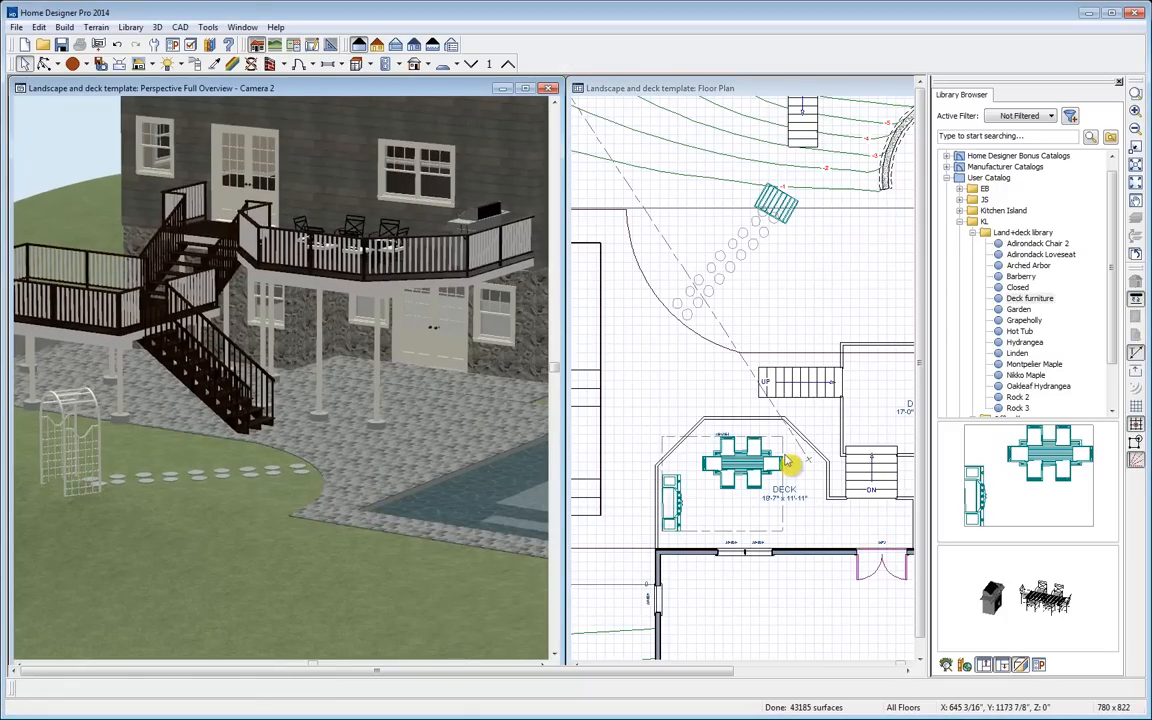
left_click(748, 470)
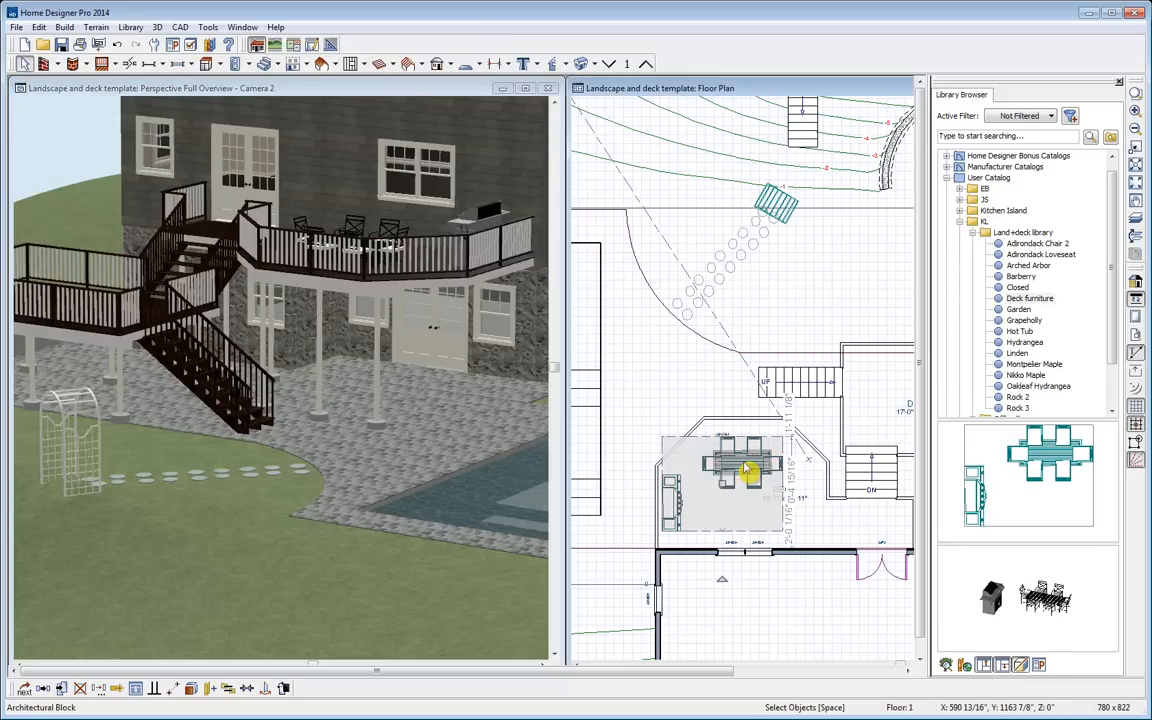
left_click(197, 690)
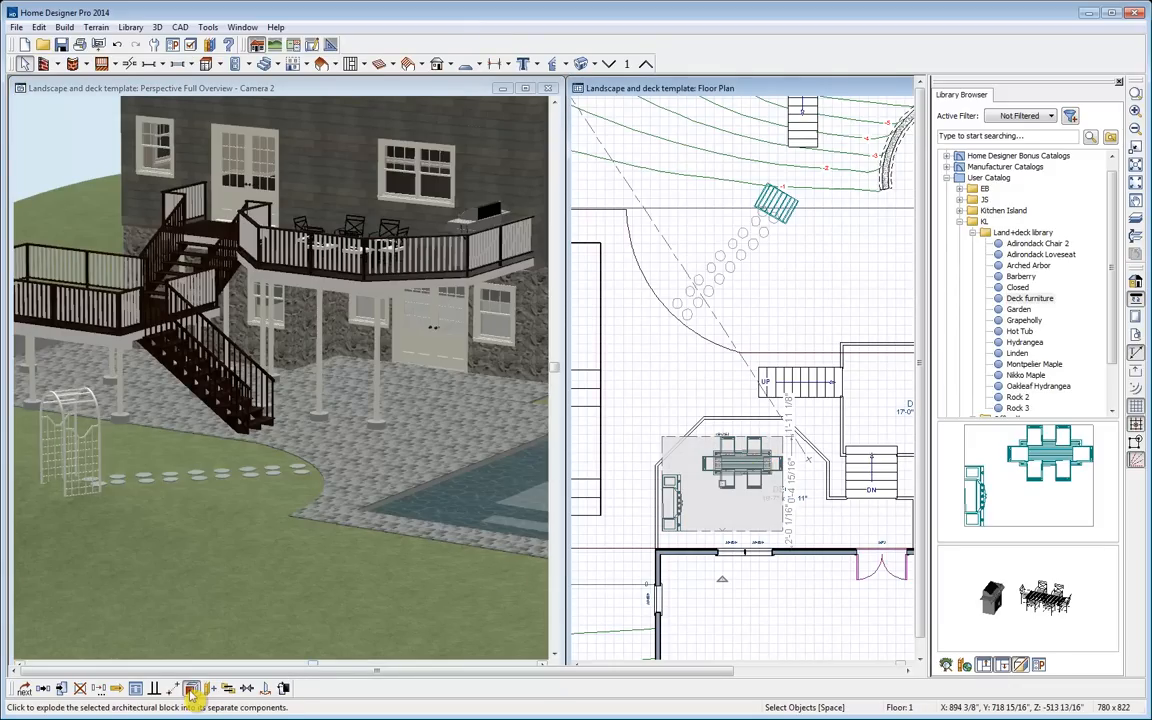
left_click(708, 563)
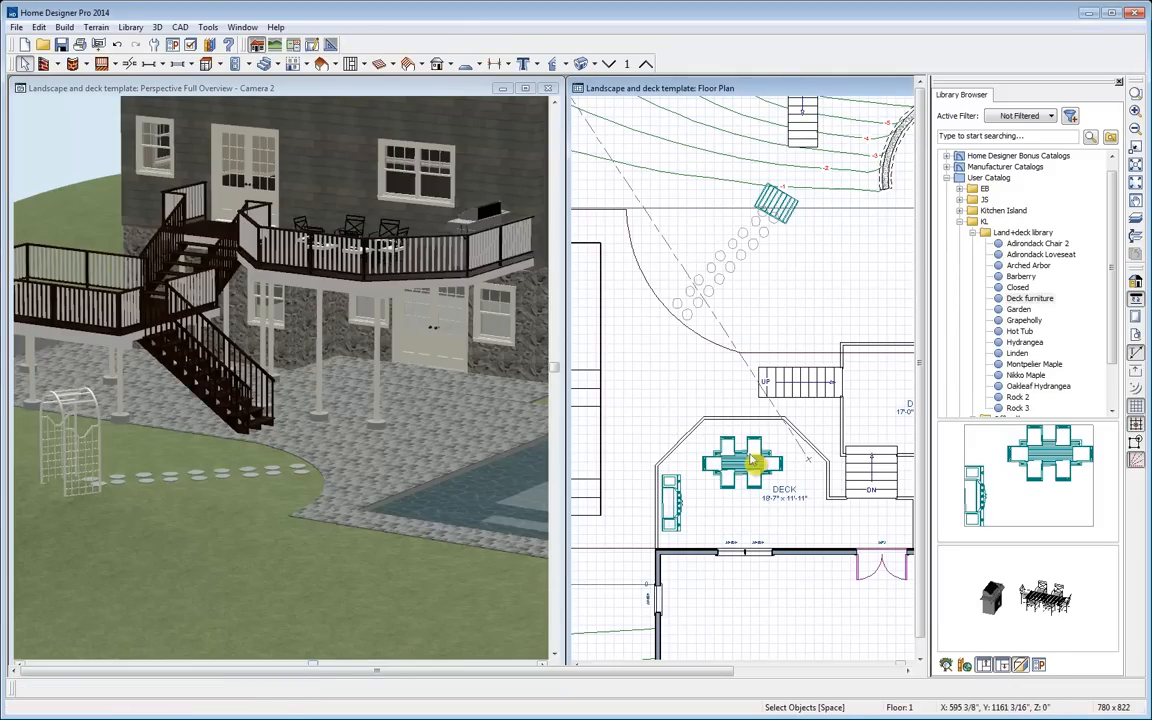
left_click(729, 453)
left_click(752, 450)
left_click(748, 470)
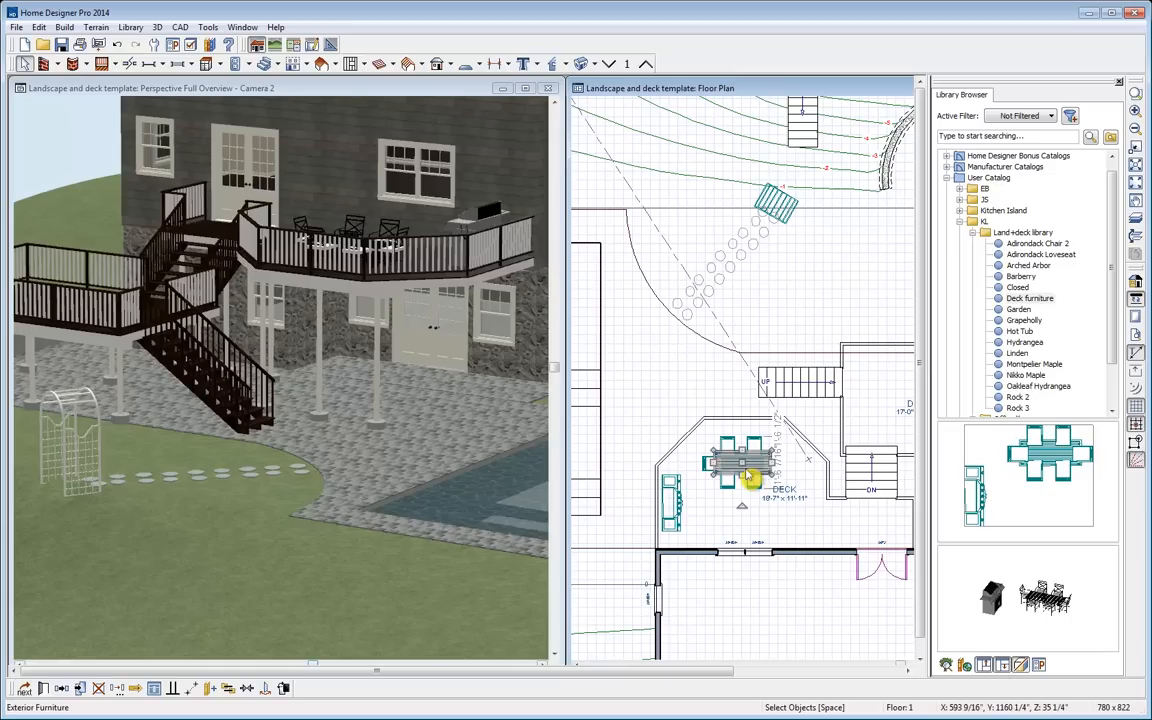
left_click(759, 540)
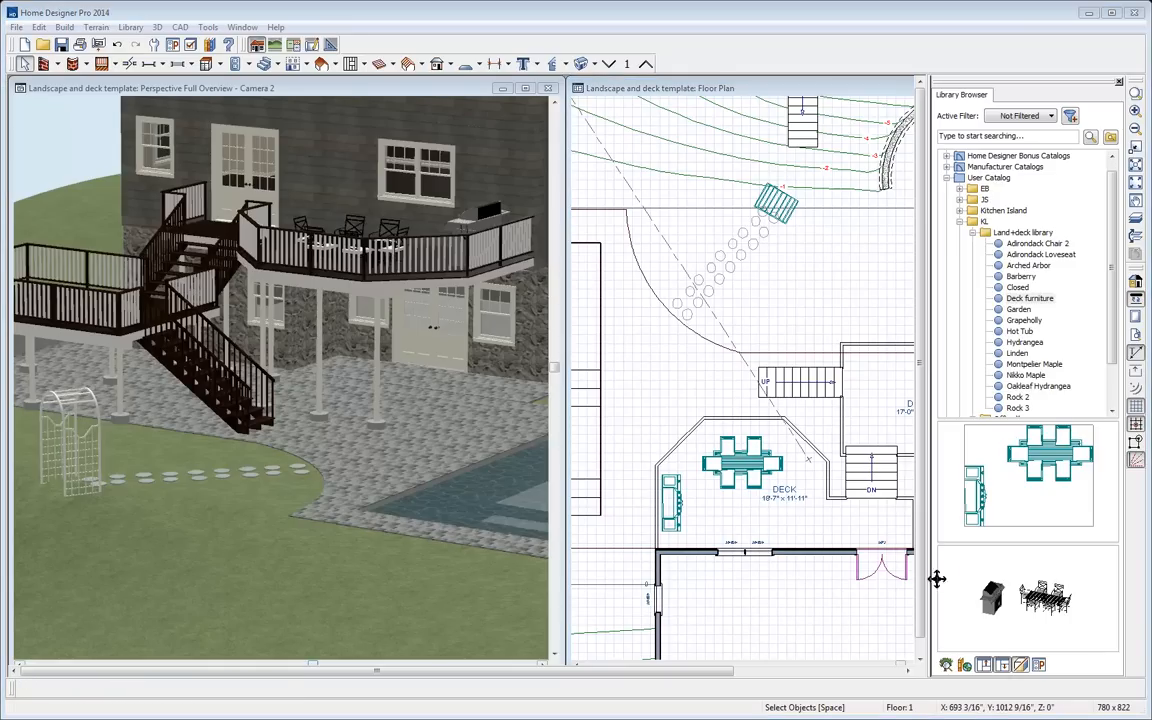
Place a Hot Tub on the rectangular lower deck, at the end away from the ground stairs
middle_click_drag(877, 424, 738, 452)
left_click(1017, 333)
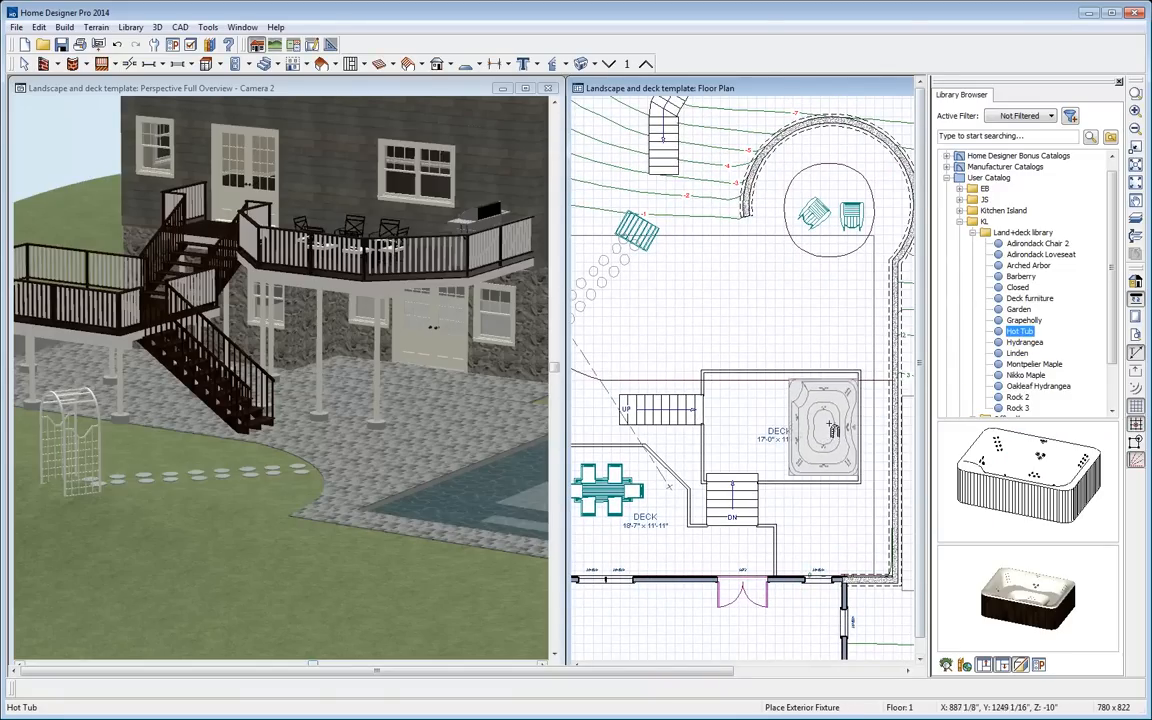
left_click(832, 428)
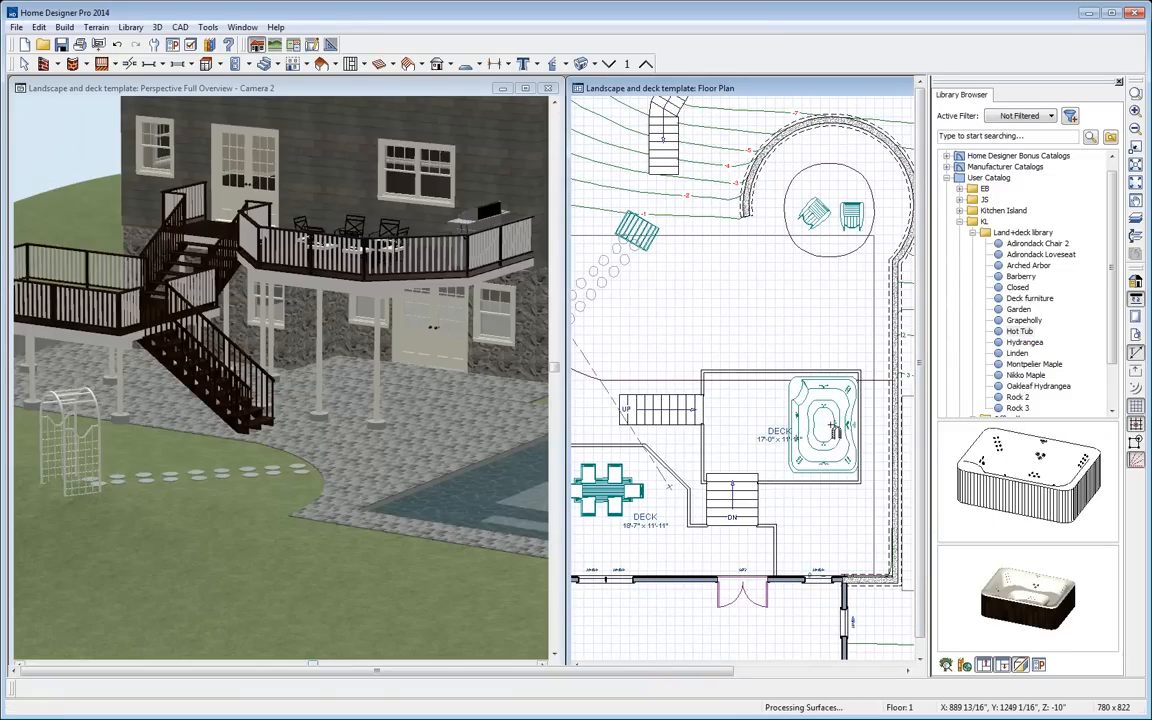
middle_click_drag(198, 345, 339, 402)
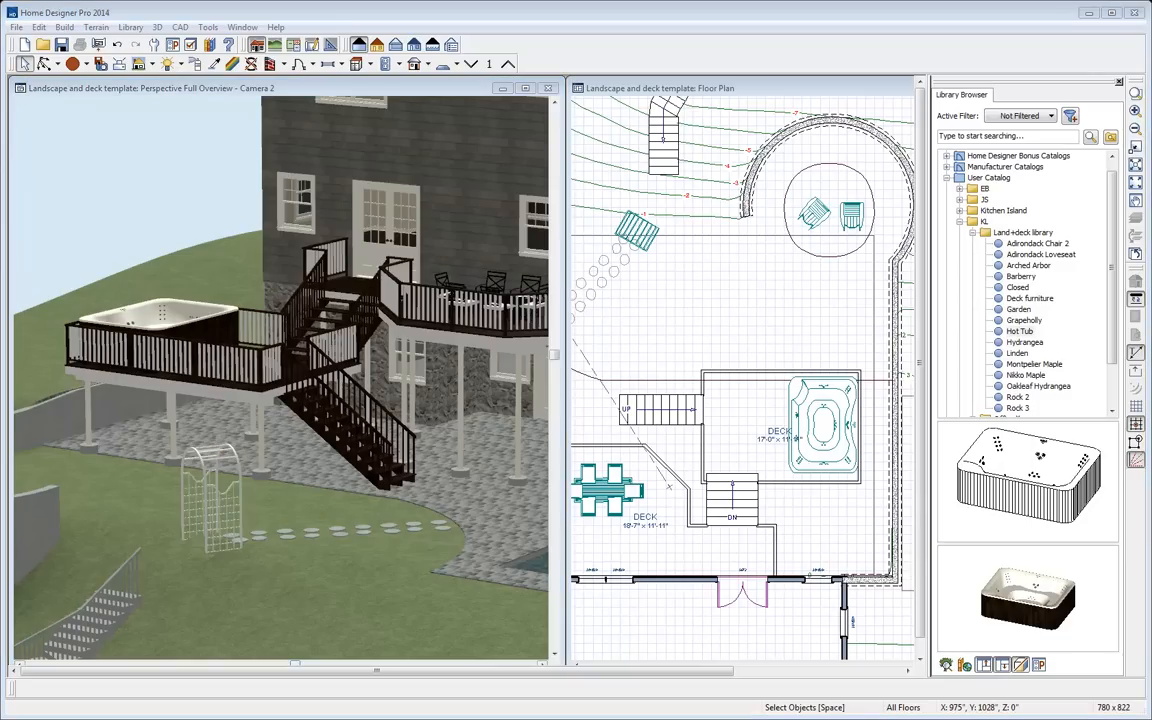
Browse the Home Designer Bonus Catalogs folders for Exterior Arbors and Planters, Outdoor Living, and Outdoor Rooms and Gardens
left_click(972, 232)
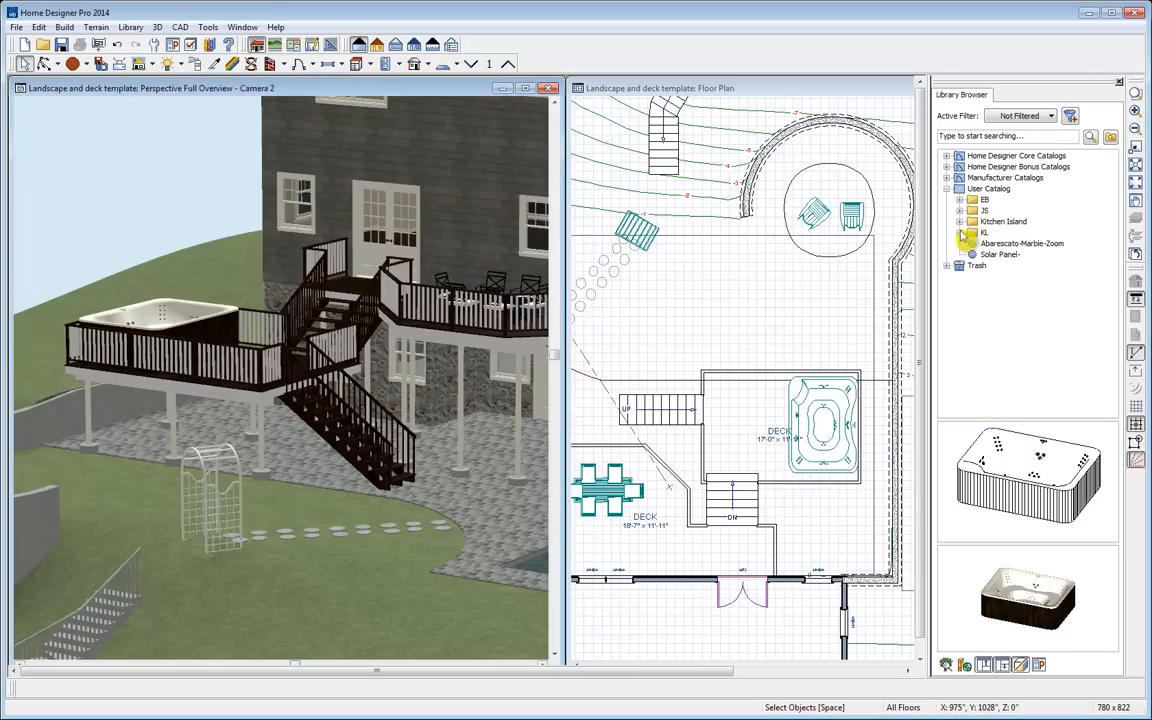
left_click(947, 188)
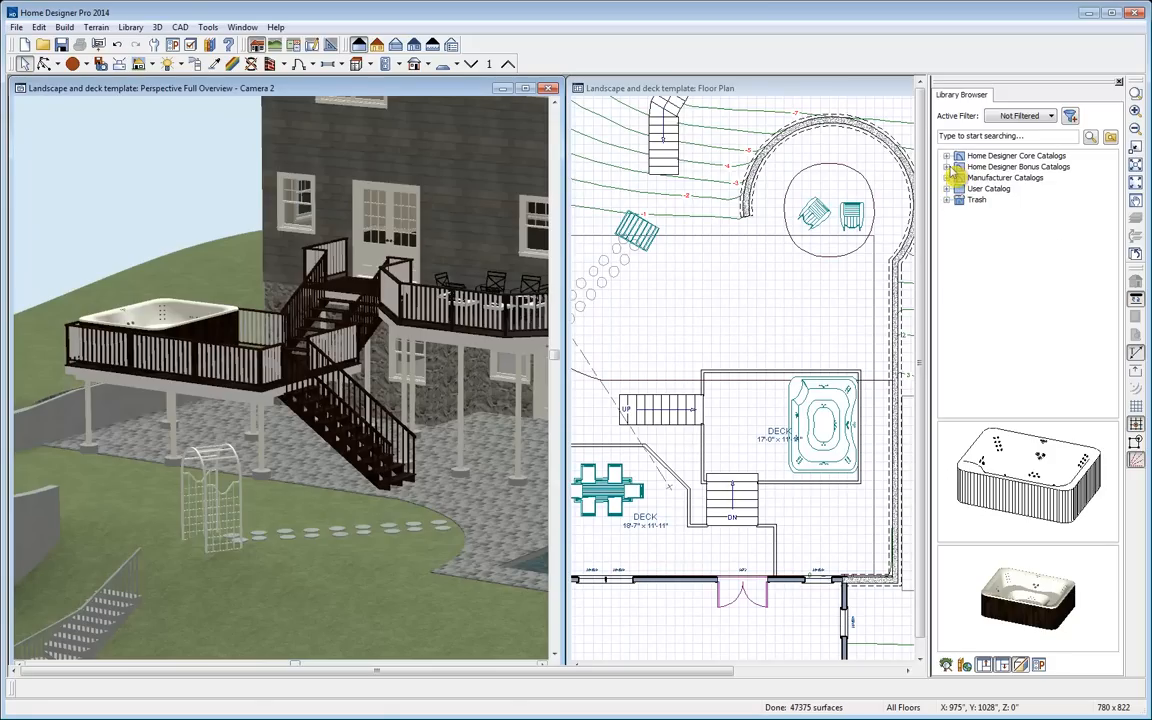
left_click(948, 167)
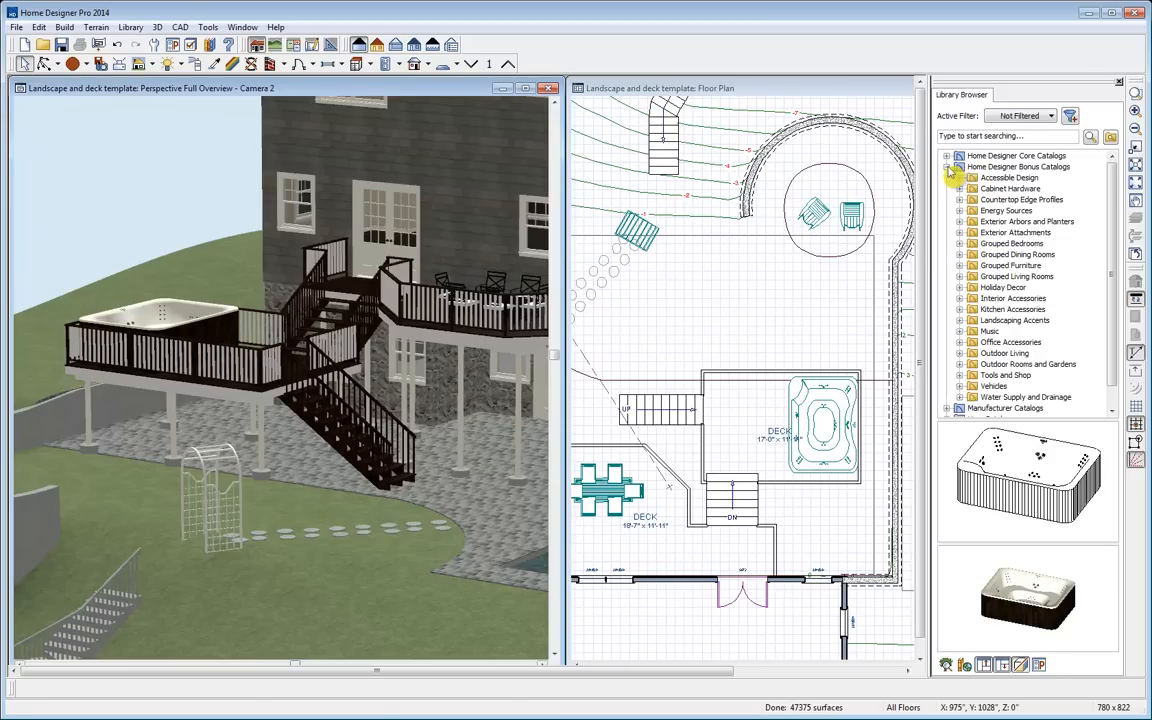
left_click(1013, 222)
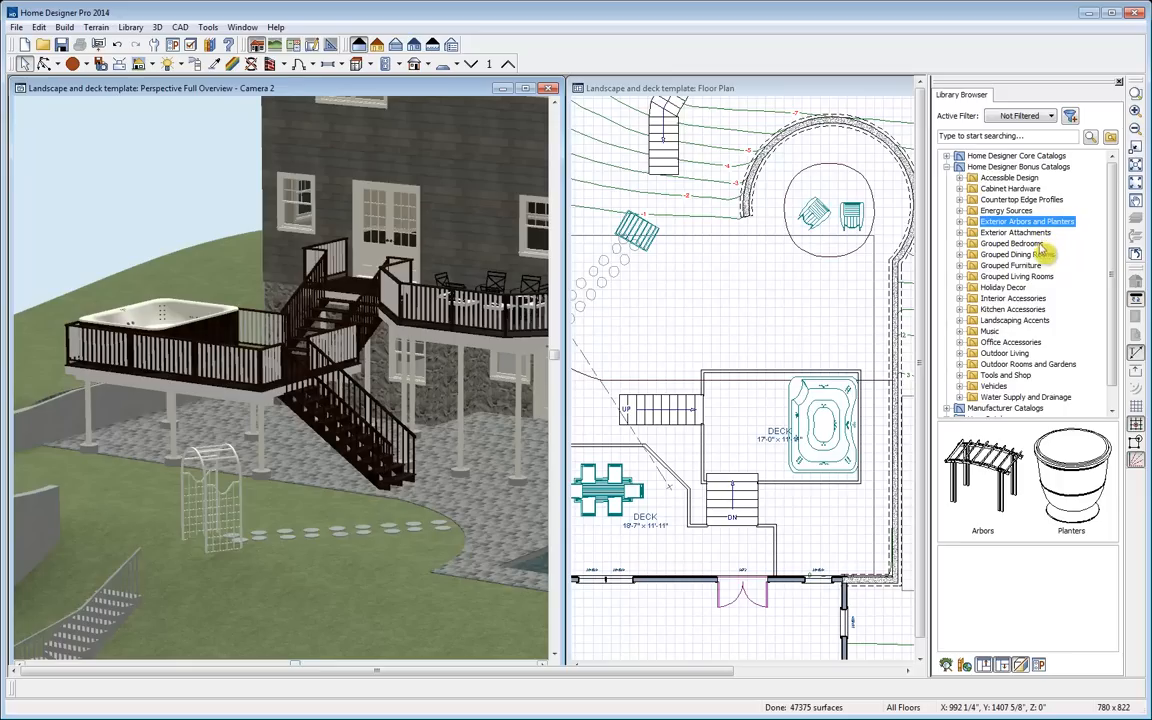
left_click(1003, 353)
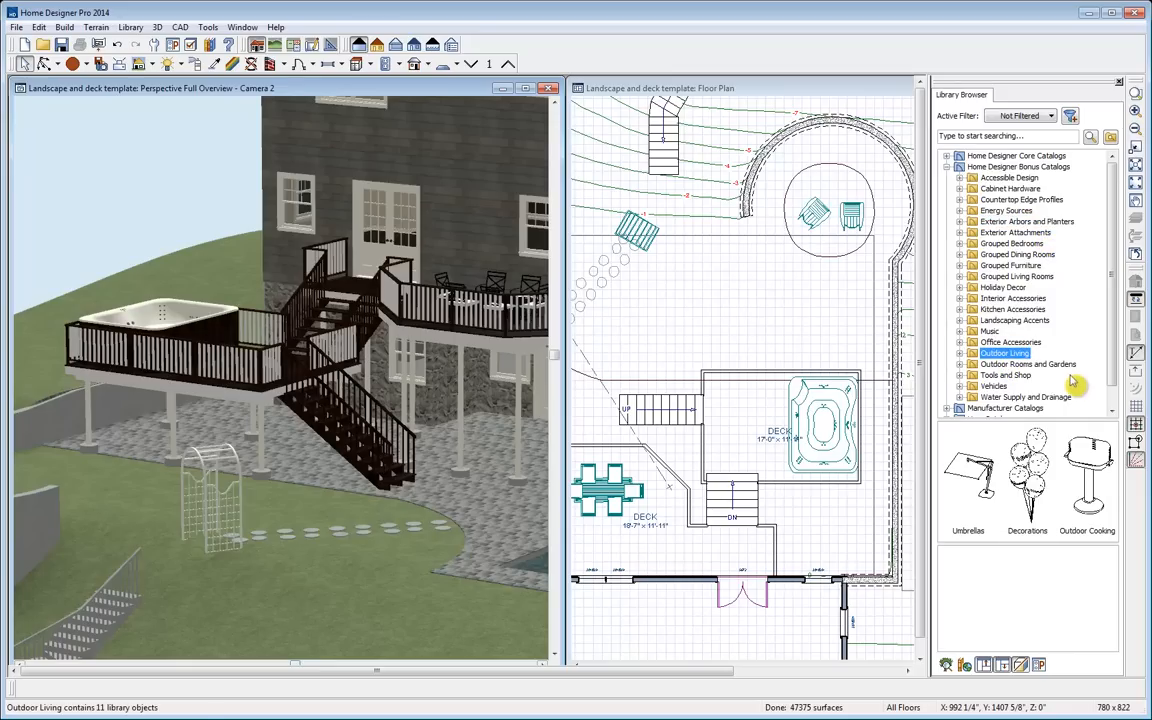
left_click(1030, 364)
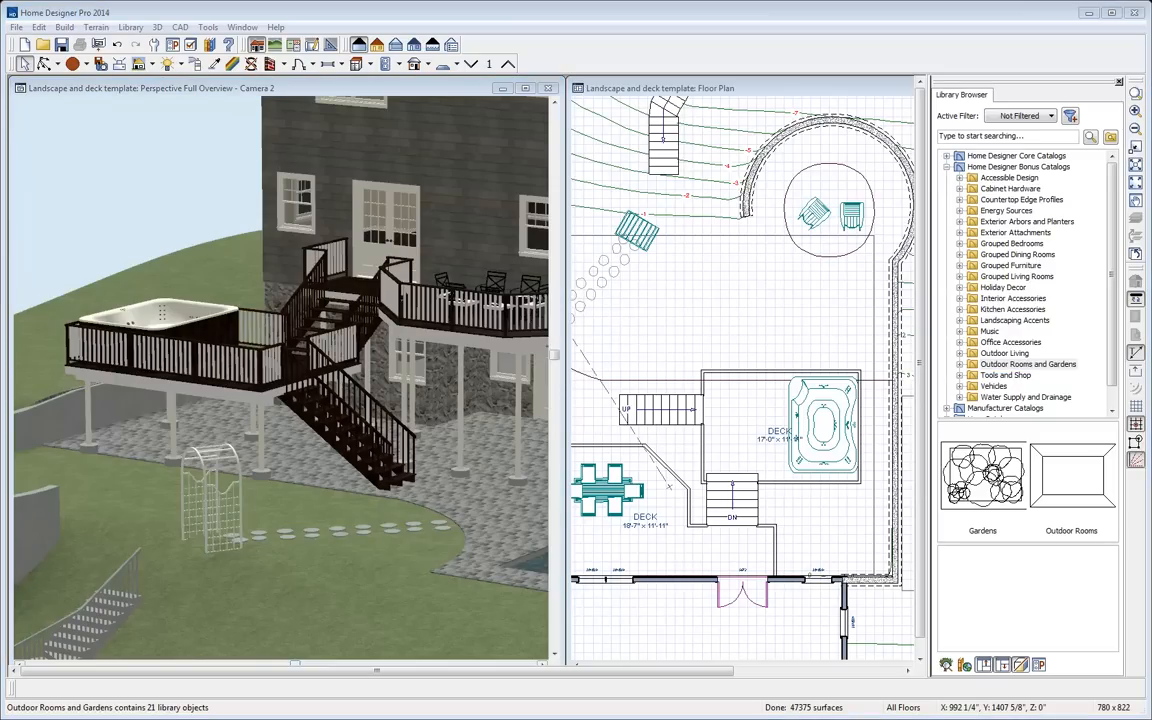
Reframe the floor plan on the whole yard and close the library browser and the perspective overview
middle_click_drag(736, 413, 809, 418)
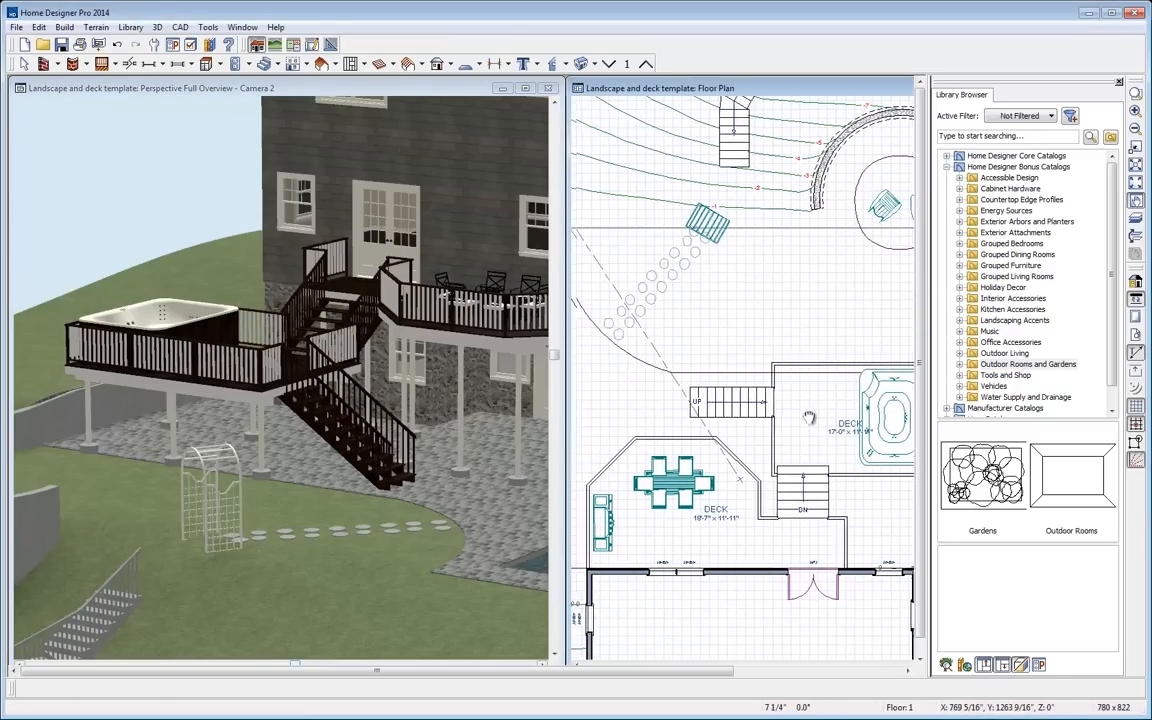
scroll(700, 420, "down", 2)
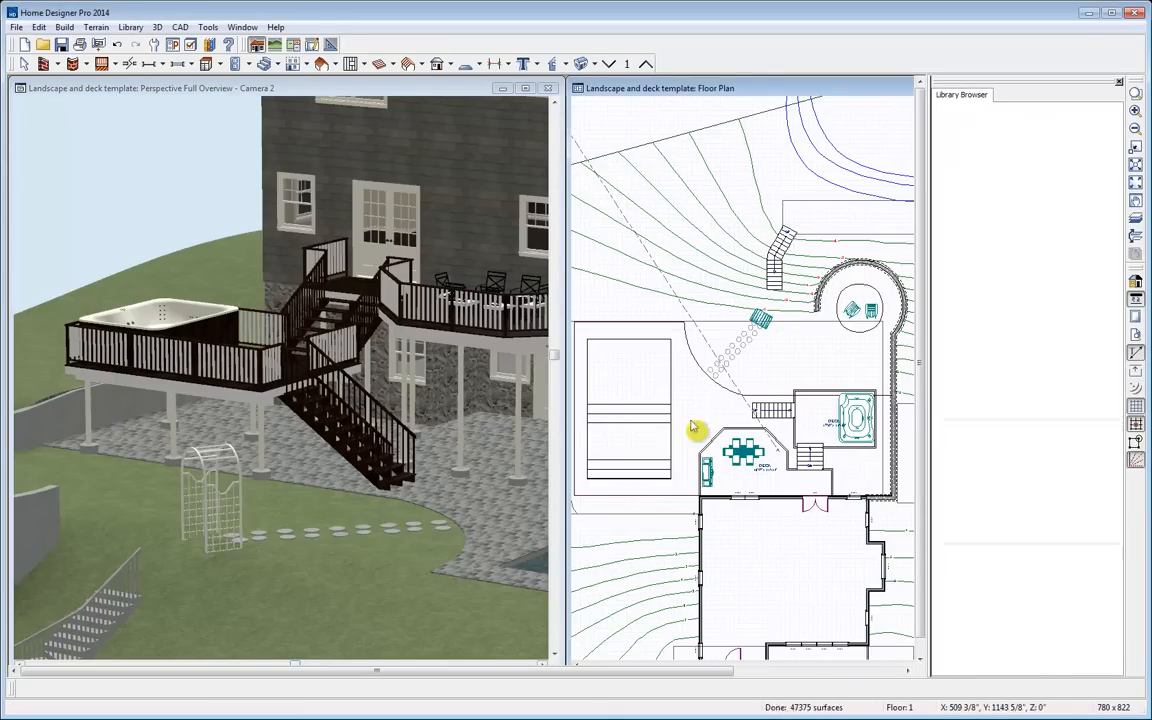
middle_click_drag(700, 381, 767, 385)
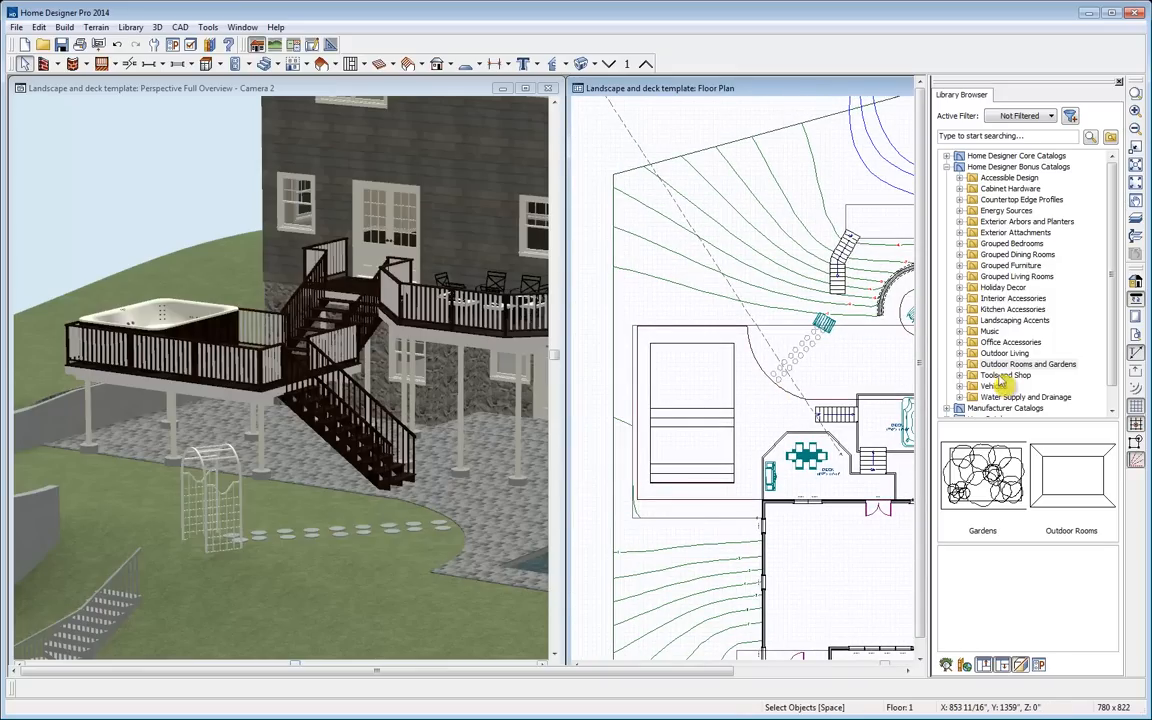
left_click(946, 166)
left_click(1119, 81)
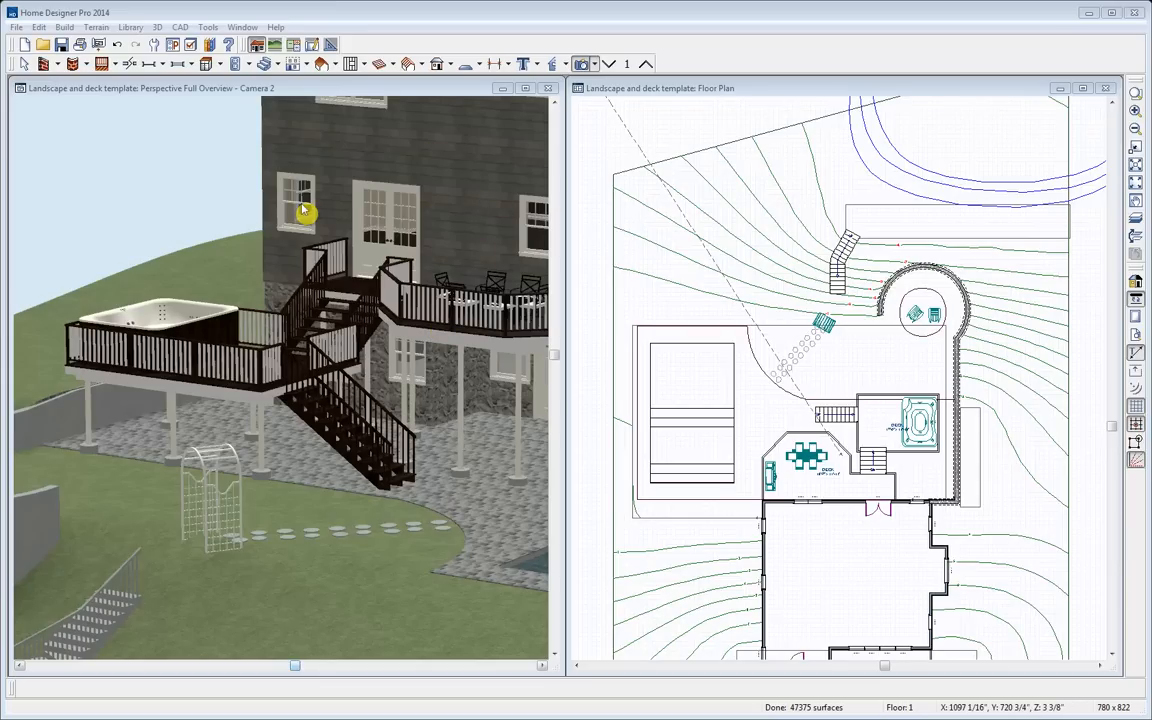
left_click(551, 90)
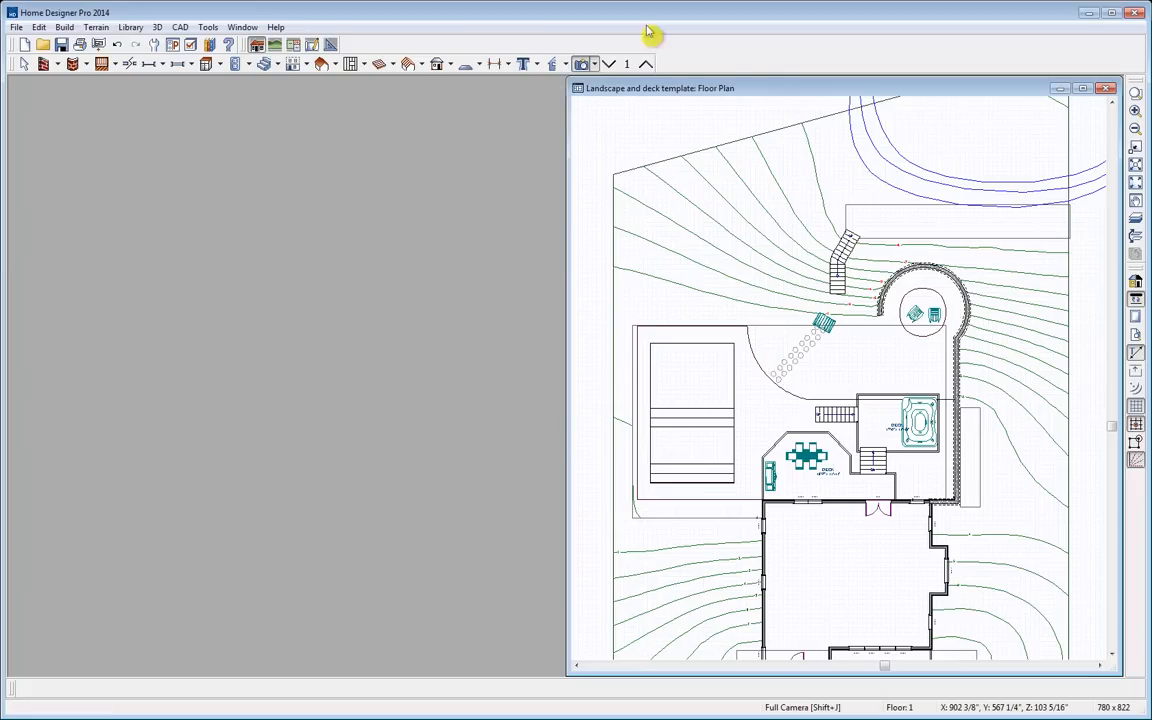
Place a Full Camera in the yard aimed at the circular seating area and set its view beside the floor plan
left_click(594, 65)
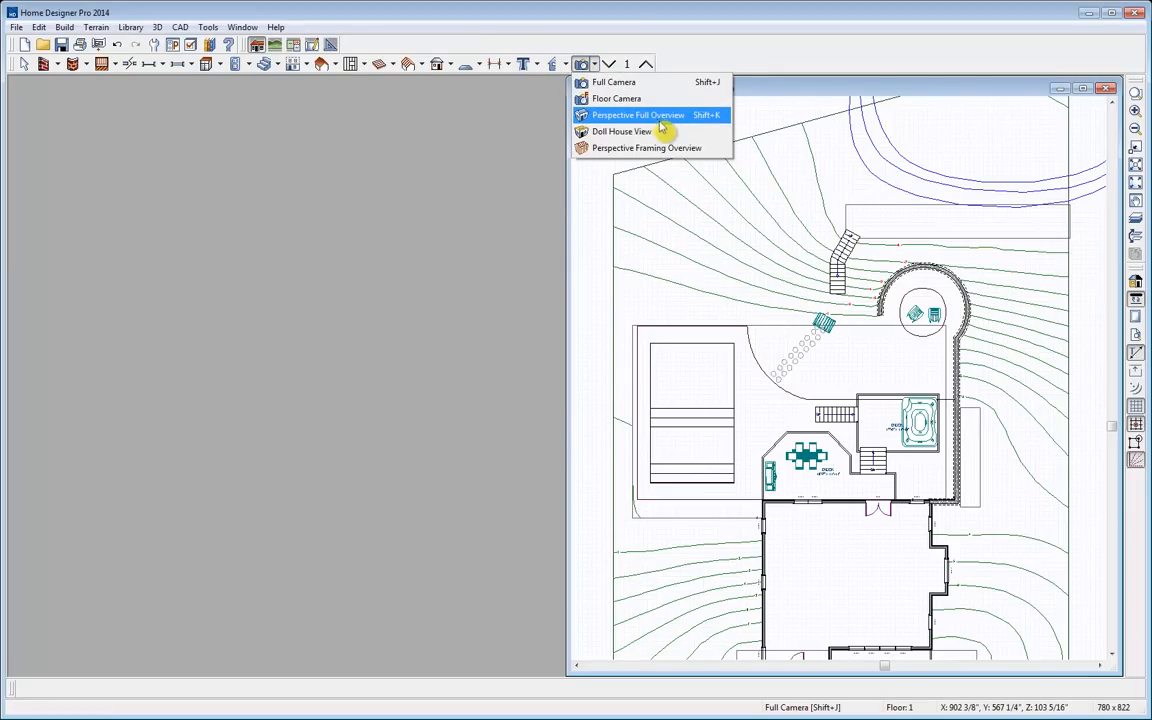
left_click(639, 84)
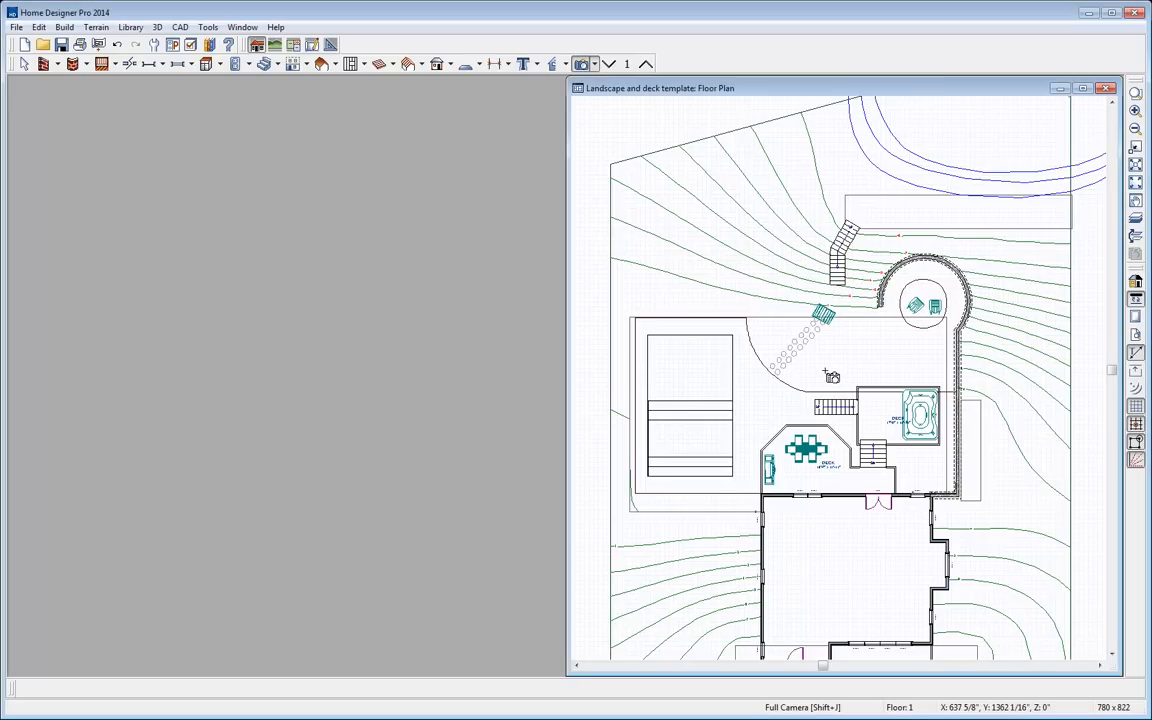
left_click_drag(826, 371, 836, 366)
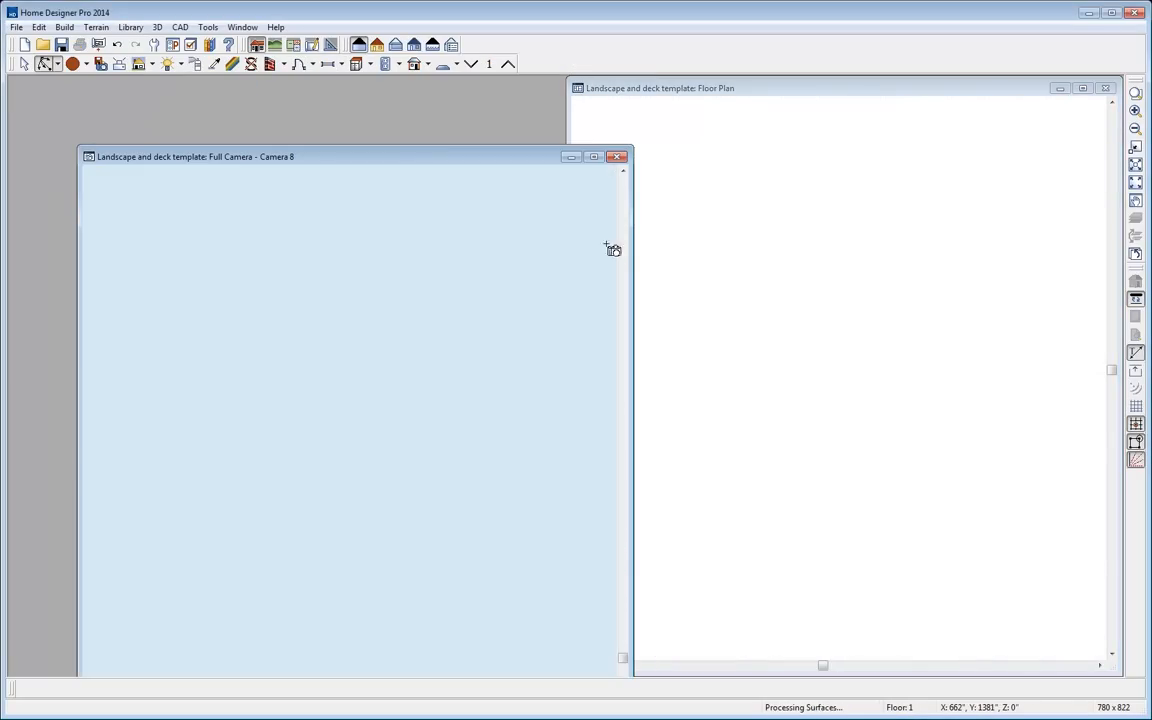
left_click_drag(397, 160, 321, 87)
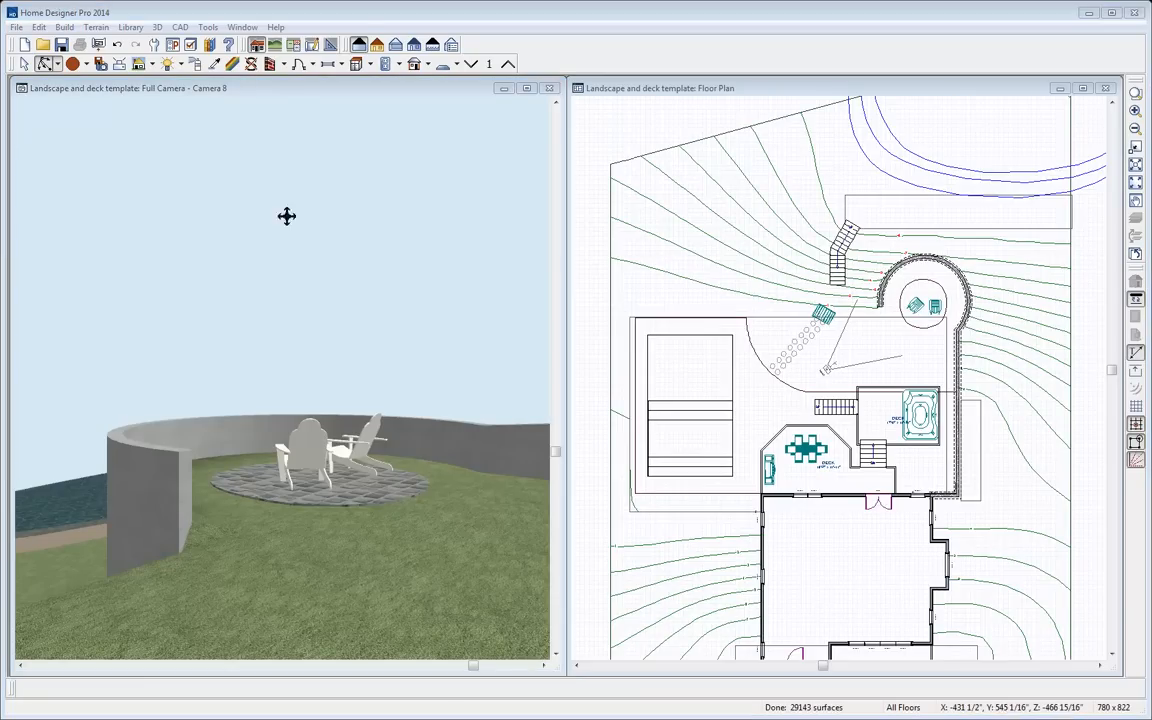
Reopen the library browser and select the Garden block in the User Catalog's Land+deck library
left_click(130, 27)
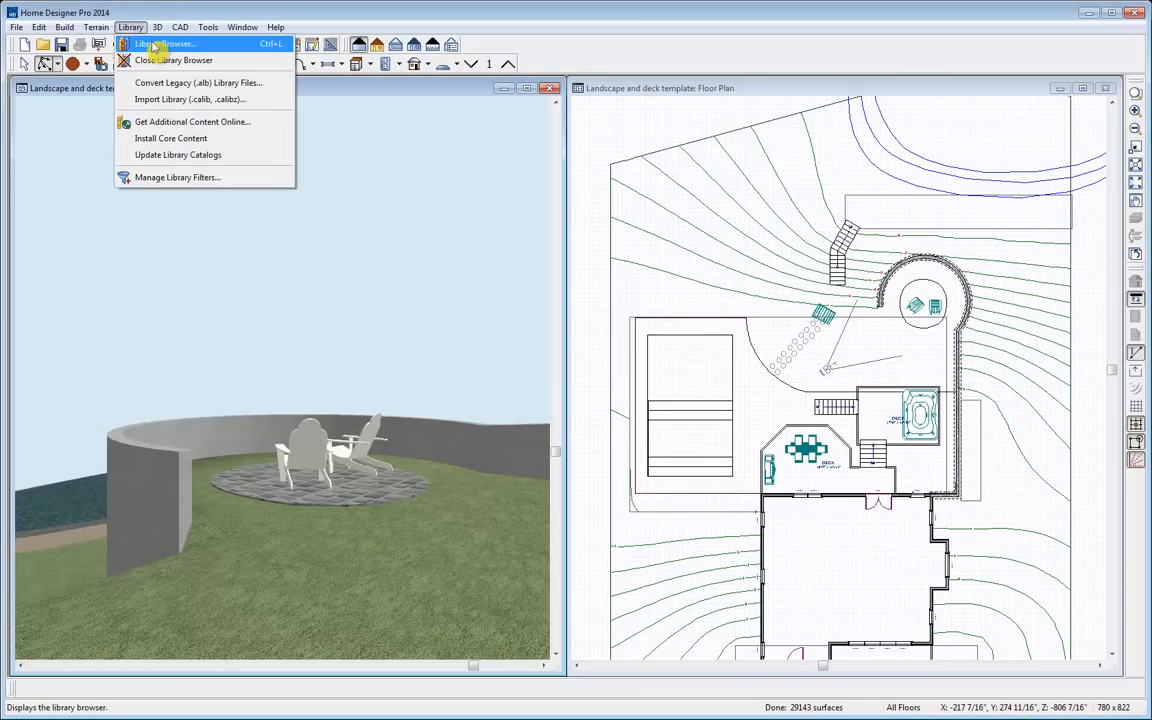
left_click(160, 44)
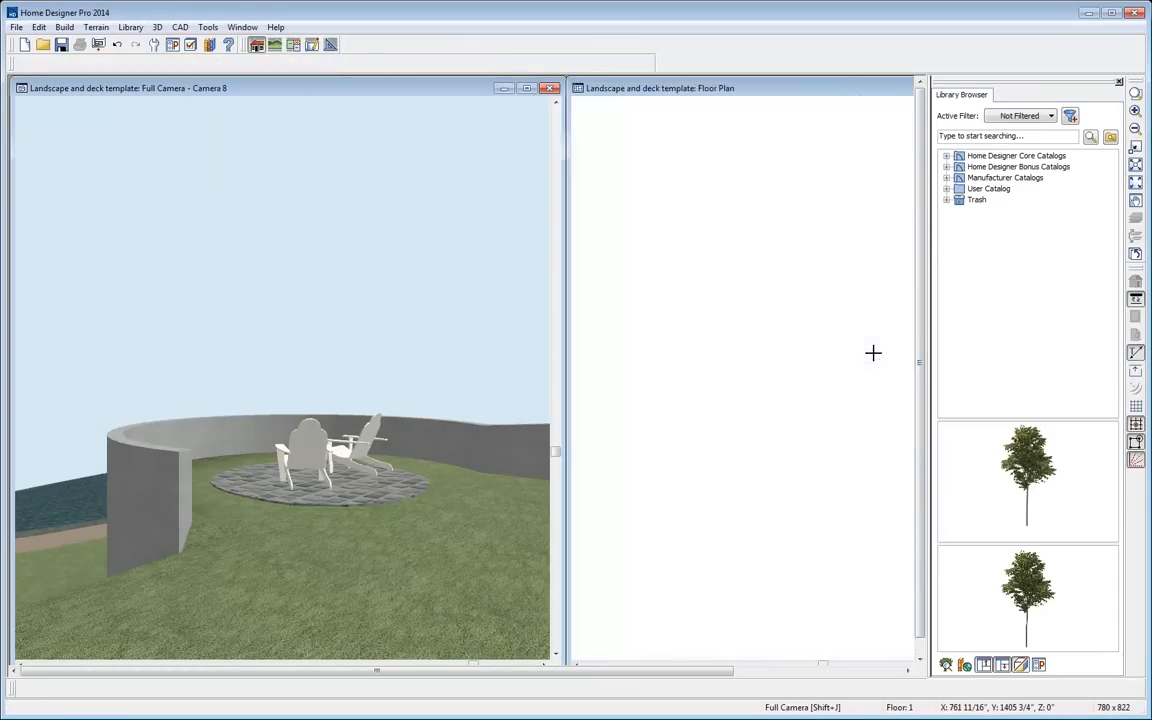
scroll(795, 341, "up", 2)
middle_click_drag(819, 378, 803, 383)
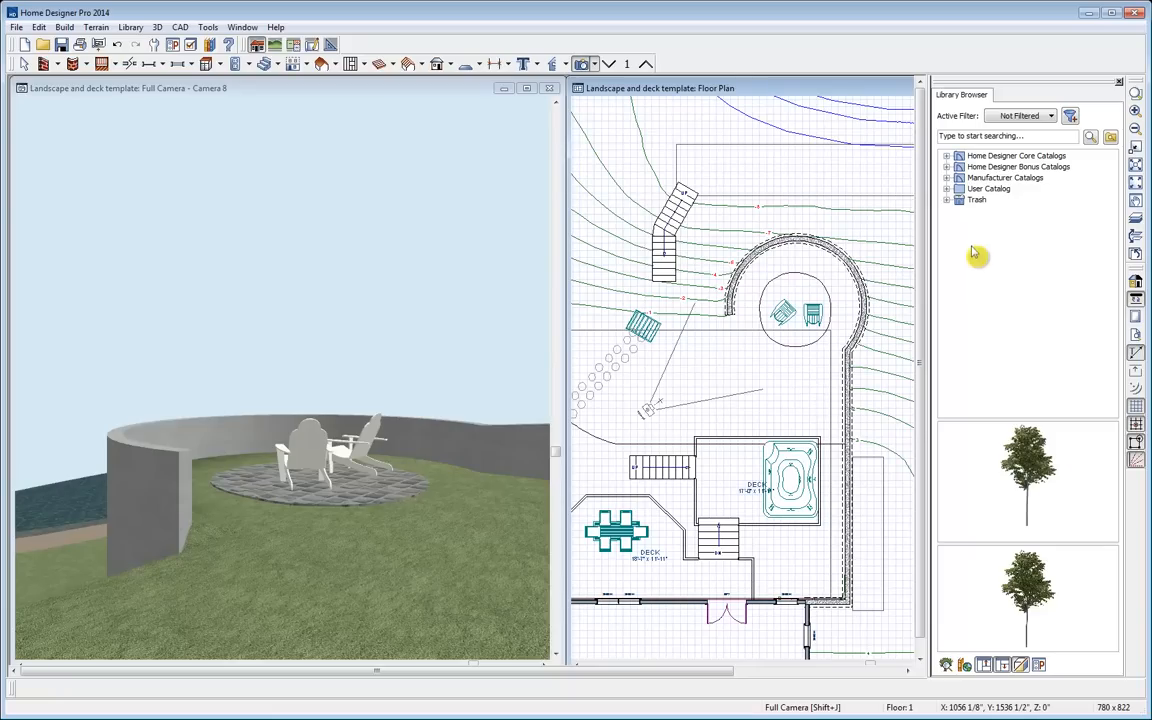
left_click(947, 189)
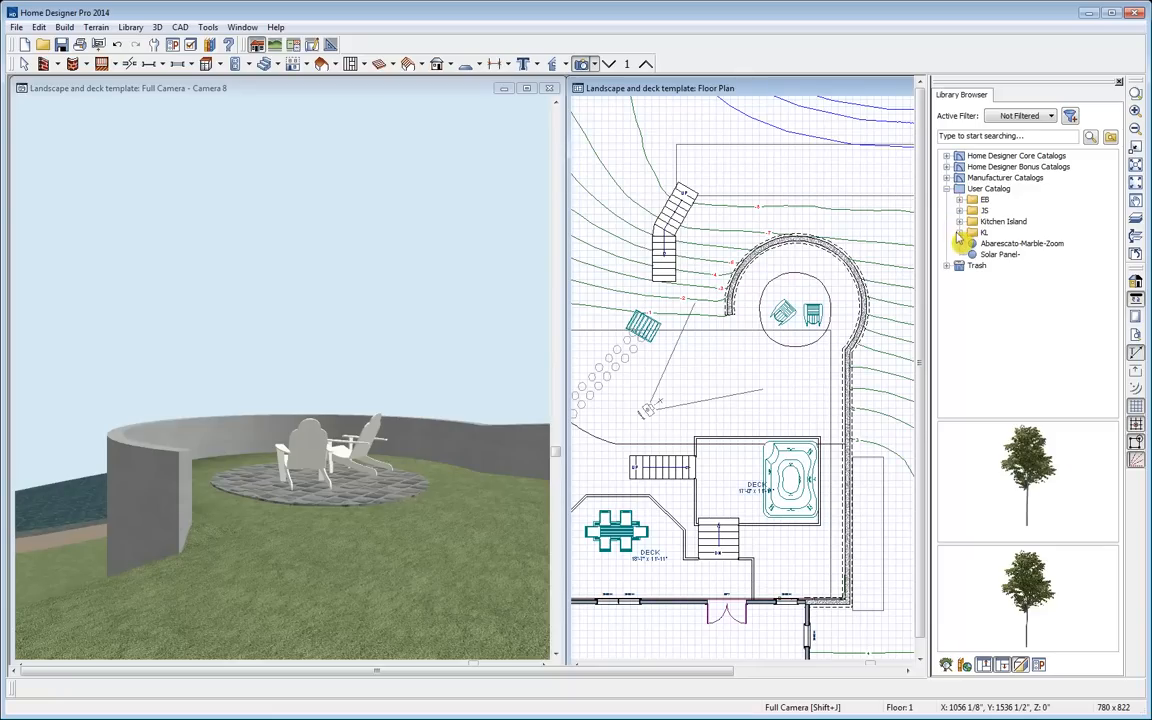
left_click(960, 233)
left_click(972, 244)
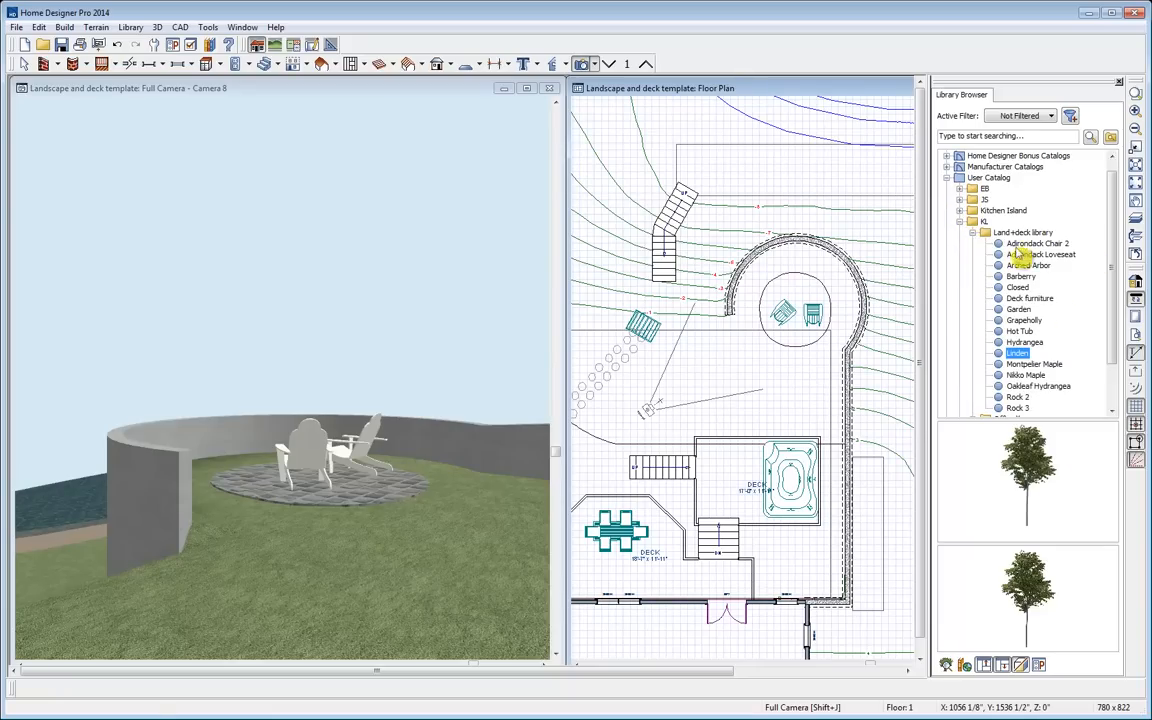
left_click(1005, 243)
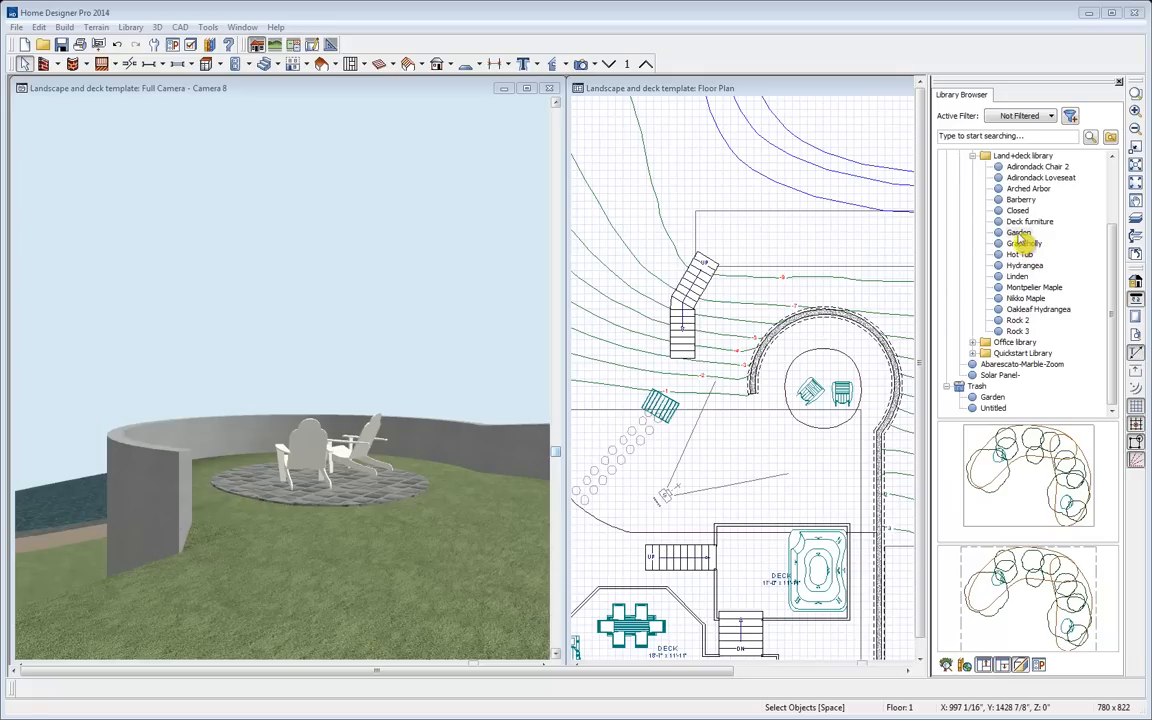
left_click(1019, 233)
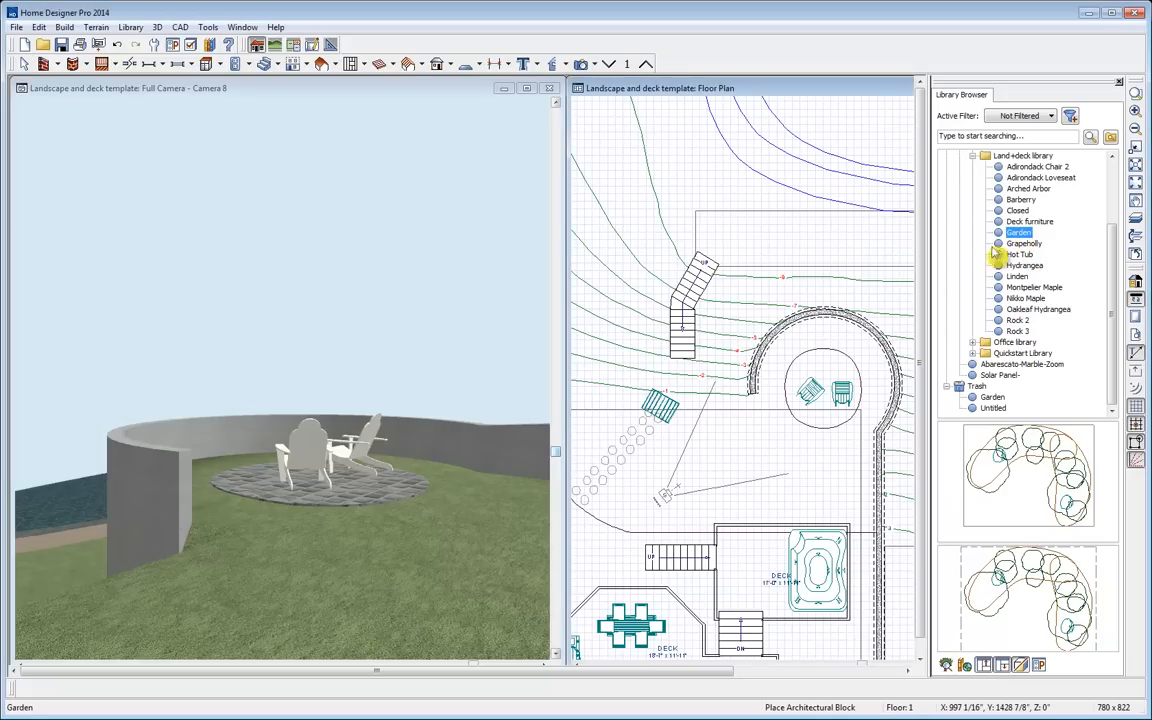
Try the Garden block at the circular seating area, and place it on the open slope instead
left_click(828, 378)
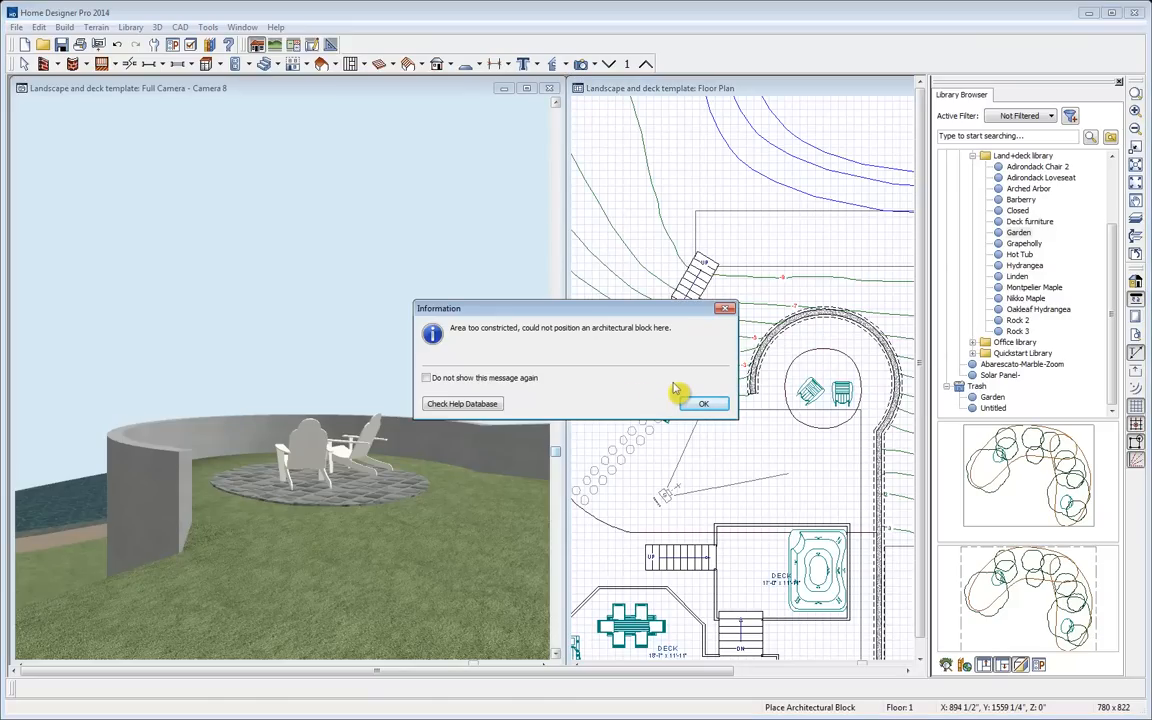
left_click(698, 407)
middle_click_drag(620, 361, 743, 402)
left_click(677, 345)
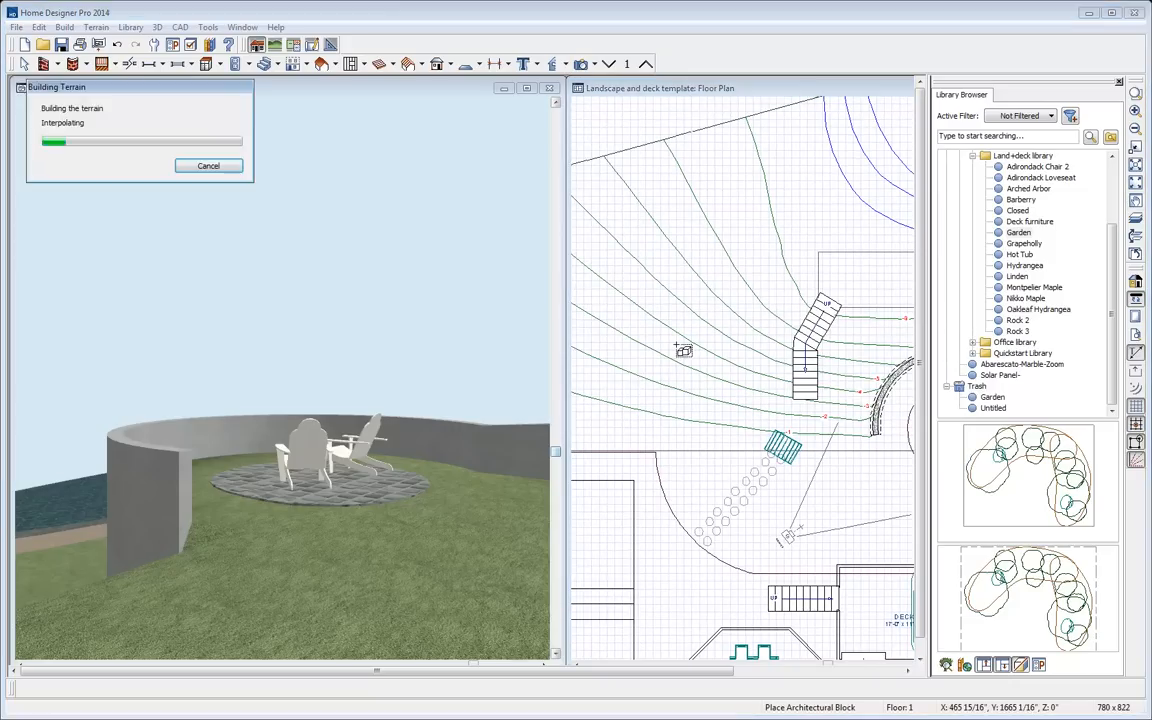
Move the Garden block over the circular seating area so its plants follow the inside of the curved retaining wall
key("space")
left_click(726, 388)
middle_click_drag(842, 428, 765, 417)
left_click_drag(598, 340, 868, 404)
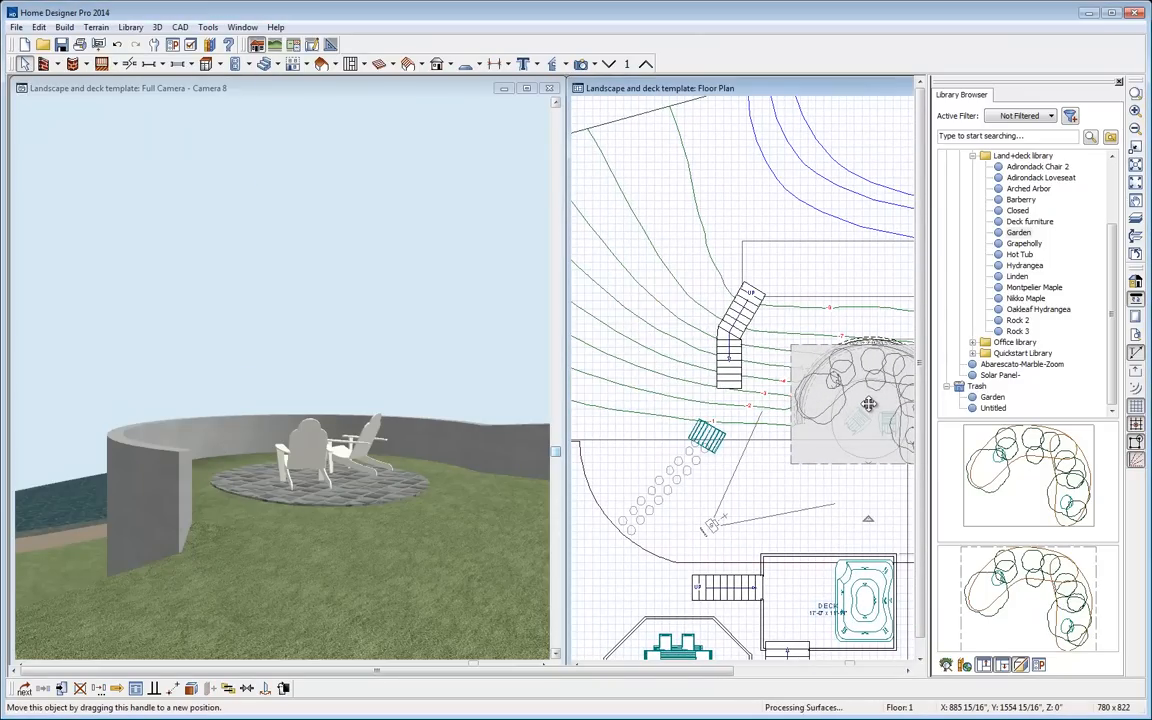
middle_click_drag(840, 508, 762, 464)
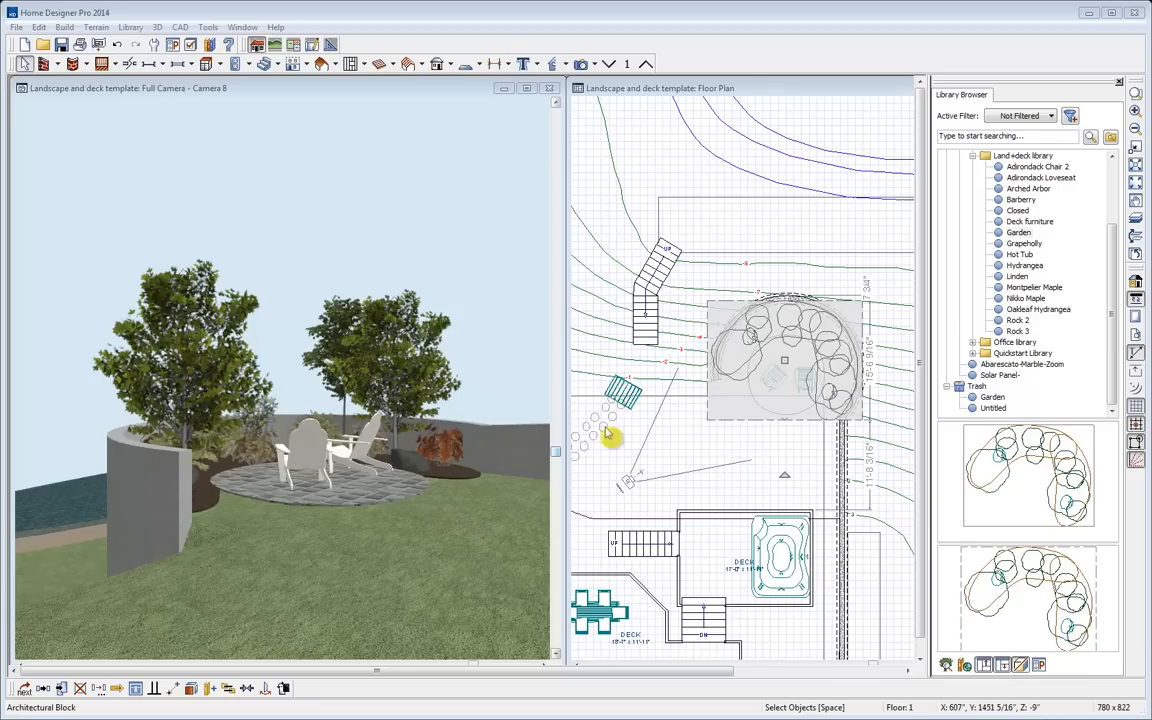
Explode the Garden block into separate objects and check that its individual plants can be selected
left_click(188, 692)
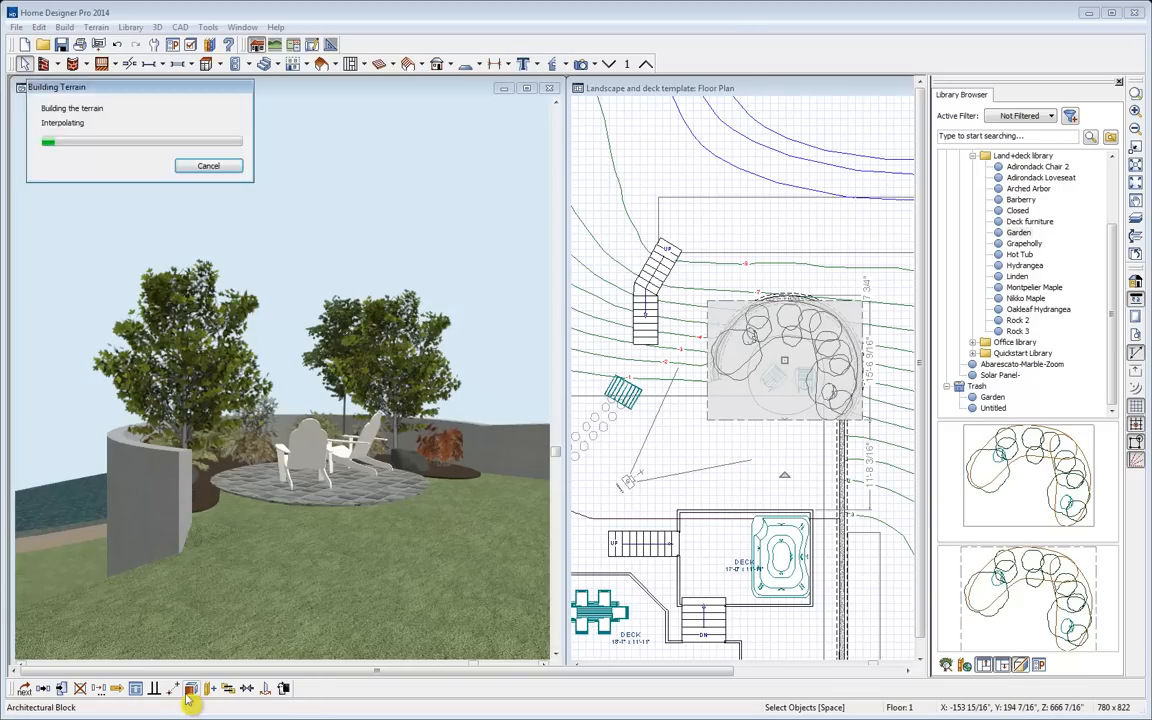
left_click(775, 365)
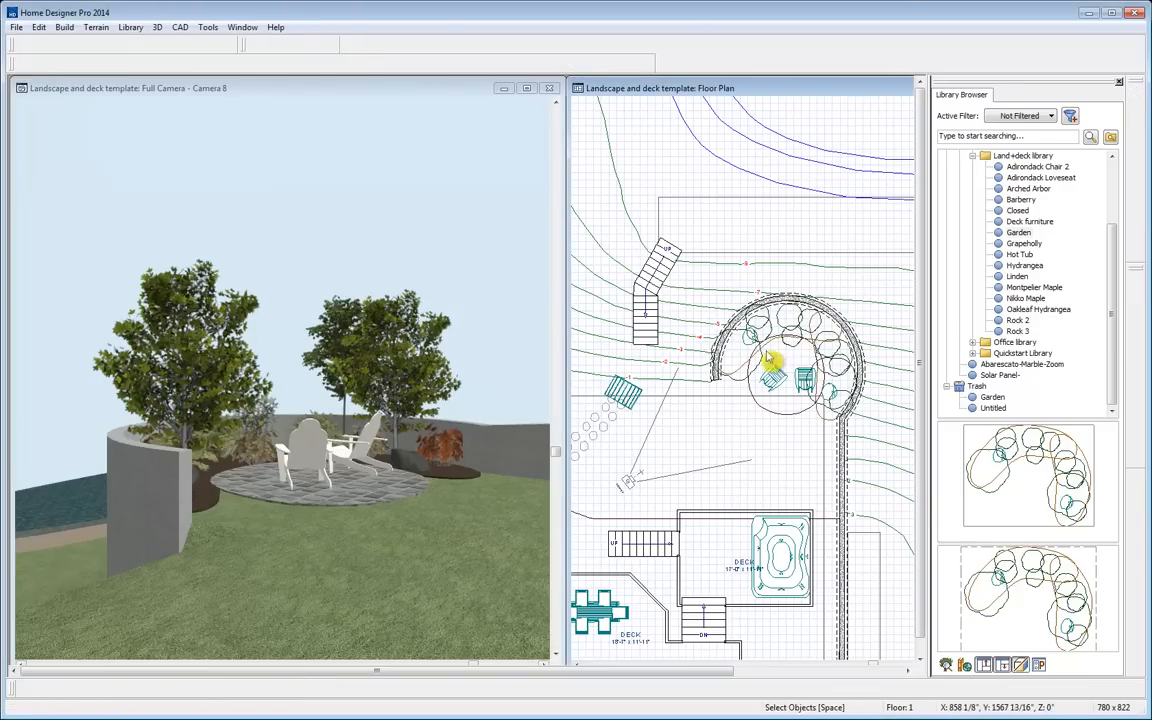
left_click(777, 334)
left_click(764, 327)
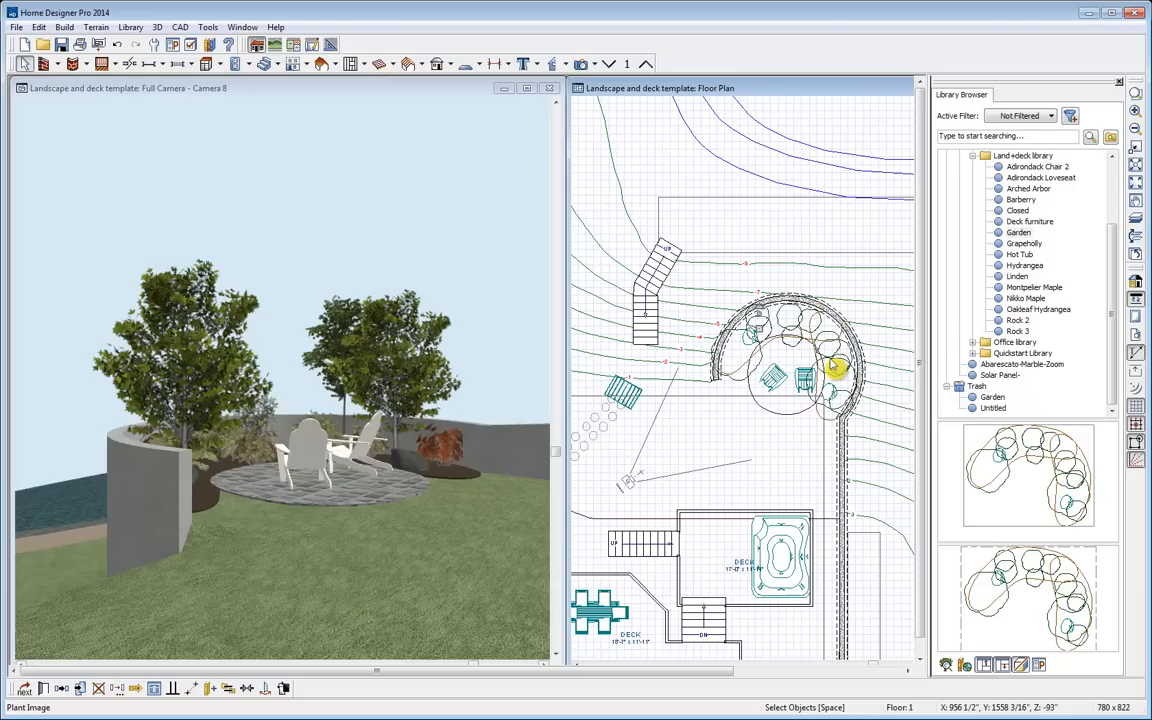
Select the Full Camera in the floor plan and rotate it to face the pool
left_click(670, 482)
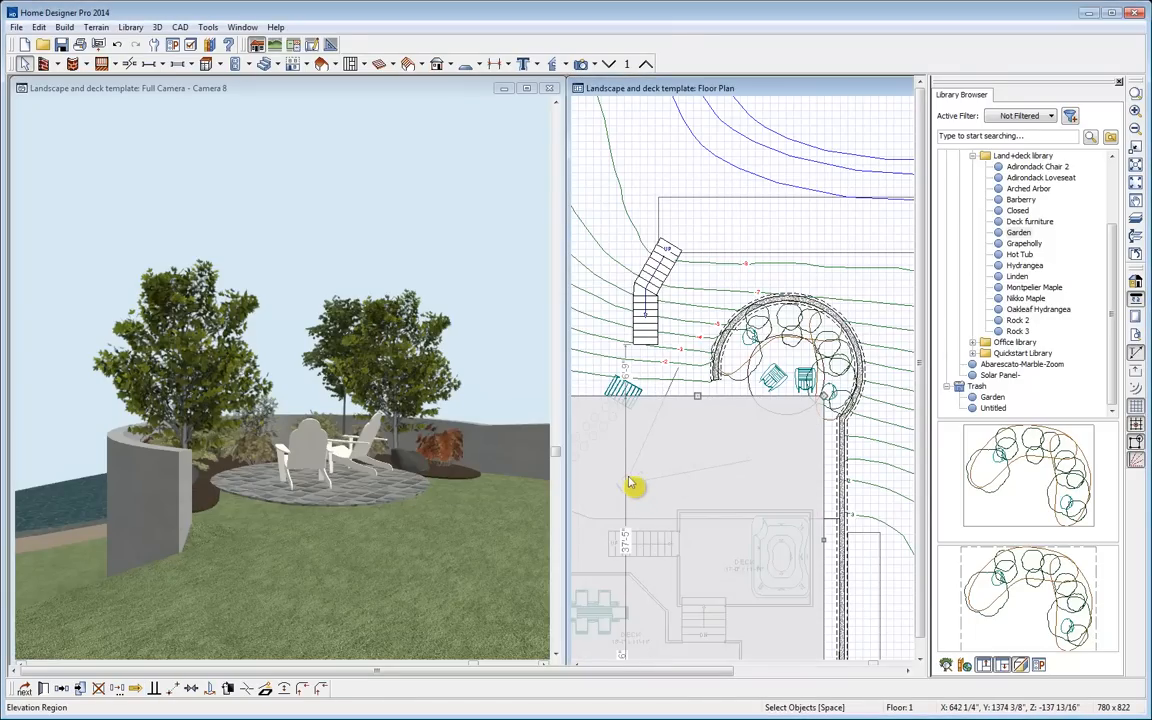
key("Escape")
middle_click_drag(660, 438, 820, 427)
scroll(820, 427, "down", 2)
left_click(801, 460)
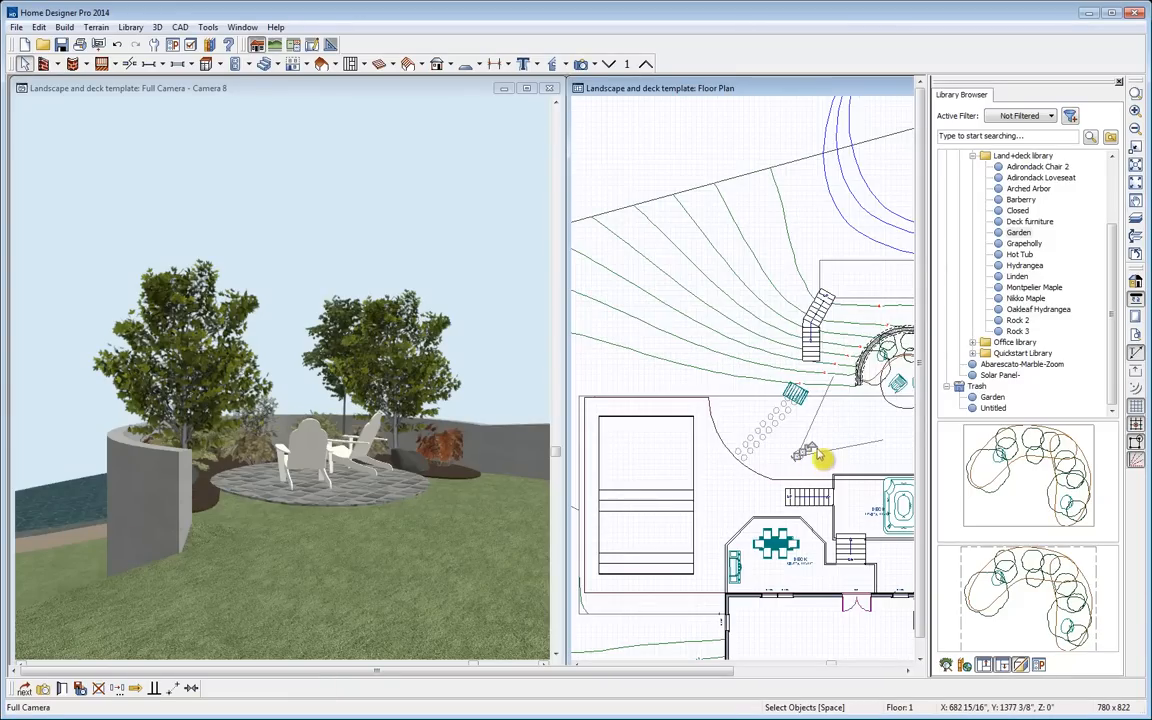
left_click_drag(813, 445, 710, 500)
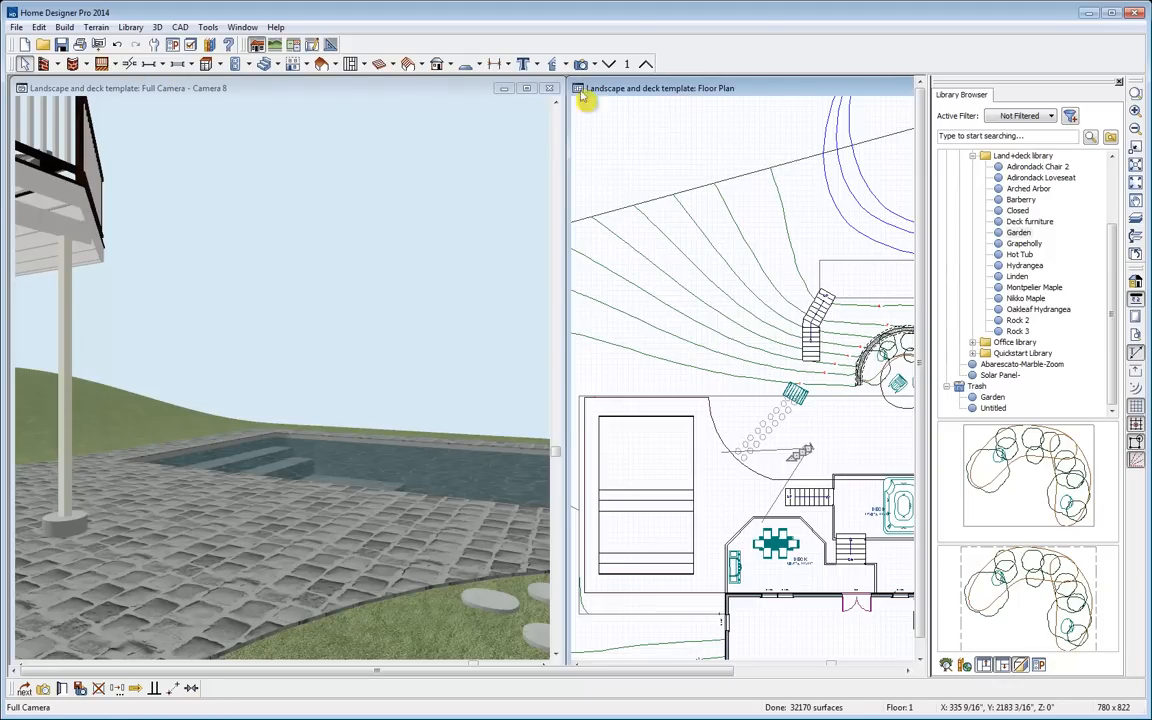
Raise the active camera's Height Above Floor and turn its view further toward the pool
left_click(410, 100)
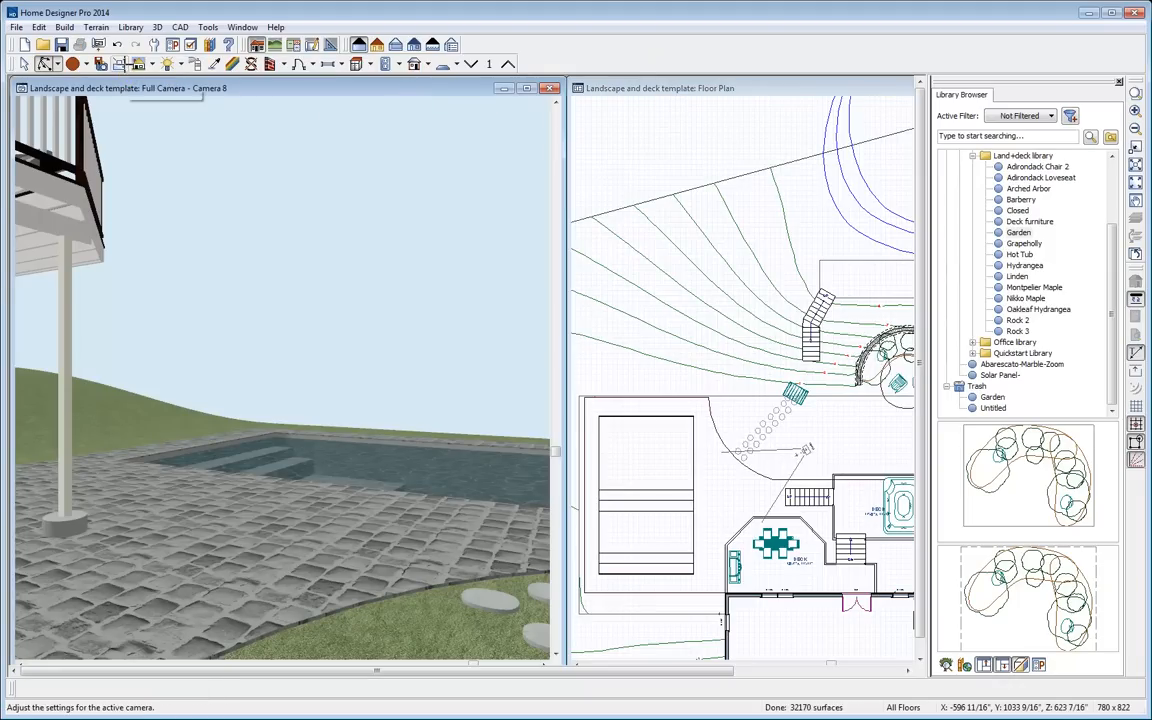
left_click(118, 63)
left_click(152, 155)
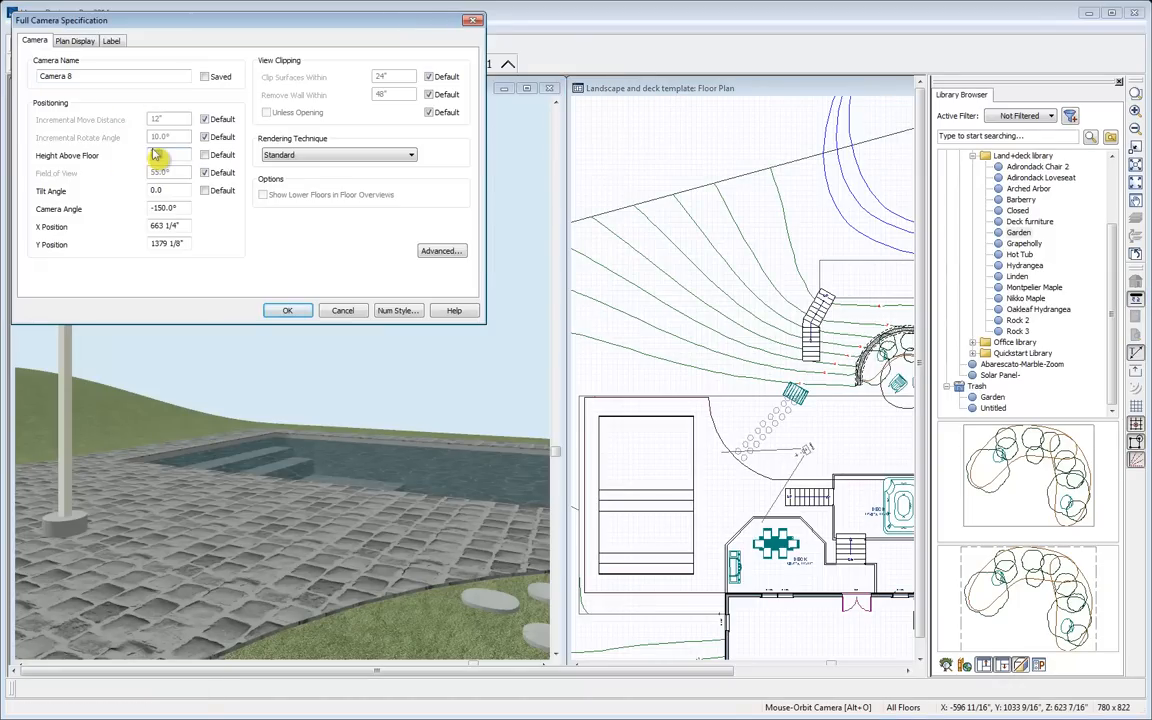
key("Return")
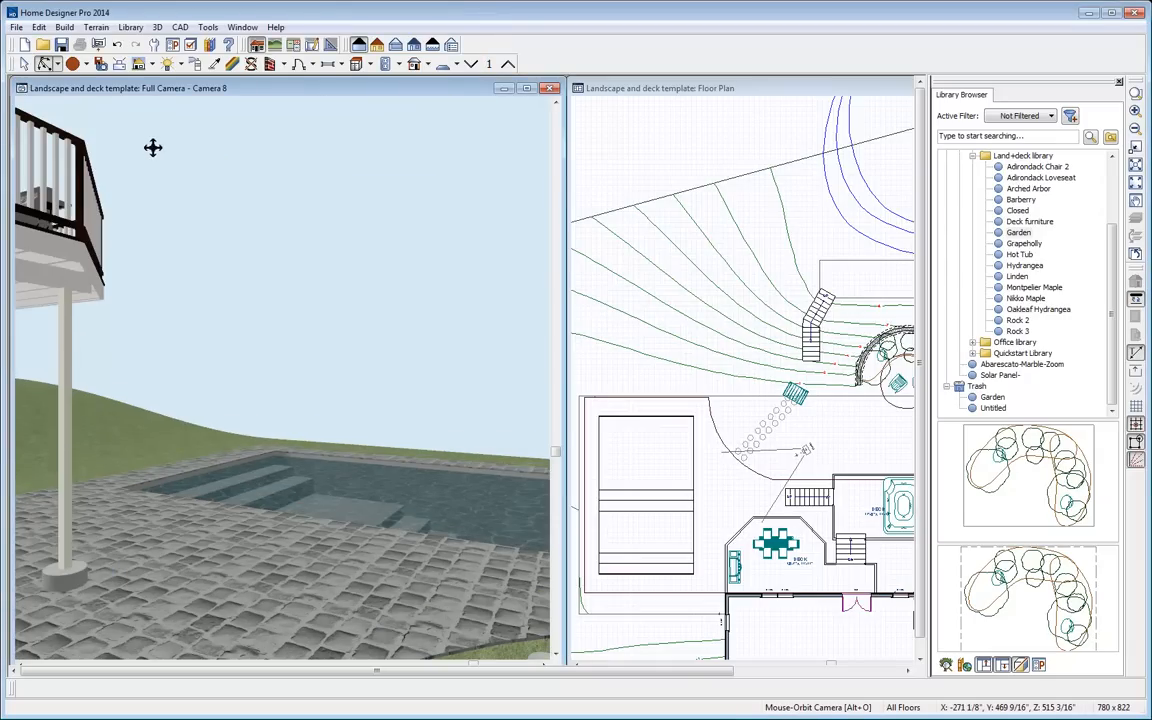
left_click_drag(303, 342, 329, 352)
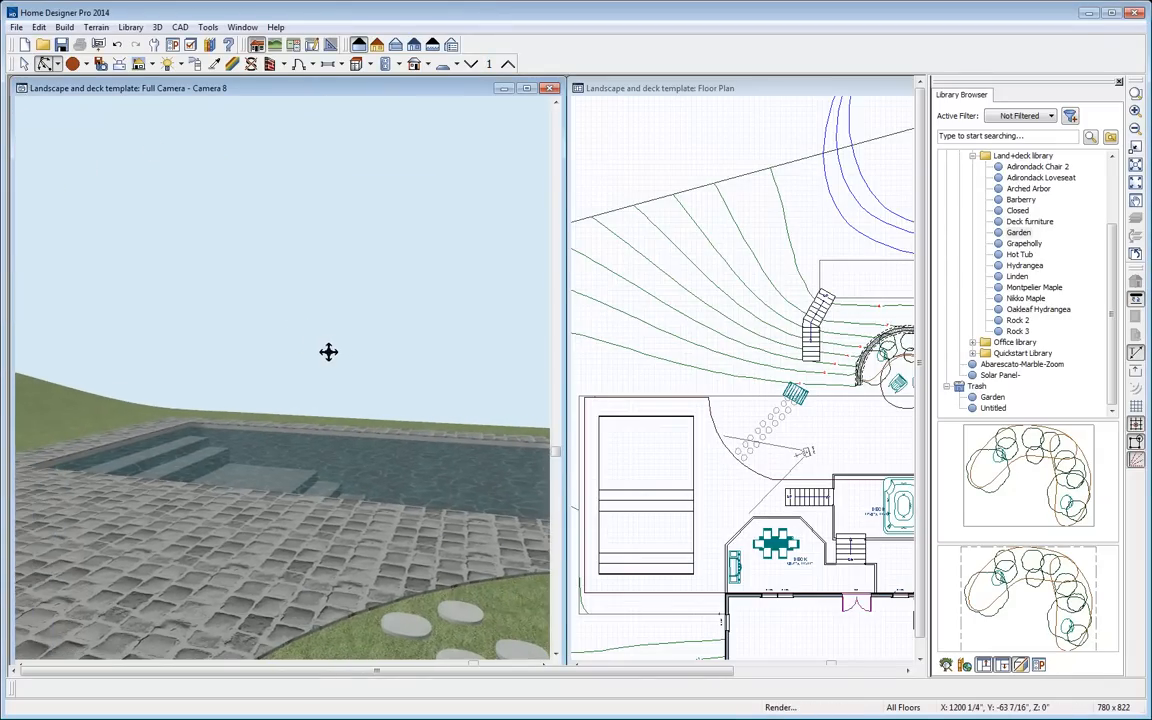
Draw a rectangular polyline garden bed along the house-side end of the pool patio and pull its outer edge inward to narrow it
left_click(660, 86)
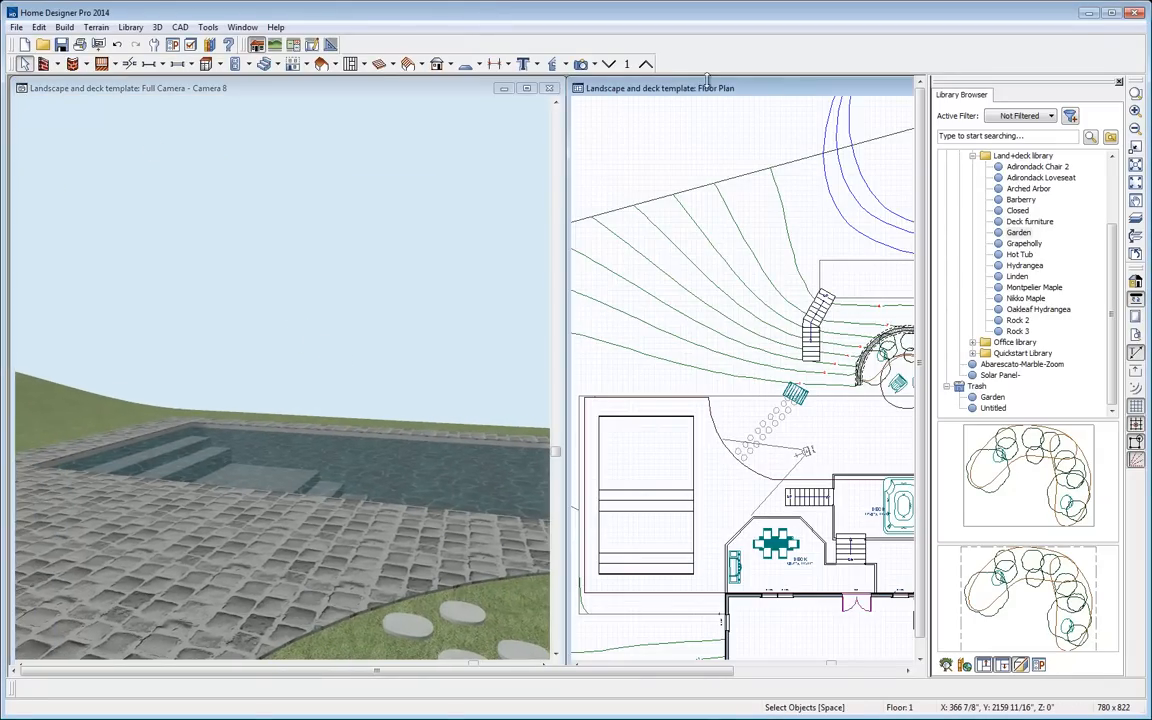
left_click(108, 28)
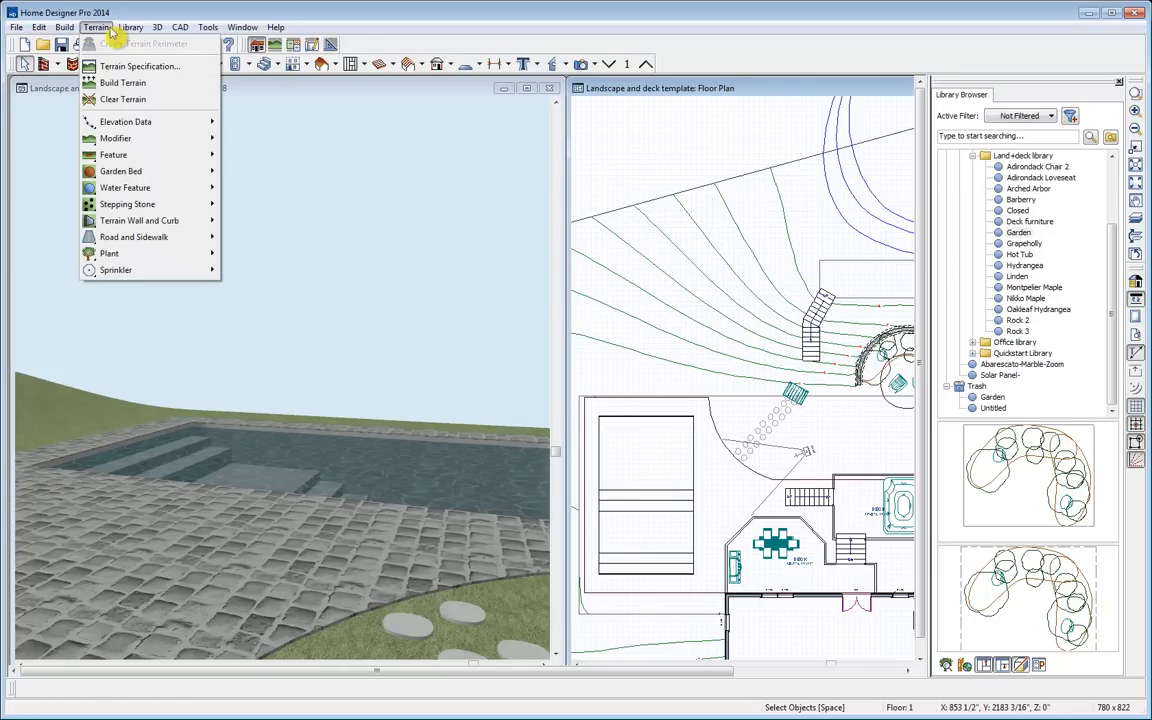
mouse_move(118, 158)
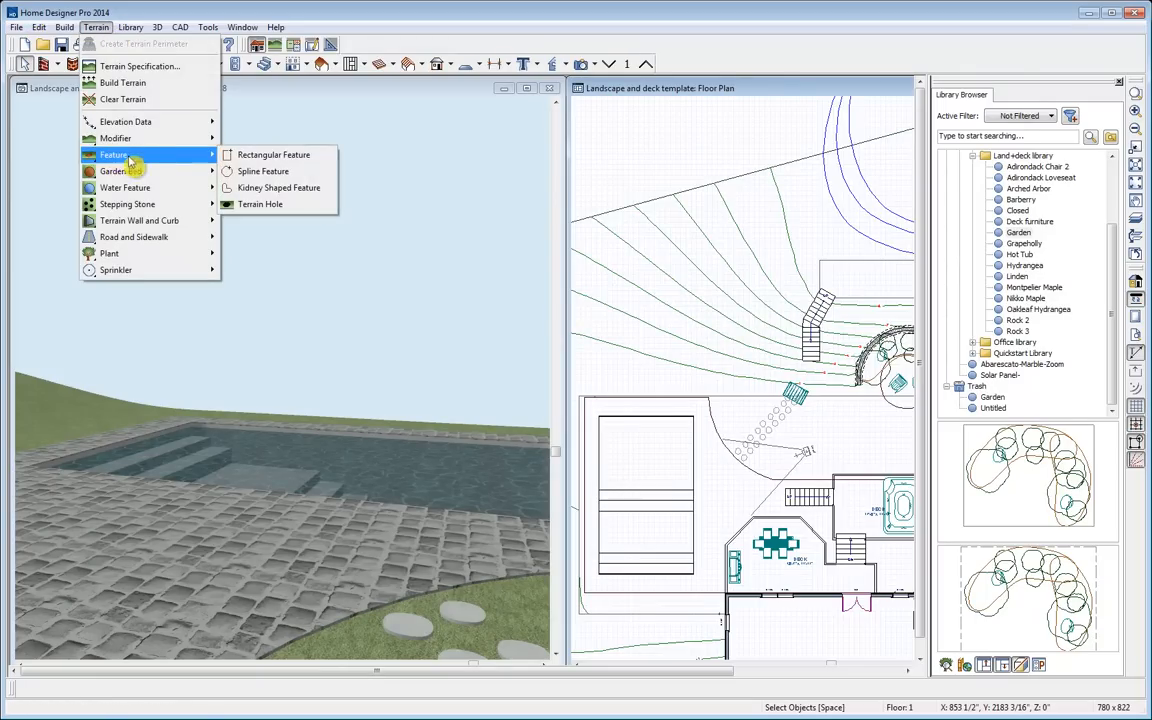
mouse_move(200, 180)
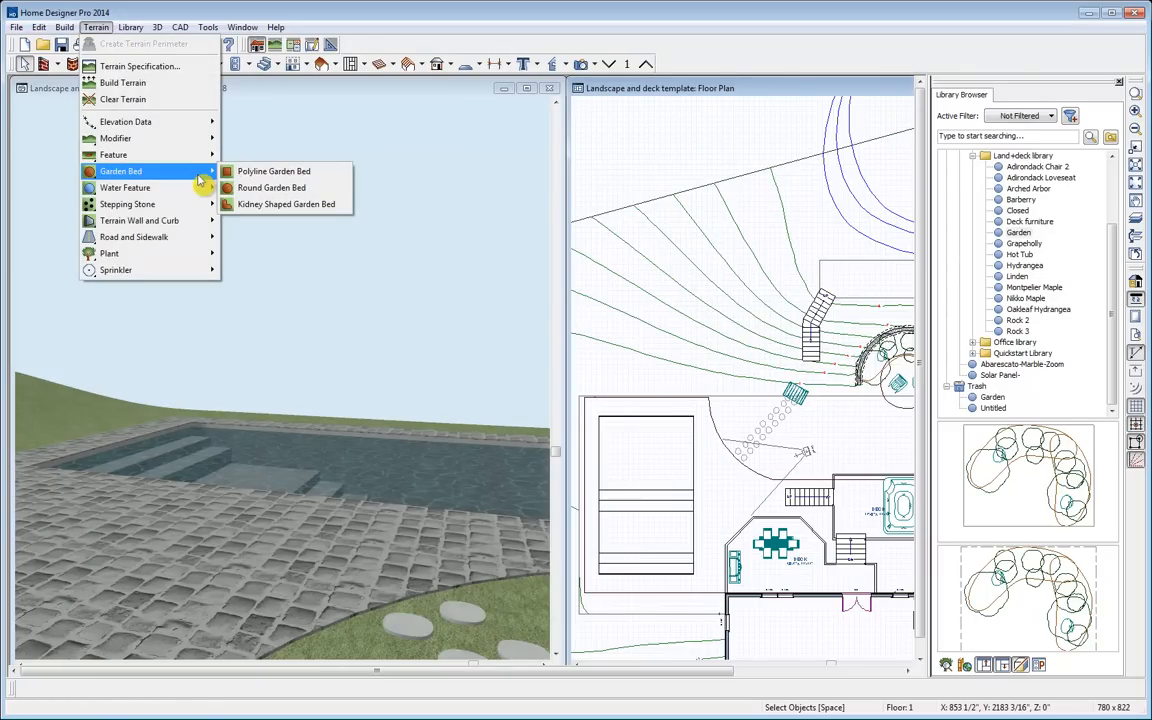
left_click(276, 172)
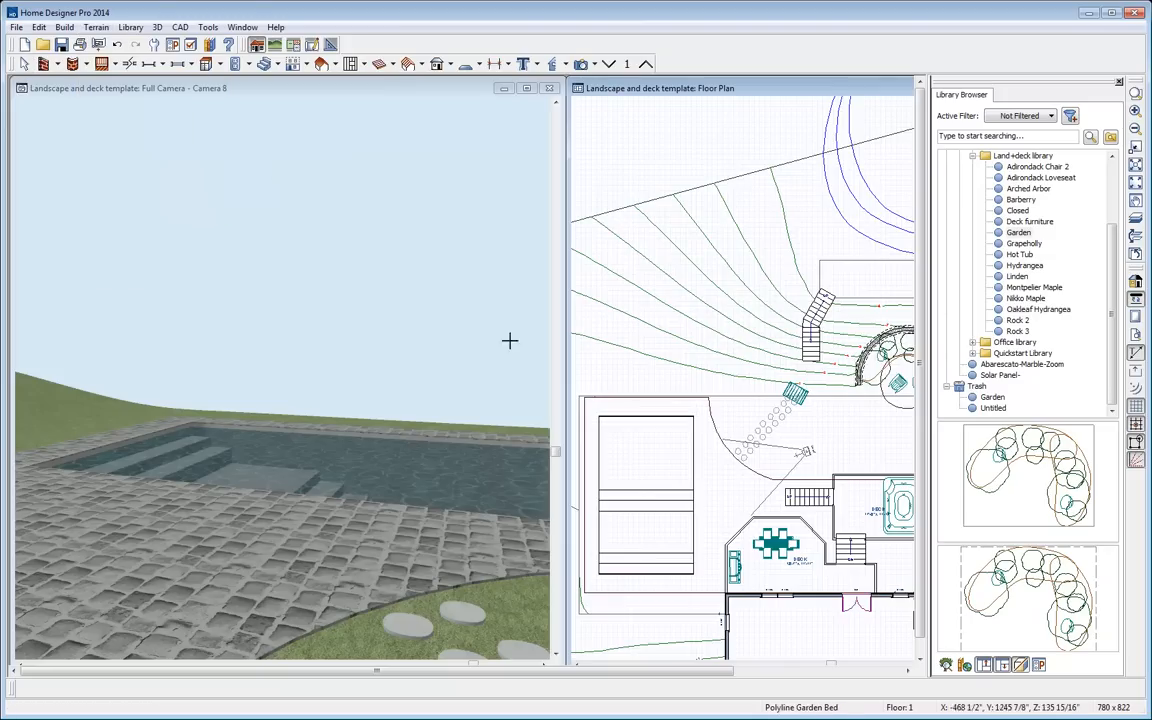
left_click_drag(726, 610, 572, 590)
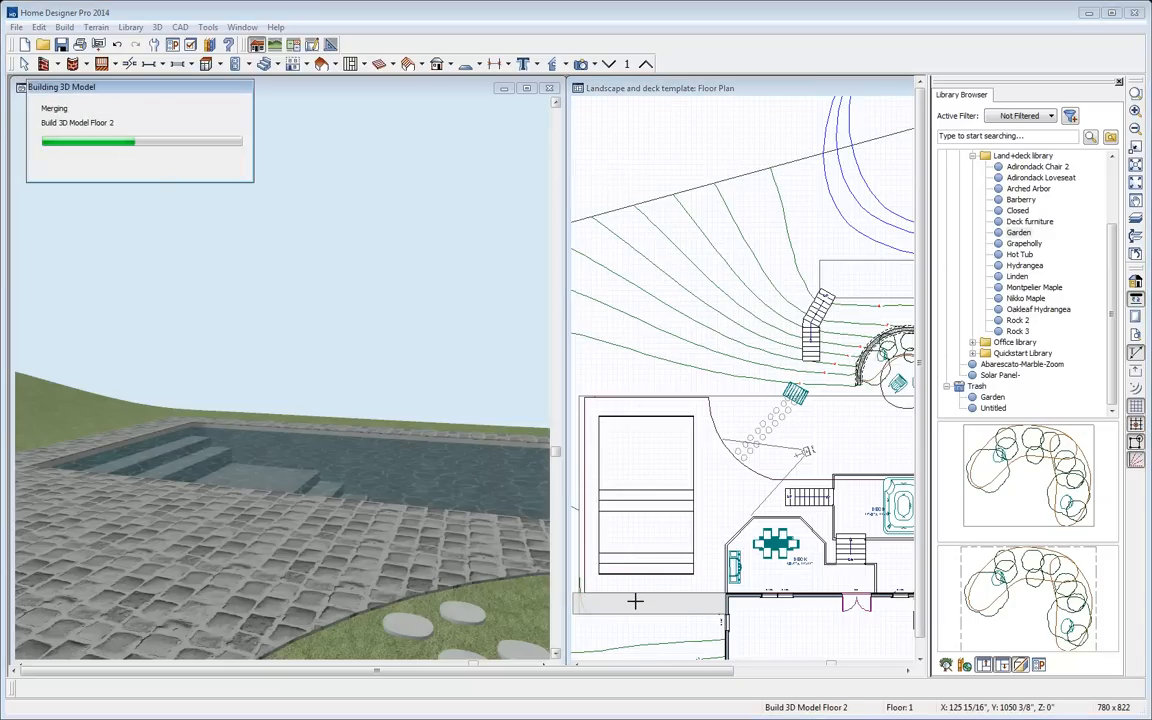
key("space")
left_click(643, 617)
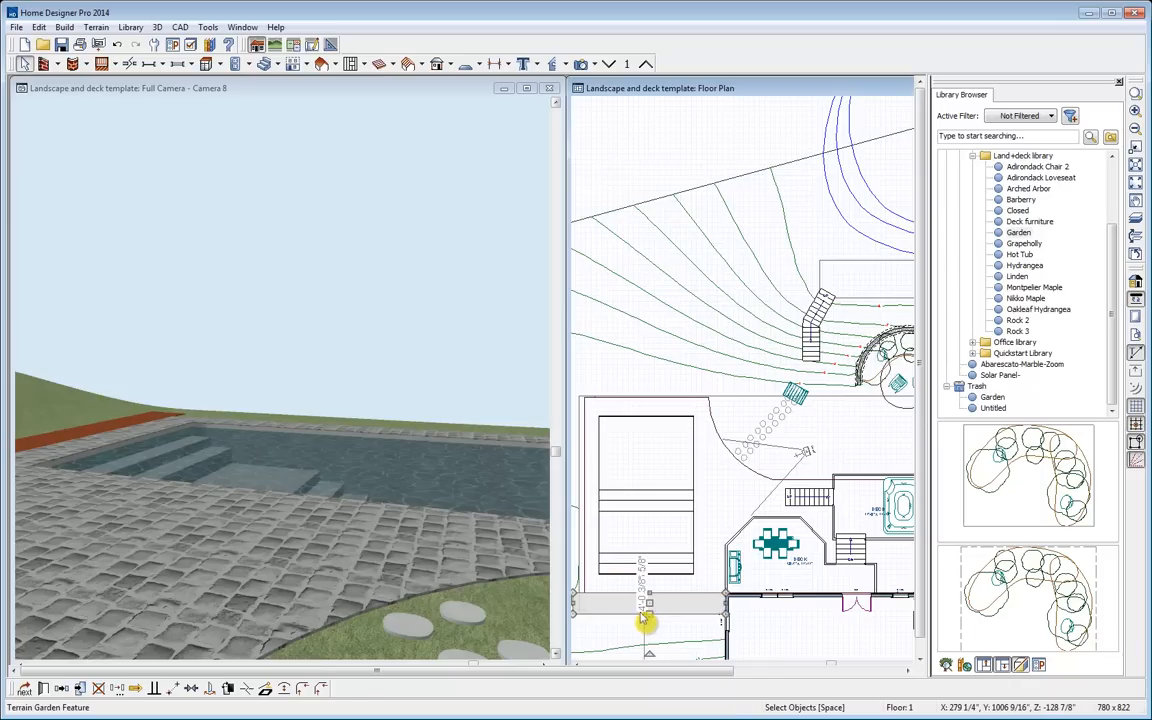
left_click_drag(648, 608, 648, 602)
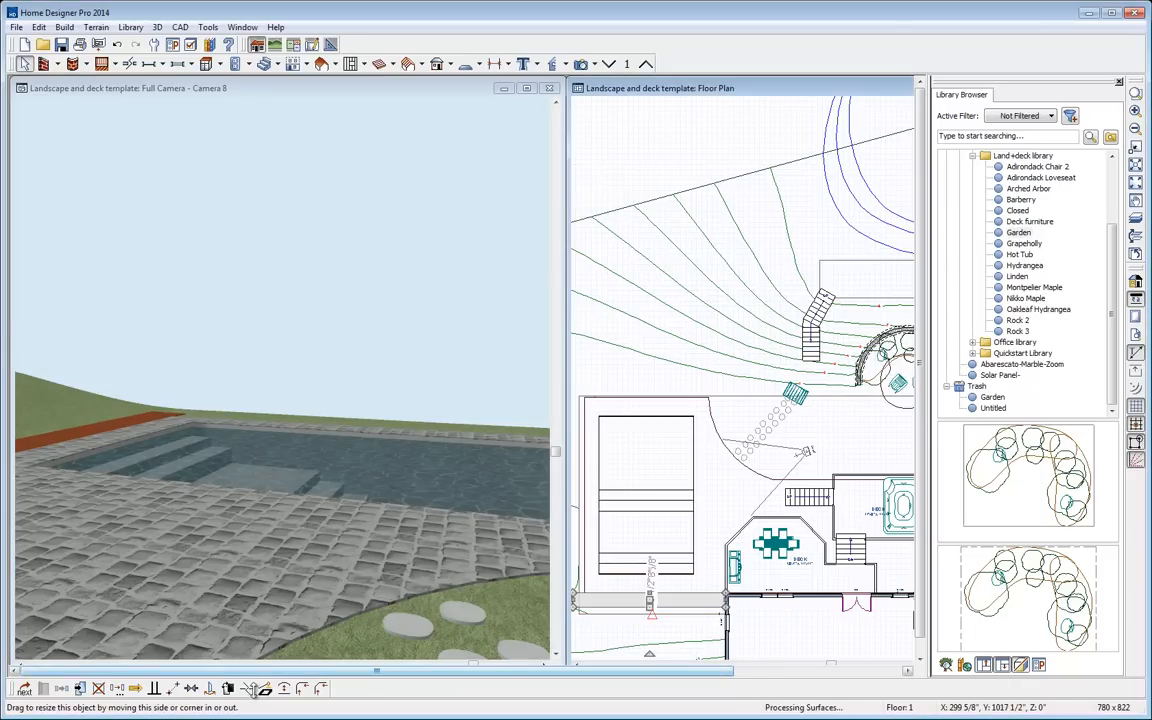
Add a break to the garden bed's edge, extend the bed along the pool patio's far long side in an L shape, and widen that leg outward
left_click(265, 688)
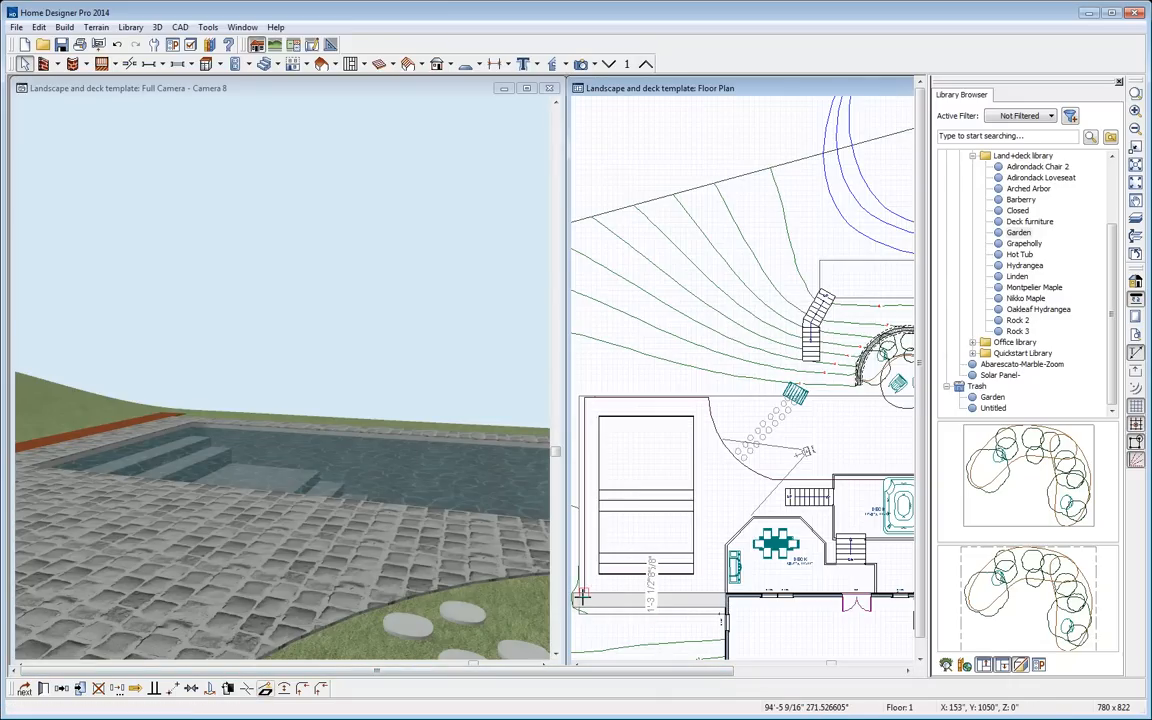
left_click(582, 597)
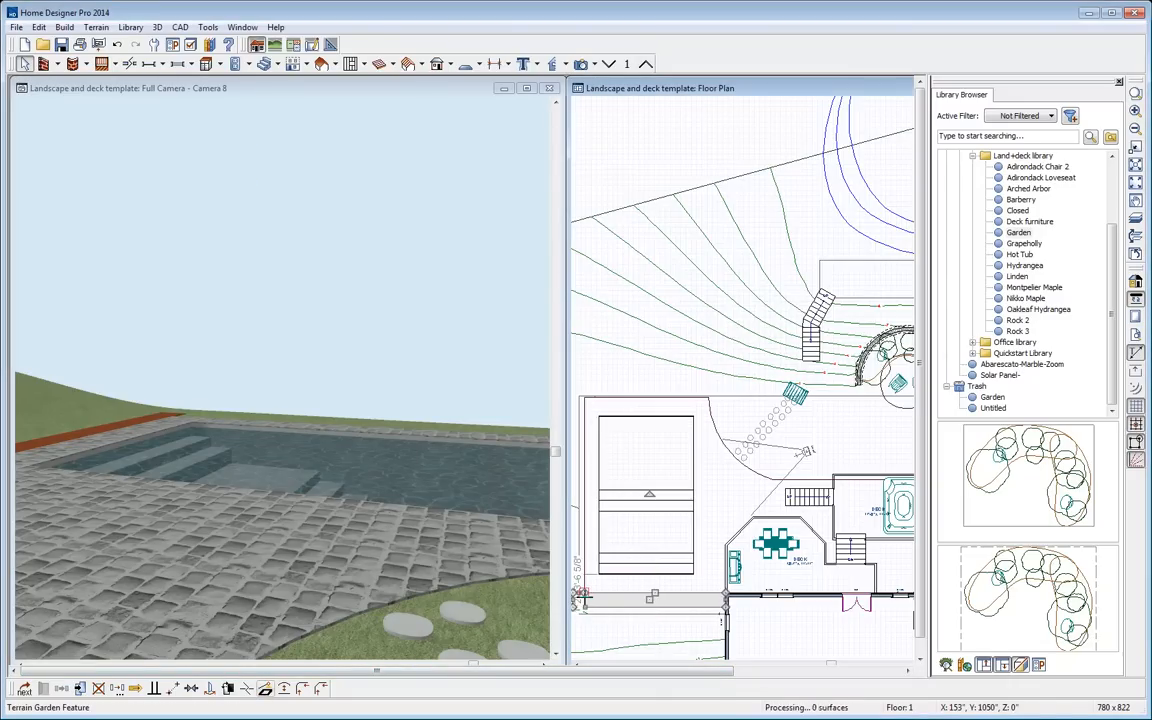
scroll(595, 600, "up", 3)
left_click_drag(674, 589, 671, 254)
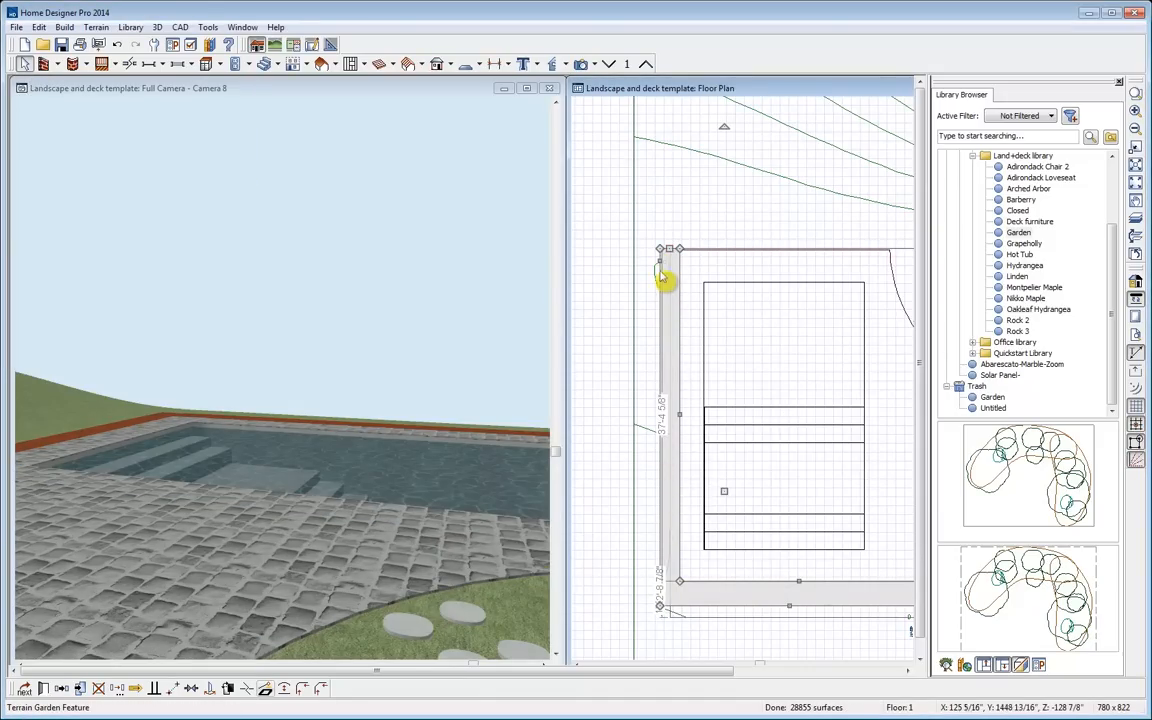
left_click_drag(660, 261, 644, 260)
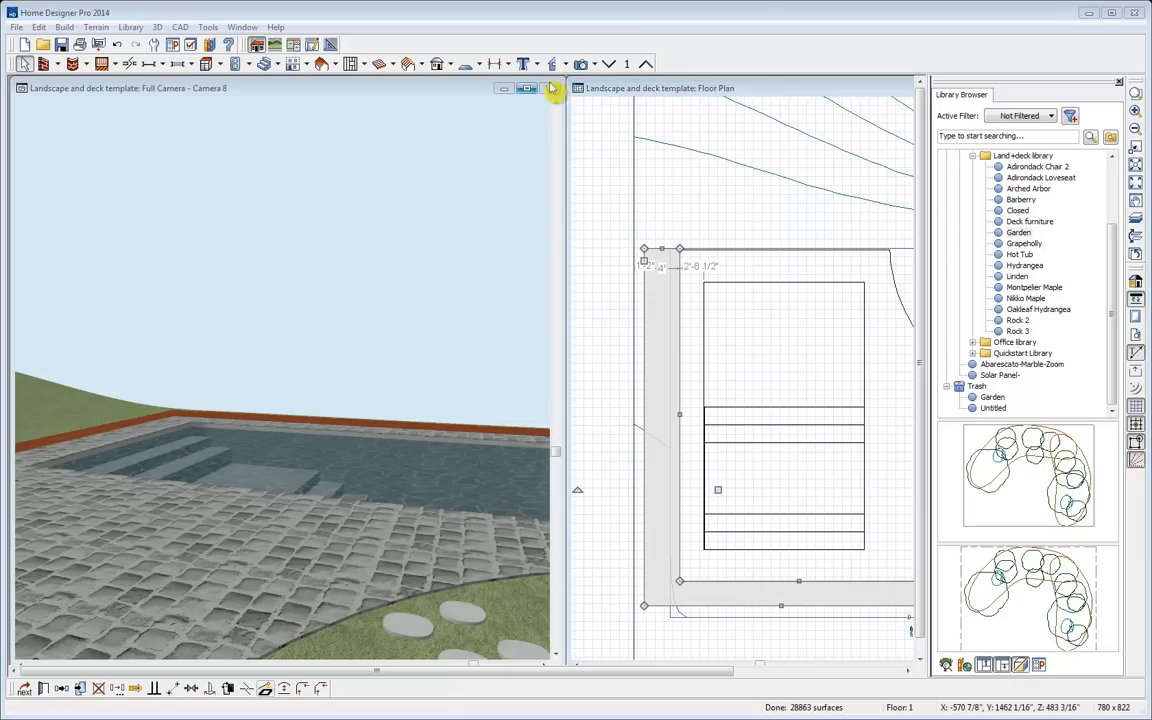
Search the Plant Chooser for plants with the common name hydrangea
left_click(96, 27)
mouse_move(175, 257)
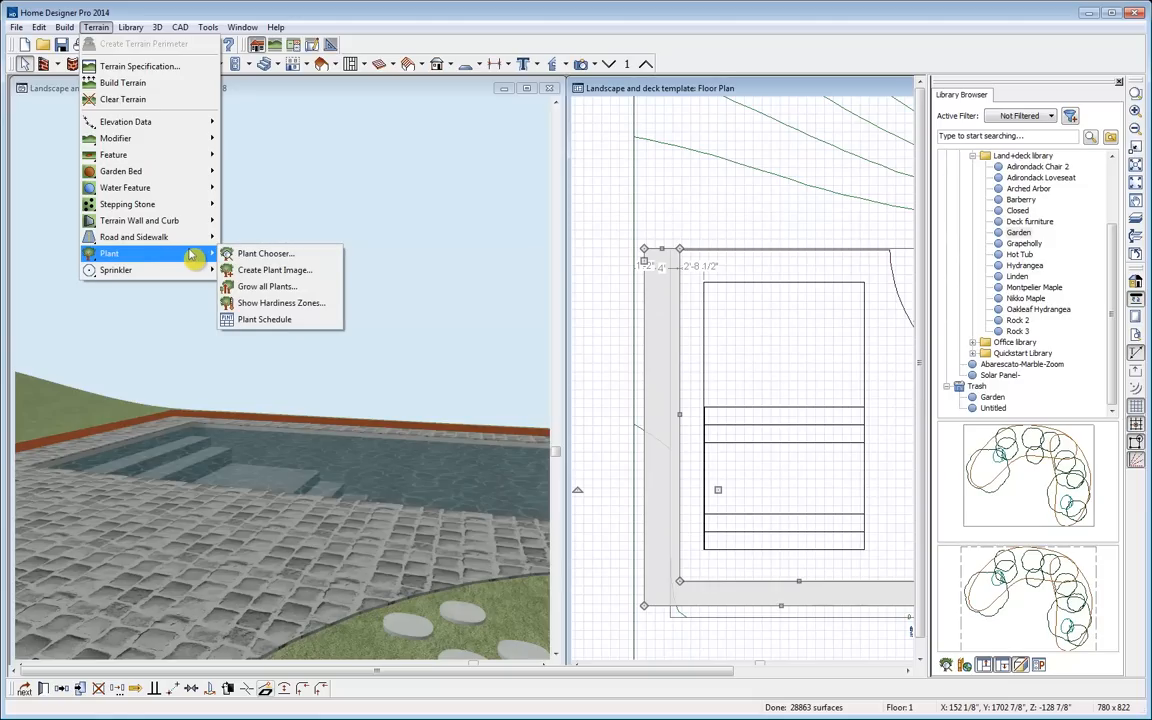
left_click(290, 255)
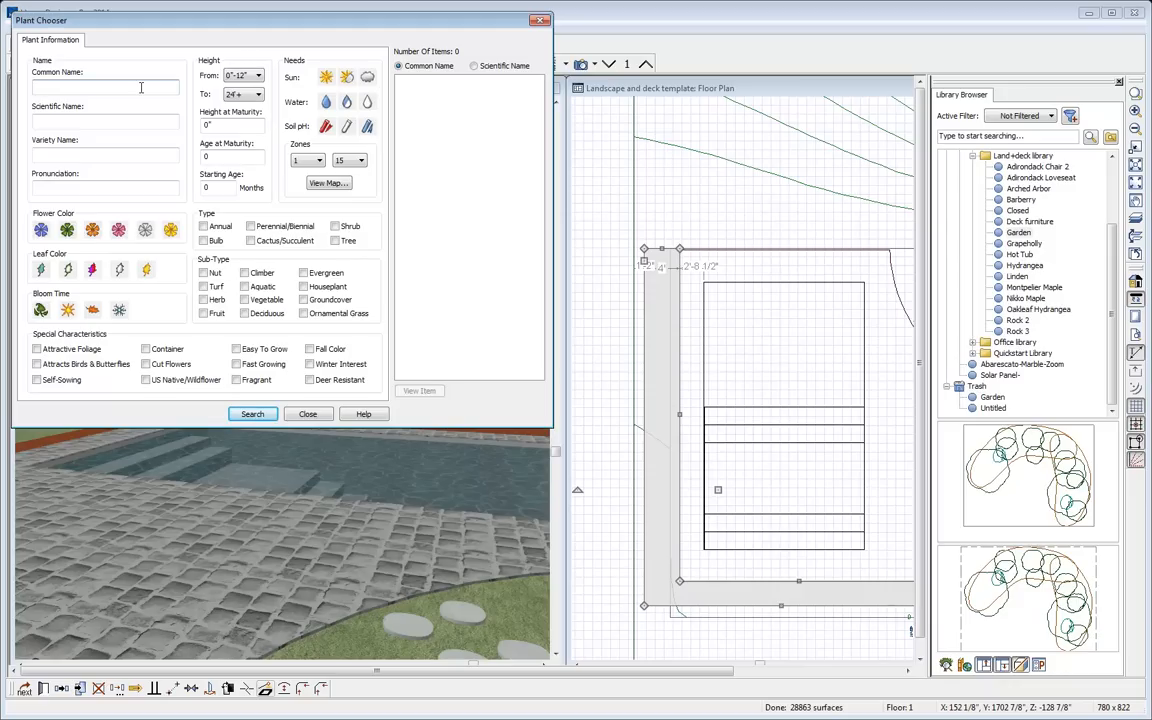
left_click(141, 87)
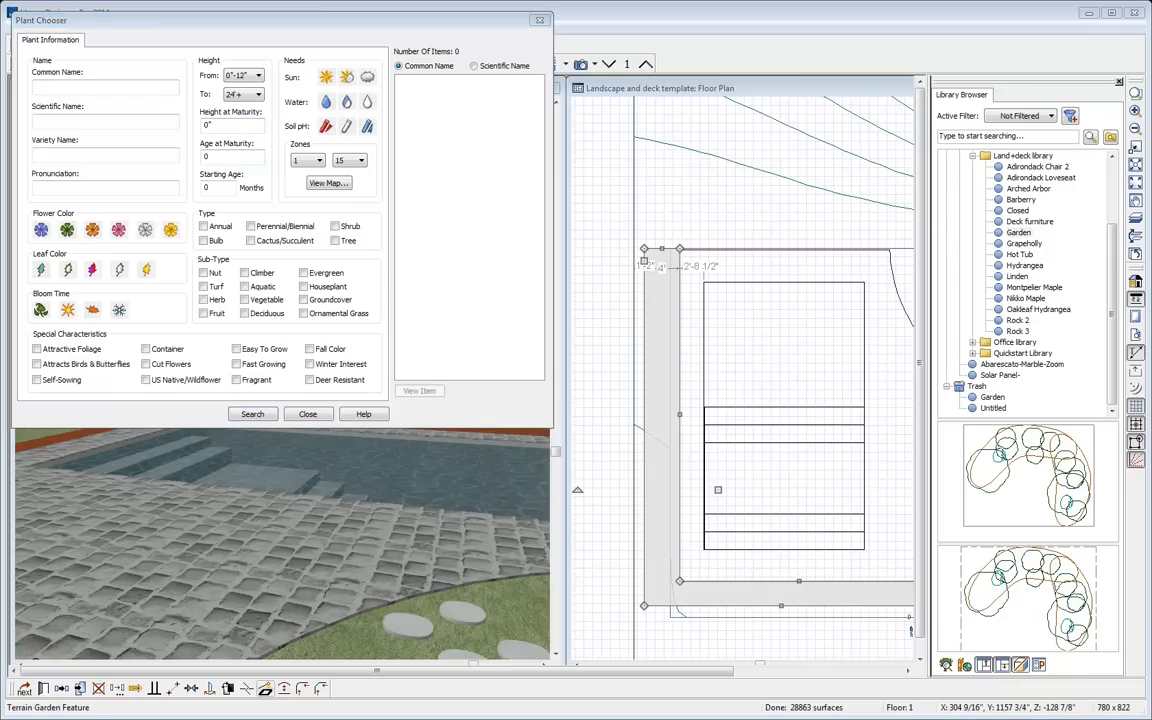
left_click(127, 90)
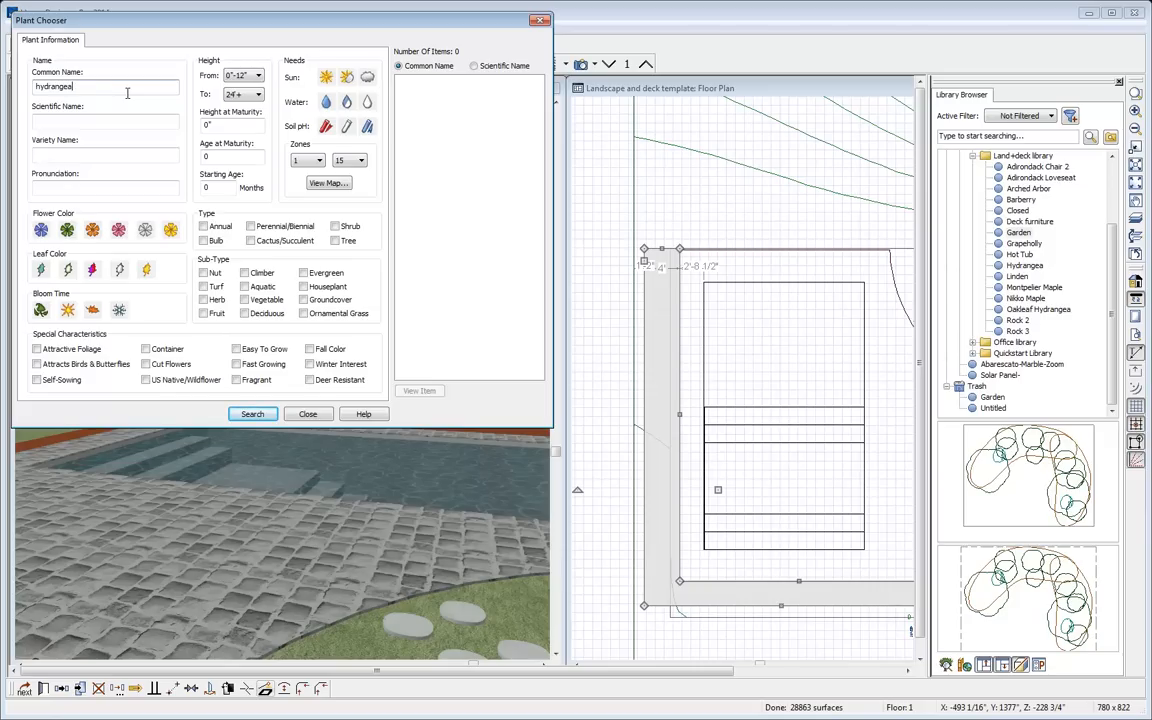
left_click(262, 414)
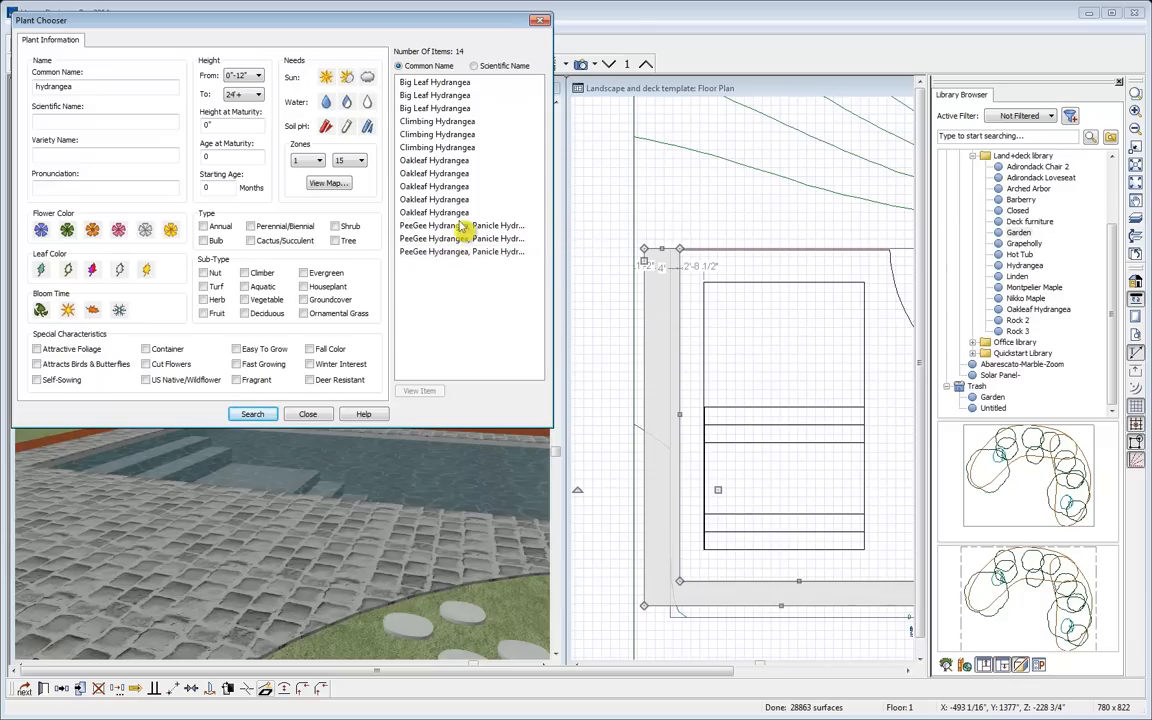
Place the first Oakleaf Hydrangea from the search results at the far end of the bed's long leg and close the Plant Chooser
left_click(442, 162)
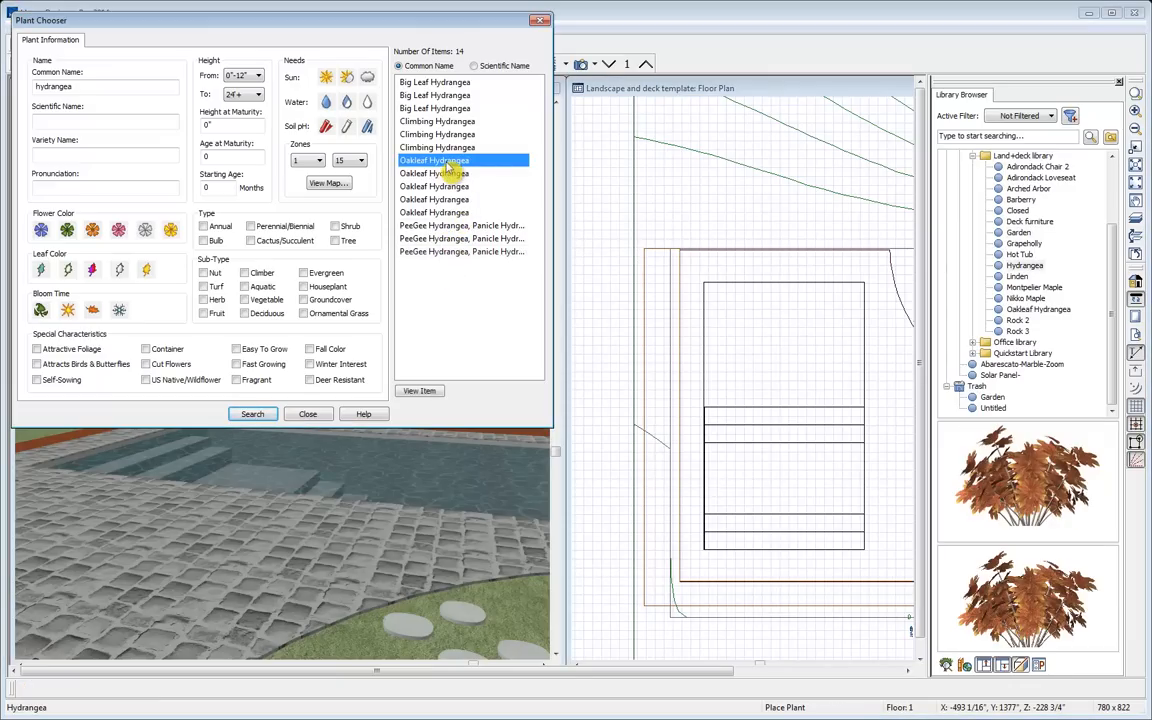
left_click(658, 273)
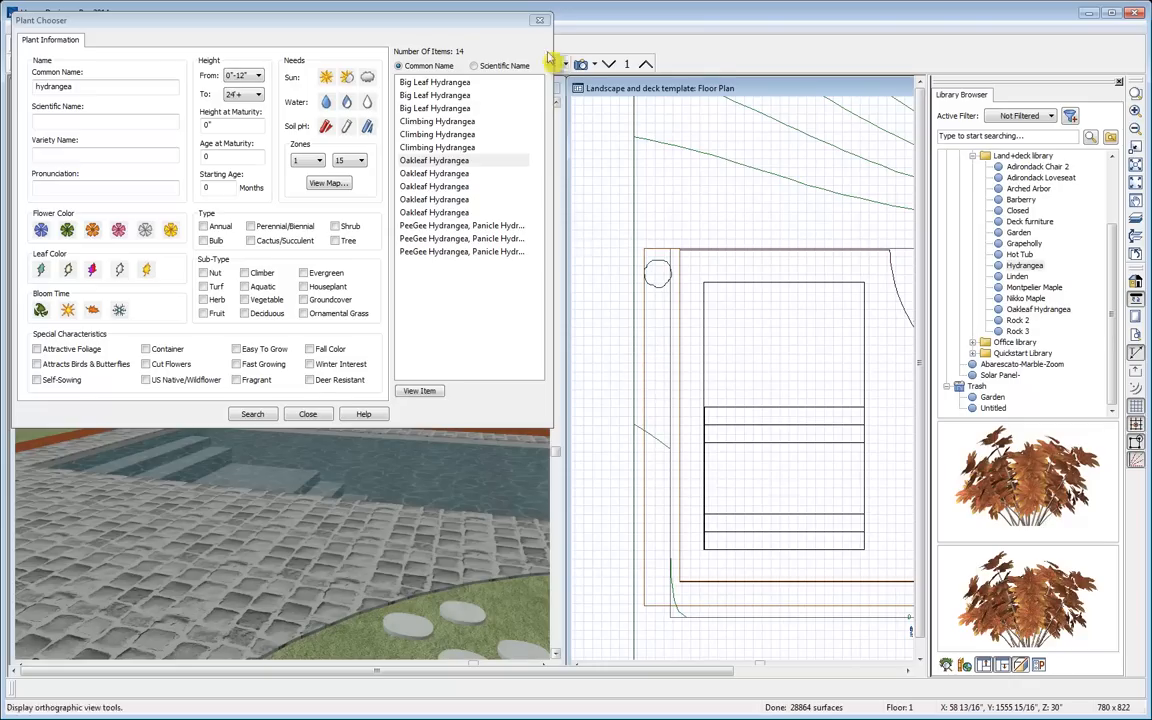
left_click(539, 21)
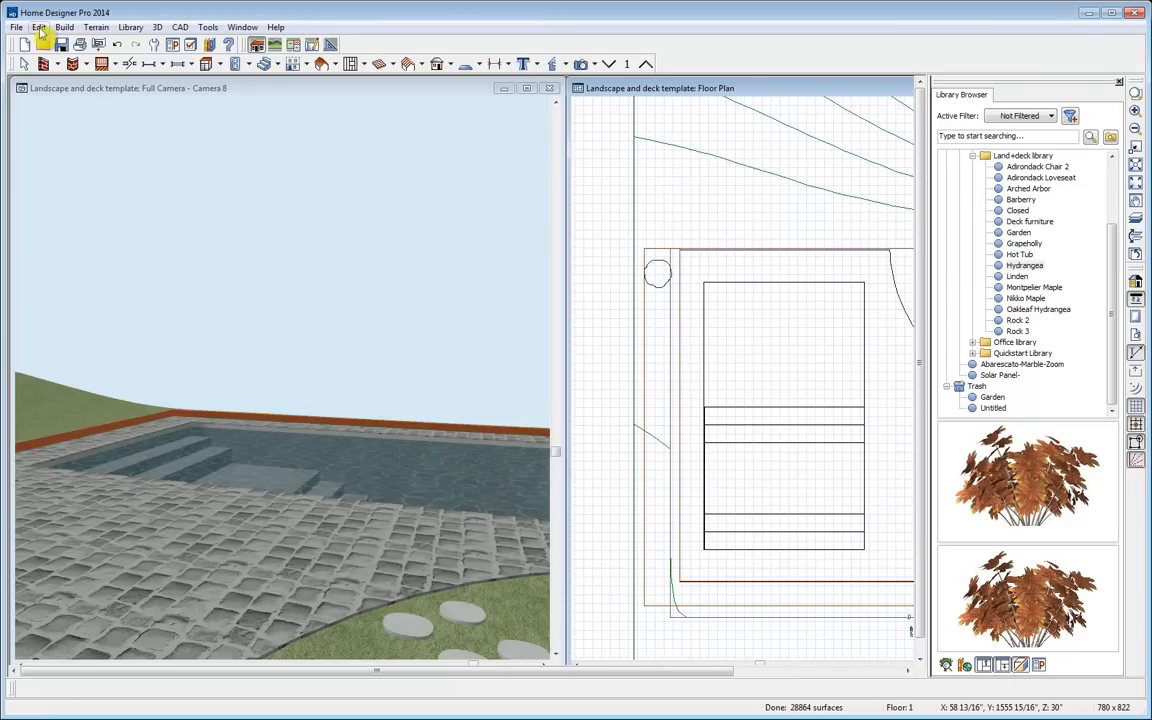
Turn off Object Snaps so plants can be positioned freely
left_click(39, 28)
mouse_move(125, 222)
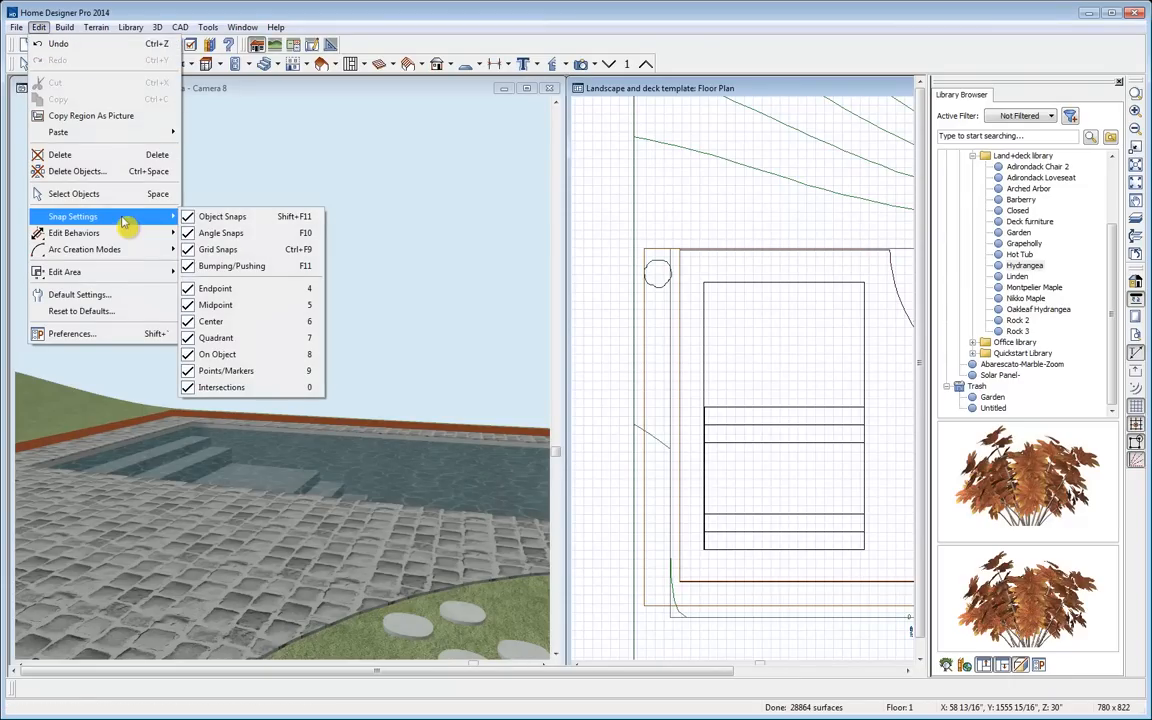
left_click(265, 218)
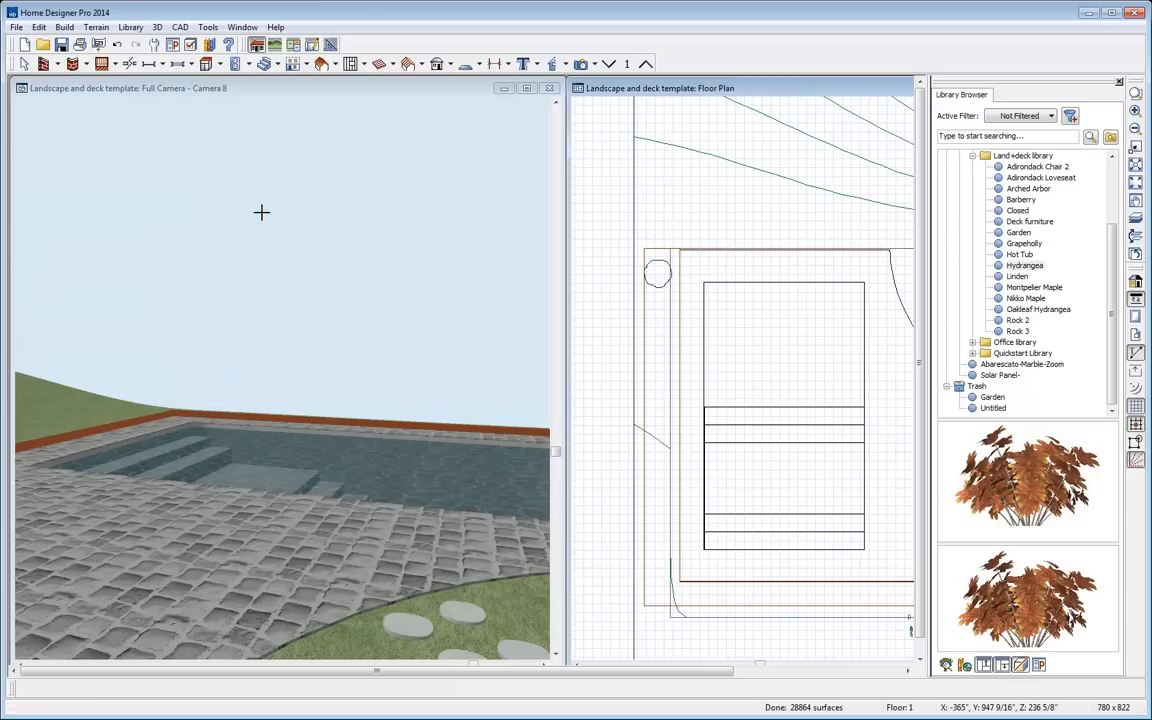
Place five more of the same hydrangea at spaced intervals along both legs of the L-shaped garden bed
left_click(656, 360)
left_click(656, 500)
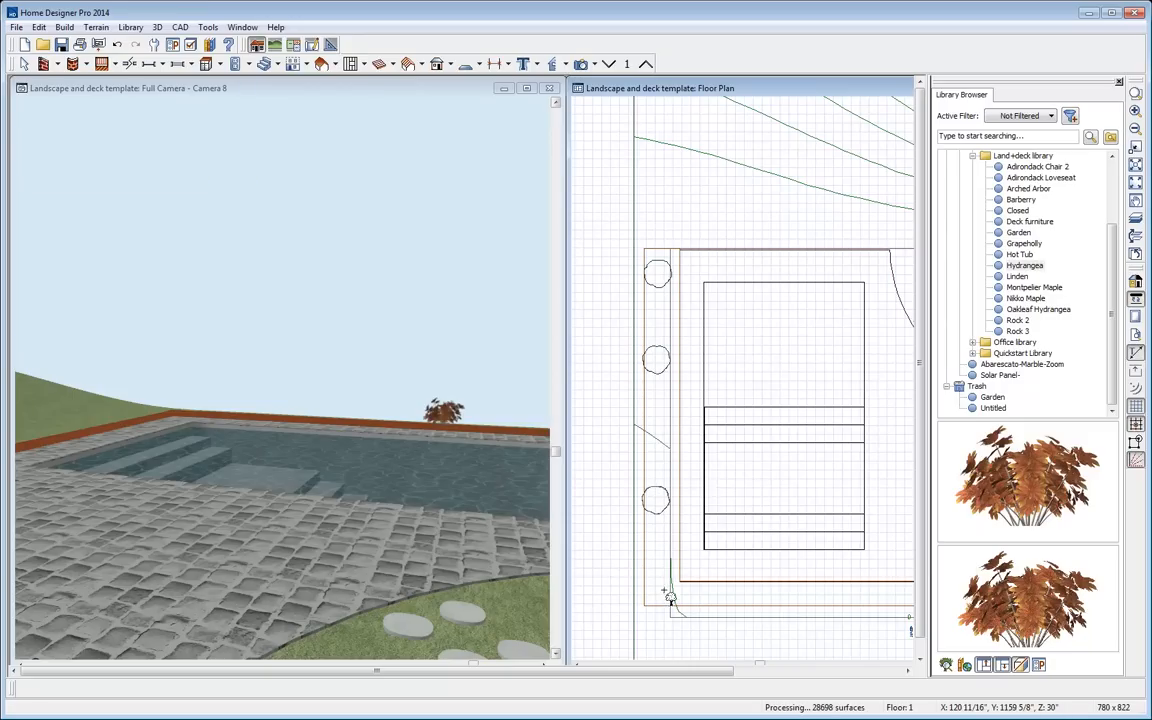
left_click(664, 591)
left_click(790, 597)
middle_click_drag(891, 596, 769, 601)
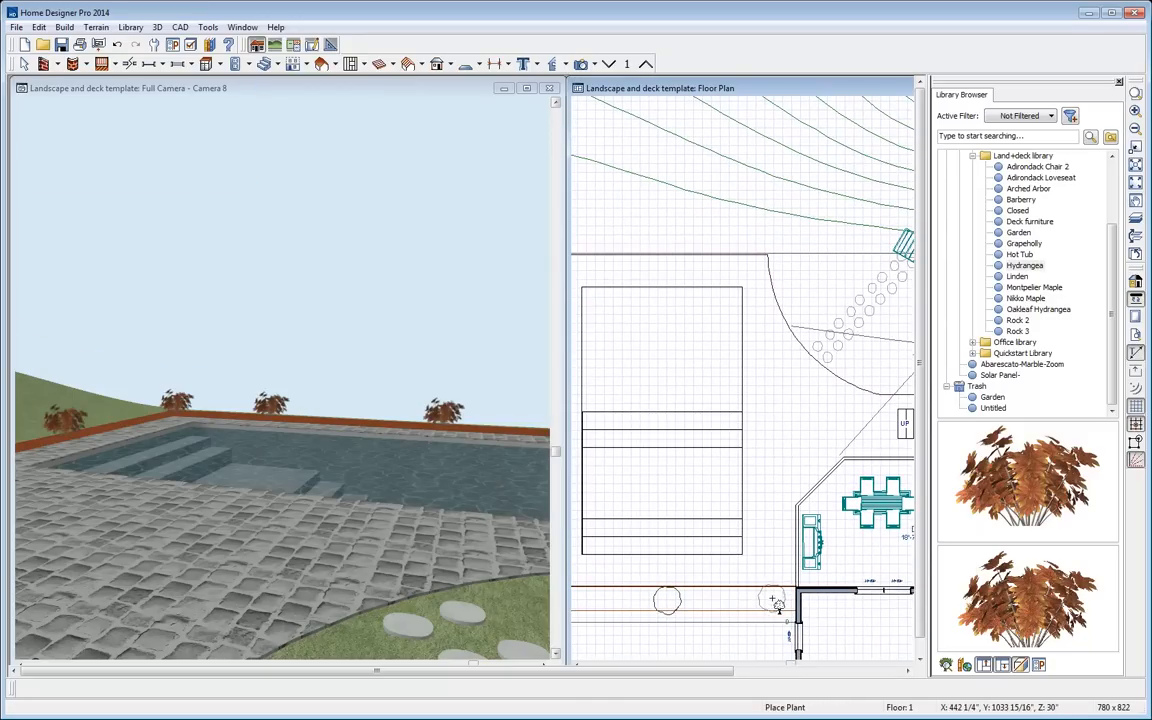
Place five Oakleaf Hydrangea plants from the Land+deck library between the existing shrubs along both legs of the bed
left_click_drag(1108, 267, 1108, 193)
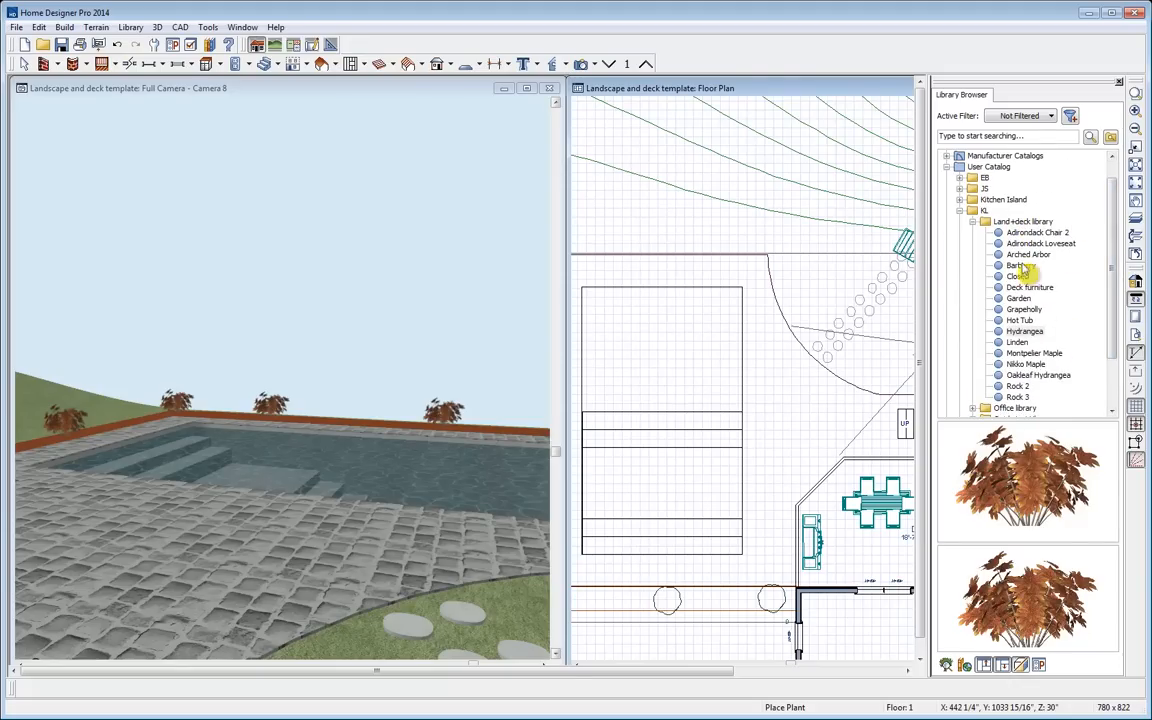
middle_click_drag(663, 321, 786, 290)
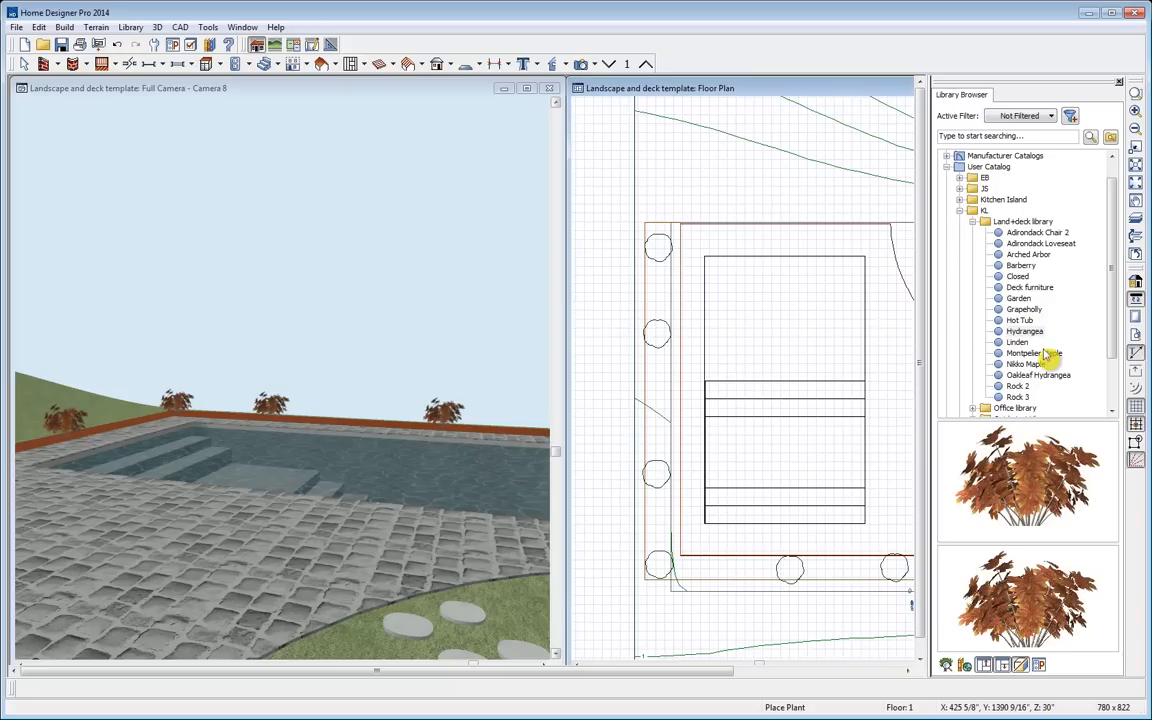
left_click(1026, 365)
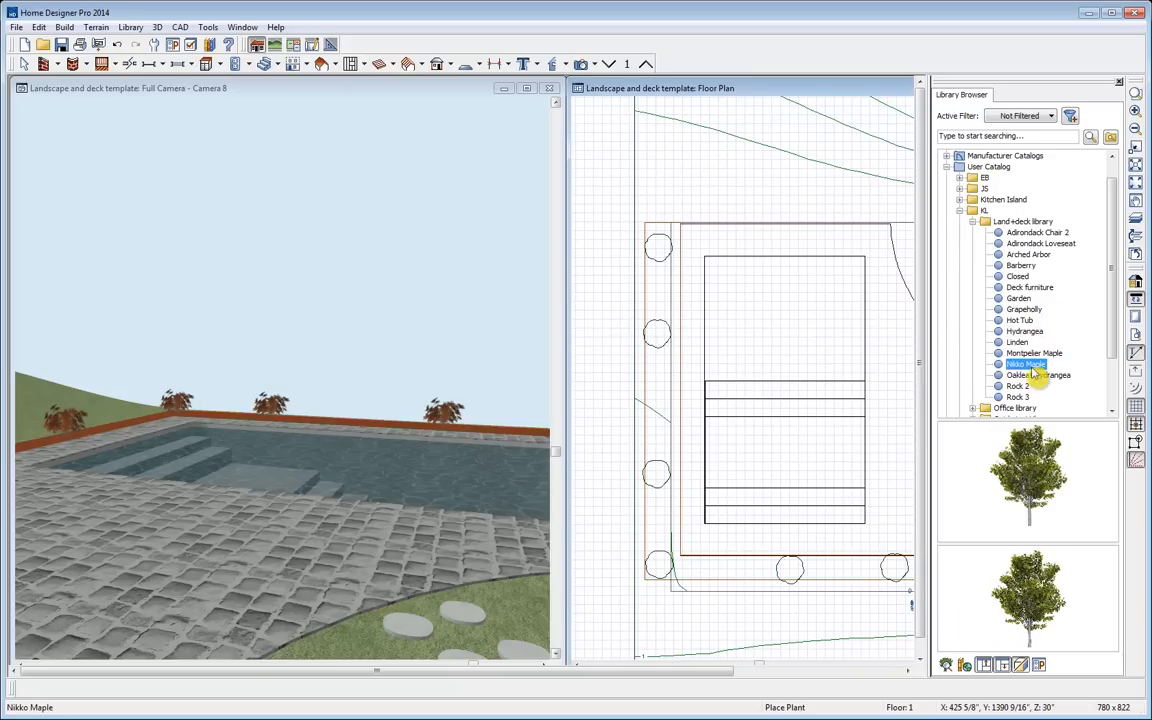
key("space")
left_click(1040, 375)
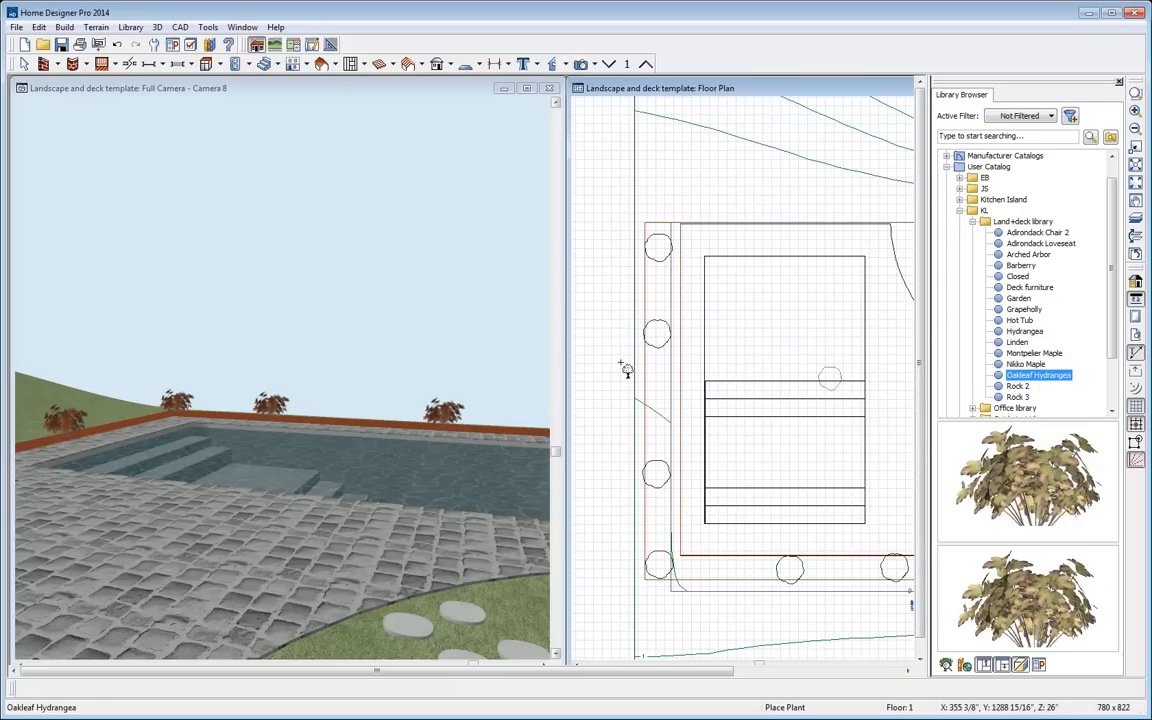
left_click(657, 290)
left_click(657, 379)
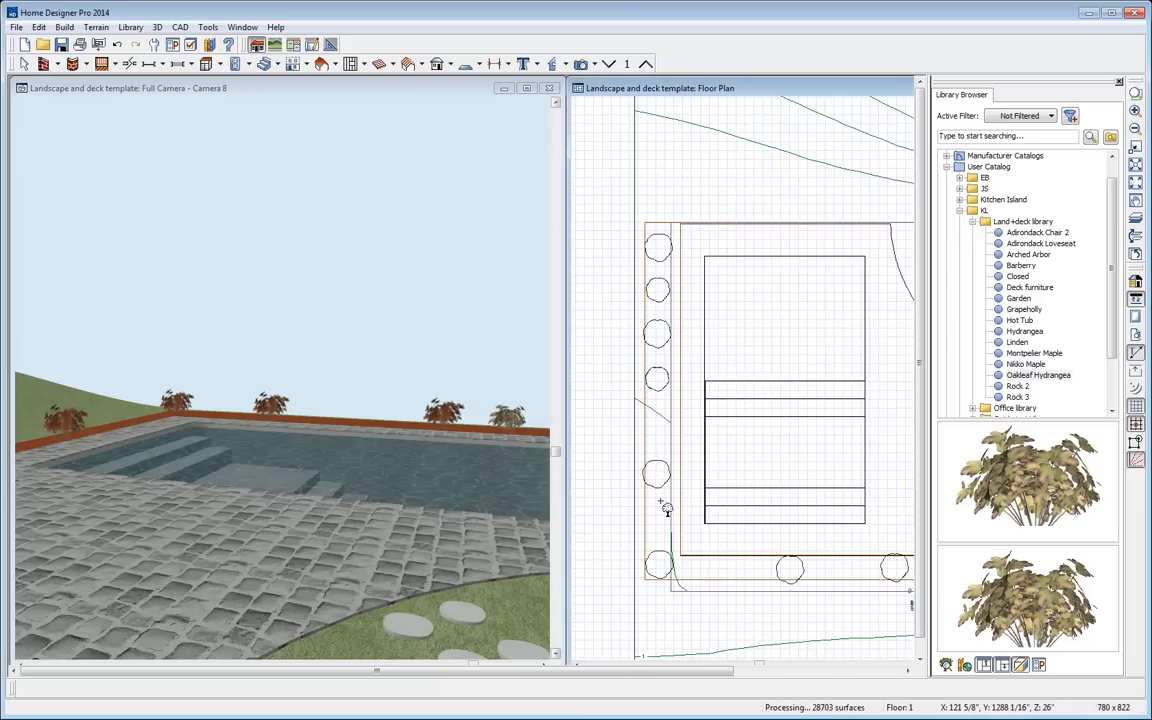
left_click(659, 516)
left_click(728, 569)
left_click(856, 572)
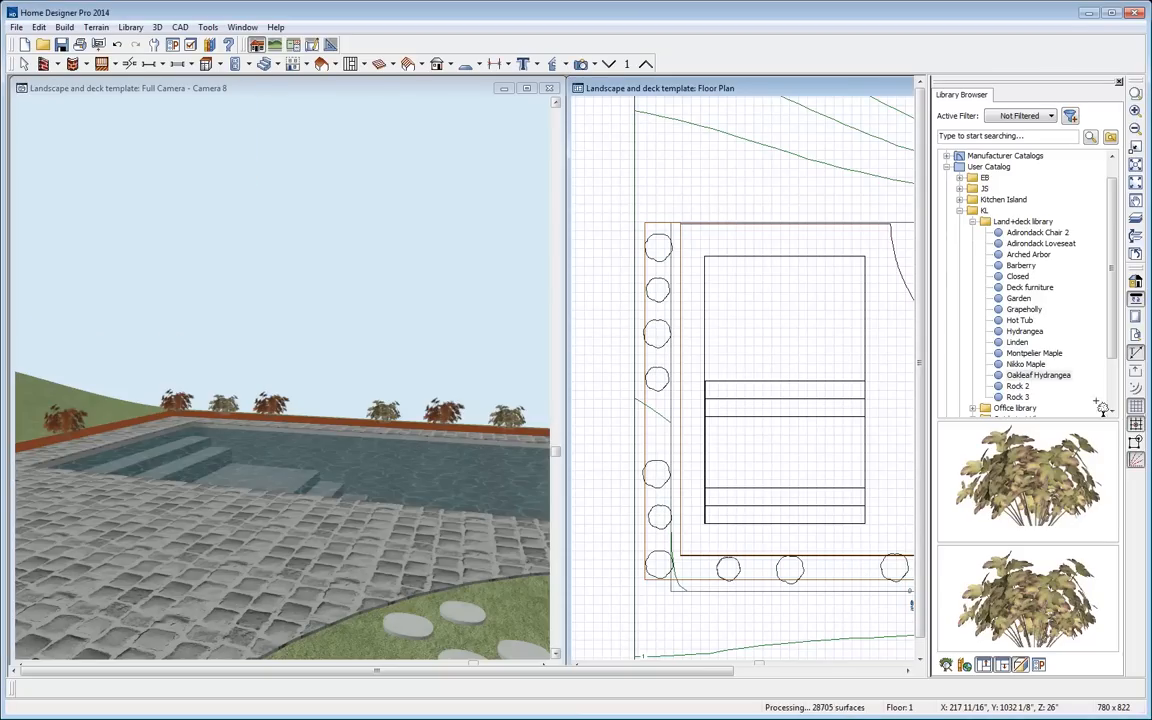
Place five Linden trees spaced among the shrubs along both legs of the garden bed
left_click(1018, 343)
left_click(656, 312)
left_click(662, 438)
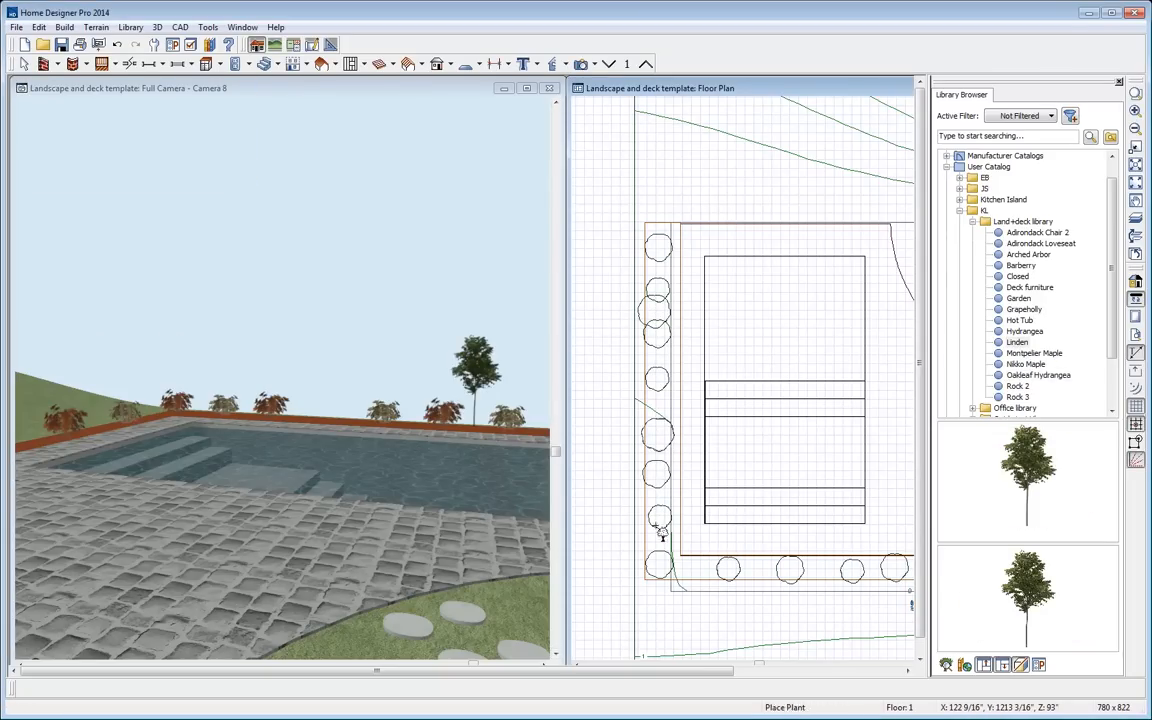
left_click(657, 552)
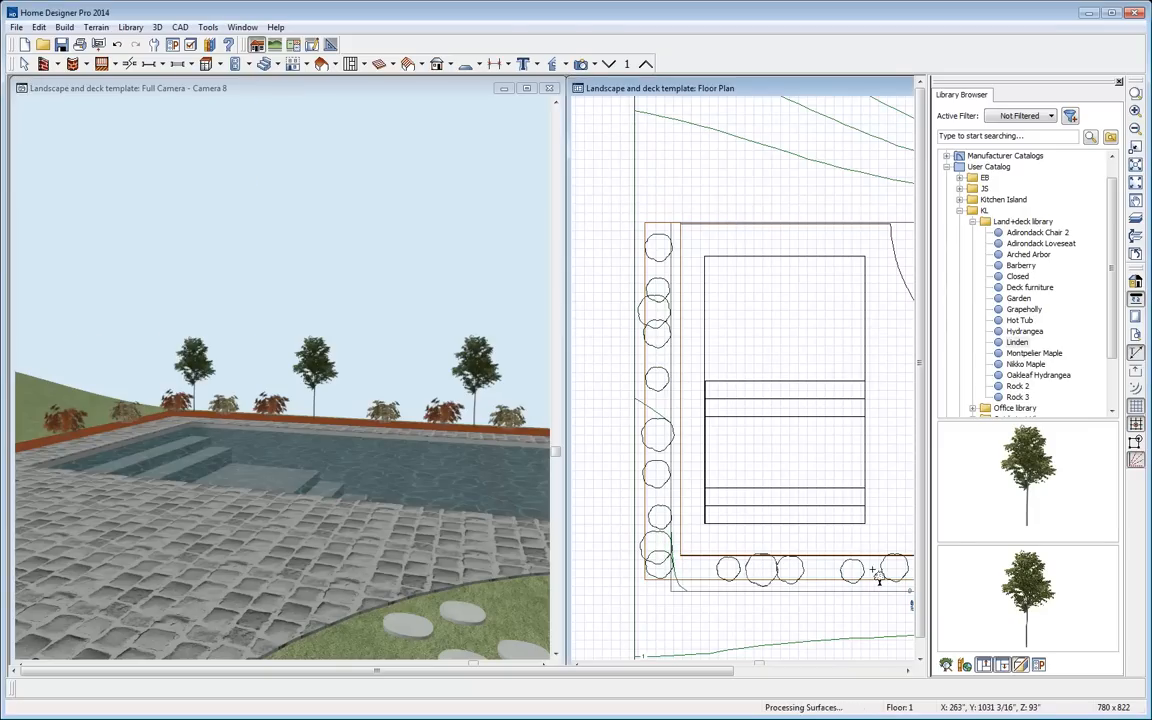
left_click(875, 572)
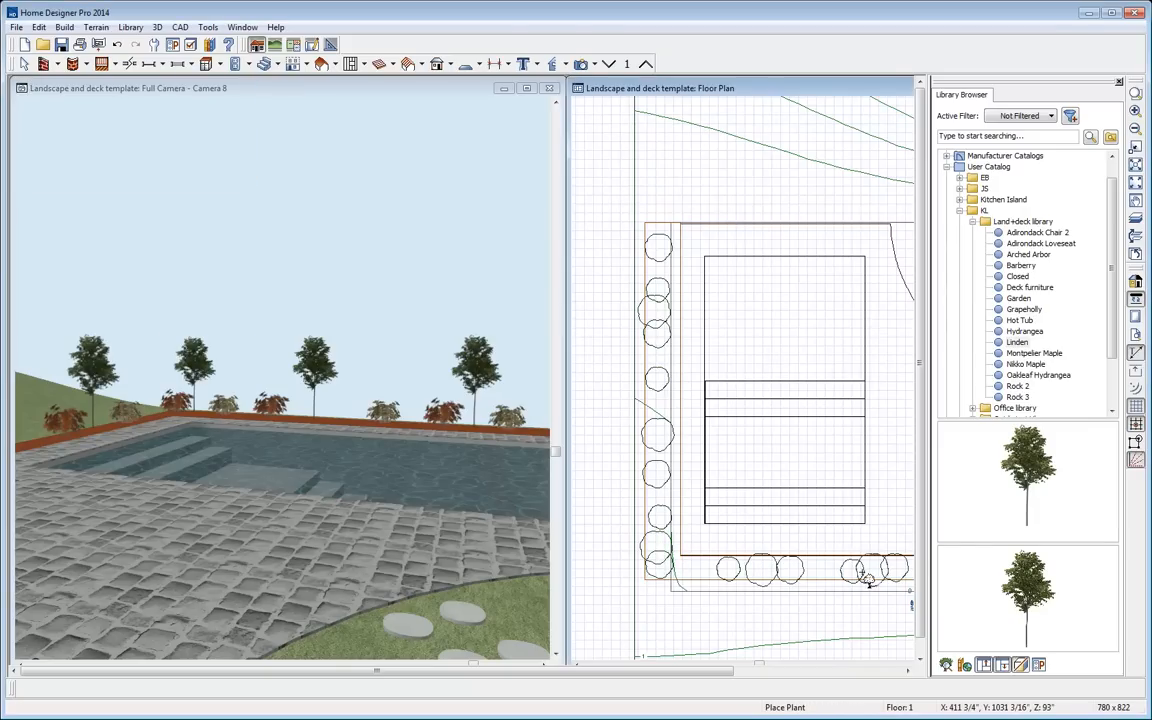
Place four Rock 2 boulders in gaps between the plants, two in each leg of the garden bed
left_click(1017, 386)
left_click(667, 357)
left_click(659, 495)
left_click(696, 570)
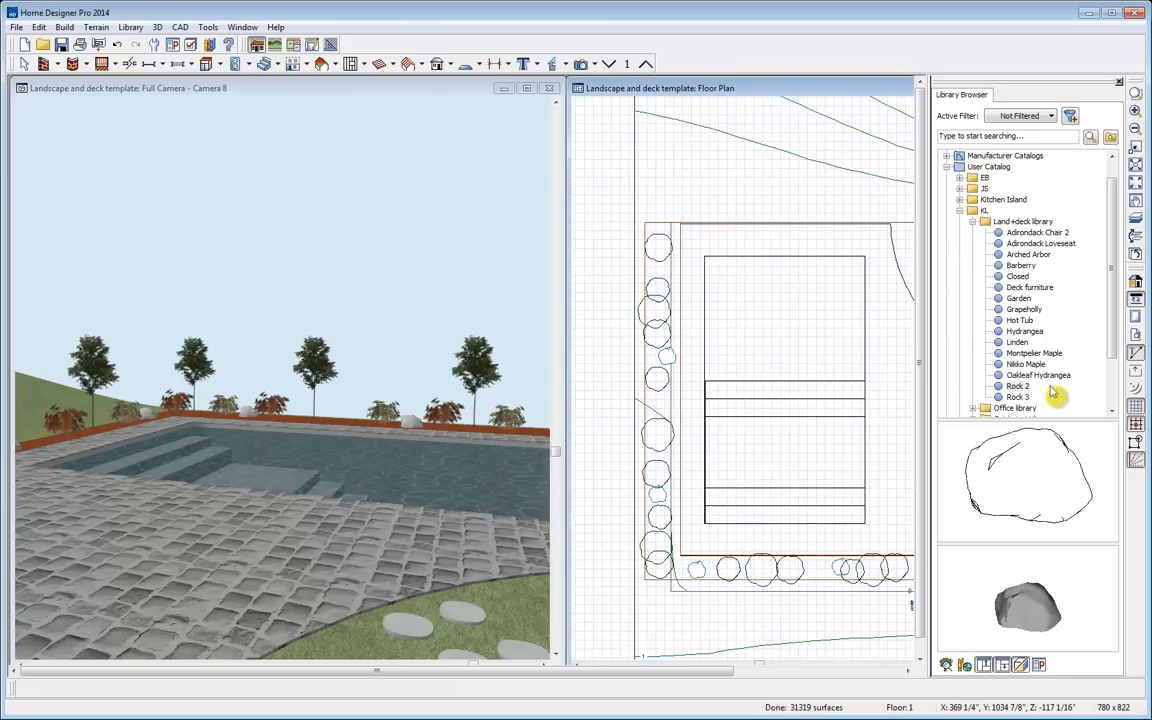
Place four Grapeholly plants from the Land+deck library among the existing plants, two in each leg of the garden bed
left_click(1020, 309)
left_click(653, 408)
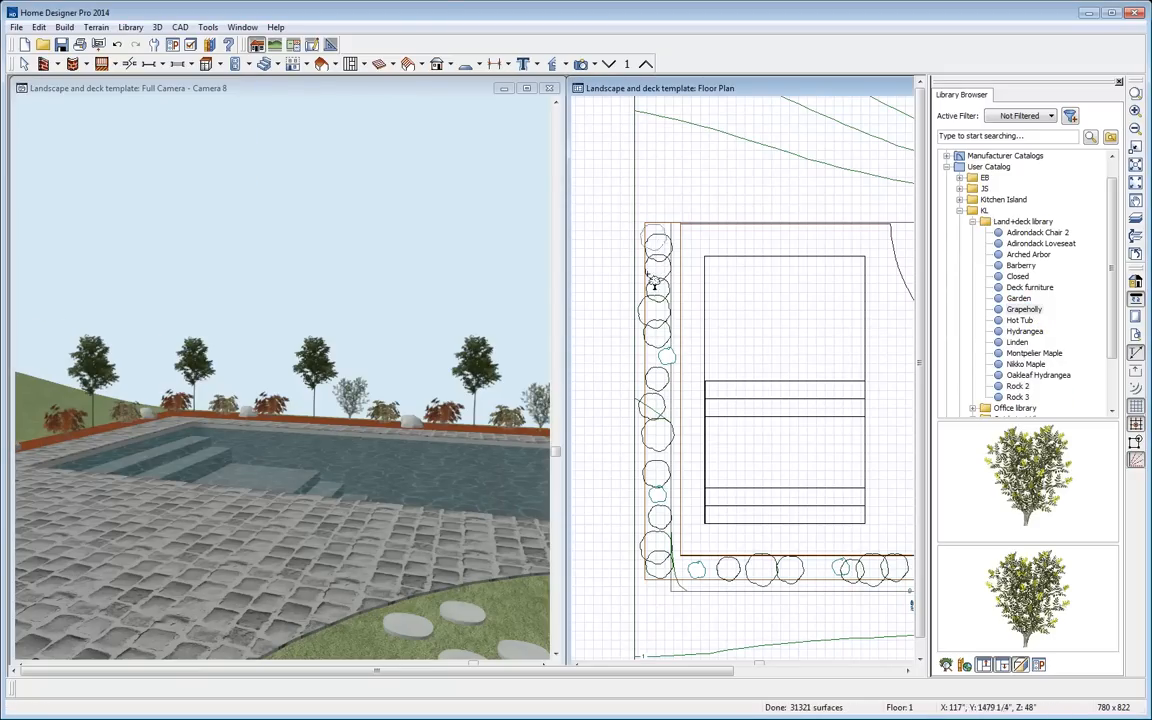
left_click(849, 575)
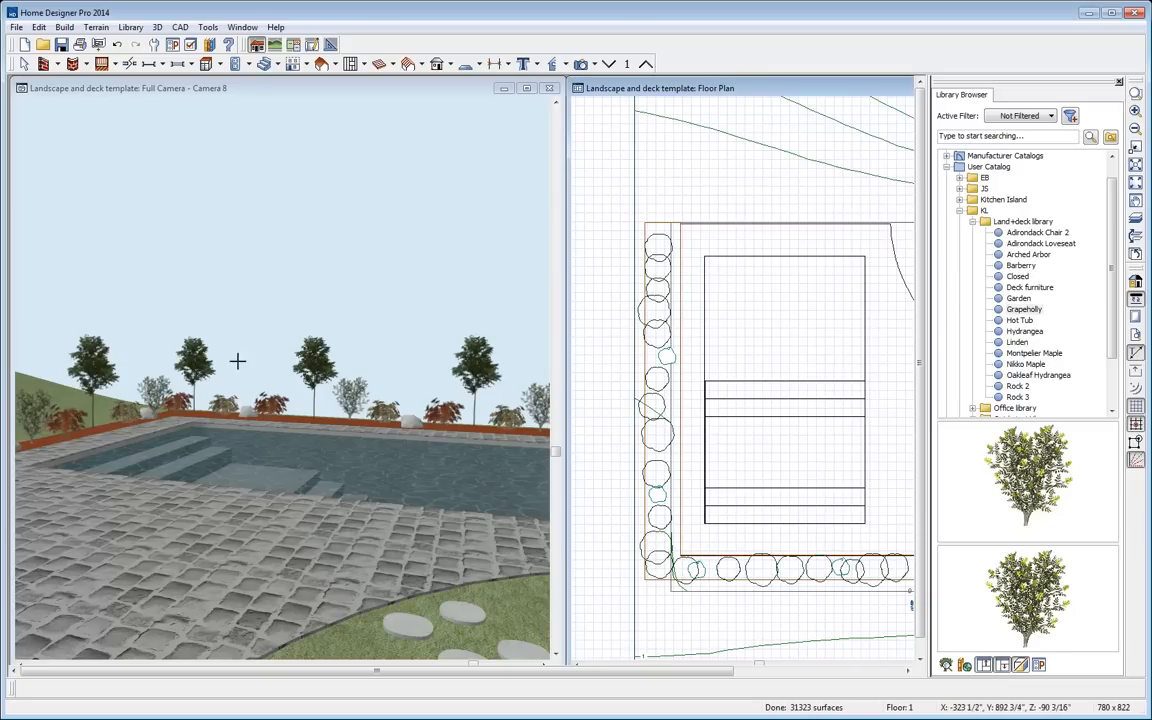
Enlarge the Linden tree standing behind the far edge of the pool in the camera view
left_click(246, 101)
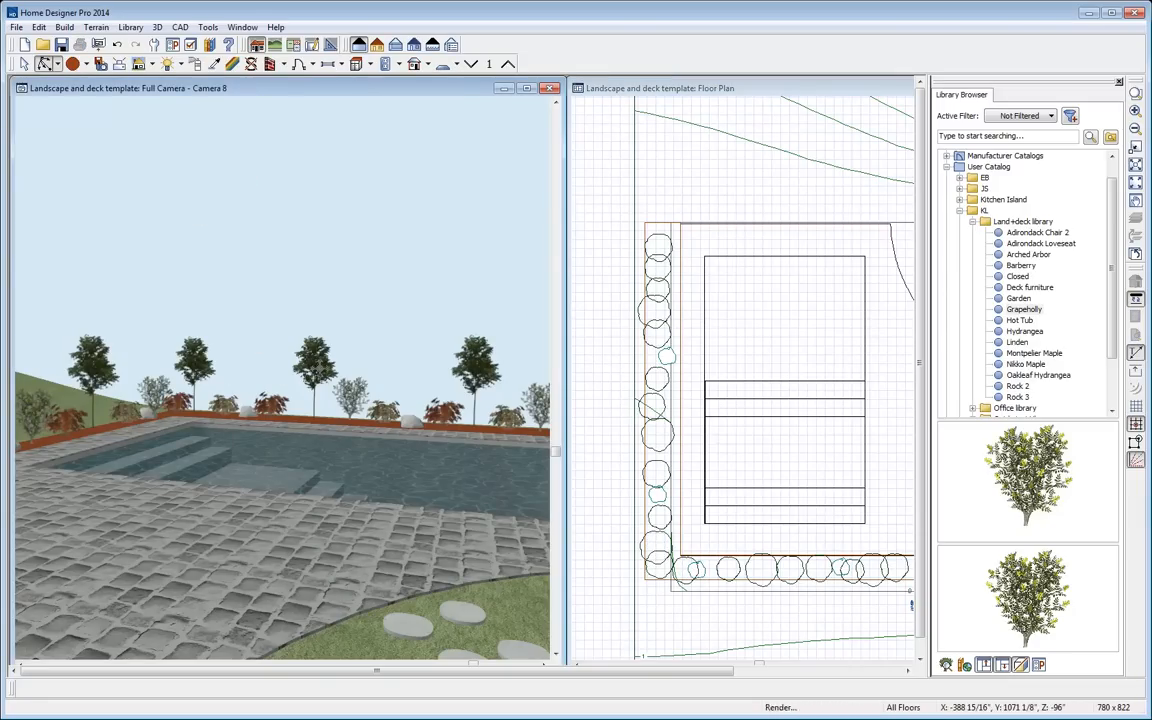
left_click_drag(324, 369, 303, 370)
key("space")
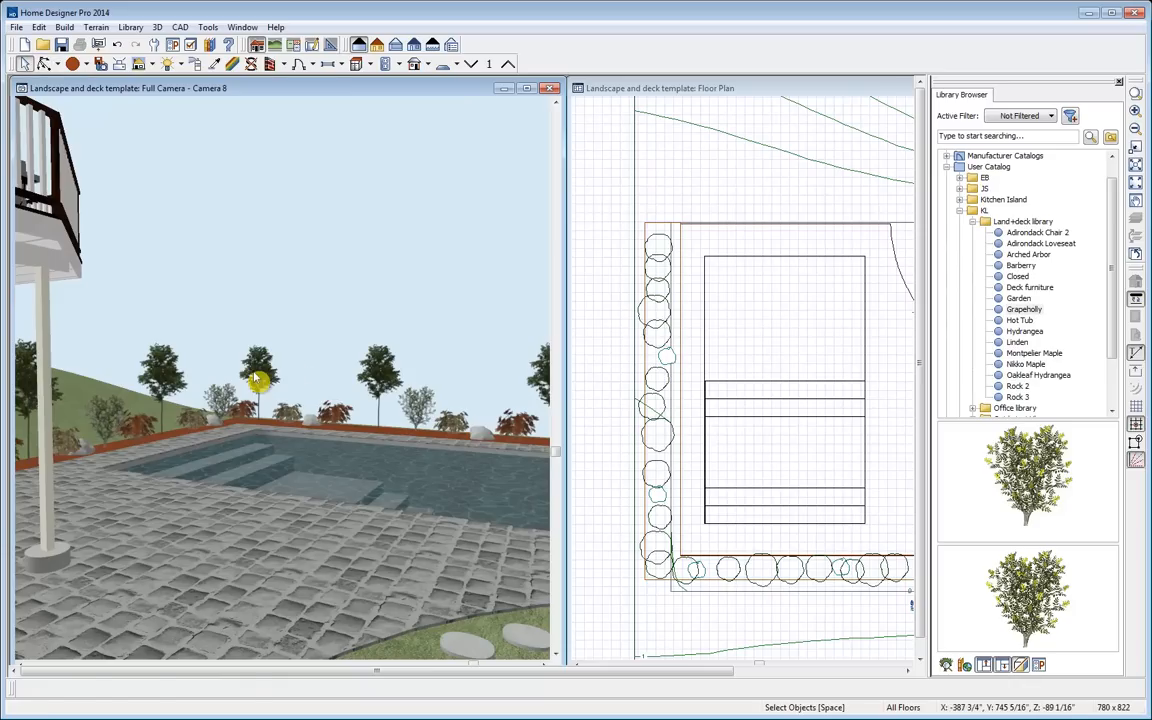
left_click(258, 379)
left_click_drag(249, 343, 378, 358)
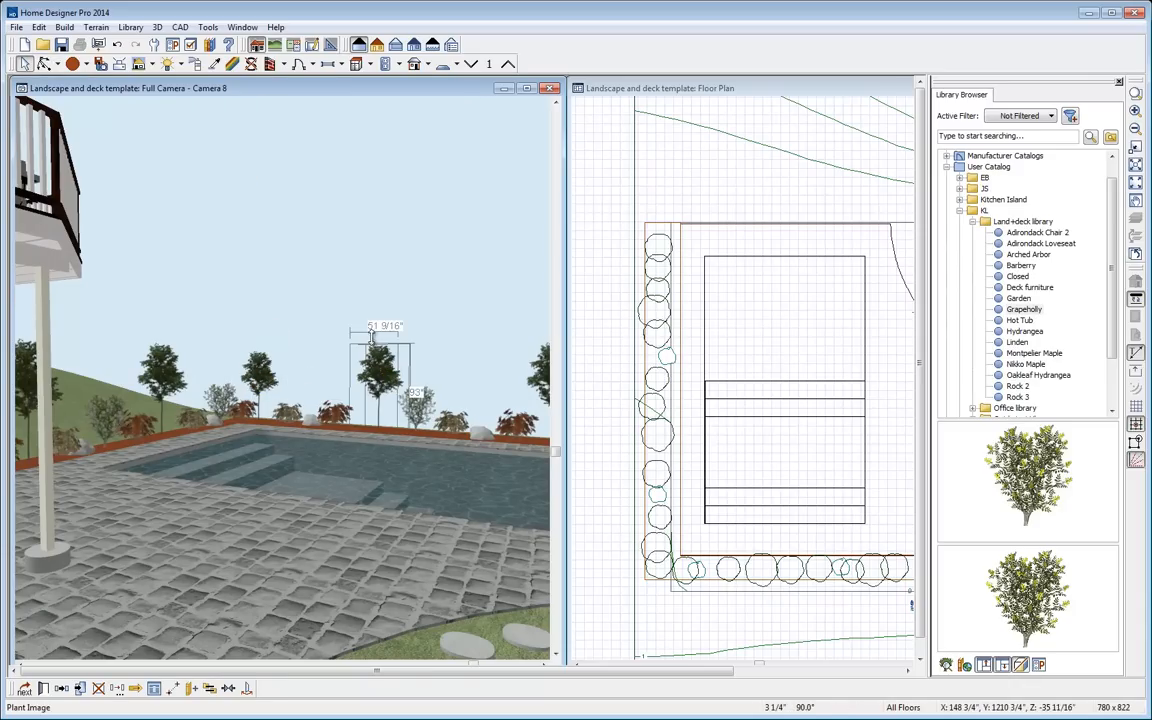
Shrink the Oakleaf Hydrangea near the enlarged Linden and reduce the neighbouring Grapeholly to about 38" high
left_click(331, 411)
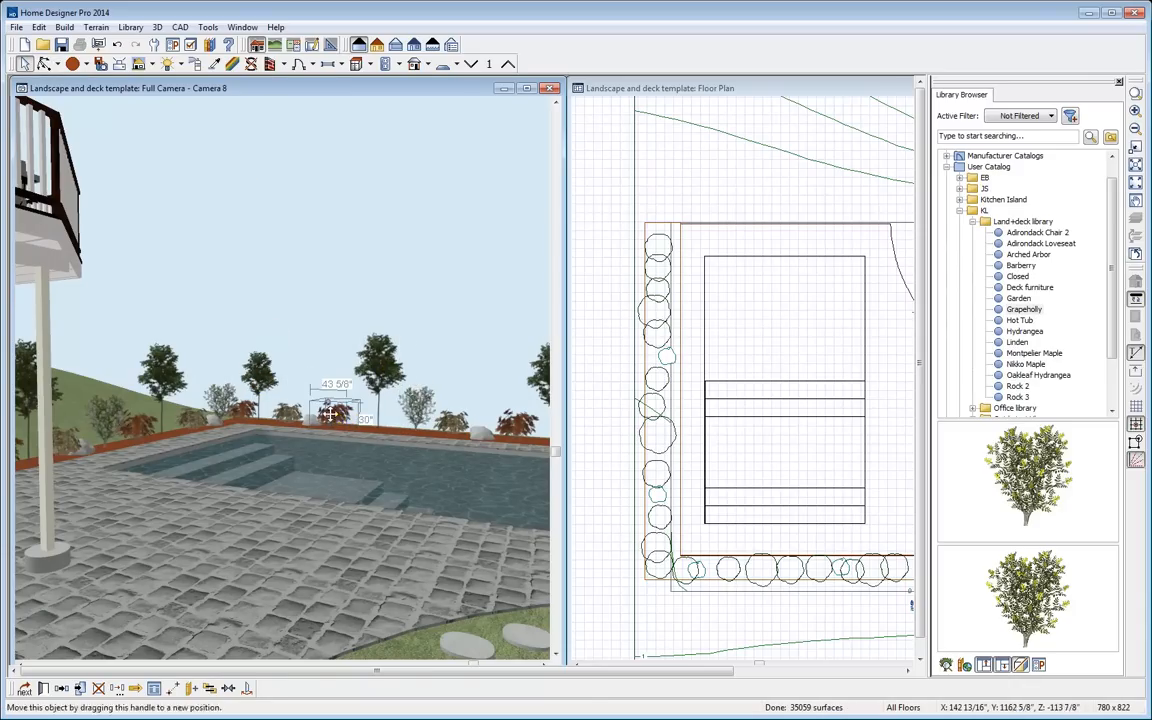
left_click_drag(327, 408, 88, 404)
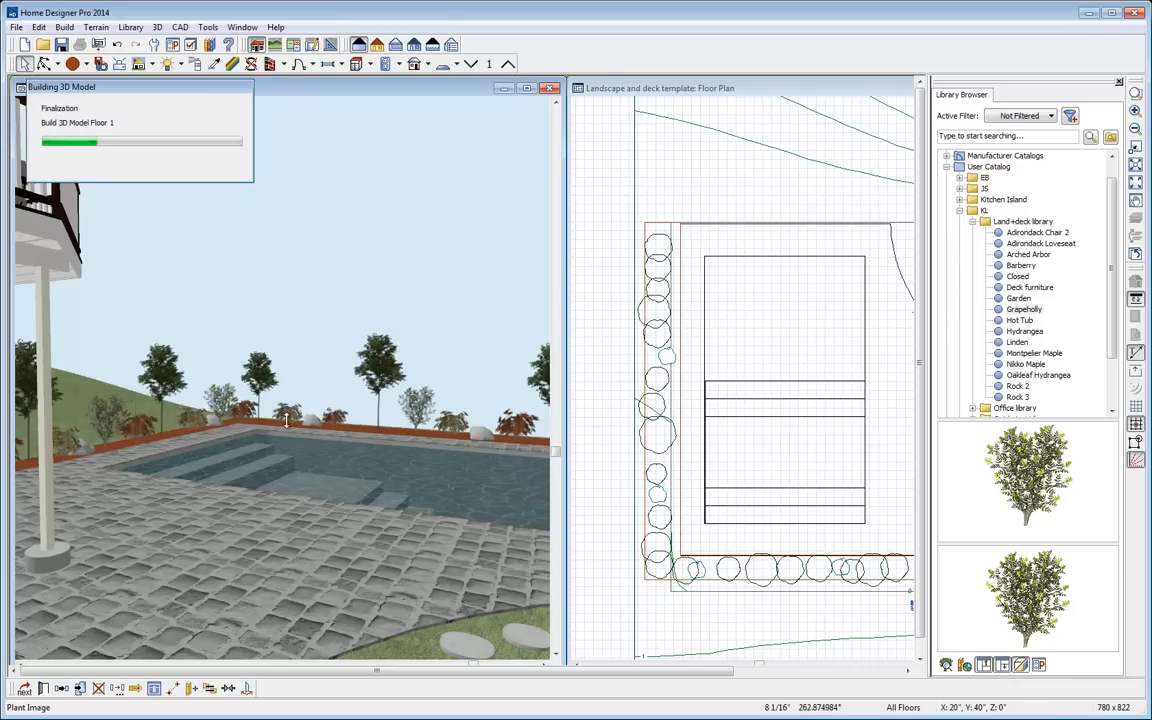
left_click(415, 401)
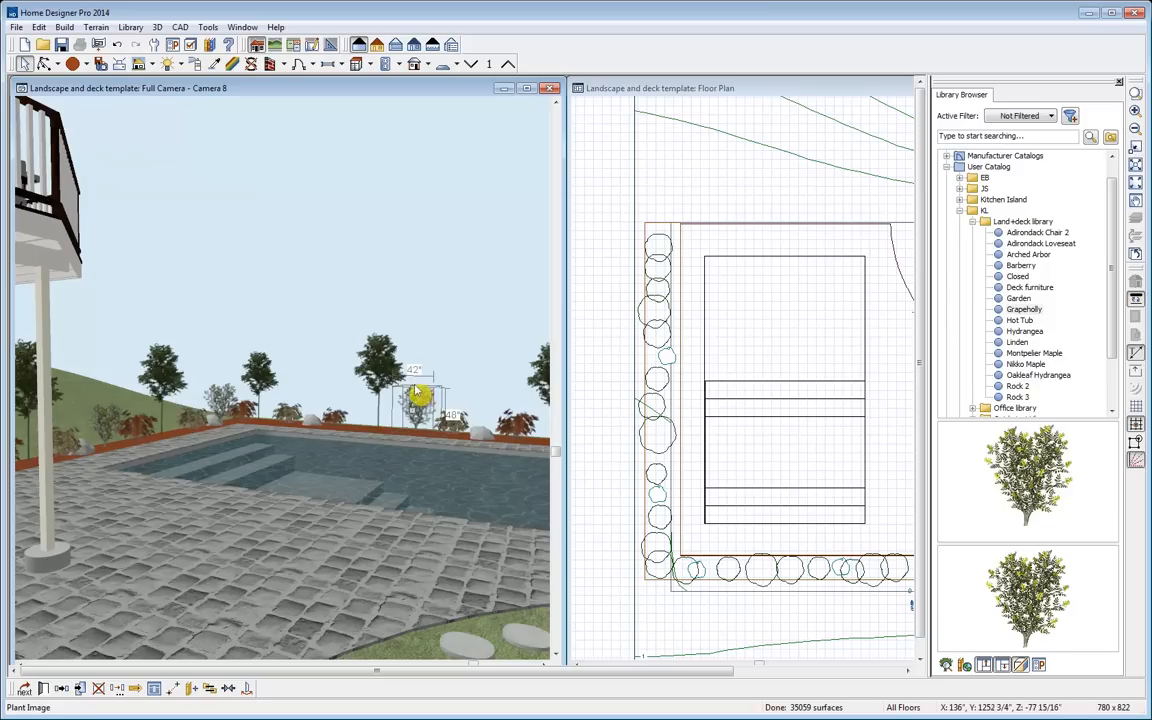
left_click_drag(415, 387, 415, 396)
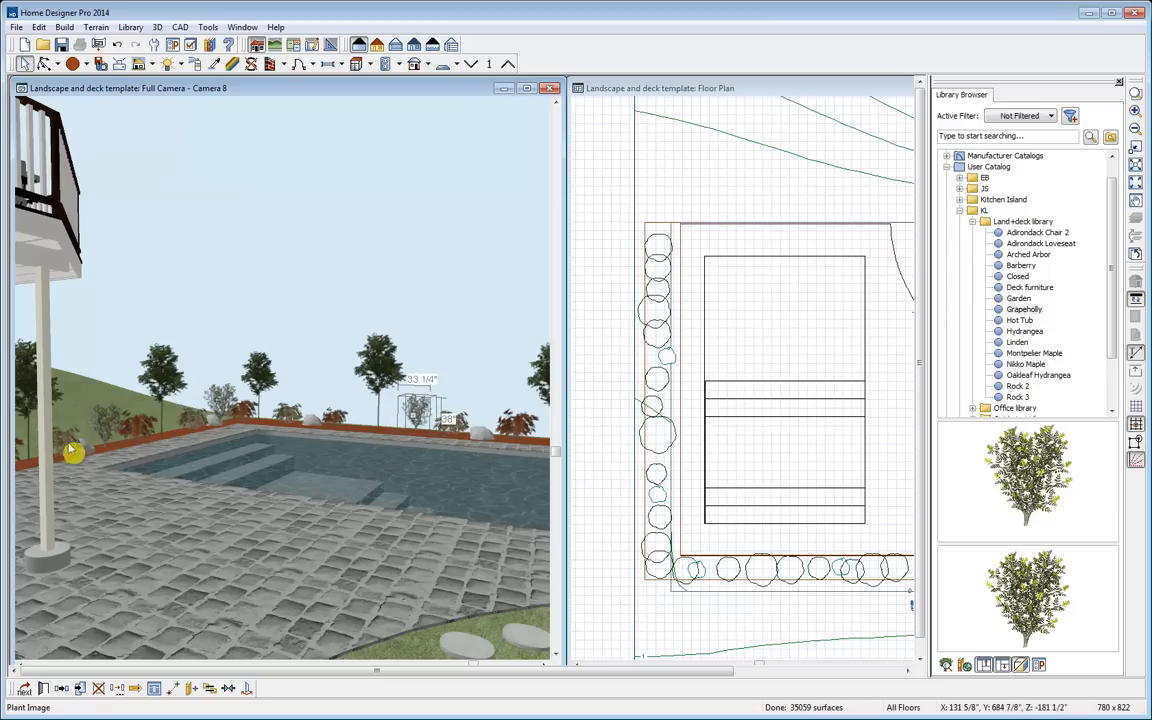
Set the height of the Oakleaf Hydrangea beside the far-edge rock to 40", keeping its aspect ratio, and deselect it
left_click(510, 427)
left_click_drag(511, 399, 511, 407)
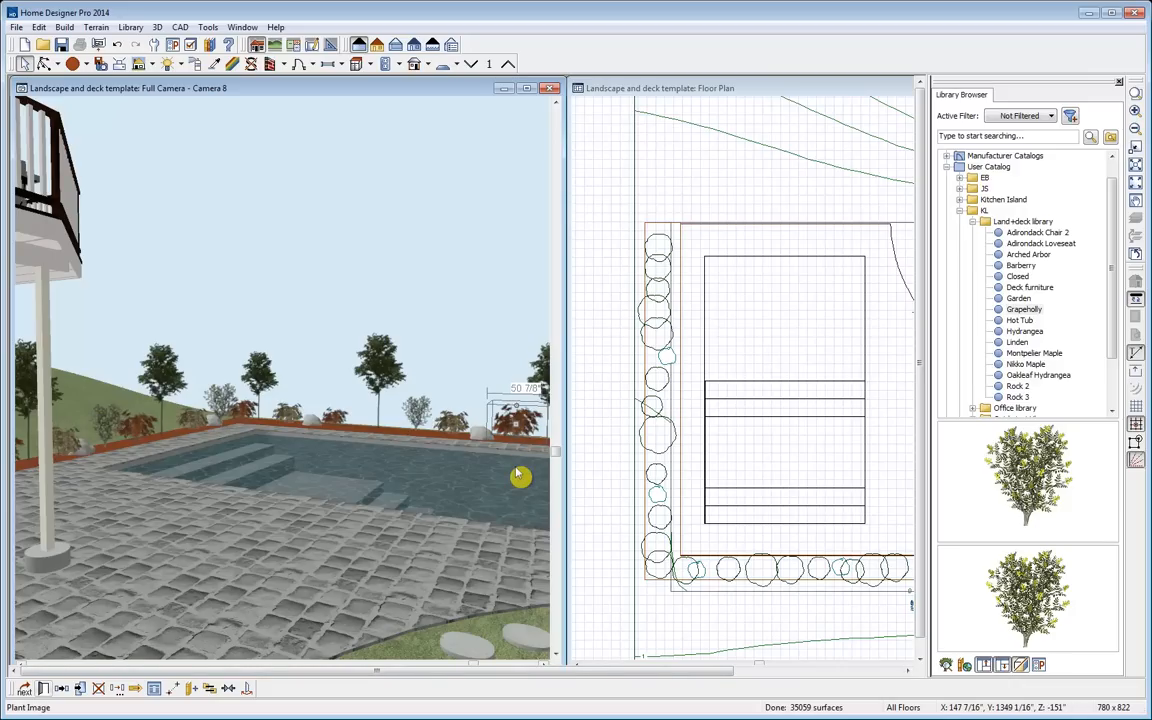
left_click(42, 688)
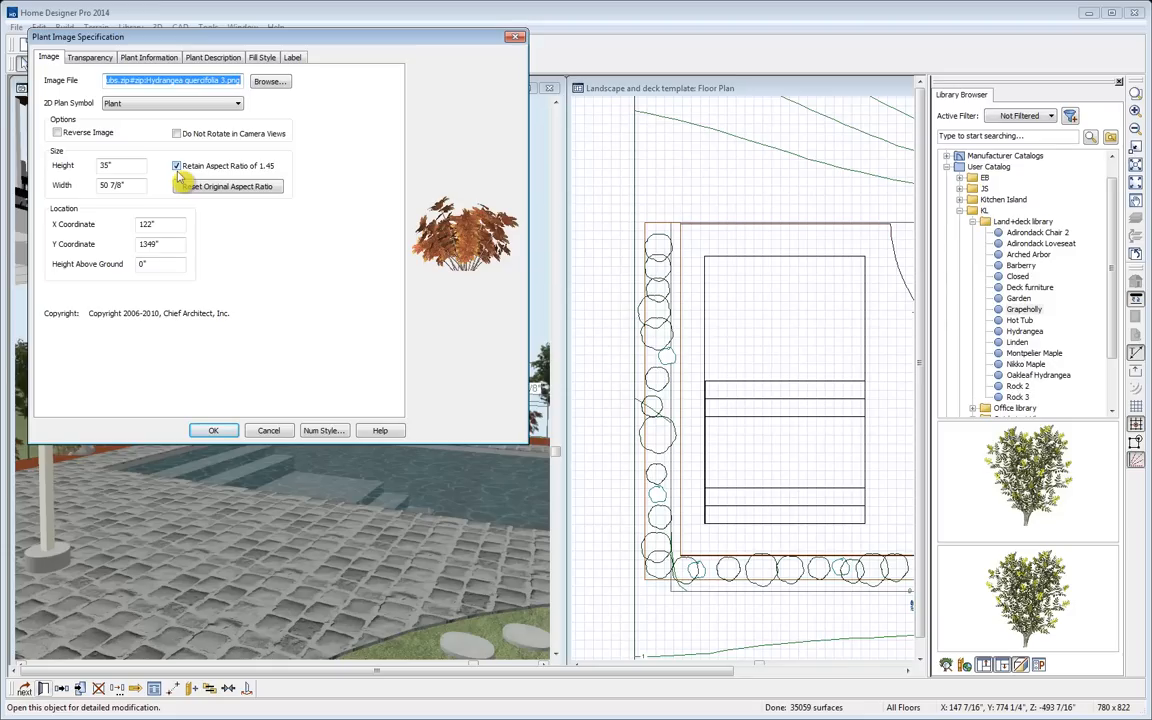
double_click(104, 166)
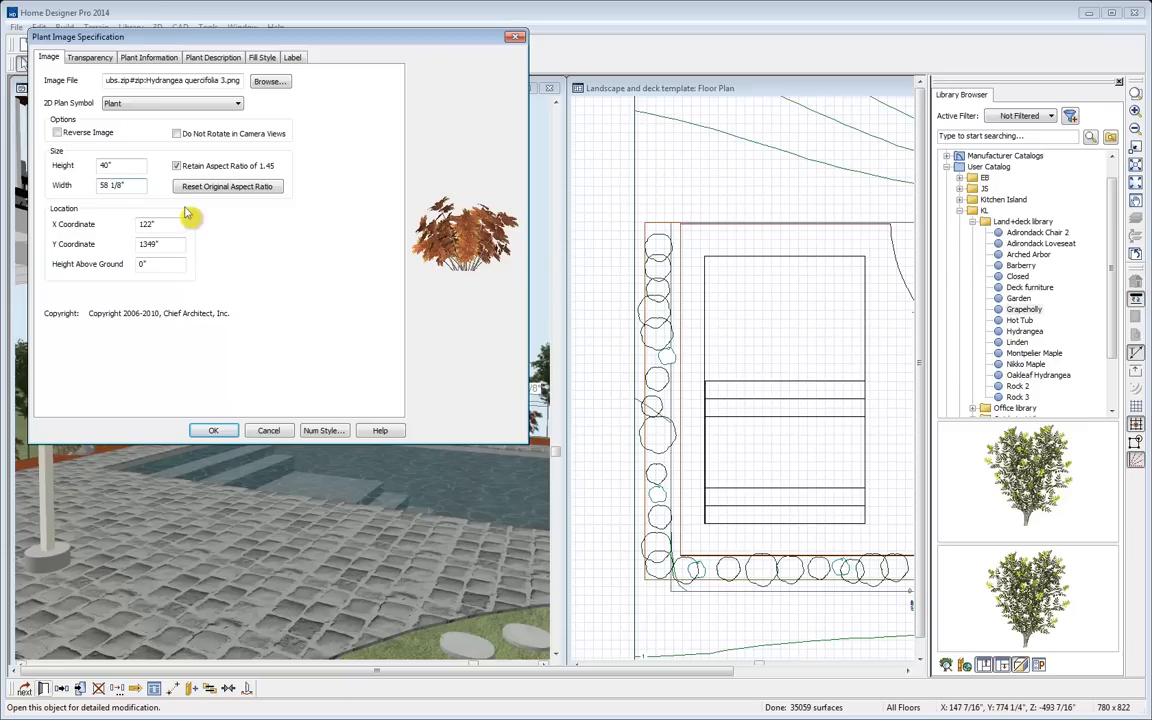
left_click(222, 430)
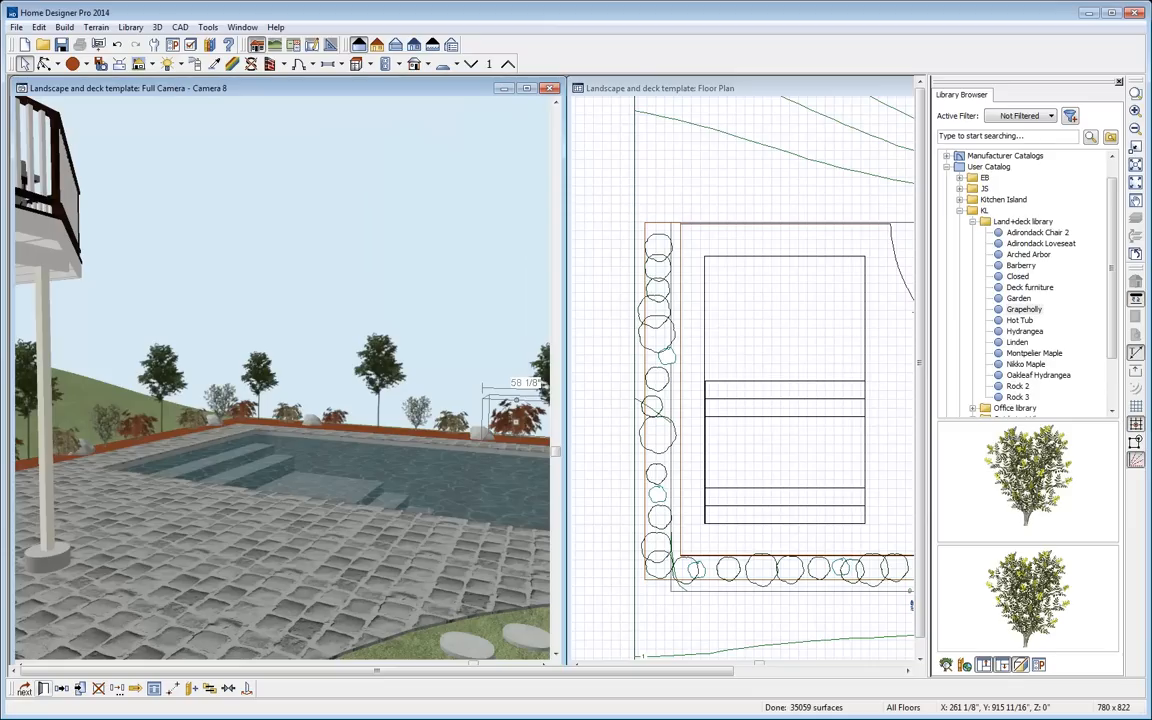
key("Escape")
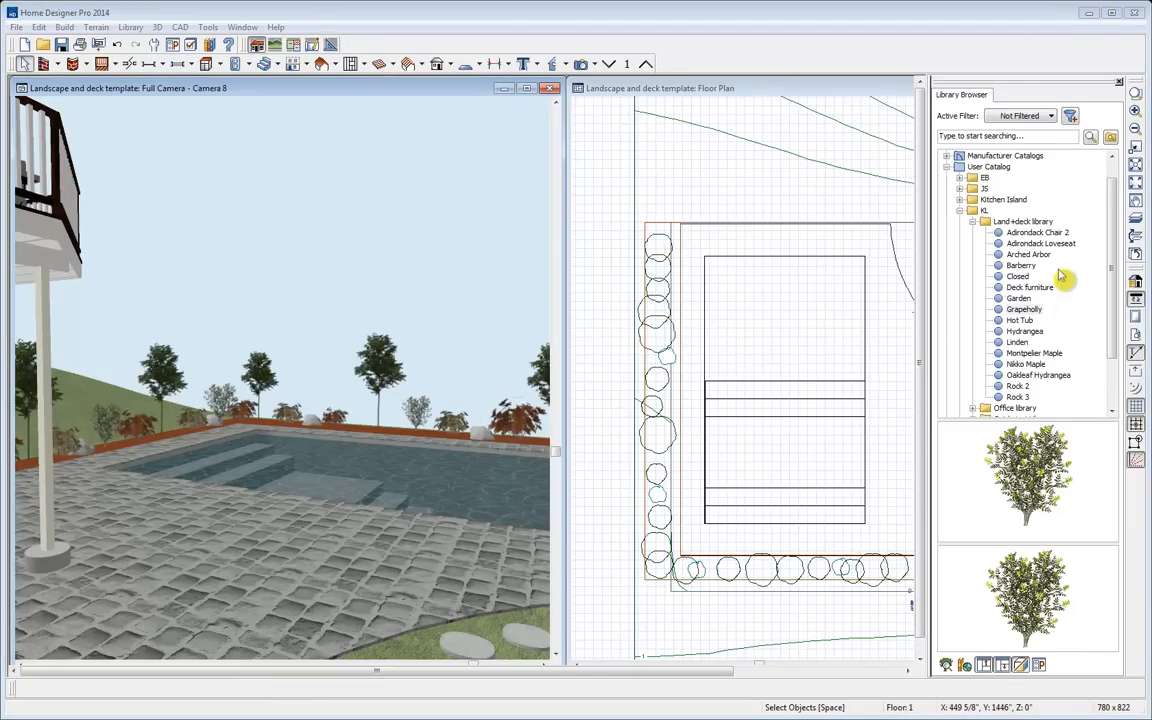
Place four Montpelier Maple trees on the lot: two behind the pool, one east of the house and one in the southwest corner
middle_click_drag(838, 207, 720, 213)
scroll(729, 235, "down", 2)
scroll(731, 238, "down", 3)
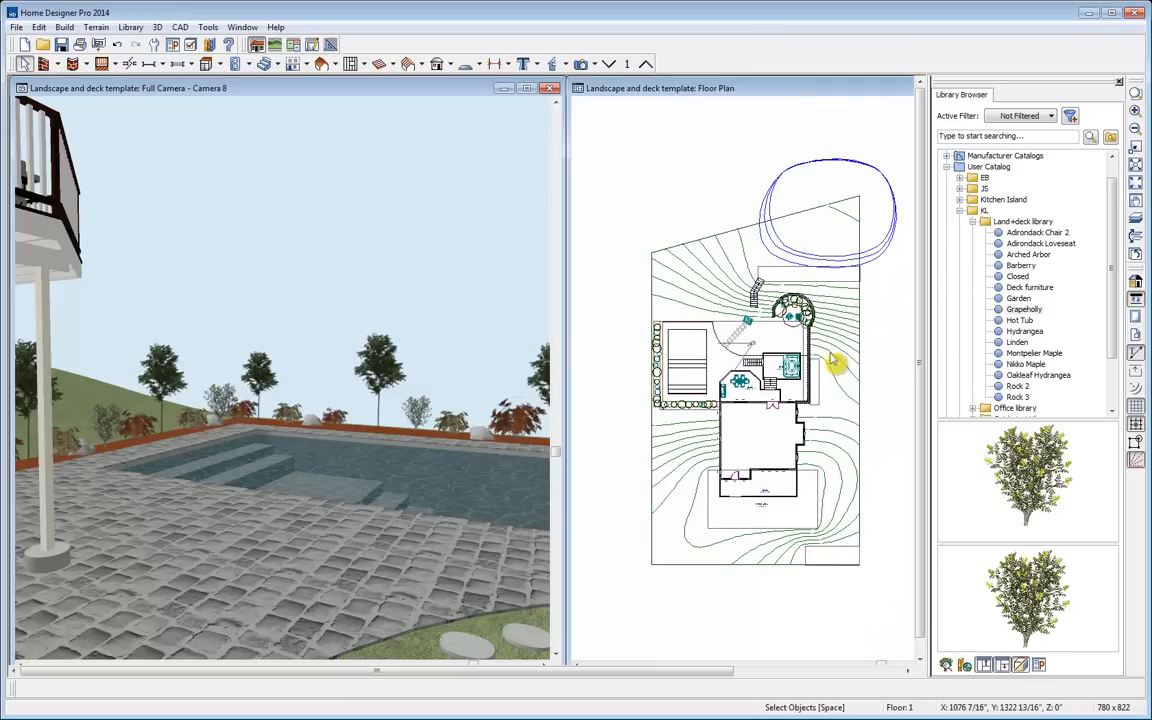
left_click(1034, 353)
left_click(675, 515)
left_click(848, 416)
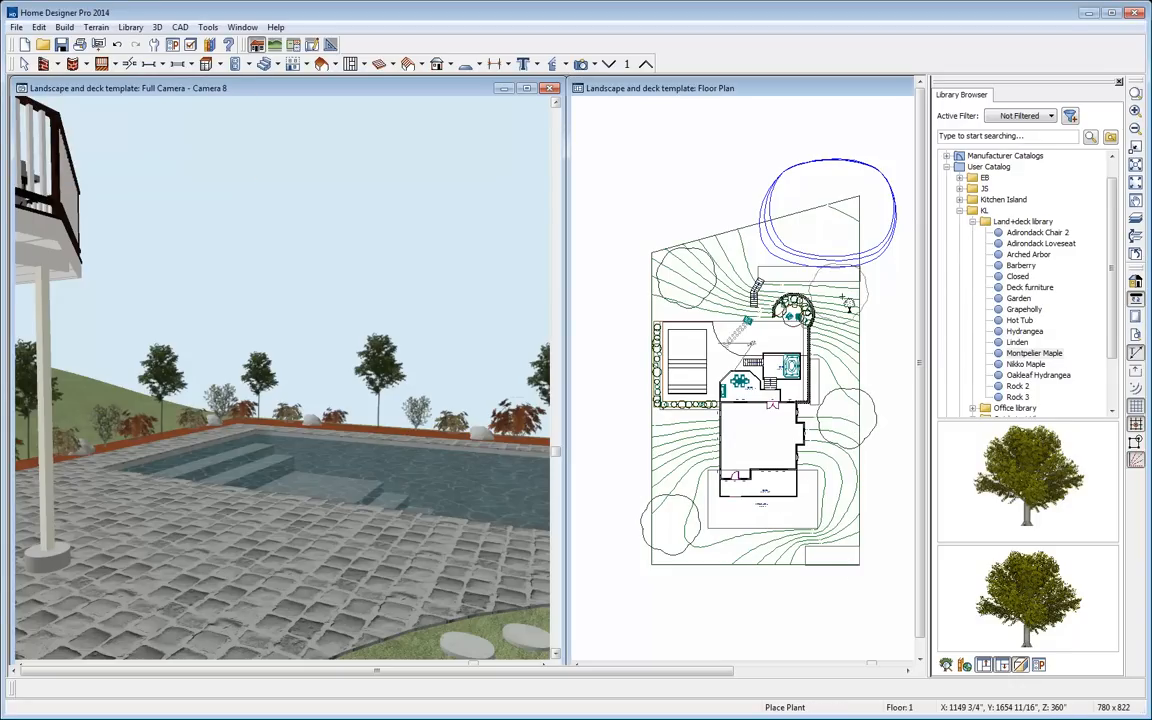
left_click(668, 312)
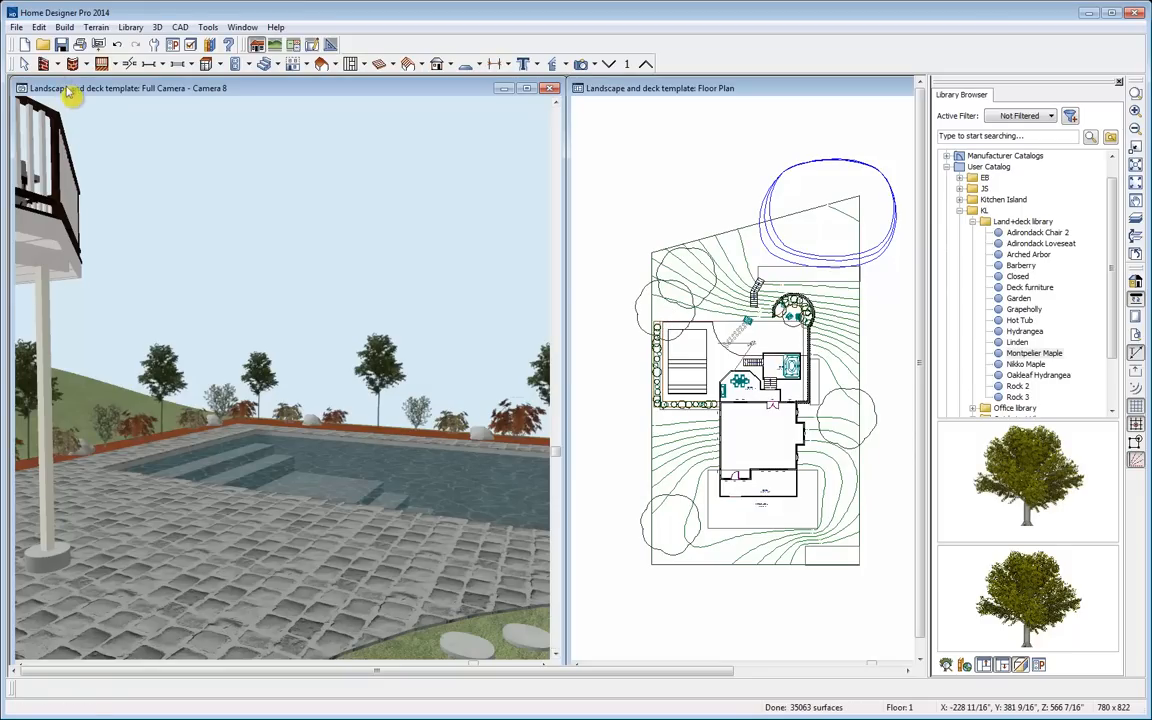
Place four Nikko Maple trees: one on each side of the house, one northeast by the round patio and one north of the pool
left_click(68, 91)
left_click(45, 65)
mouse_move(195, 172)
left_mouse_down()
mouse_move(340, 176)
mouse_move(198, 177)
mouse_move(193, 188)
left_mouse_up()
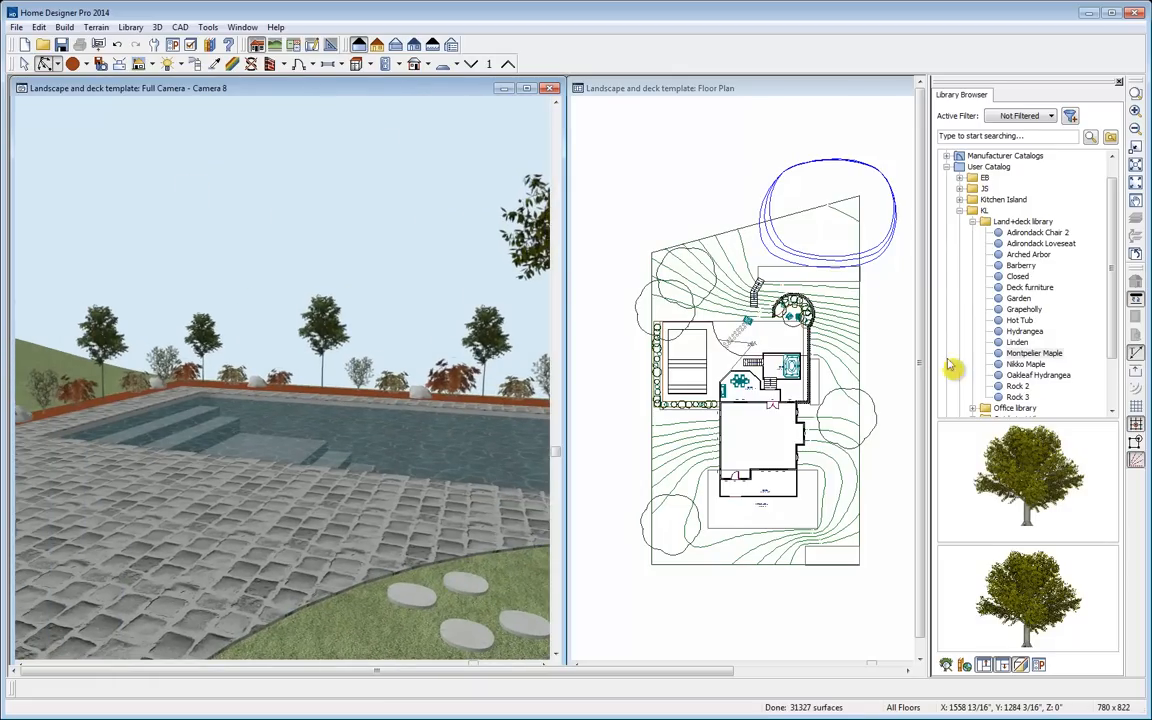
left_click(1026, 364)
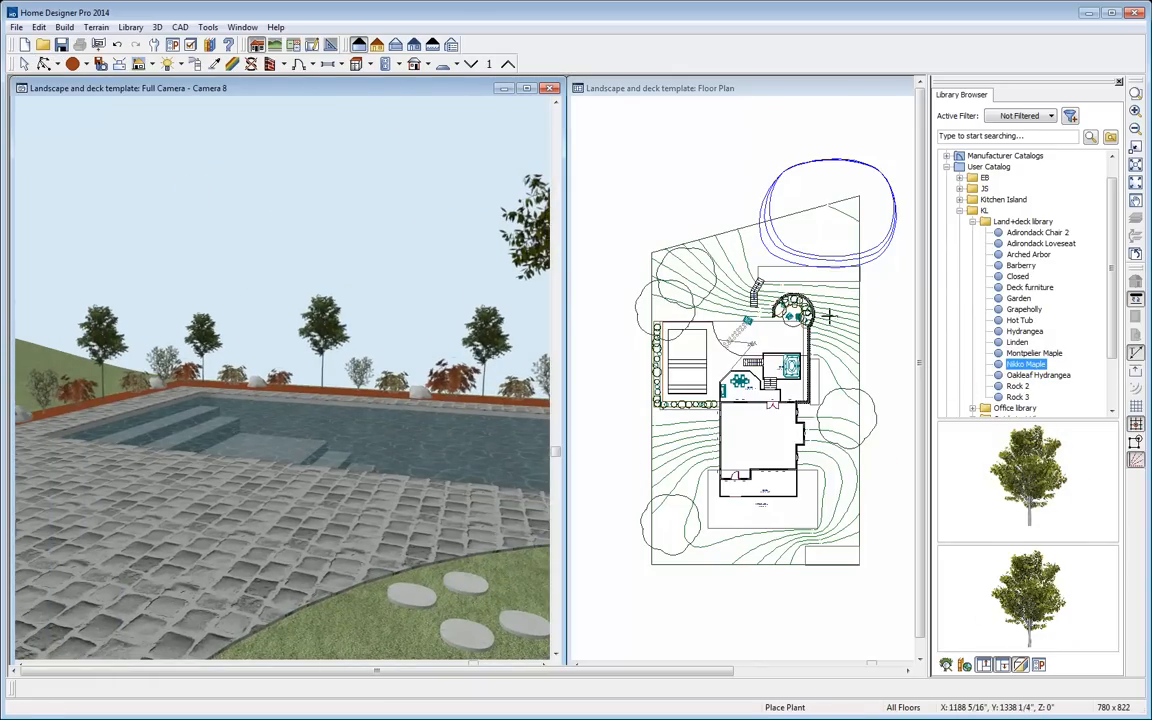
left_click(815, 98)
left_click(666, 438)
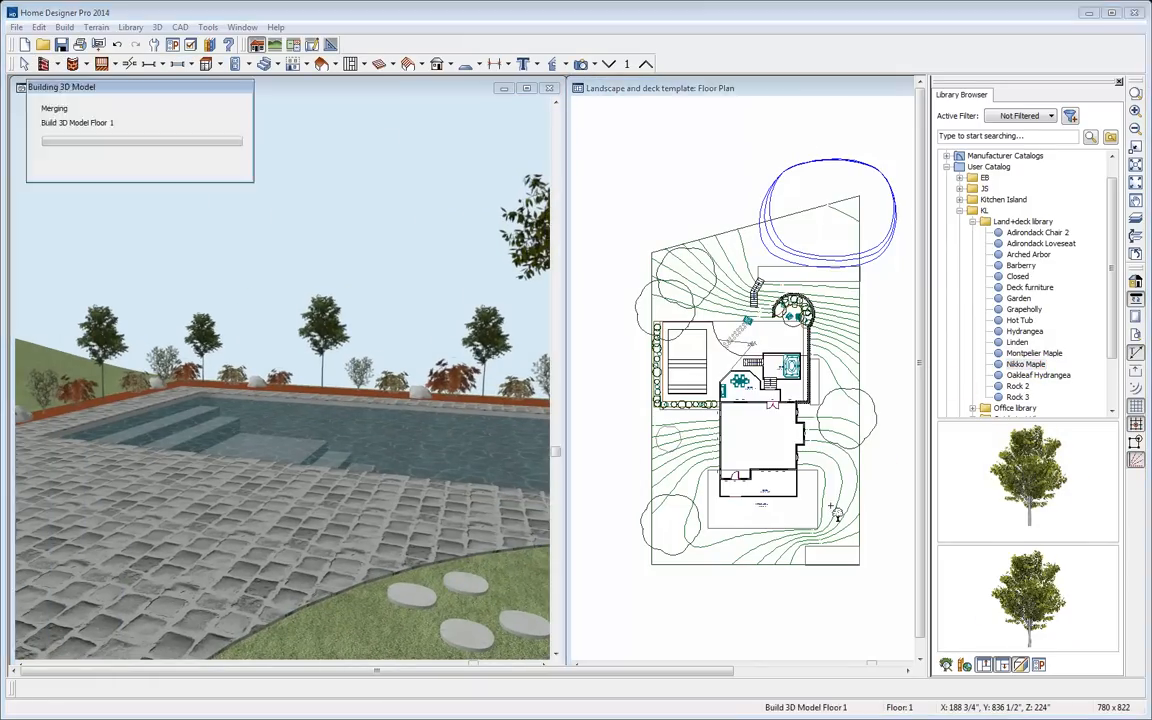
left_click(835, 480)
left_click(727, 276)
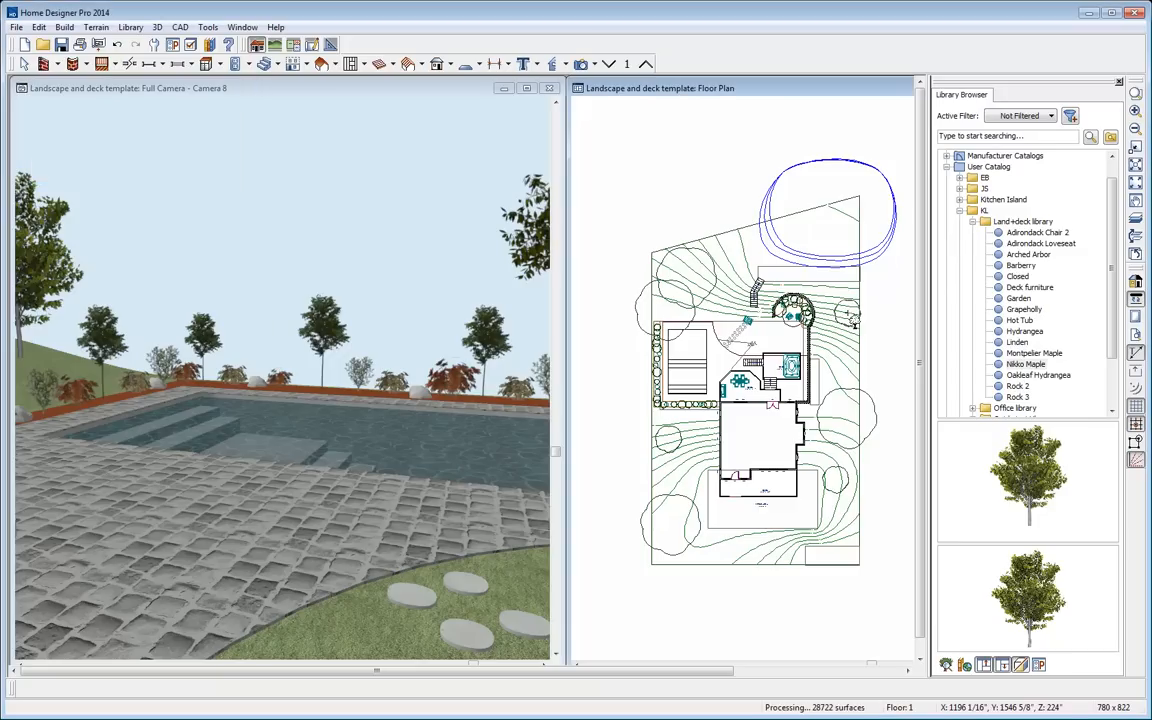
left_click(690, 306)
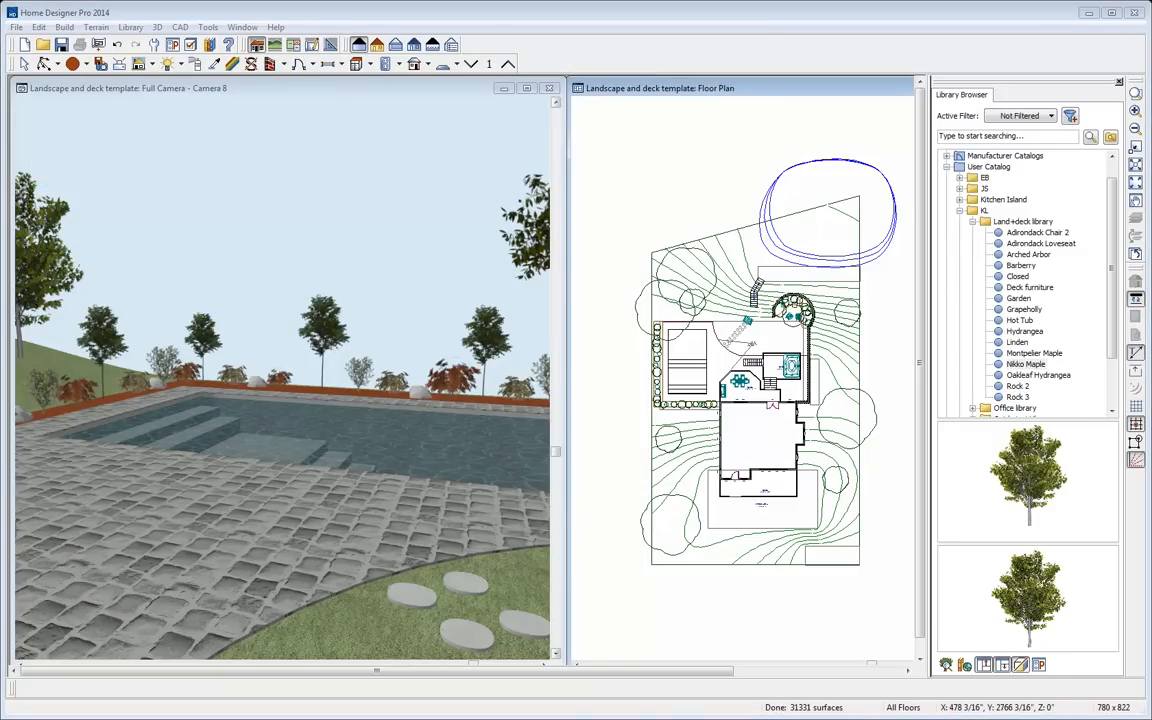
Close the full camera view of the pool and create a Perspective Full Overview of the plan
left_click(278, 93)
left_click(46, 66)
left_click_drag(99, 180, 292, 184)
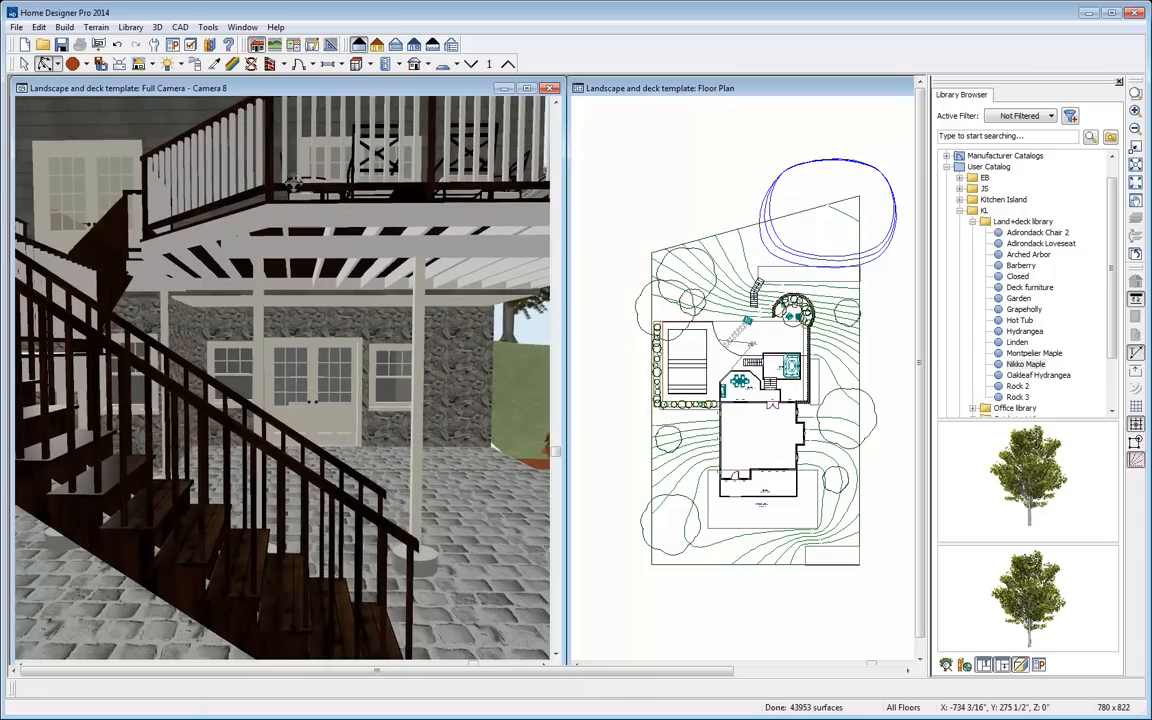
left_click(551, 89)
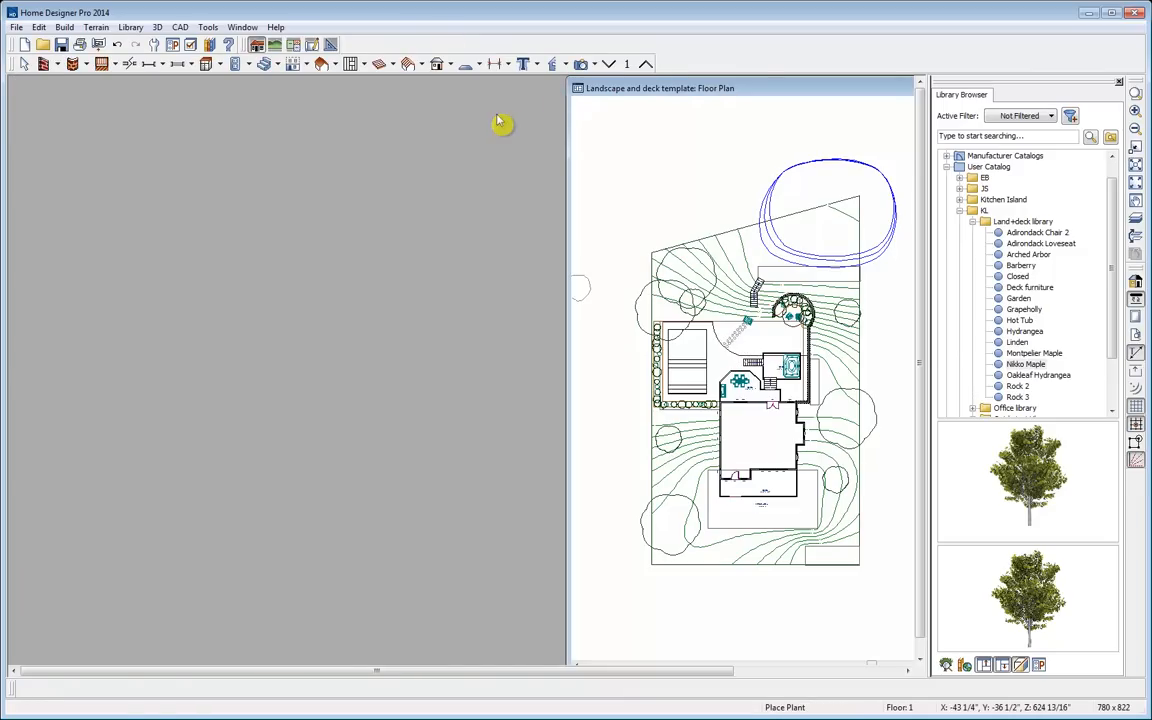
left_click(589, 64)
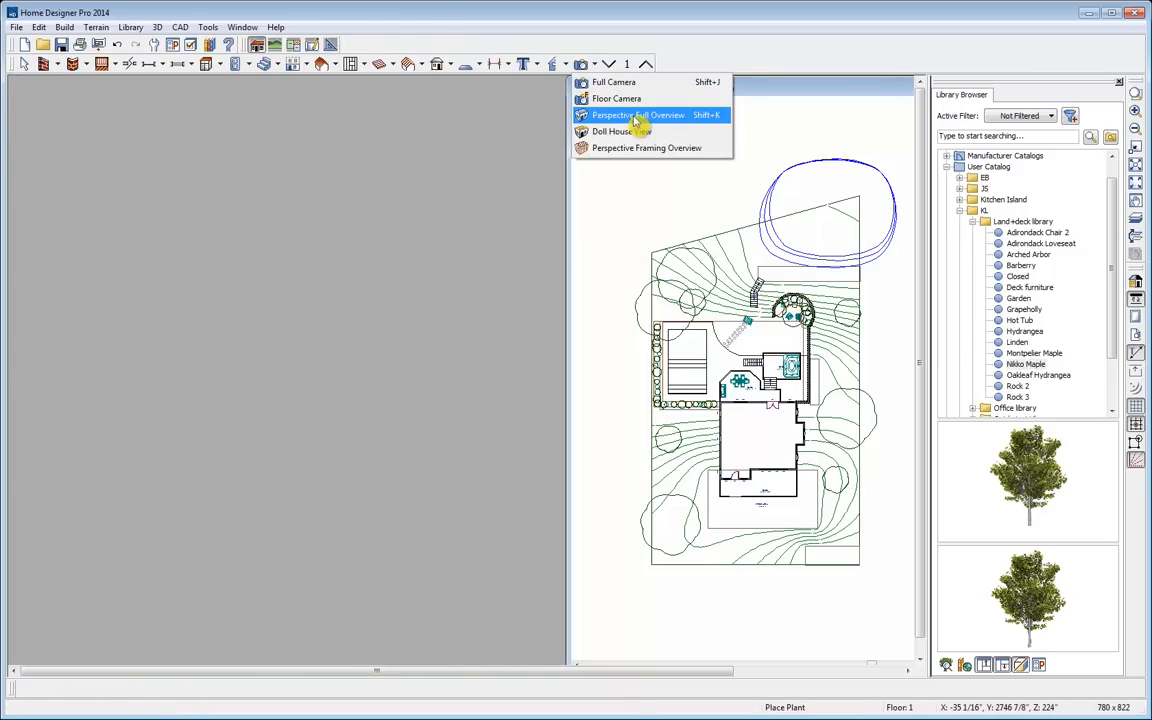
left_click(636, 118)
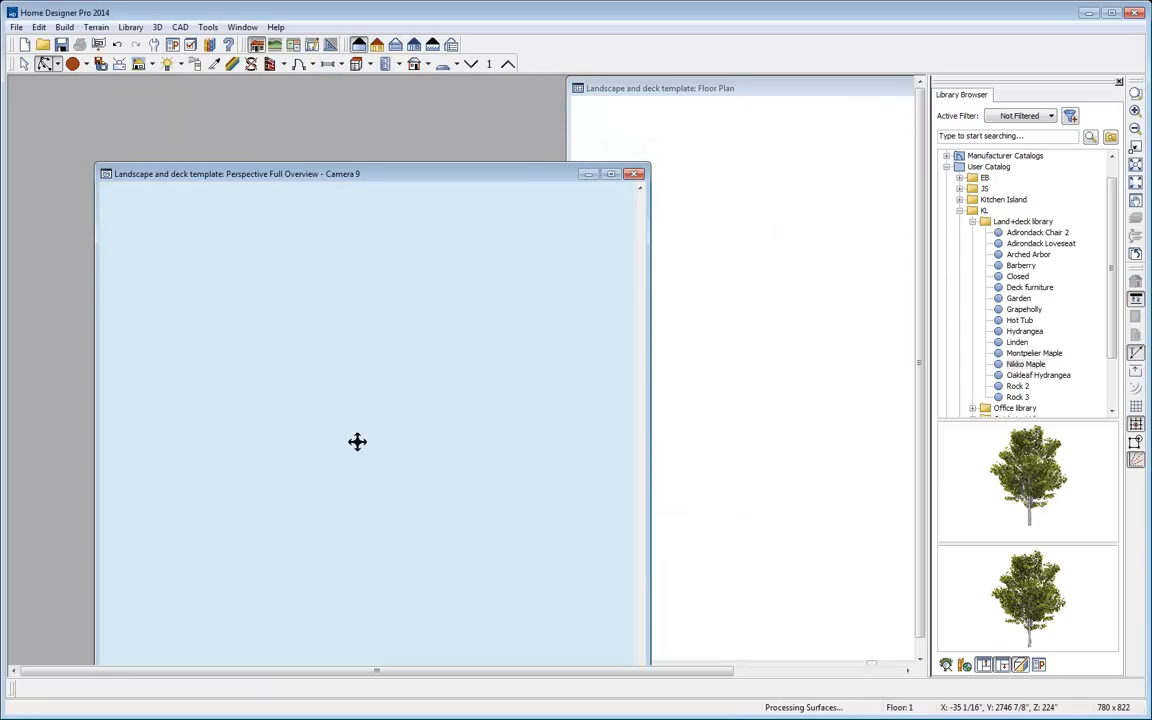
Frame the front of the house in the overview and place its window beside the floor plan
left_click_drag(356, 438, 427, 388)
scroll(375, 479, "up", 5)
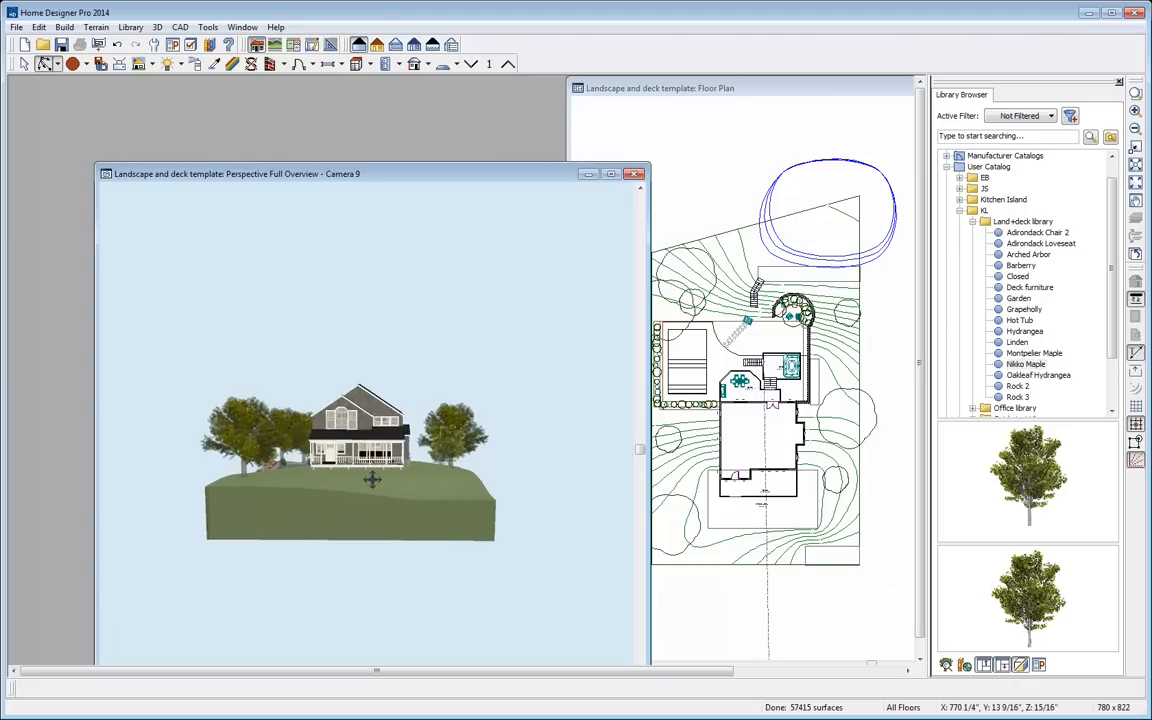
left_click_drag(377, 452, 364, 453)
scroll(366, 452, "up", 5)
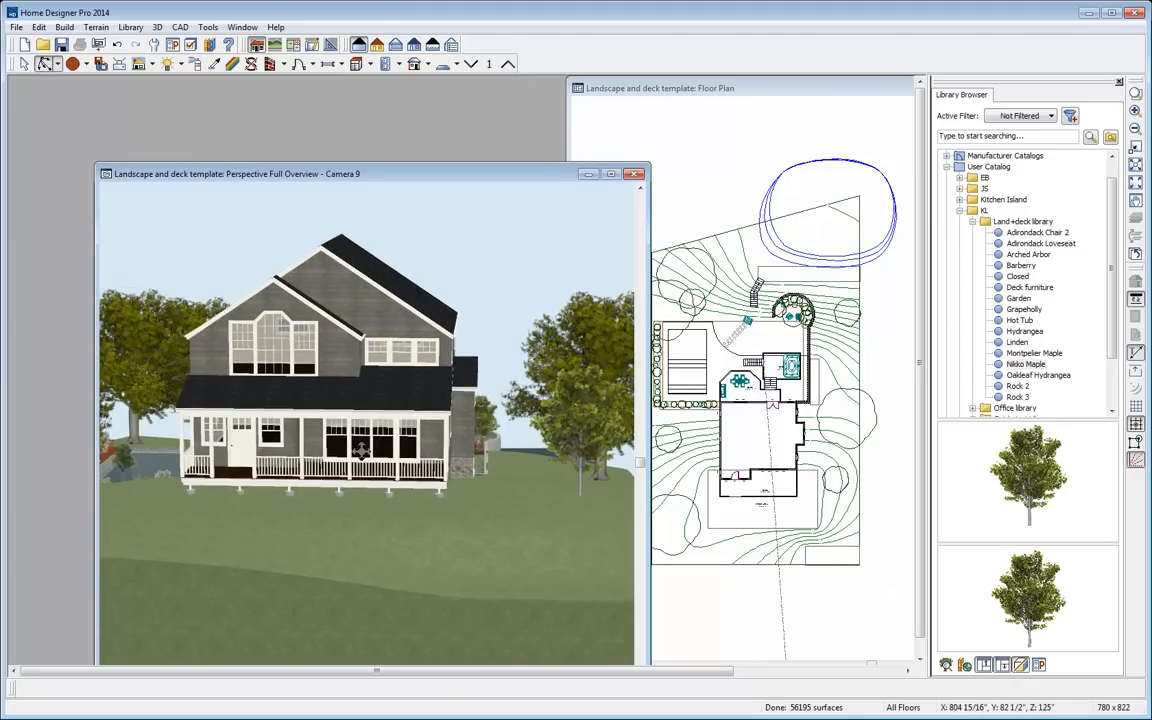
left_click_drag(428, 186, 340, 100)
Draw straight fencing around the front deck and yard, starting and ending at the house sides, with a front run about 621" long
middle_click_drag(757, 481, 711, 419)
scroll(710, 420, "up", 3)
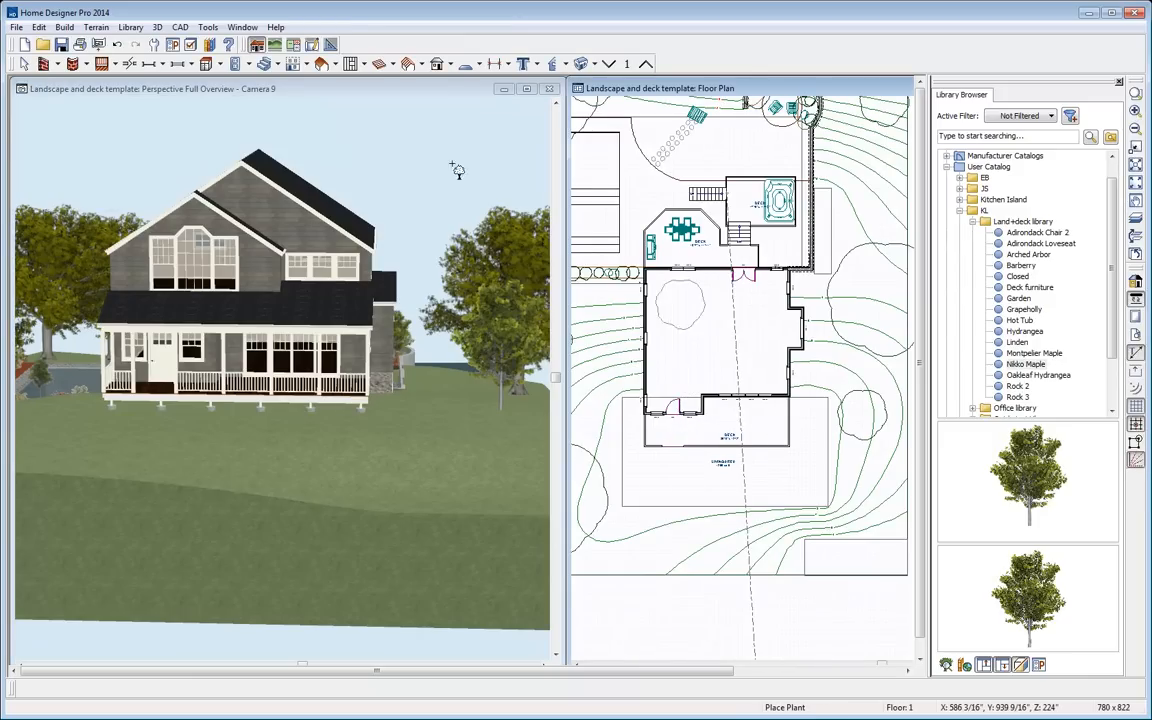
key("space")
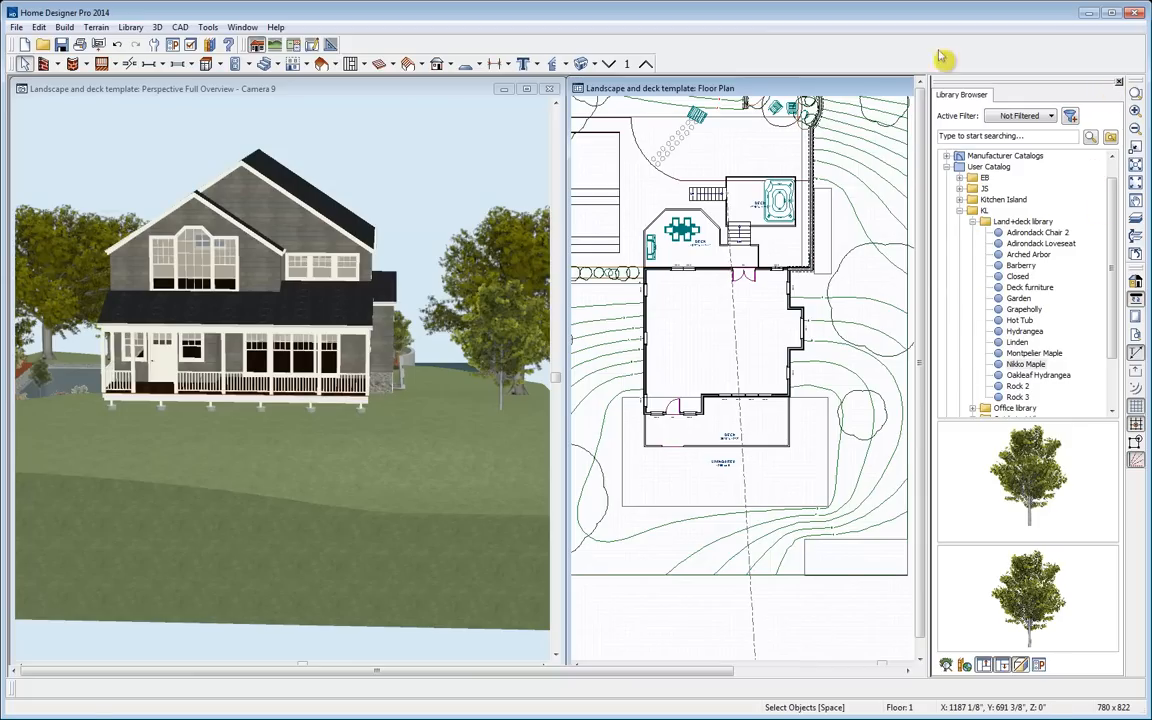
left_click(93, 27)
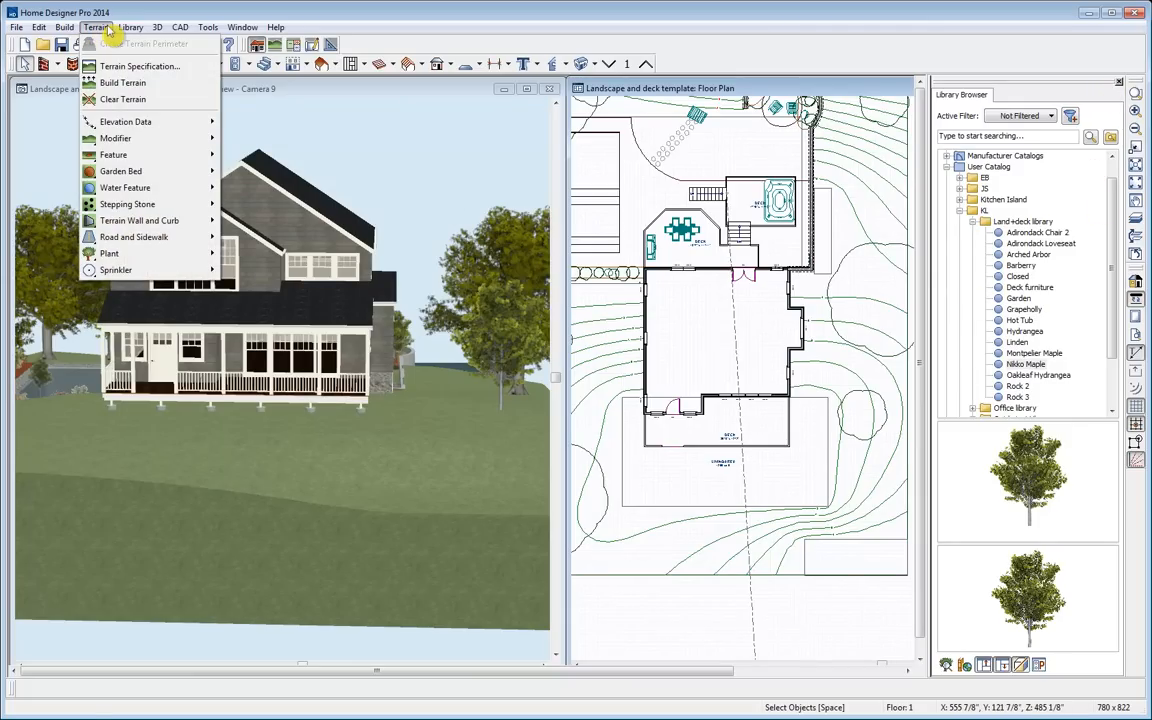
left_click(130, 27)
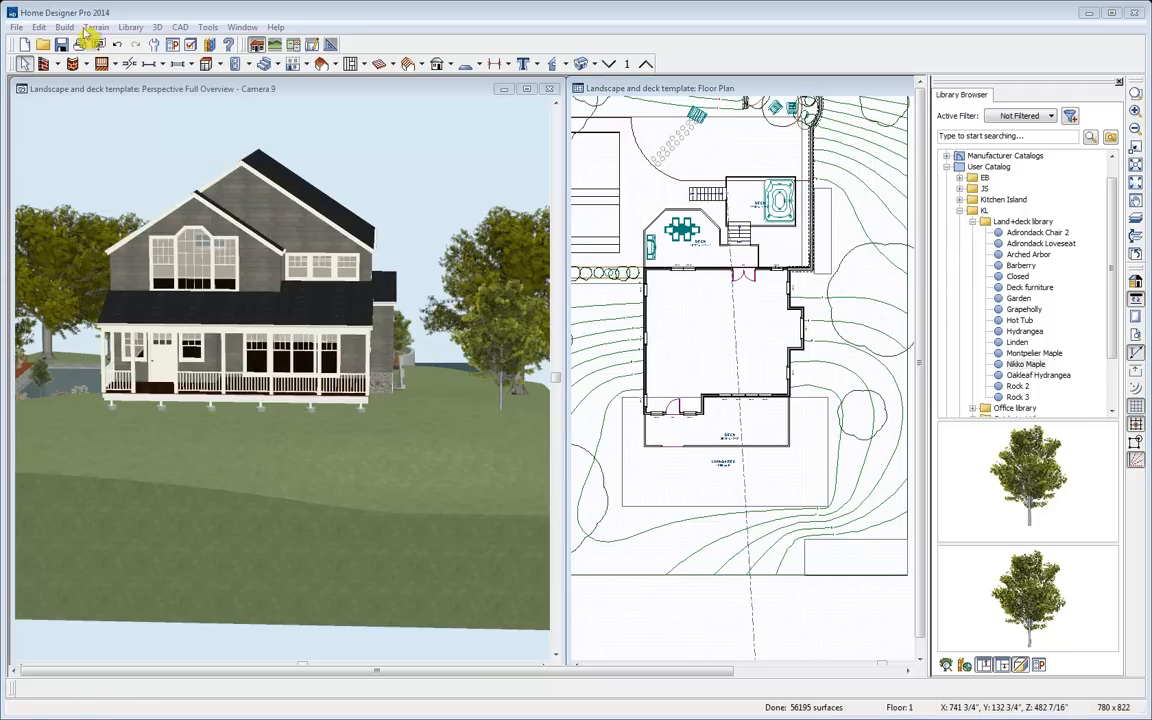
left_click(69, 29)
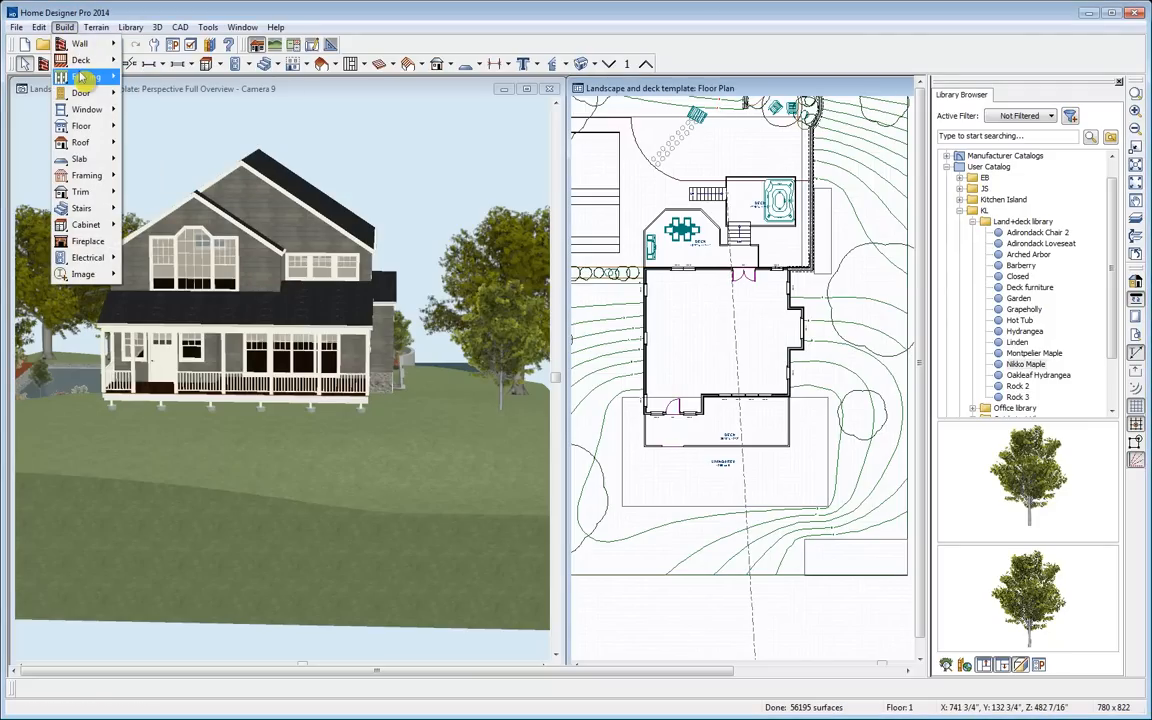
mouse_move(85, 77)
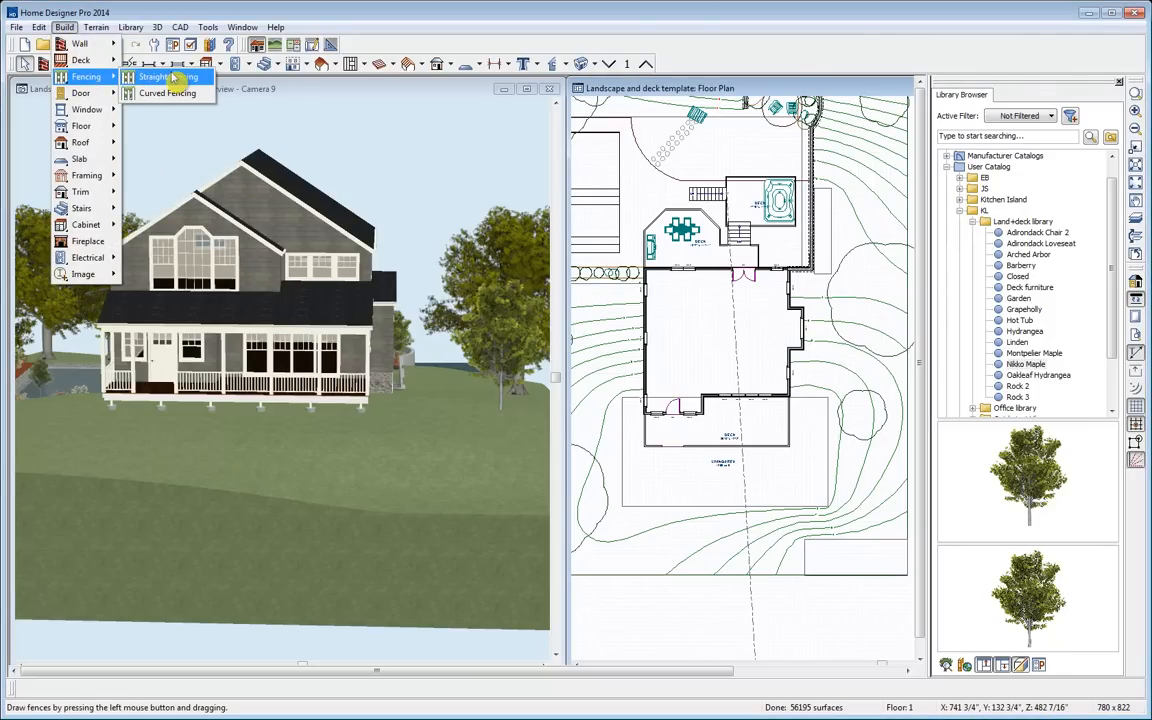
left_click(170, 78)
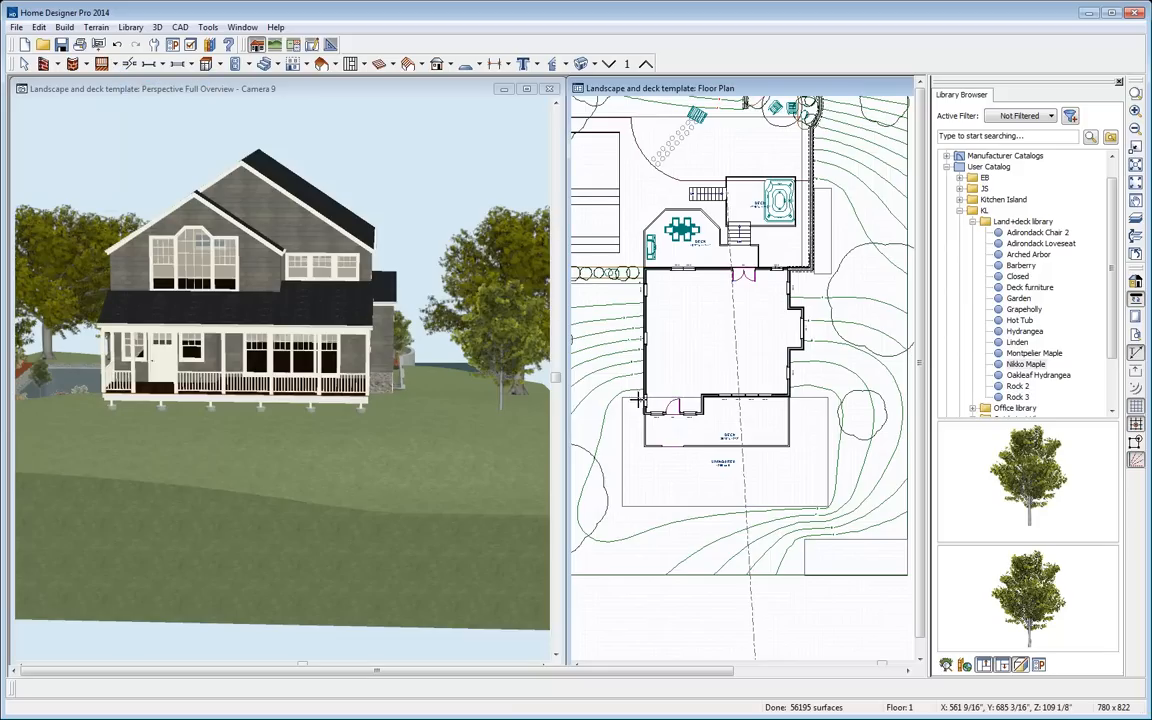
middle_click_drag(689, 410, 692, 396)
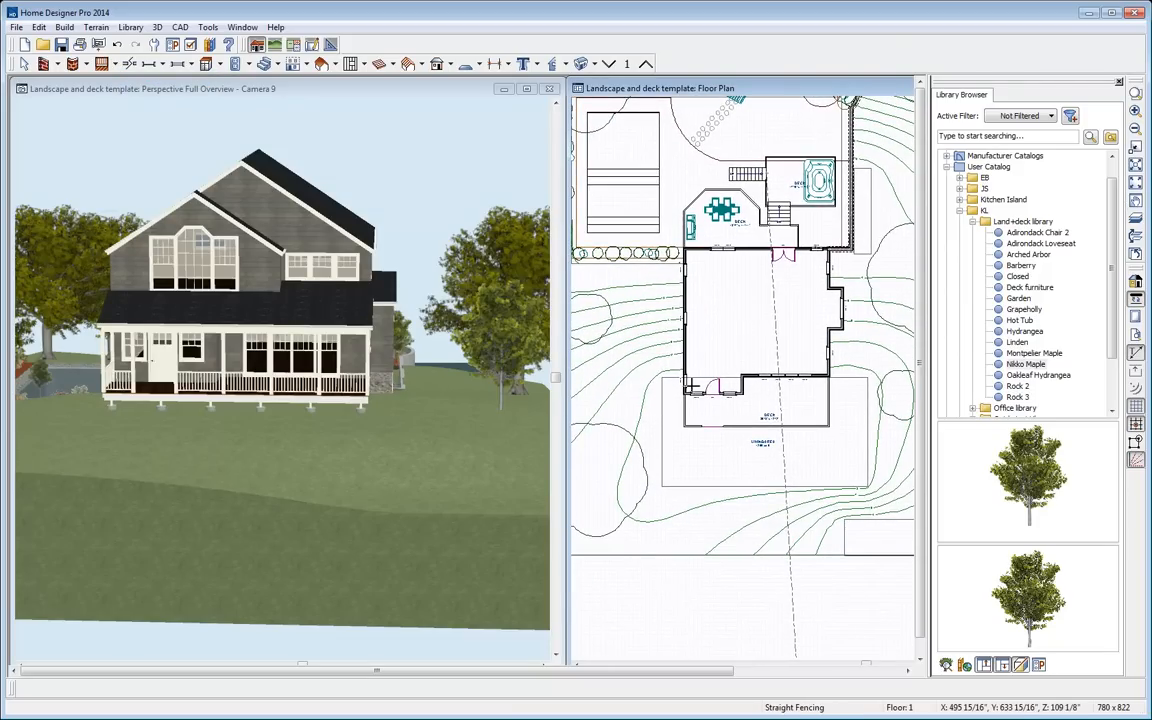
mouse_move(686, 377)
left_mouse_down()
mouse_move(661, 377)
mouse_move(663, 488)
mouse_move(870, 488)
mouse_move(868, 377)
left_mouse_up()
left_click_drag(829, 377, 872, 378)
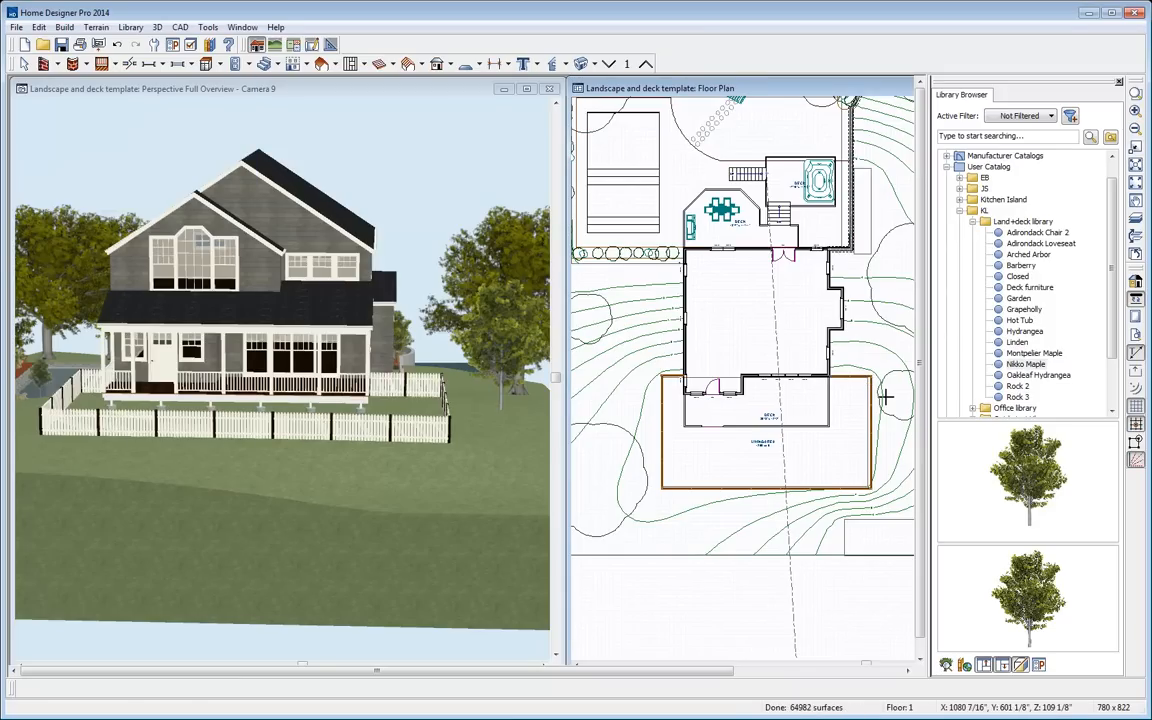
Examine the front fence run's general, rail style and newel/baluster settings without changing them
key("space")
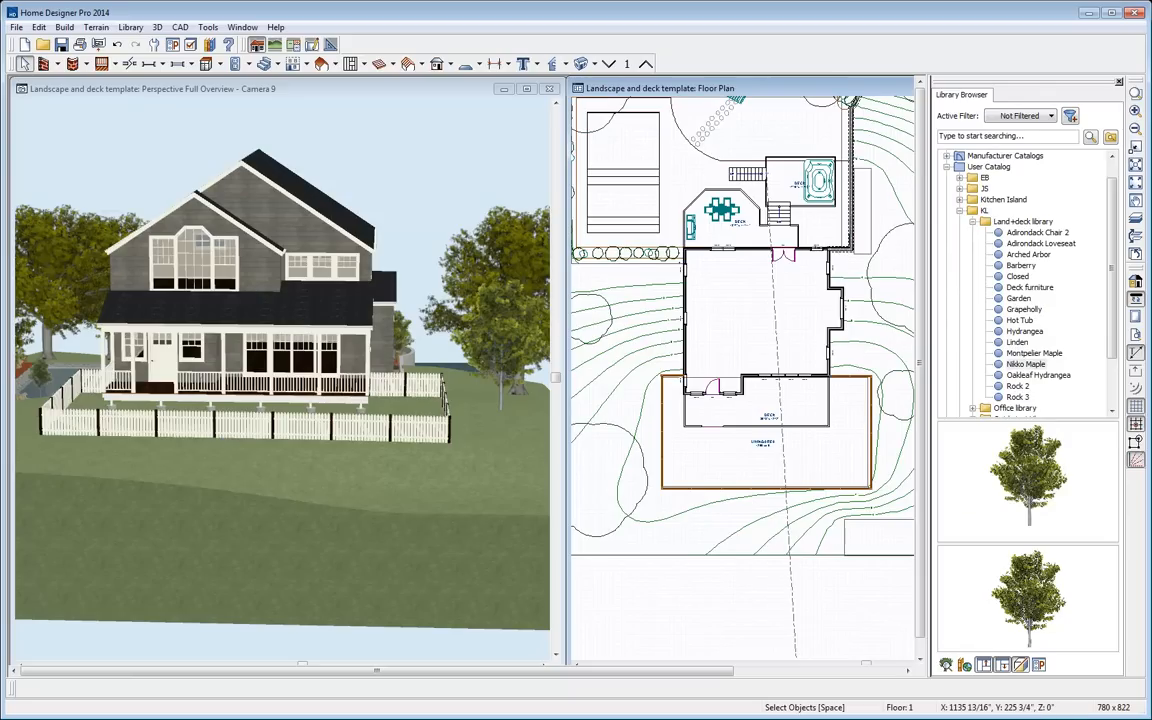
left_click(752, 494)
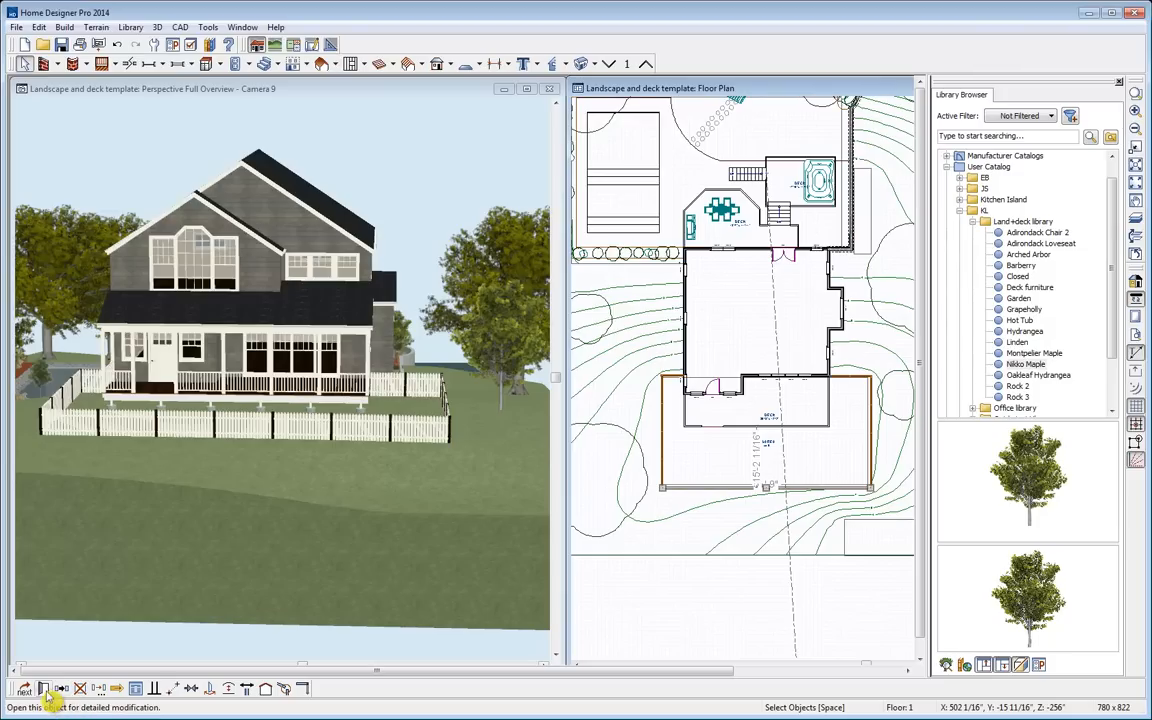
left_click(45, 692)
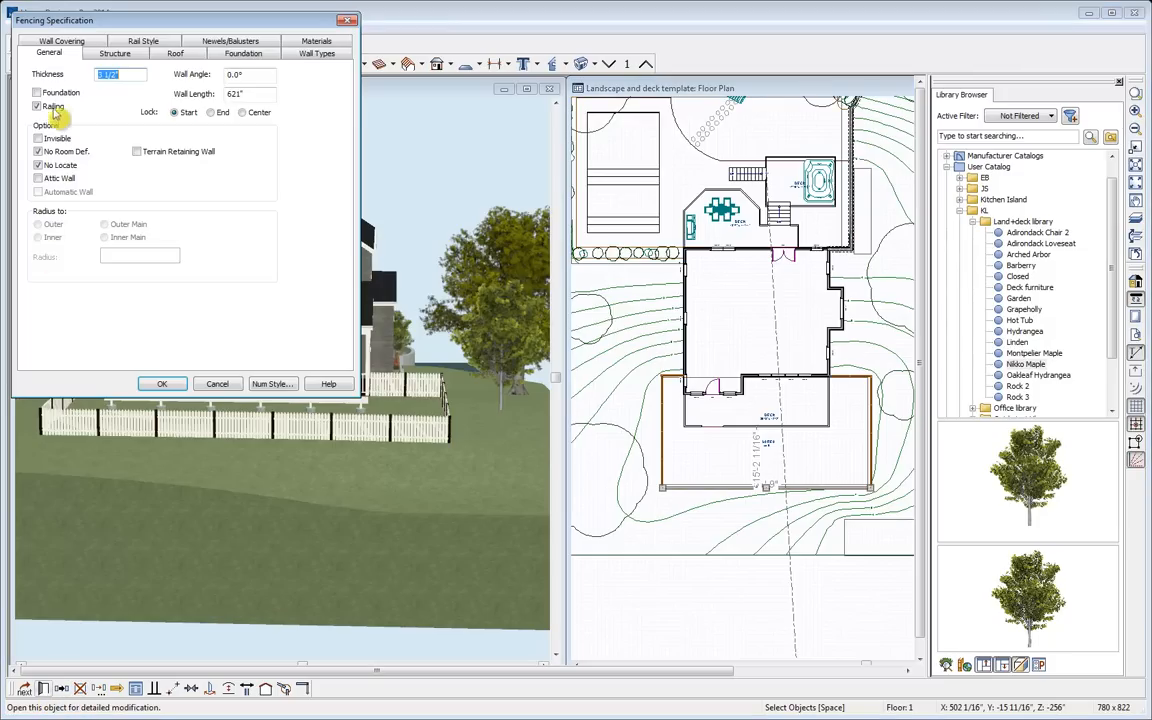
left_click(173, 41)
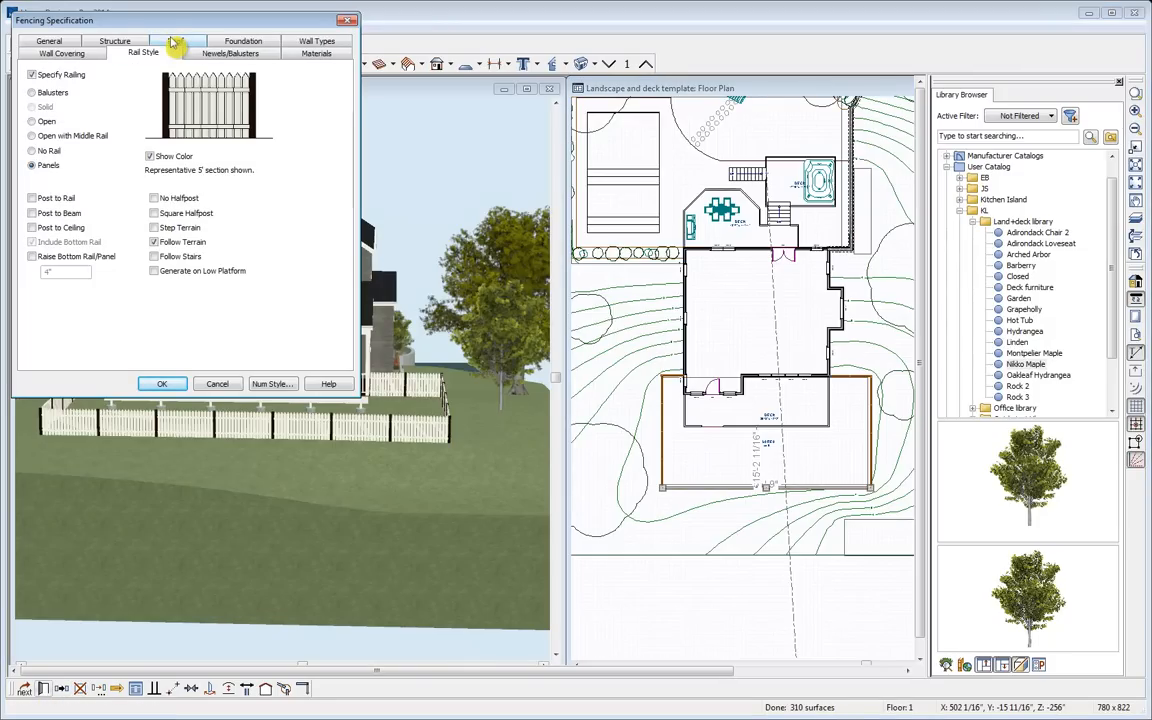
left_click(222, 56)
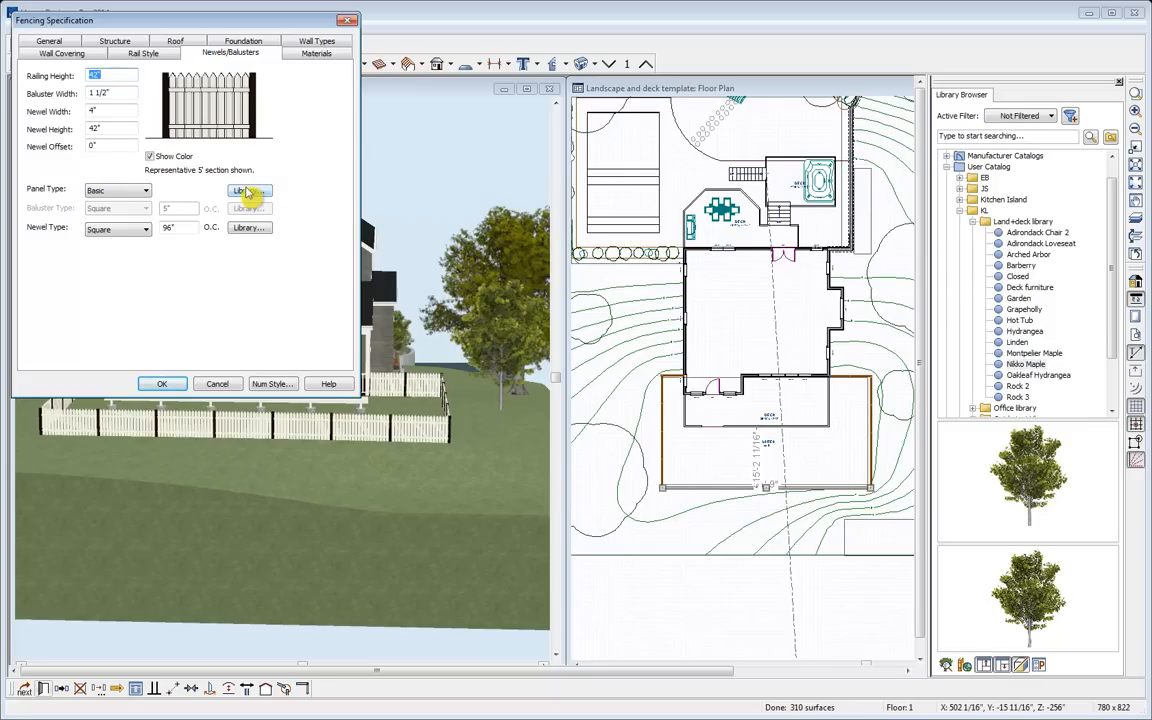
left_click(347, 21)
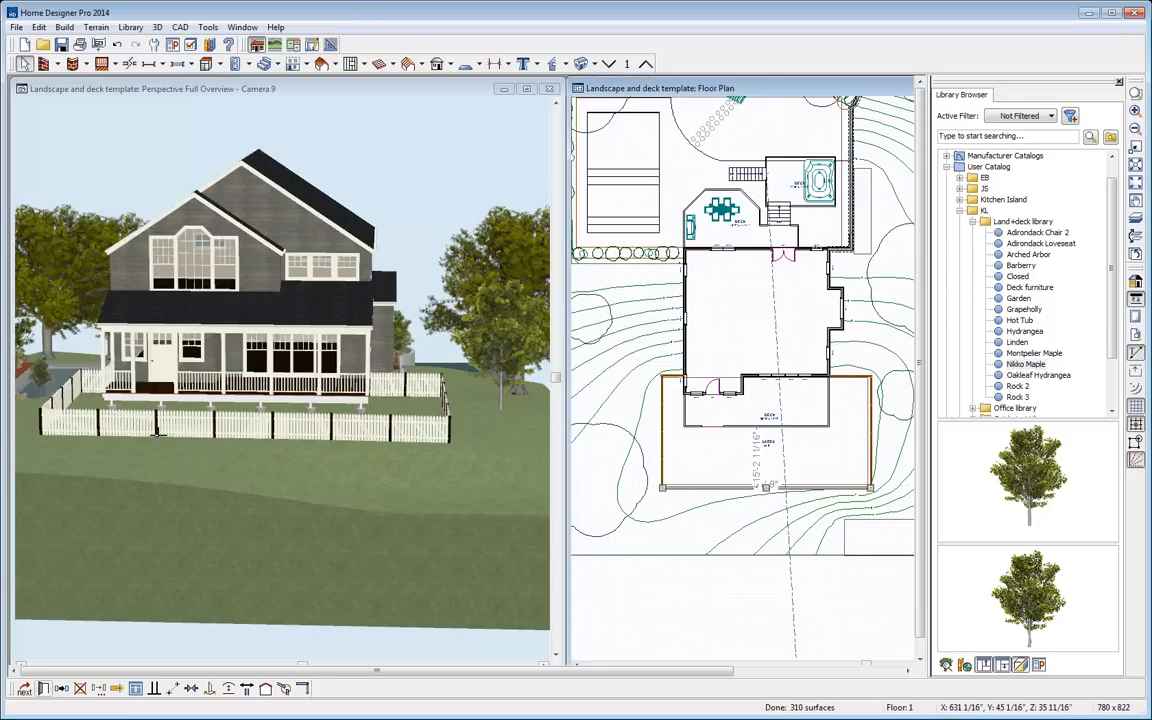
Draw a rectangular terrain feature as a front walkway from the front deck's railing opening to the fence
left_click(167, 375)
scroll(187, 406, "up", 3)
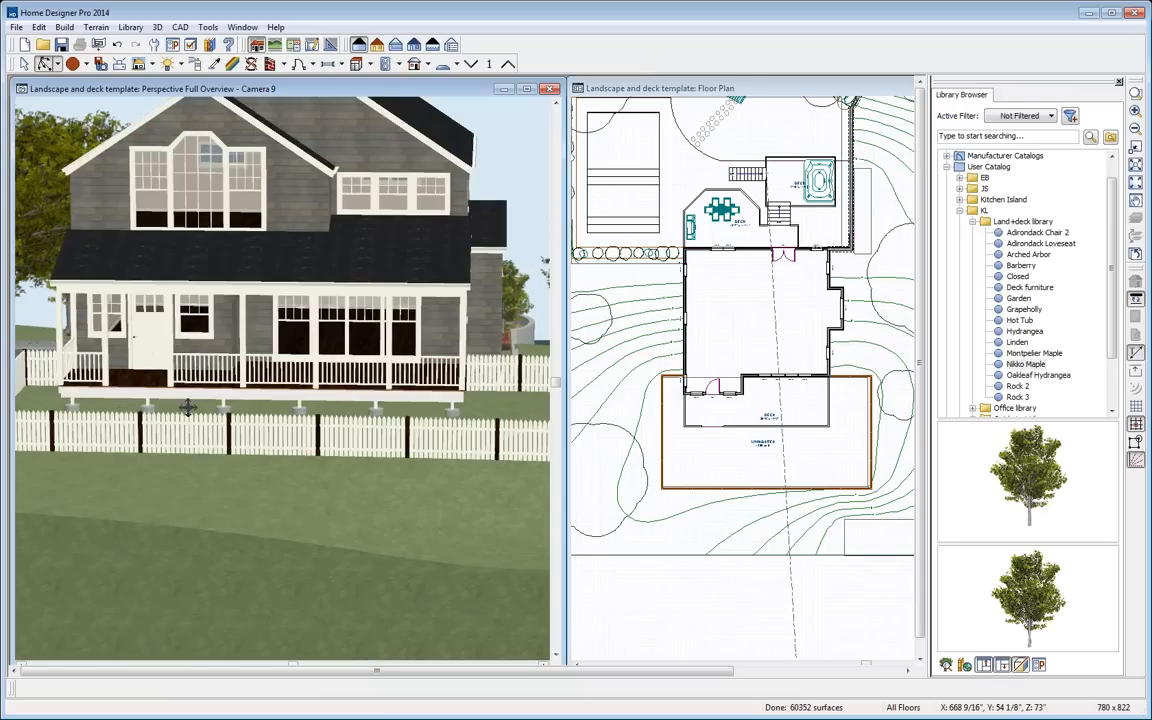
middle_click_drag(784, 437, 810, 450)
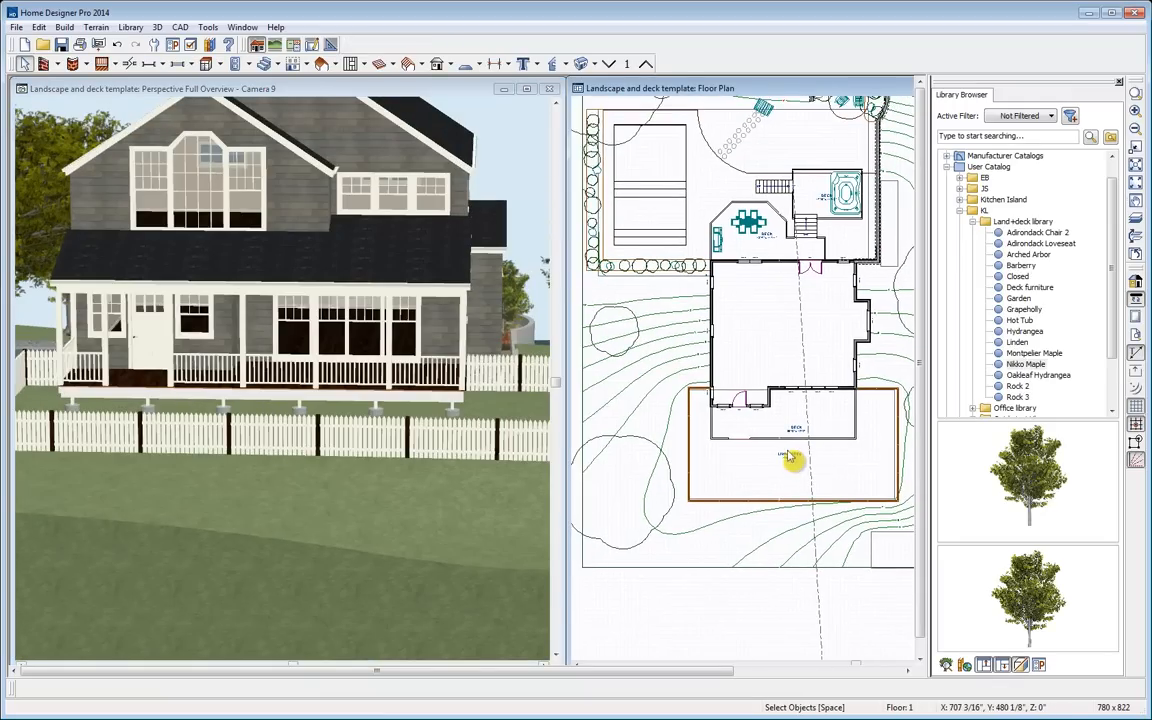
scroll(790, 459, "up", 2)
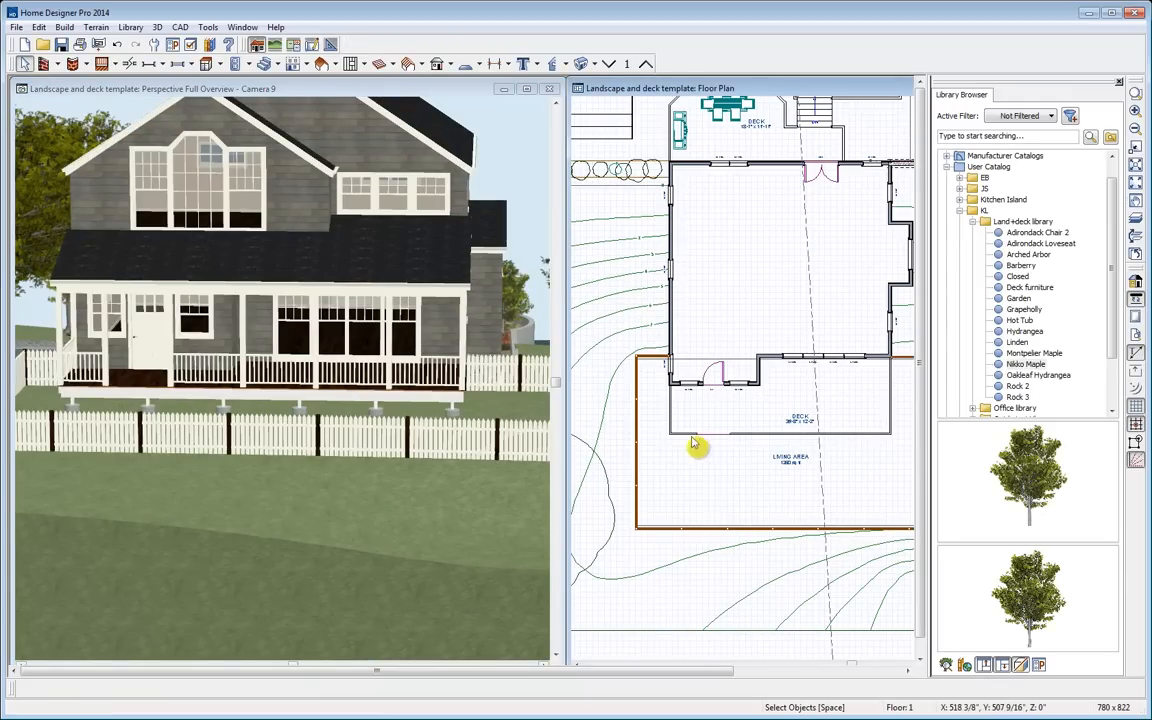
left_click(98, 28)
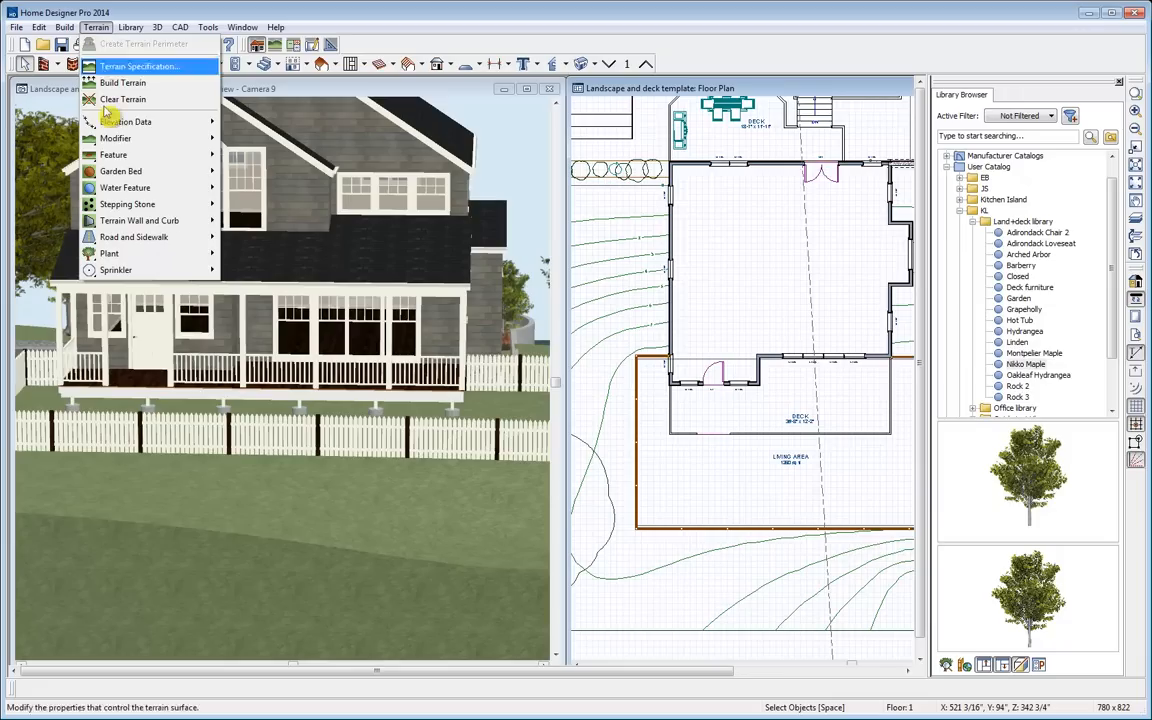
mouse_move(127, 160)
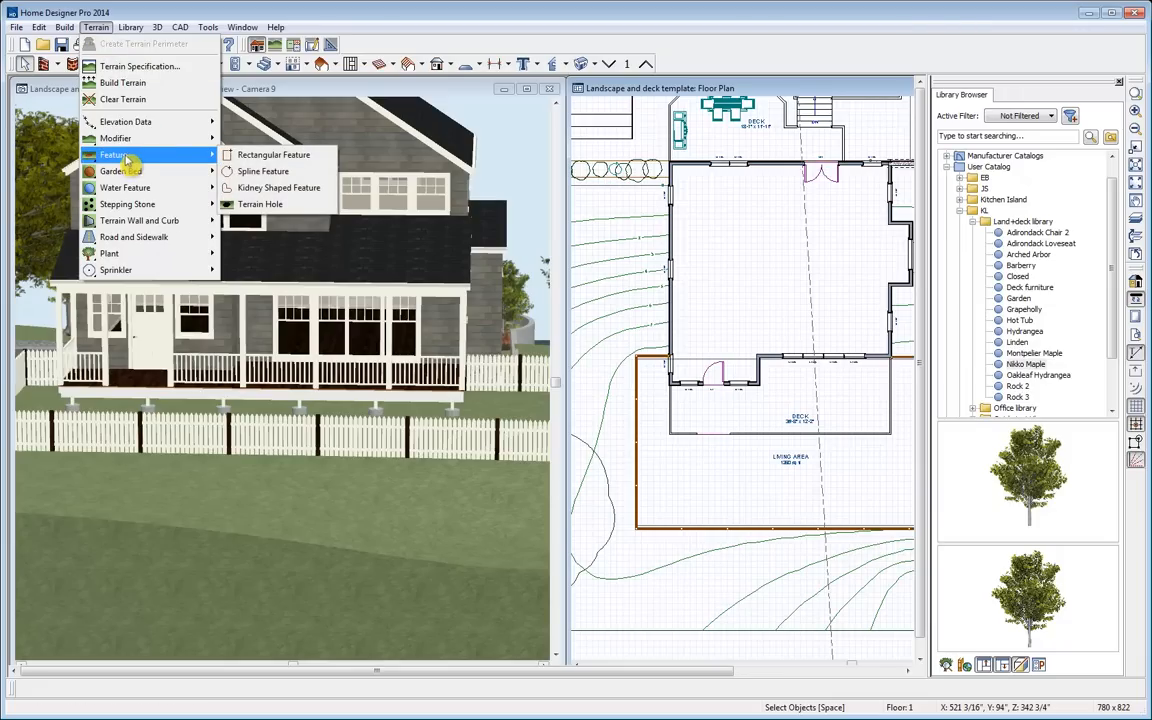
left_click(272, 155)
left_click_drag(697, 432, 729, 533)
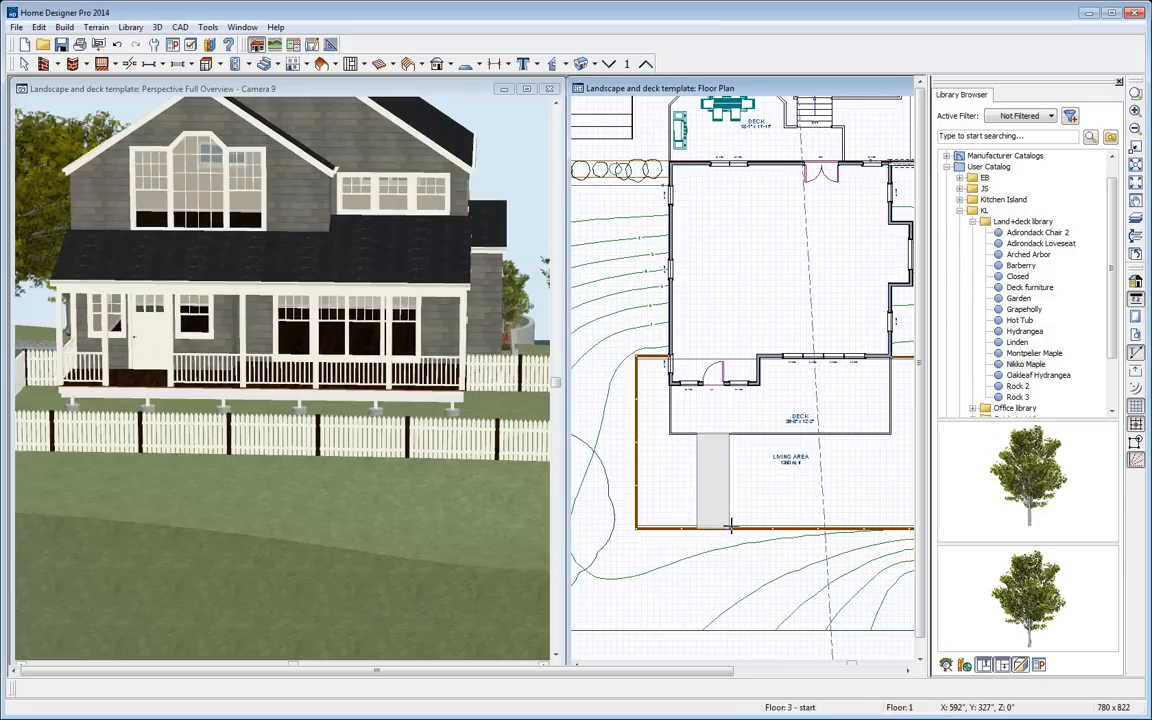
Place stairs with Click Stairs on the front deck's edge, leading down onto the walkway
left_click(114, 420)
left_click_drag(116, 414, 162, 463)
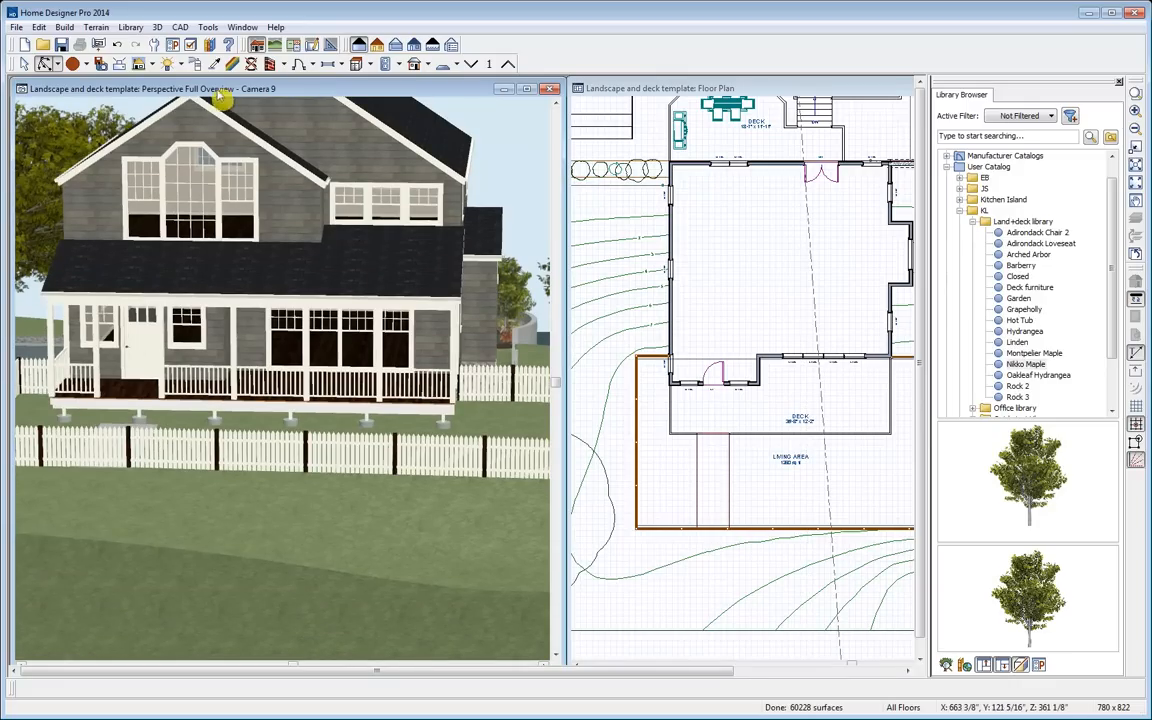
left_click(676, 99)
middle_click_drag(817, 362, 748, 325)
scroll(638, 360, "up", 2)
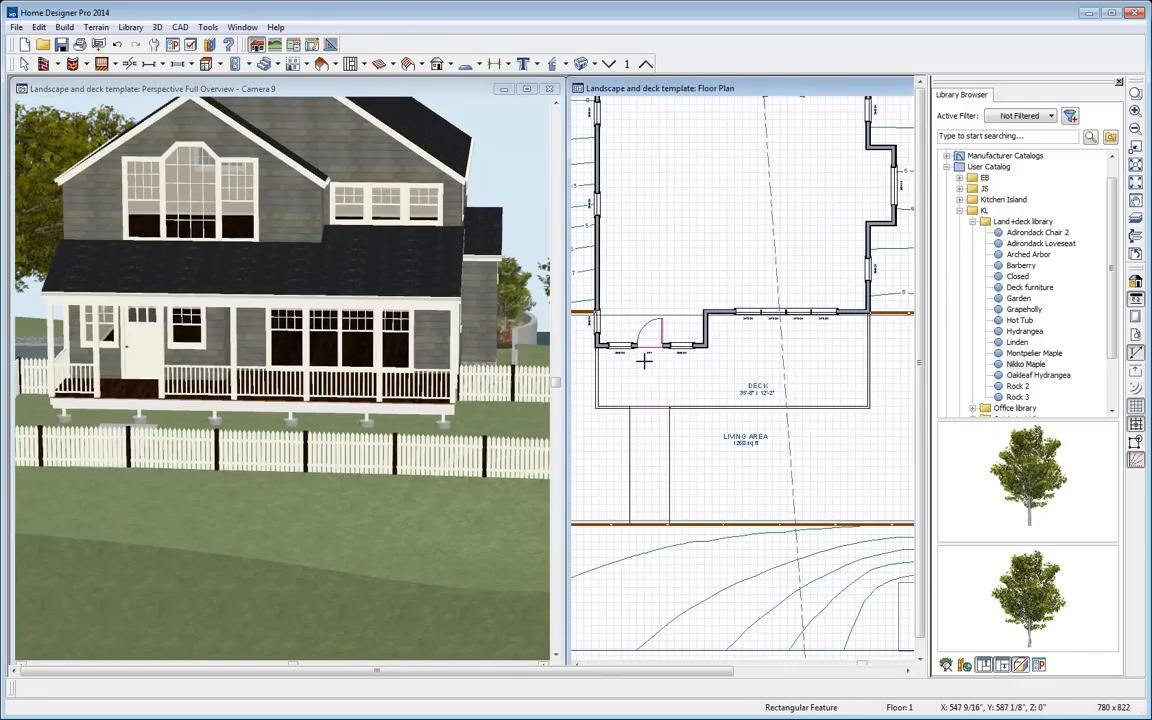
left_click(265, 63)
left_click(341, 100)
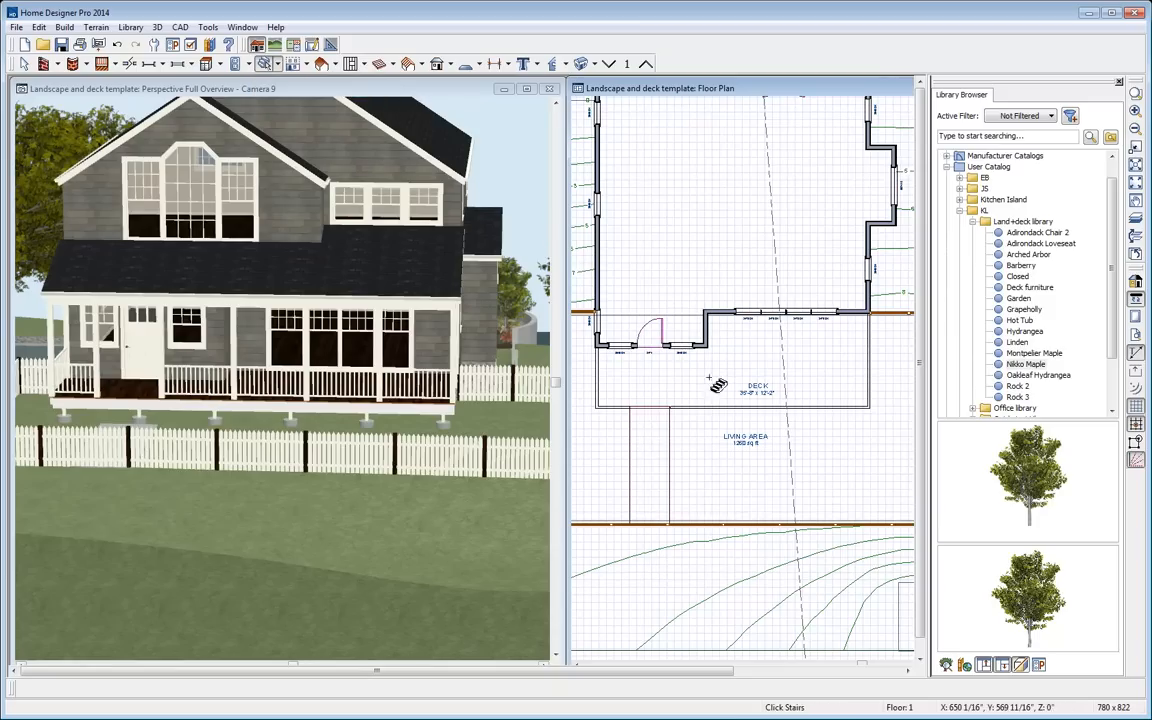
left_click(647, 410)
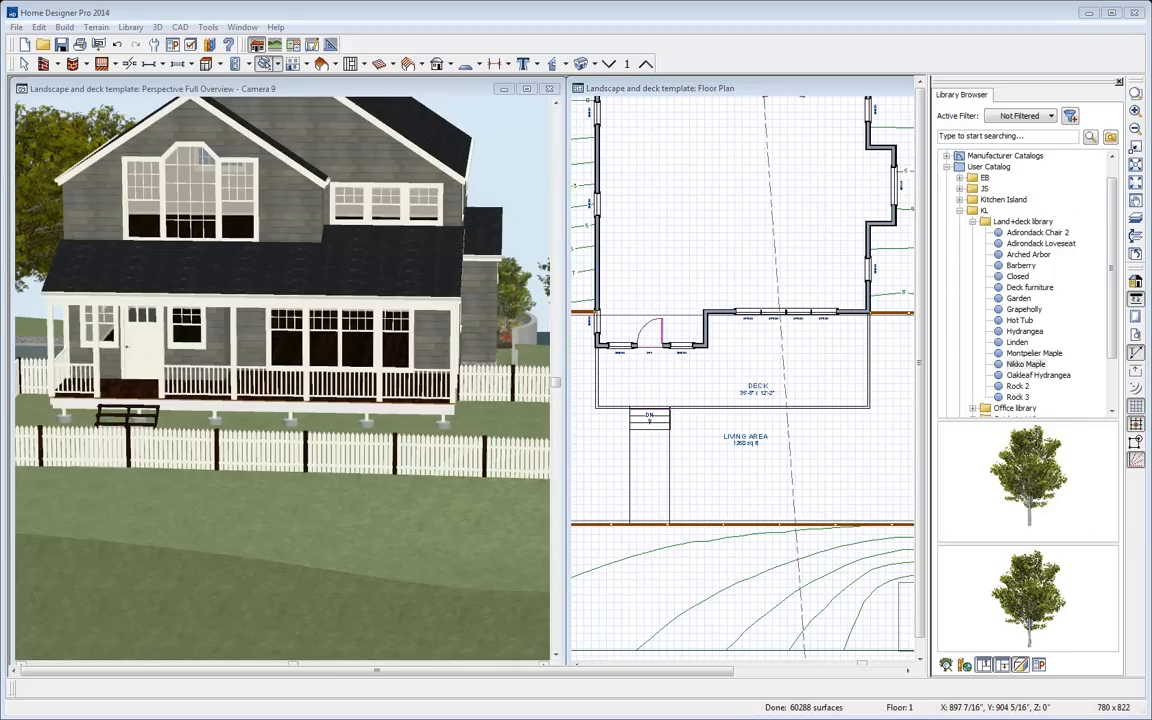
Search the library for "gate", locate the Chain Link Gate in the catalog and display the contents of its Gates folder
left_click(1010, 136)
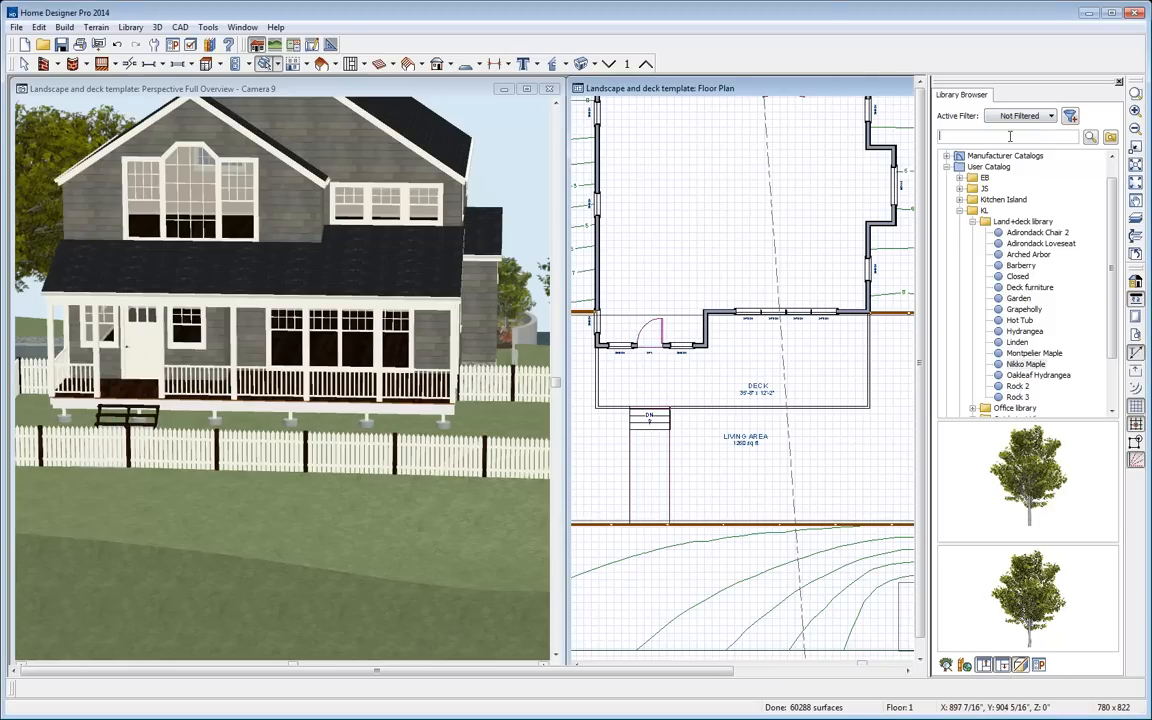
type("gate")
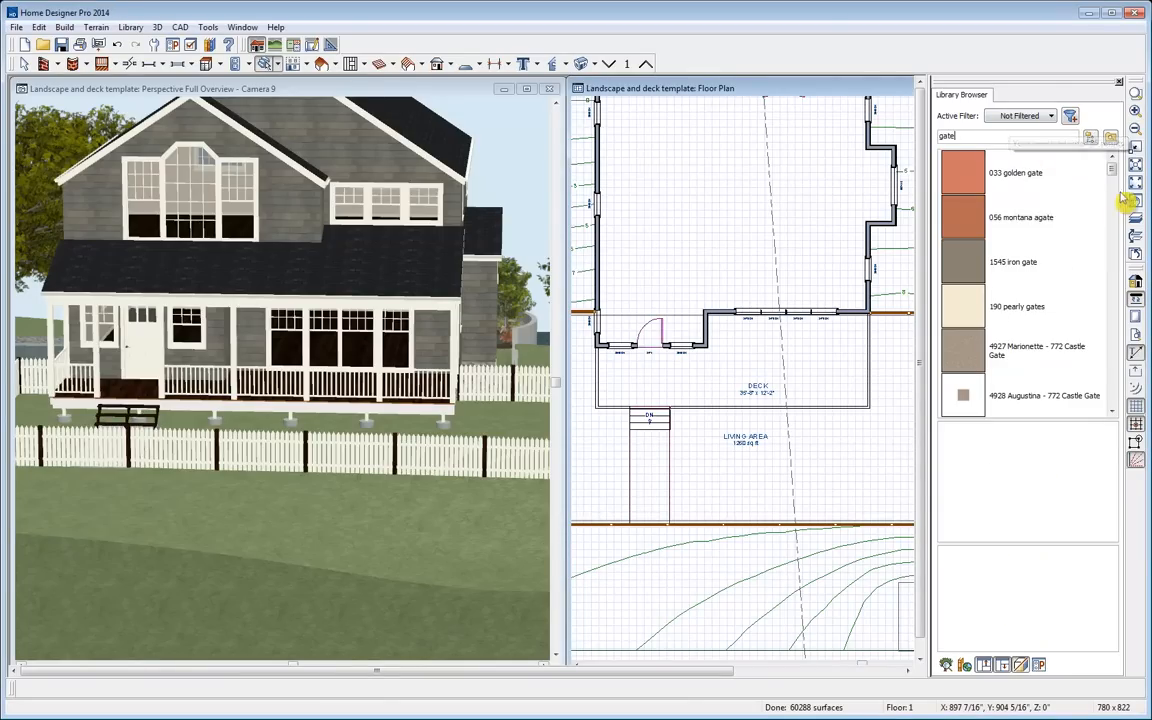
scroll(1115, 187, "down", 1)
left_click_drag(1115, 187, 1110, 238)
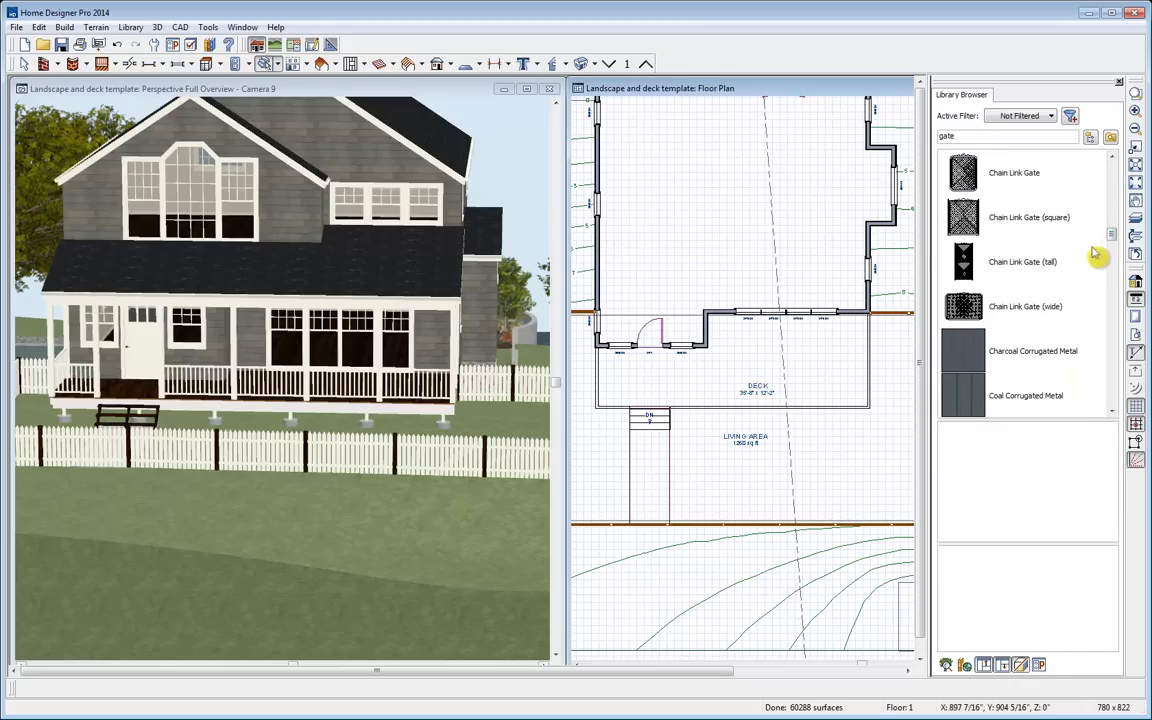
left_click(1026, 178)
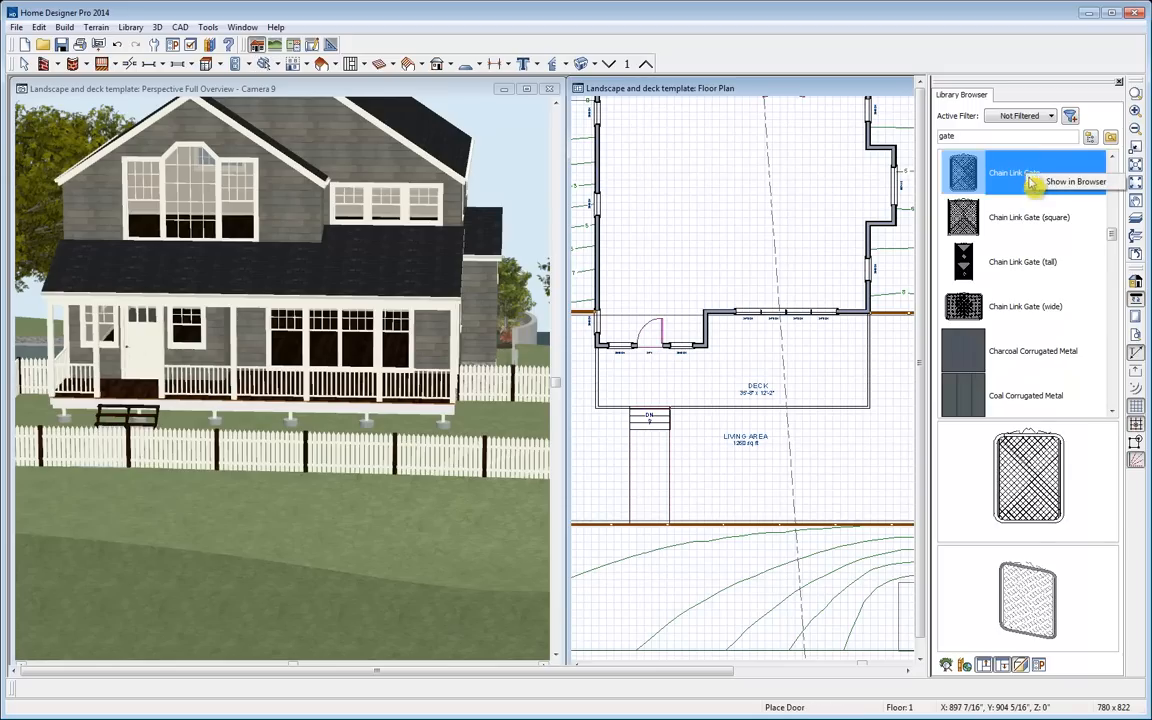
left_click(1068, 182)
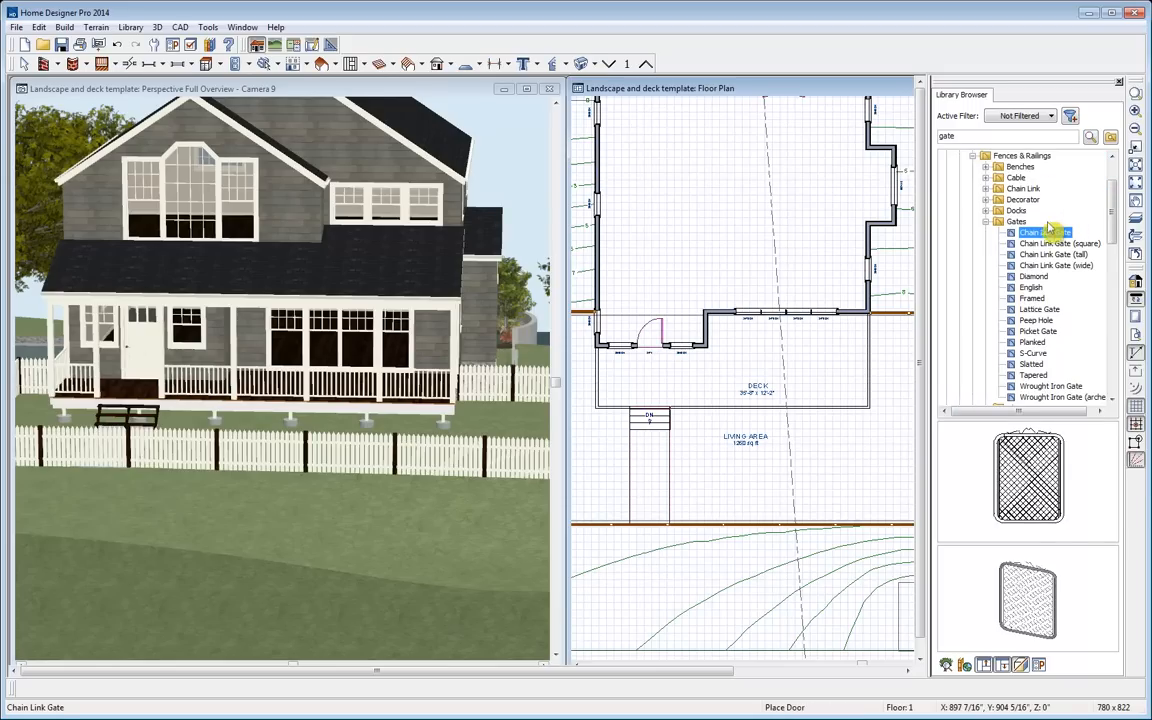
scroll(1005, 228, "up", 2)
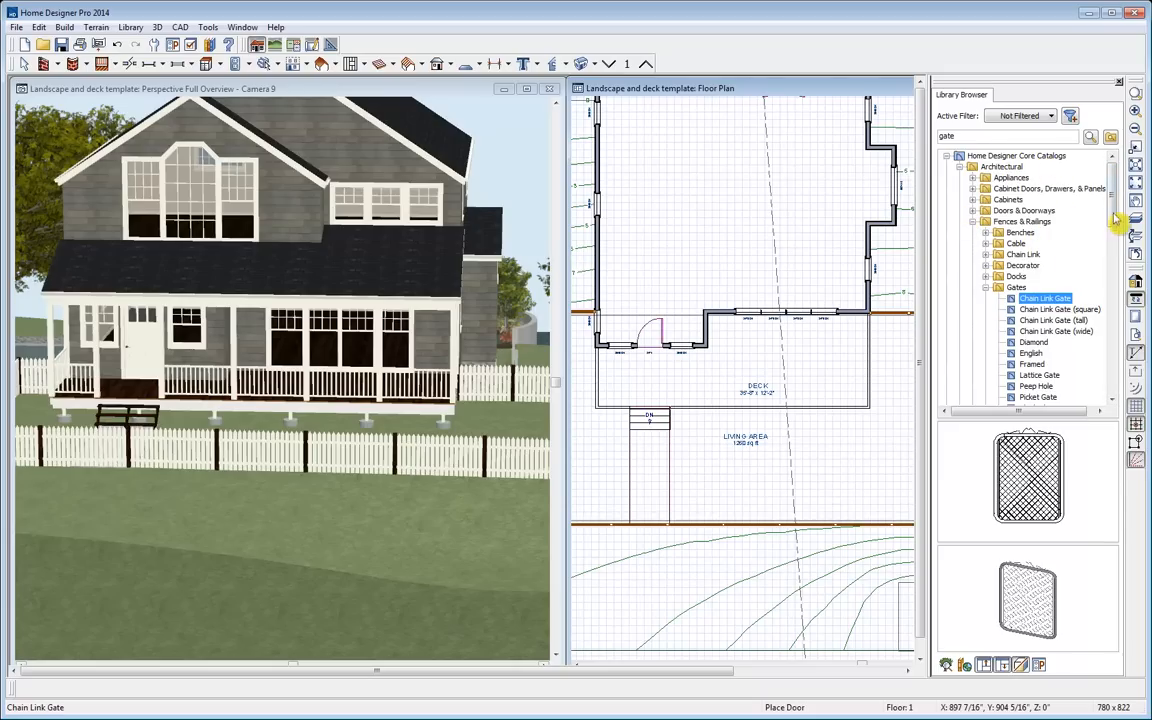
scroll(1120, 220, "down", 3)
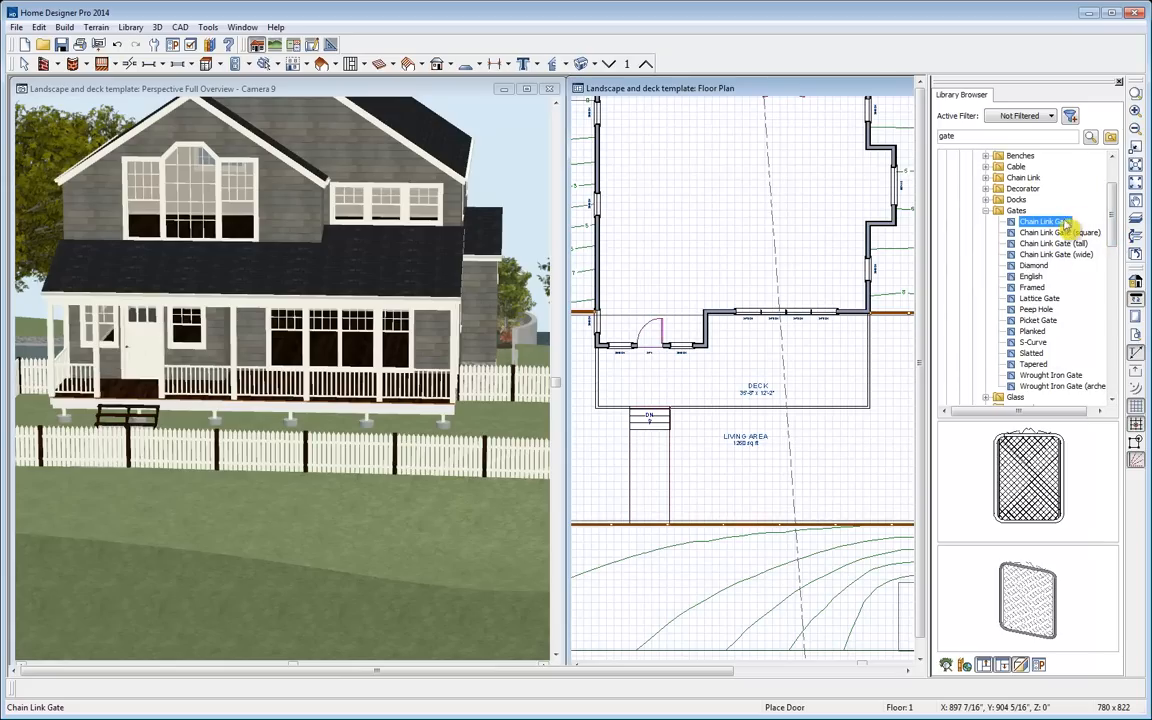
left_click(1016, 211)
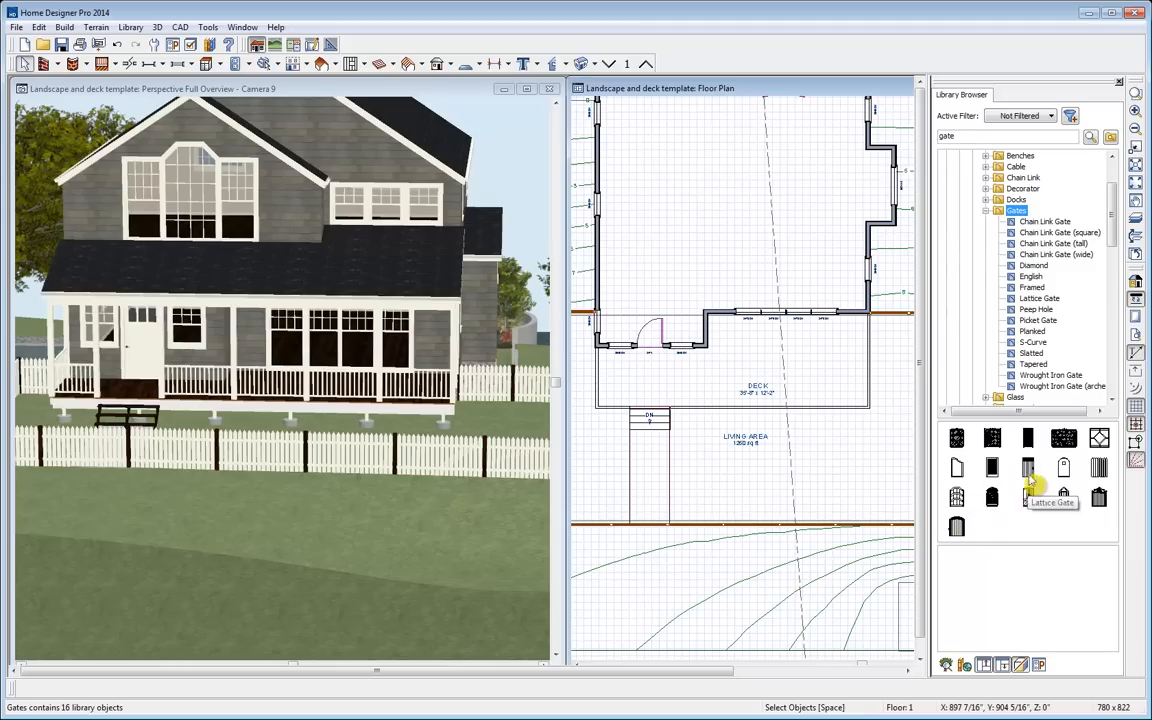
Place a Picket Gate from the library in the front fence at the end of the walkway
left_click(1100, 470)
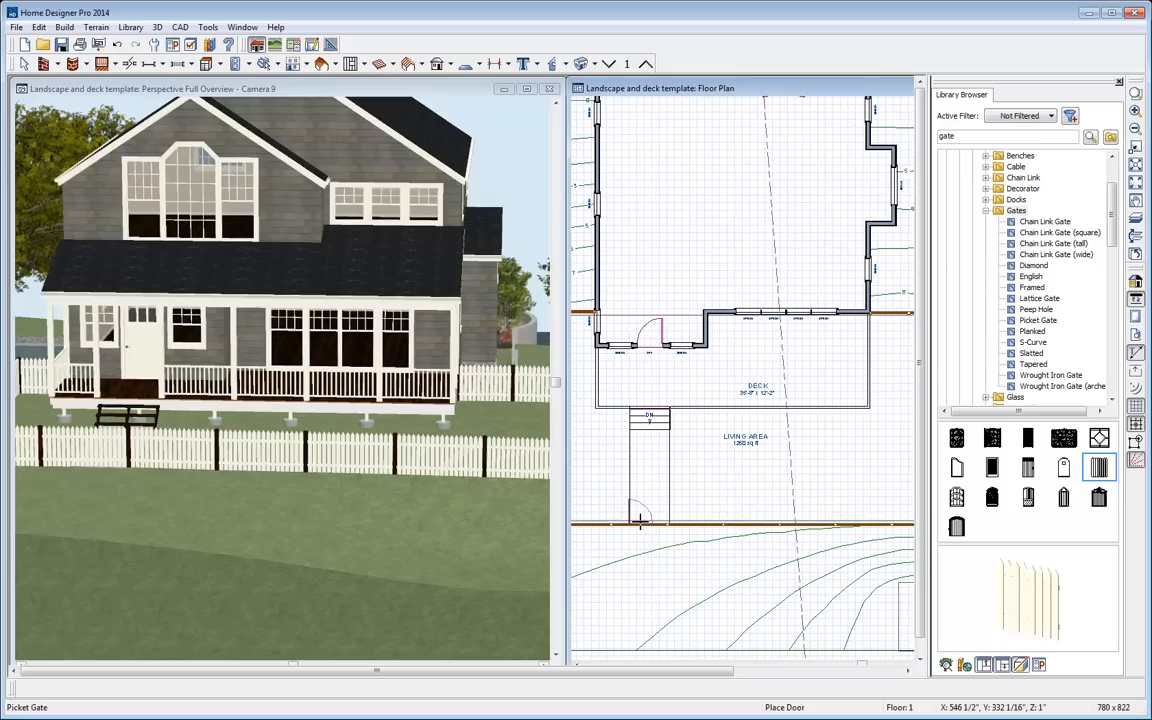
left_click(640, 520)
key("space")
Widen the picket gate into a 6' double gate and center it on the front walkway
left_click(648, 518)
left_click_drag(650, 523, 679, 524)
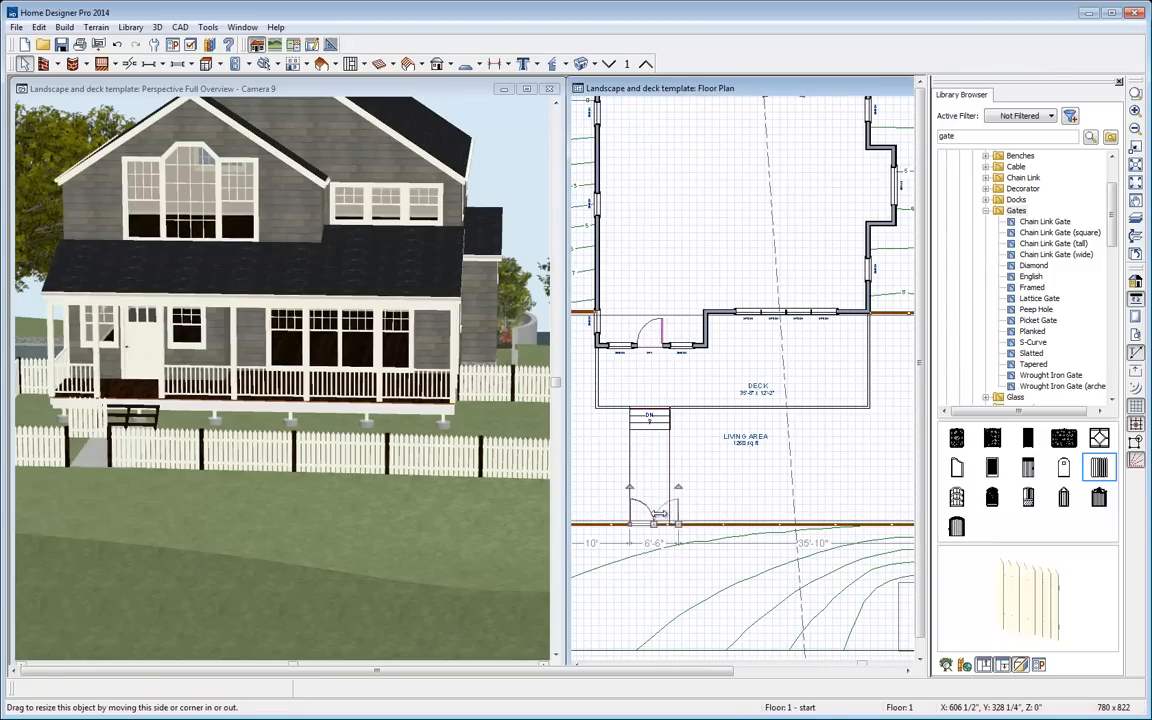
left_click(658, 547)
type("6")
key("Return")
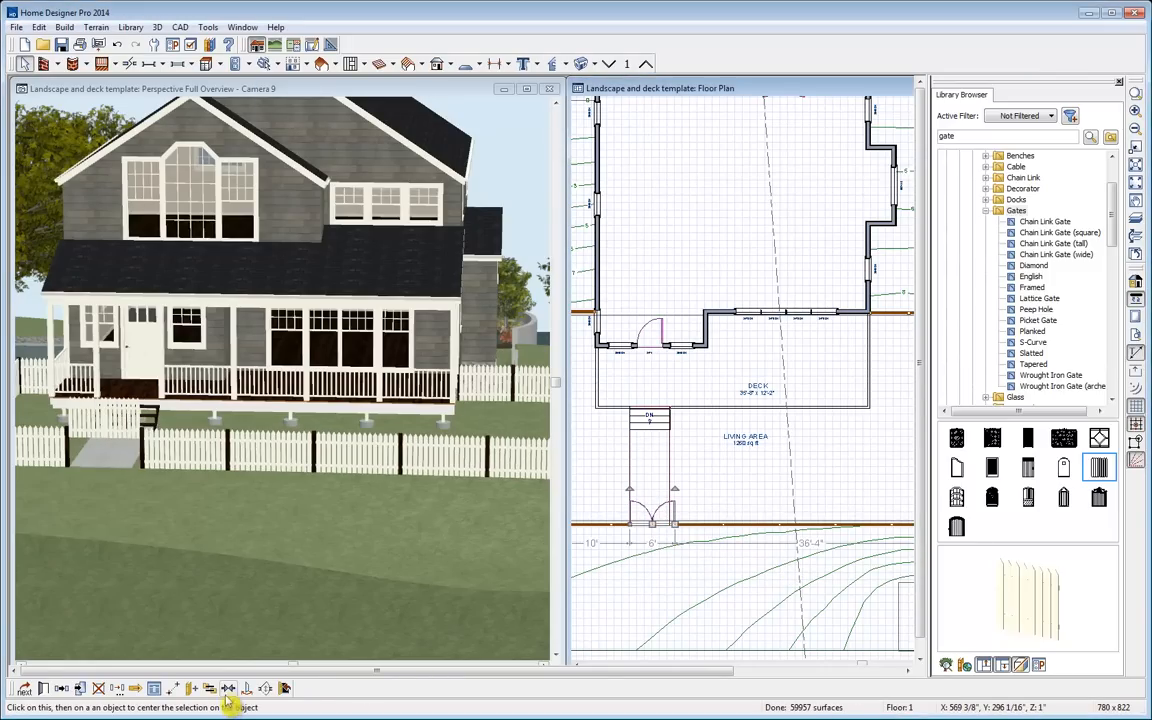
left_click(247, 689)
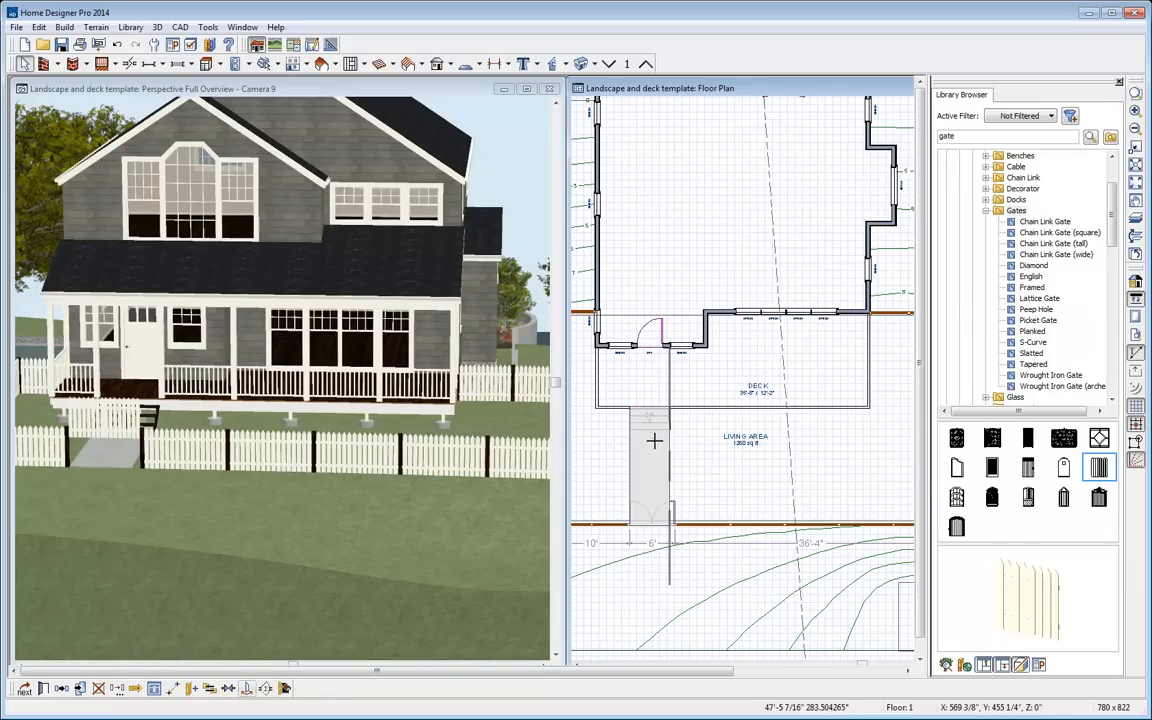
left_click(654, 441)
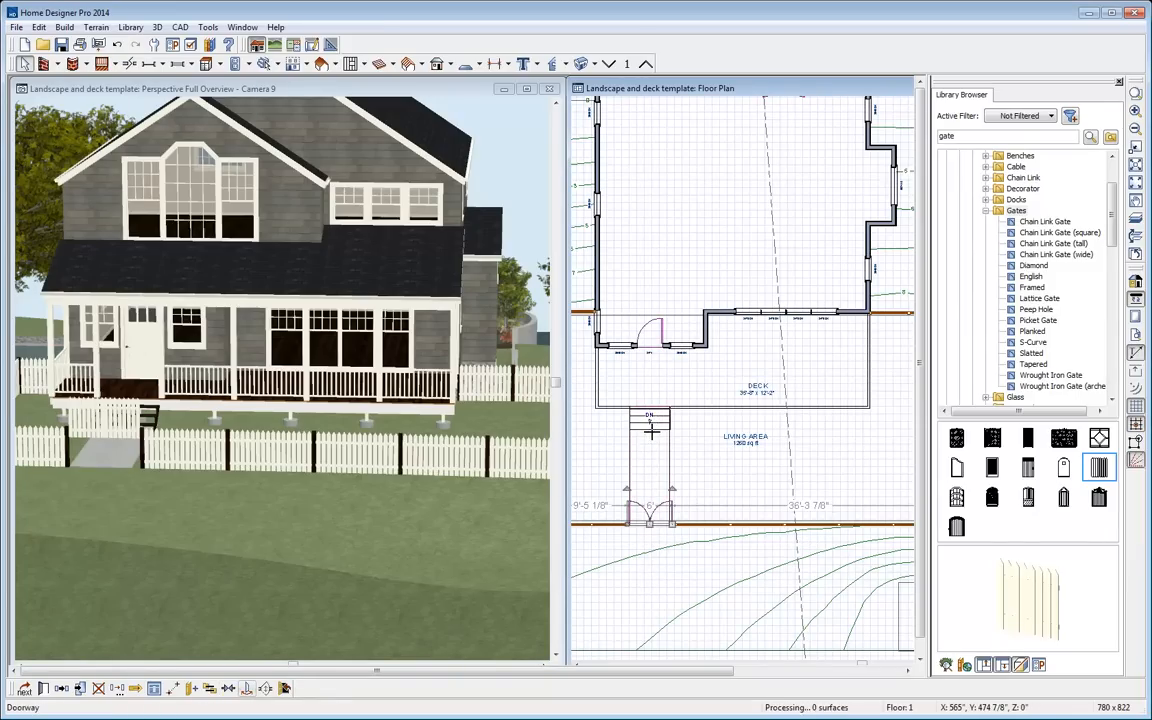
Lower the picket gate in the camera view so it lines up with the front fence pickets at ground level
key("alt+o")
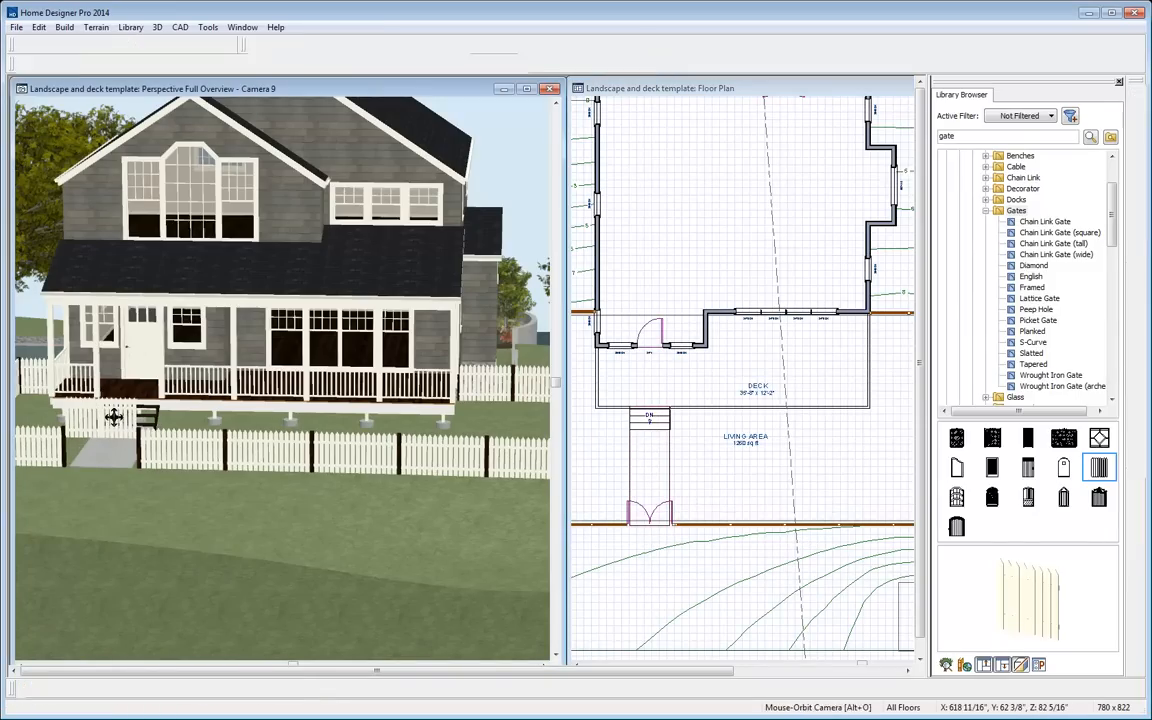
left_click_drag(116, 411, 117, 399)
key("space")
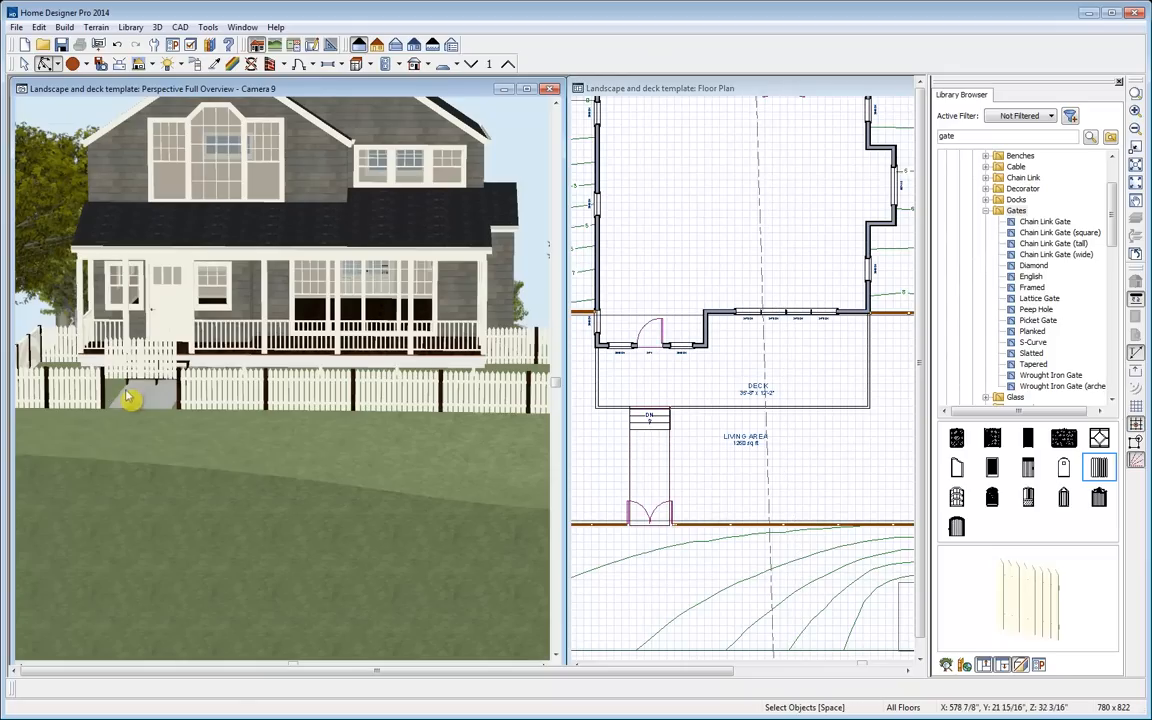
left_click(145, 362)
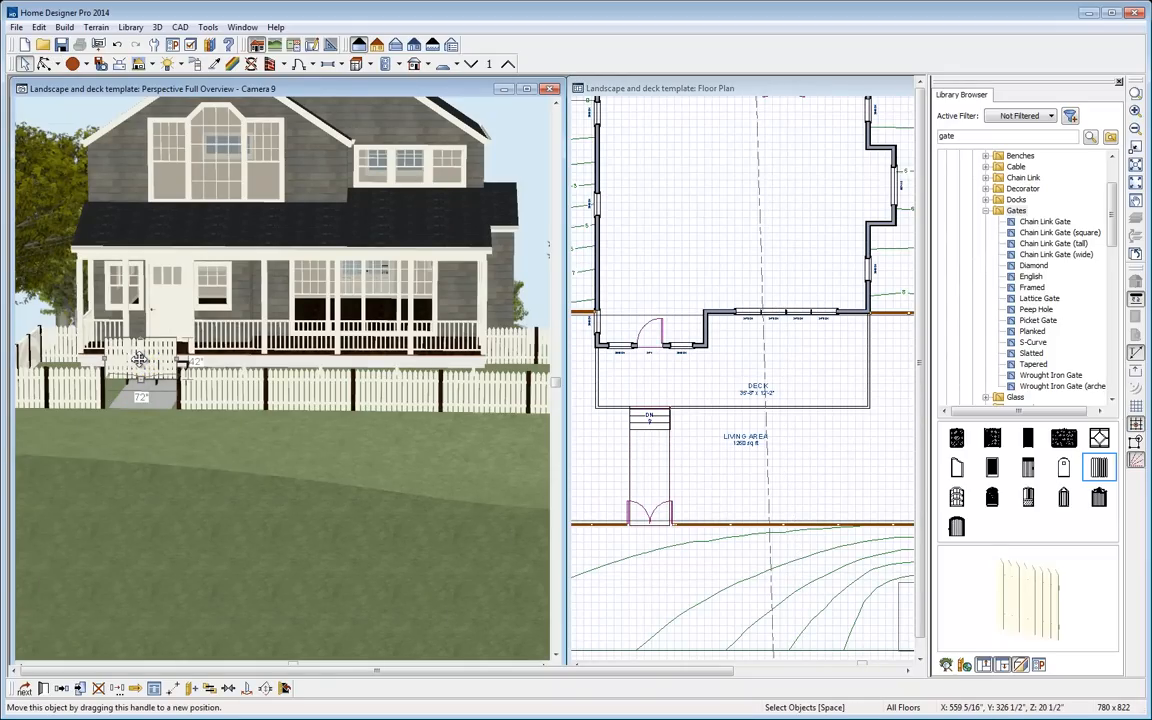
left_click_drag(139, 358, 139, 389)
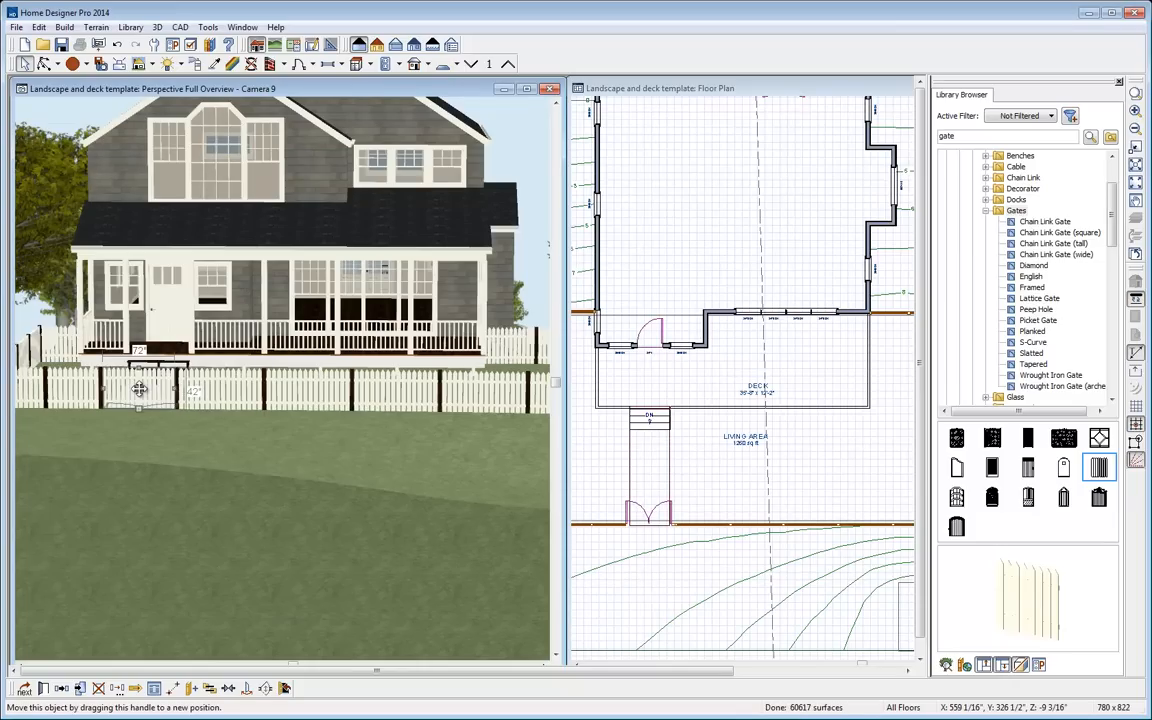
left_click(171, 425)
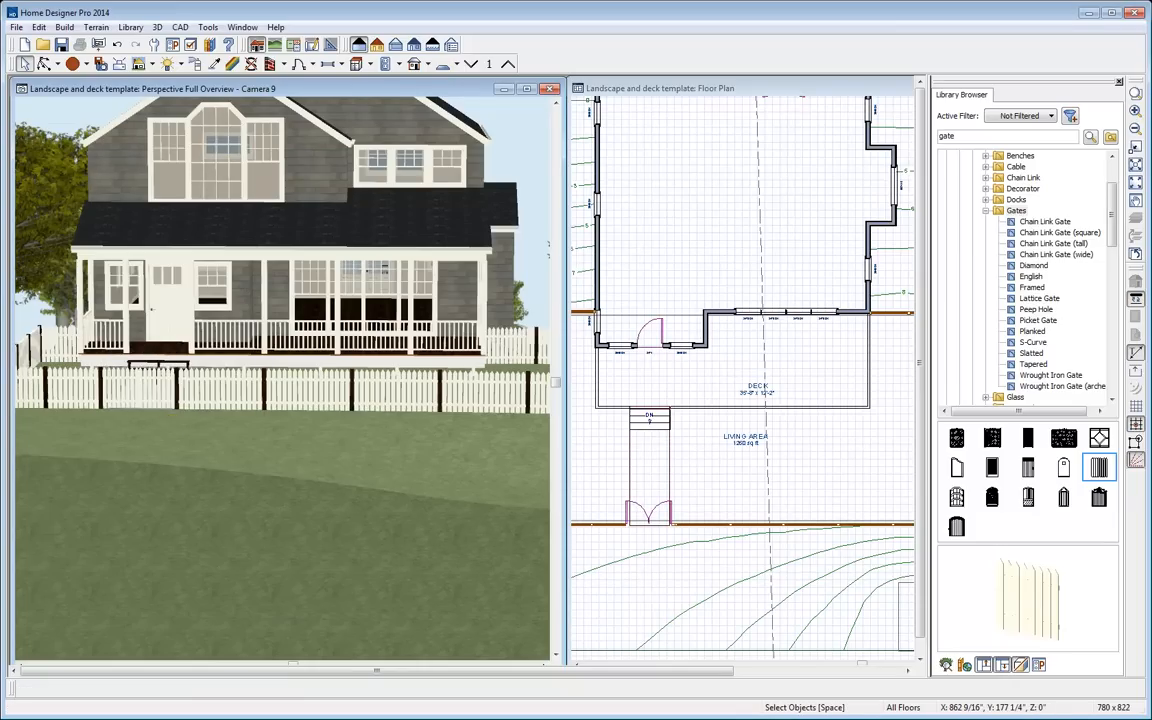
Center the lowered gate on the front walkway again in the floor plan
left_click(650, 525)
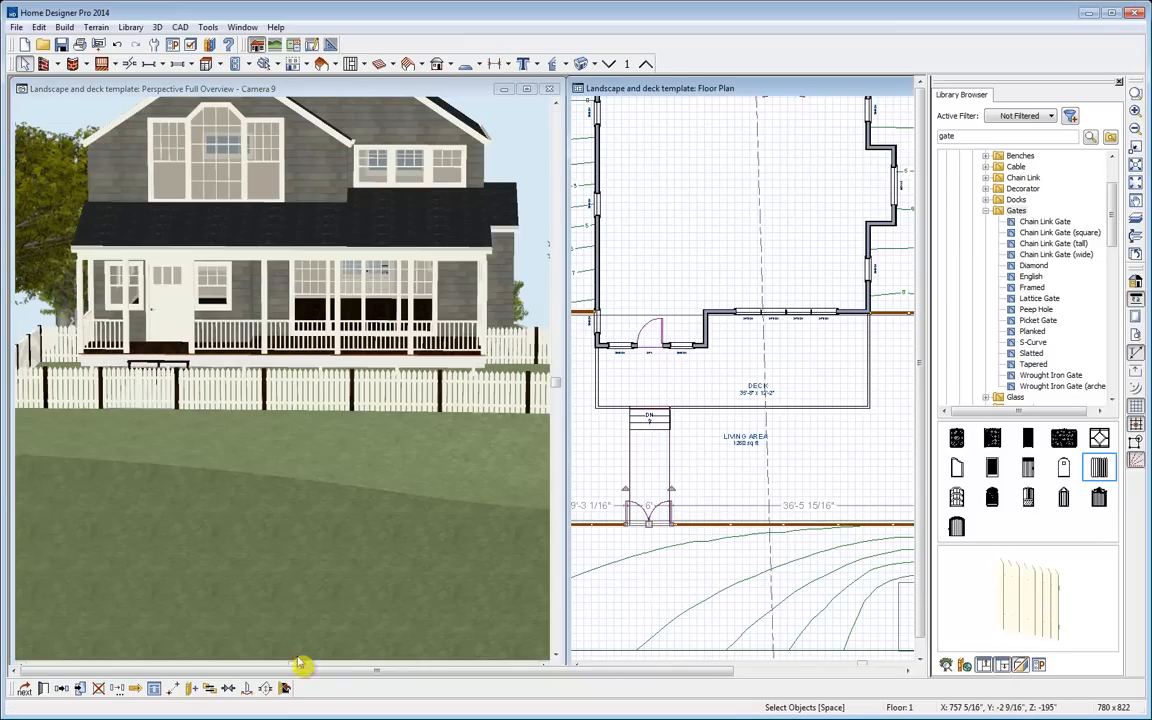
left_click(244, 689)
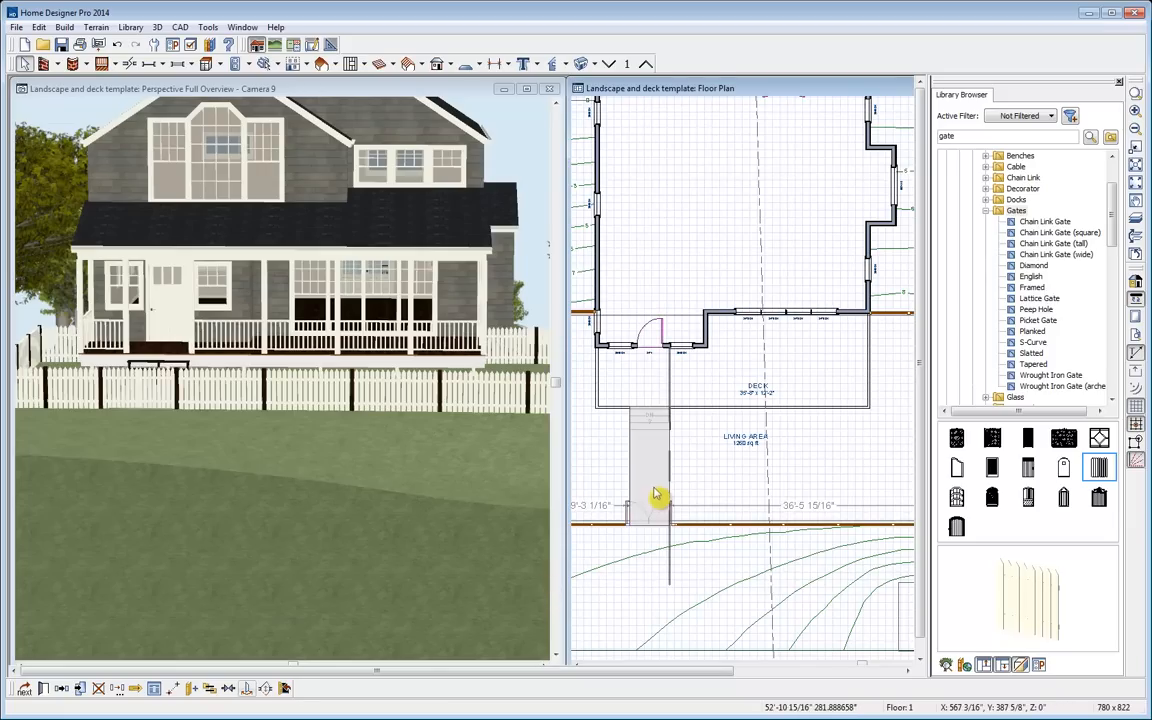
left_click(655, 416)
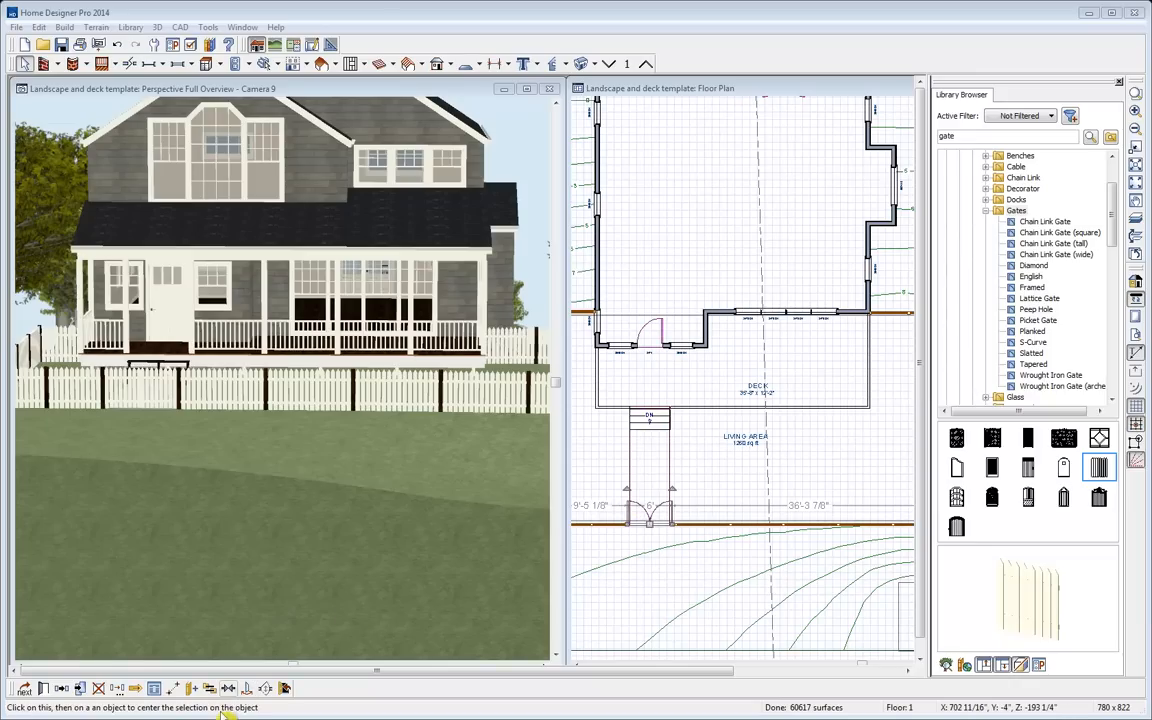
Show the double gate open and reduce its swing so both leaves stand partly open toward the house
left_click(285, 690)
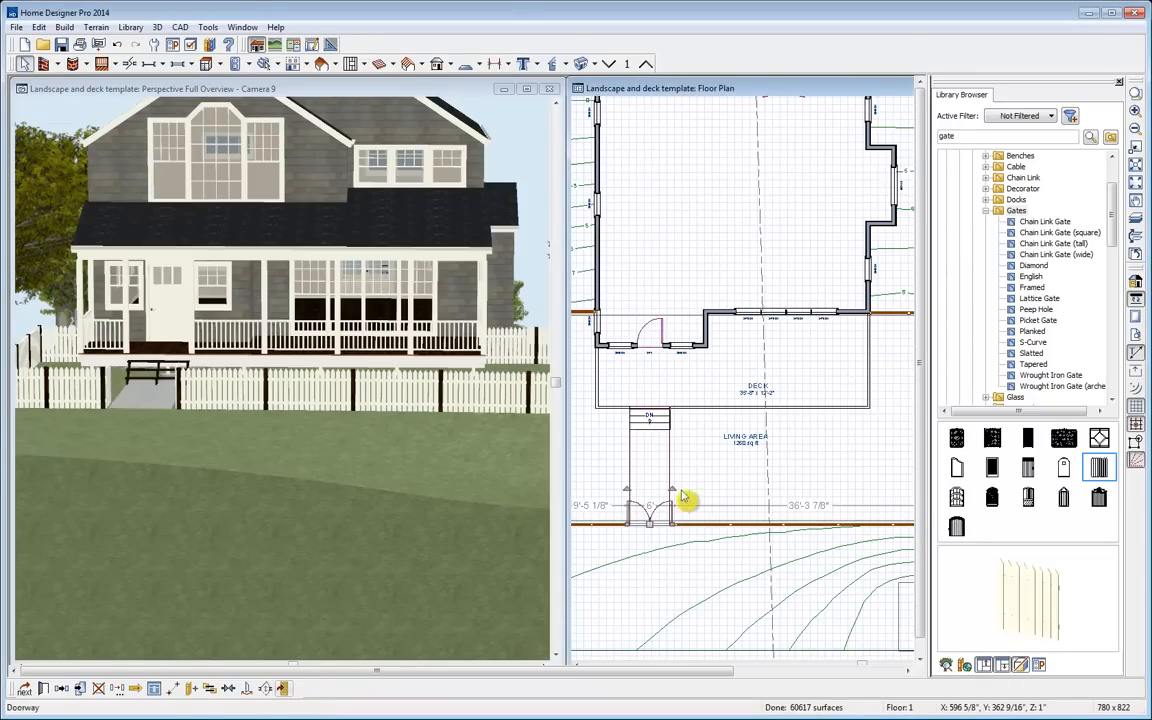
left_click_drag(655, 490, 651, 492)
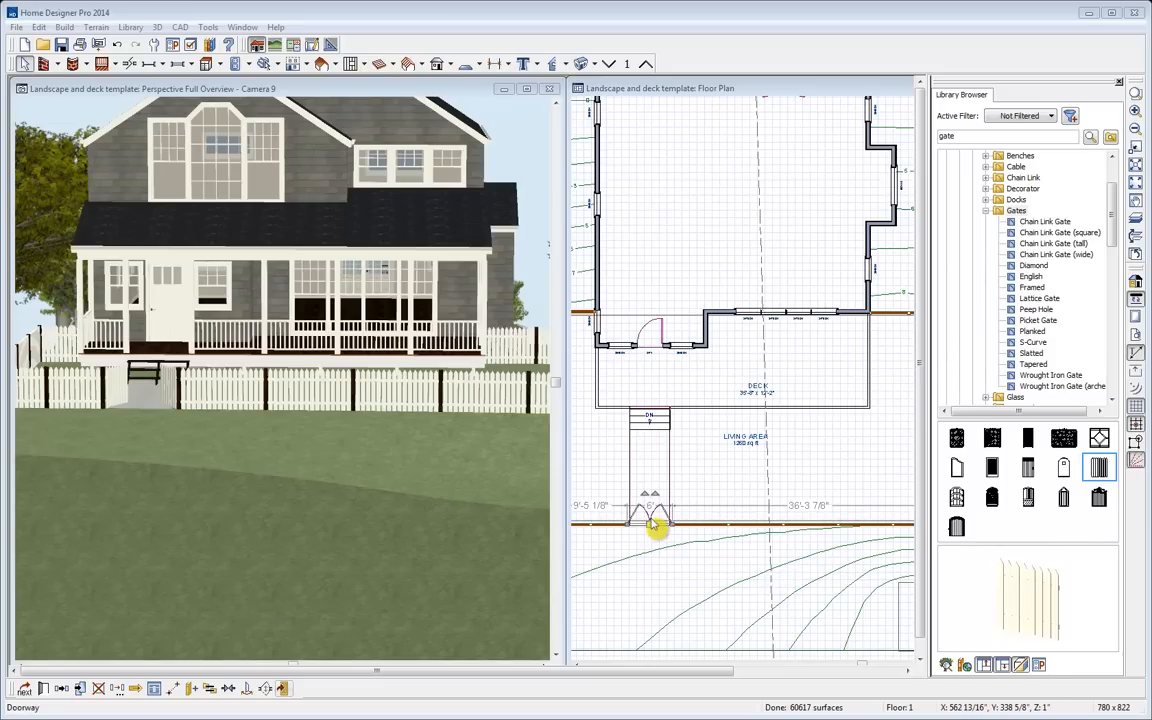
left_click(284, 689)
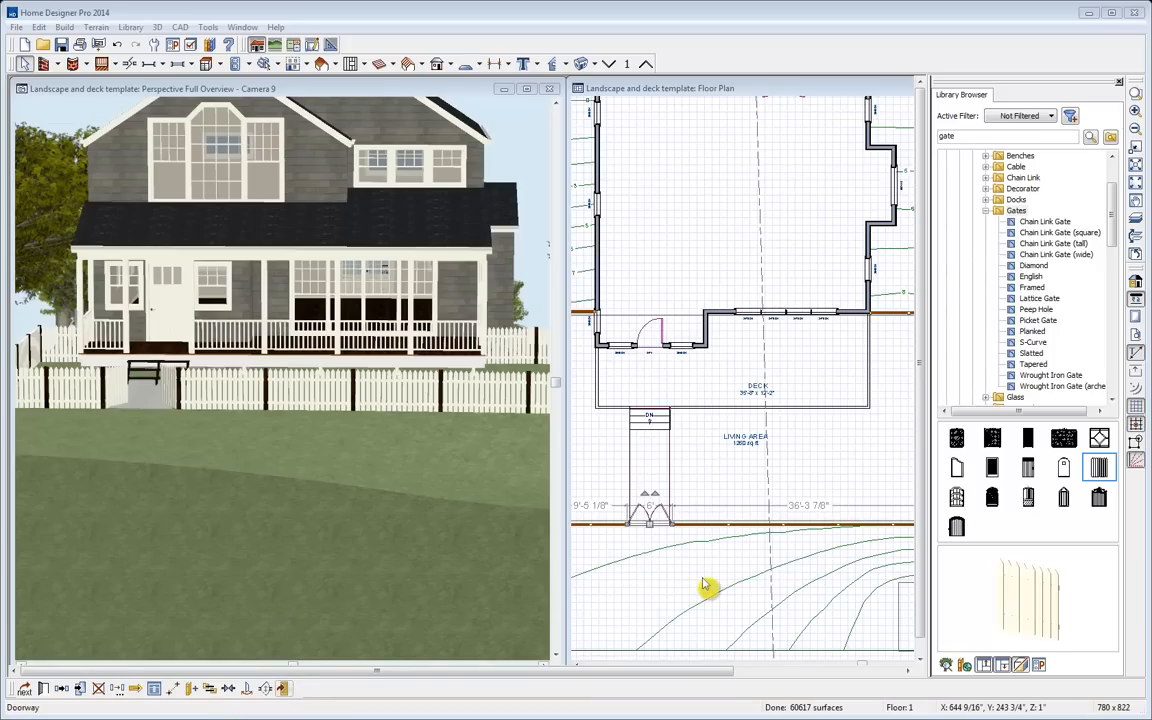
Draw a straight road across the front of the lot from one side property line to the other
scroll(712, 584, "down", 3)
scroll(765, 579, "down", 4)
key("space")
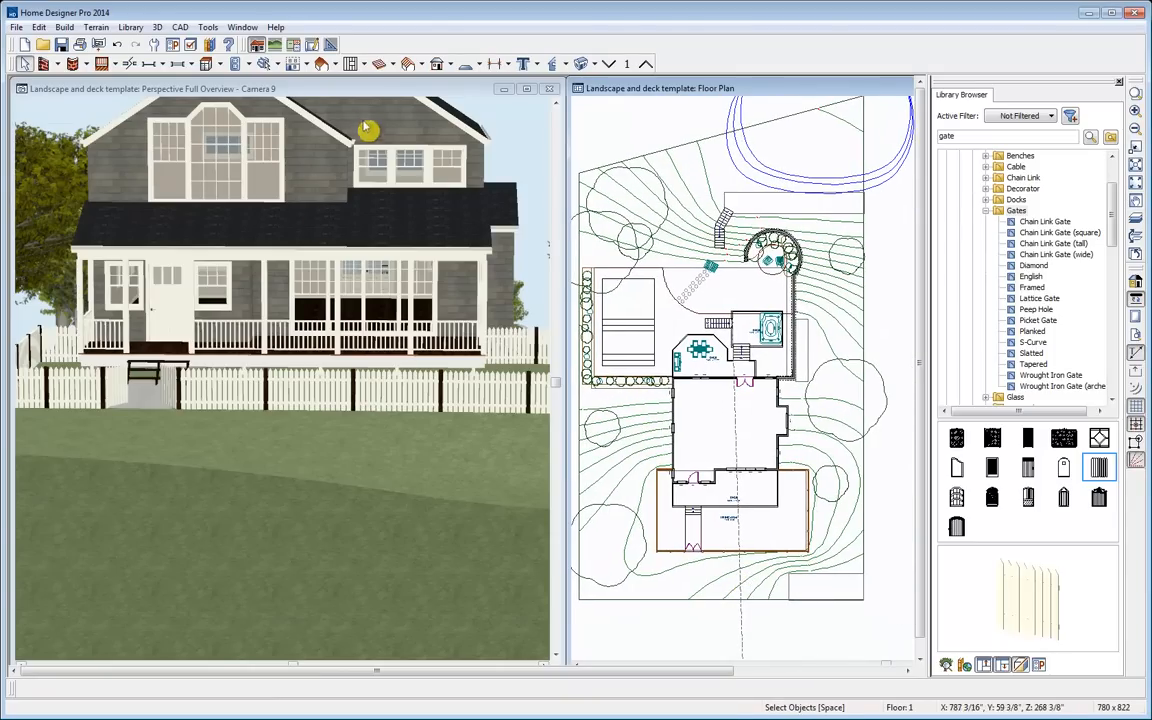
left_click(100, 30)
mouse_move(162, 248)
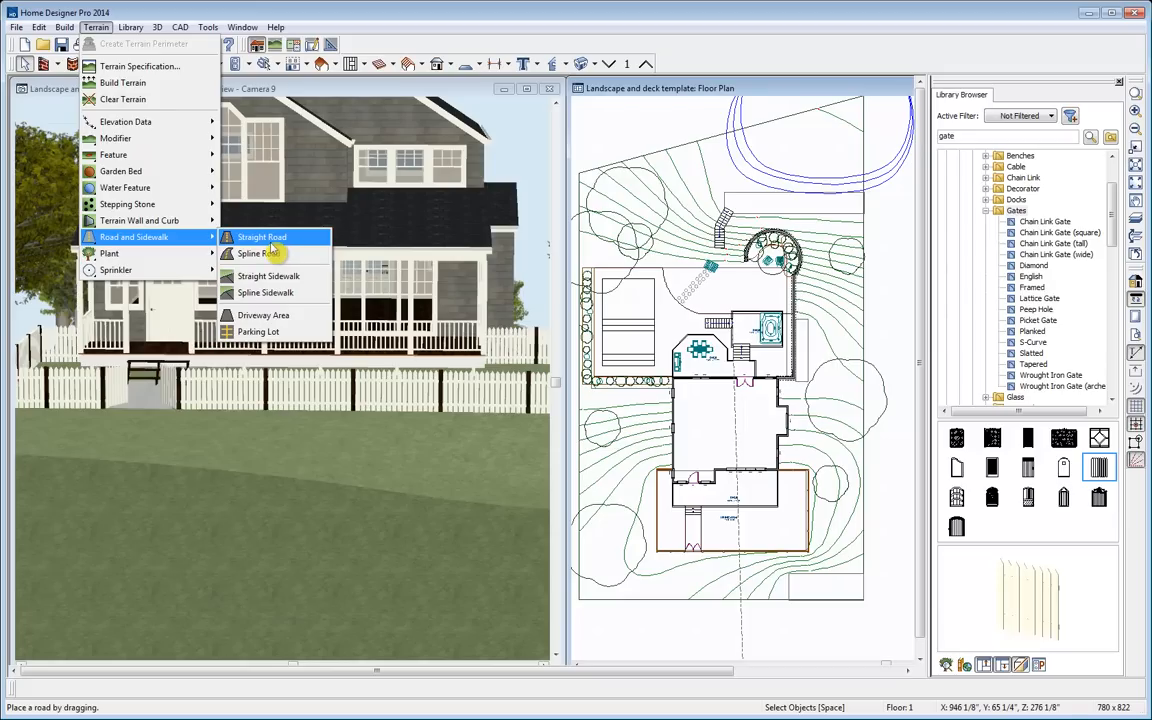
left_click(262, 238)
left_click_drag(578, 576, 863, 578)
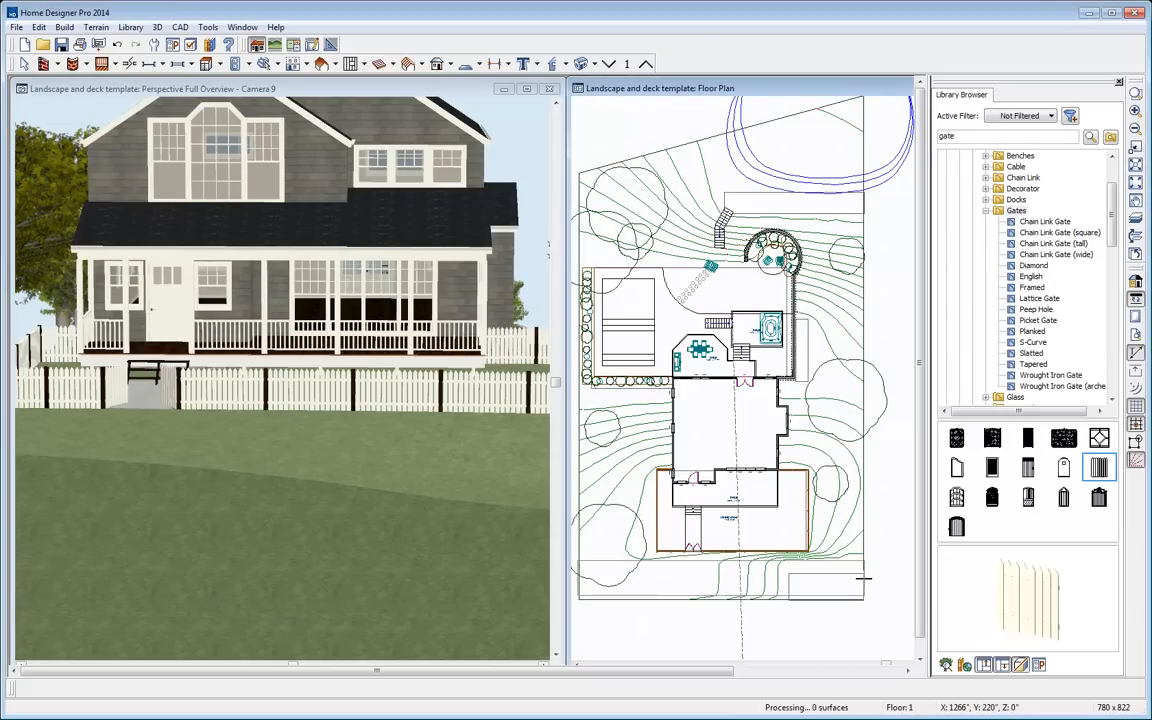
Widen the road to the lot's front boundary, shift it slightly and orbit the camera to check it
left_click(712, 594)
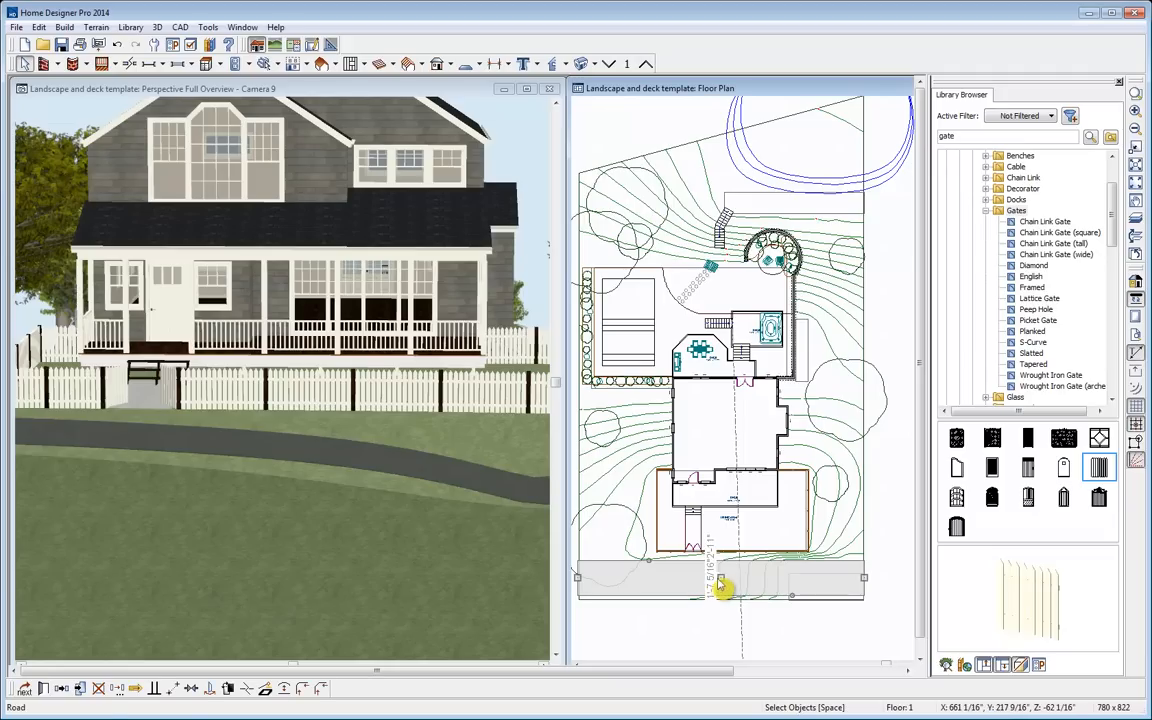
left_click_drag(792, 596, 792, 599)
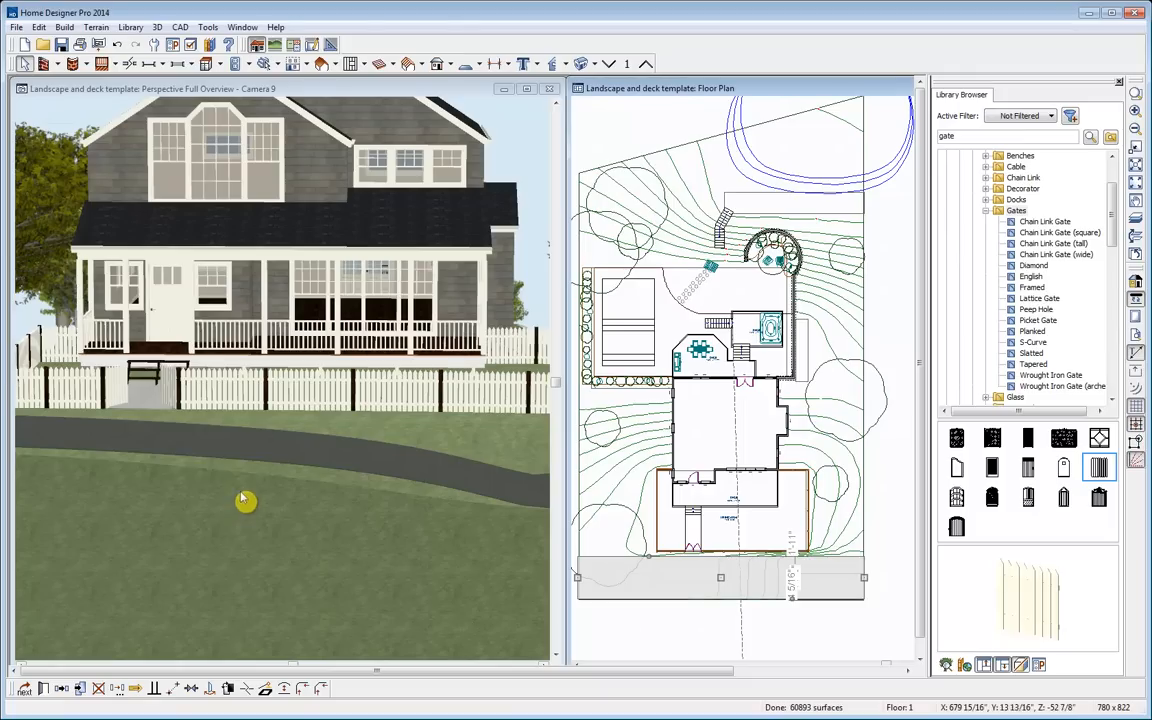
left_click_drag(721, 580, 722, 581)
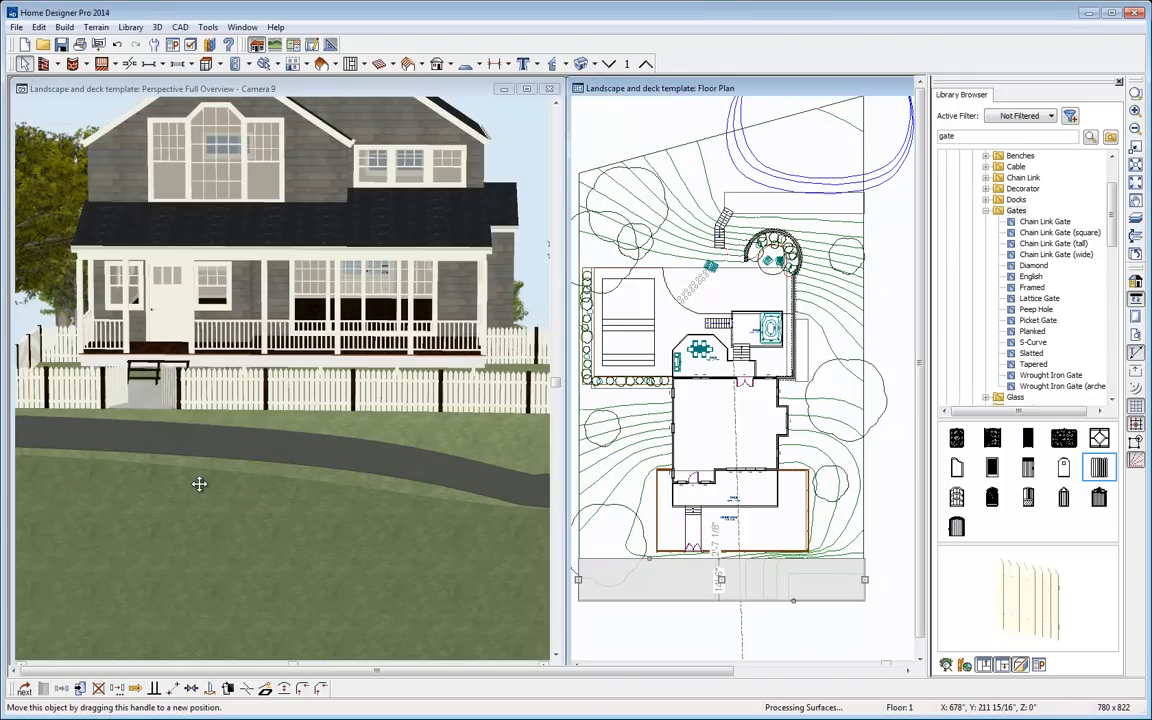
left_click(201, 483)
left_click(46, 63)
mouse_move(175, 329)
left_mouse_down()
mouse_move(236, 327)
mouse_move(113, 326)
mouse_move(190, 340)
left_mouse_up()
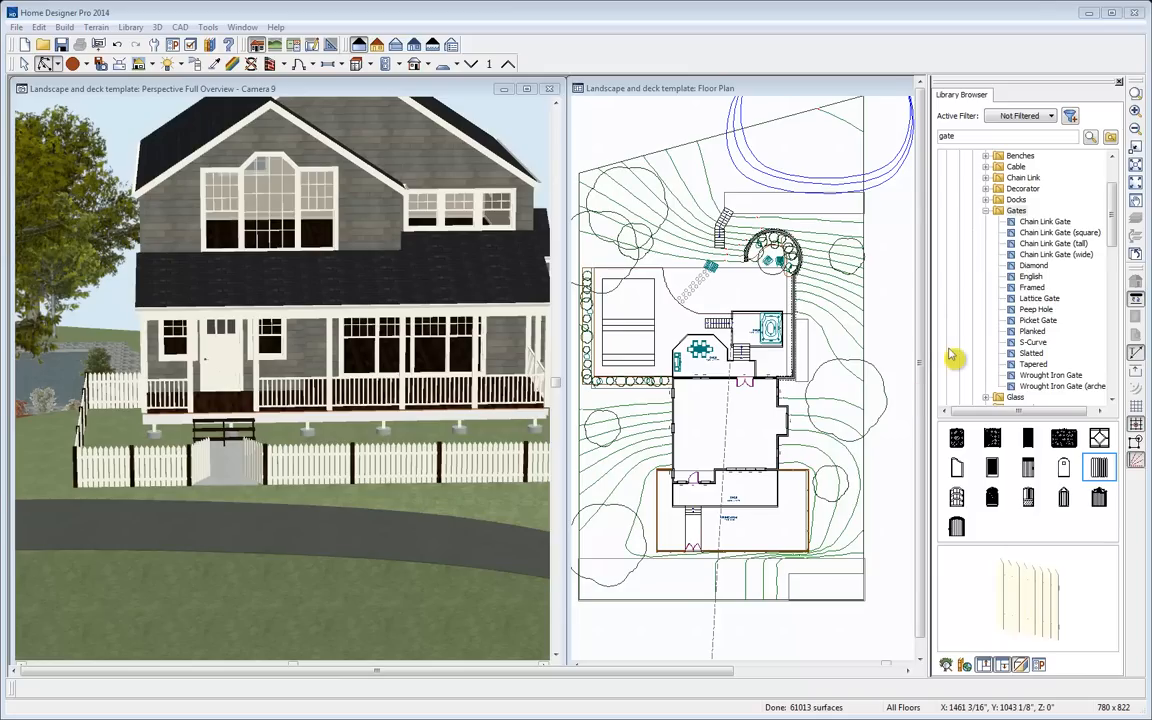
Place the Closed mailbox from the Land+deck library just outside the front fence beside the gate
left_click(986, 211)
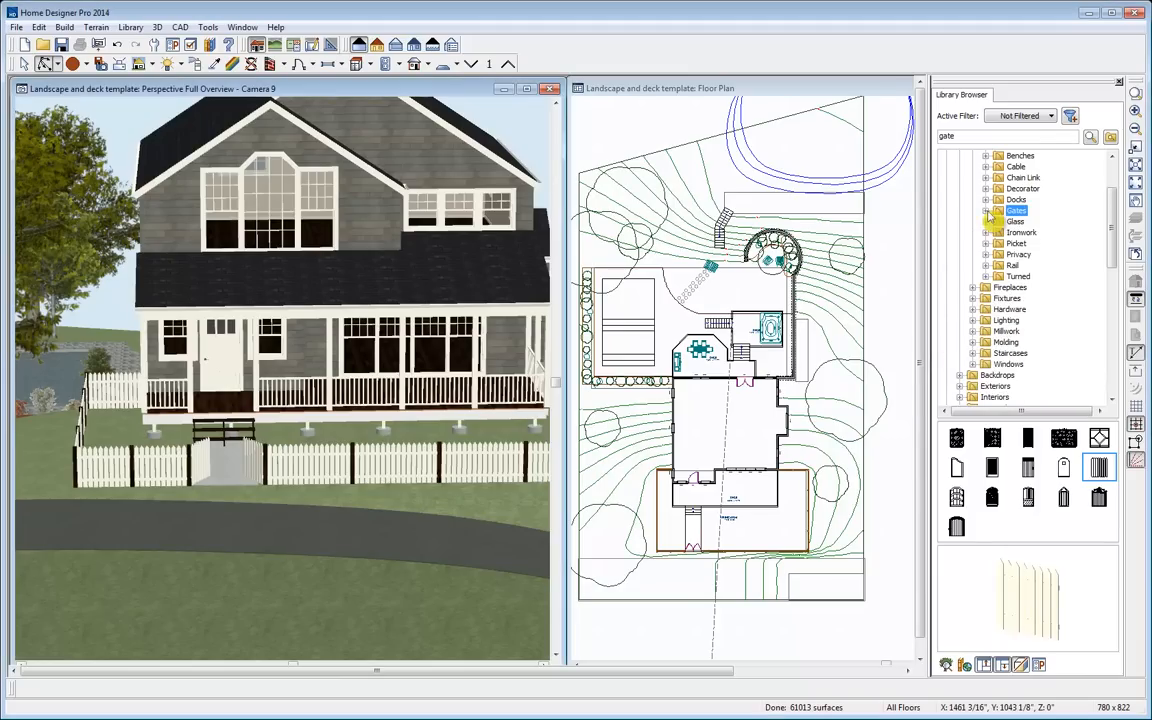
left_click_drag(1113, 217, 1122, 330)
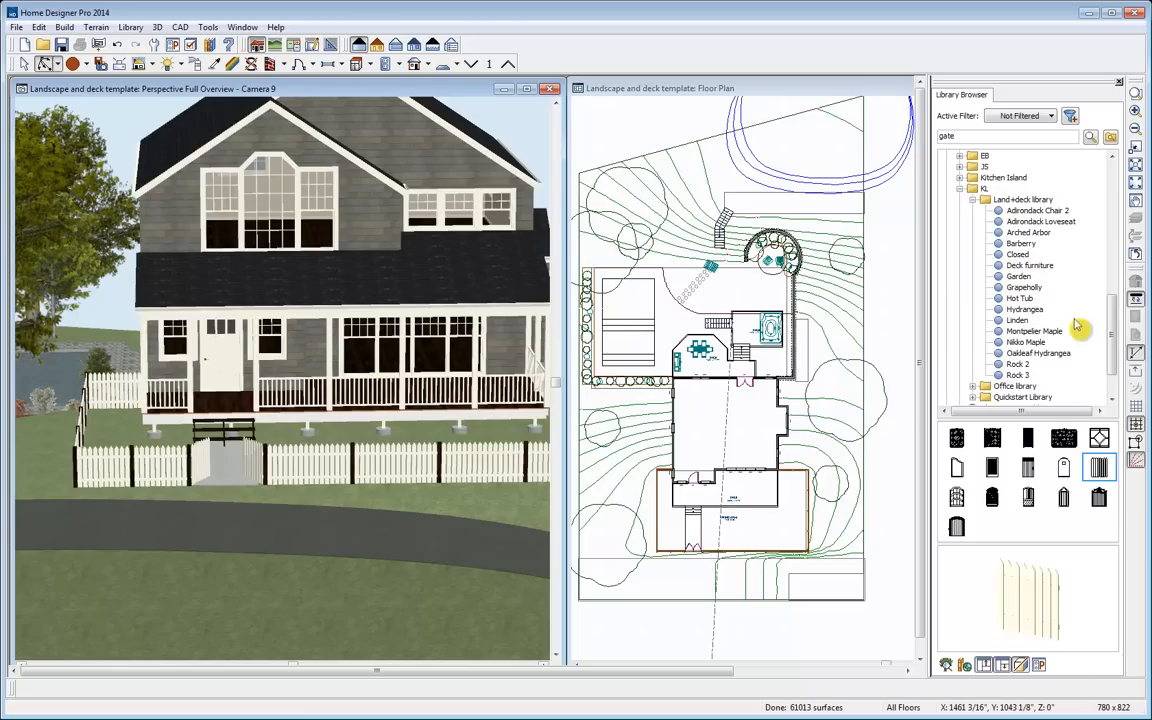
left_click(1017, 254)
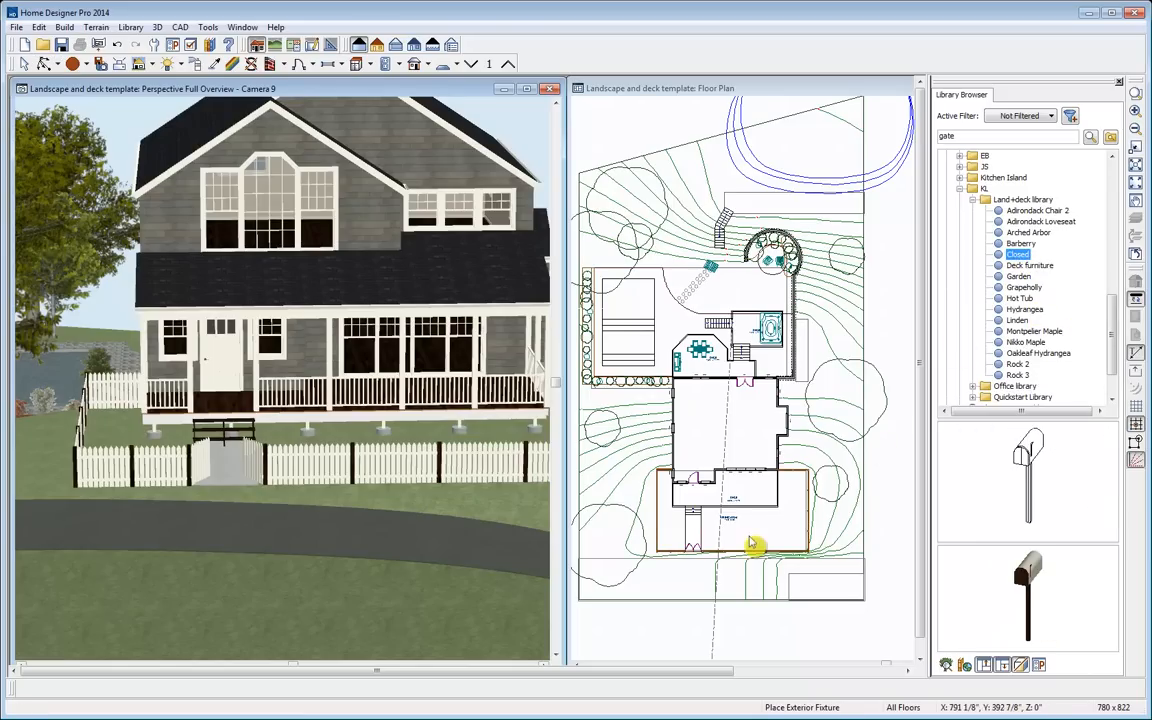
scroll(735, 565, "up", 5)
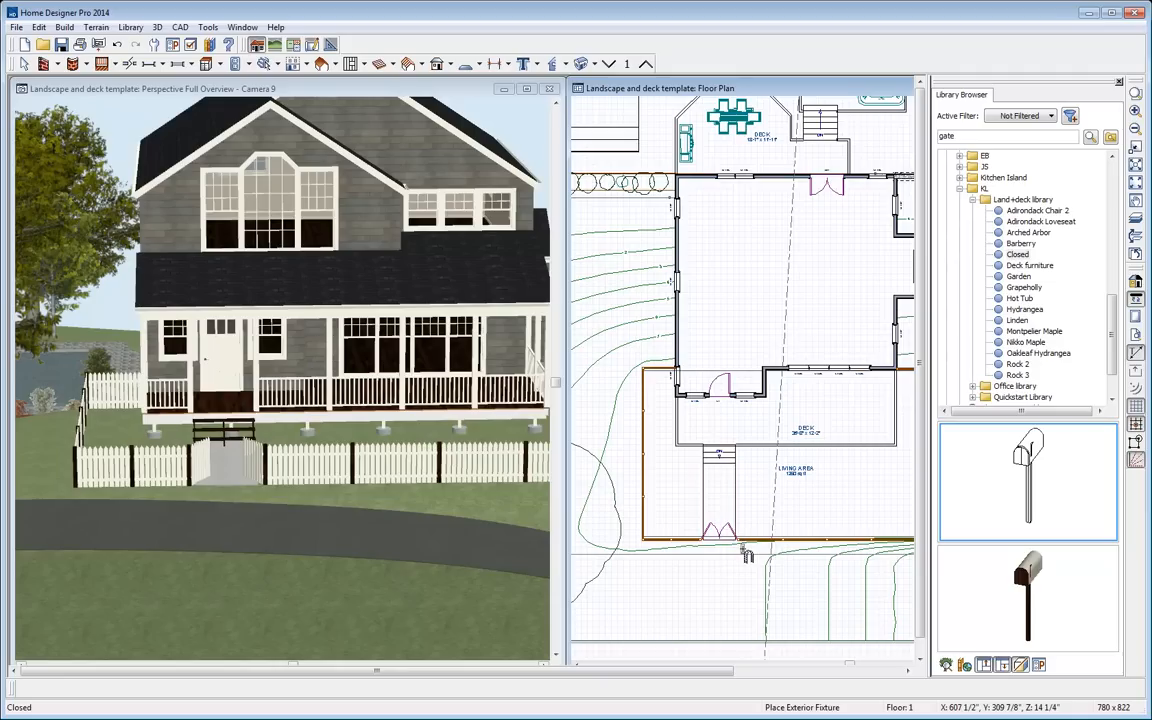
left_click(742, 549)
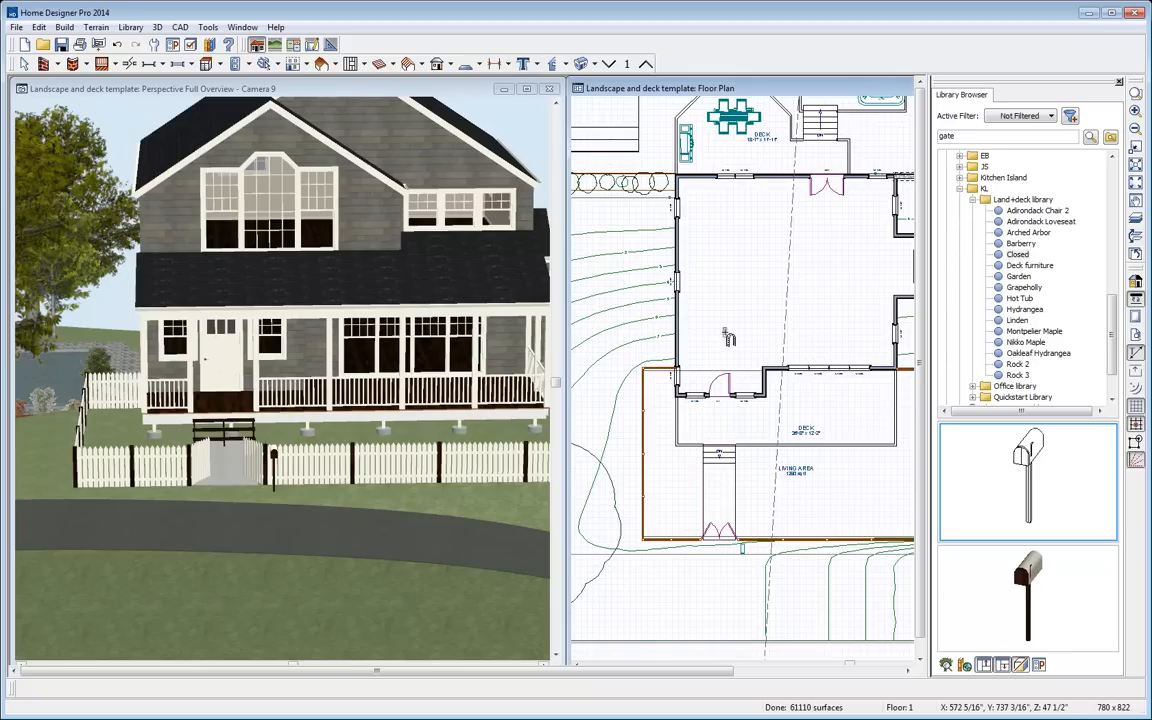
left_click(21, 68)
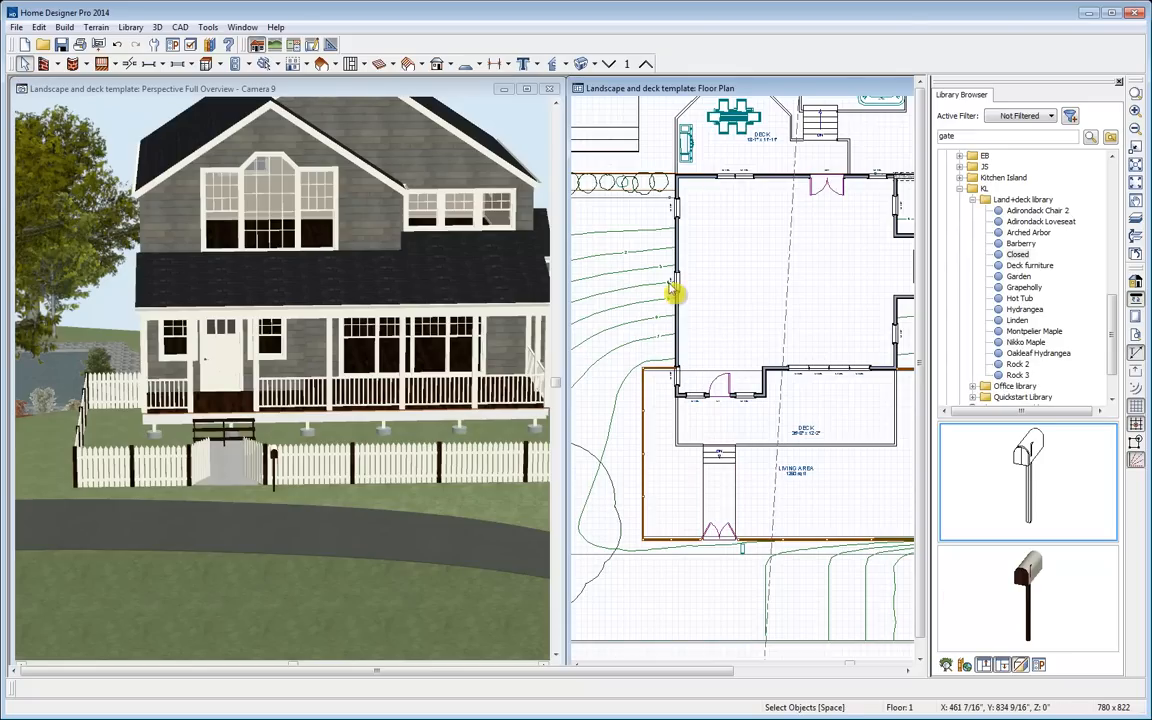
Close the Library Browser and maximize the floor plan view
middle_click_drag(670, 287, 758, 296)
scroll(759, 296, "down", 2)
scroll(758, 294, "down", 2)
middle_click_drag(857, 321, 783, 389)
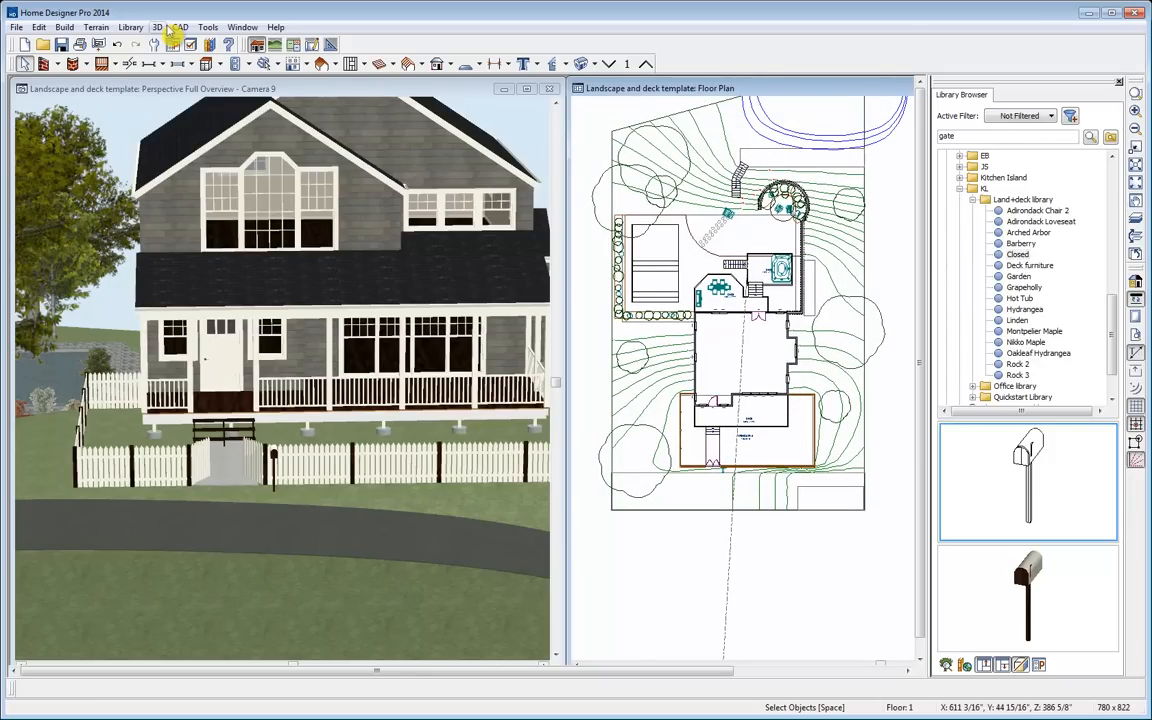
left_click(1120, 83)
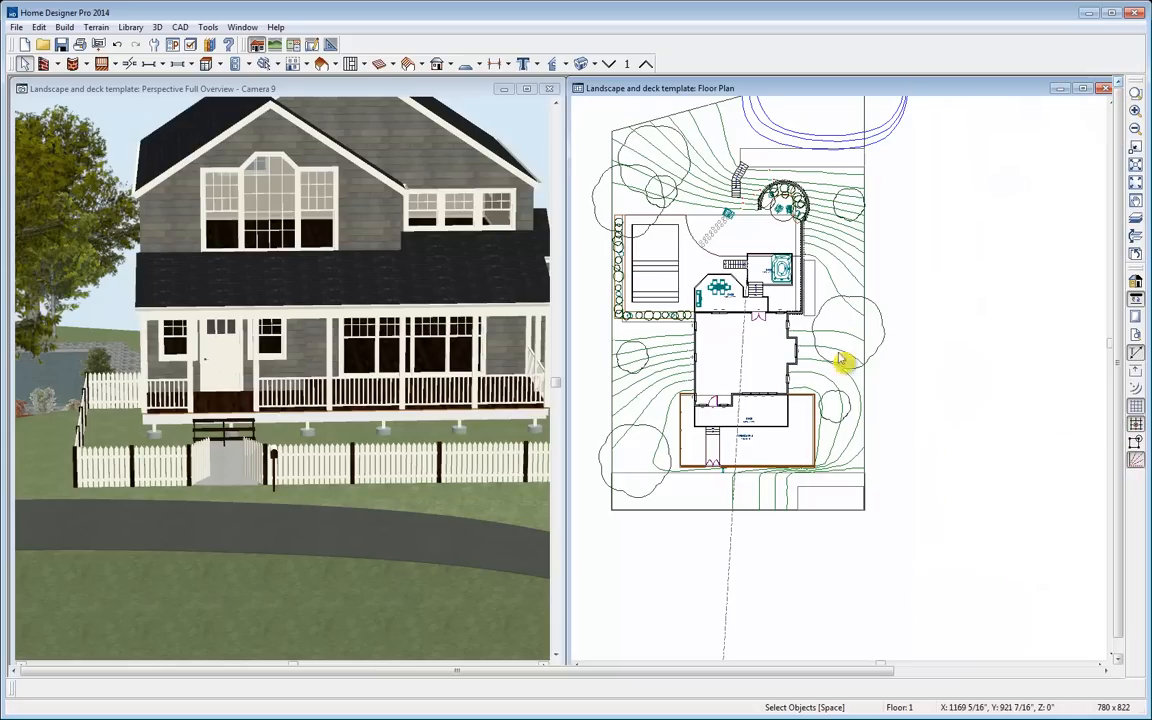
left_click(1083, 89)
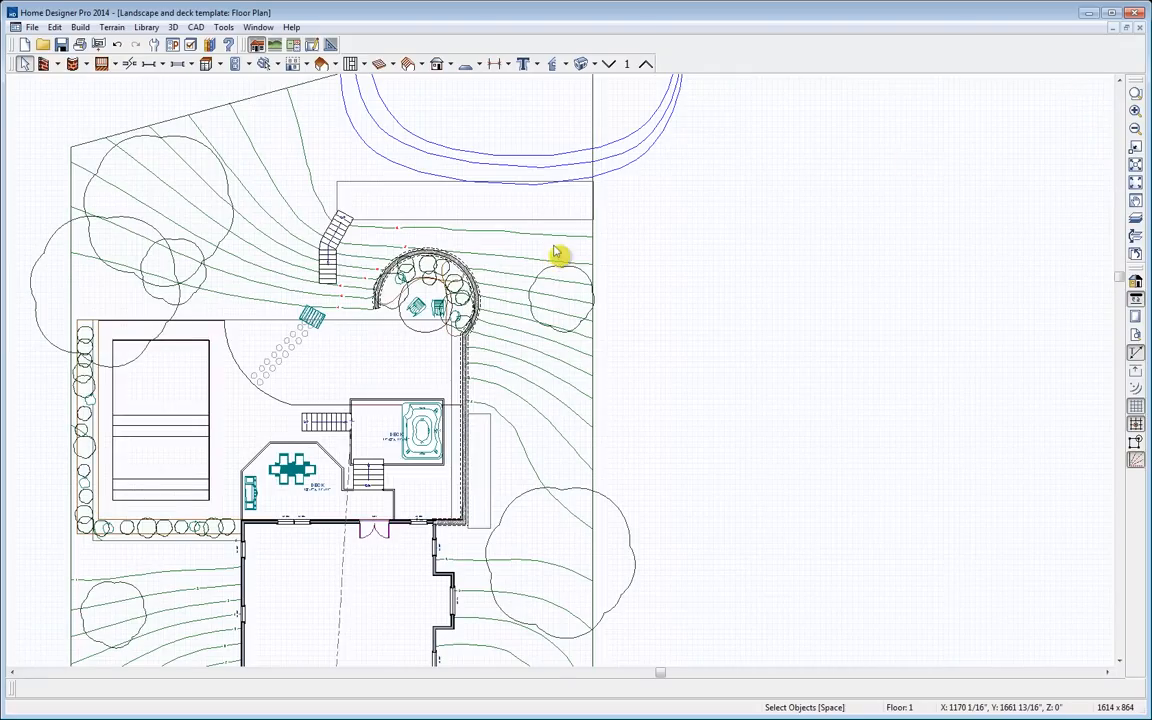
Draw a North Pointer in the empty area beside the lot, aimed toward the pond end with a slight clockwise tilt
middle_click_drag(555, 254, 788, 168)
scroll(788, 168, "down", 3)
left_click(196, 27)
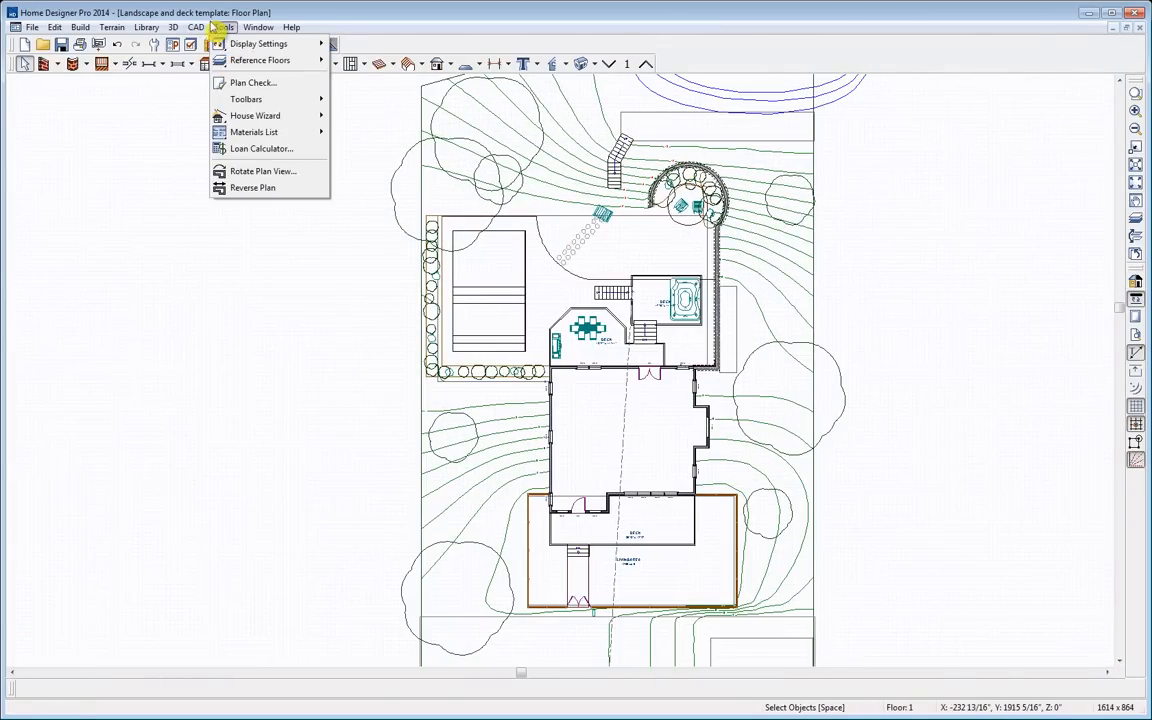
mouse_move(300, 60)
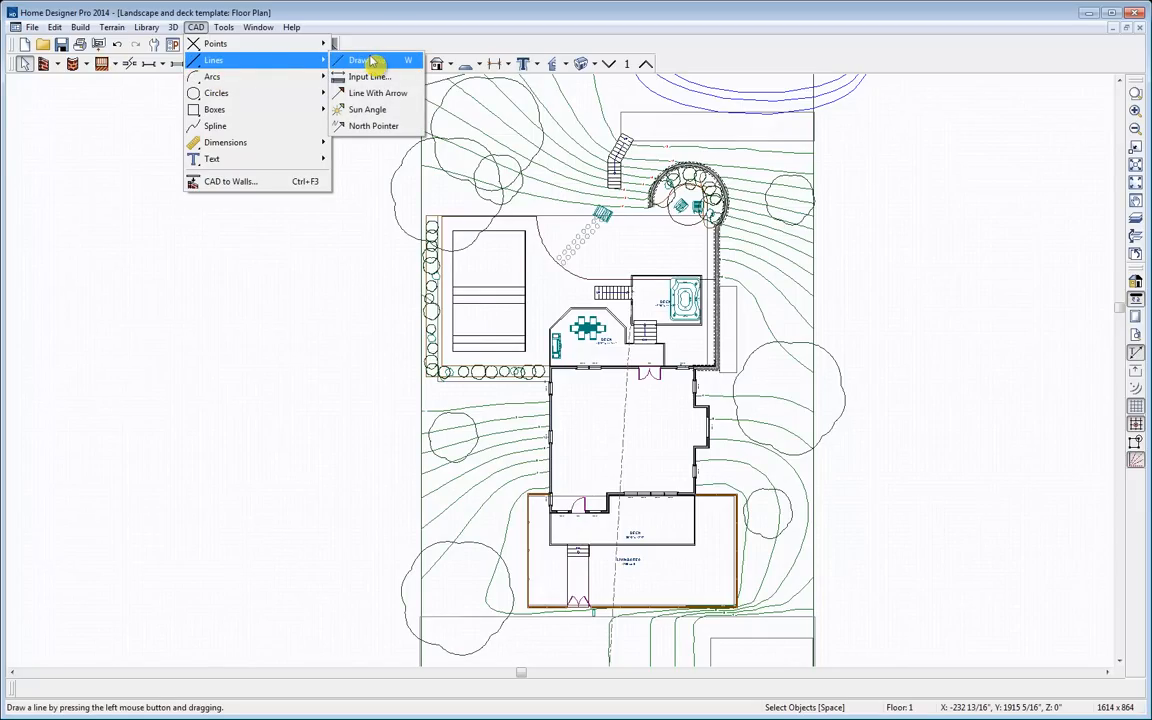
left_click(390, 128)
left_click_drag(265, 441, 284, 358)
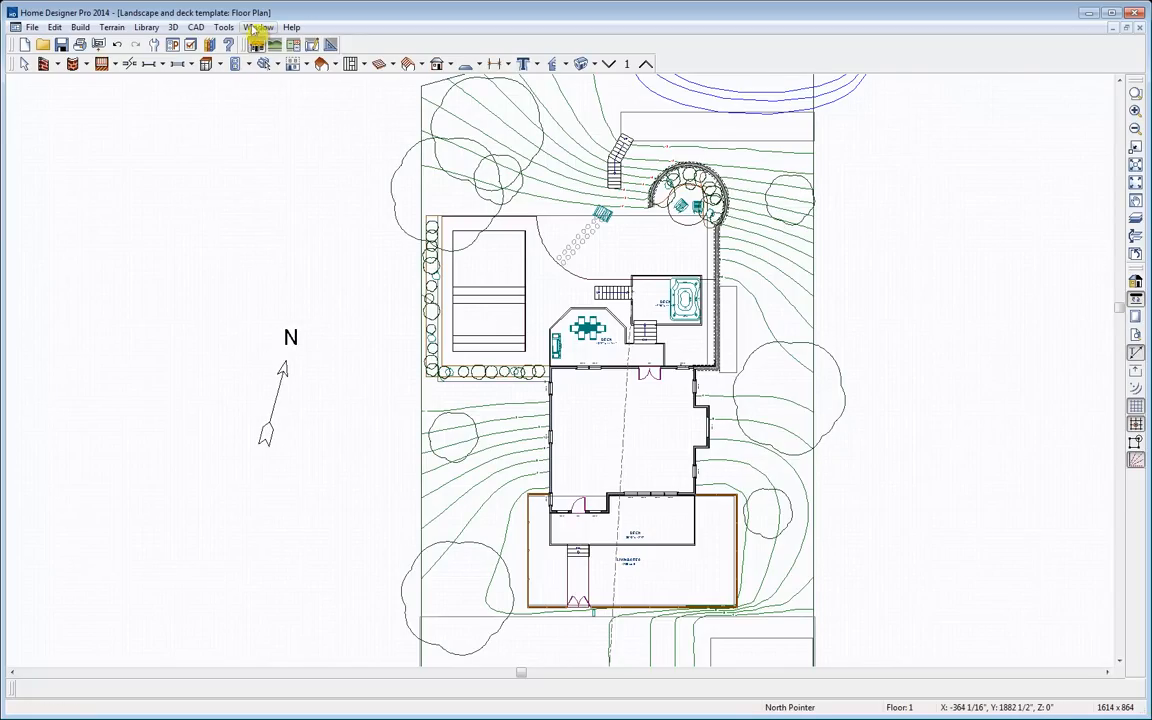
Place a Sun Angle symbol in the empty area beside the north pointer
left_click(196, 27)
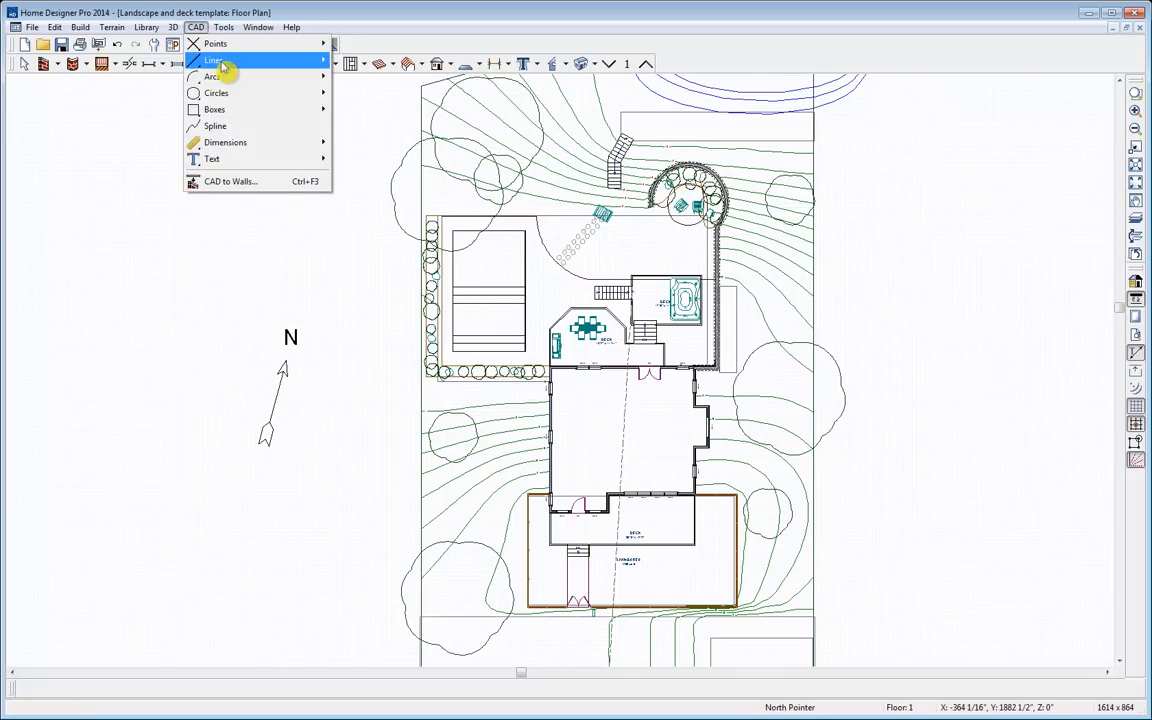
mouse_move(225, 68)
left_click(380, 110)
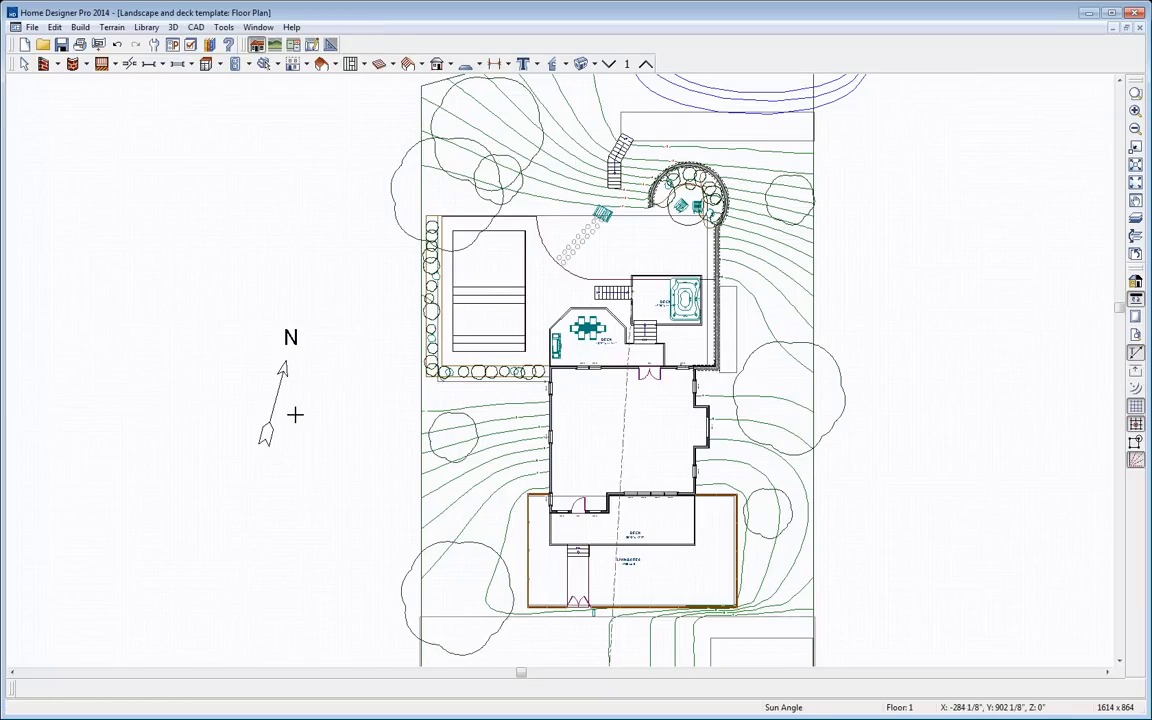
left_click(303, 404)
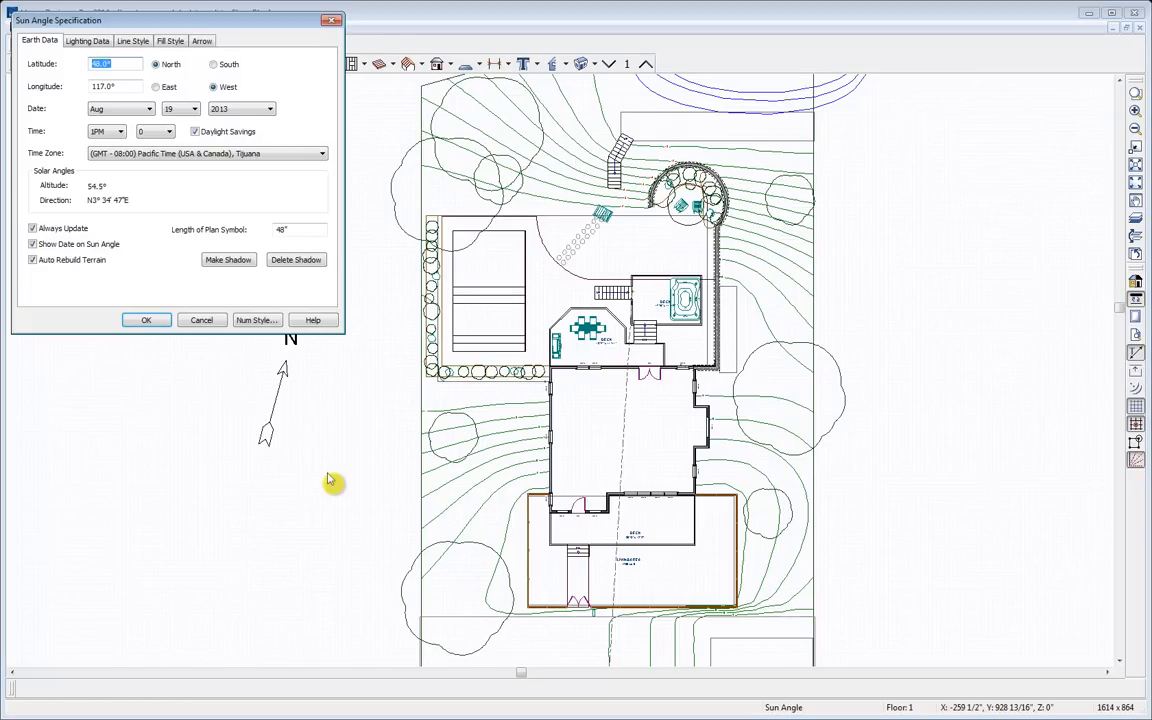
Set the sun angle's date to April 12 and its time to 8AM
left_click(149, 108)
left_click(127, 150)
left_click(194, 108)
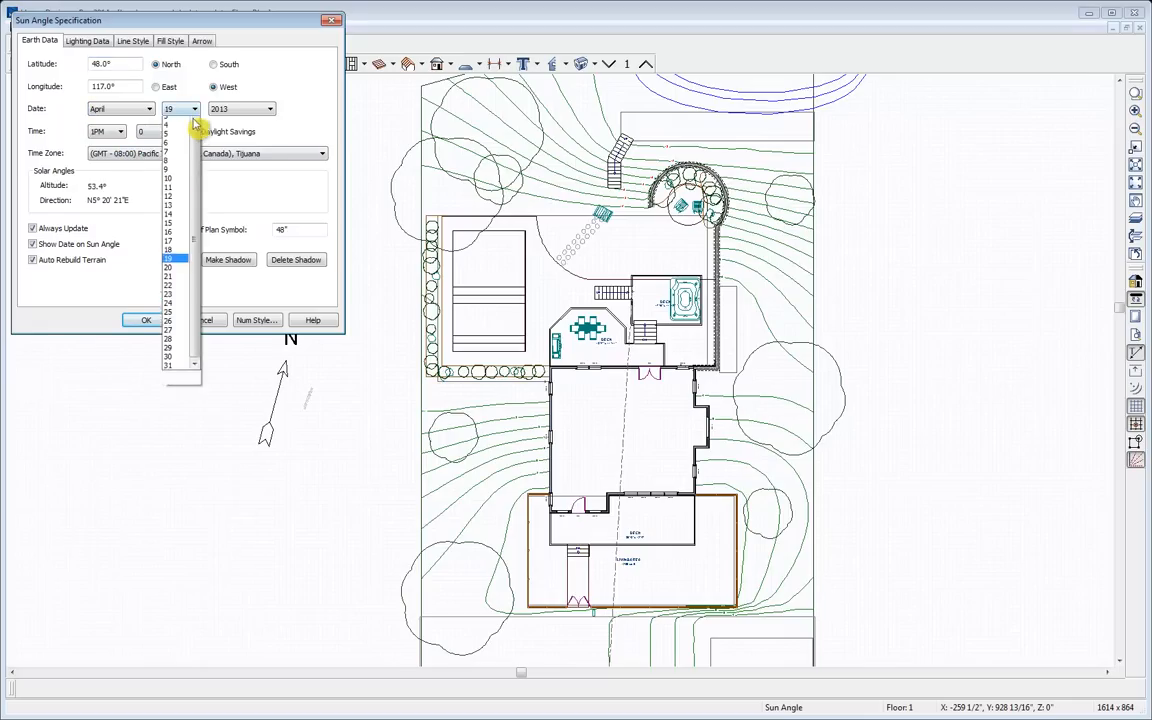
left_click(180, 210)
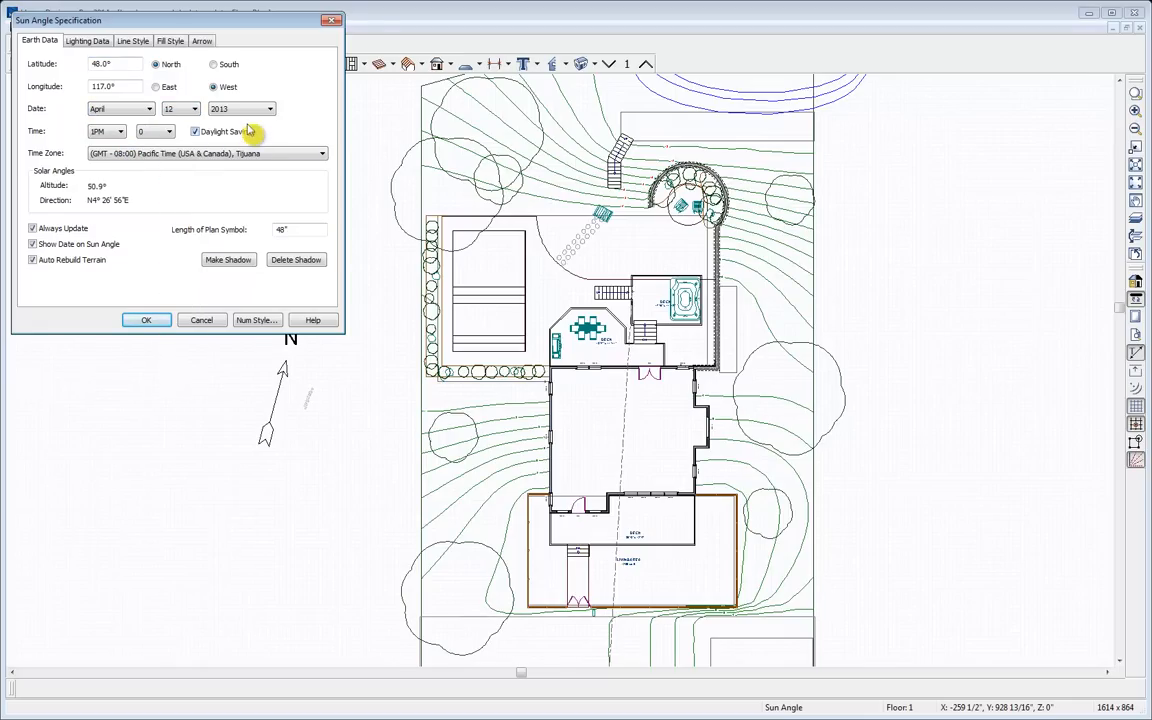
left_click(118, 134)
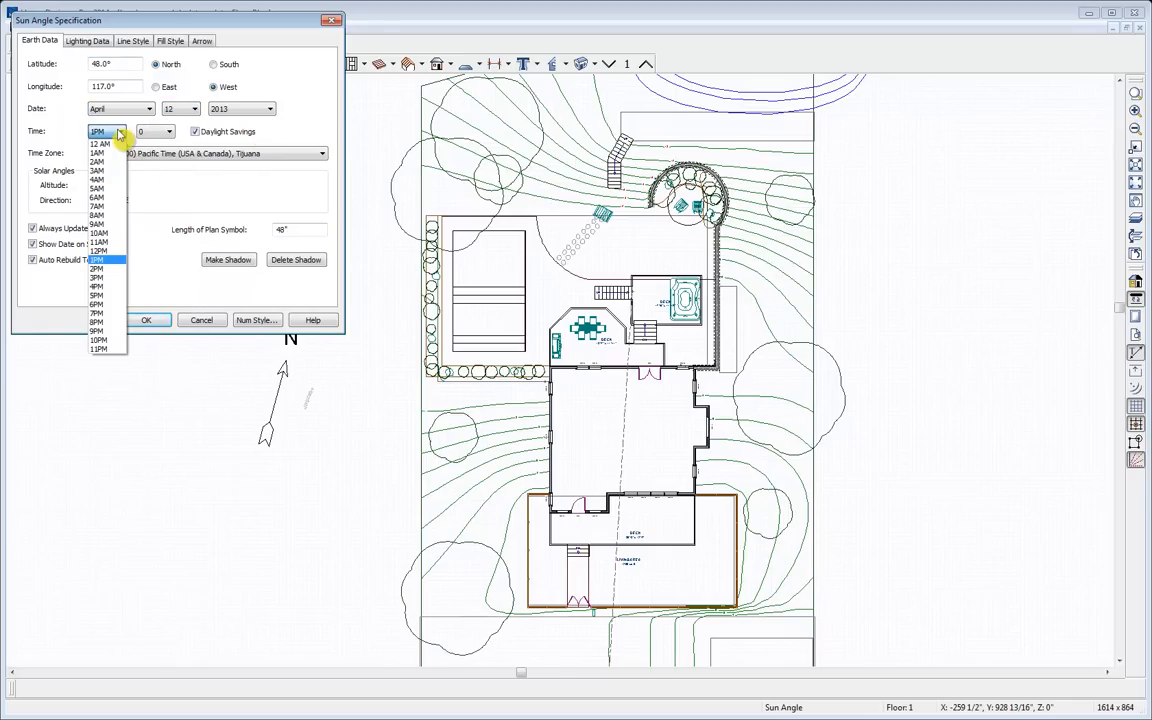
left_click(119, 216)
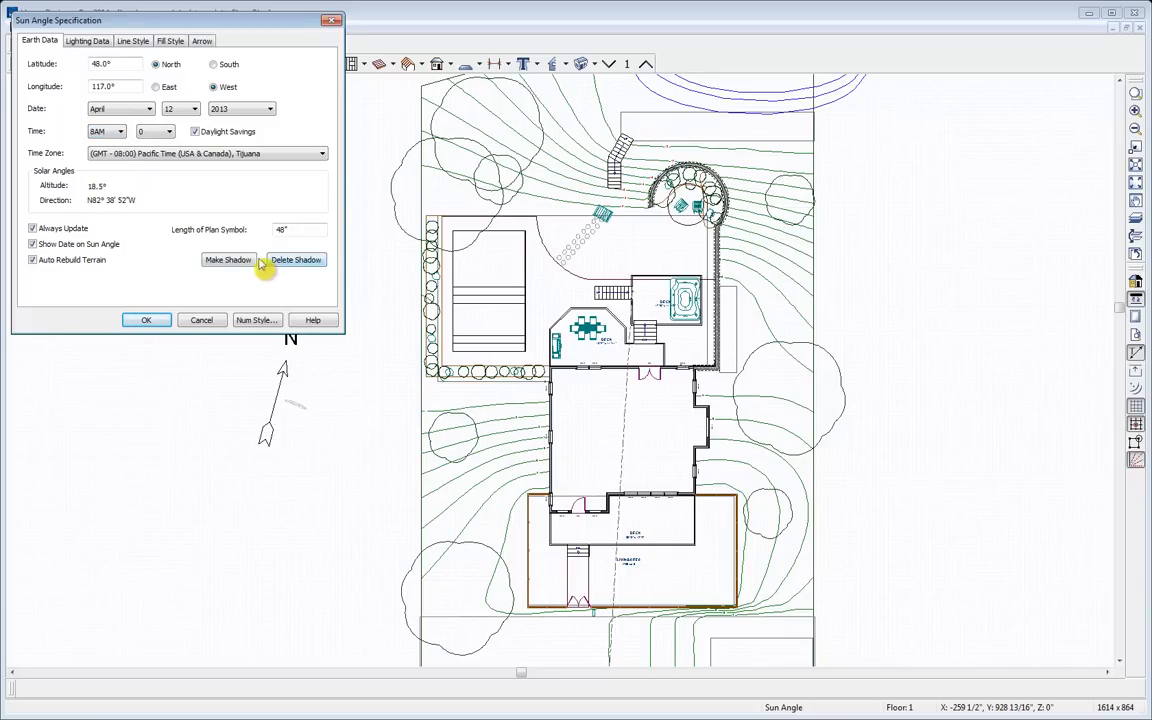
Generate the shadow for this sun angle, accept the specification and dismiss any additional sun angle
left_click(222, 260)
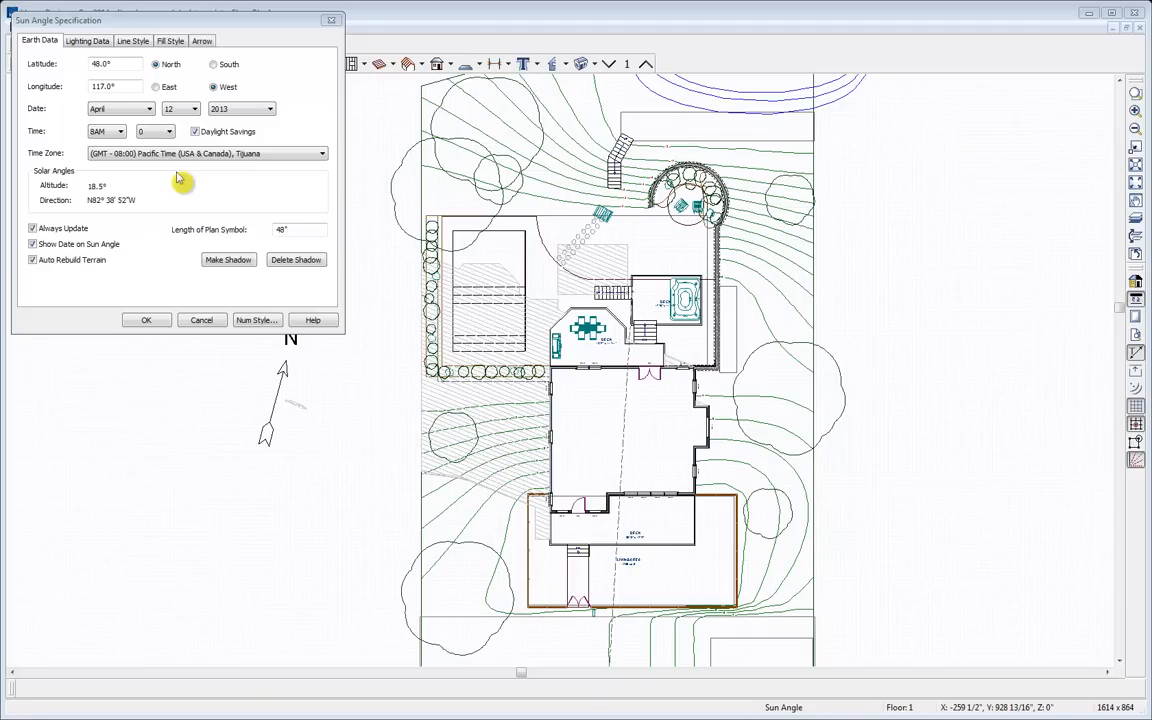
left_click(150, 320)
left_click(496, 487)
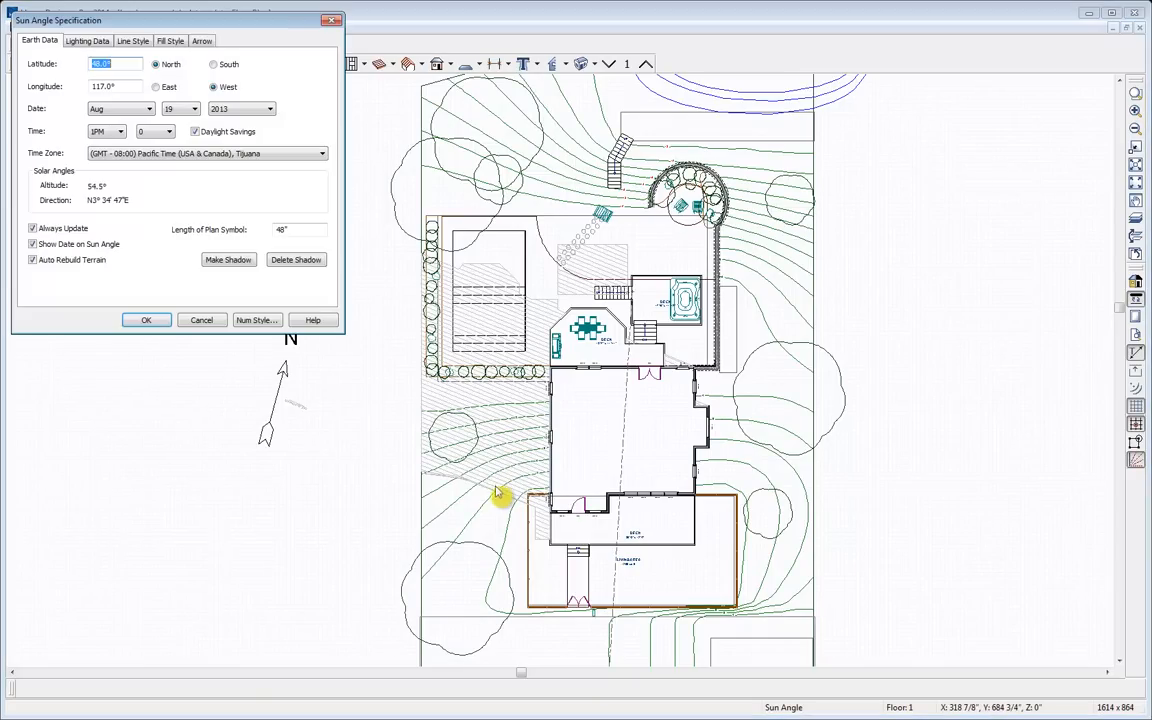
left_click(202, 320)
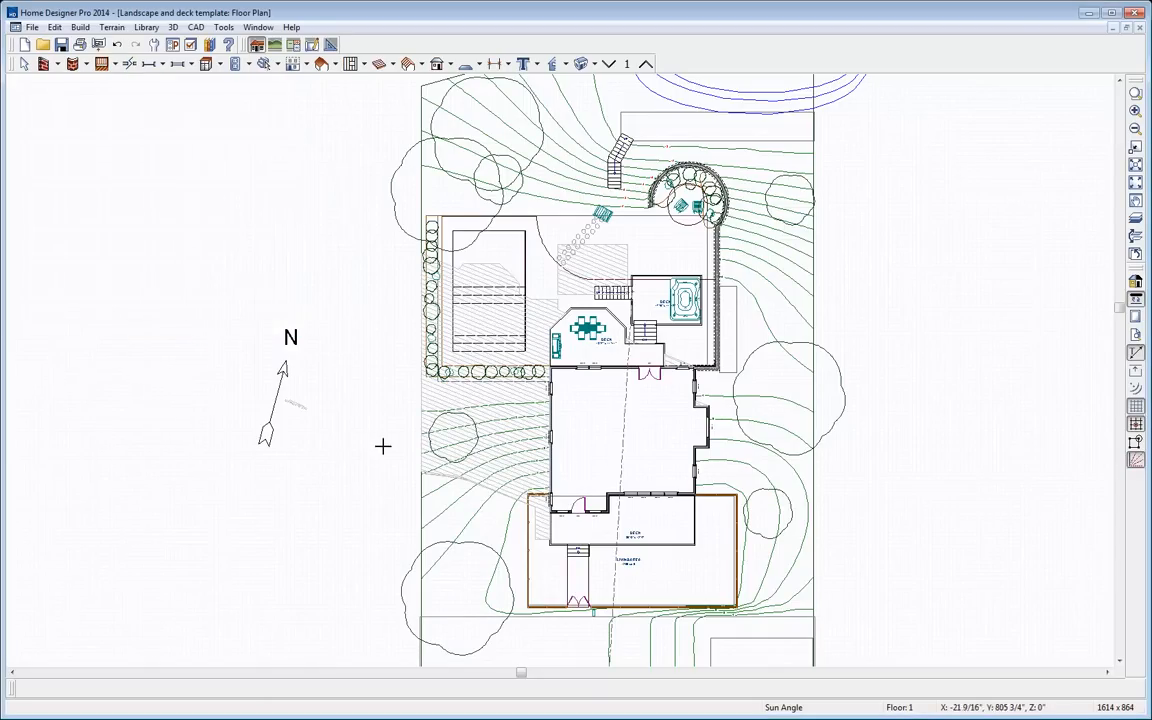
Inspect the shadow polygon cast over the pool and side yard, and the north pointer beside the lot
key("space")
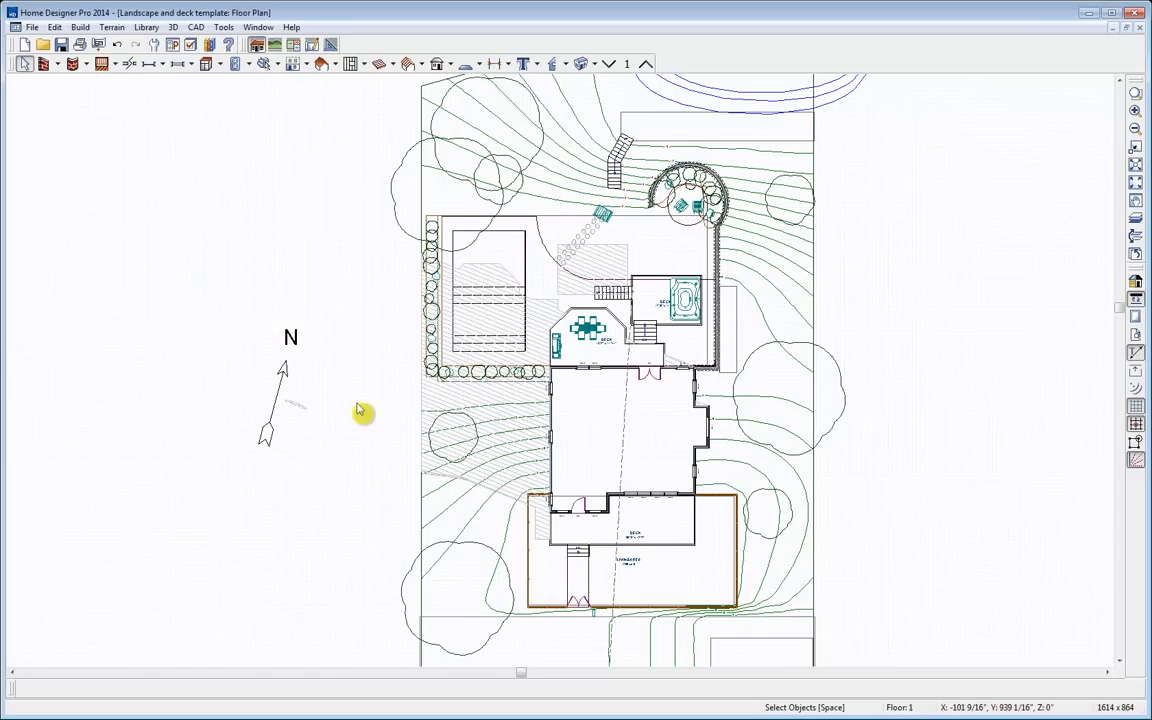
left_click(452, 448)
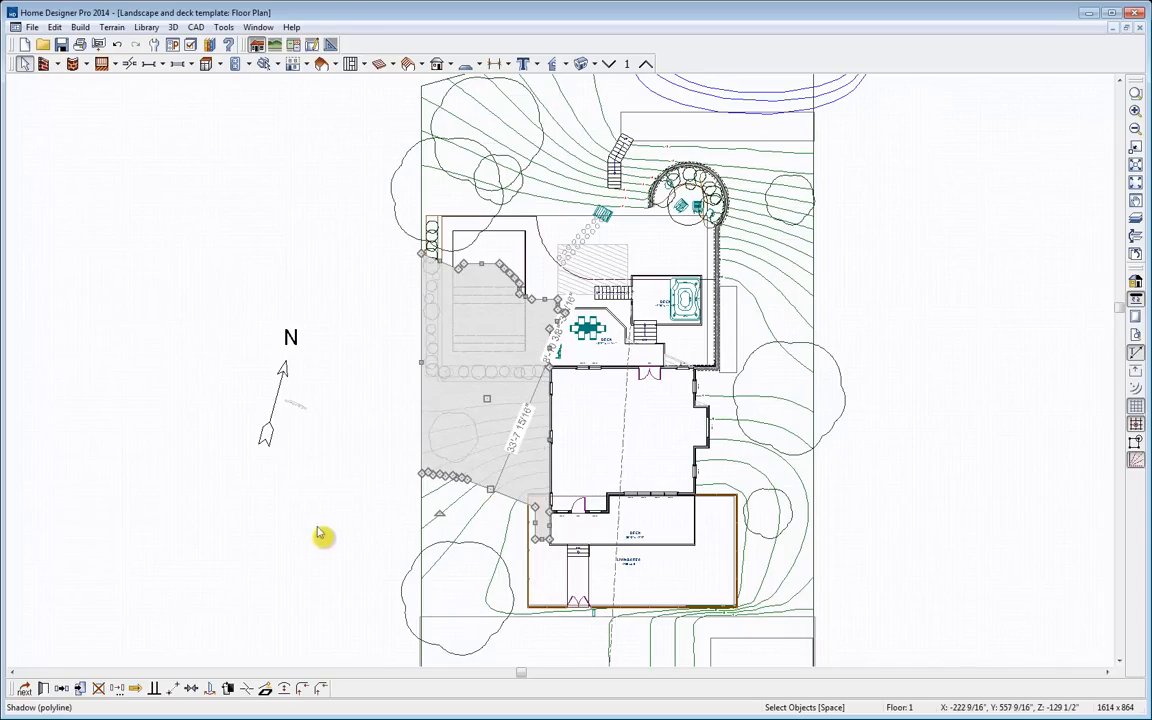
key("Delete")
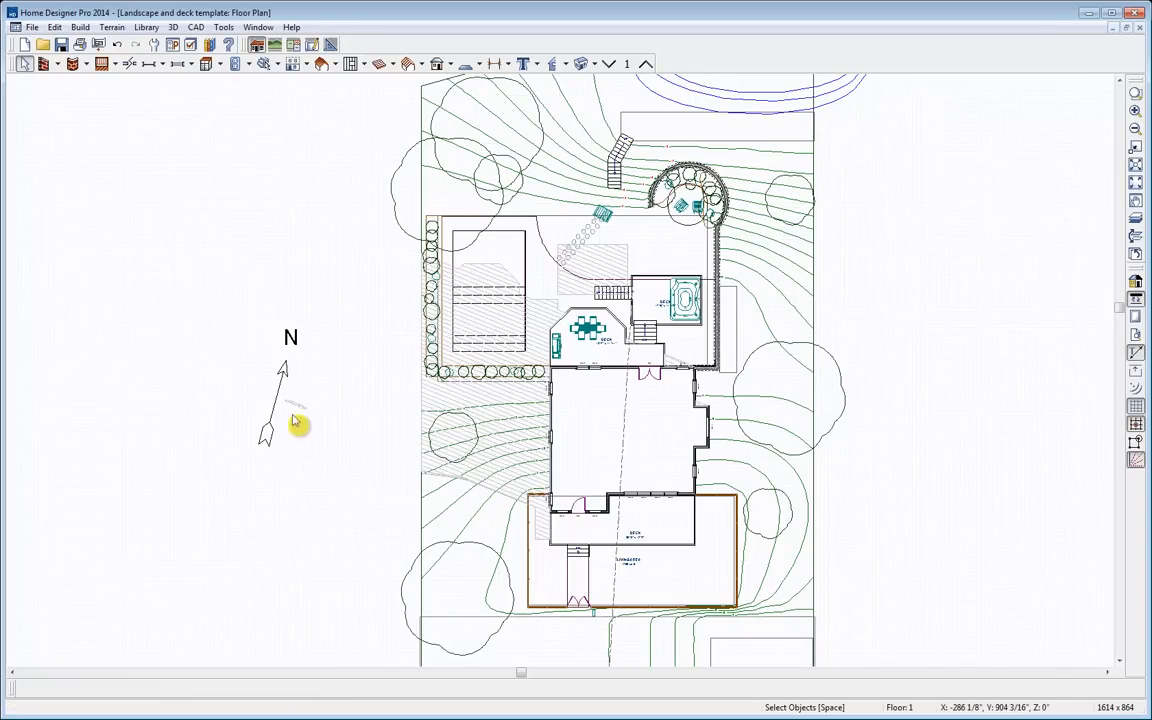
left_click(284, 376)
mouse_move(289, 310)
left_mouse_down()
mouse_move(270, 316)
mouse_move(298, 314)
left_mouse_up()
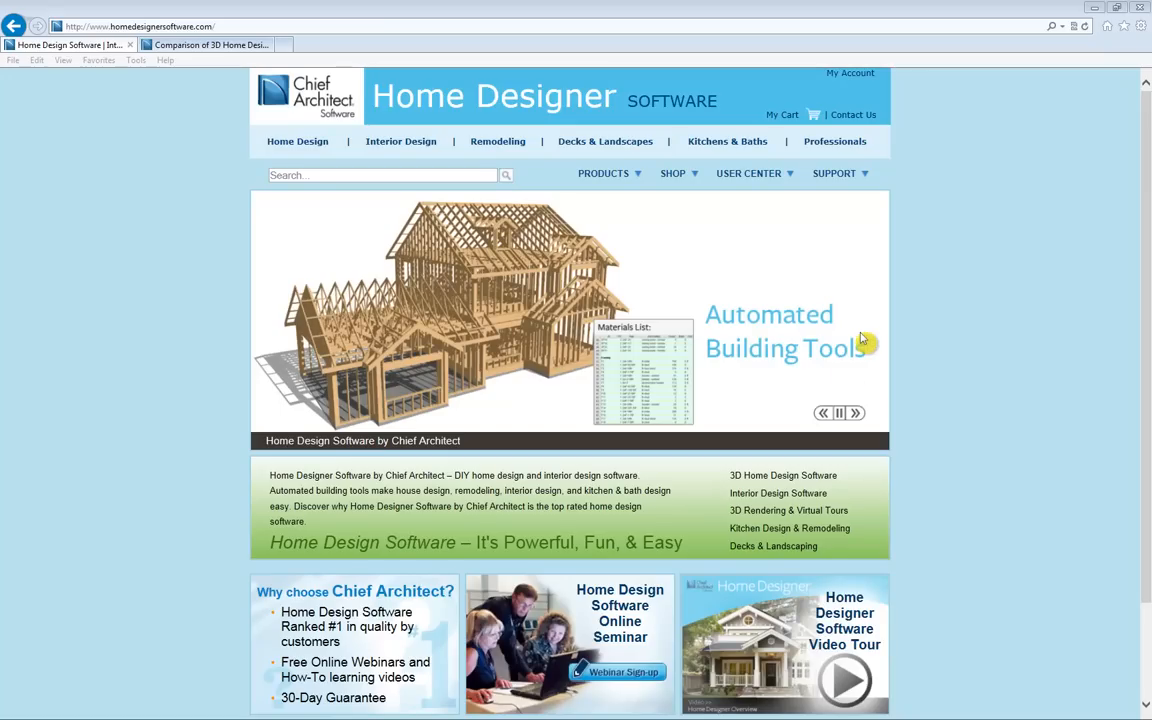
Switch to the web browser, open the Home Designer Product Chooser and read through the detailed products comparison
mouse_move(626, 180)
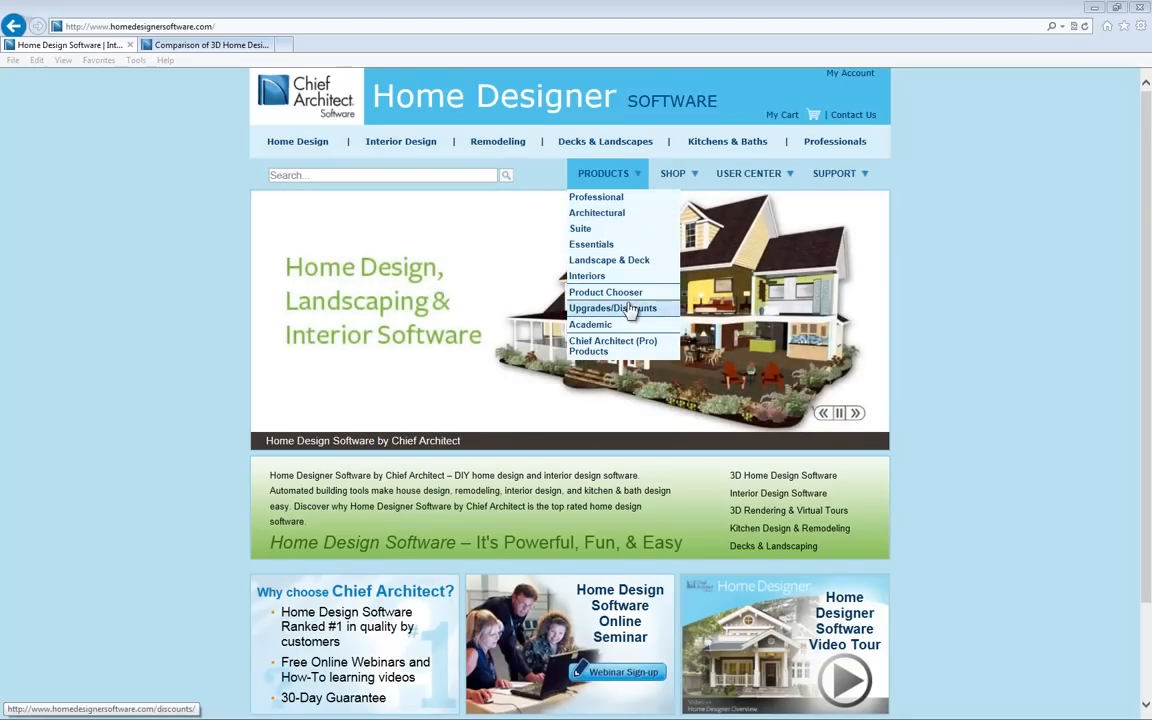
left_click(628, 294)
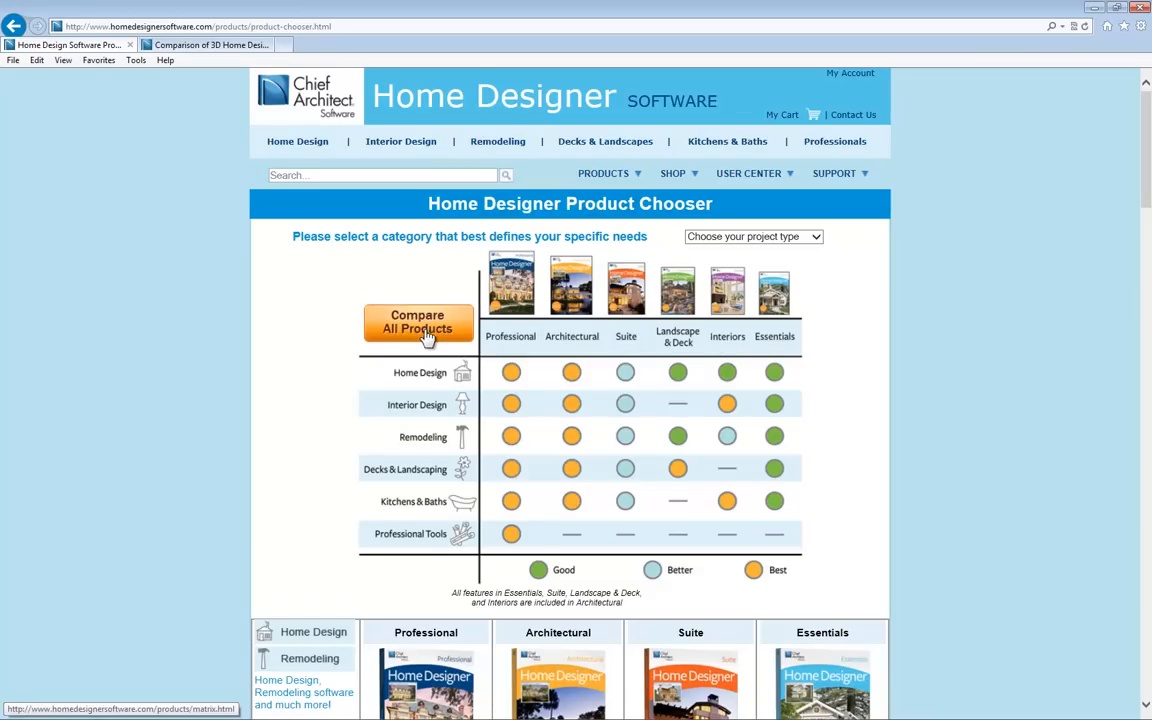
left_click(185, 46)
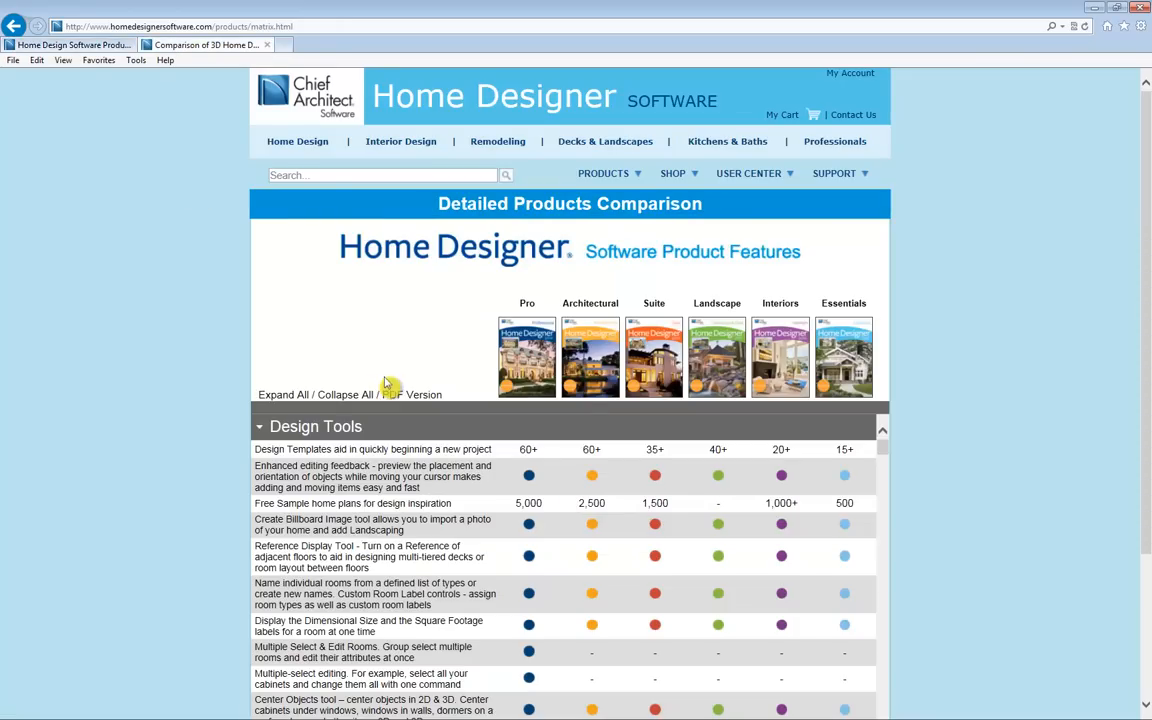
scroll(866, 462, "down", 1)
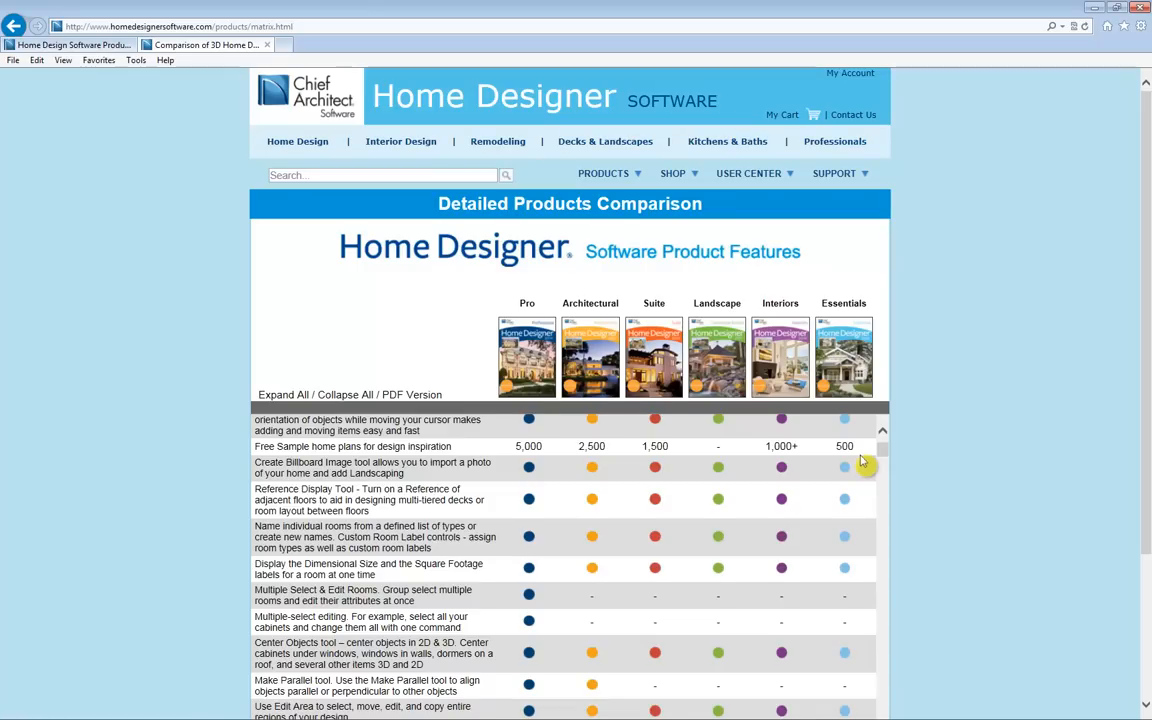
scroll(864, 462, "down", 2)
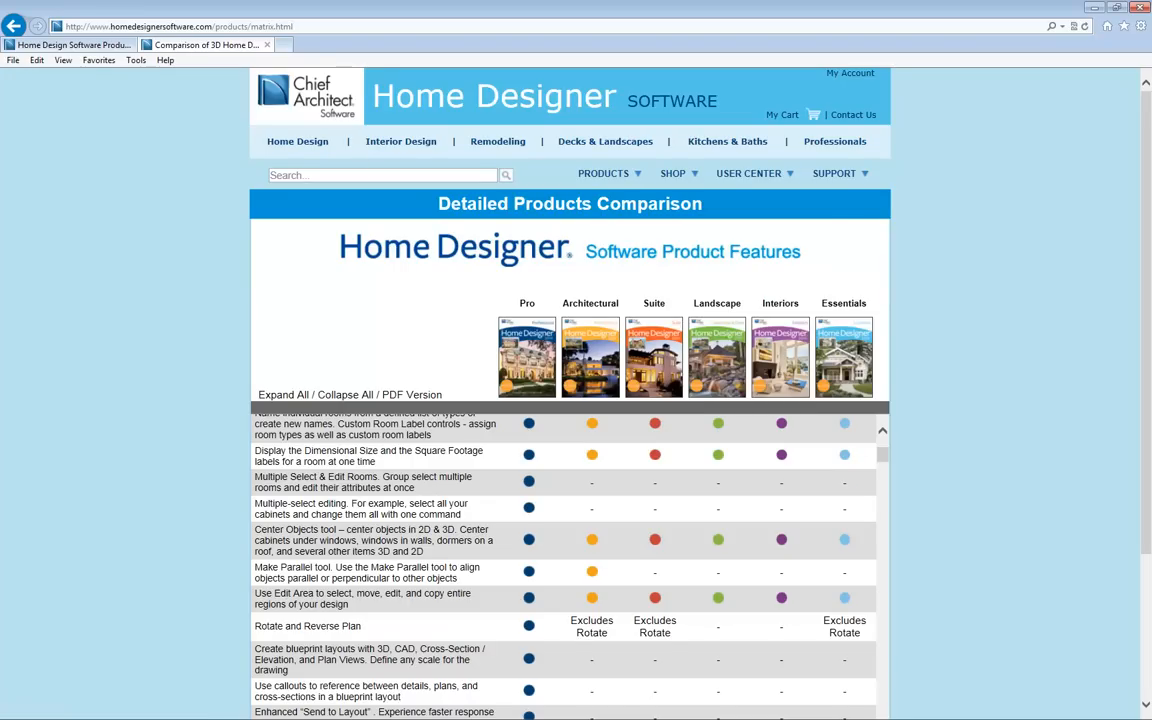
Open the Home Designer training videos and filter them by Home Designer Professional
left_click(62, 45)
mouse_move(758, 182)
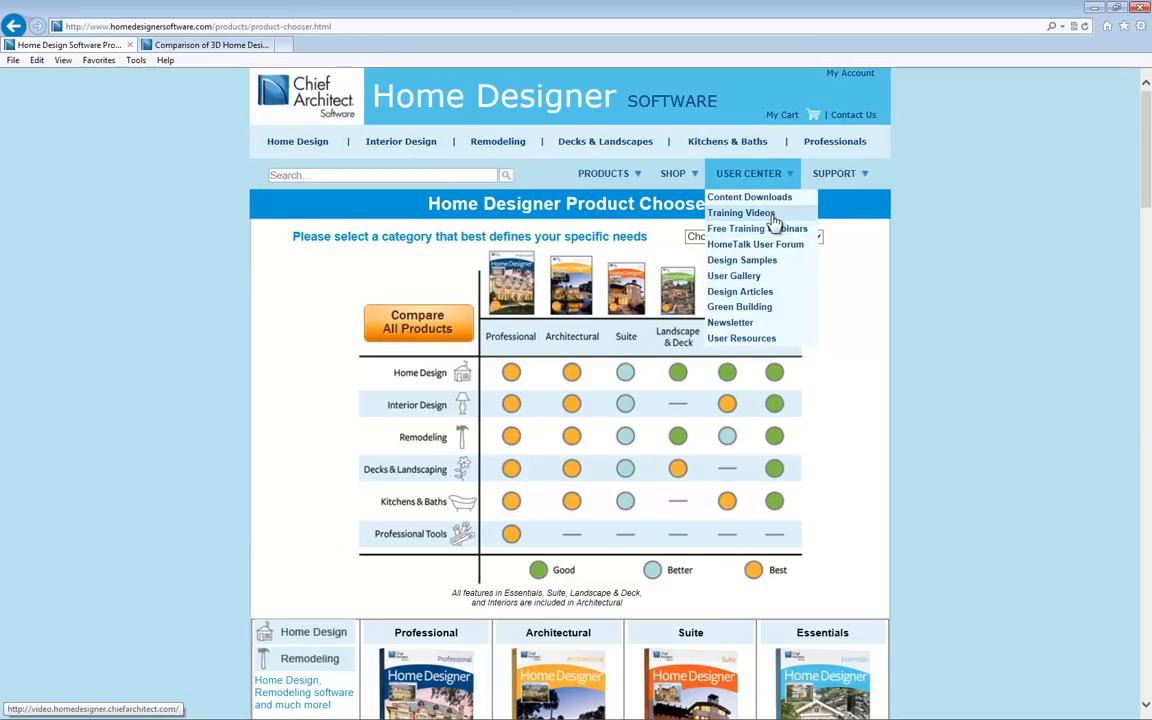
left_click(772, 219)
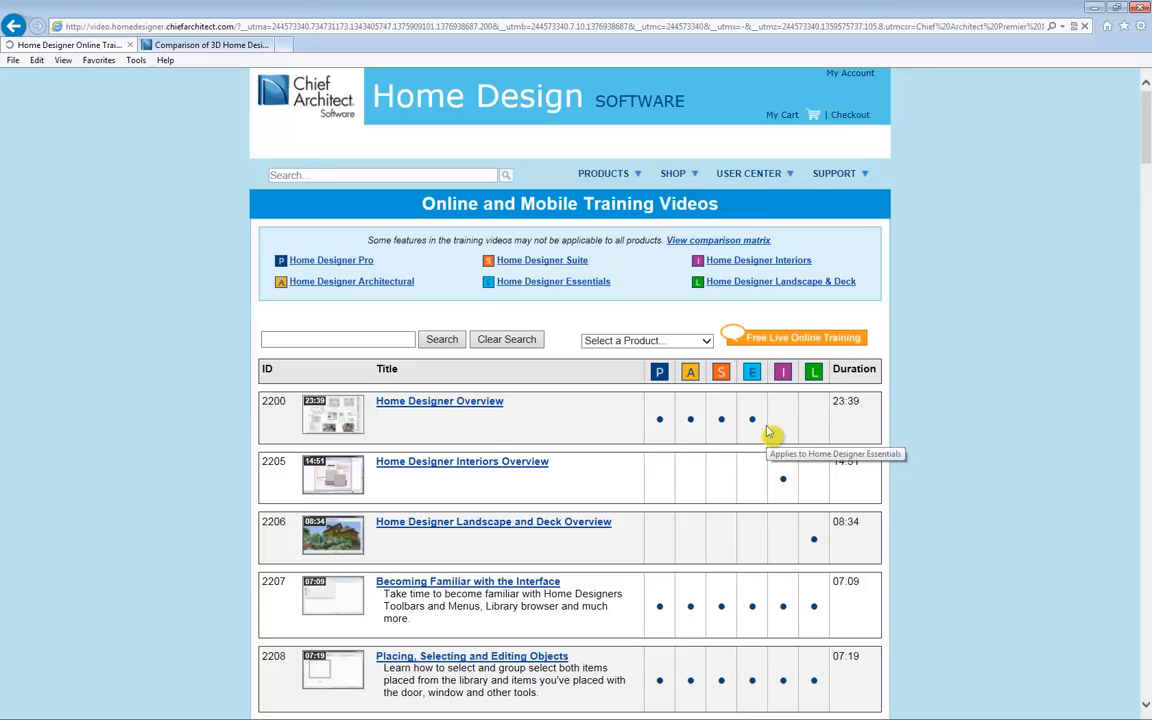
left_click(668, 340)
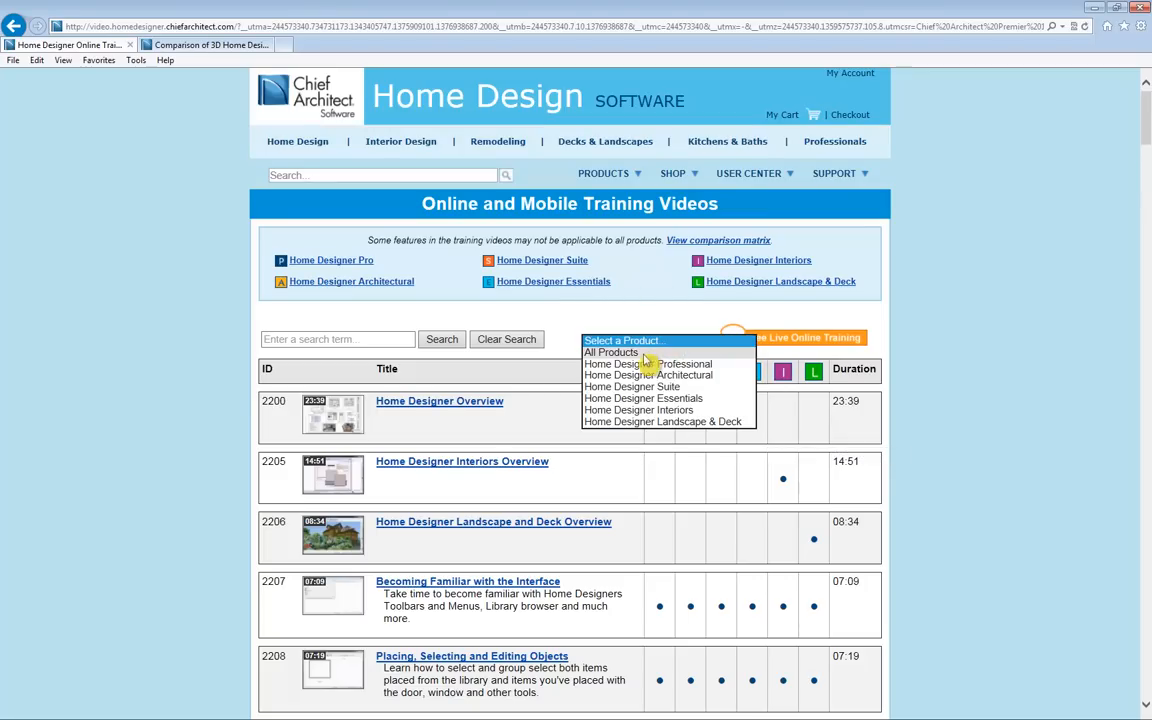
left_click(653, 366)
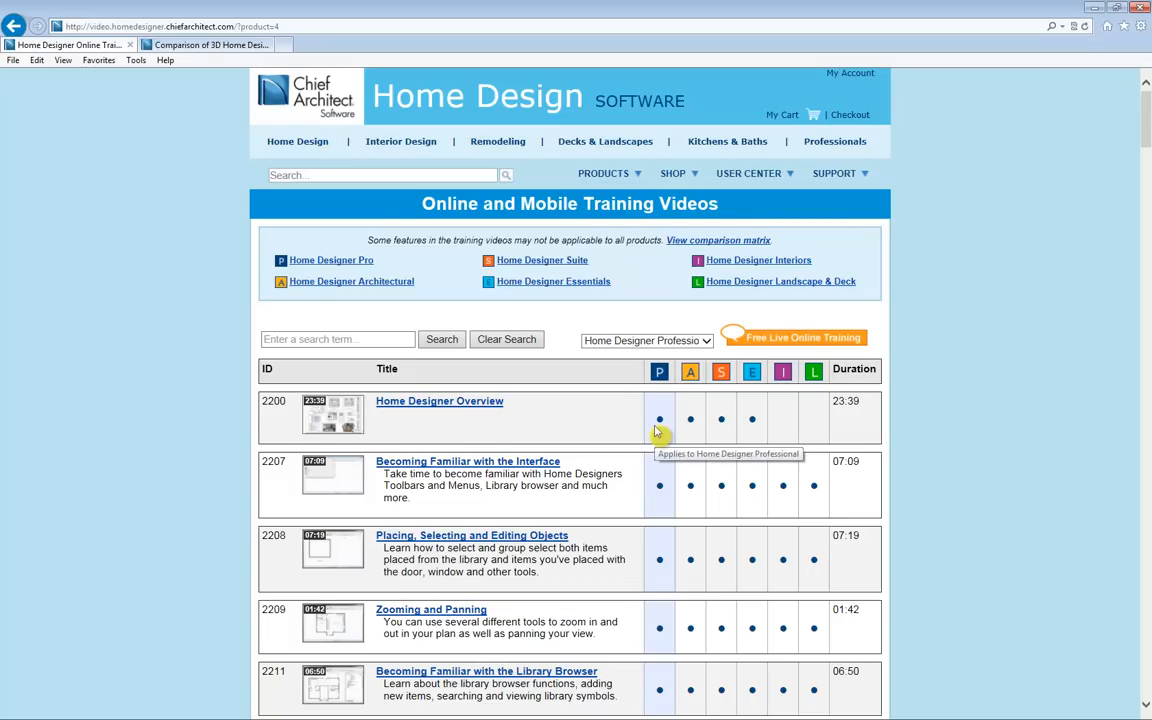
Open the Help Database and look through its list of article categories
mouse_move(757, 188)
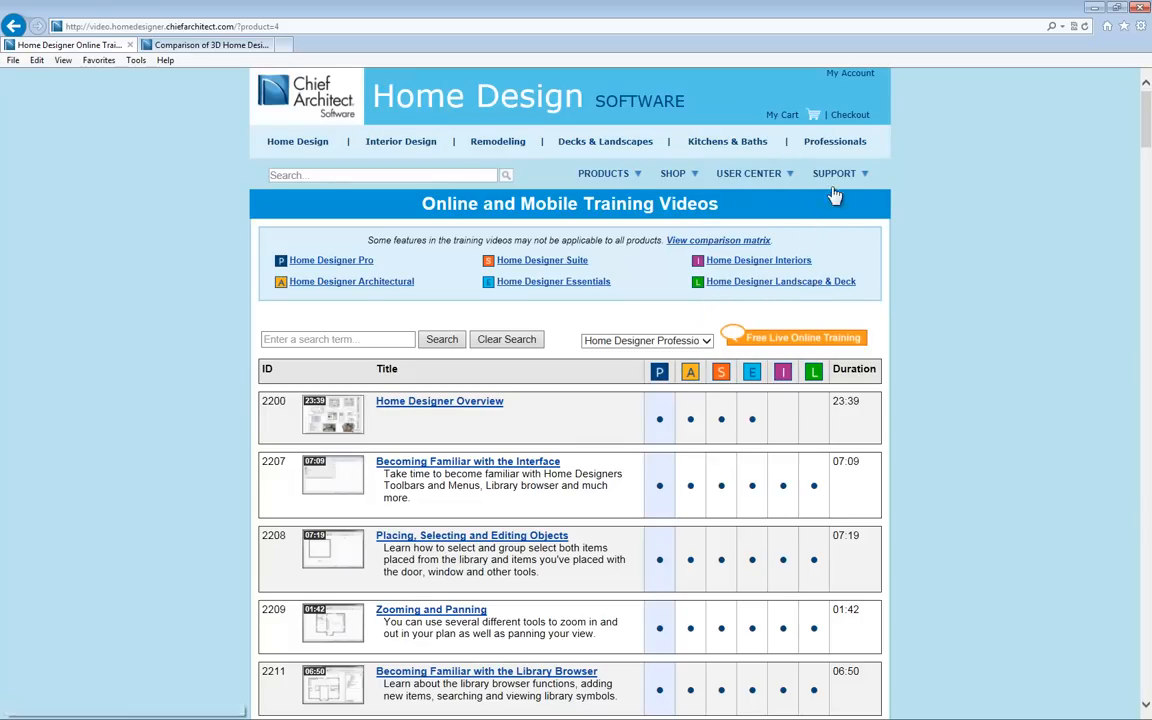
mouse_move(830, 172)
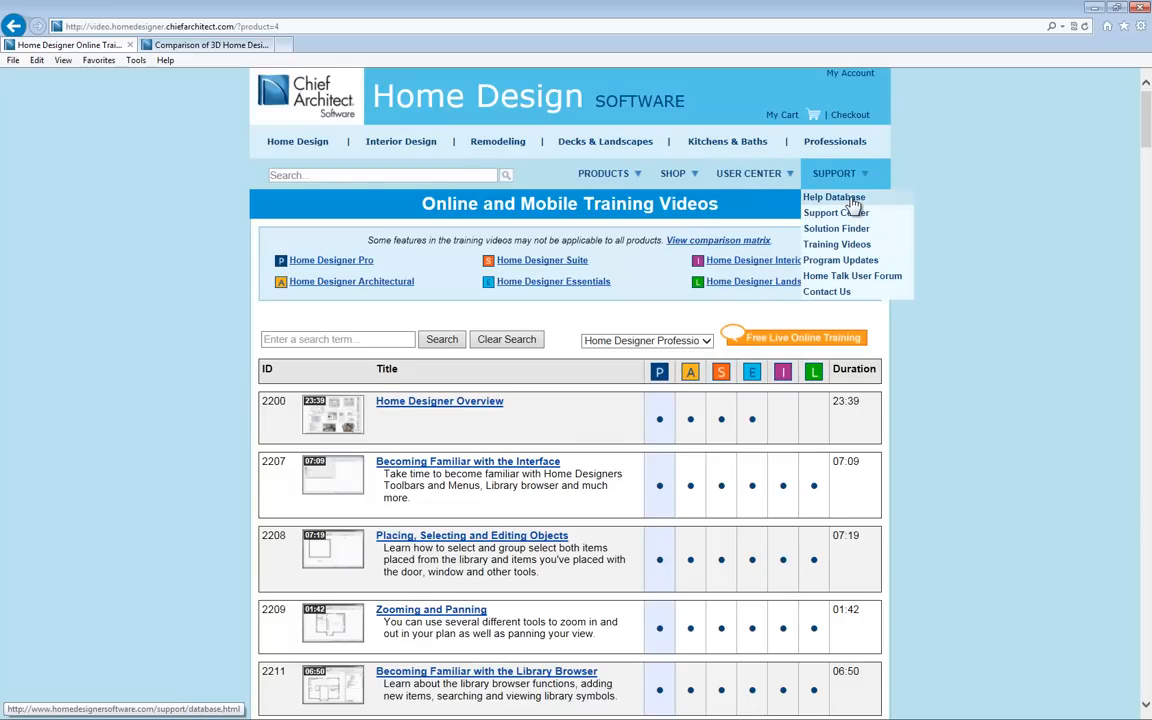
left_click(850, 199)
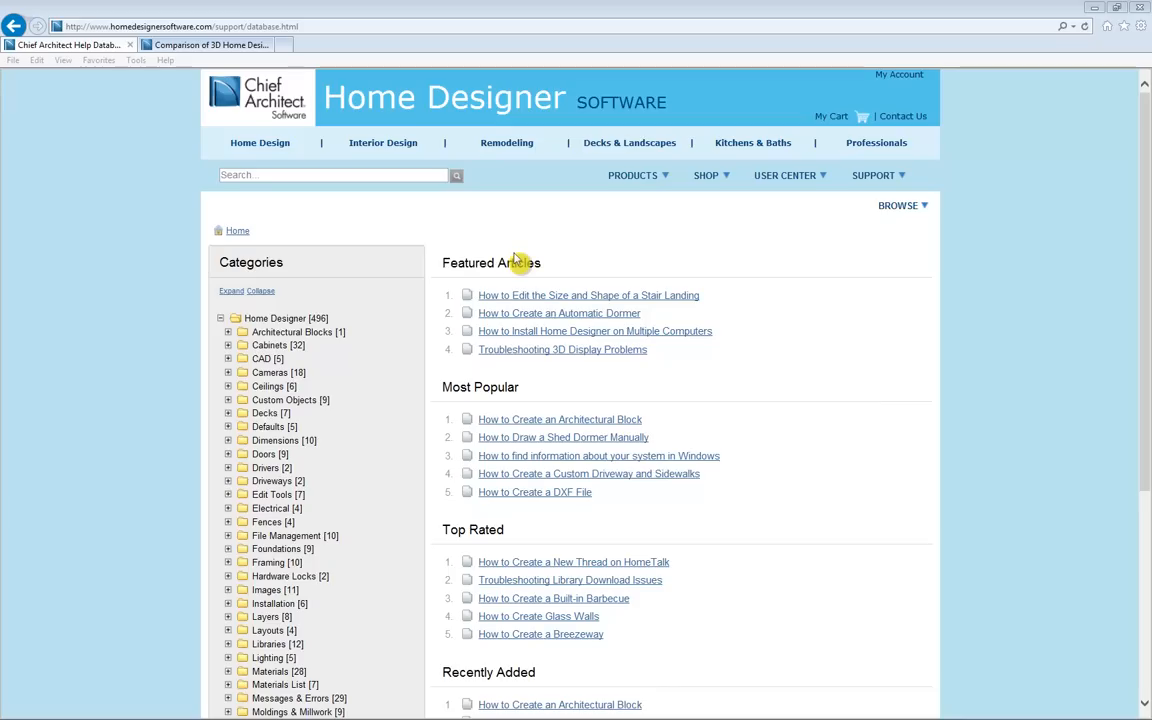
left_click(788, 412)
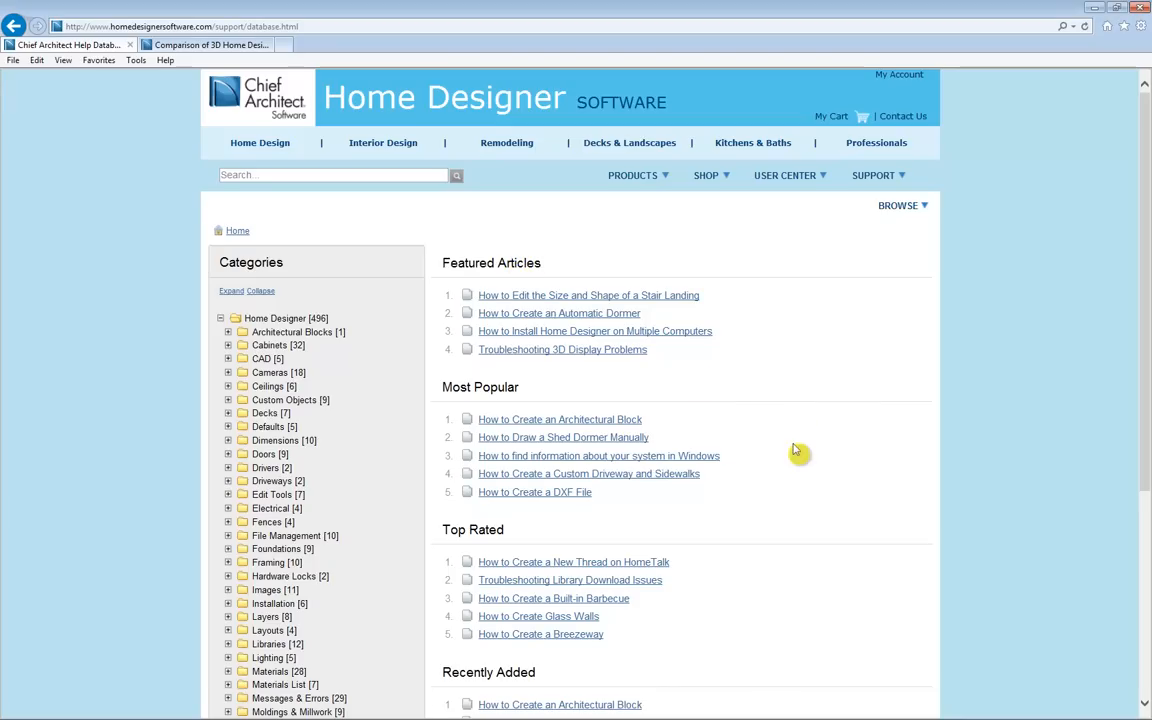
scroll(796, 452, "down", 1)
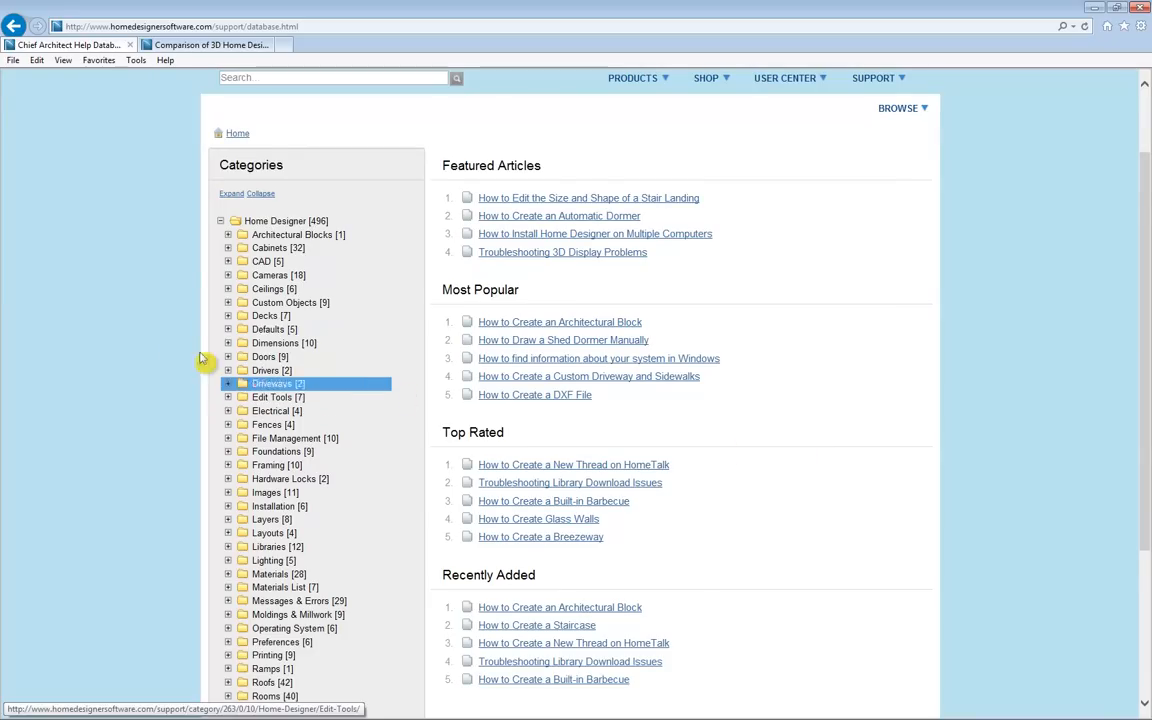
scroll(170, 340, "down", 2)
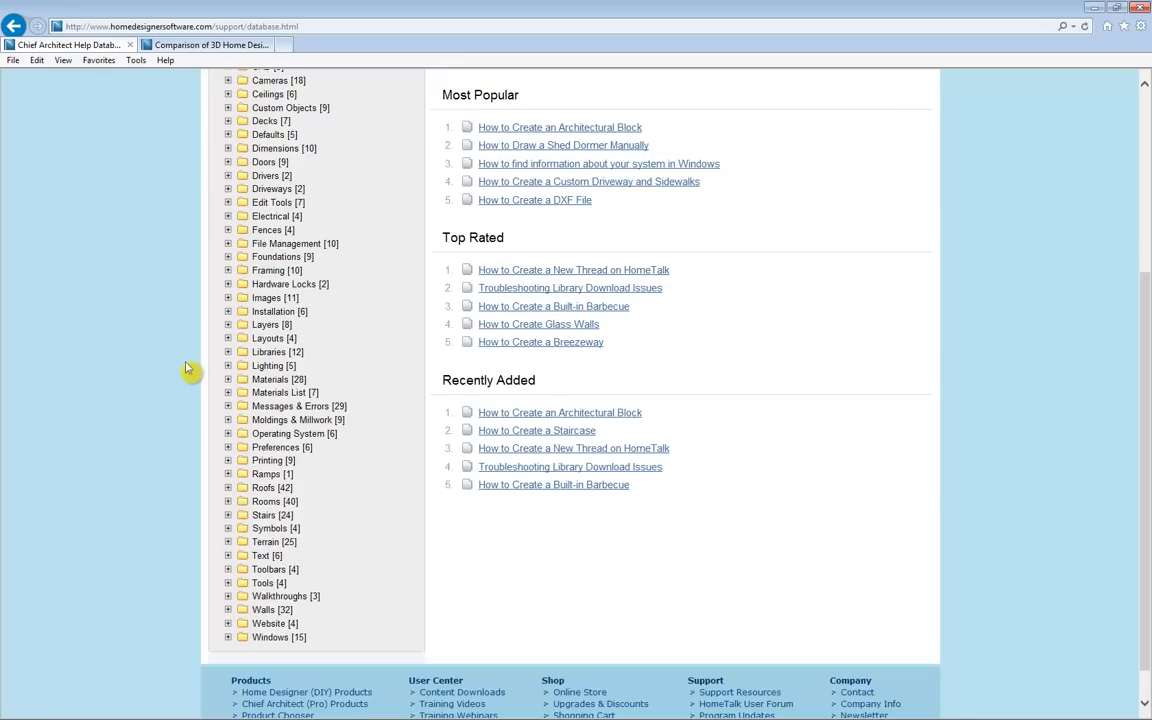
scroll(187, 372, "up", 1)
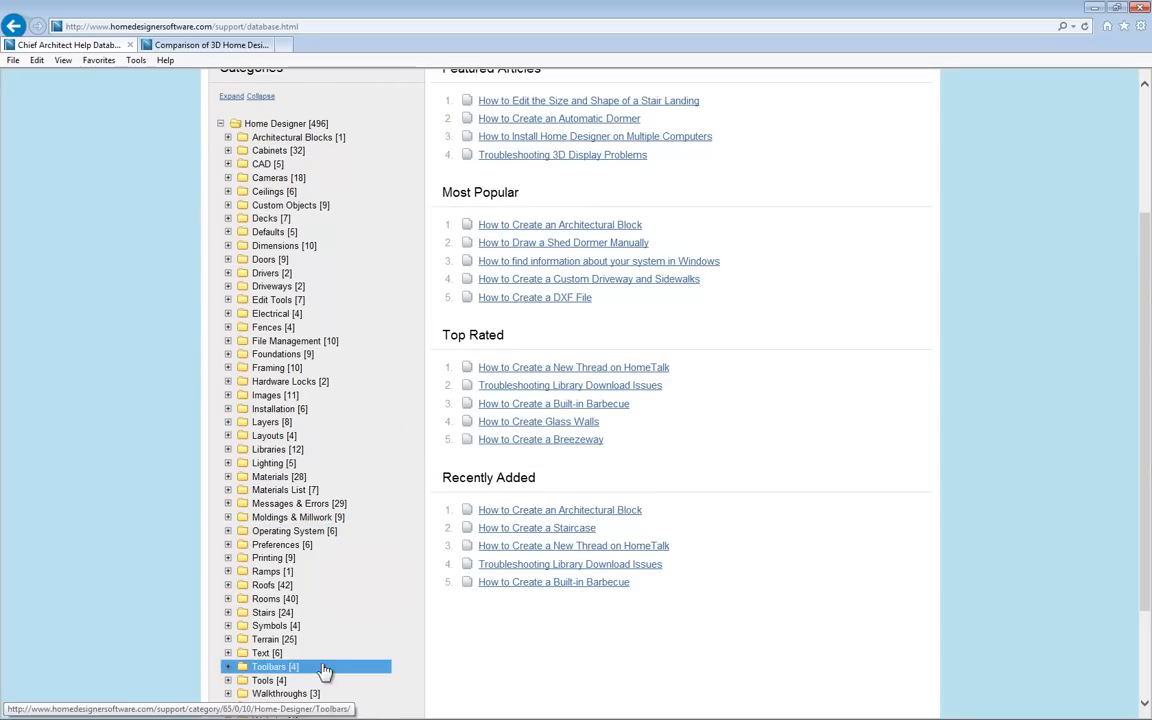
In the Terrain category, open and read the article on converting a plot plan polyline into a terrain perimeter
left_click(296, 643)
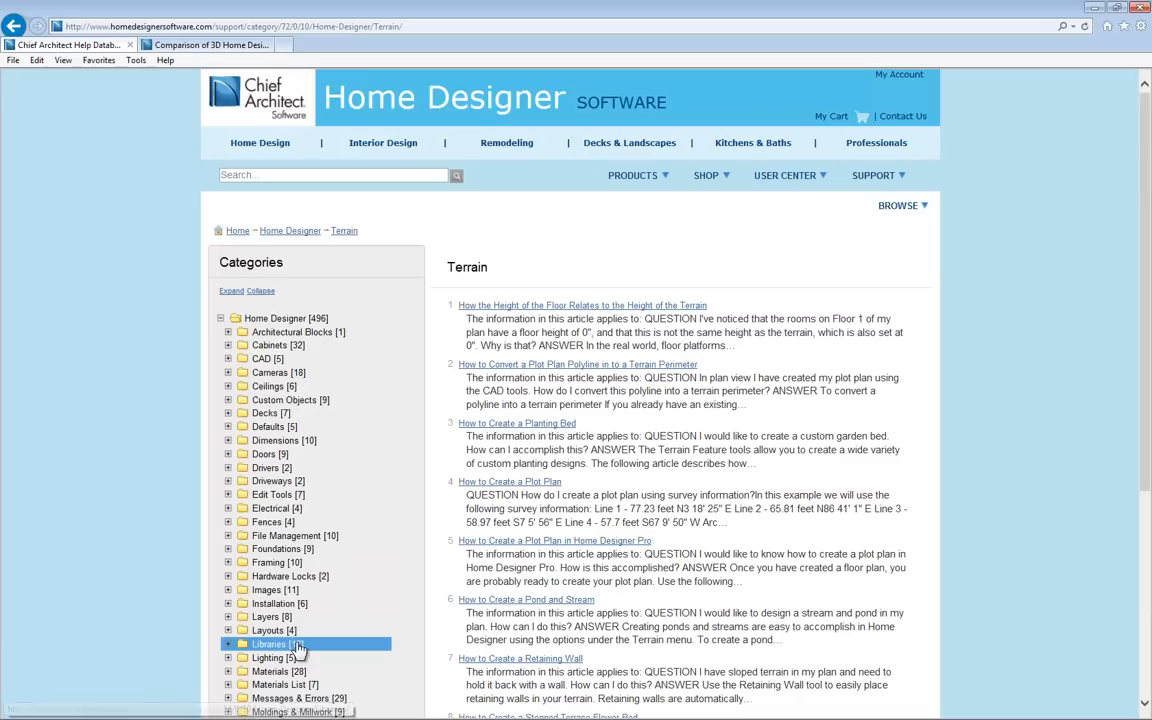
scroll(632, 548, "down", 1)
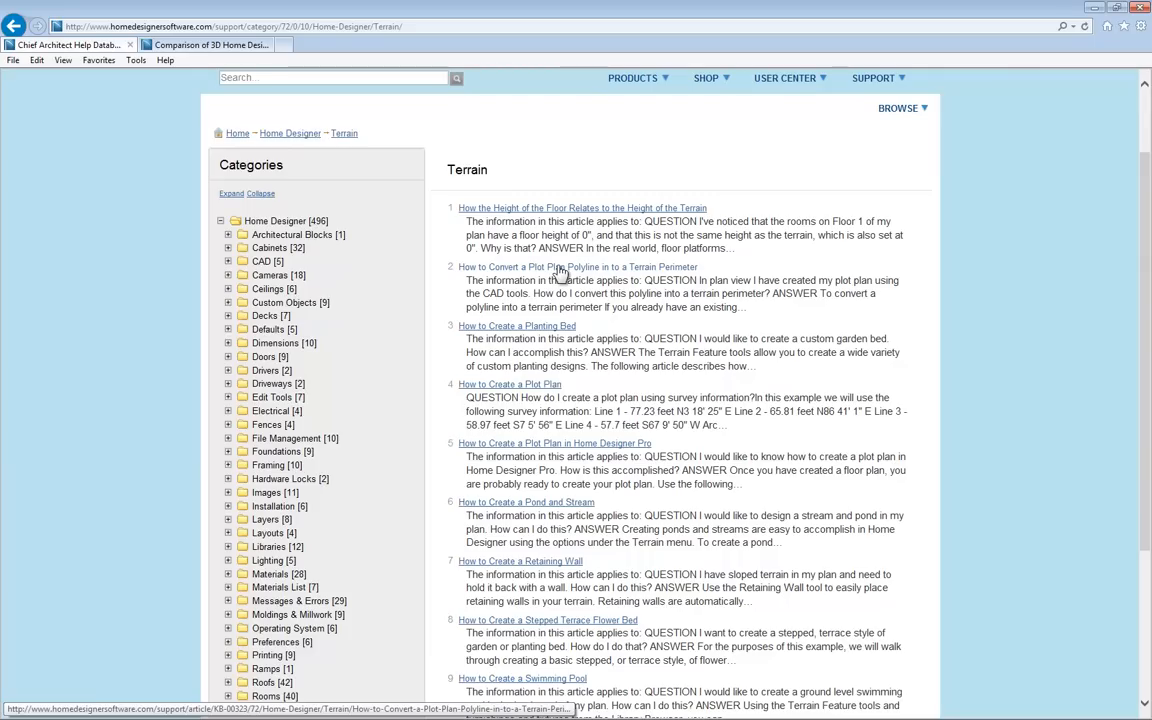
left_click(621, 269)
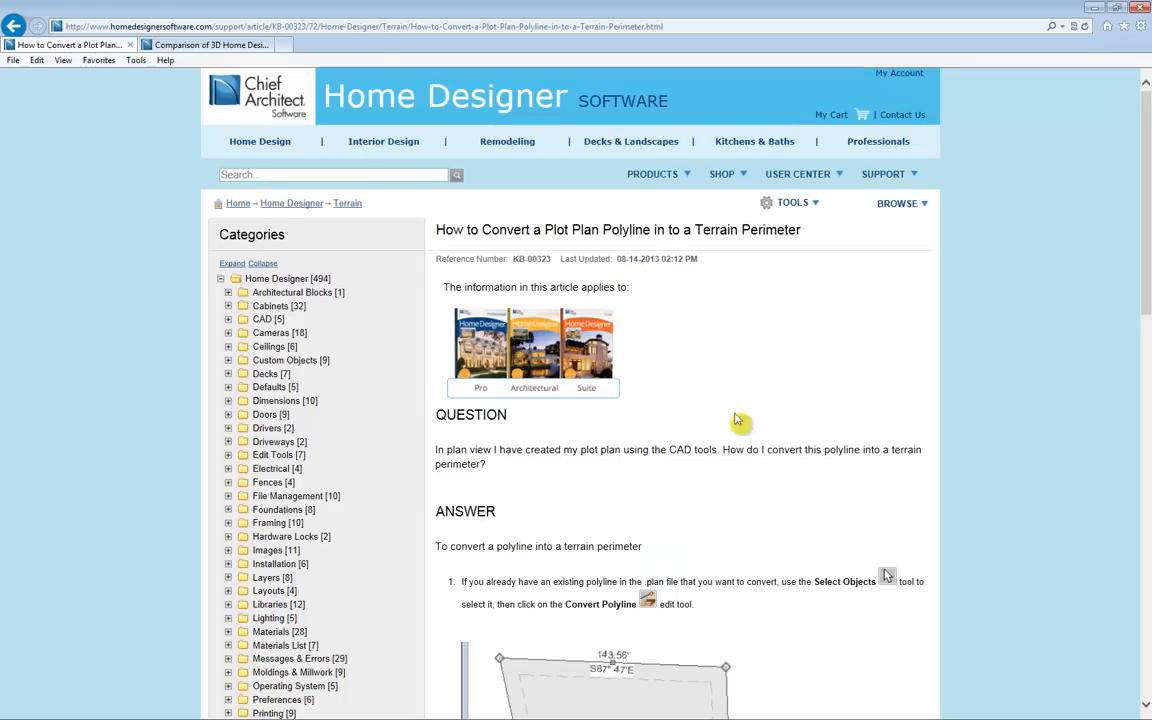
scroll(745, 435, "down", 3)
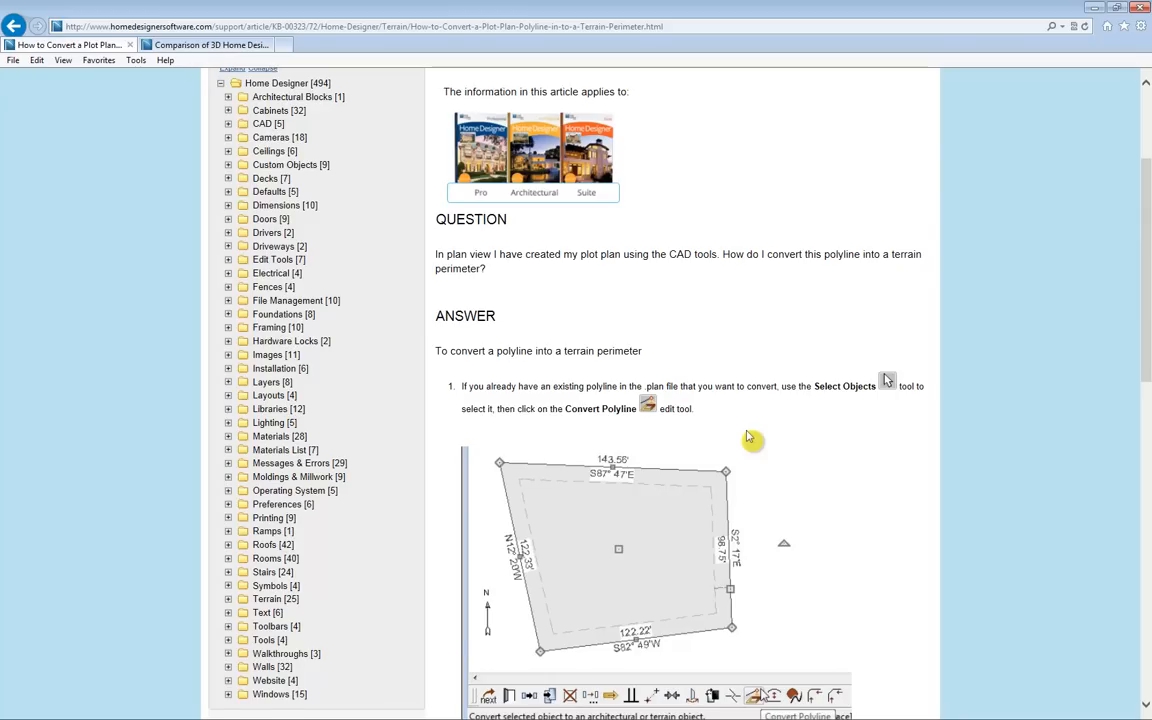
scroll(749, 437, "up", 3)
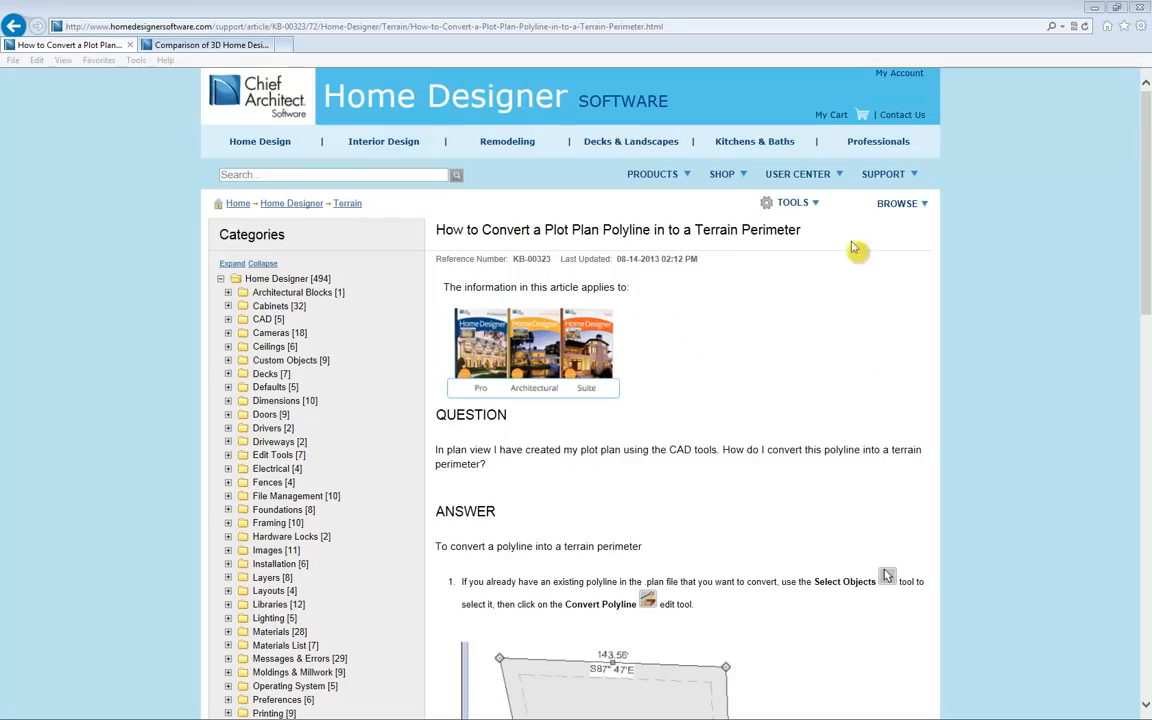
Open the website's Content Downloads page with the library catalogs
mouse_move(805, 190)
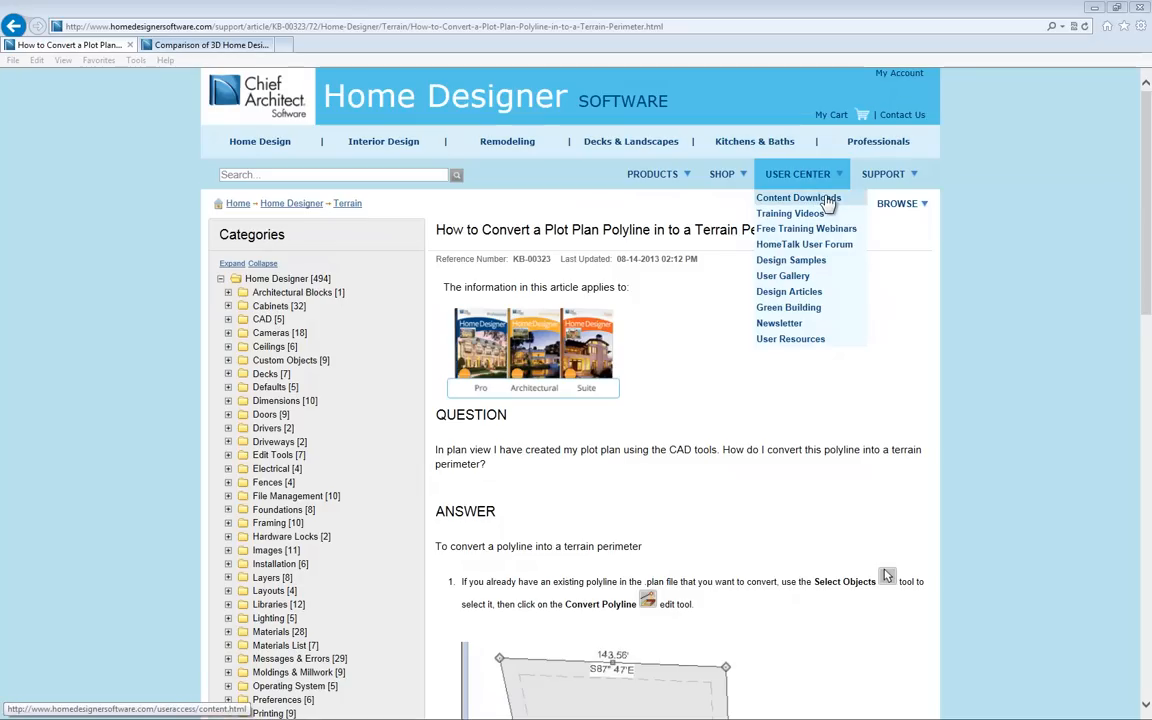
left_click(826, 199)
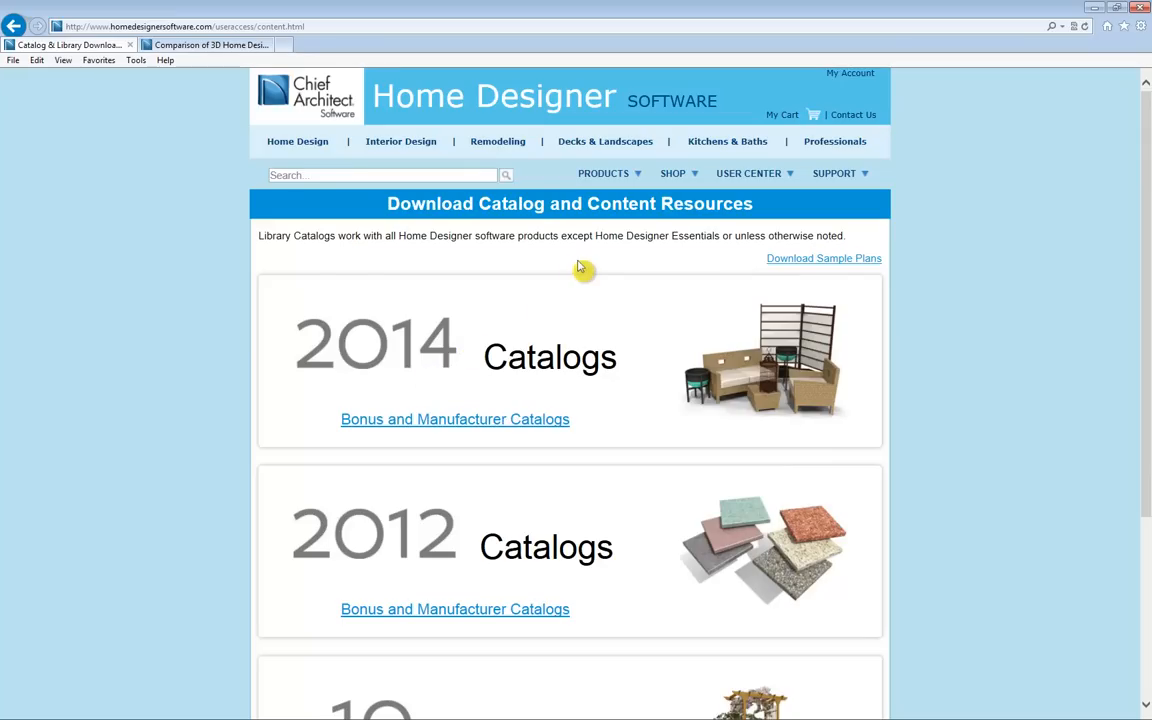
mouse_move(618, 188)
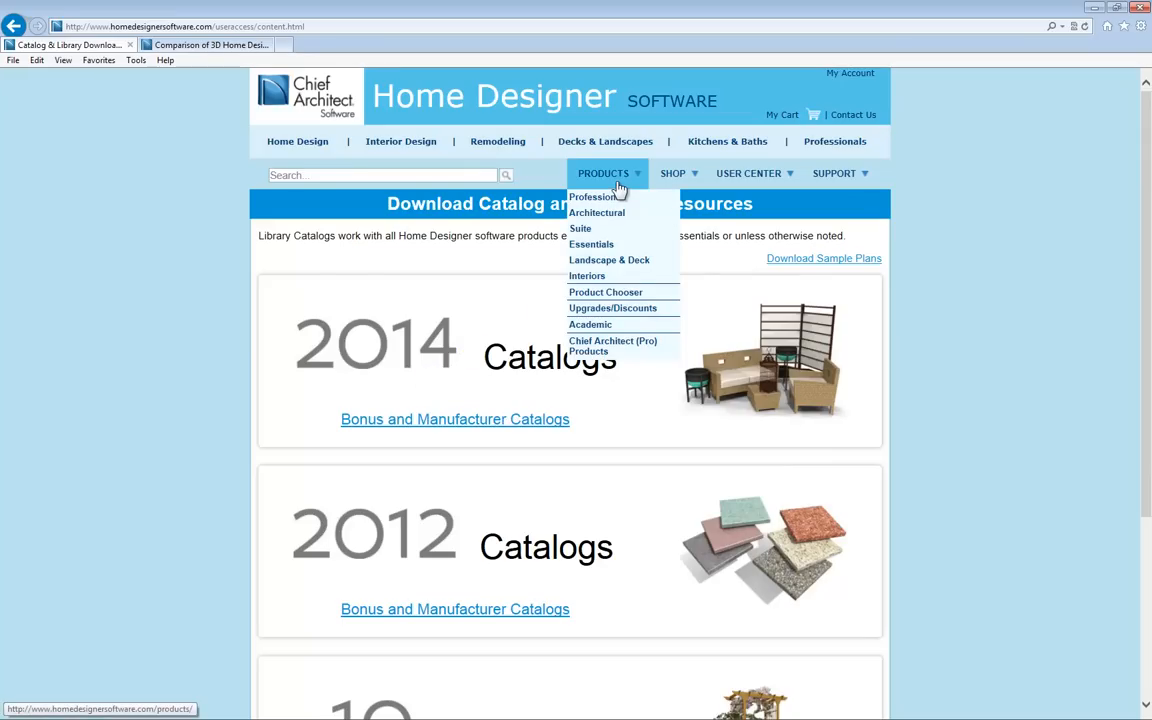